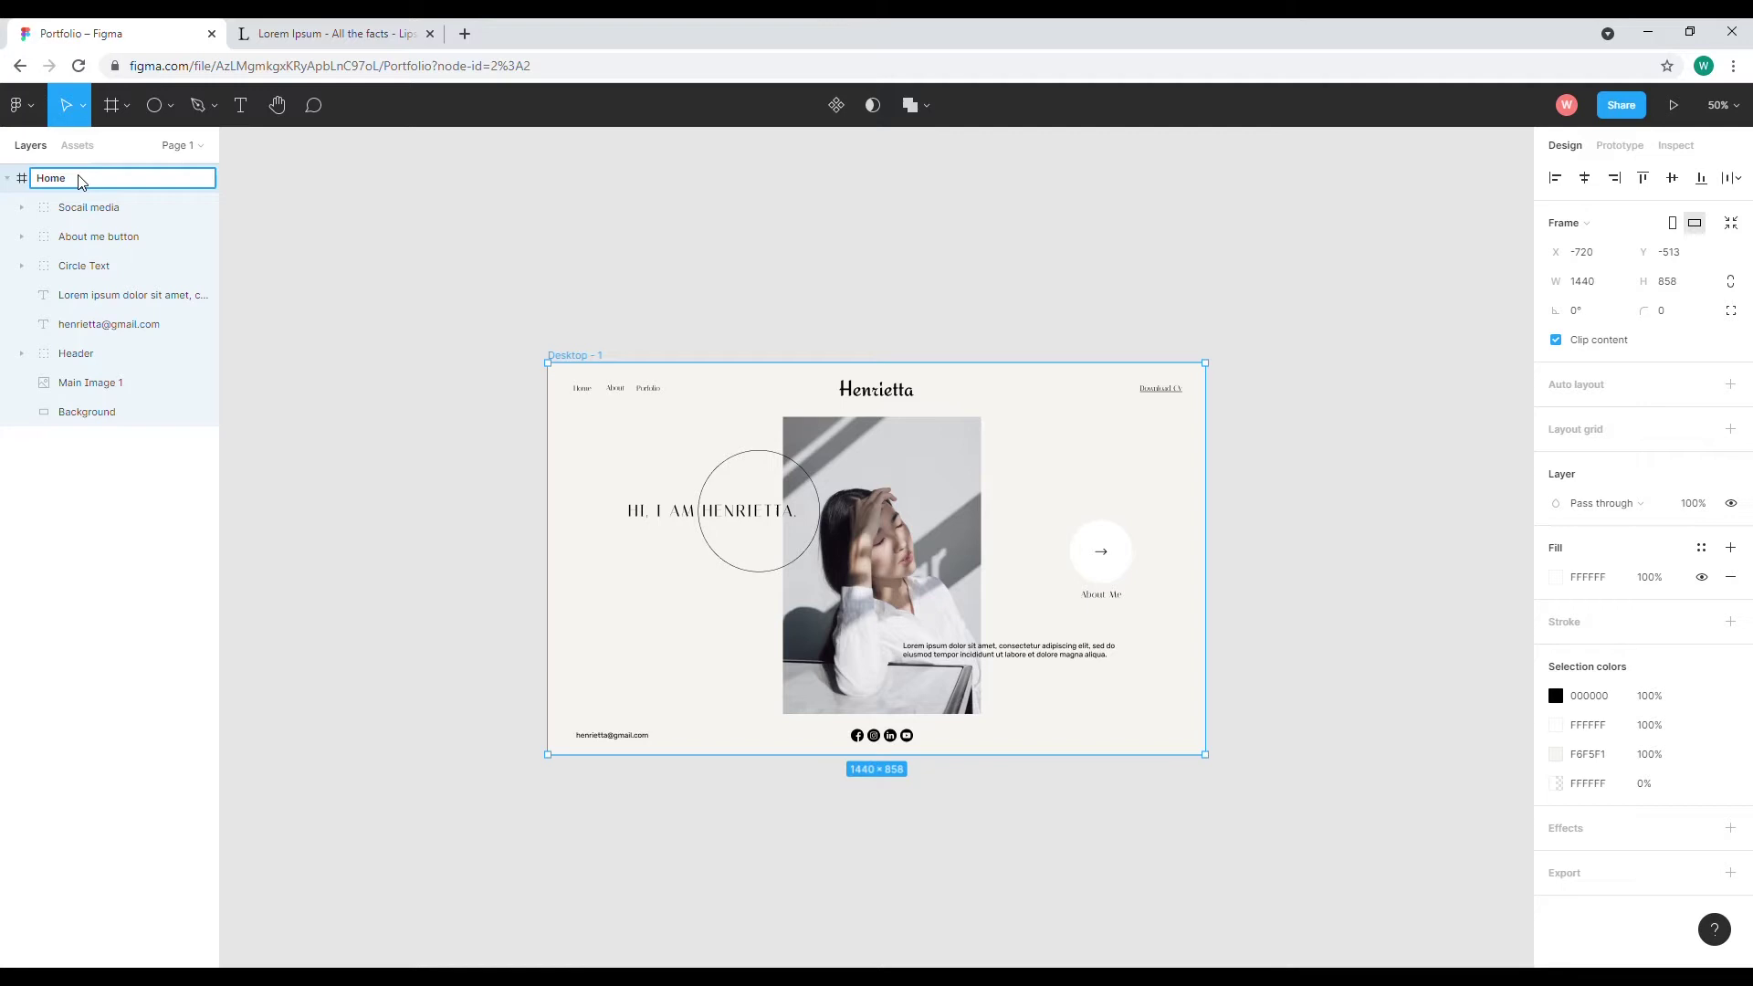
Name the original frame Home and add a new Desktop-sized frame beside it.
{"action": "key", "text": "Return"}
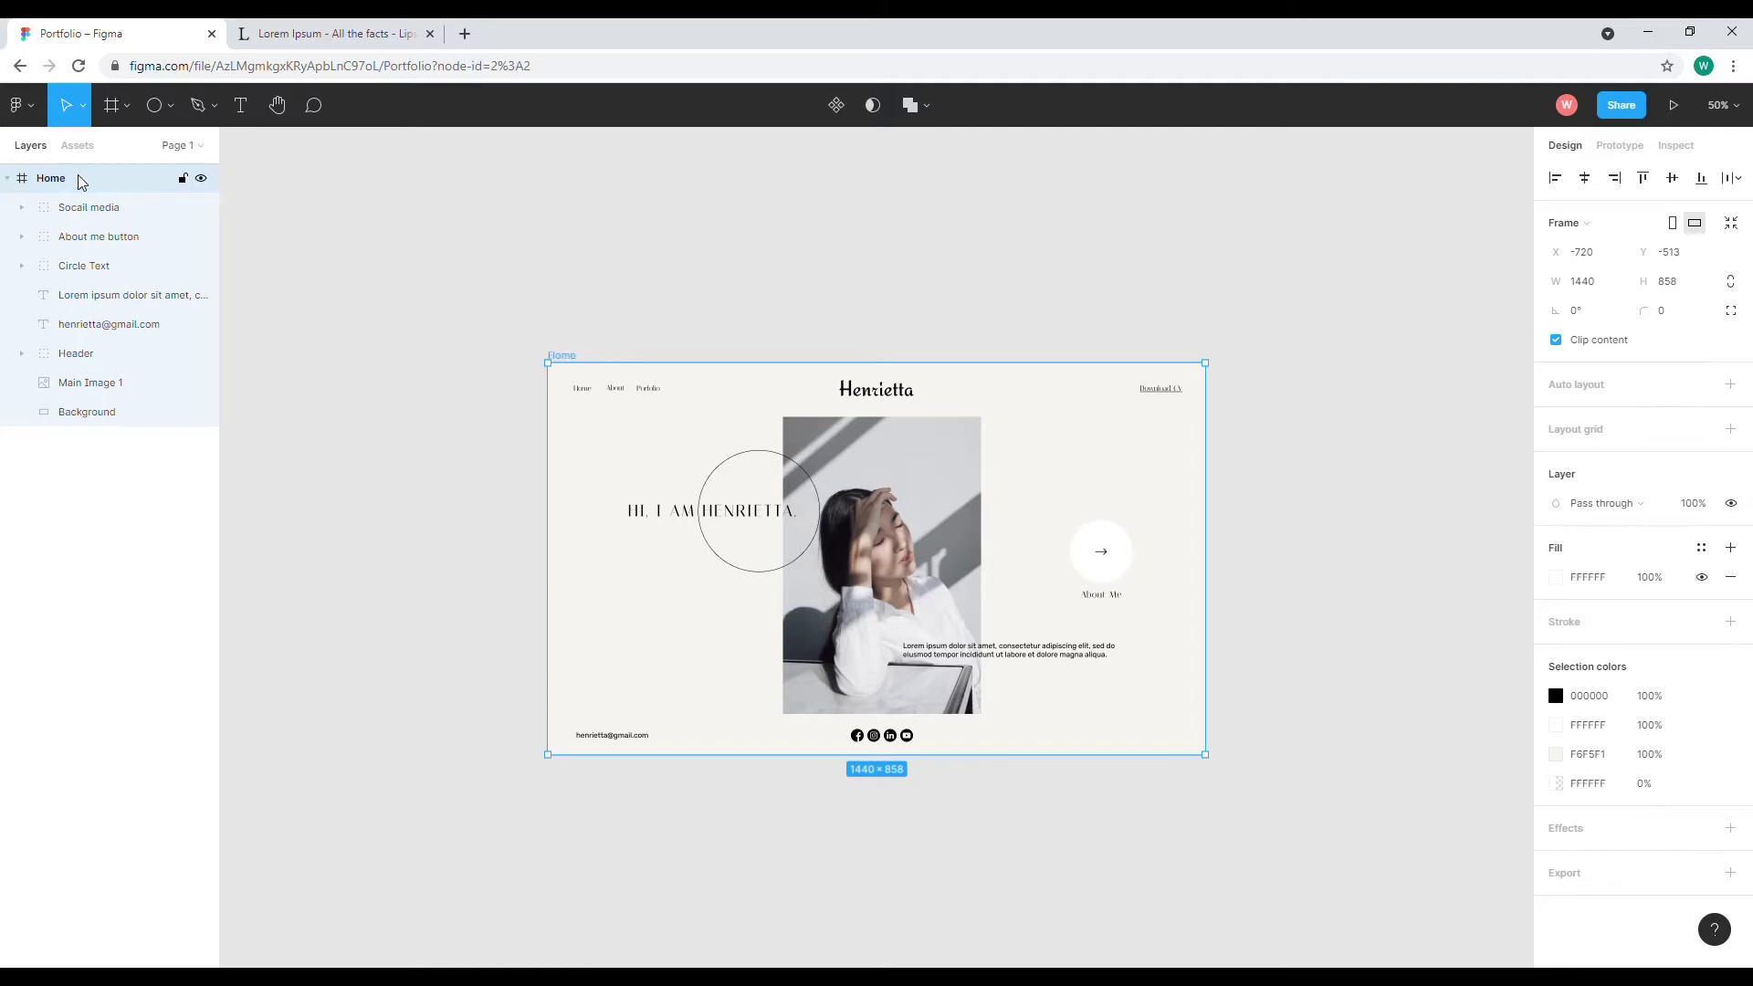
{"action": "left_click", "coordinate": [7, 180]}
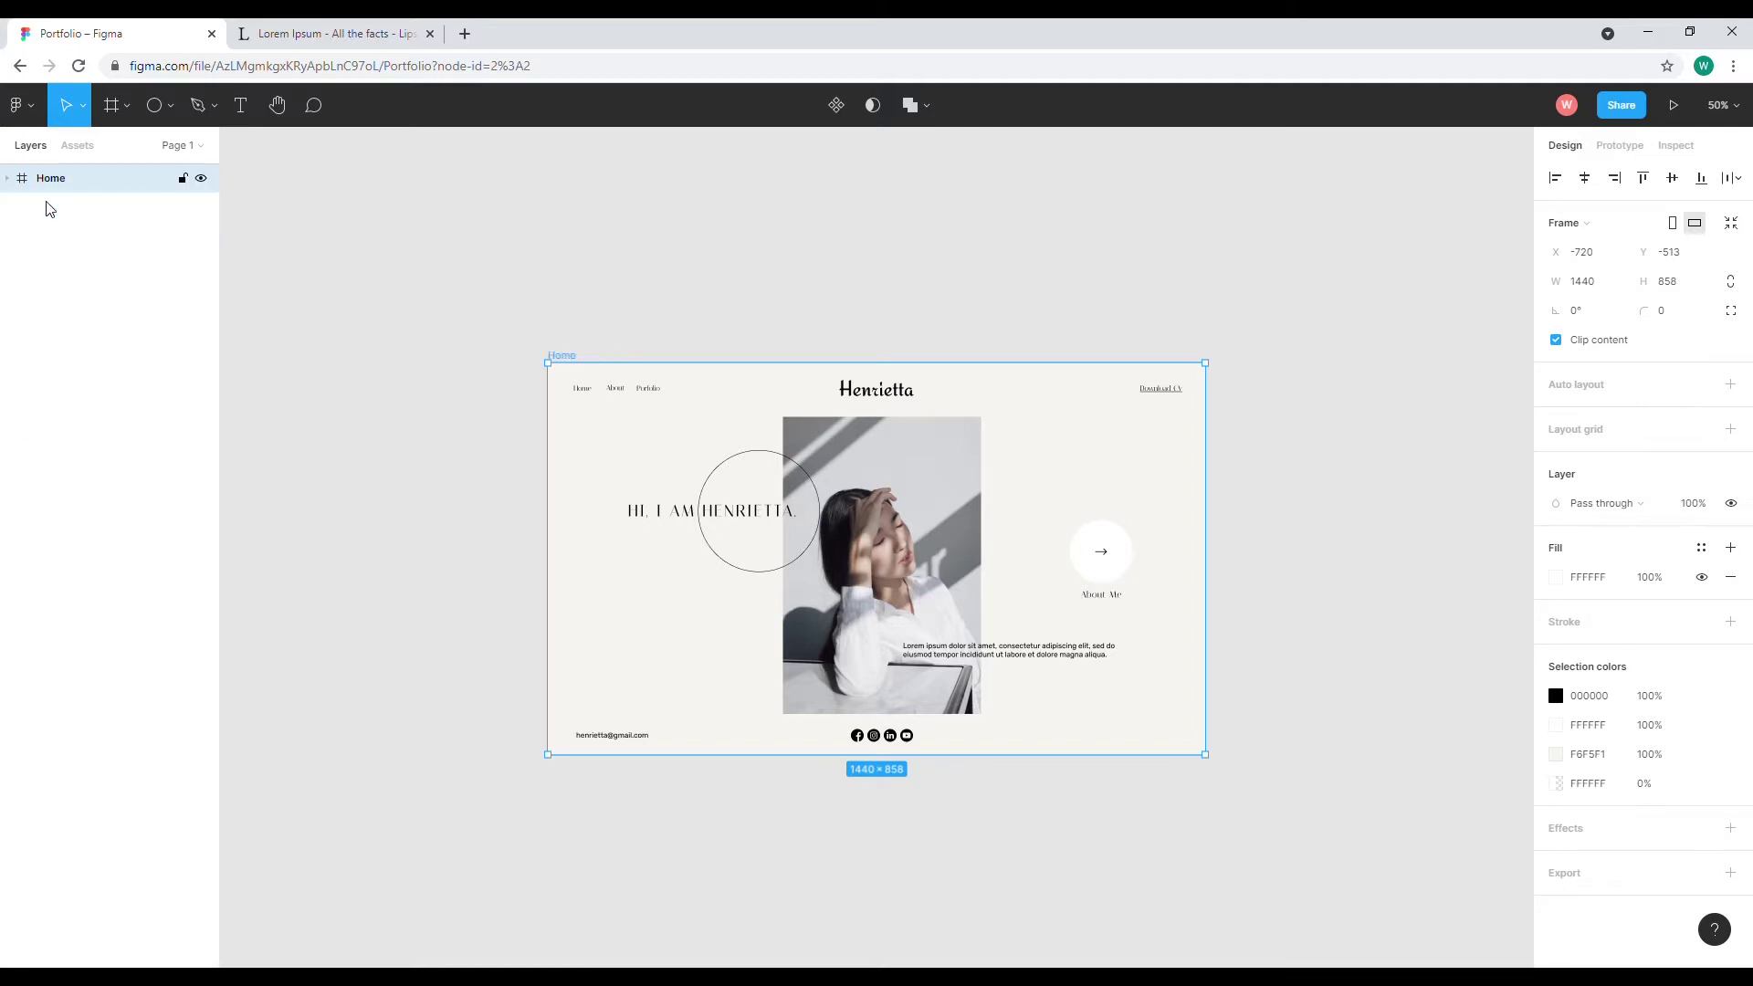
{"action": "left_click", "coordinate": [127, 106]}
{"action": "left_click", "coordinate": [110, 149]}
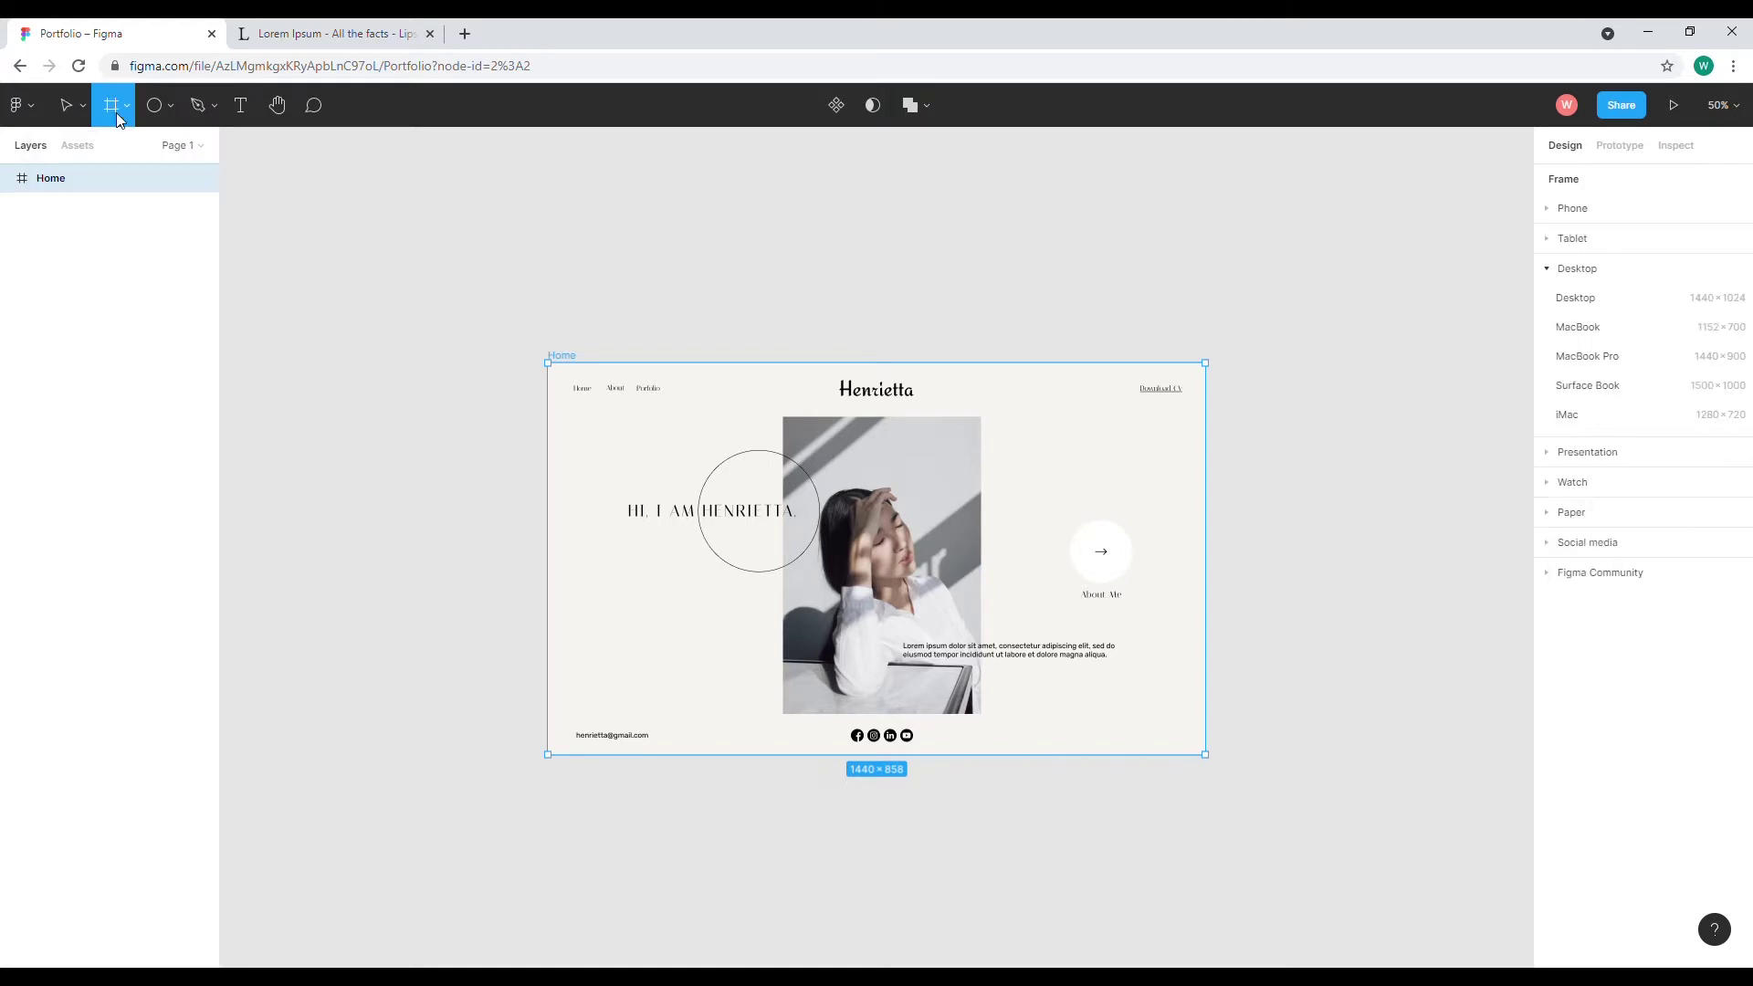
{"action": "left_click", "coordinate": [1582, 295]}
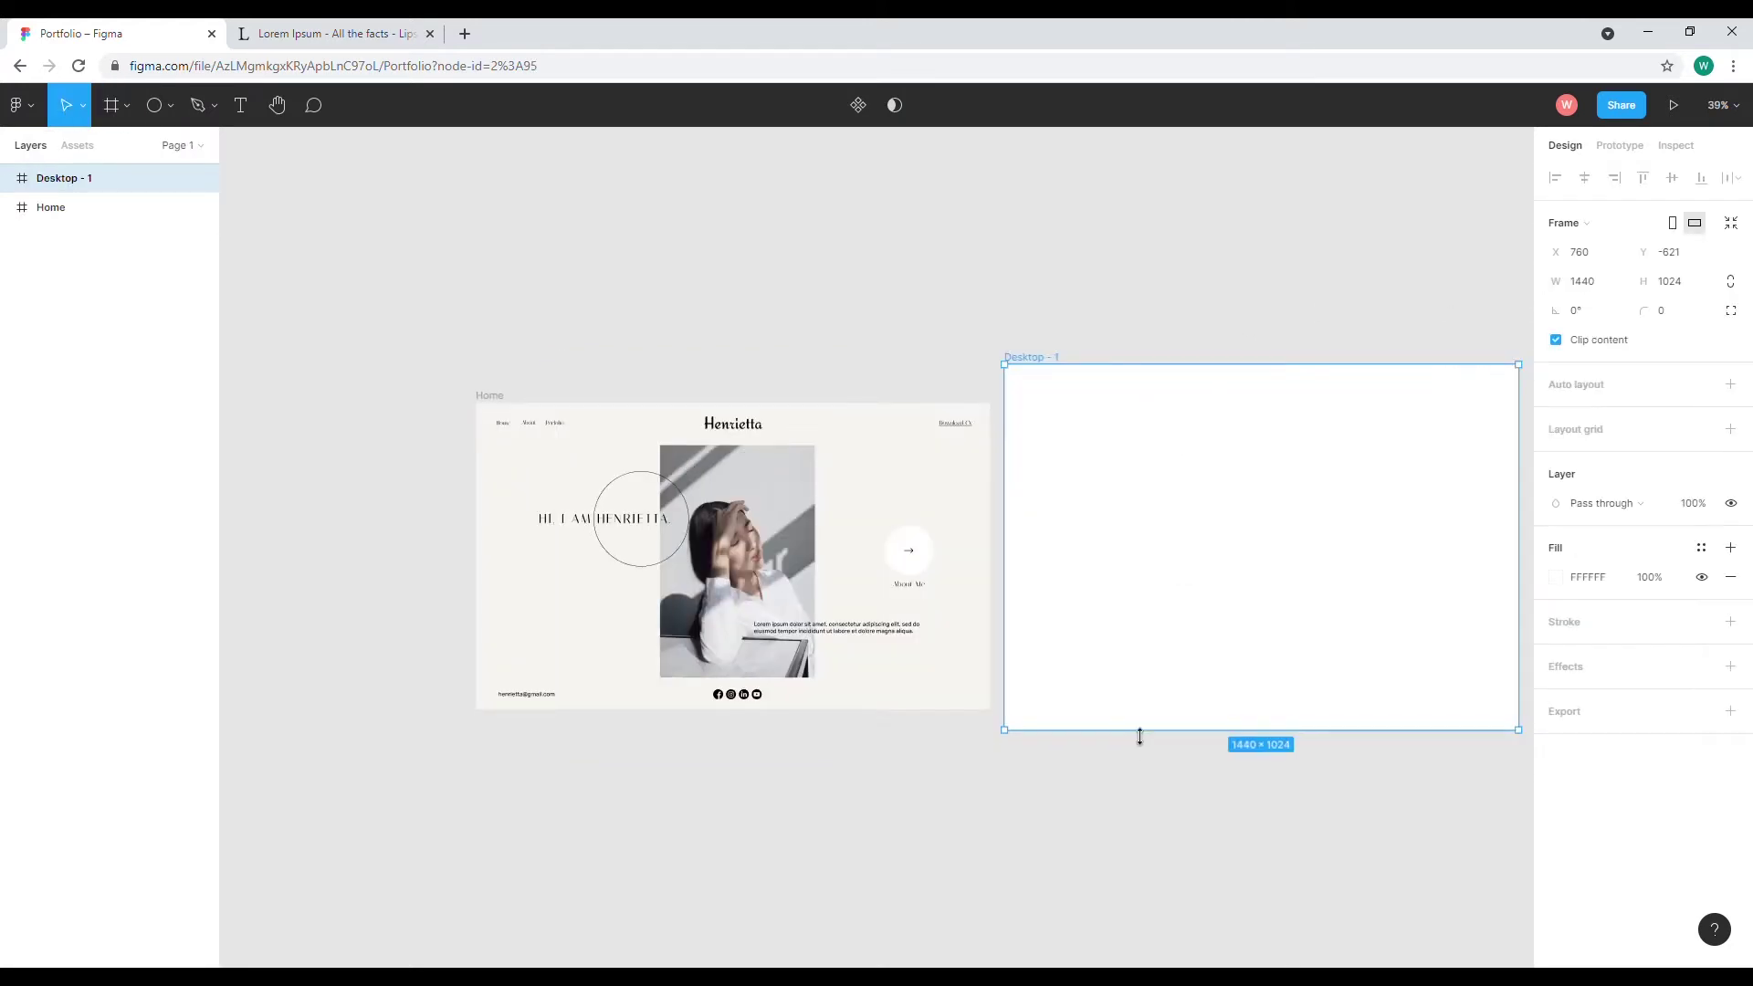
Resize the new frame to 858 high, align its top with Home, and name it About.
{"action": "left_click_drag", "start_coordinate": [1139, 730], "coordinate": [1139, 711]}
{"action": "left_click_drag", "start_coordinate": [1165, 378], "coordinate": [1165, 417]}
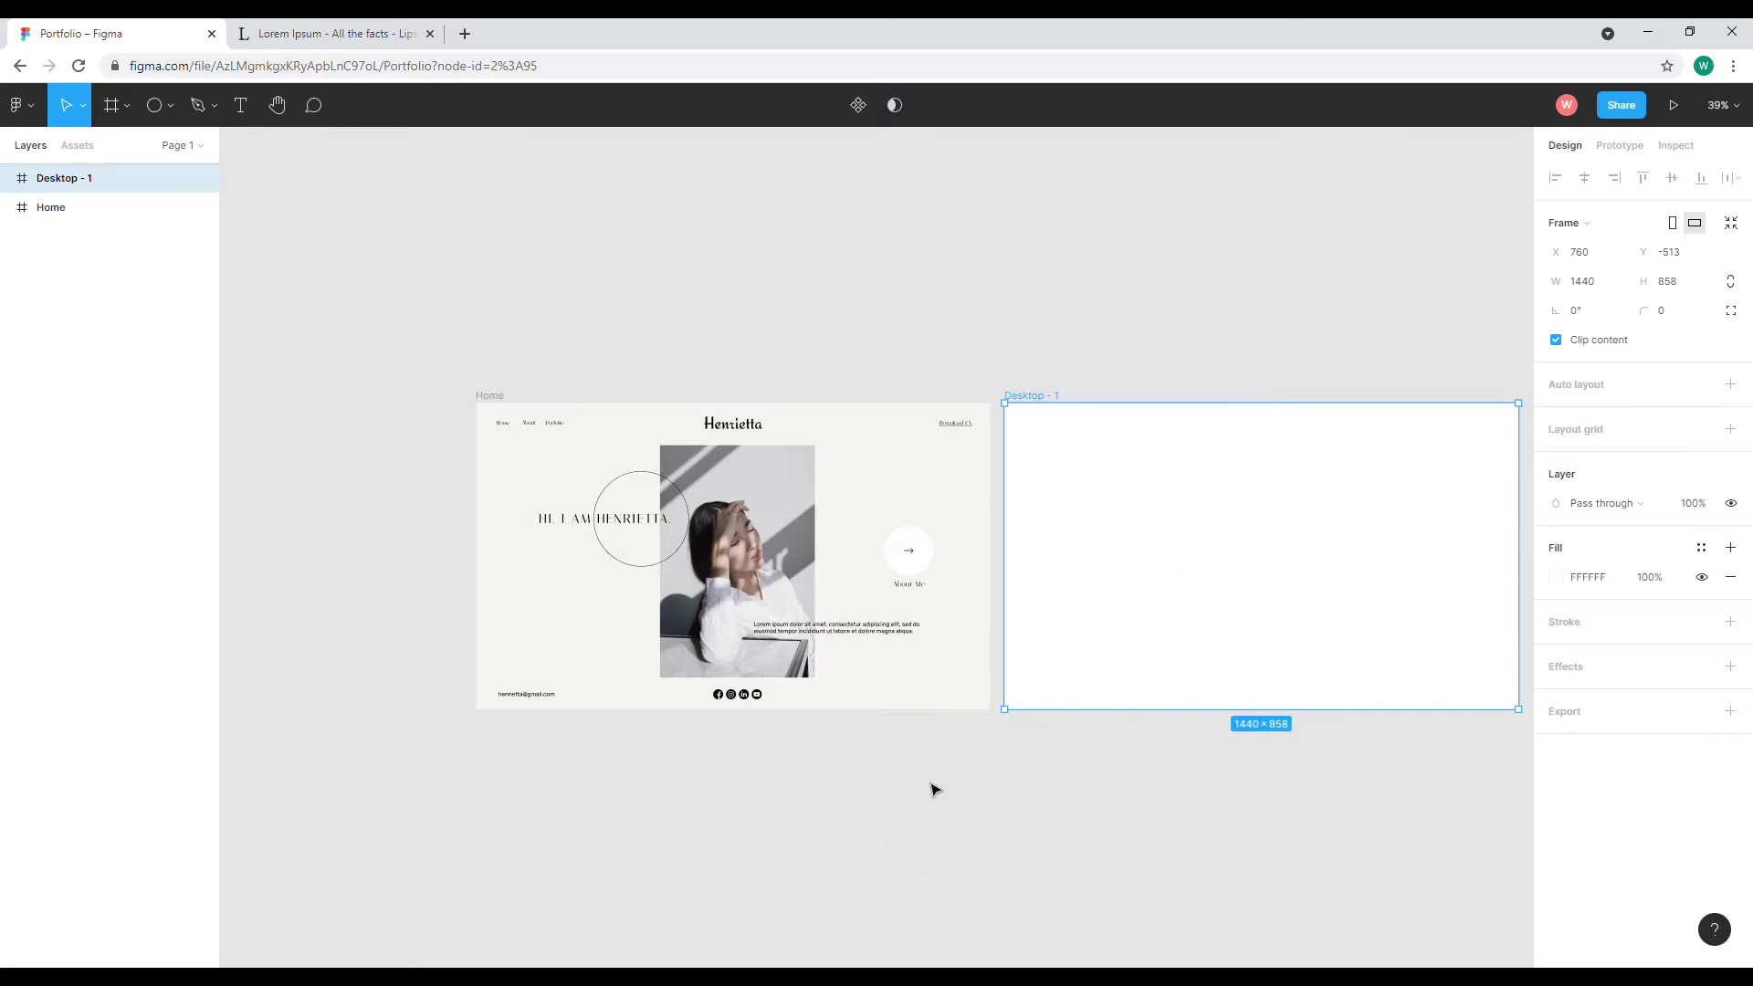
{"action": "double_click", "coordinate": [88, 182]}
{"action": "type", "text": "About"}
{"action": "key", "text": "Return"}
Nudge the Home header group up and copy it to the top of the About frame.
{"action": "left_click", "coordinate": [738, 435]}
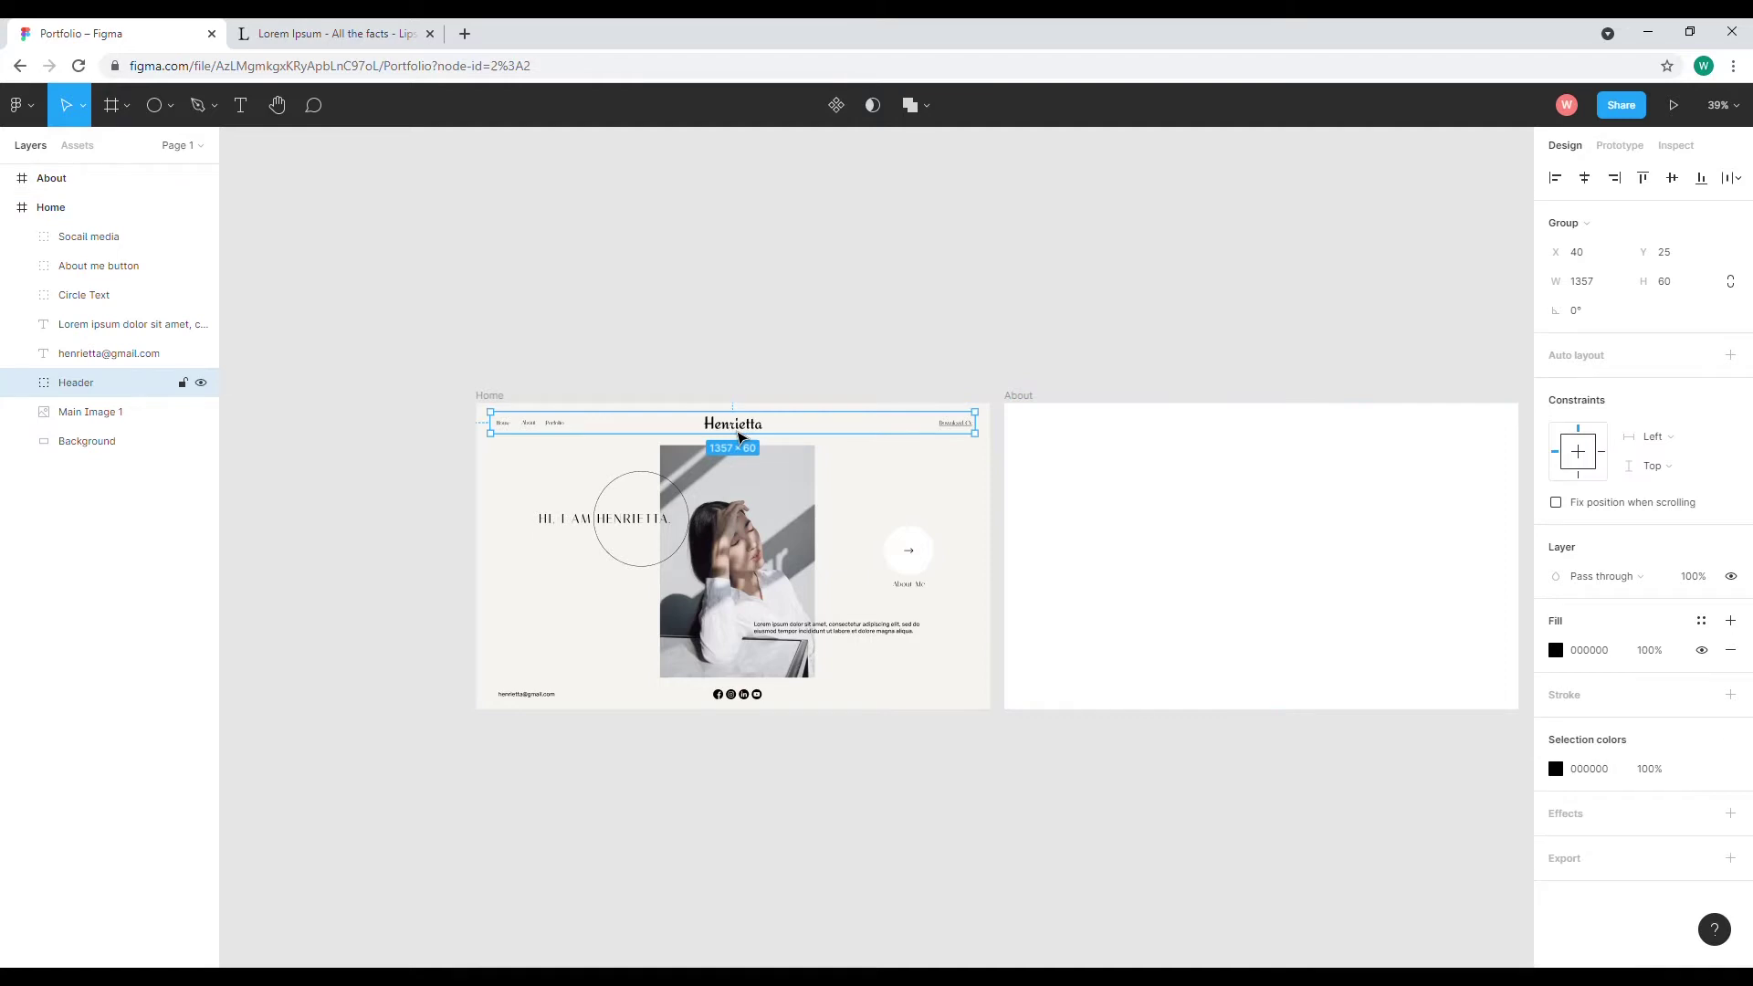
{"action": "key", "text": "shift+Up"}
{"action": "key", "text": "Up"}
{"action": "key", "text": "Up"}
{"action": "key", "text": "Up"}
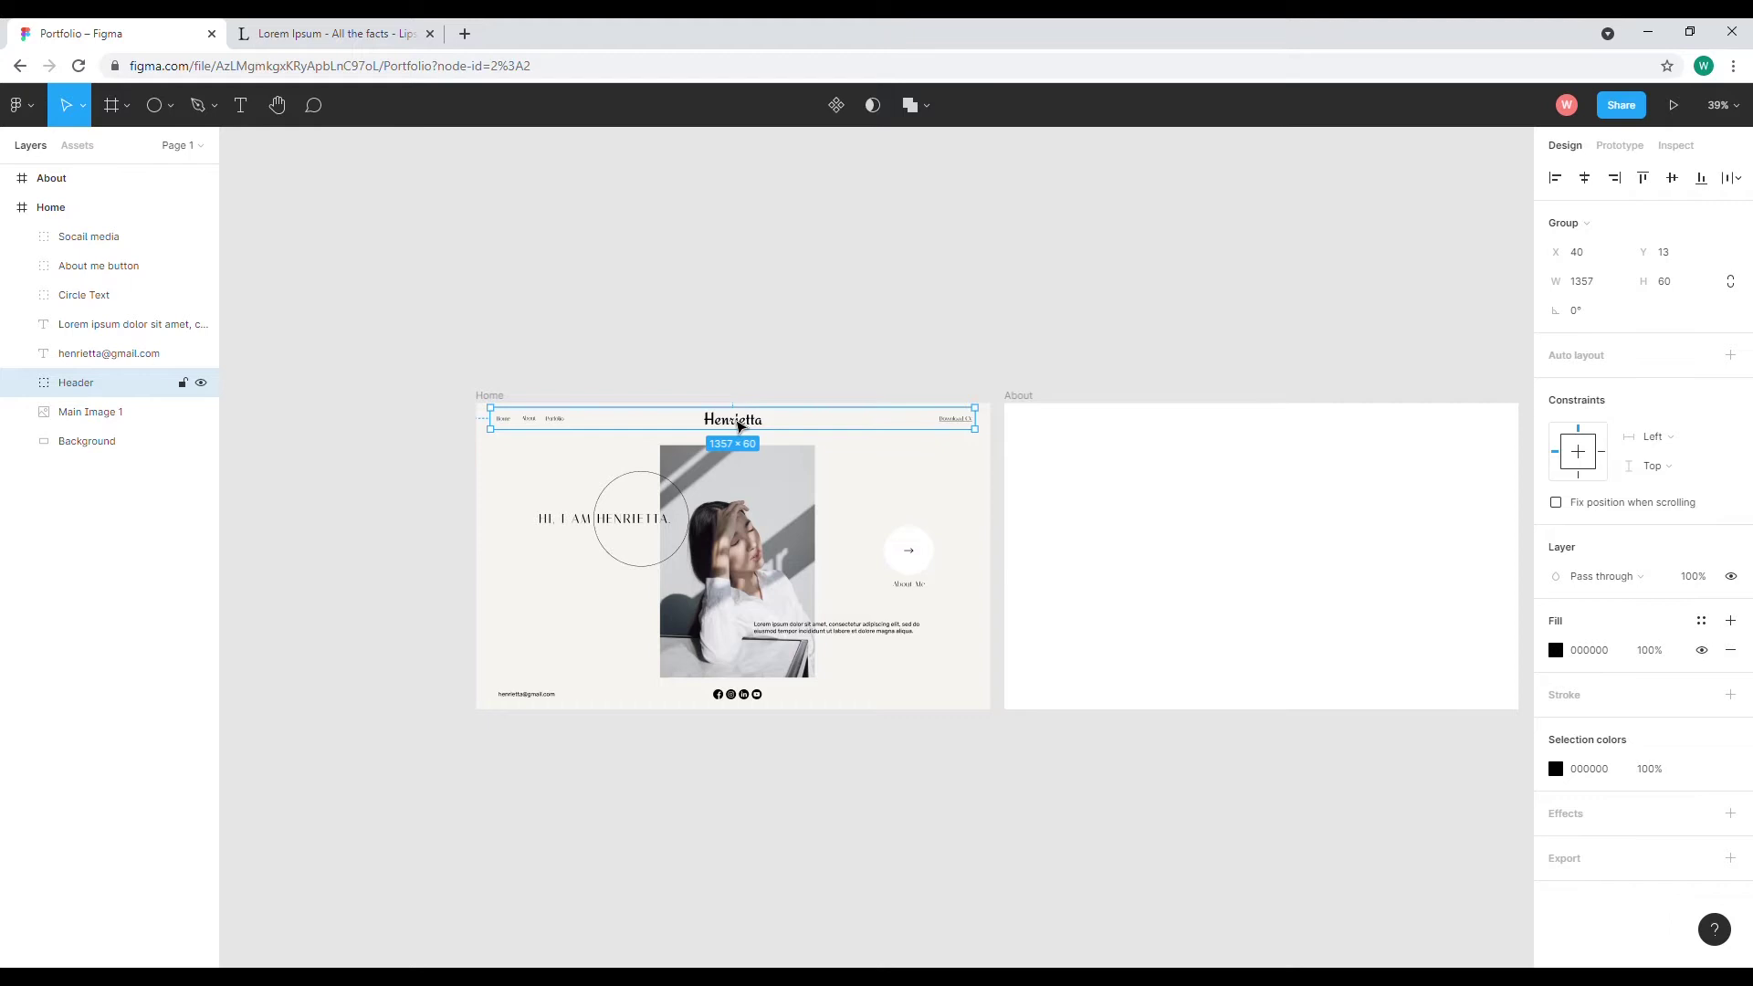
{"action": "left_click_drag", "start_coordinate": [736, 423], "coordinate": [1274, 425]}
{"action": "left_click", "coordinate": [1220, 340]}
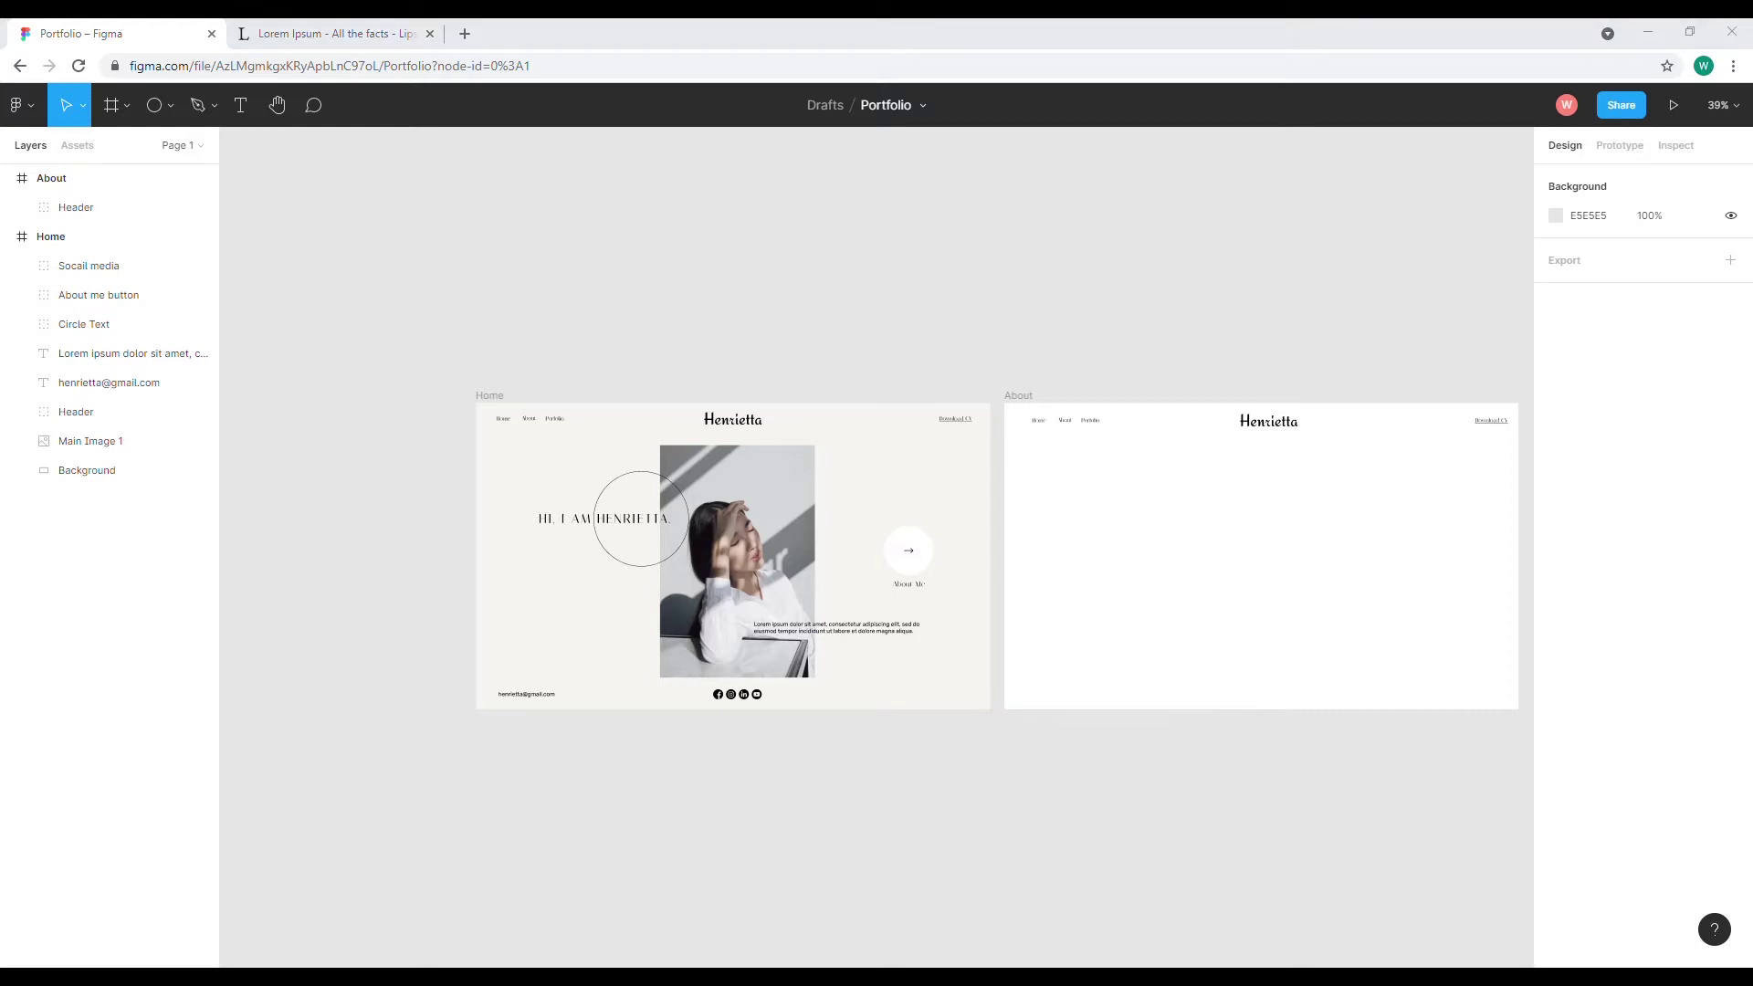
Place the about me 1 photo in the About frame at 434×651, centred under the header.
{"action": "left_click_drag", "start_coordinate": [1298, 645], "coordinate": [1283, 612]}
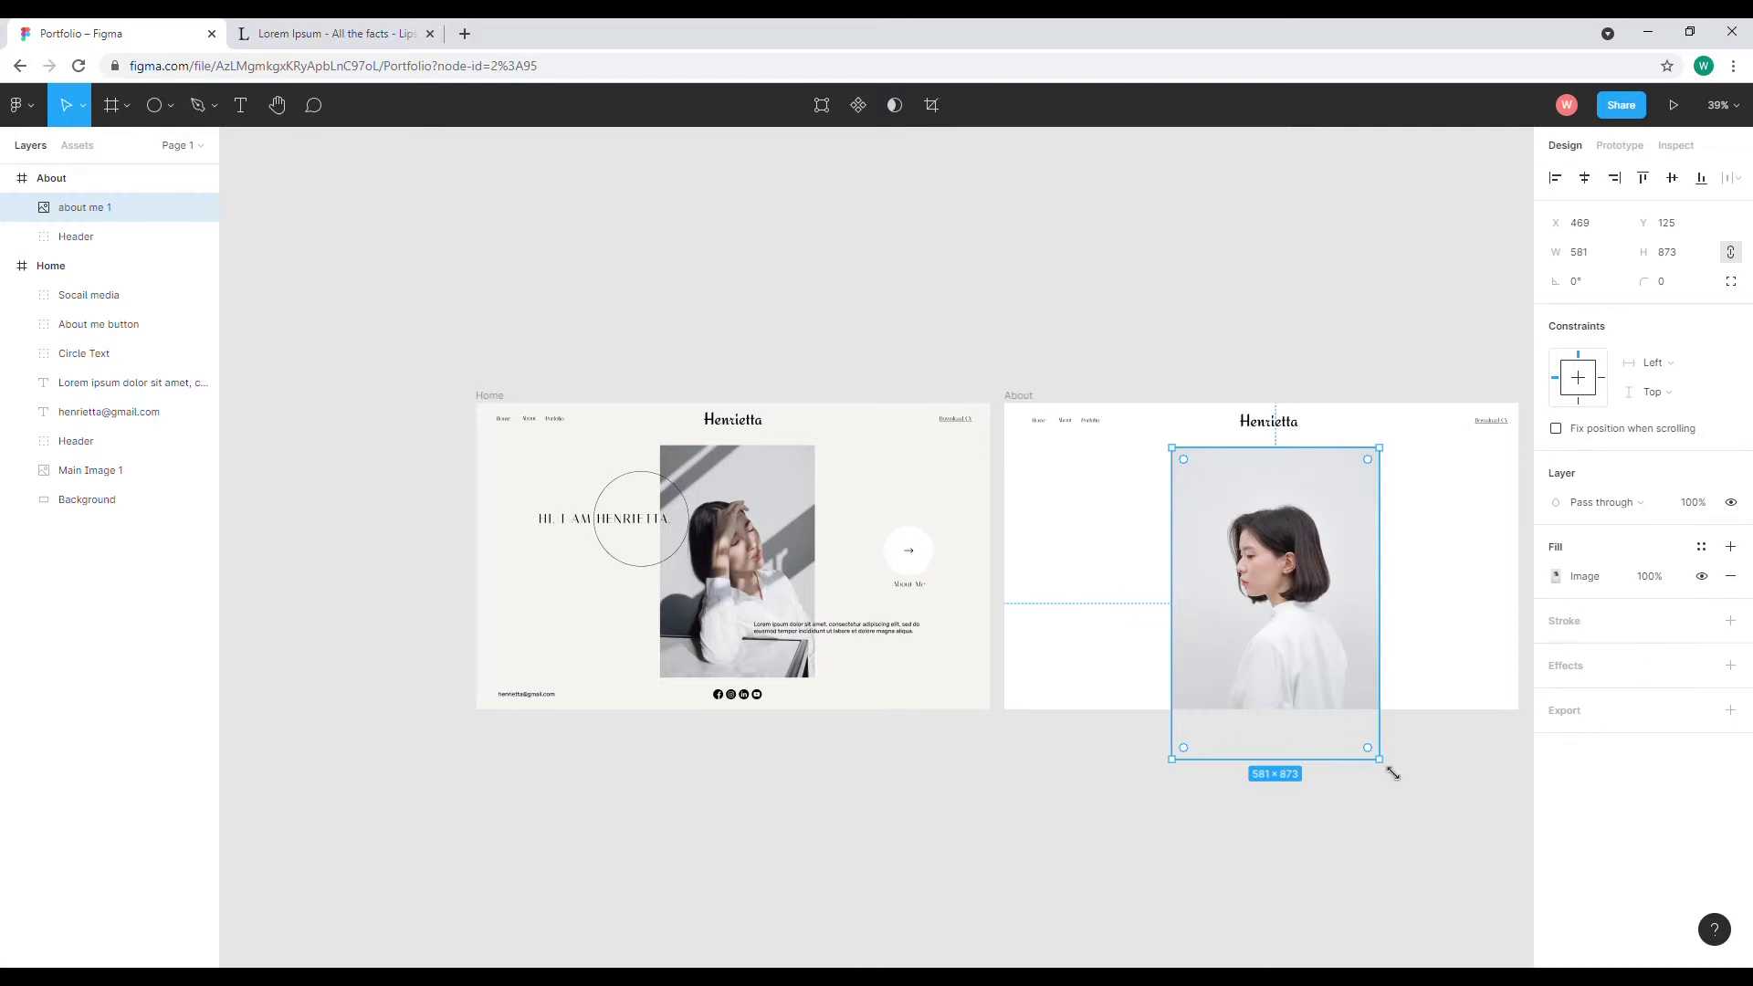
{"action": "left_click_drag", "start_coordinate": [1392, 773], "coordinate": [1342, 712]}
{"action": "left_click_drag", "start_coordinate": [1296, 584], "coordinate": [822, 547]}
{"action": "left_click_drag", "start_coordinate": [808, 641], "coordinate": [803, 677]}
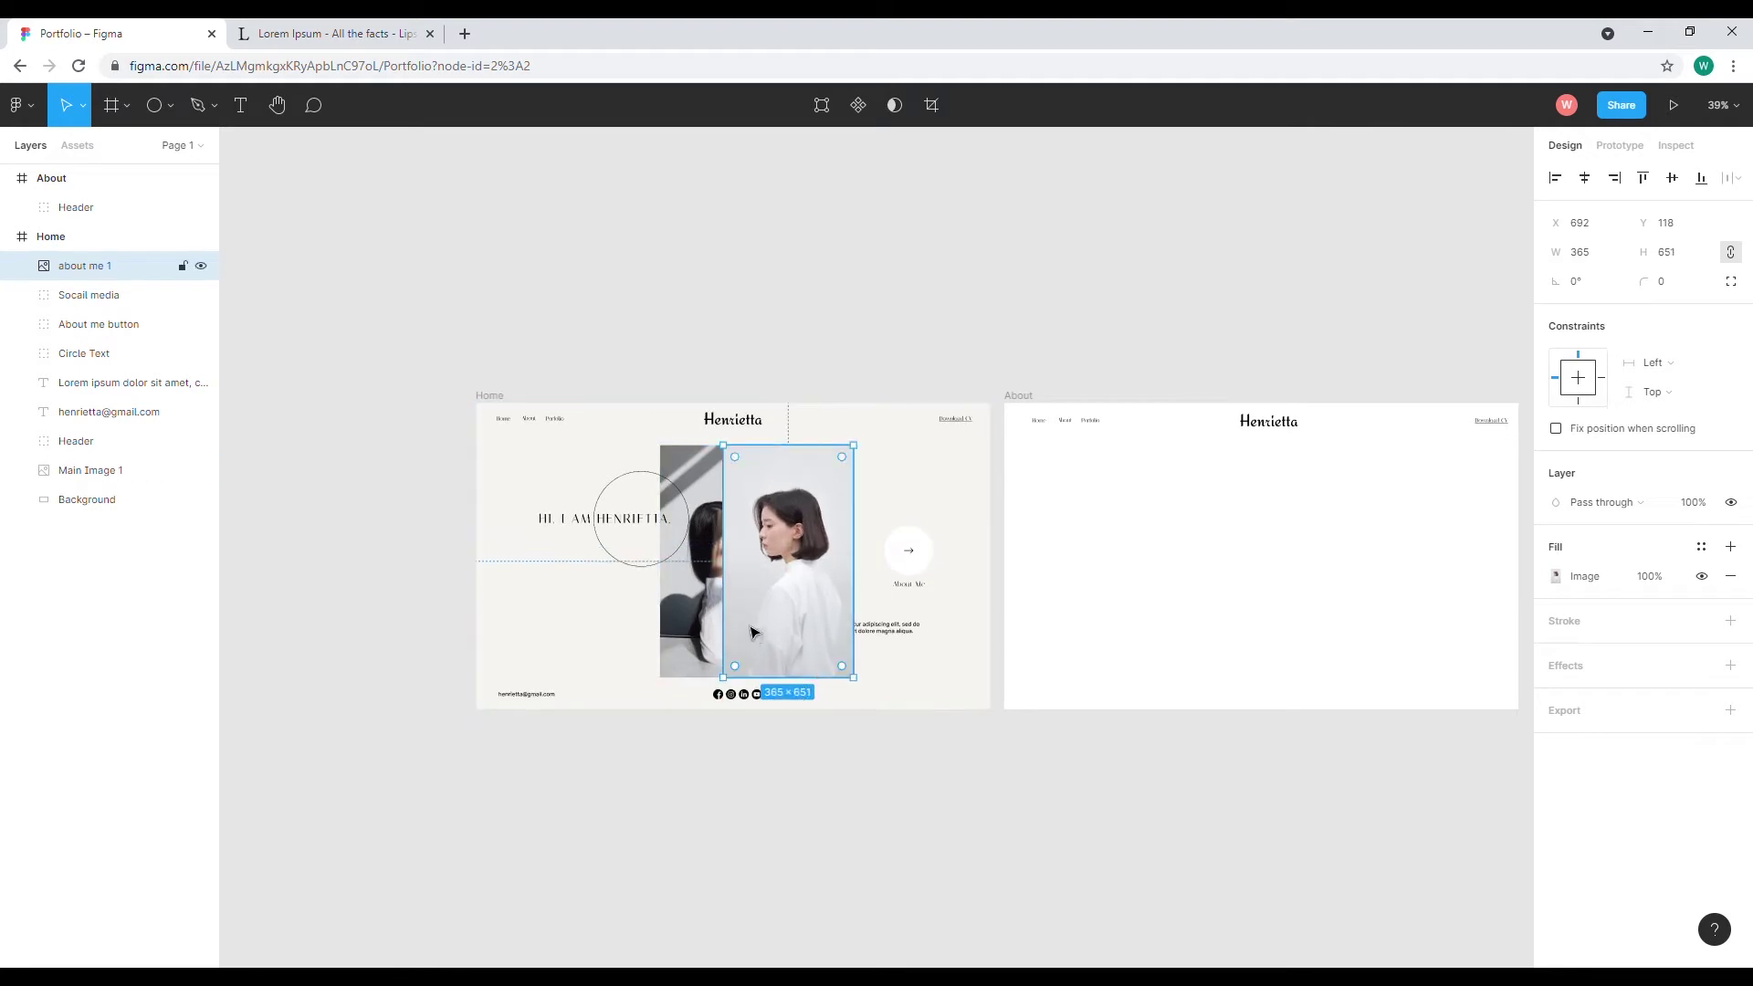
{"action": "left_click_drag", "start_coordinate": [723, 620], "coordinate": [660, 607]}
{"action": "left_click_drag", "start_coordinate": [853, 579], "coordinate": [1282, 561]}
{"action": "left_click", "coordinate": [1104, 602]}
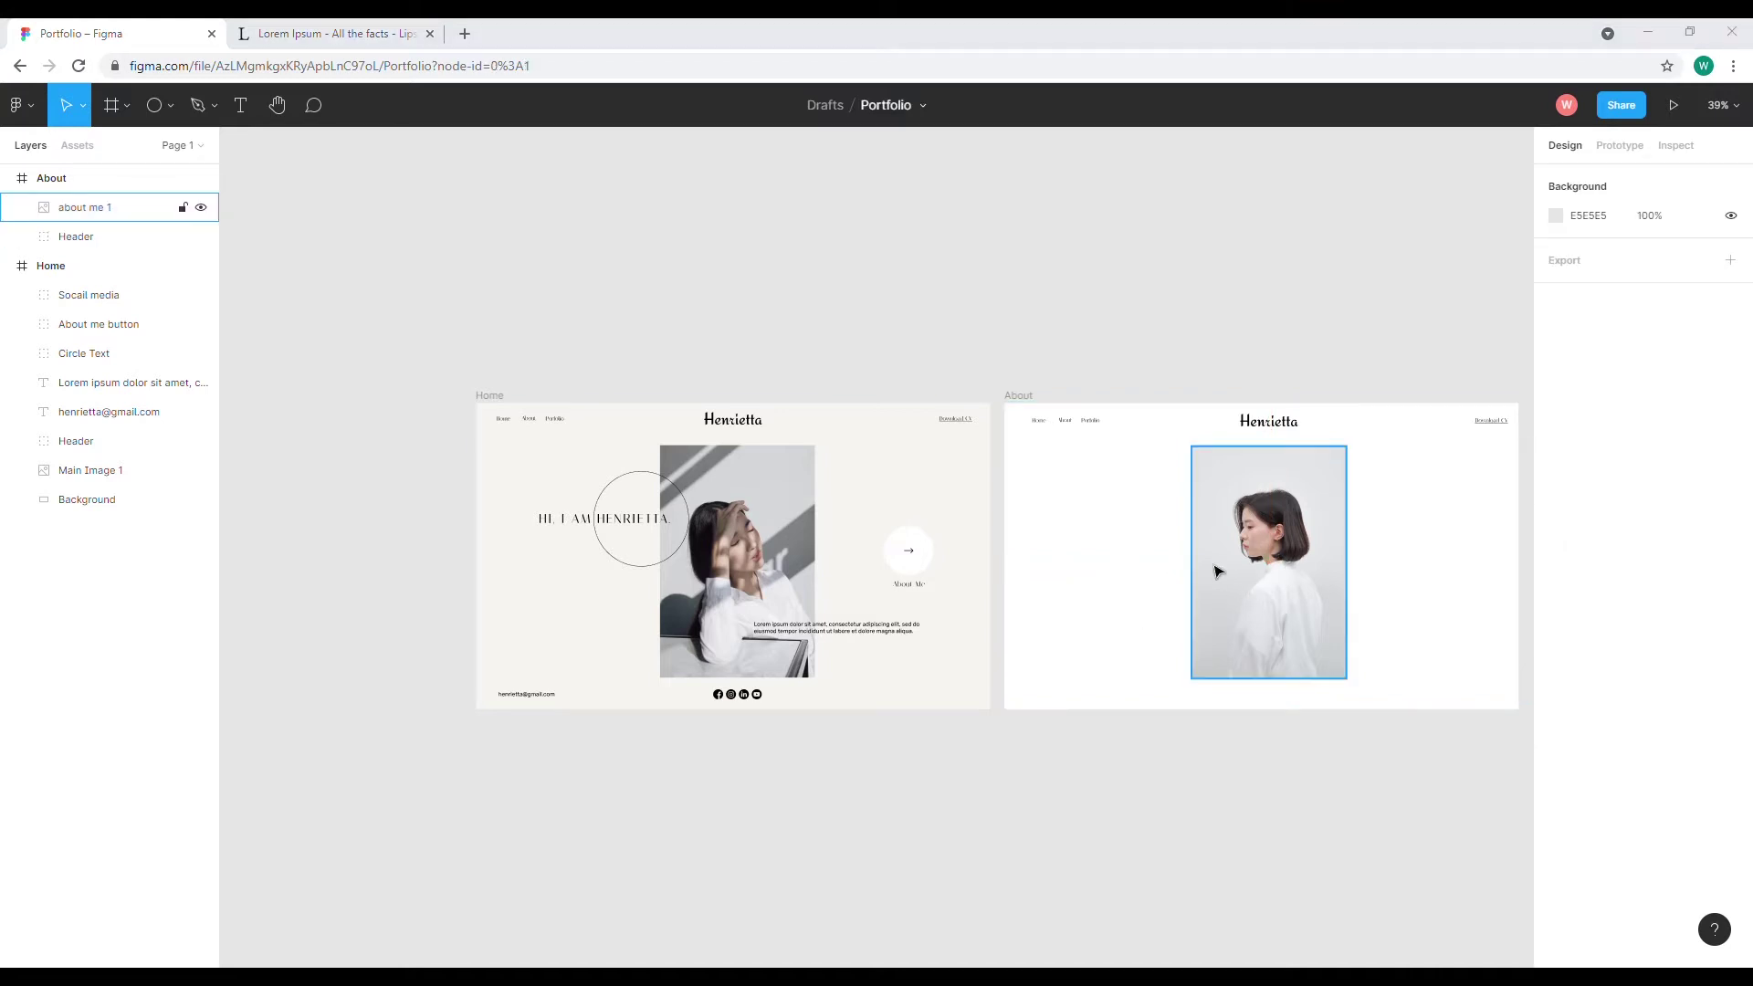
Draw an About Me text box over the photo at size 96 in Italiana.
{"action": "left_click", "coordinate": [241, 105]}
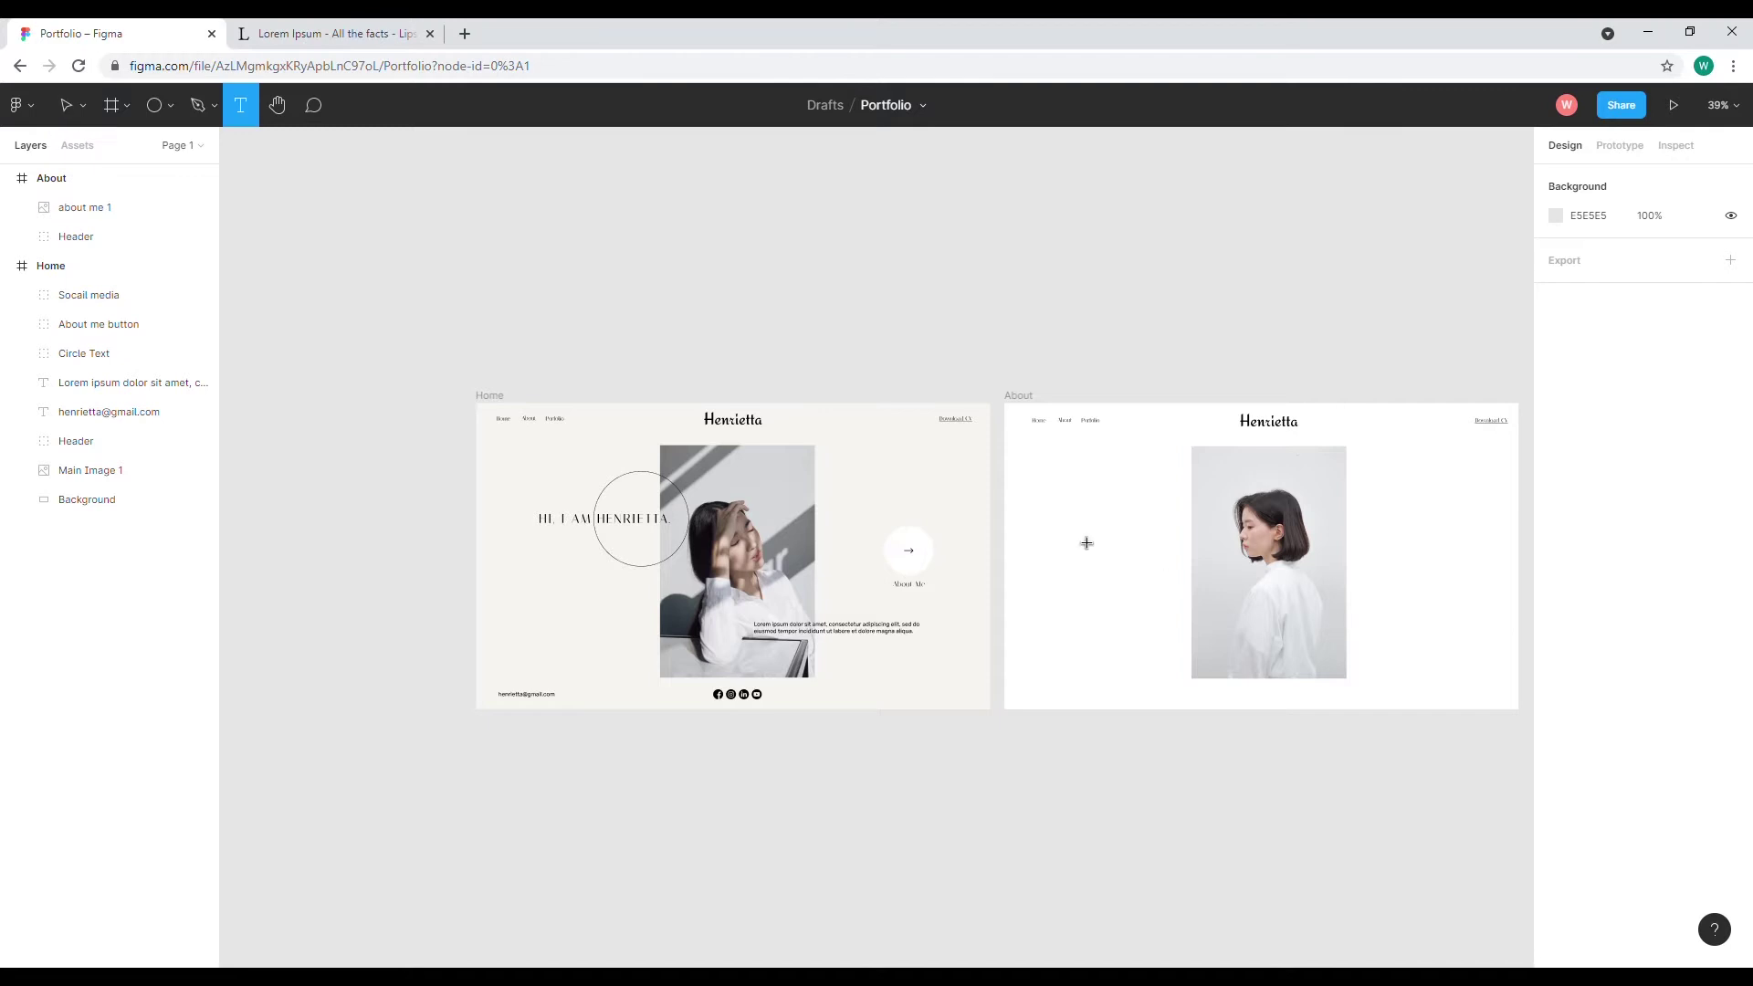
{"action": "left_click_drag", "start_coordinate": [1151, 516], "coordinate": [1392, 591]}
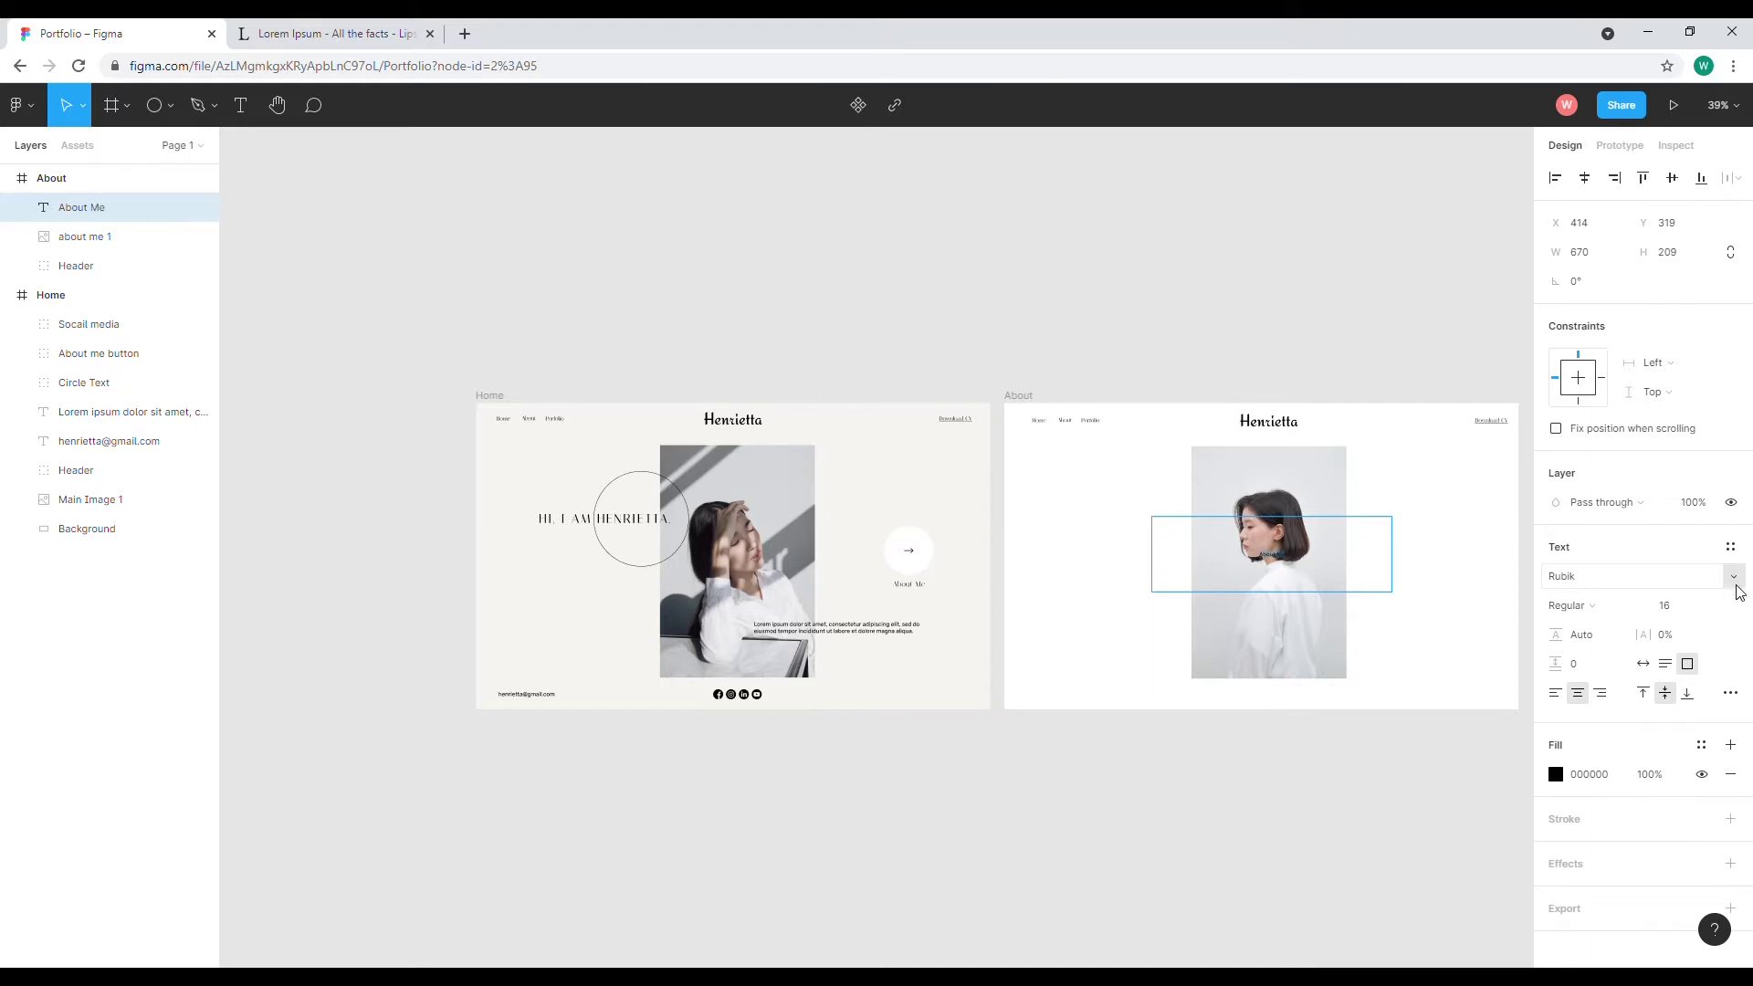
{"action": "left_click", "coordinate": [1714, 606]}
{"action": "left_click", "coordinate": [1692, 905]}
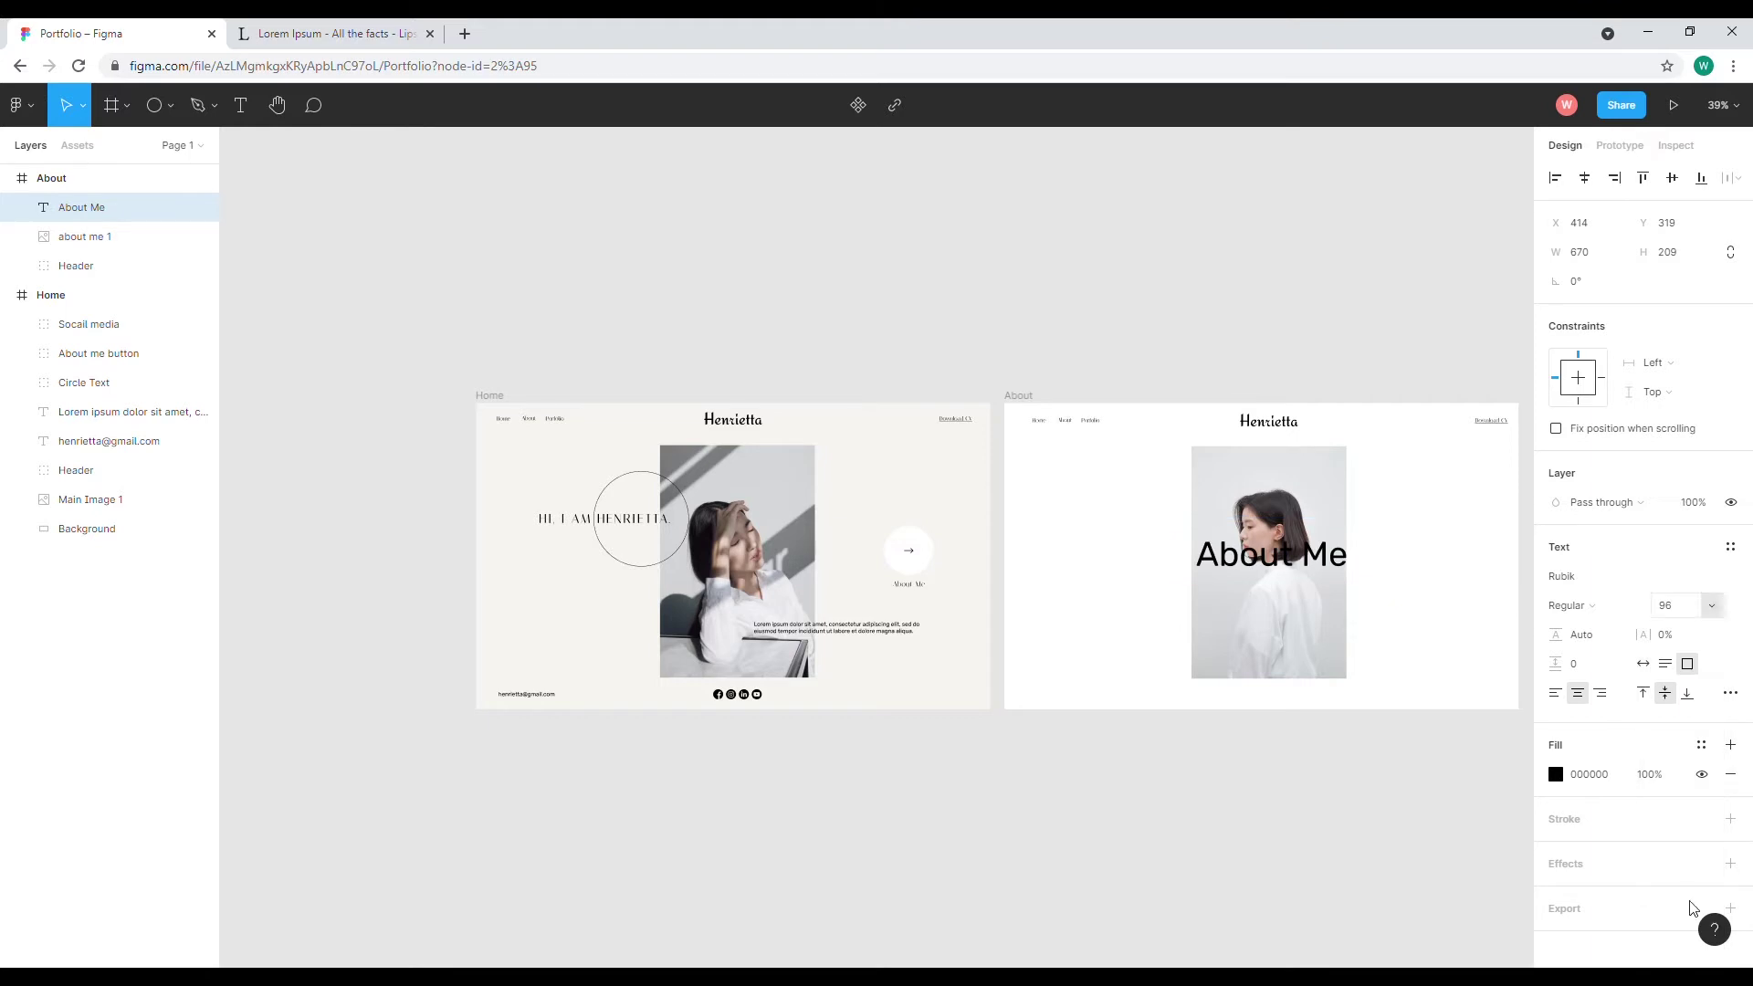
{"action": "left_click", "coordinate": [1584, 576]}
{"action": "type", "text": "Italiana"}
{"action": "key", "text": "Return"}
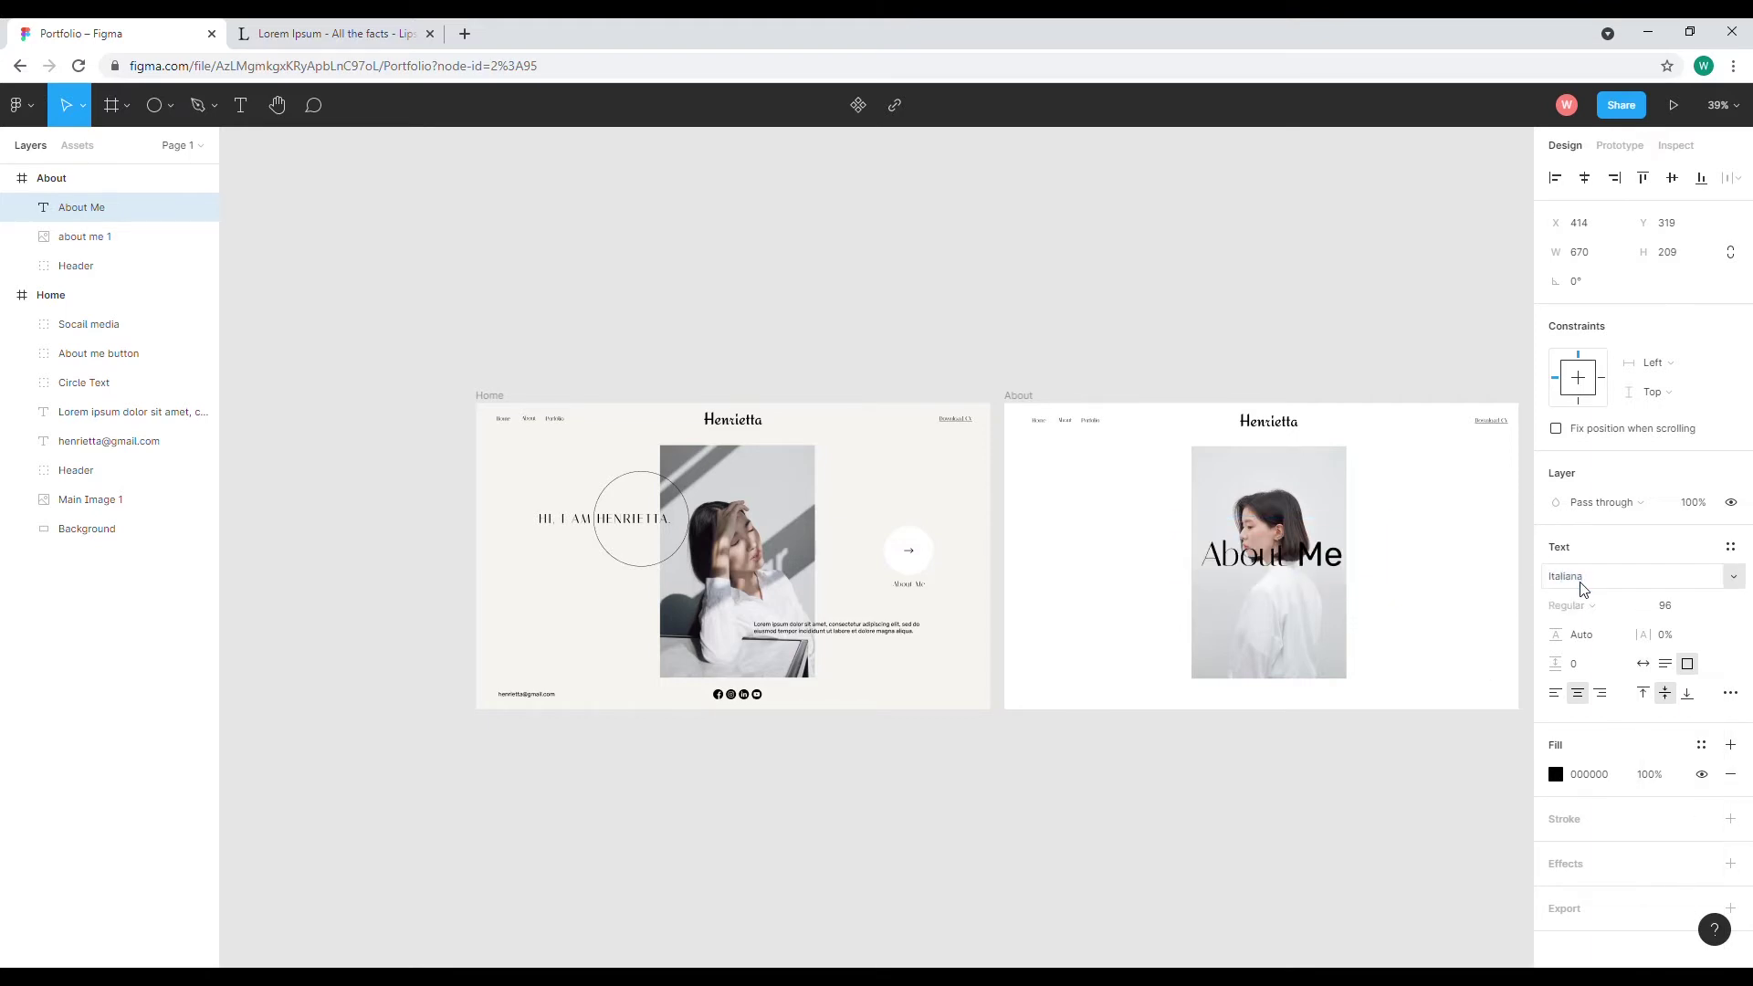
Apply Italiana to the whole heading and set its size to 144.
{"action": "key", "text": "ctrl+a"}
{"action": "left_click", "coordinate": [1584, 576]}
{"action": "type", "text": "Ital"}
{"action": "key", "text": "Return"}
{"action": "double_click", "coordinate": [1255, 564]}
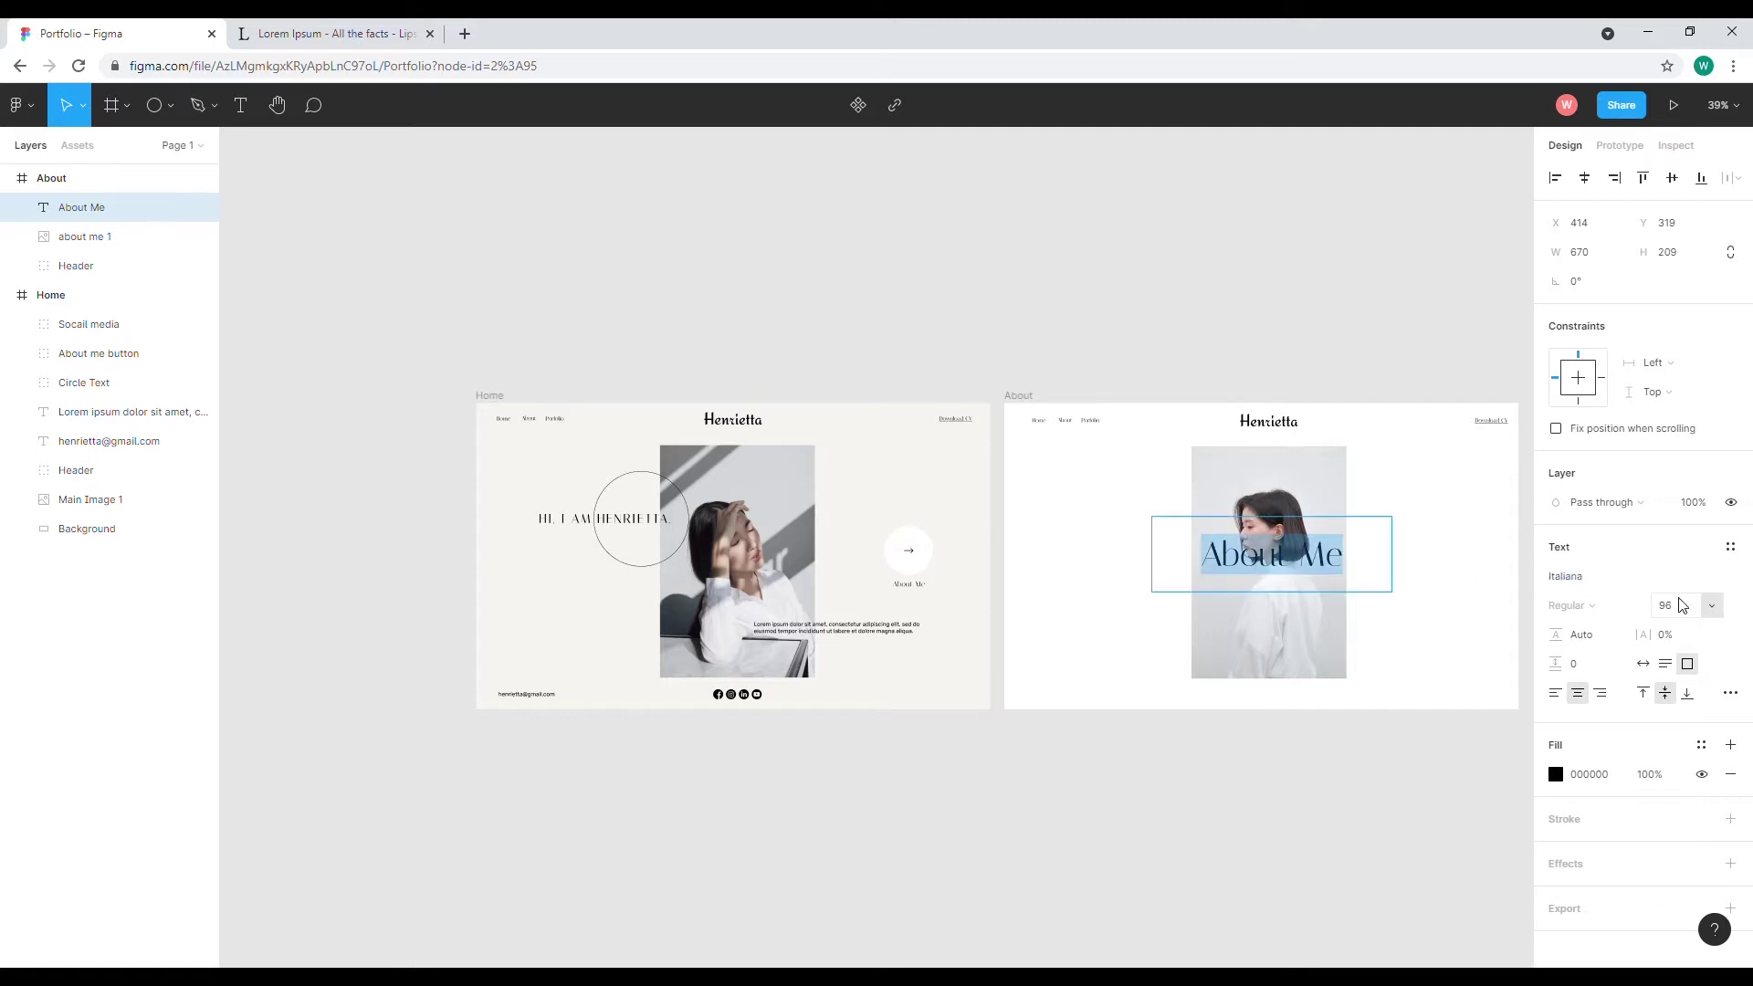
{"action": "left_click", "coordinate": [1713, 605]}
{"action": "left_click", "coordinate": [1701, 634]}
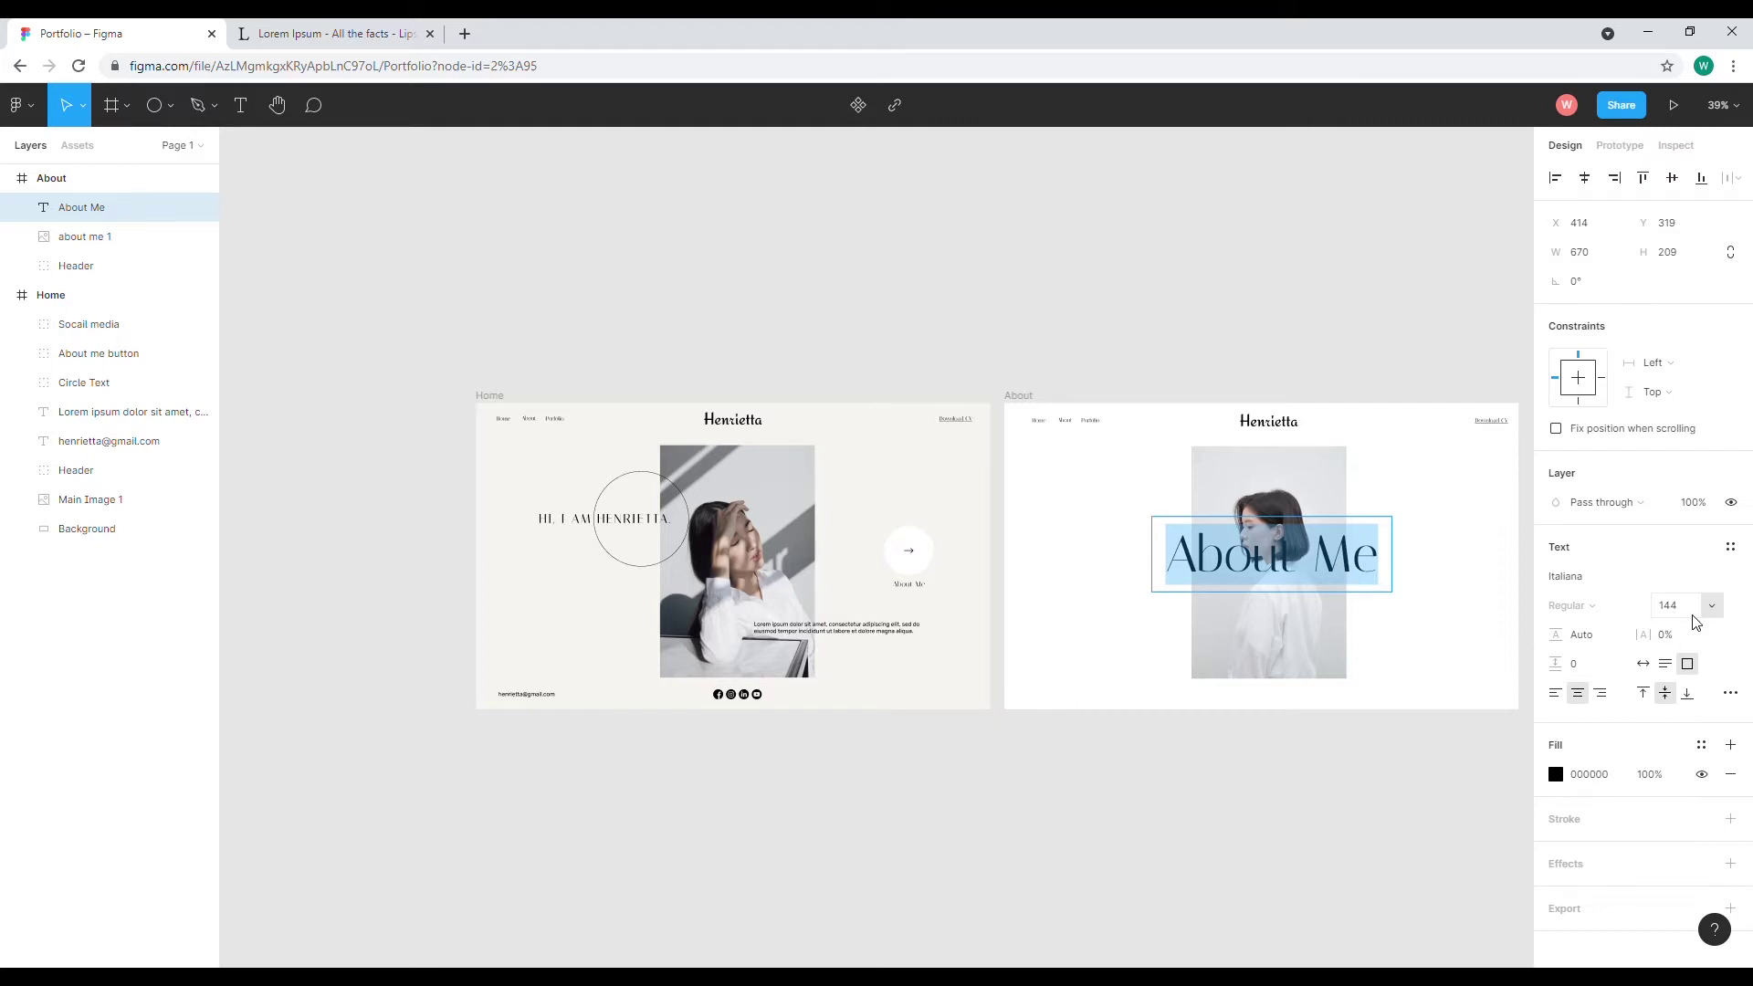
Make the heading all uppercase using the Type details case setting.
{"action": "left_click", "coordinate": [1731, 705]}
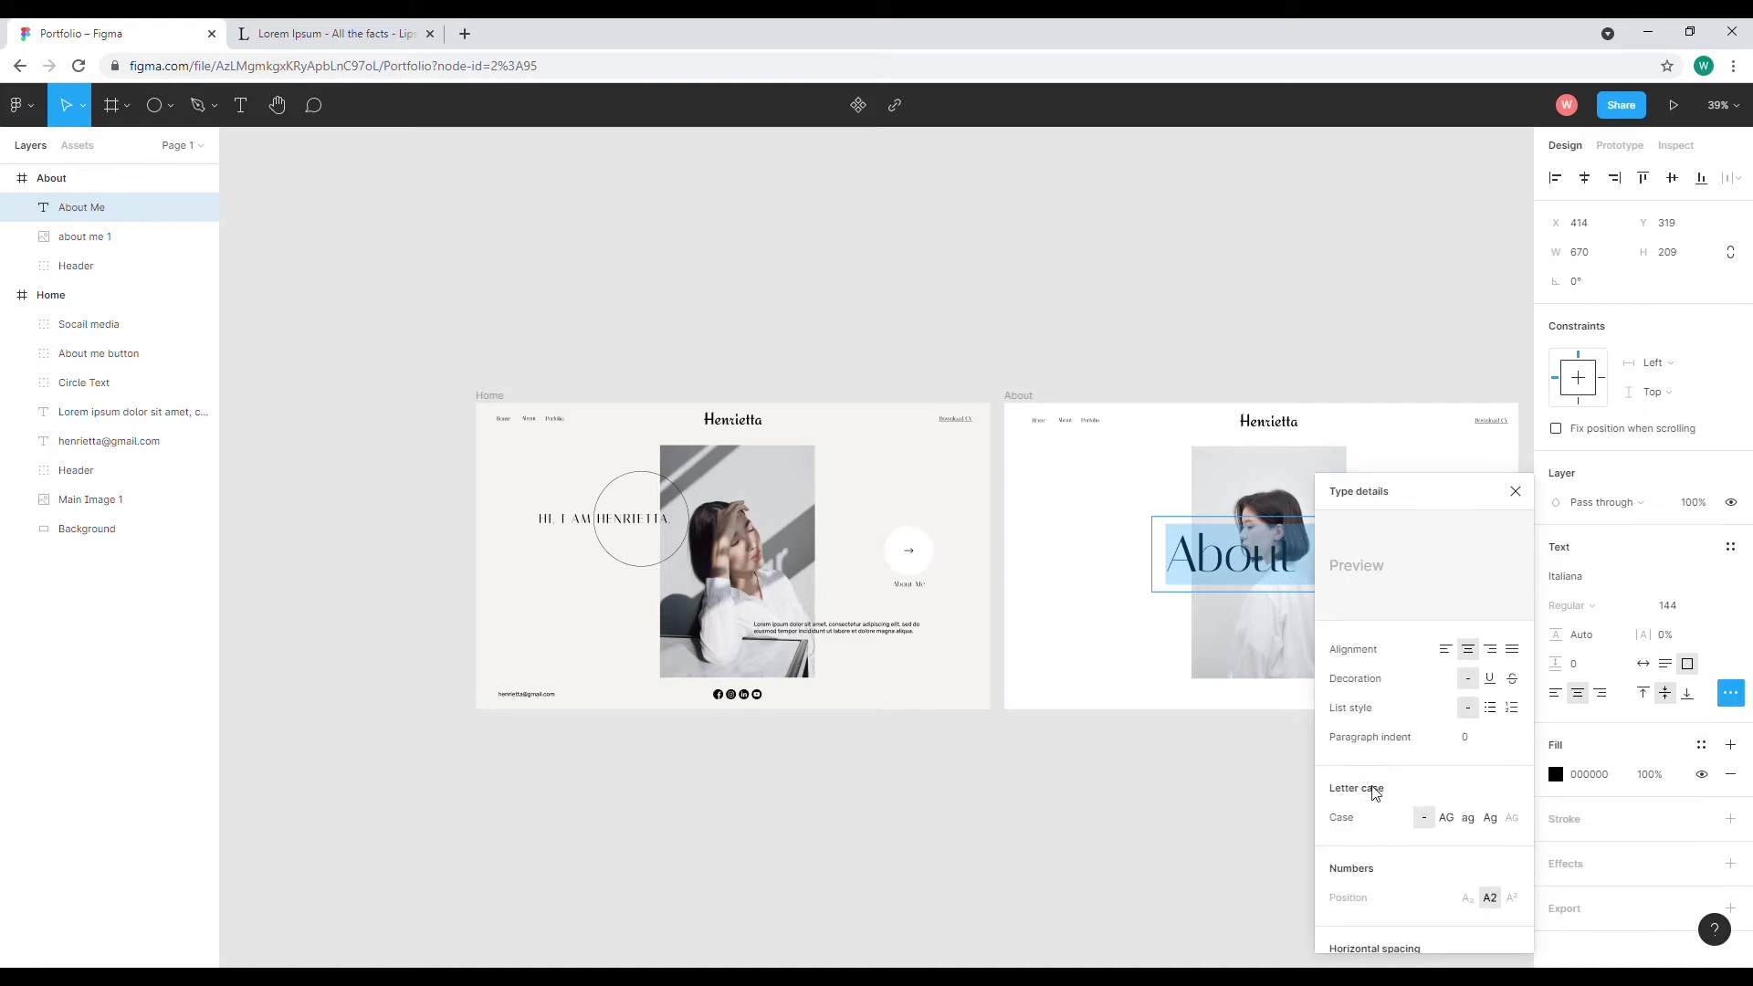
{"action": "left_click", "coordinate": [1446, 817]}
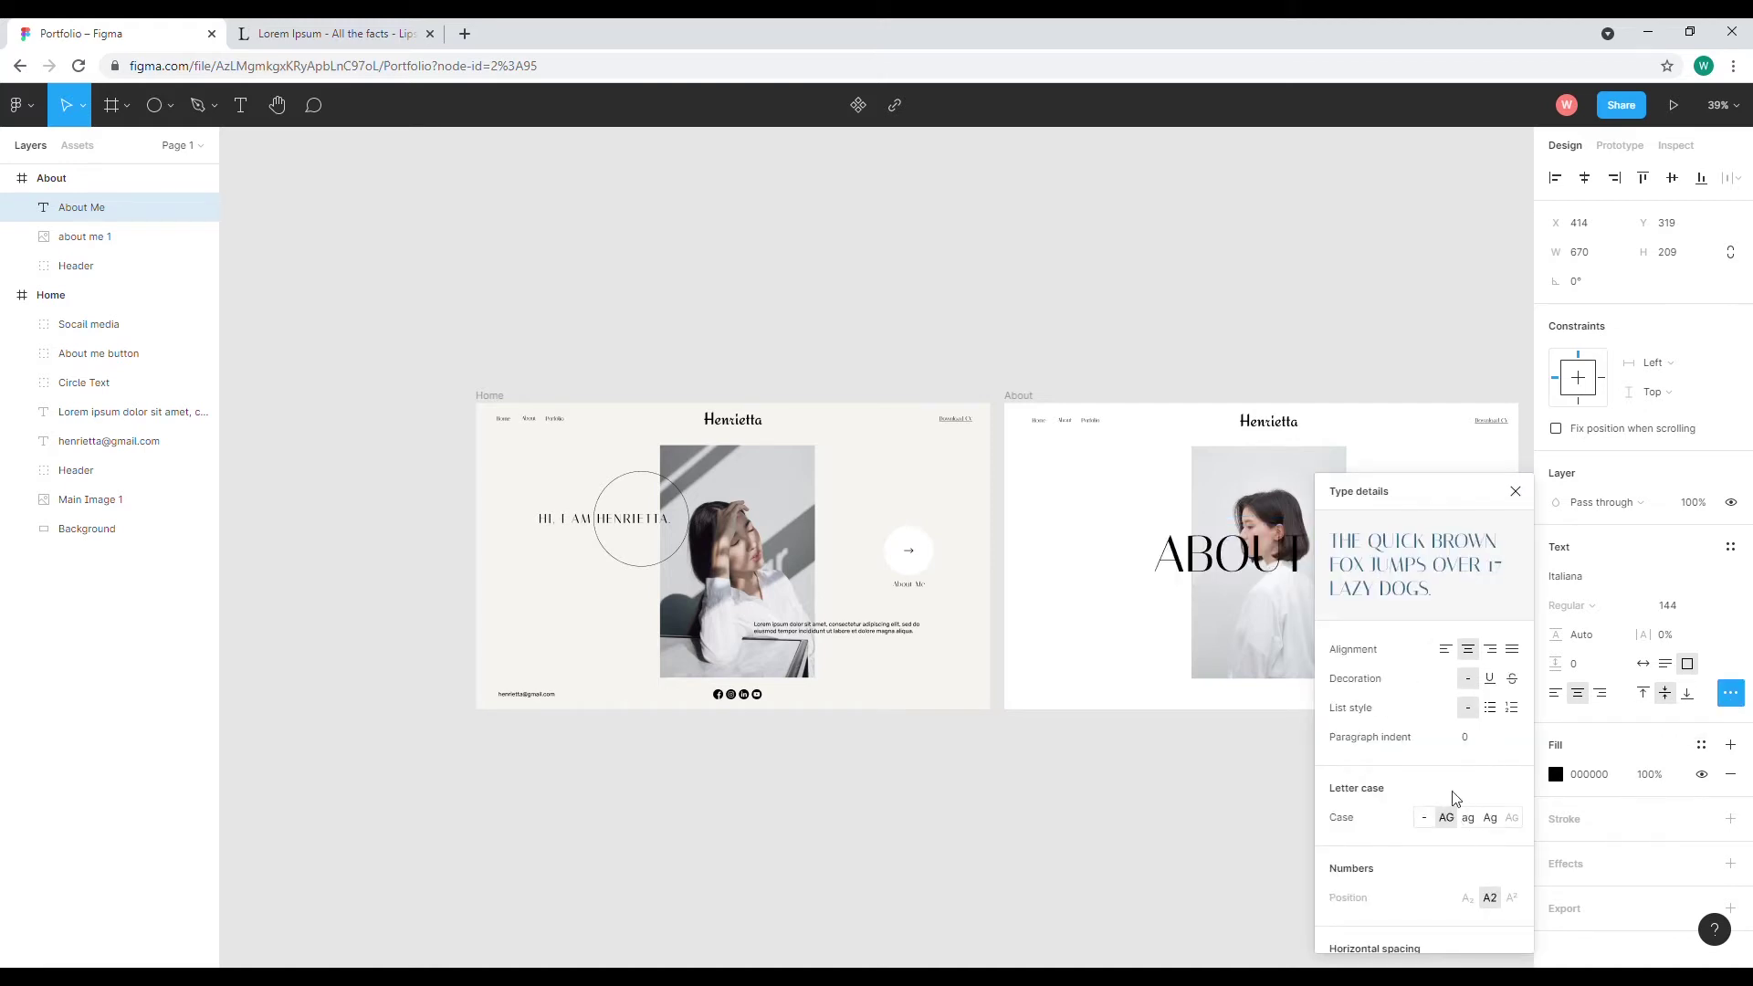
{"action": "left_click", "coordinate": [1515, 492]}
Colour the ABOUT ME heading grey B8B8B8.
{"action": "double_click", "coordinate": [1387, 581]}
{"action": "left_click", "coordinate": [1387, 582]}
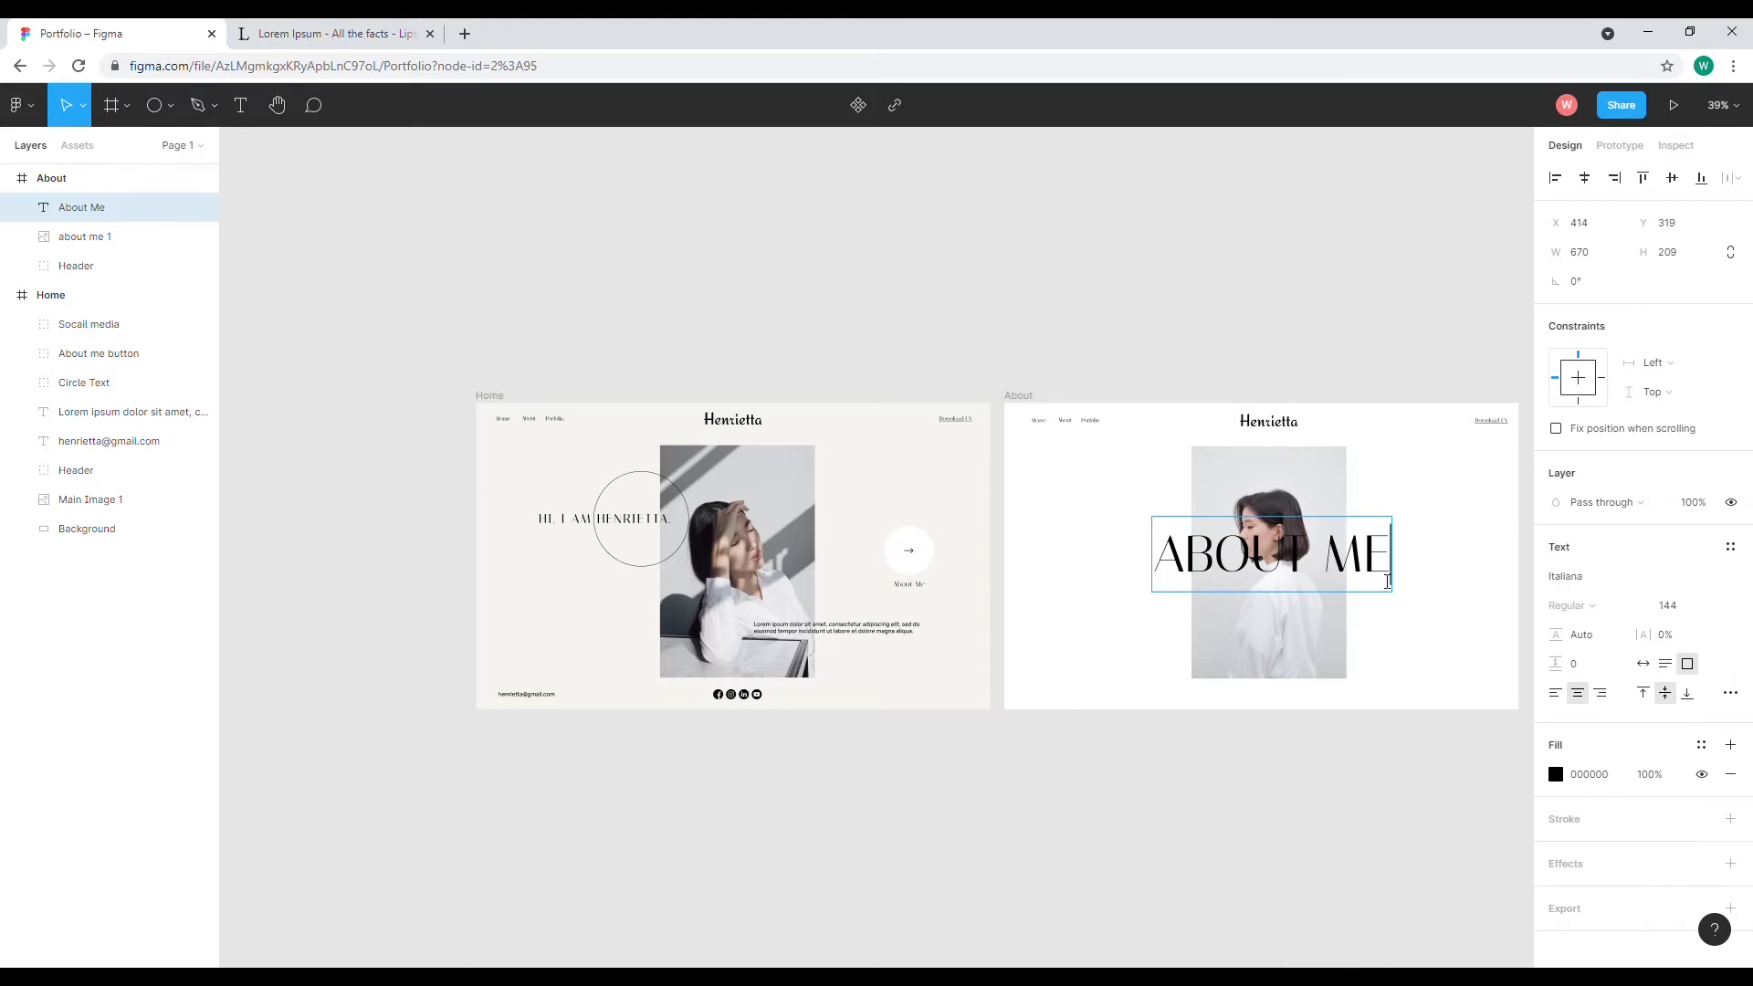
{"action": "triple_click", "coordinate": [1386, 581]}
{"action": "left_click", "coordinate": [1555, 774]}
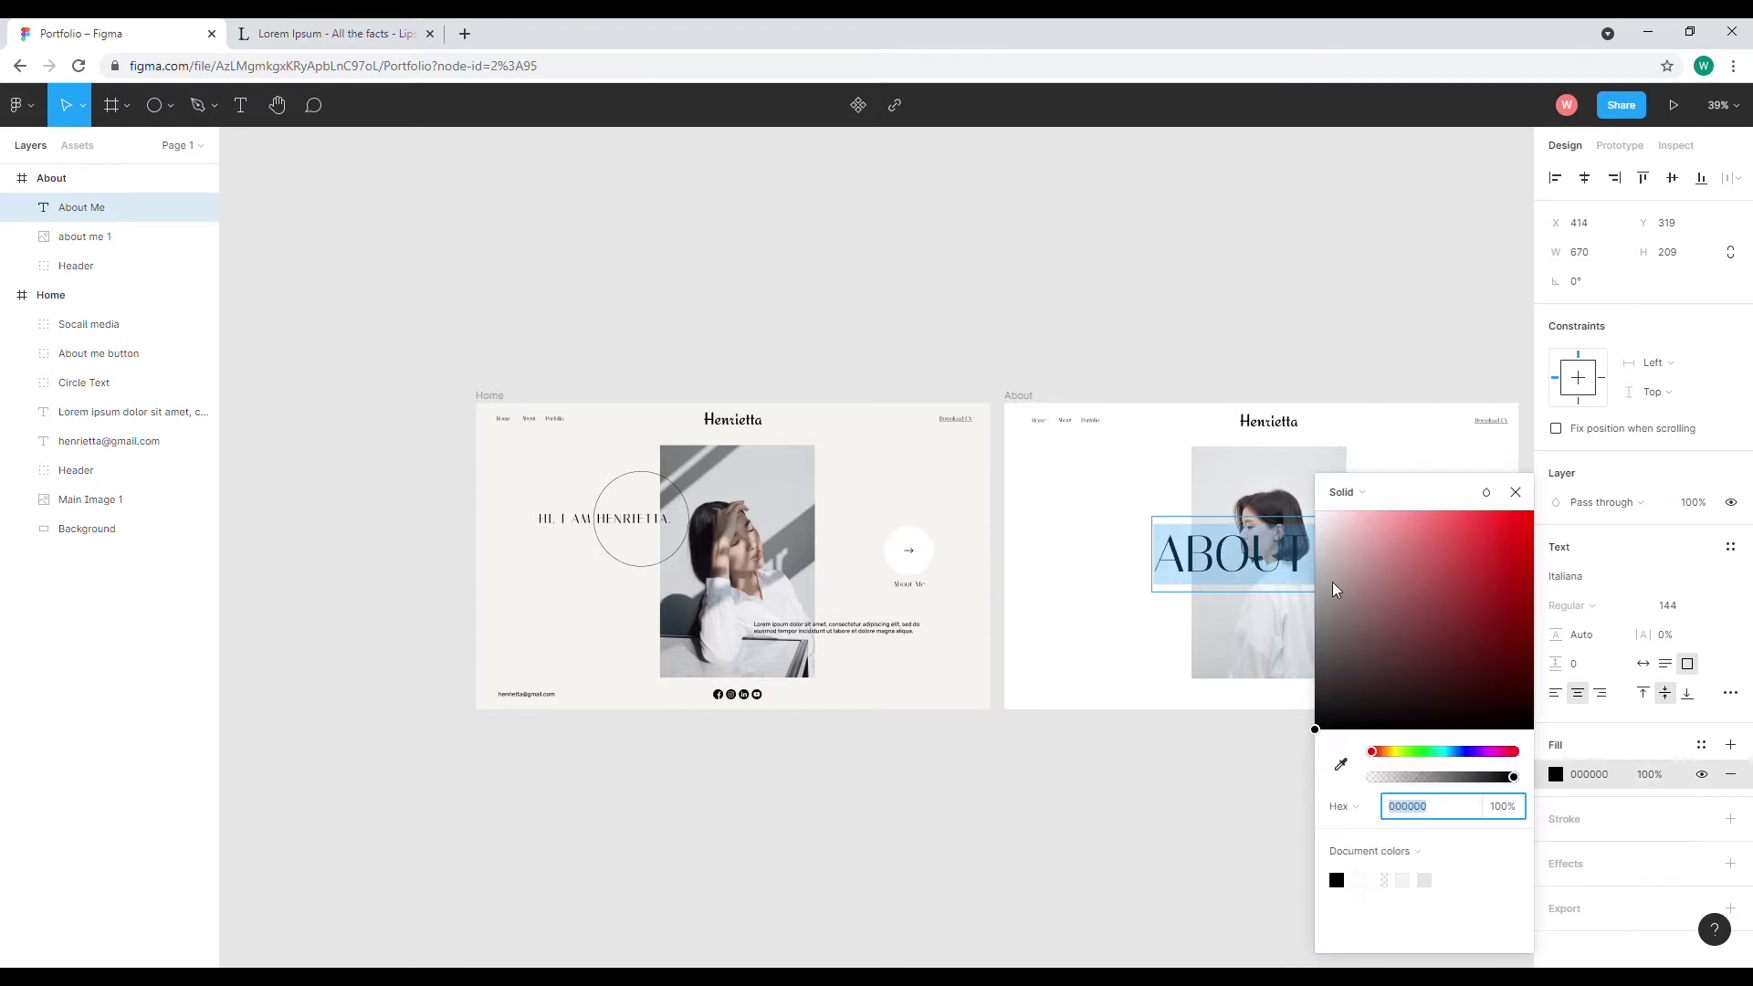
{"action": "type", "text": "C5C5C5"}
{"action": "key", "text": "Return"}
{"action": "left_click_drag", "start_coordinate": [1318, 582], "coordinate": [1318, 589]}
{"action": "left_click", "coordinate": [1515, 492]}
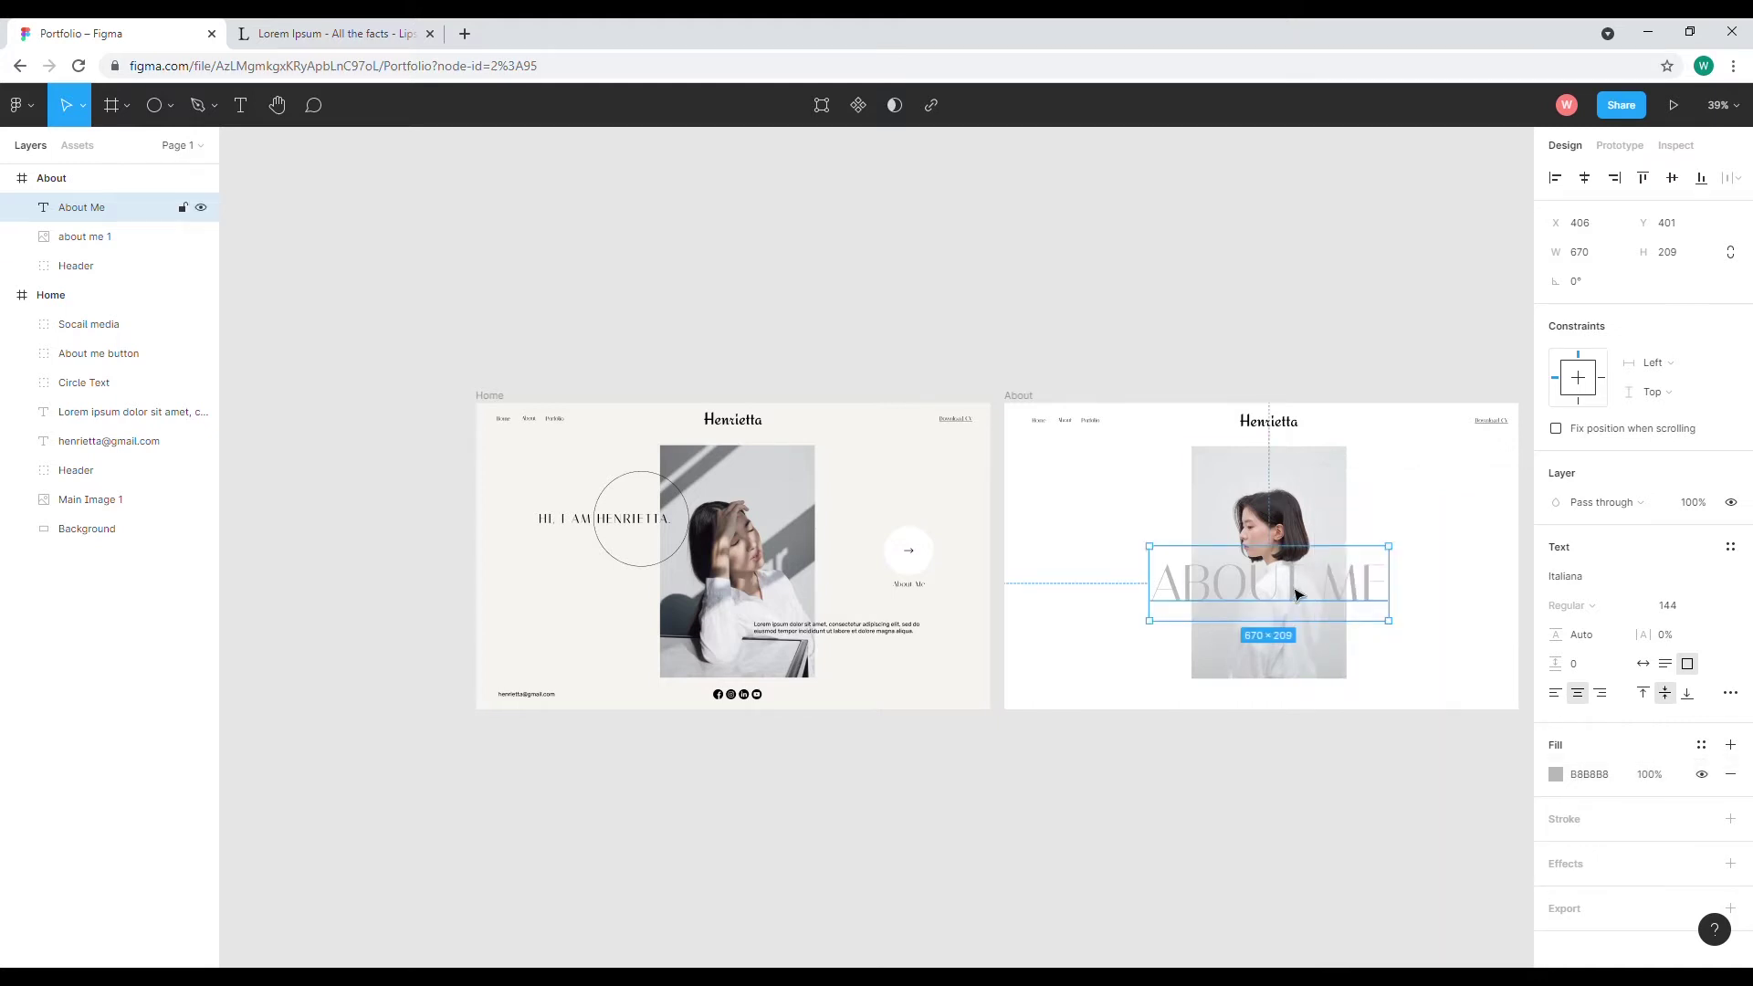
Zoom to 80% on the About frame and set the heading size to 120.
{"action": "scroll", "coordinate": [639, 803], "scroll_direction": "up", "scroll_amount": 2}
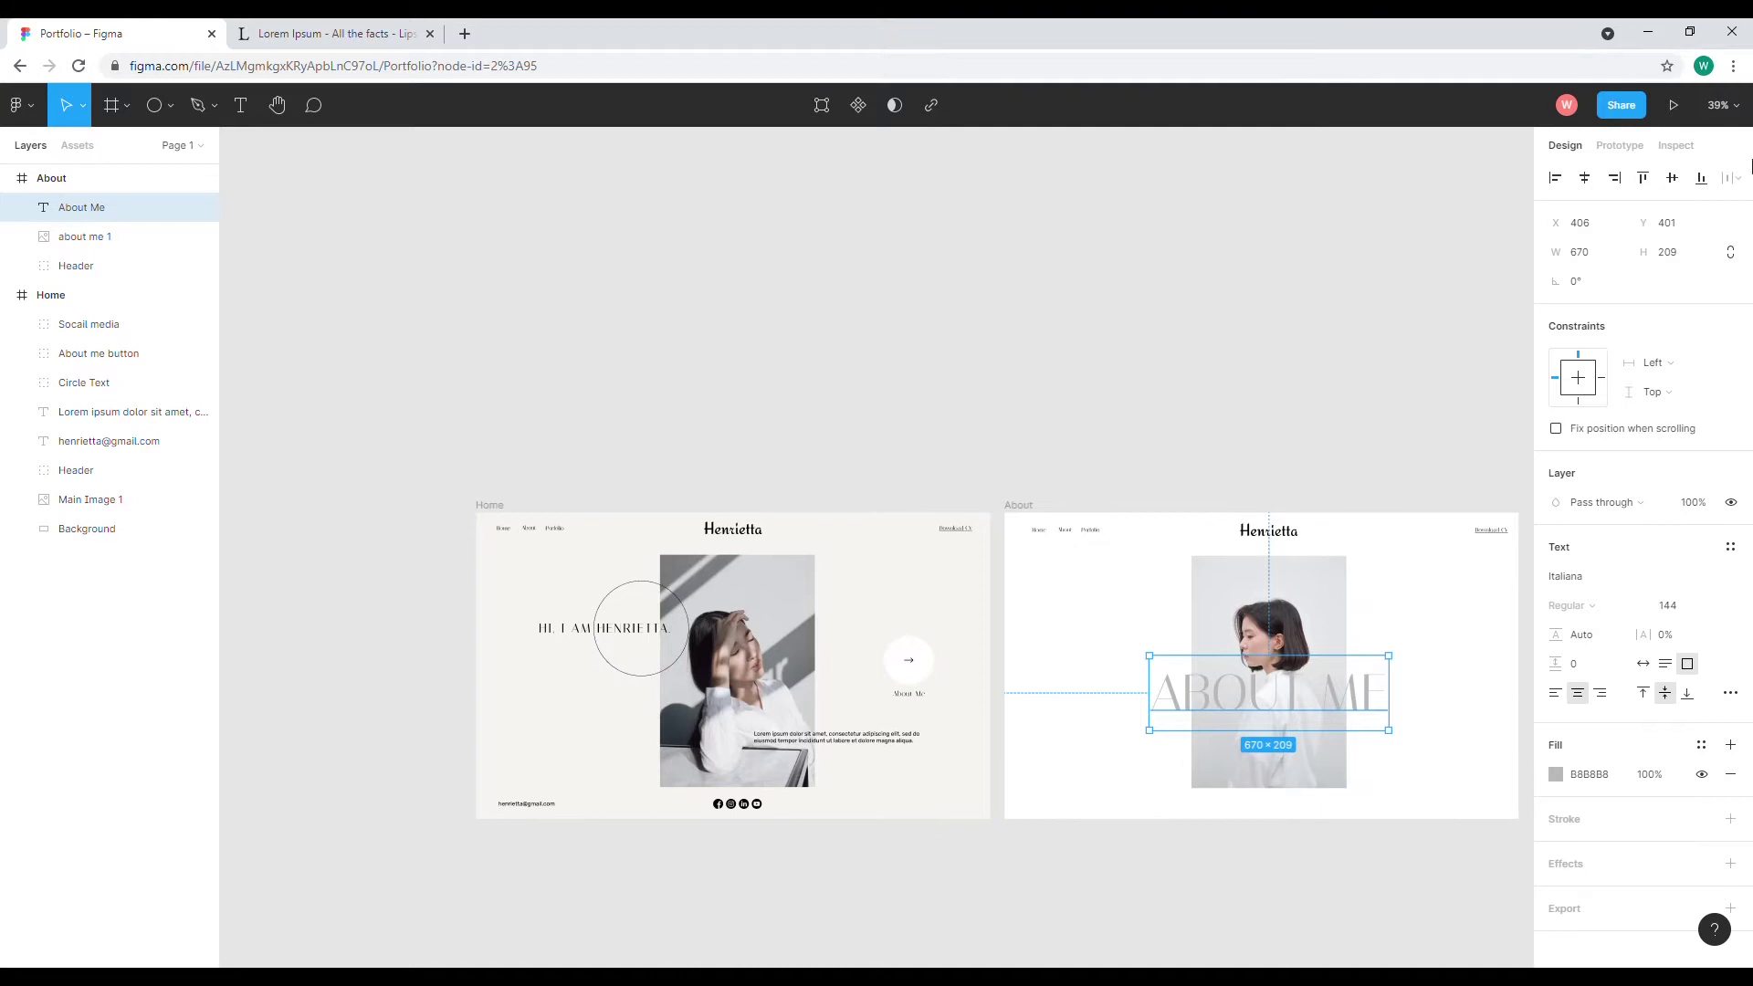
{"action": "left_click", "coordinate": [1718, 105]}
{"action": "key", "text": "Return"}
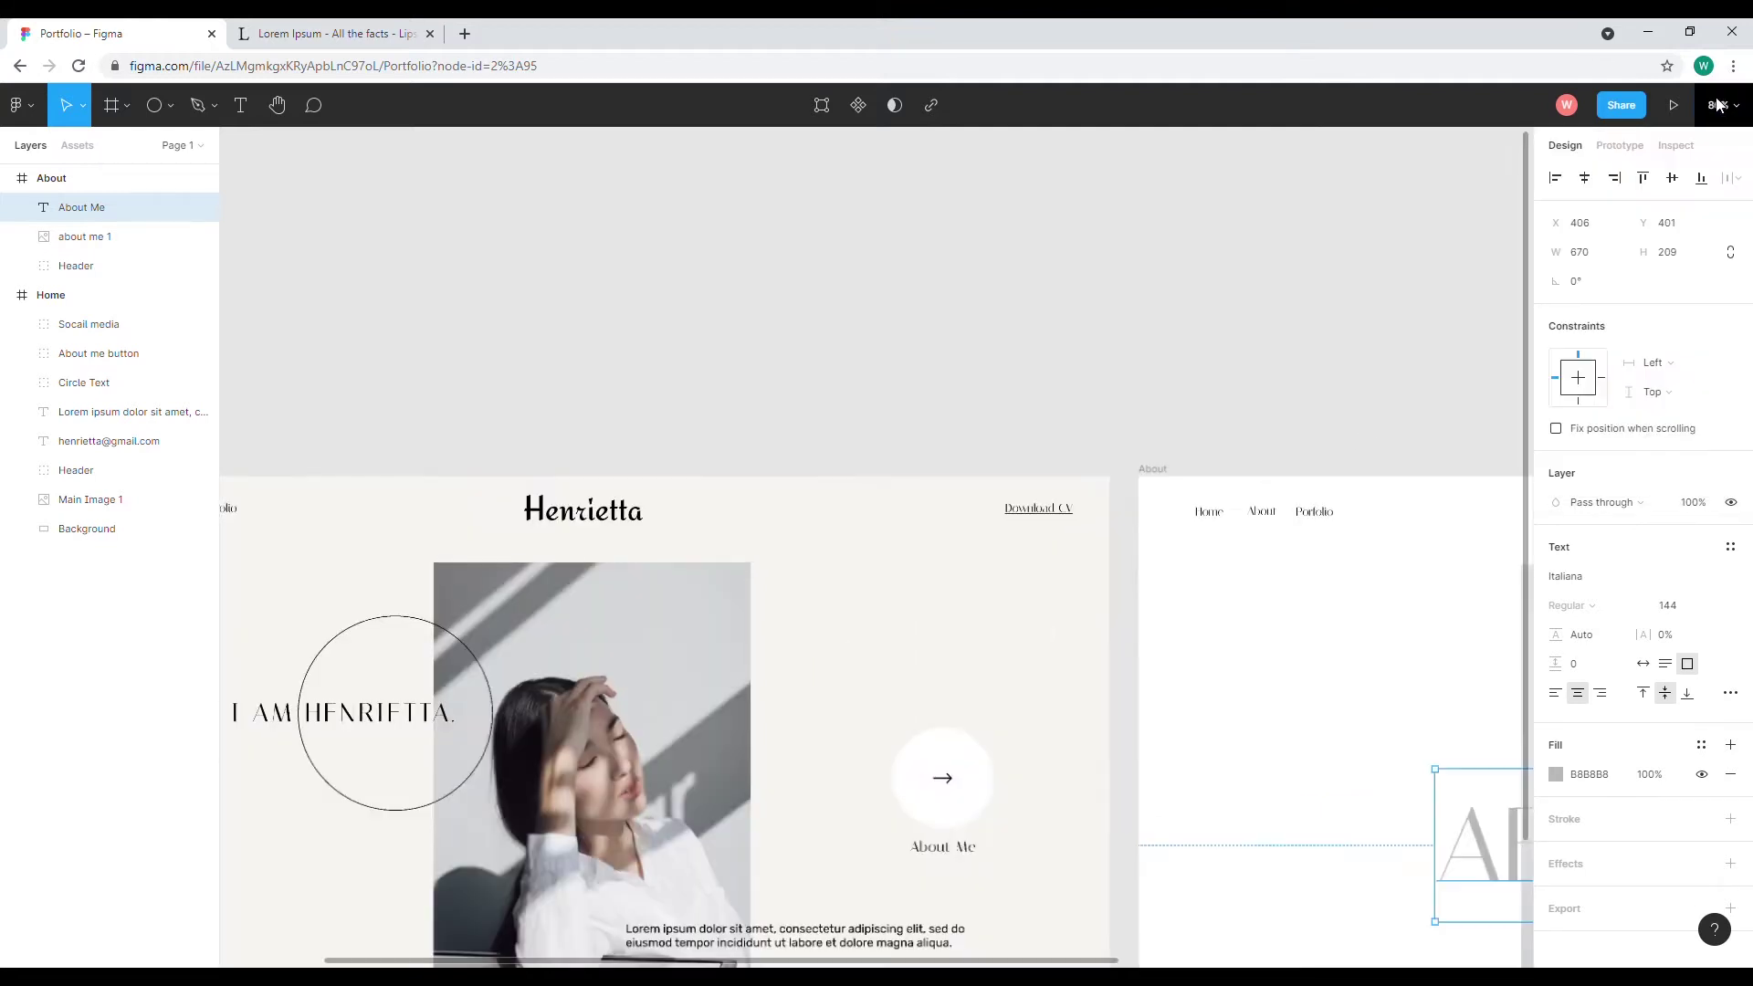
{"action": "scroll", "coordinate": [1100, 626], "scroll_direction": "down", "scroll_amount": 5}
{"action": "left_click_drag", "start_coordinate": [1026, 966], "coordinate": [1420, 904]}
{"action": "scroll", "coordinate": [1123, 810], "scroll_direction": "up", "scroll_amount": 3}
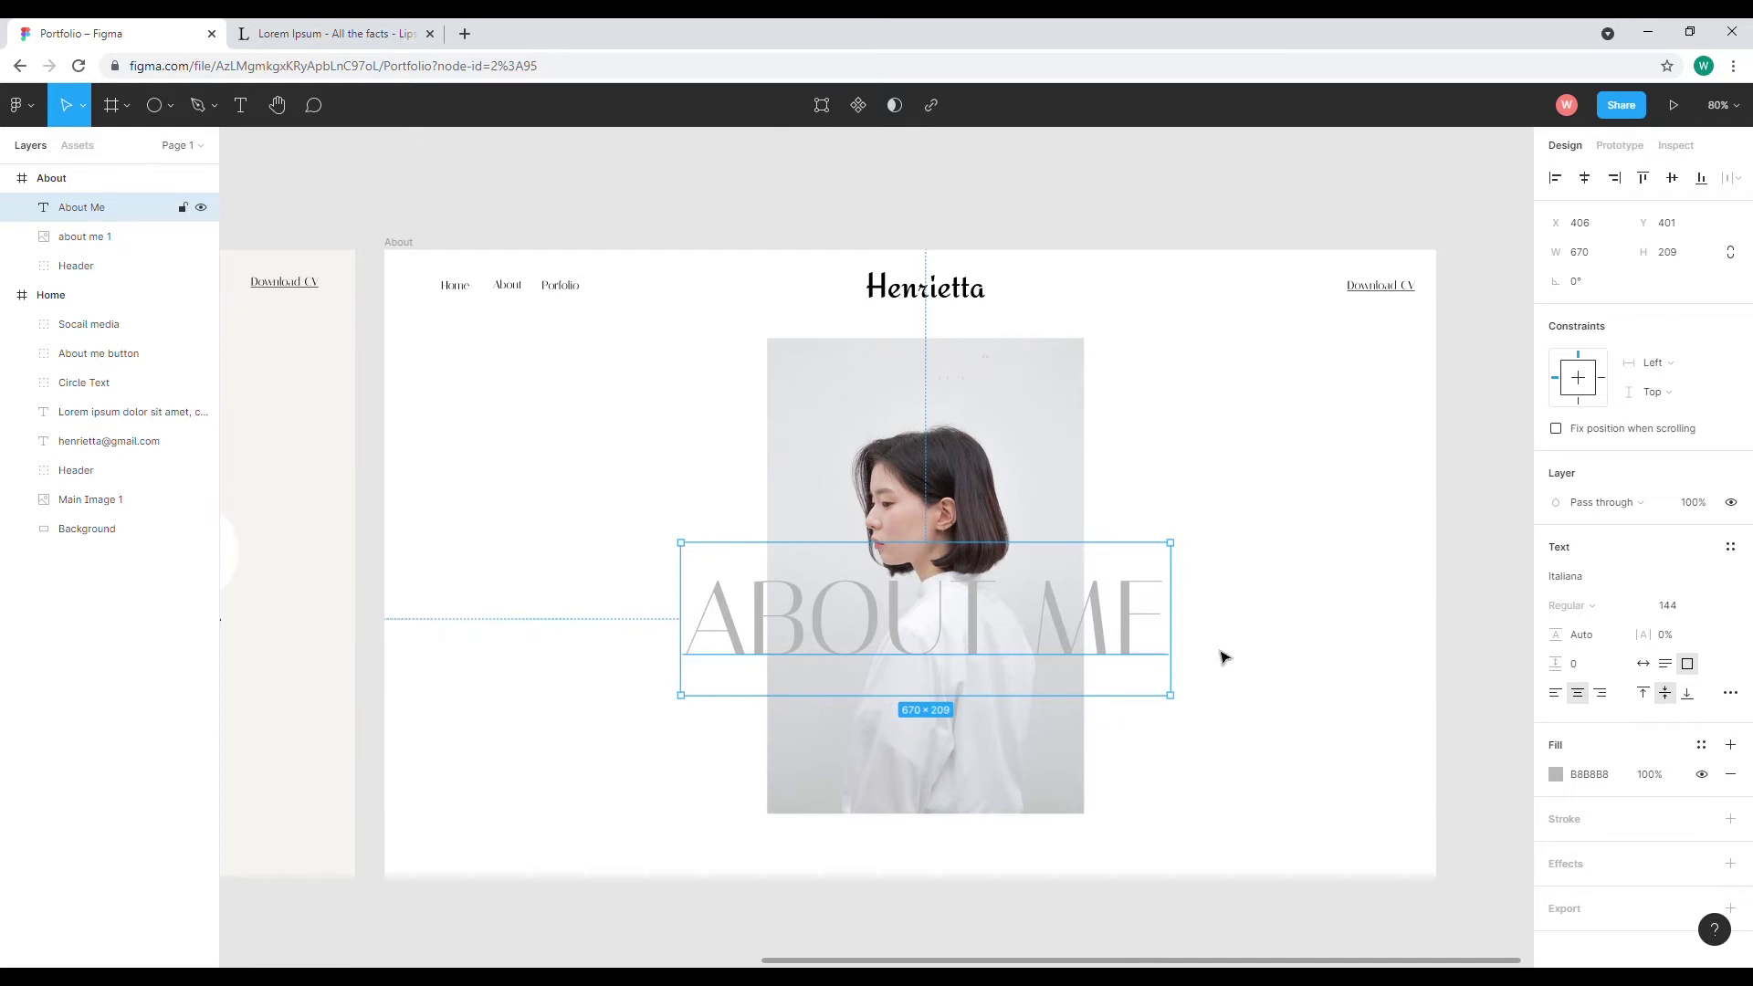
{"action": "left_click", "coordinate": [1686, 607]}
{"action": "type", "text": "120"}
{"action": "key", "text": "Return"}
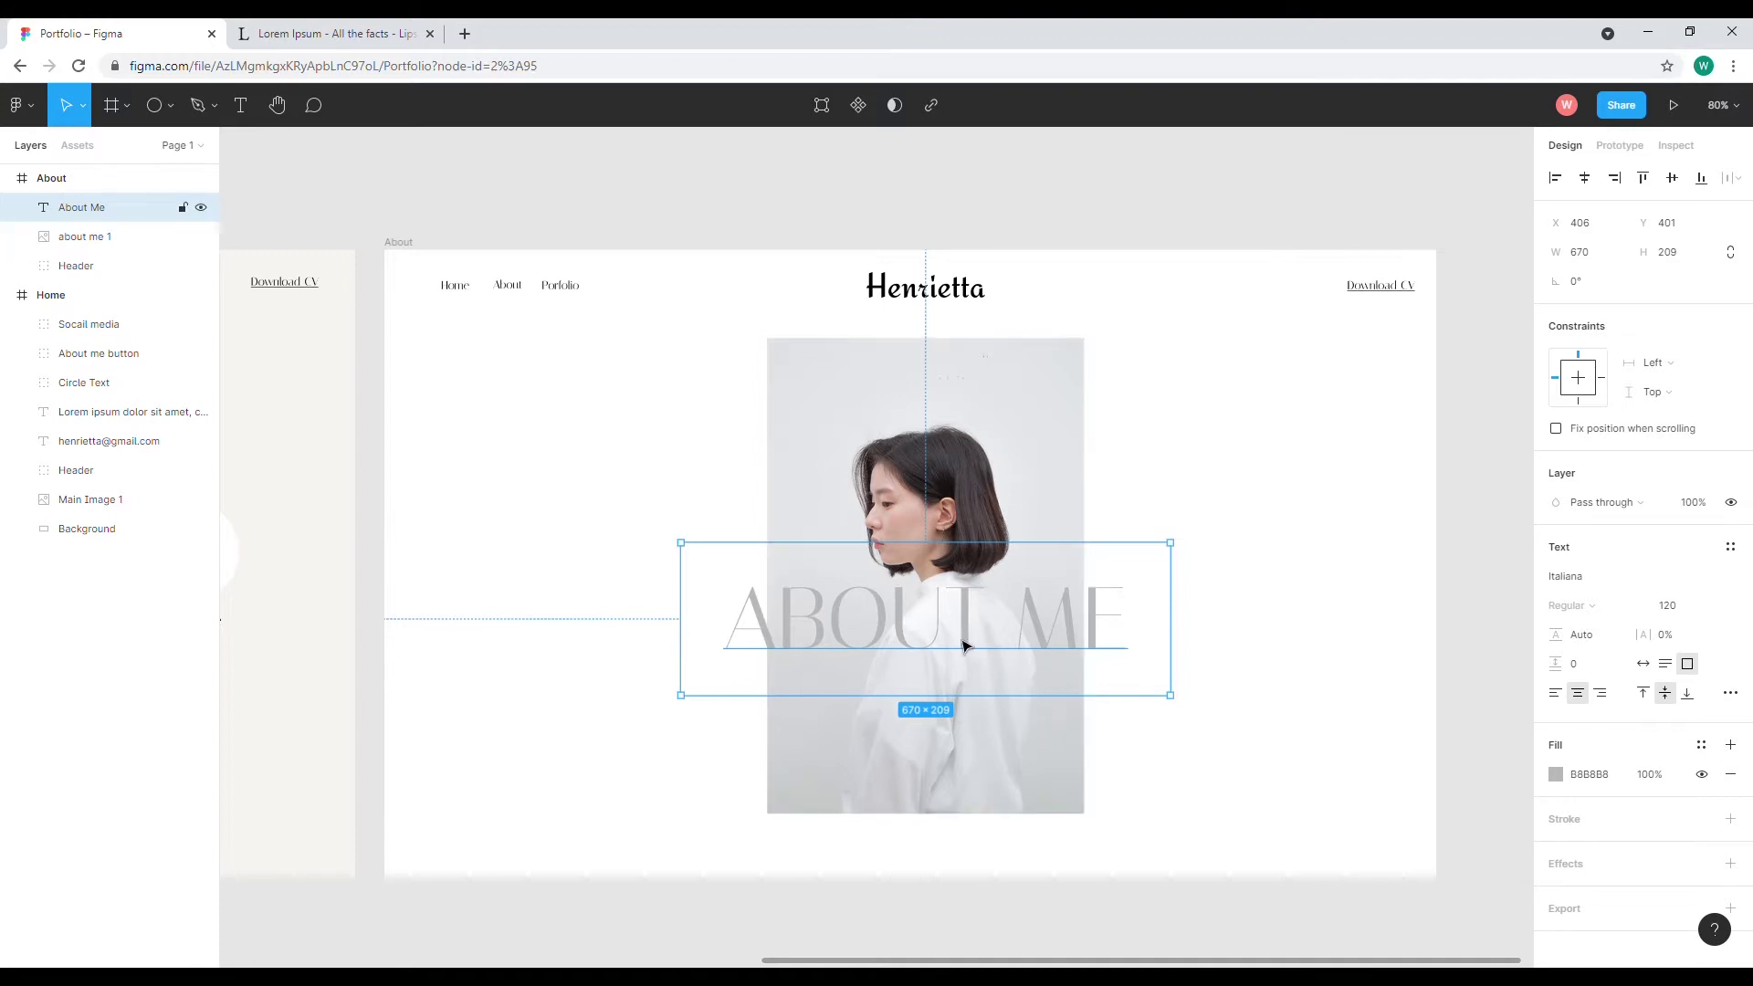
Give the heading 10% letter spacing, size 96, and move it toward the centre.
{"action": "left_click", "coordinate": [1660, 638]}
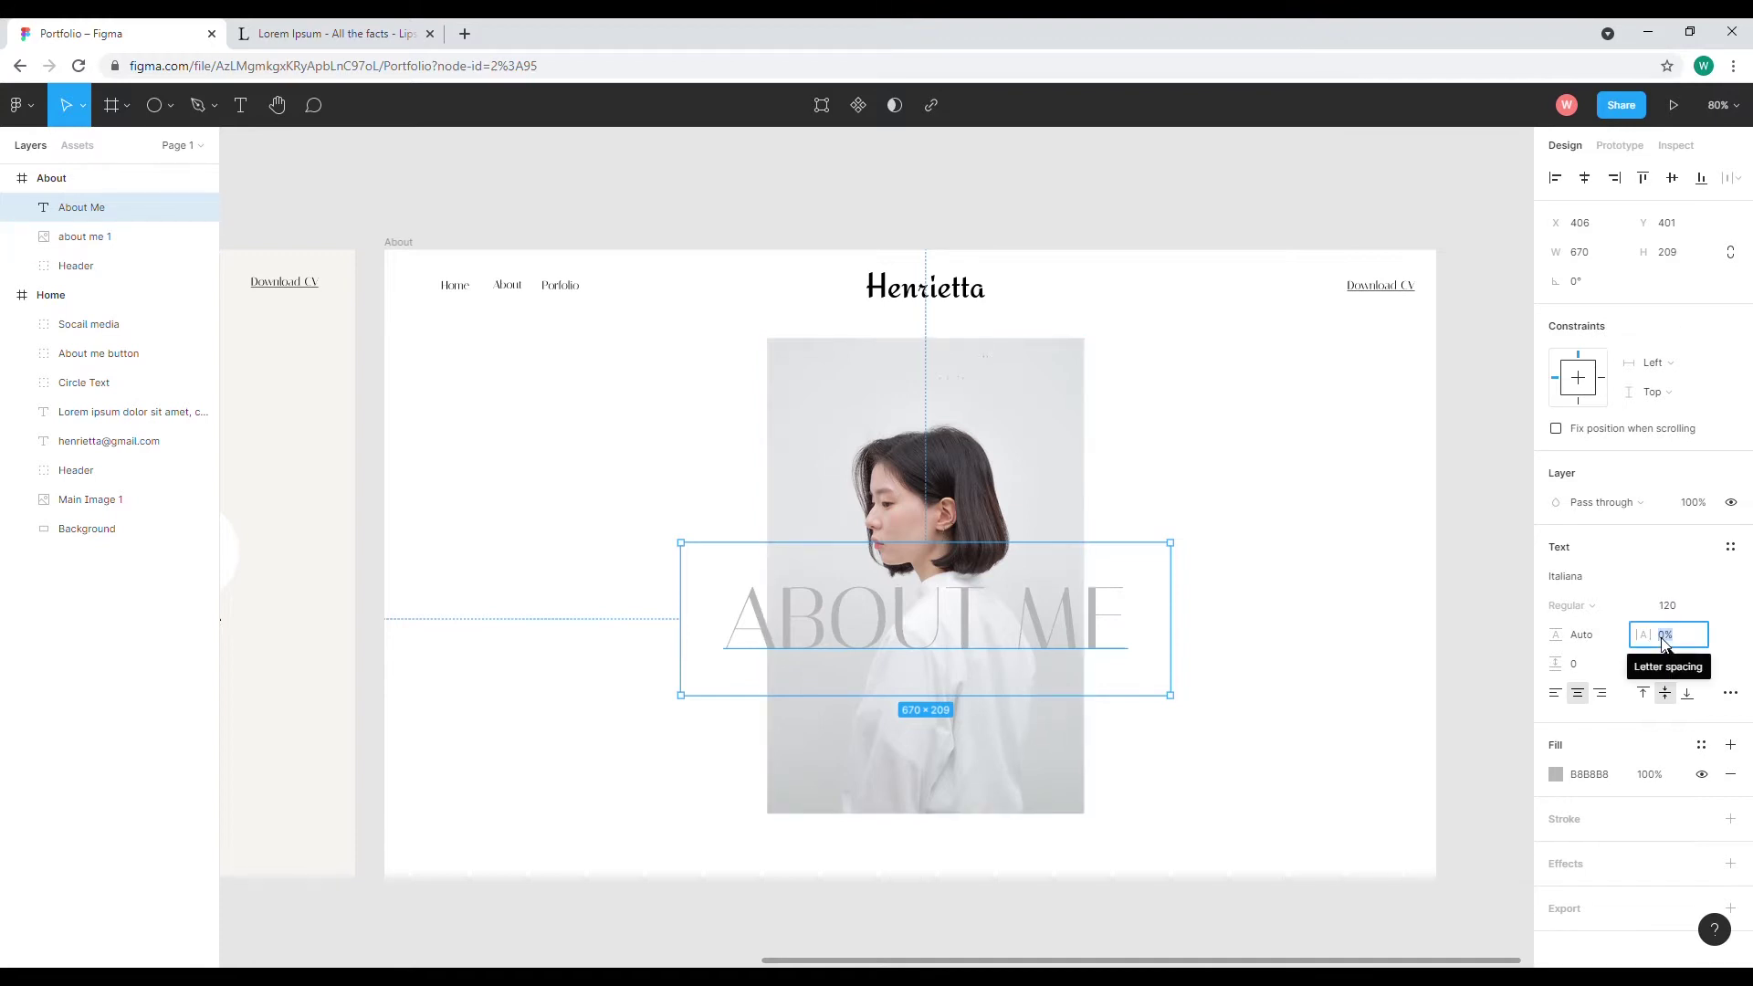
{"action": "type", "text": "10"}
{"action": "key", "text": "Return"}
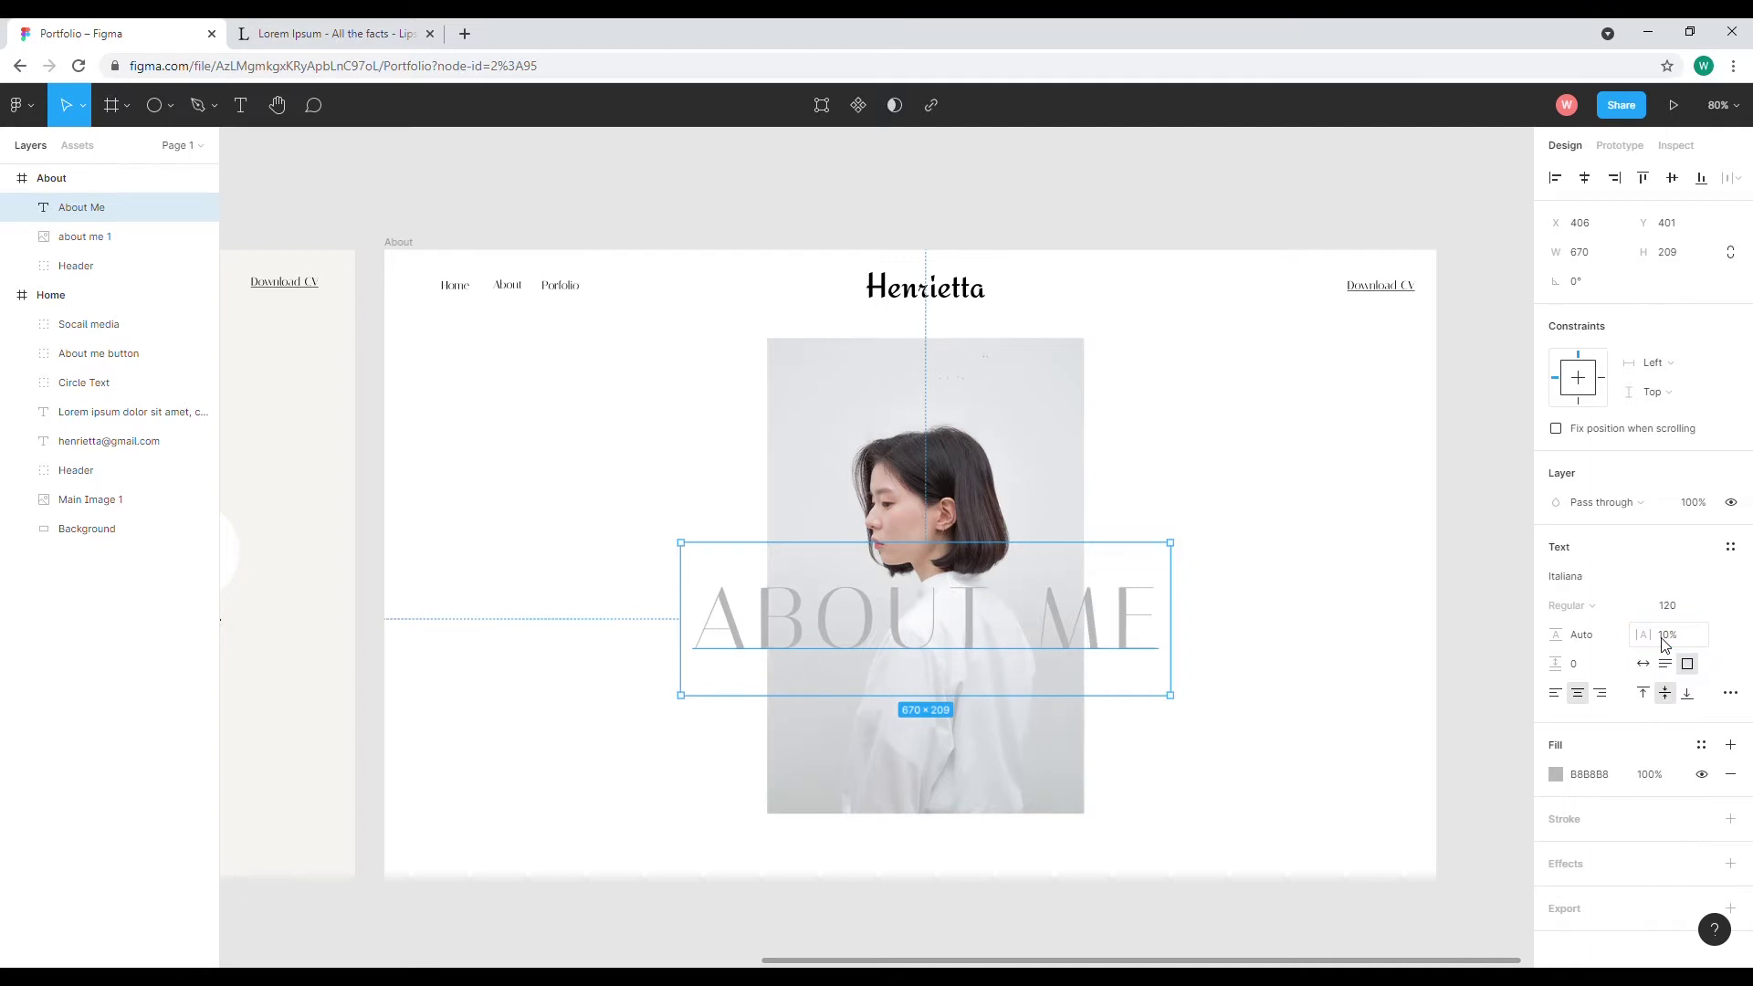
{"action": "left_click", "coordinate": [1705, 605]}
{"action": "left_click", "coordinate": [1694, 911]}
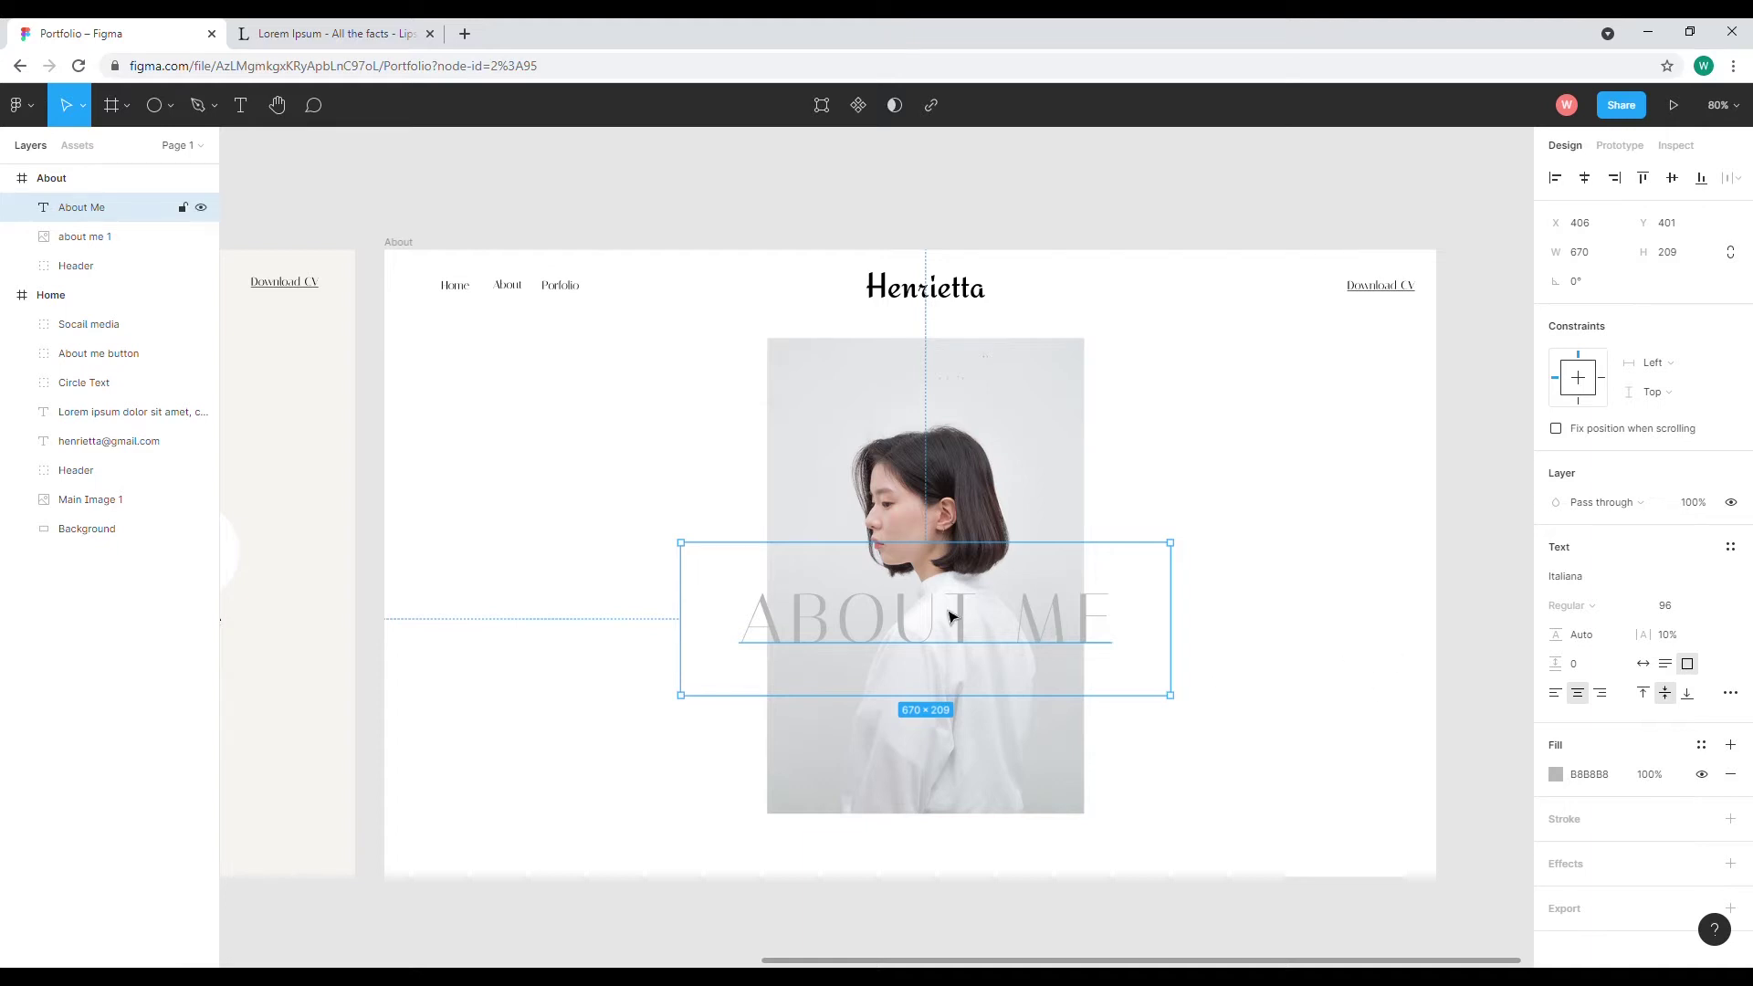
{"action": "left_click_drag", "start_coordinate": [969, 644], "coordinate": [955, 637]}
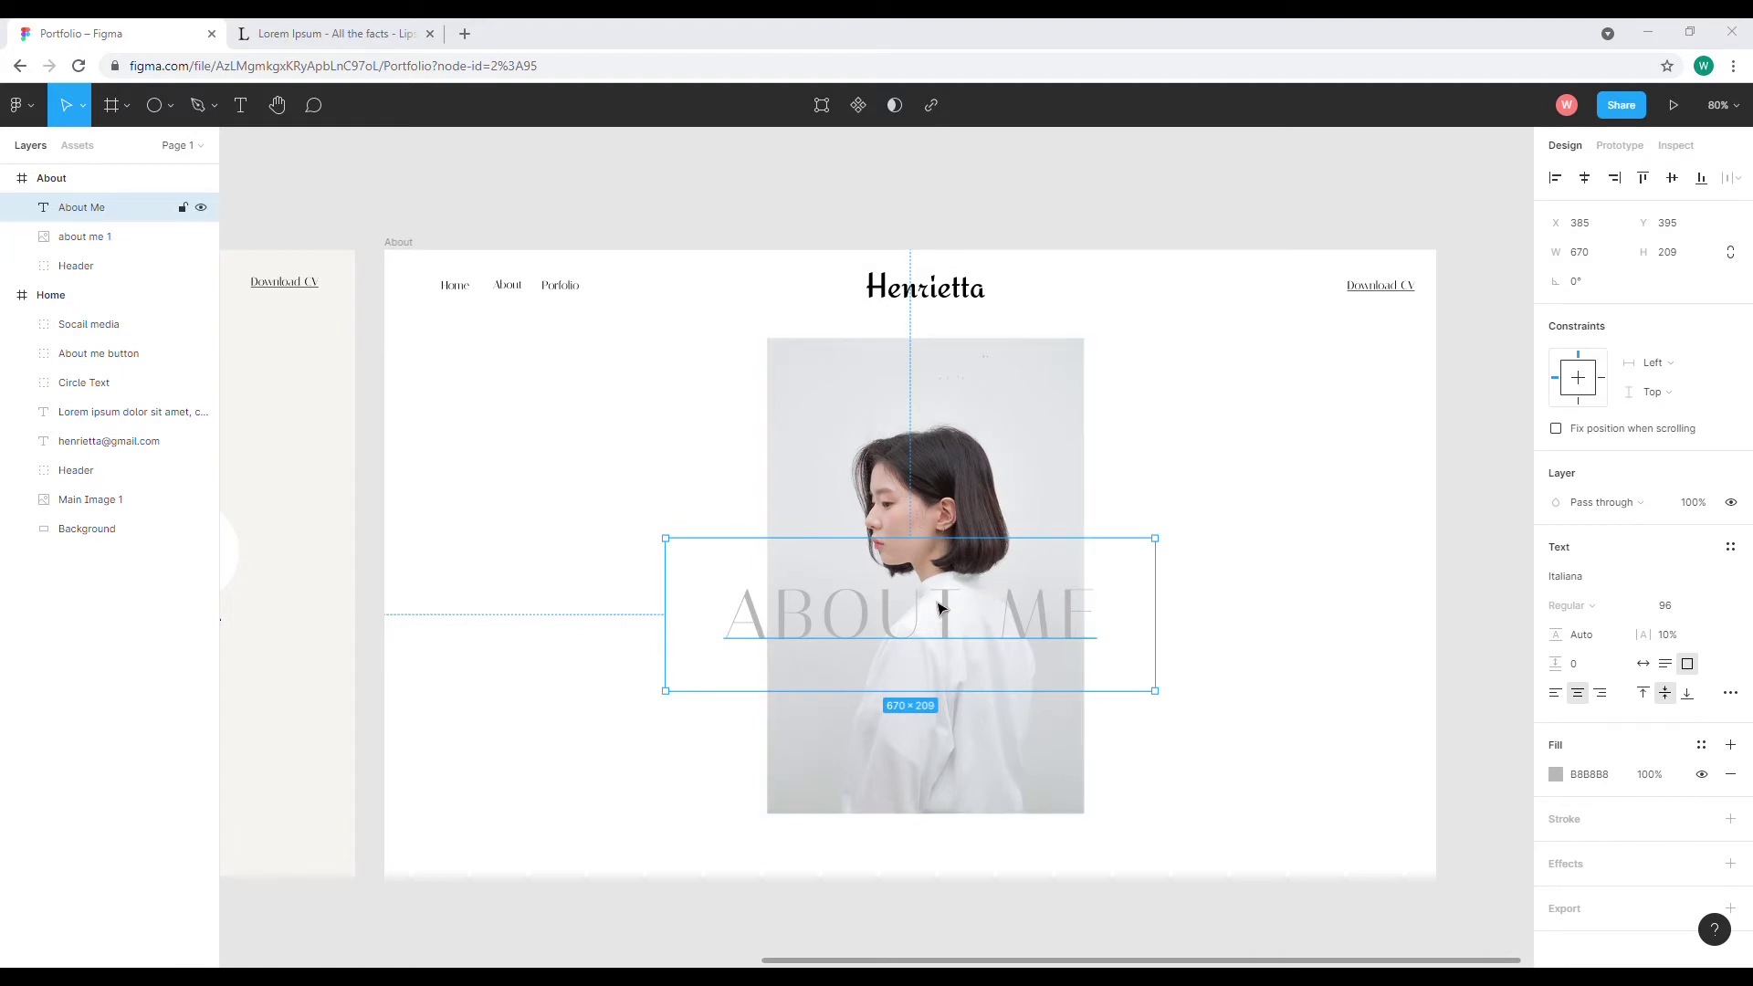
Raise the letter spacing to 12% then 15% and re-centre the heading.
{"action": "left_click", "coordinate": [1706, 607]}
{"action": "left_click", "coordinate": [1686, 638]}
{"action": "left_click", "coordinate": [1686, 637]}
{"action": "type", "text": "12"}
{"action": "key", "text": "Return"}
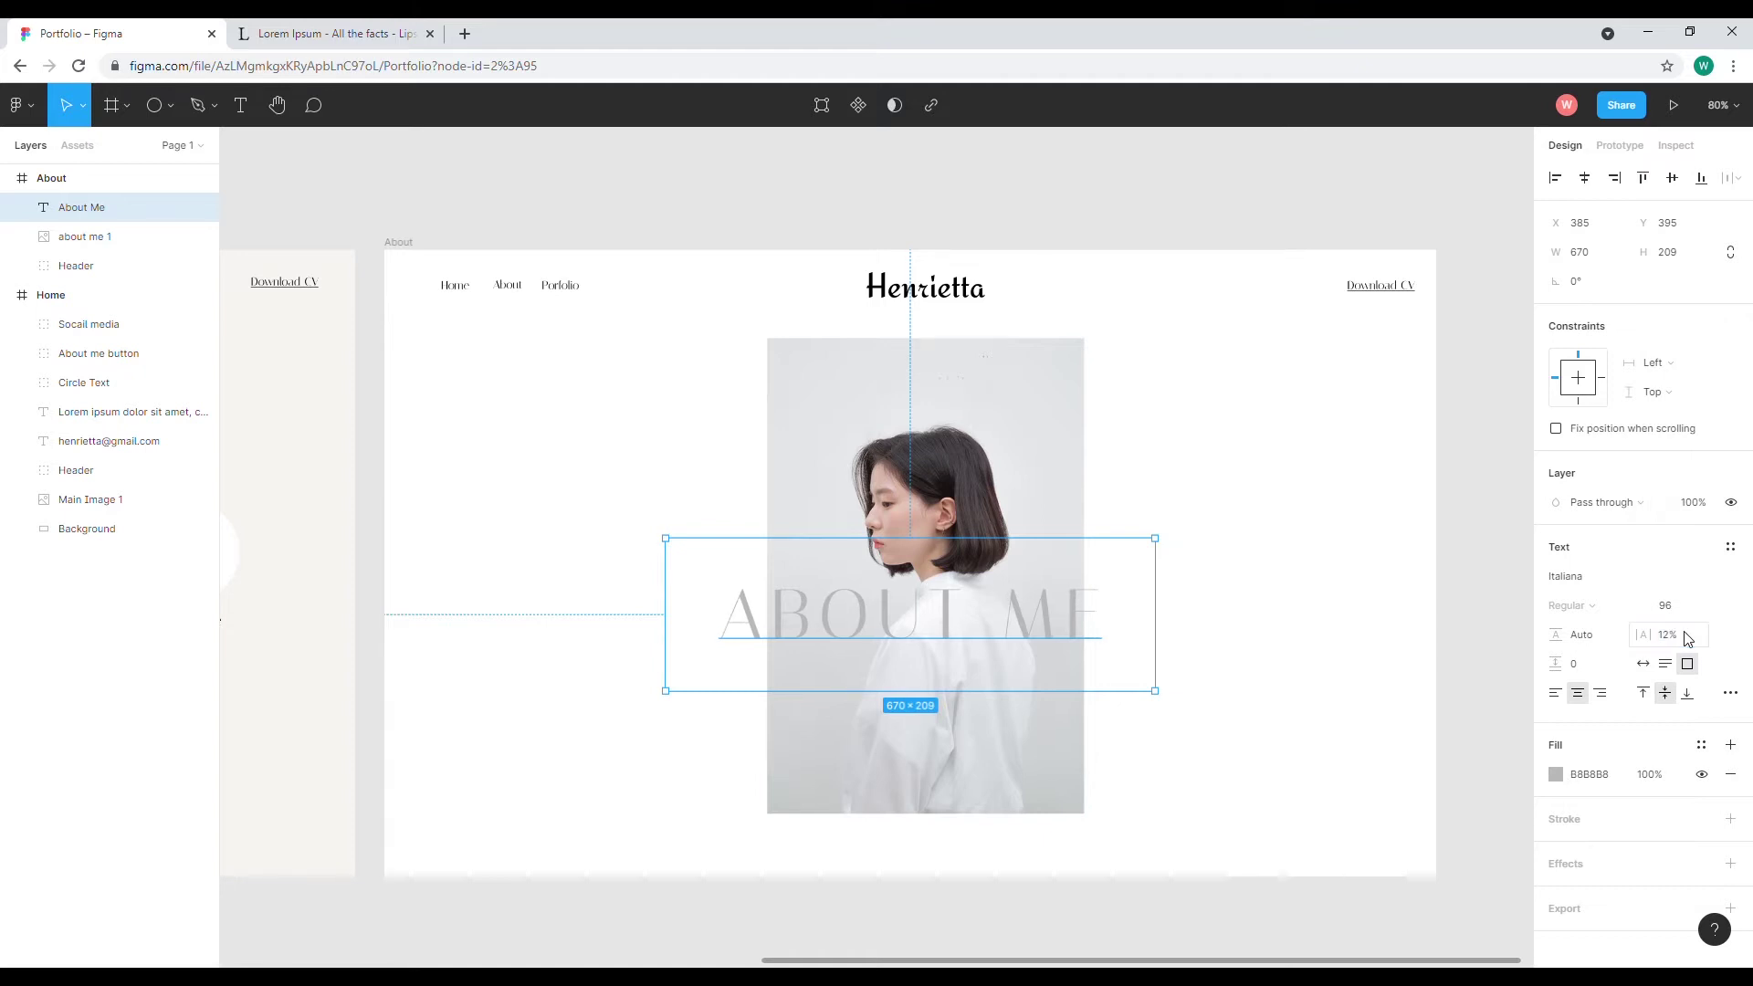
{"action": "left_click", "coordinate": [1683, 642]}
{"action": "key", "text": "Return"}
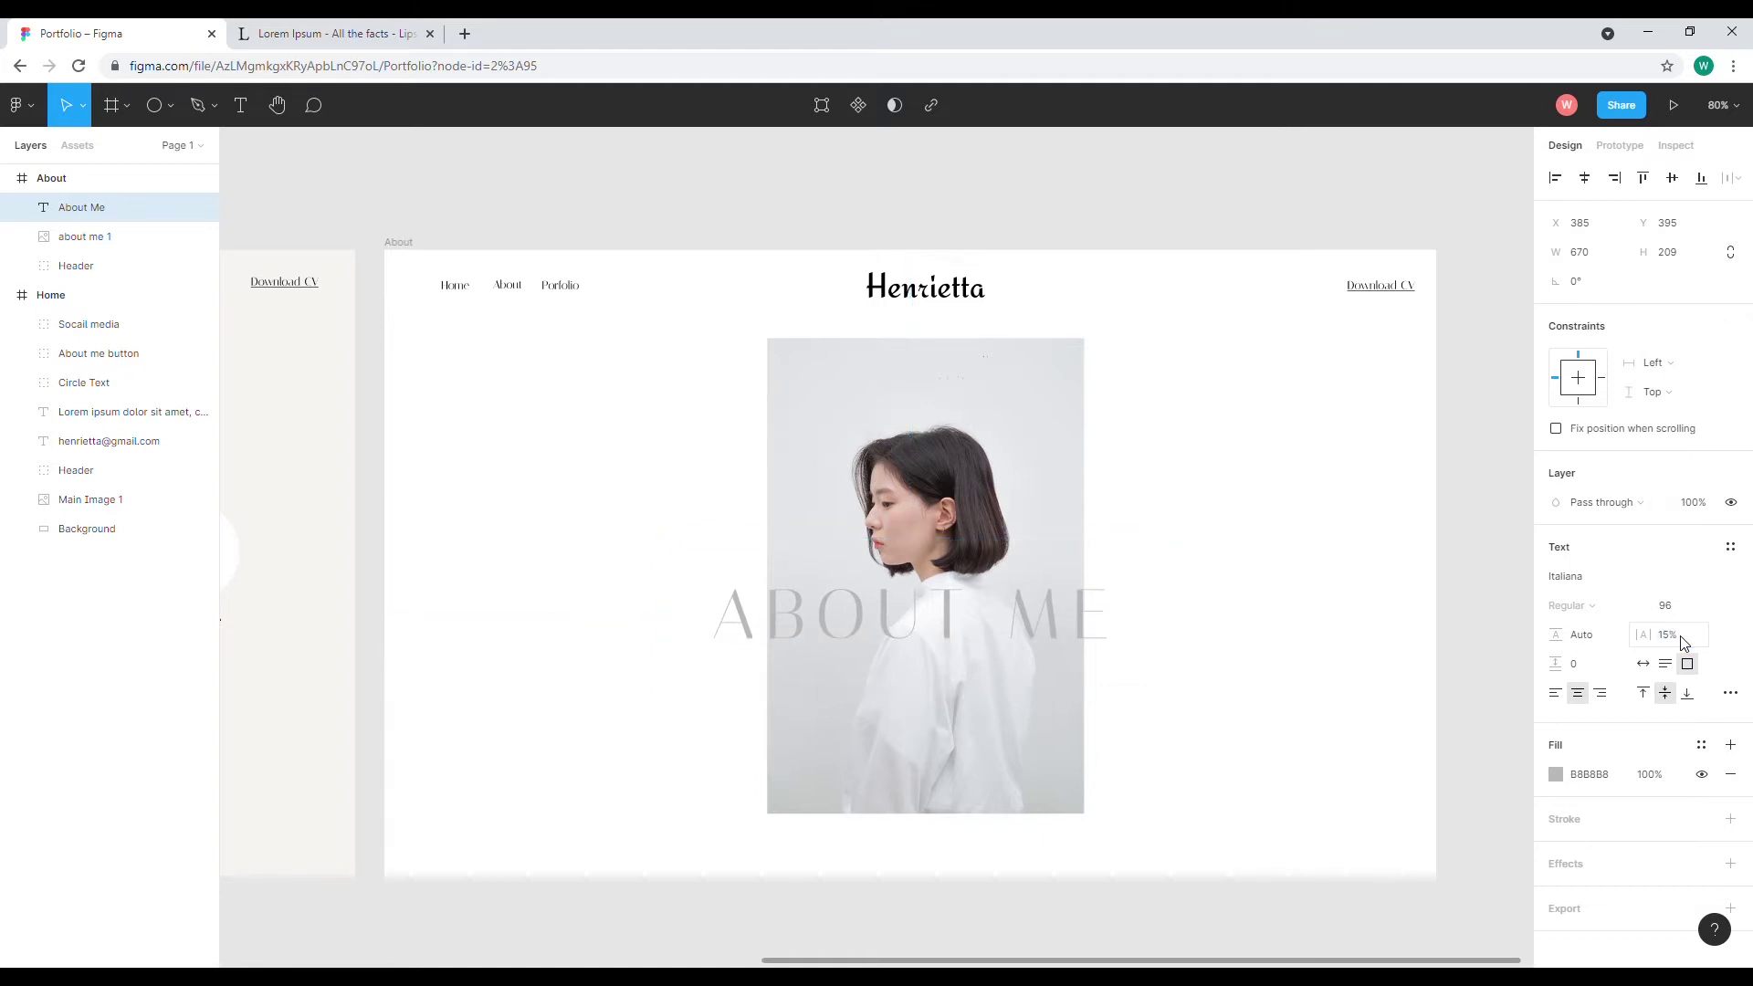
{"action": "left_click_drag", "start_coordinate": [1046, 636], "coordinate": [1049, 630]}
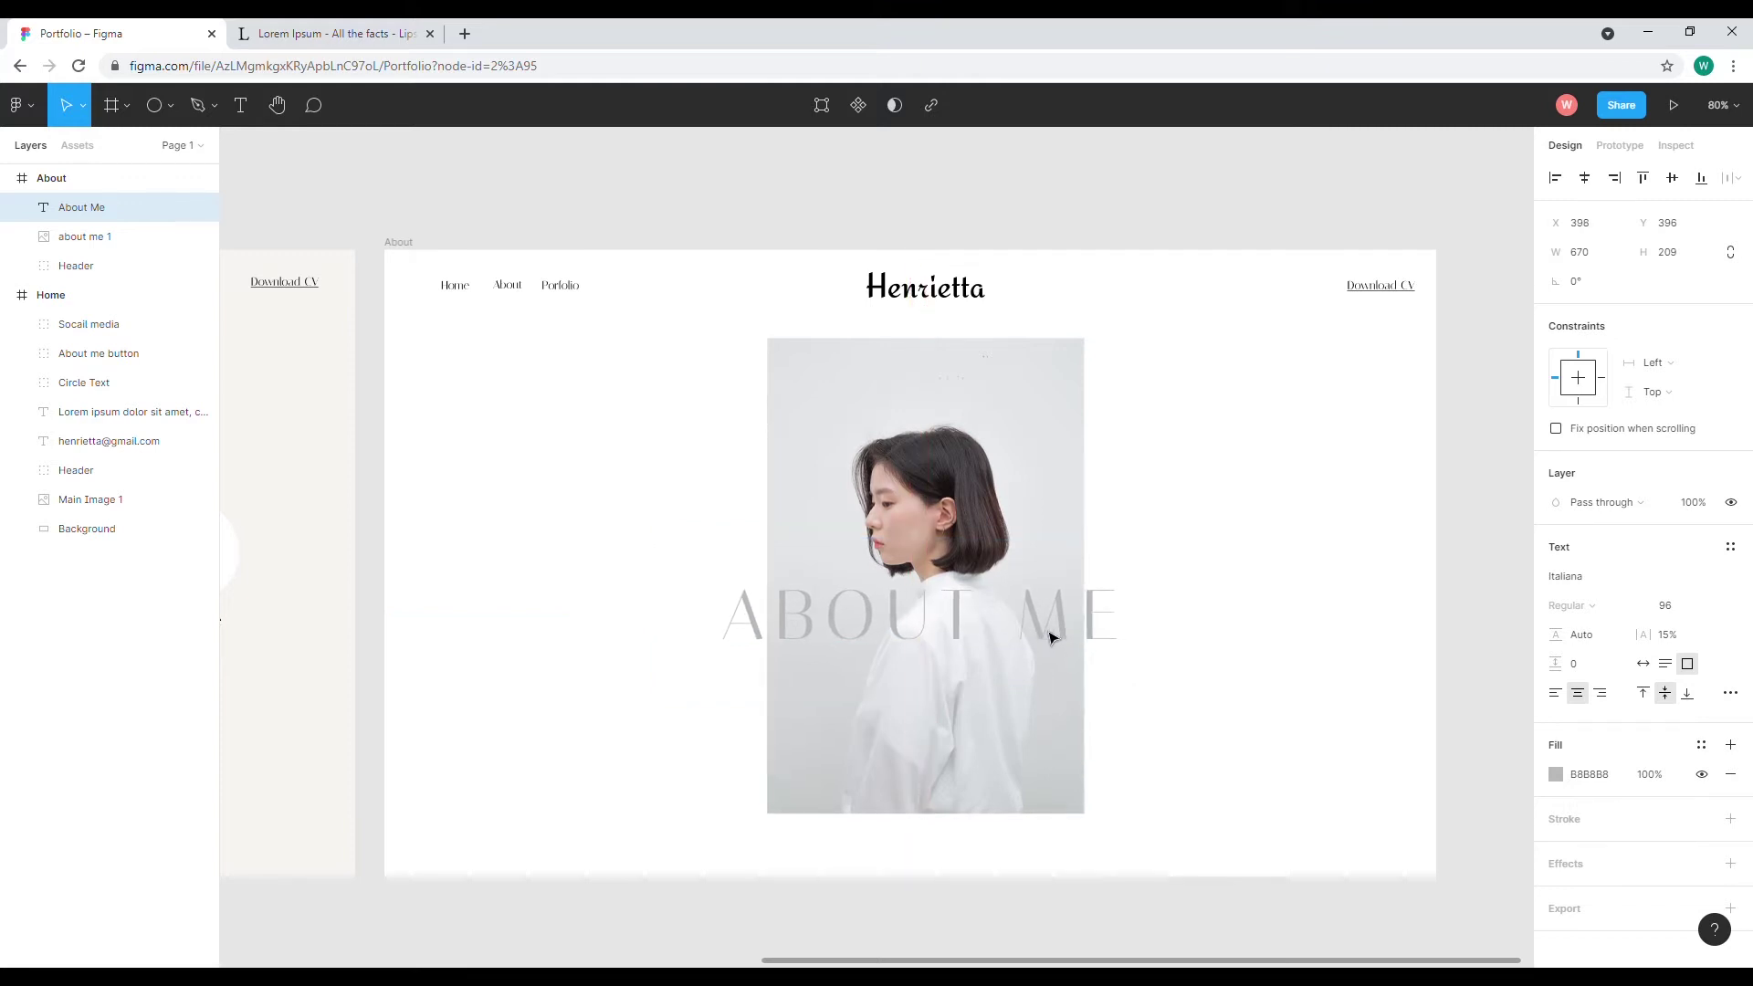
{"action": "left_click", "coordinate": [1253, 463]}
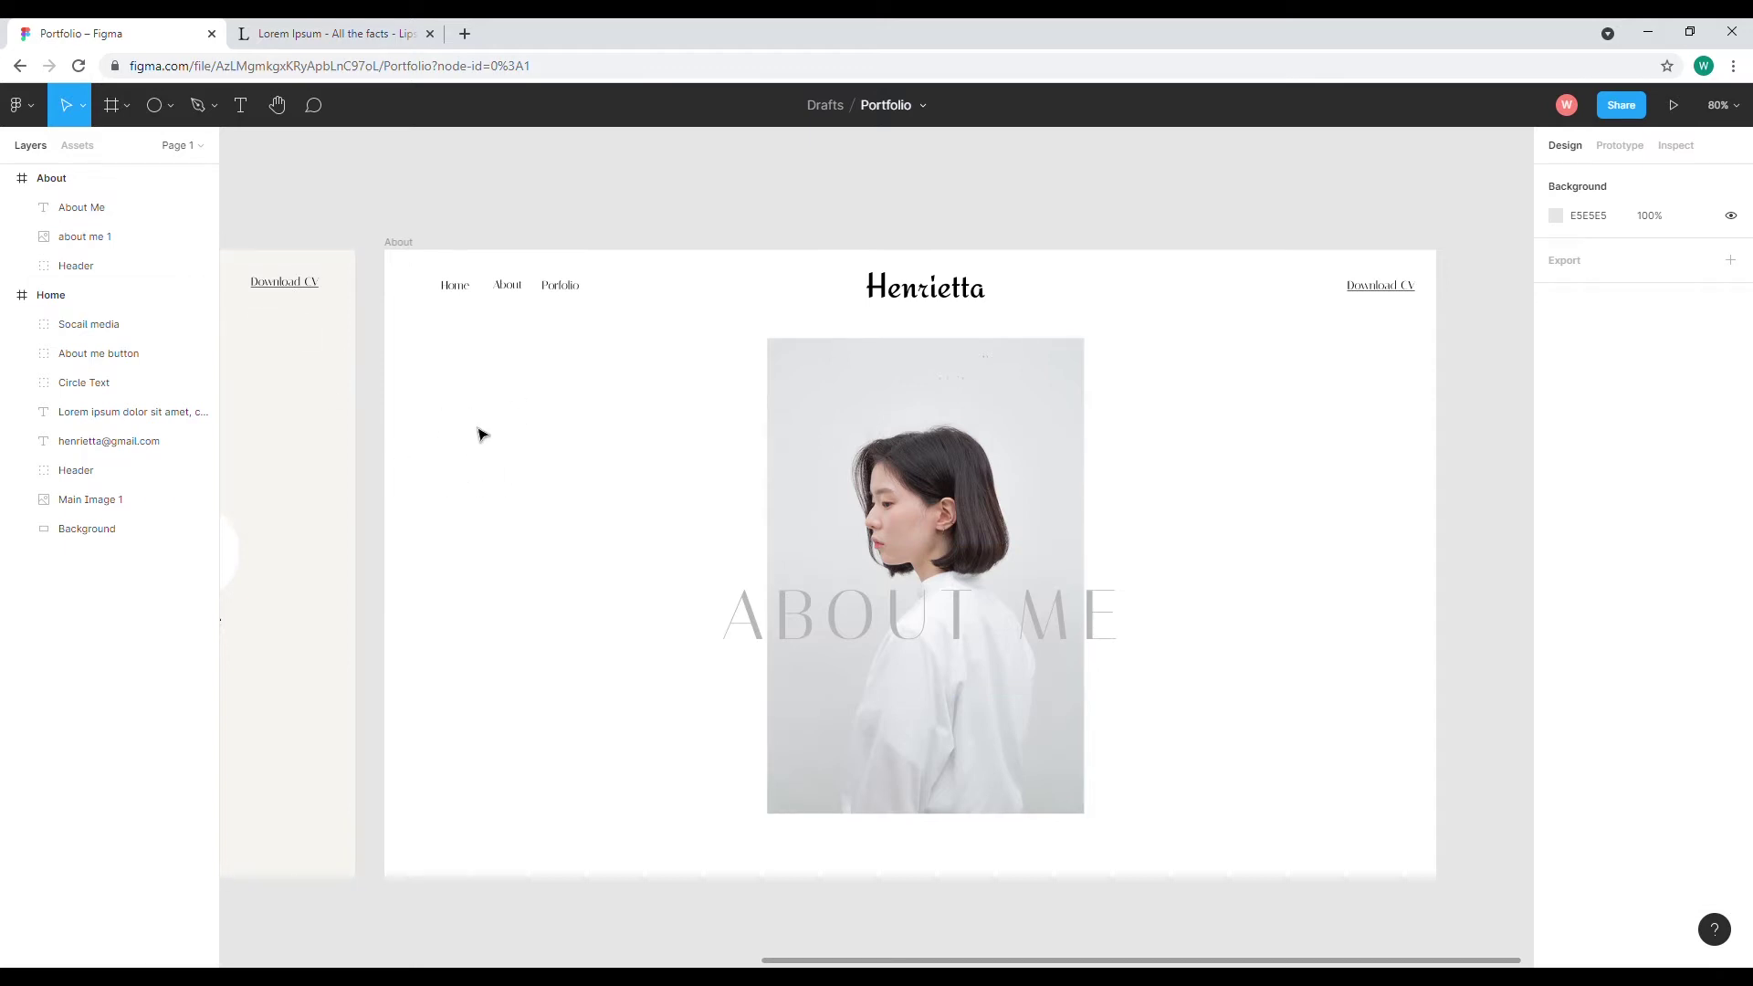
Add a 'My background' text box near the About frame's top-left and widen it.
{"action": "left_click", "coordinate": [767, 614]}
{"action": "left_click", "coordinate": [568, 293]}
{"action": "left_click", "coordinate": [240, 104]}
{"action": "left_click_drag", "start_coordinate": [405, 379], "coordinate": [587, 449]}
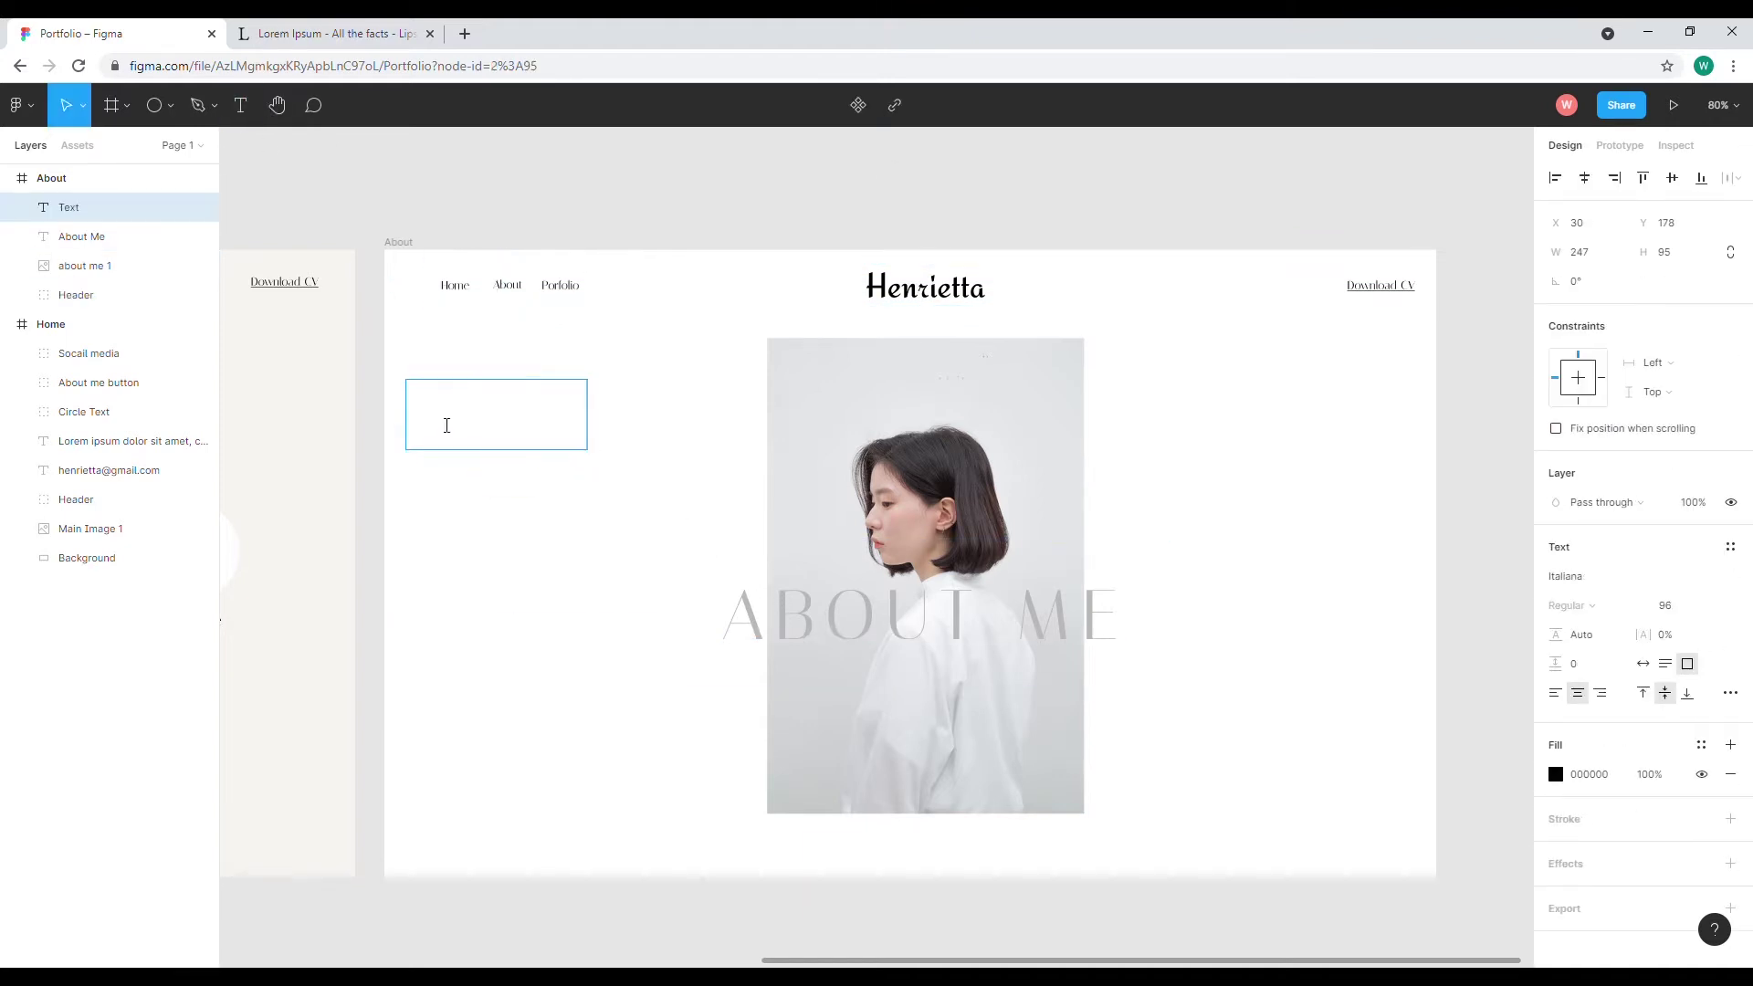
{"action": "type", "text": "My bac"}
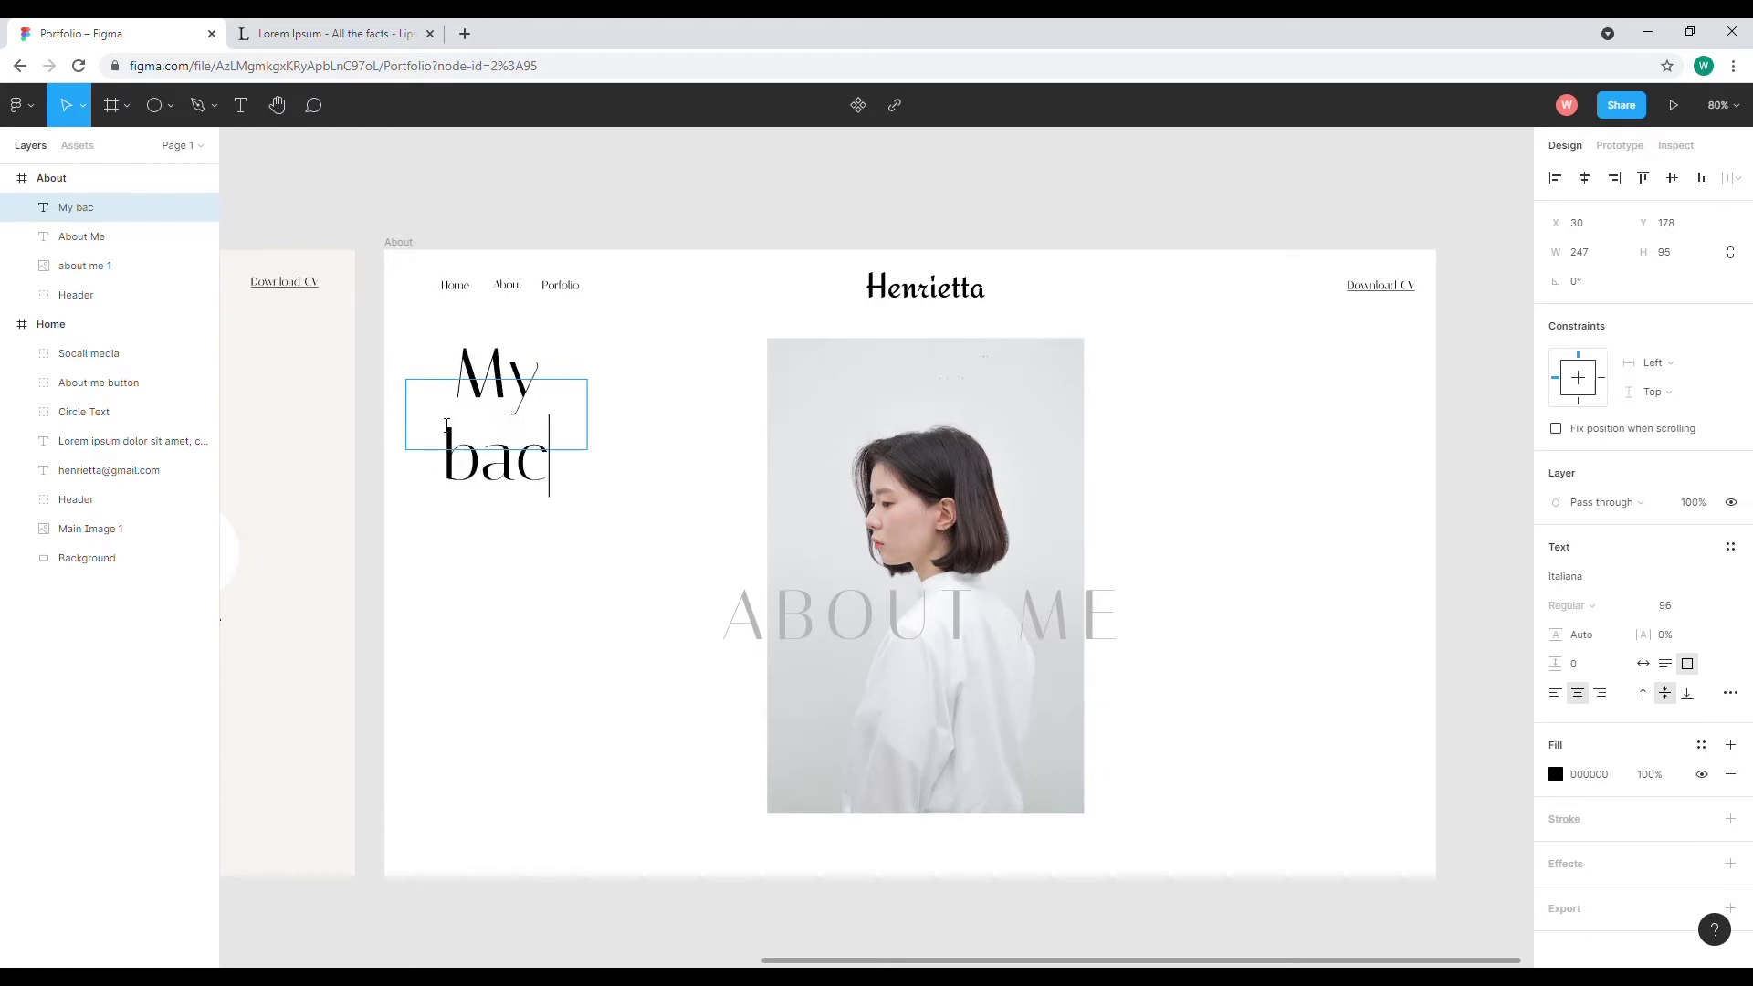
{"action": "type", "text": "kground"}
{"action": "key", "text": "Escape"}
{"action": "left_click_drag", "start_coordinate": [589, 413], "coordinate": [870, 422]}
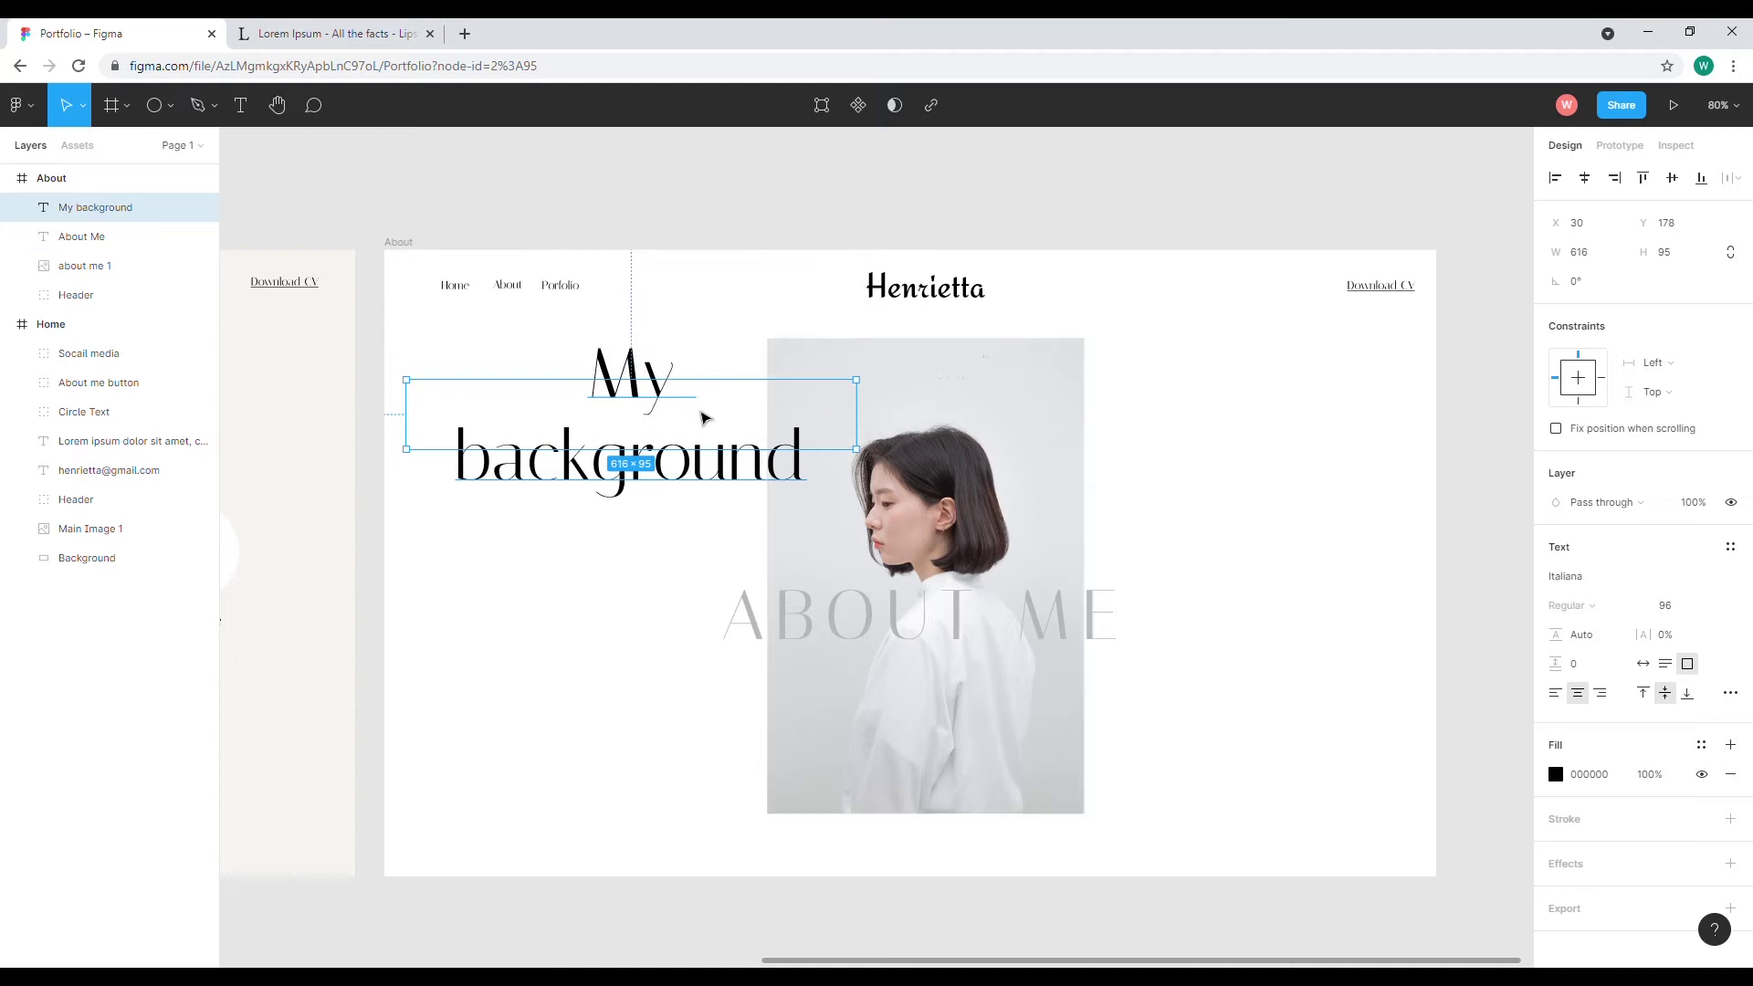
Set the My background text to size 24 and all uppercase.
{"action": "key", "text": "Return"}
{"action": "left_click", "coordinate": [1705, 605]}
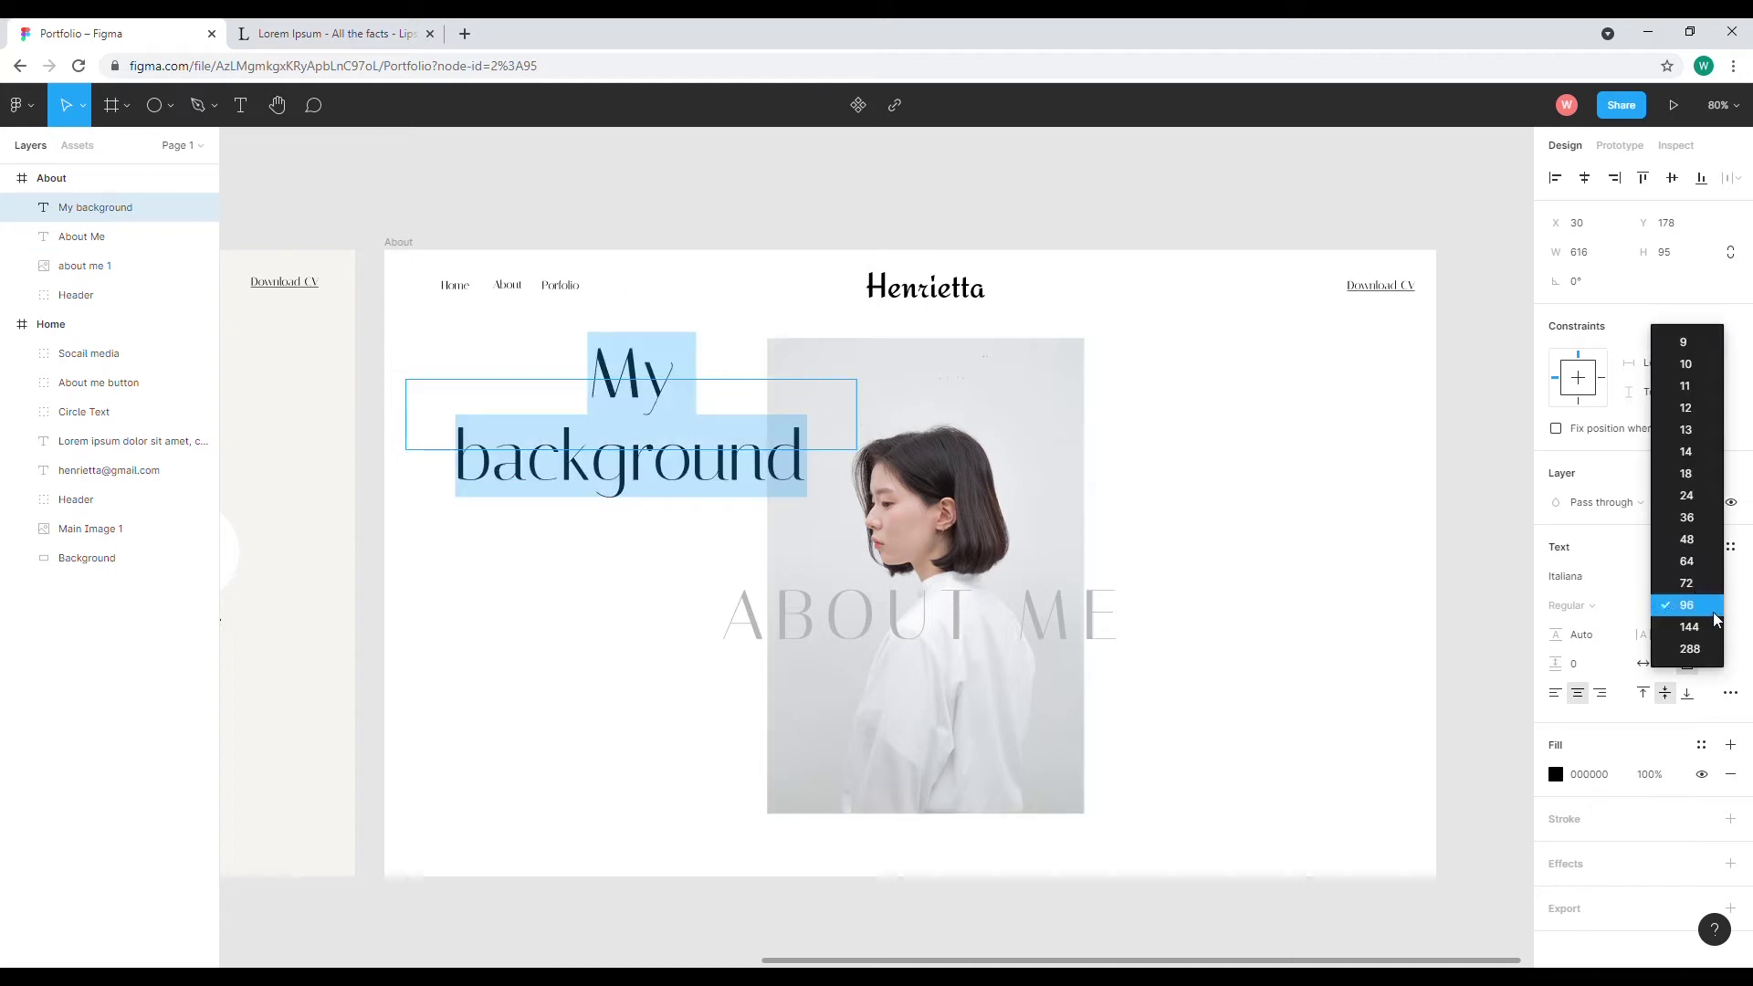
{"action": "left_click", "coordinate": [1687, 497]}
{"action": "key", "text": "Return"}
{"action": "double_click", "coordinate": [624, 439]}
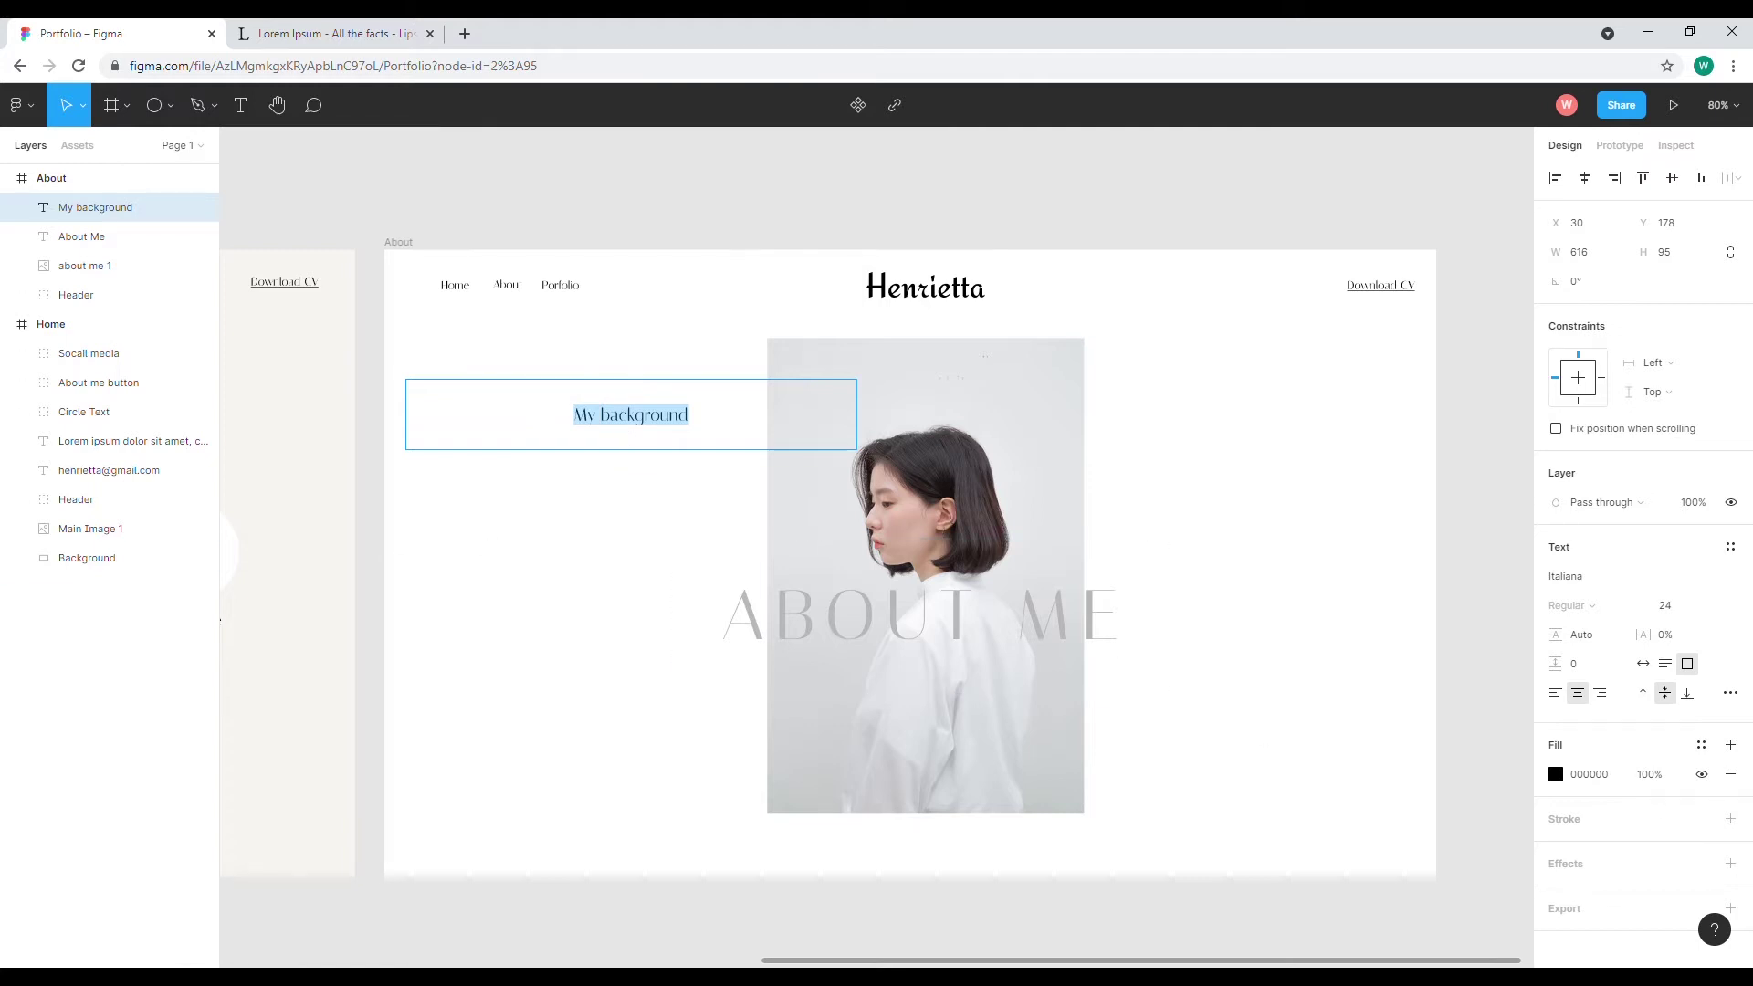
{"action": "left_click", "coordinate": [1729, 693]}
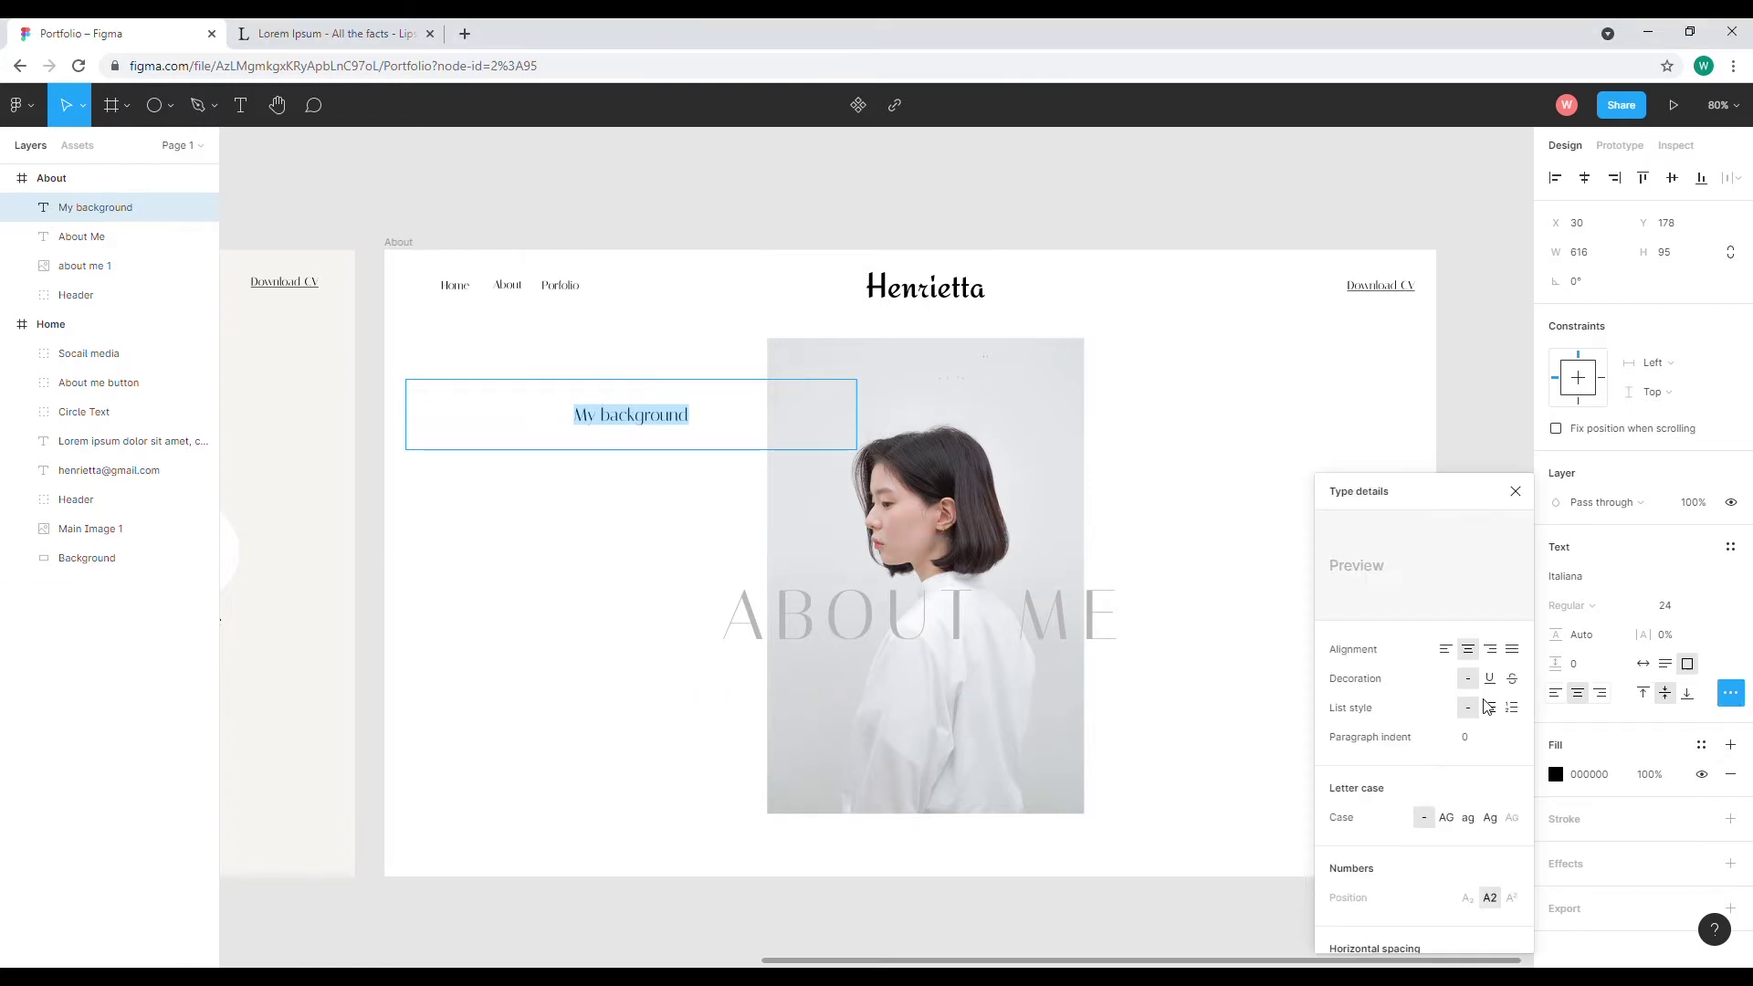
{"action": "left_click", "coordinate": [1446, 817]}
{"action": "key", "text": "Escape"}
Left-align MY BACKGROUND, narrow its box to 225 wide, and increase letter spacing to 10%.
{"action": "triple_click", "coordinate": [642, 419]}
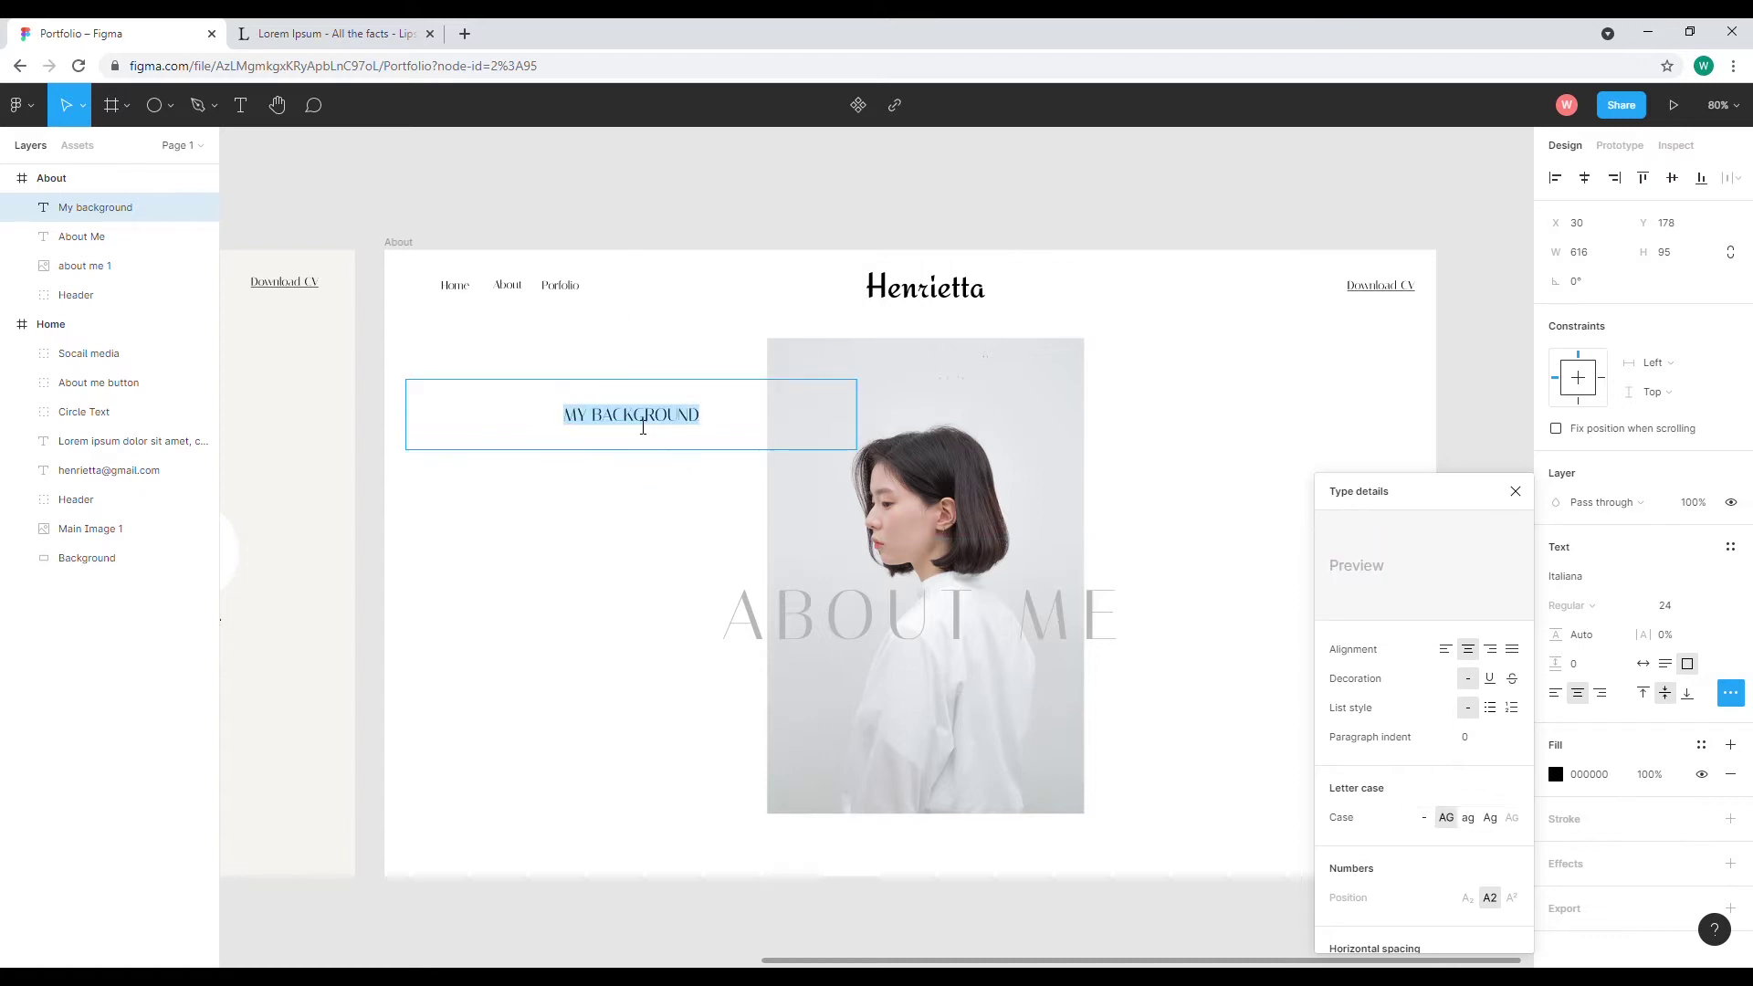
{"action": "left_click", "coordinate": [1445, 649]}
{"action": "key", "text": "Escape"}
{"action": "left_click_drag", "start_coordinate": [856, 418], "coordinate": [541, 410]}
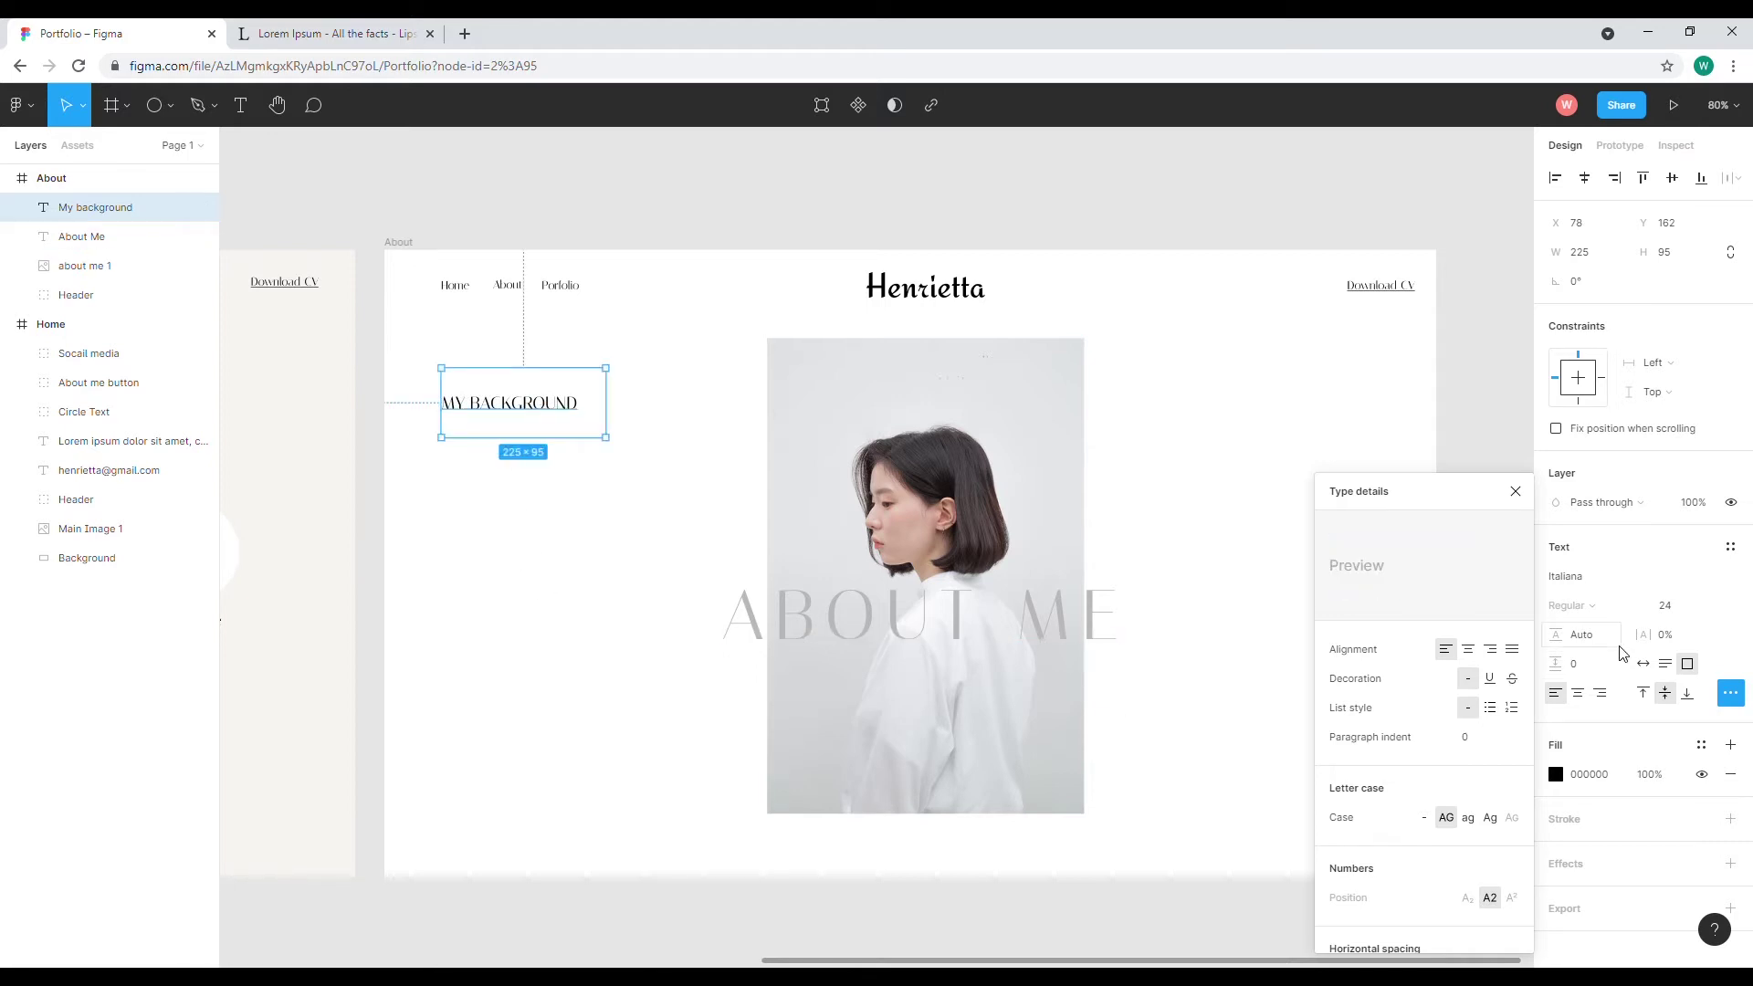
{"action": "left_click_drag", "start_coordinate": [1647, 637], "coordinate": [1663, 637]}
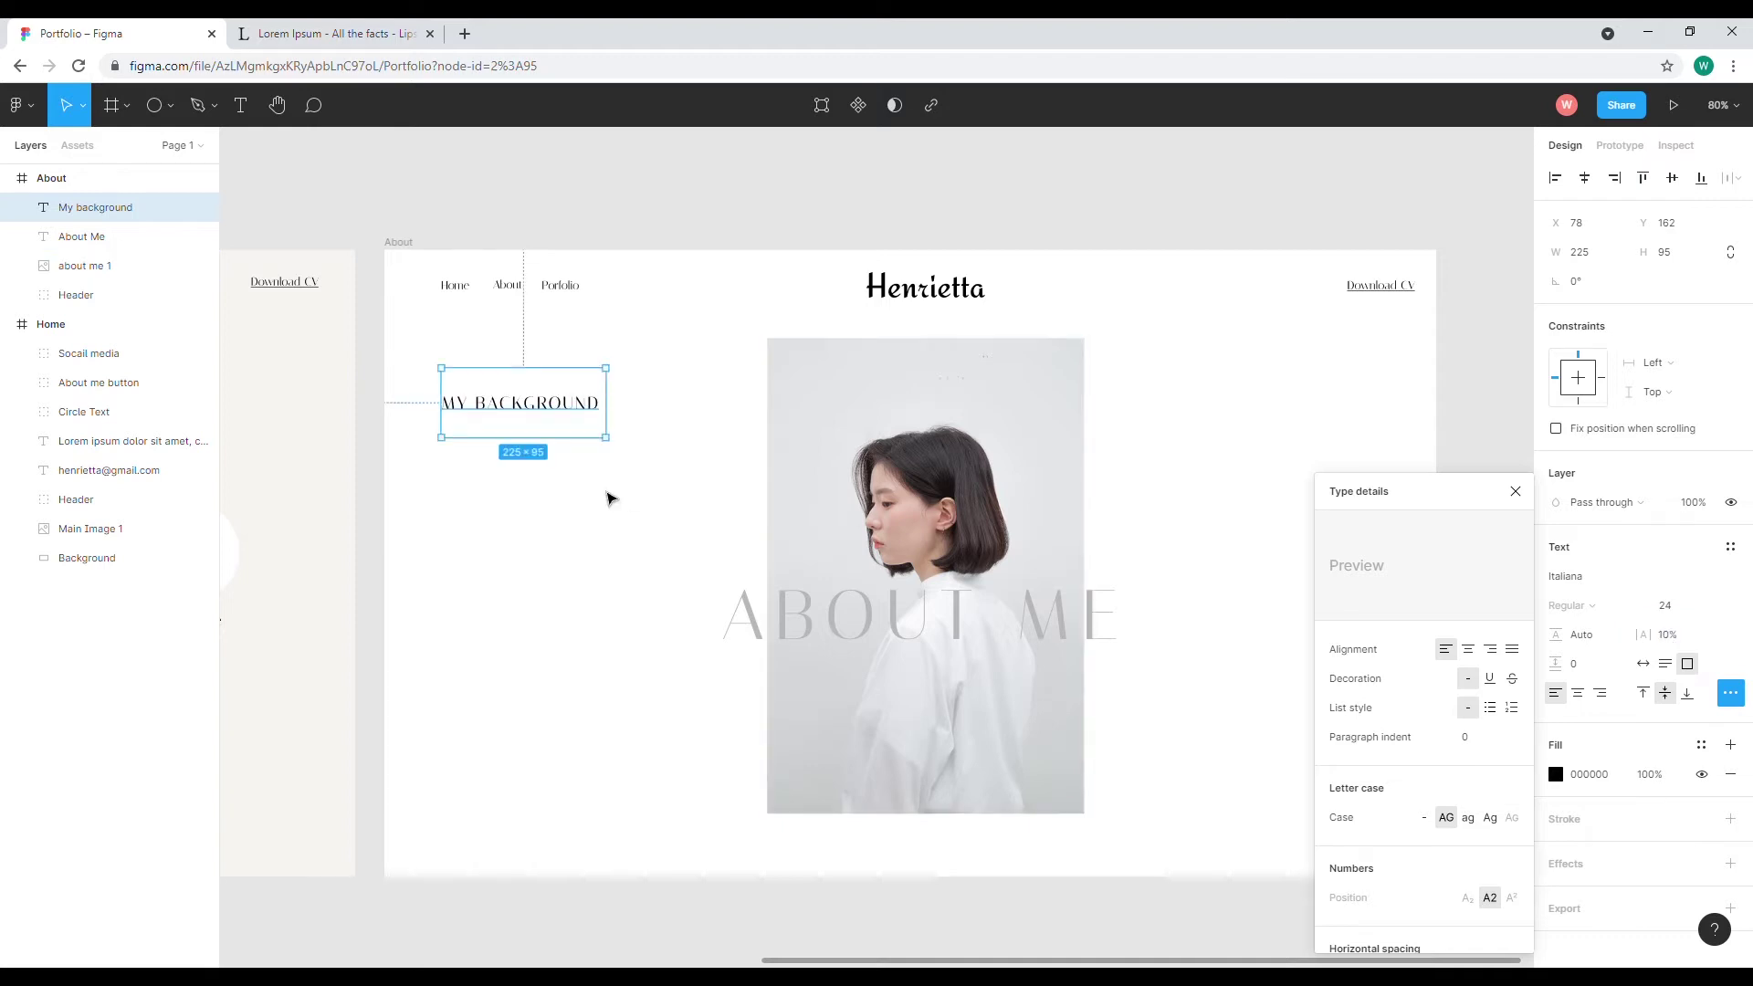
{"action": "left_click", "coordinate": [518, 536]}
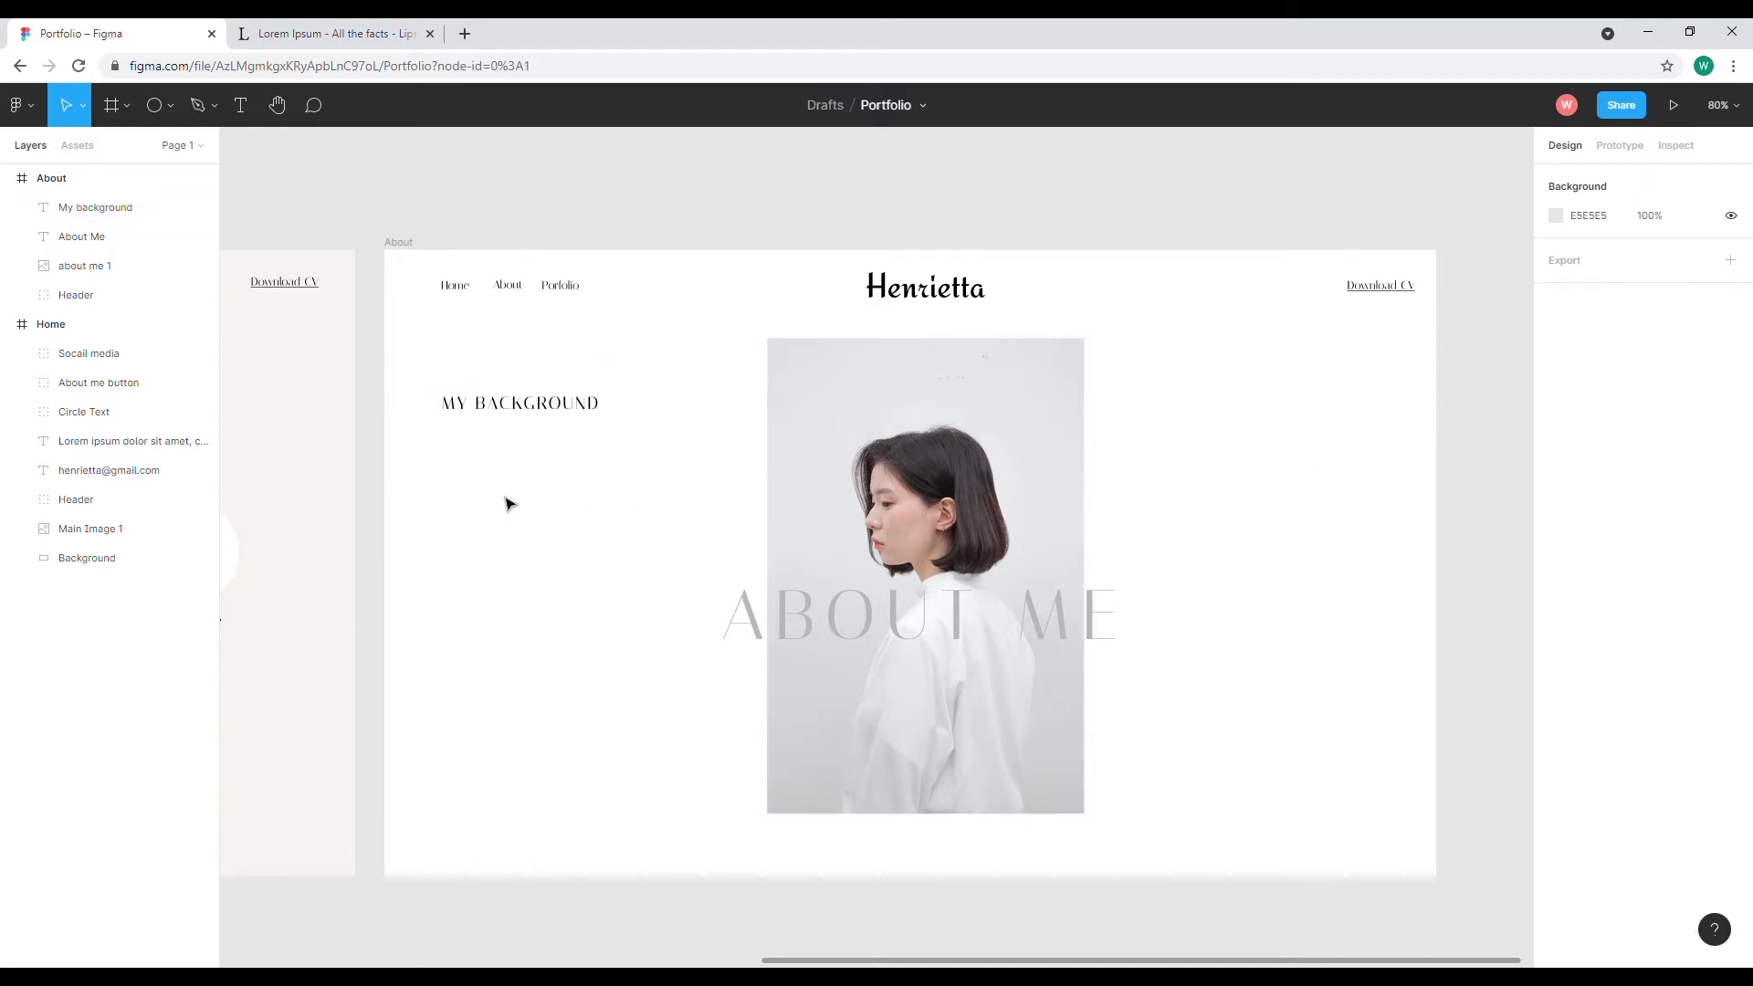
Paste a copy of Home's About me button circle into the About frame, filled cream F6F5F1.
{"action": "left_click_drag", "start_coordinate": [810, 960], "coordinate": [750, 966]}
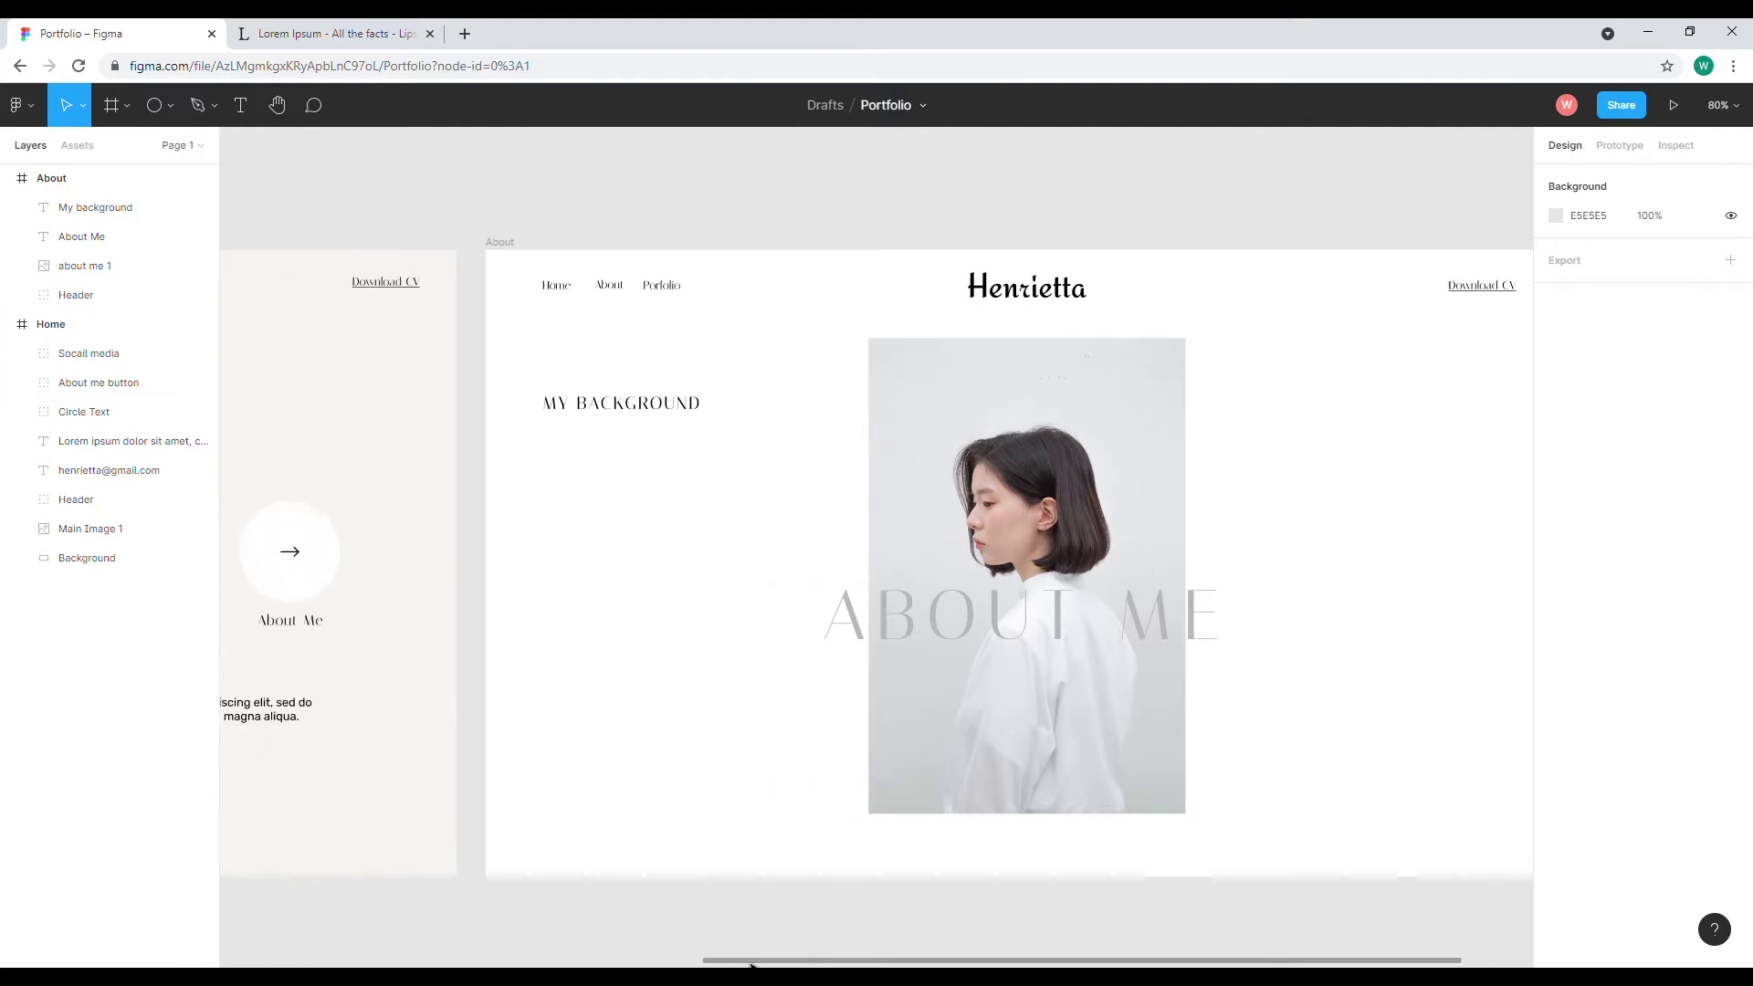
{"action": "double_click", "coordinate": [345, 557]}
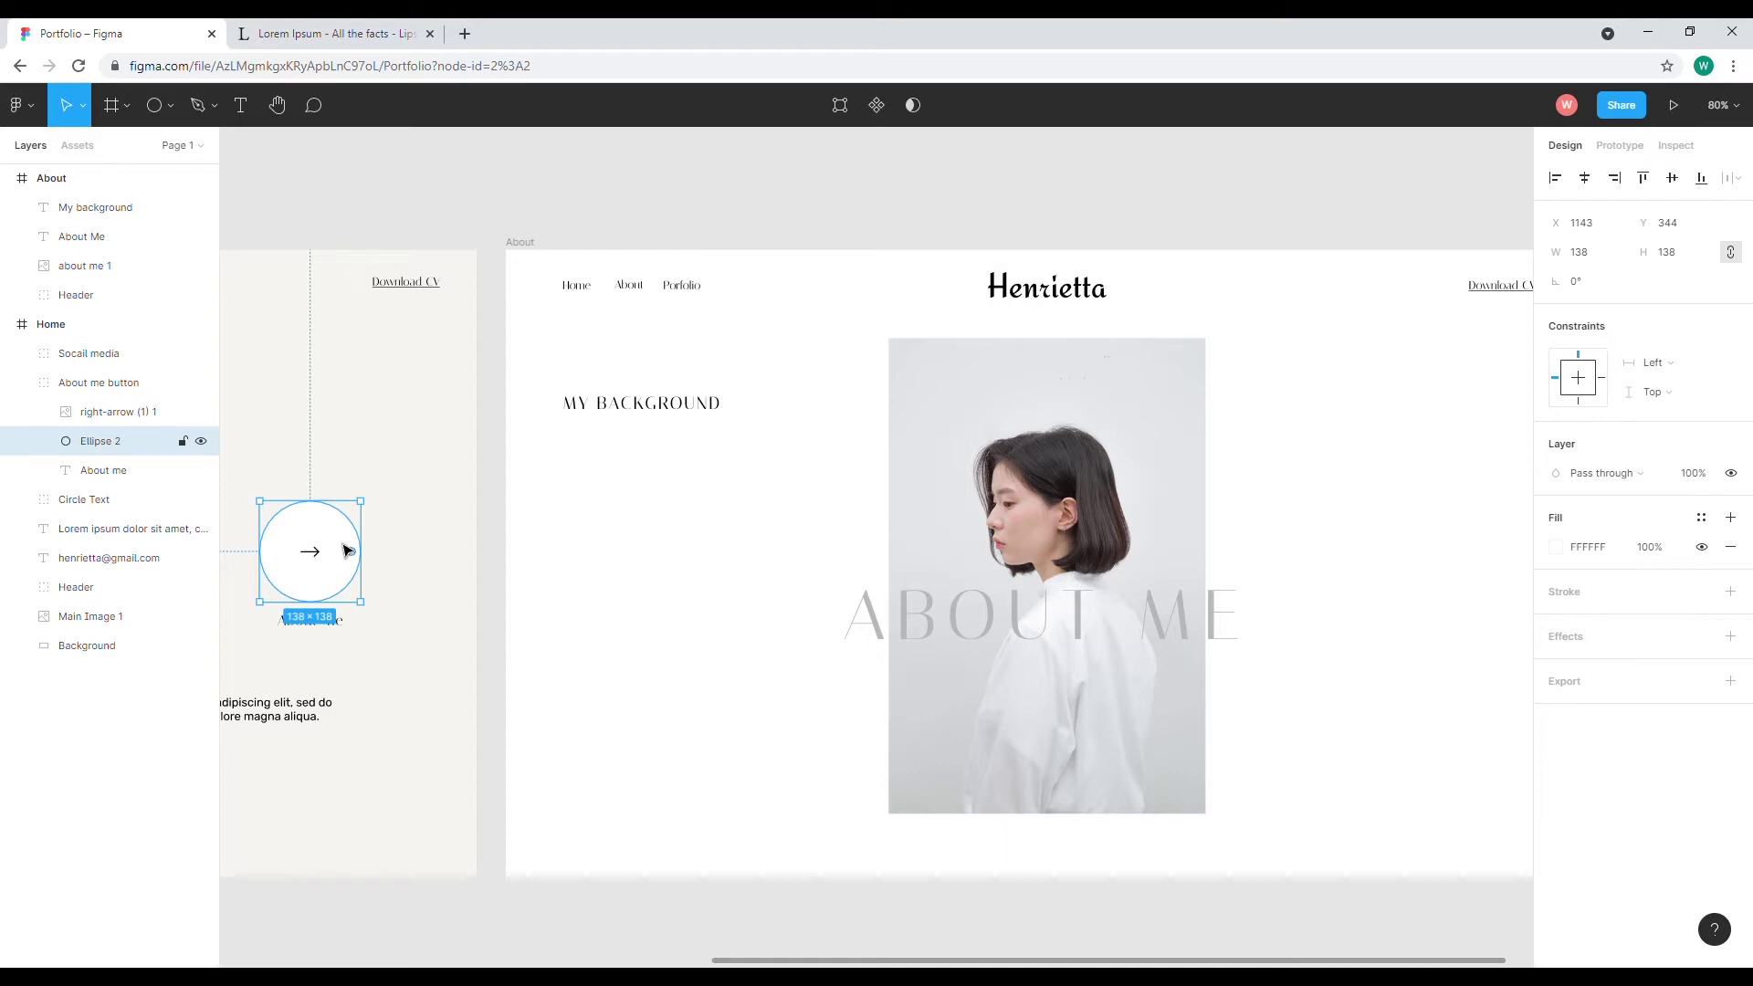
{"action": "left_click", "coordinate": [685, 459]}
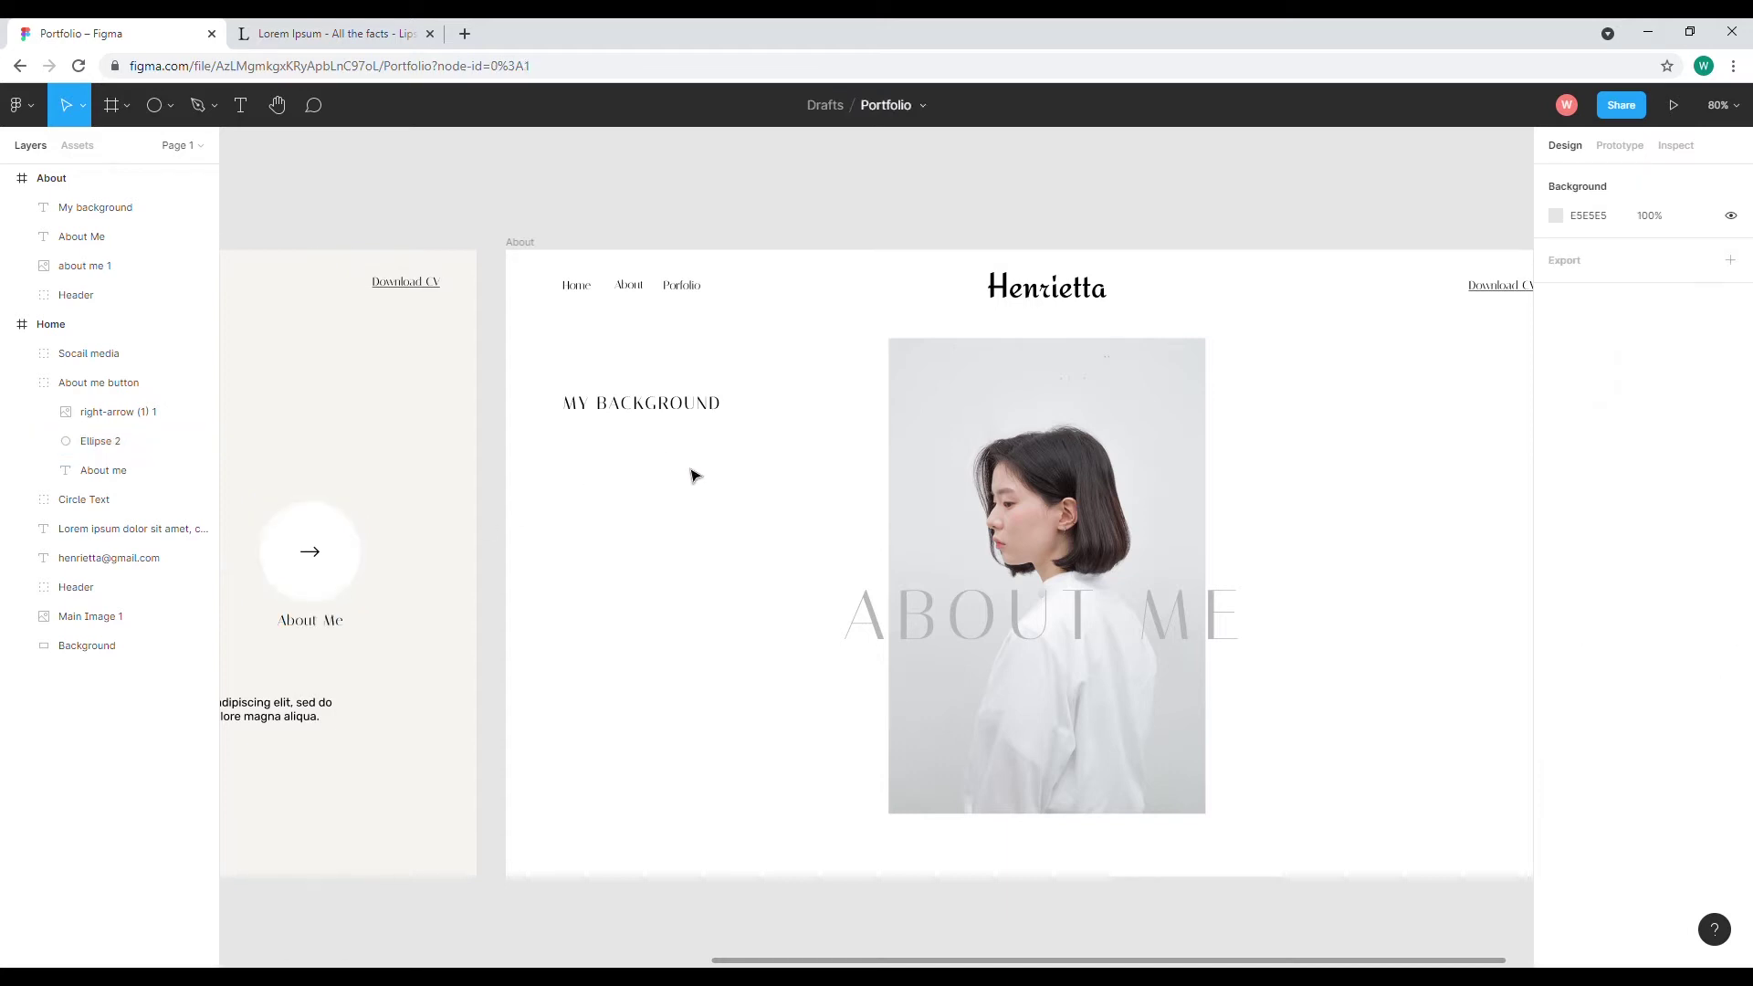
{"action": "key", "text": "ctrl+v"}
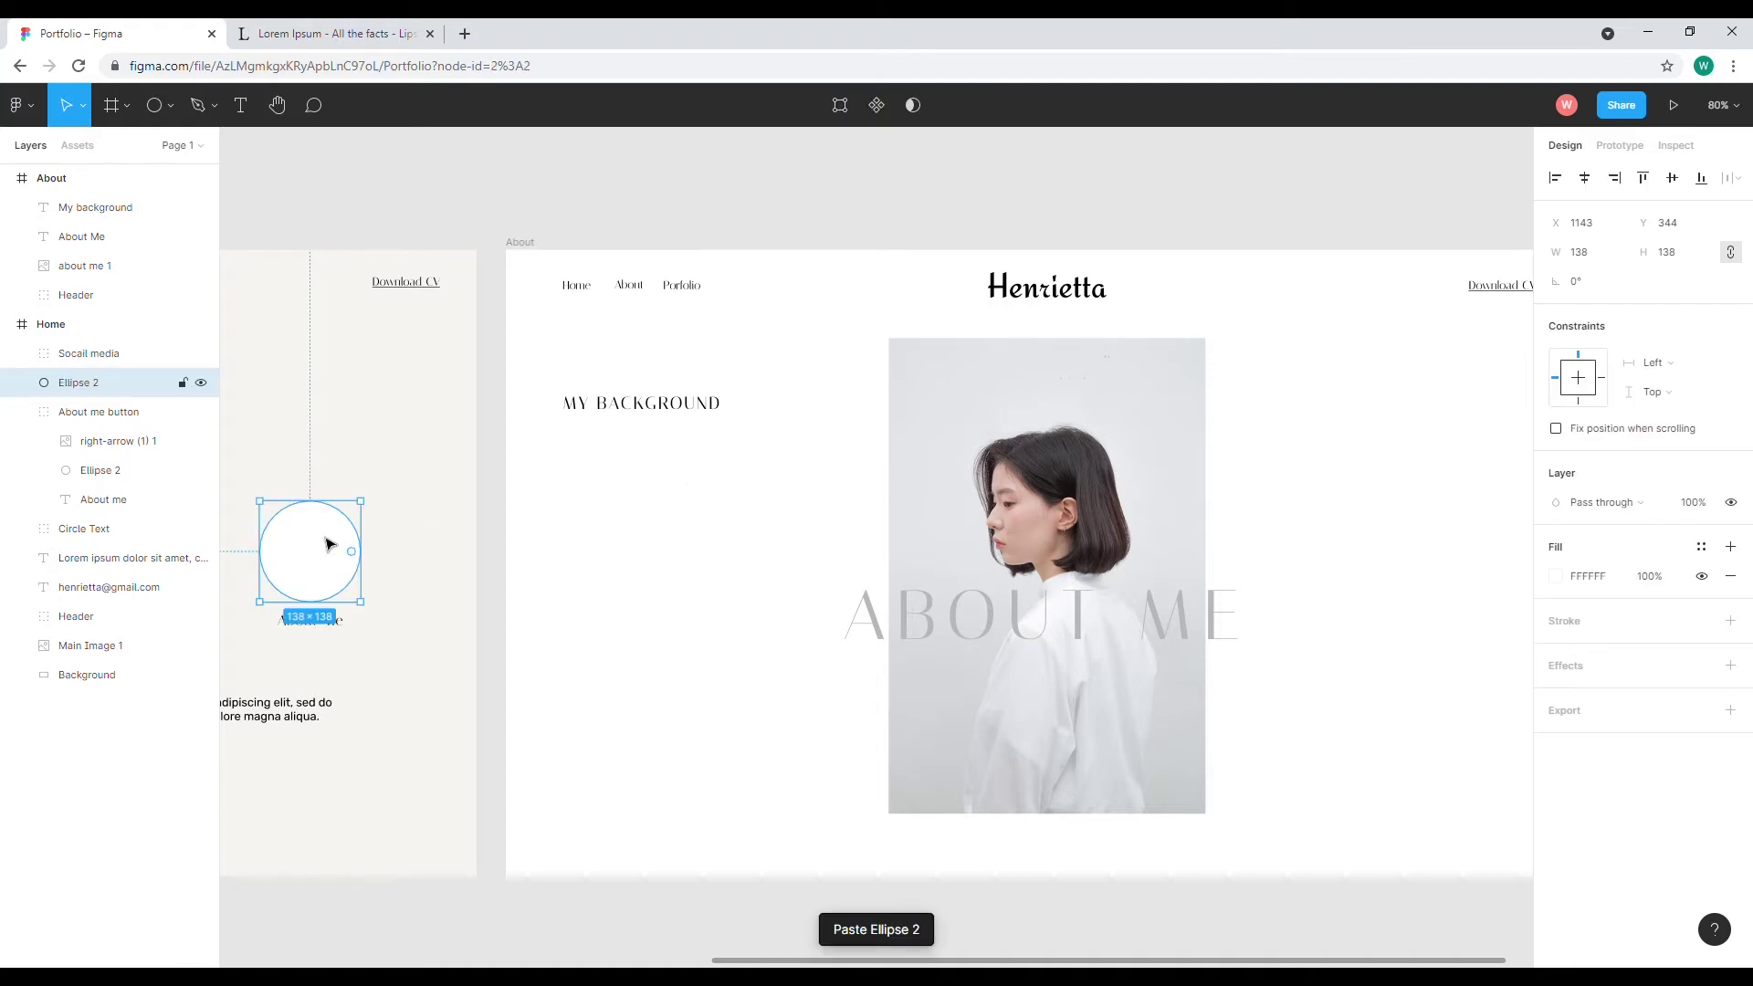
{"action": "left_click_drag", "start_coordinate": [326, 543], "coordinate": [593, 403]}
{"action": "left_click", "coordinate": [1556, 576]}
{"action": "key", "text": "i"}
{"action": "left_click", "coordinate": [410, 554]}
{"action": "left_click", "coordinate": [1516, 492]}
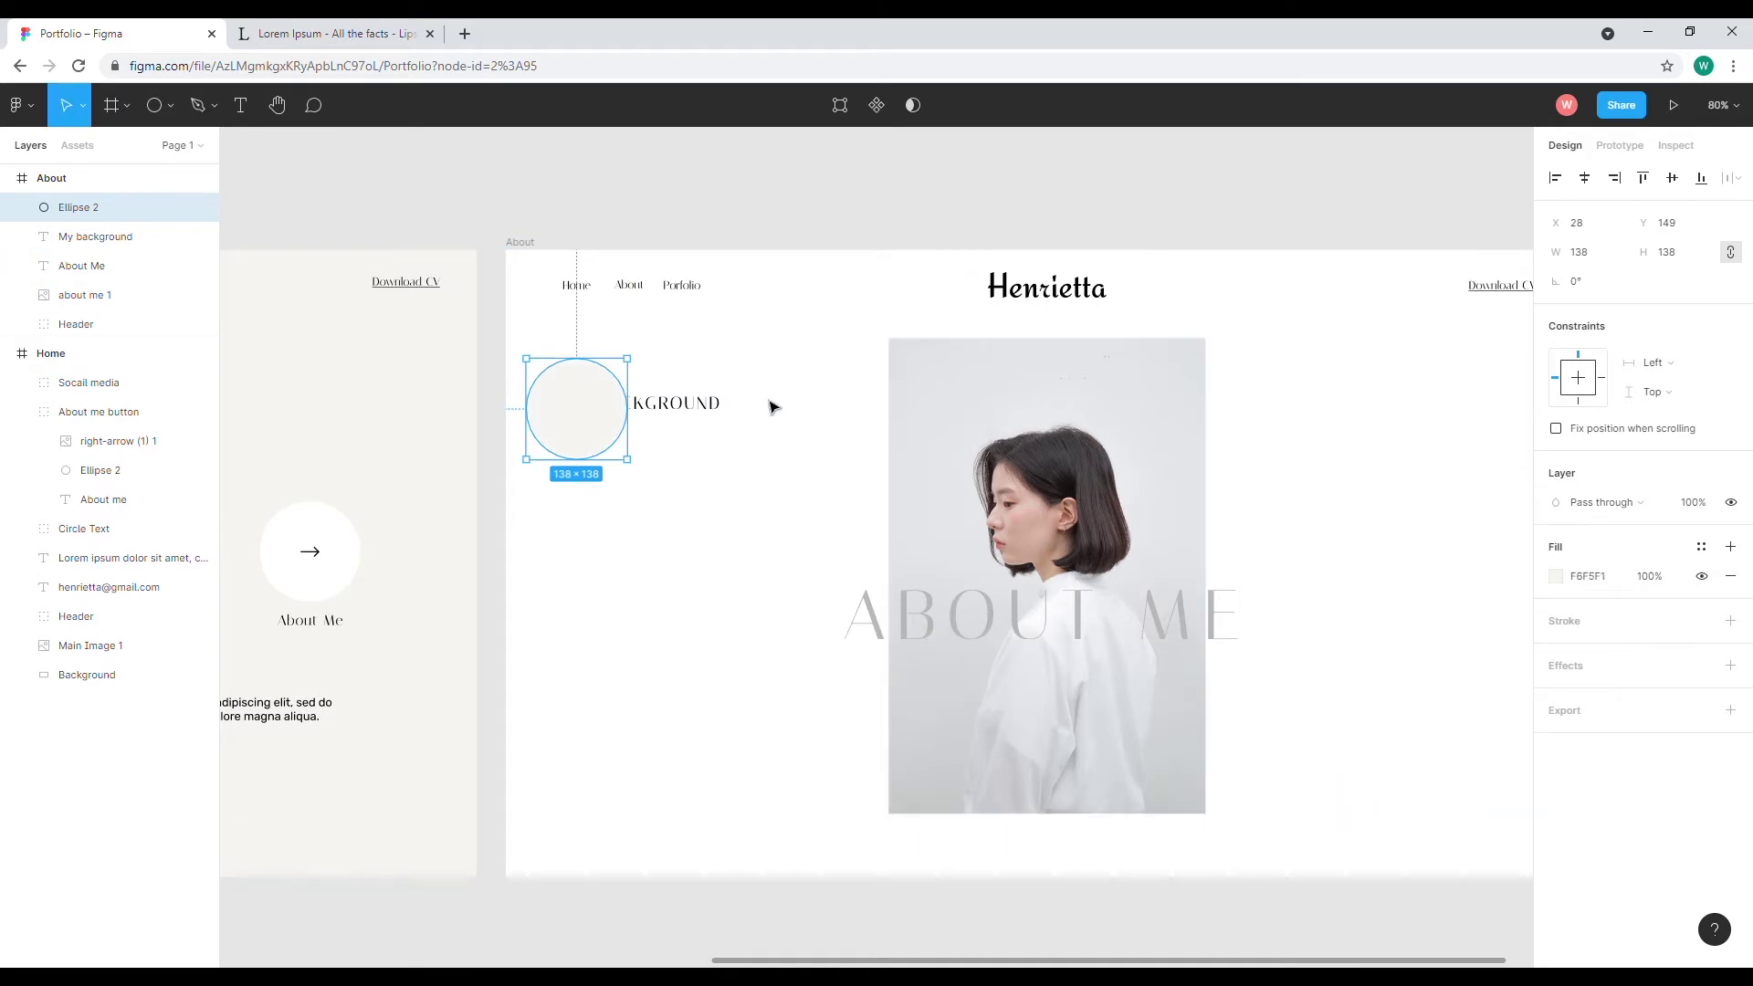
Shrink the circle to 110×110 and tuck it behind the start of MY BACKGROUND.
{"action": "left_click_drag", "start_coordinate": [593, 404], "coordinate": [582, 393]}
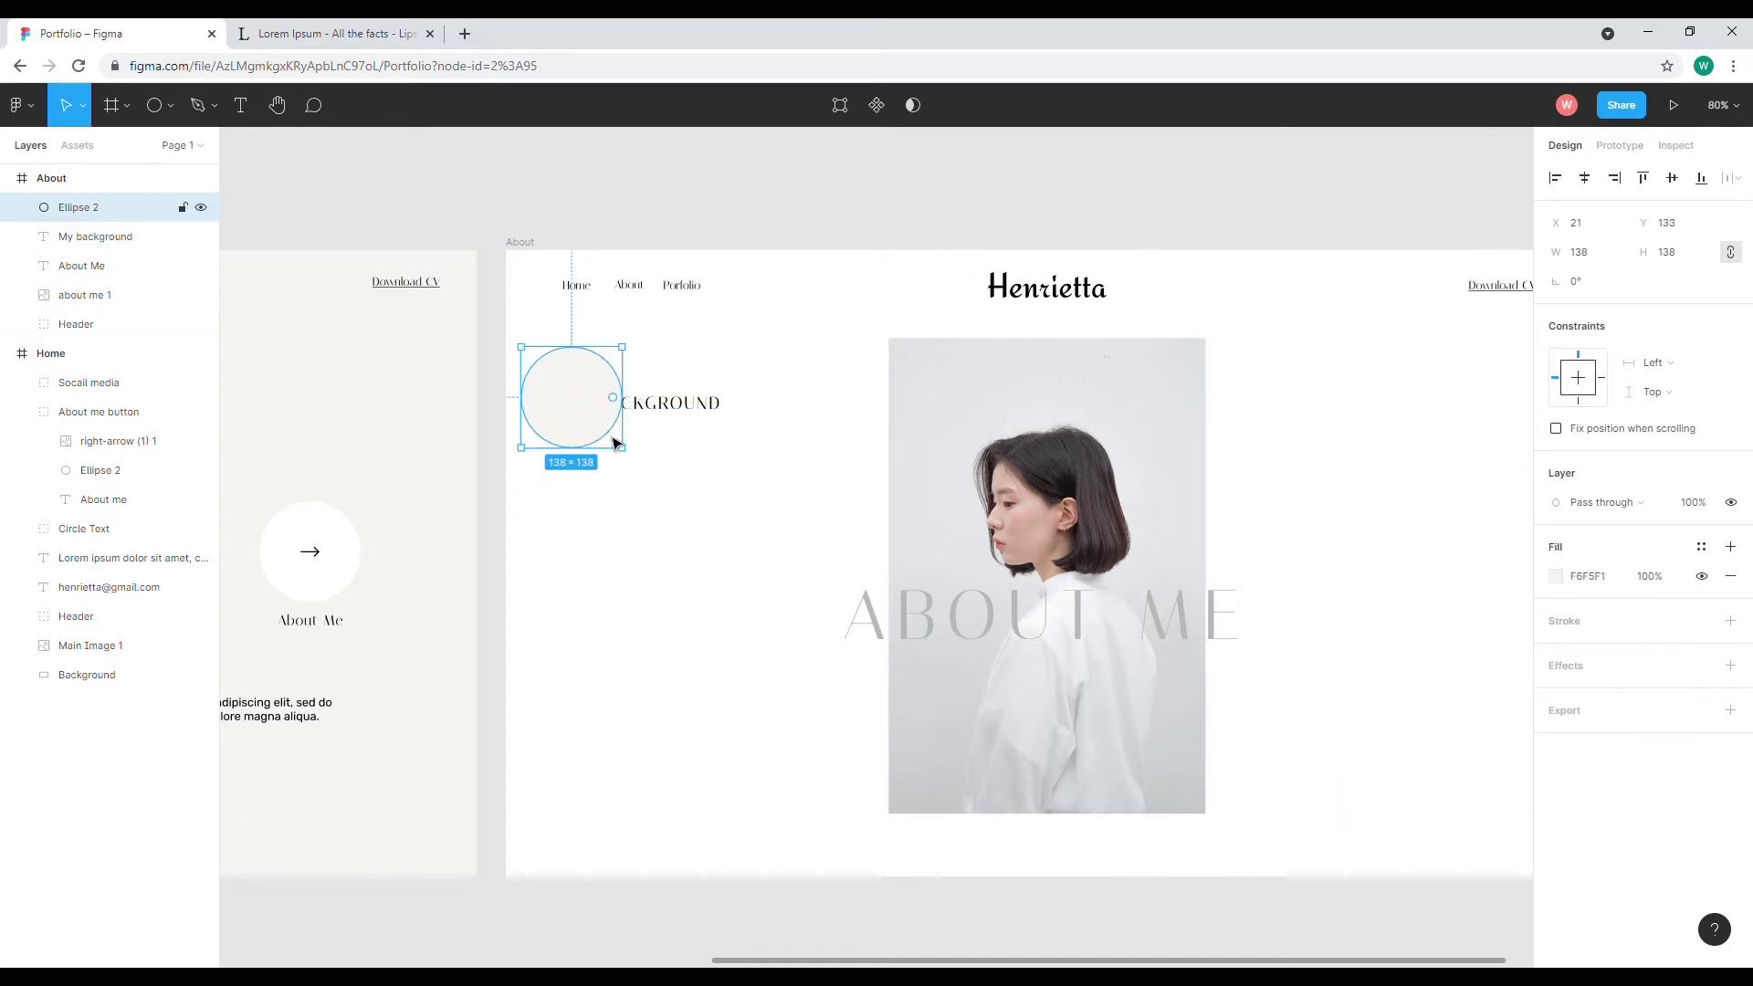
{"action": "left_click_drag", "start_coordinate": [635, 465], "coordinate": [621, 452]}
{"action": "left_click_drag", "start_coordinate": [112, 210], "coordinate": [111, 251]}
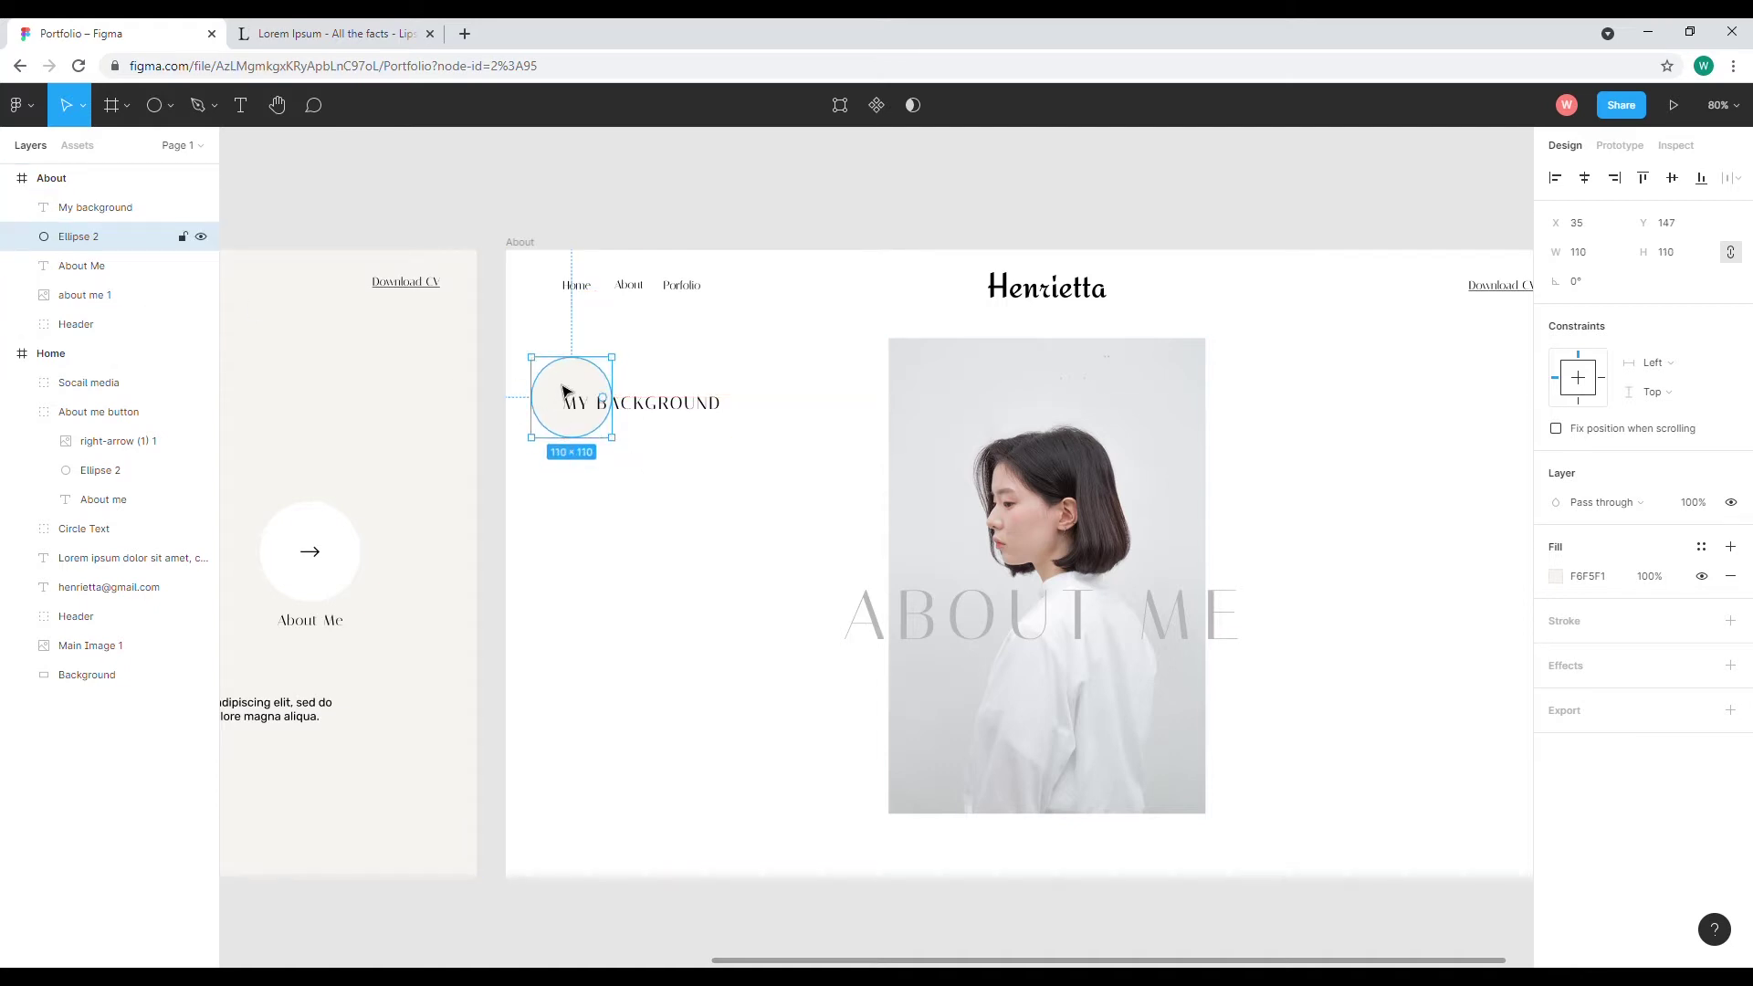
{"action": "left_click_drag", "start_coordinate": [576, 380], "coordinate": [588, 373]}
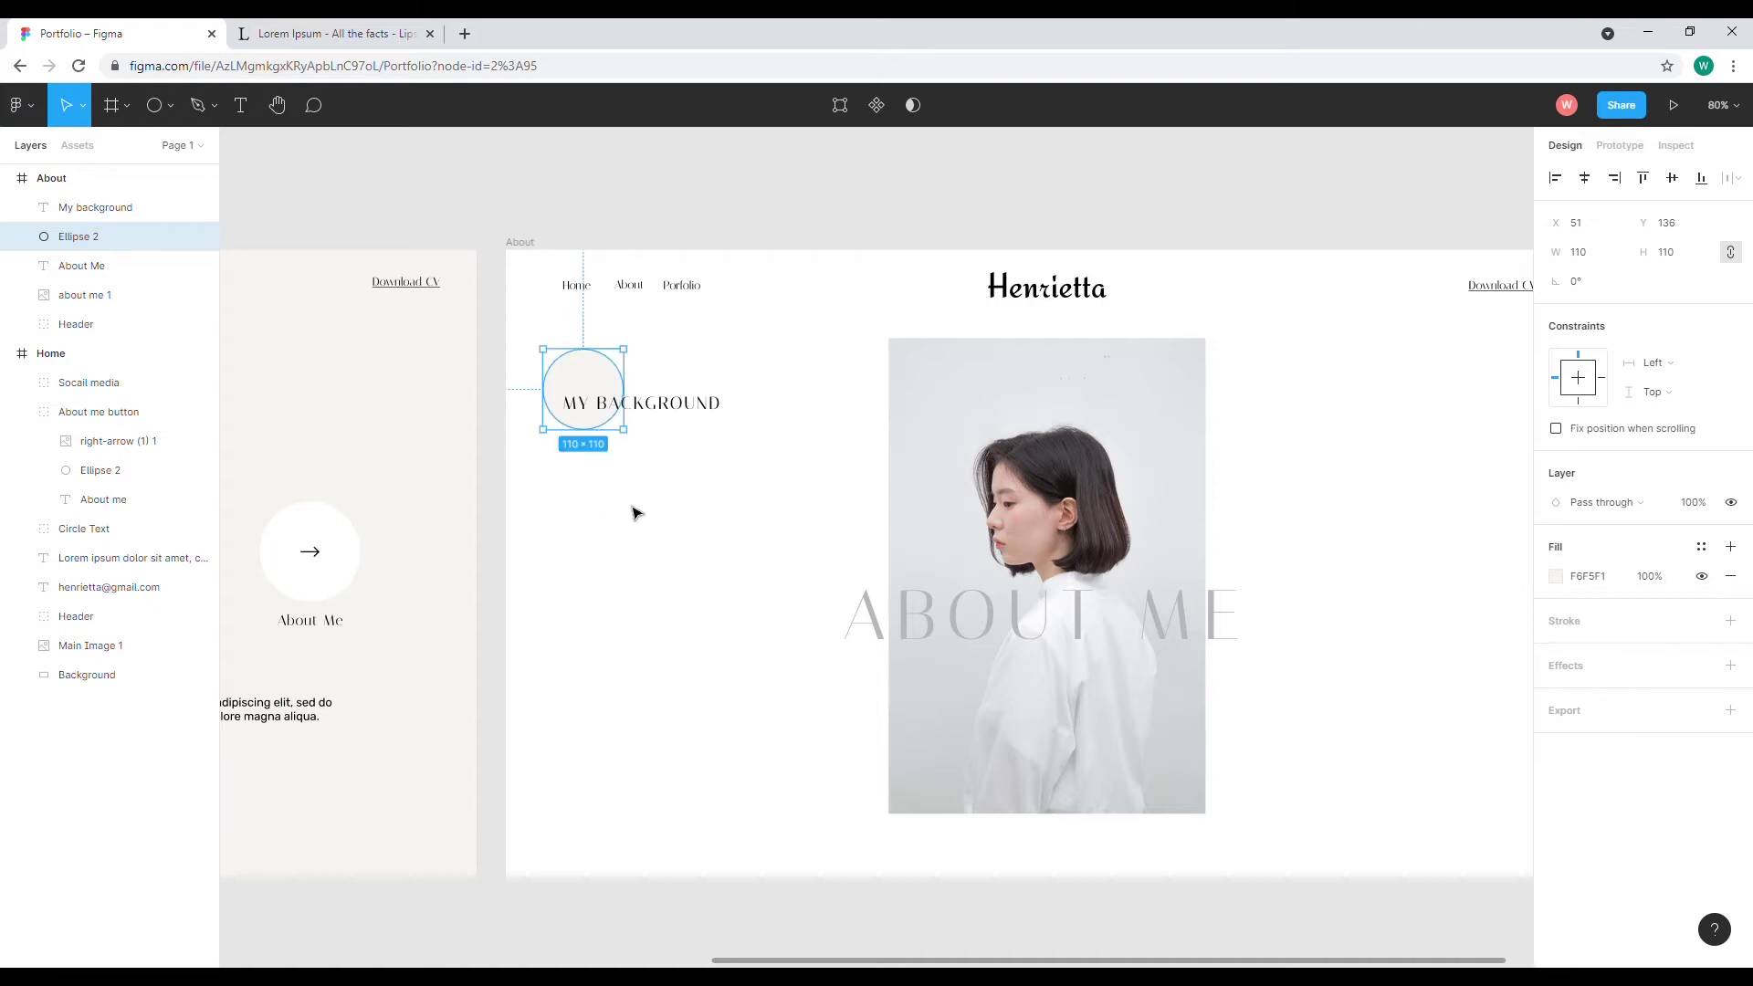
{"action": "left_click", "coordinate": [641, 514]}
{"action": "left_click", "coordinate": [654, 410]}
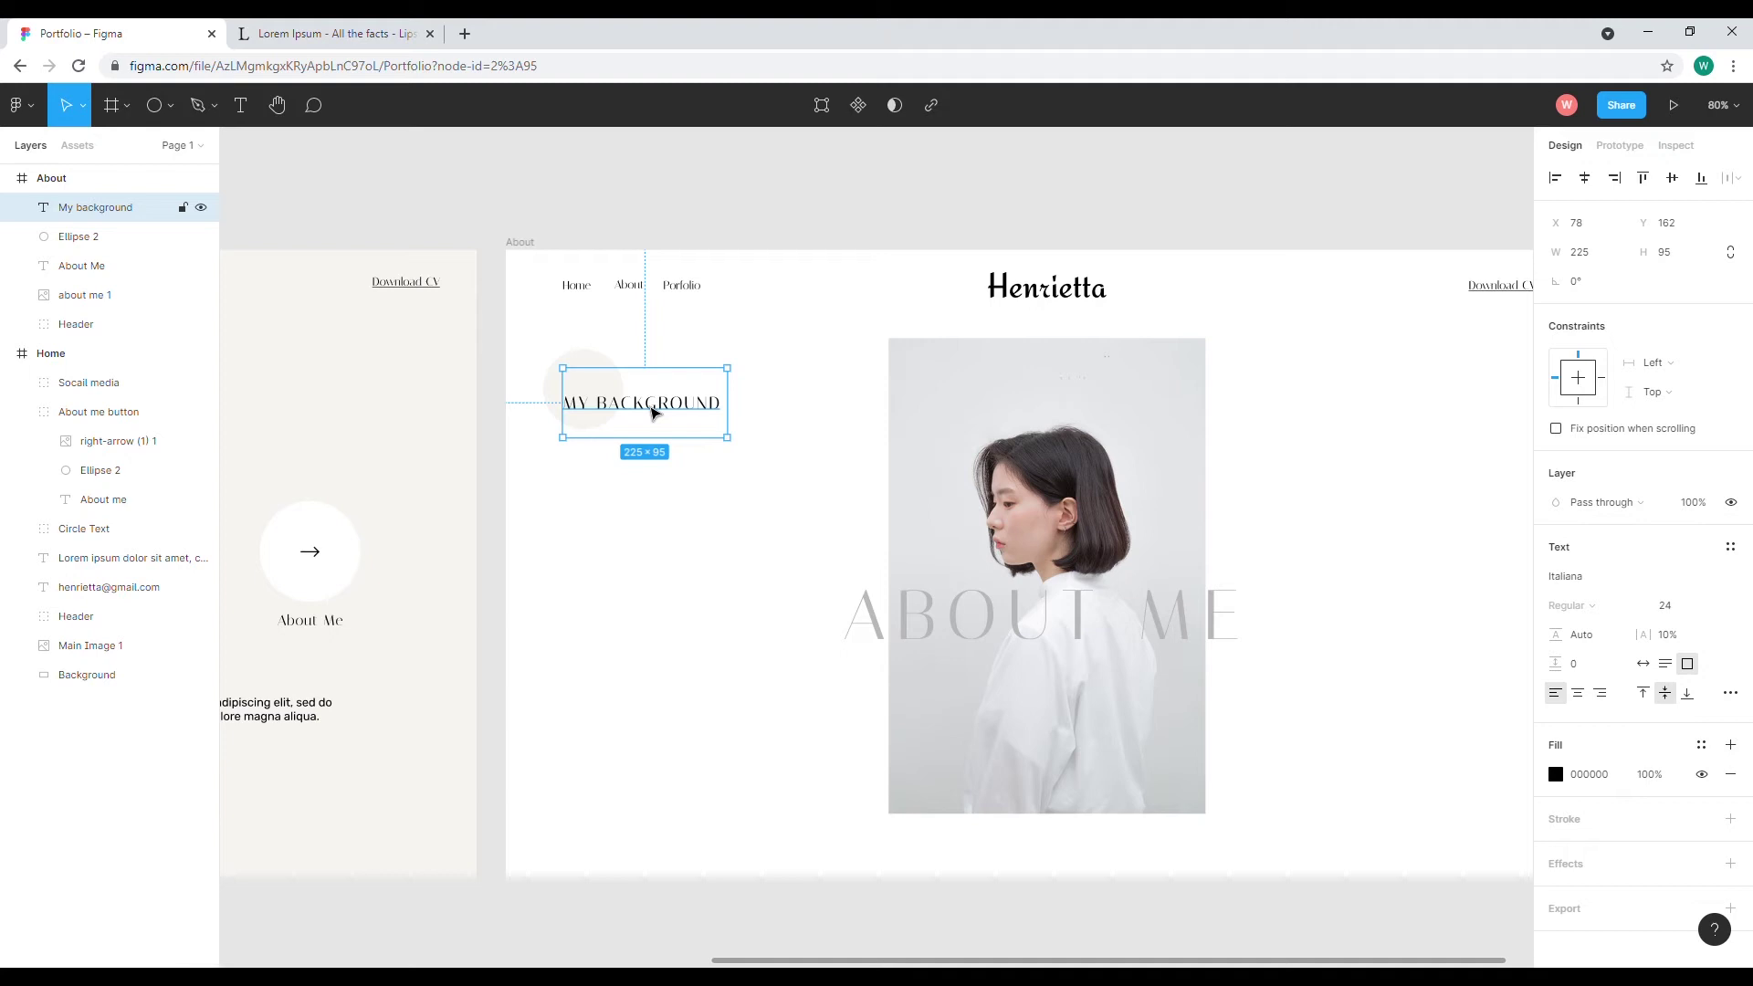
Copy Home's Lorem ipsum paragraph and place it just below MY BACKGROUND.
{"action": "left_click", "coordinate": [315, 714]}
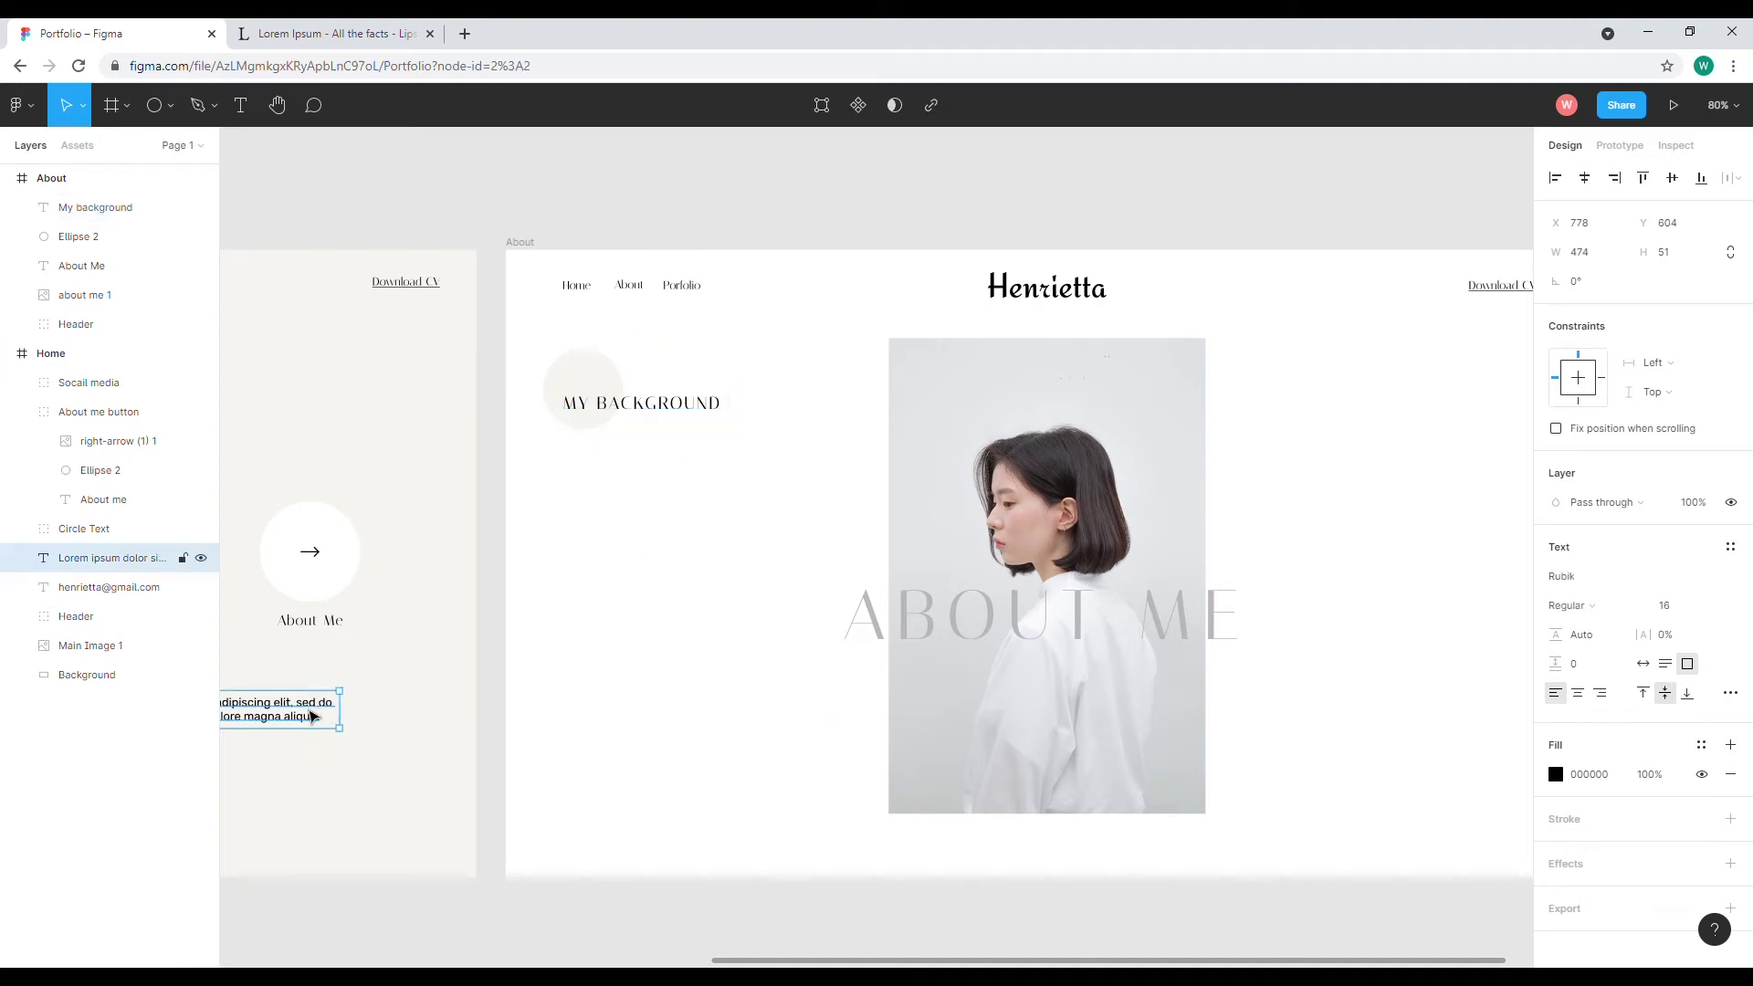
{"action": "key", "text": "Escape"}
{"action": "left_click", "coordinate": [662, 489]}
{"action": "key", "text": "ctrl+v"}
{"action": "left_click_drag", "start_coordinate": [326, 712], "coordinate": [856, 467]}
{"action": "left_click_drag", "start_coordinate": [649, 447], "coordinate": [646, 467]}
Set the paragraph's line height to 160%.
{"action": "double_click", "coordinate": [646, 466]}
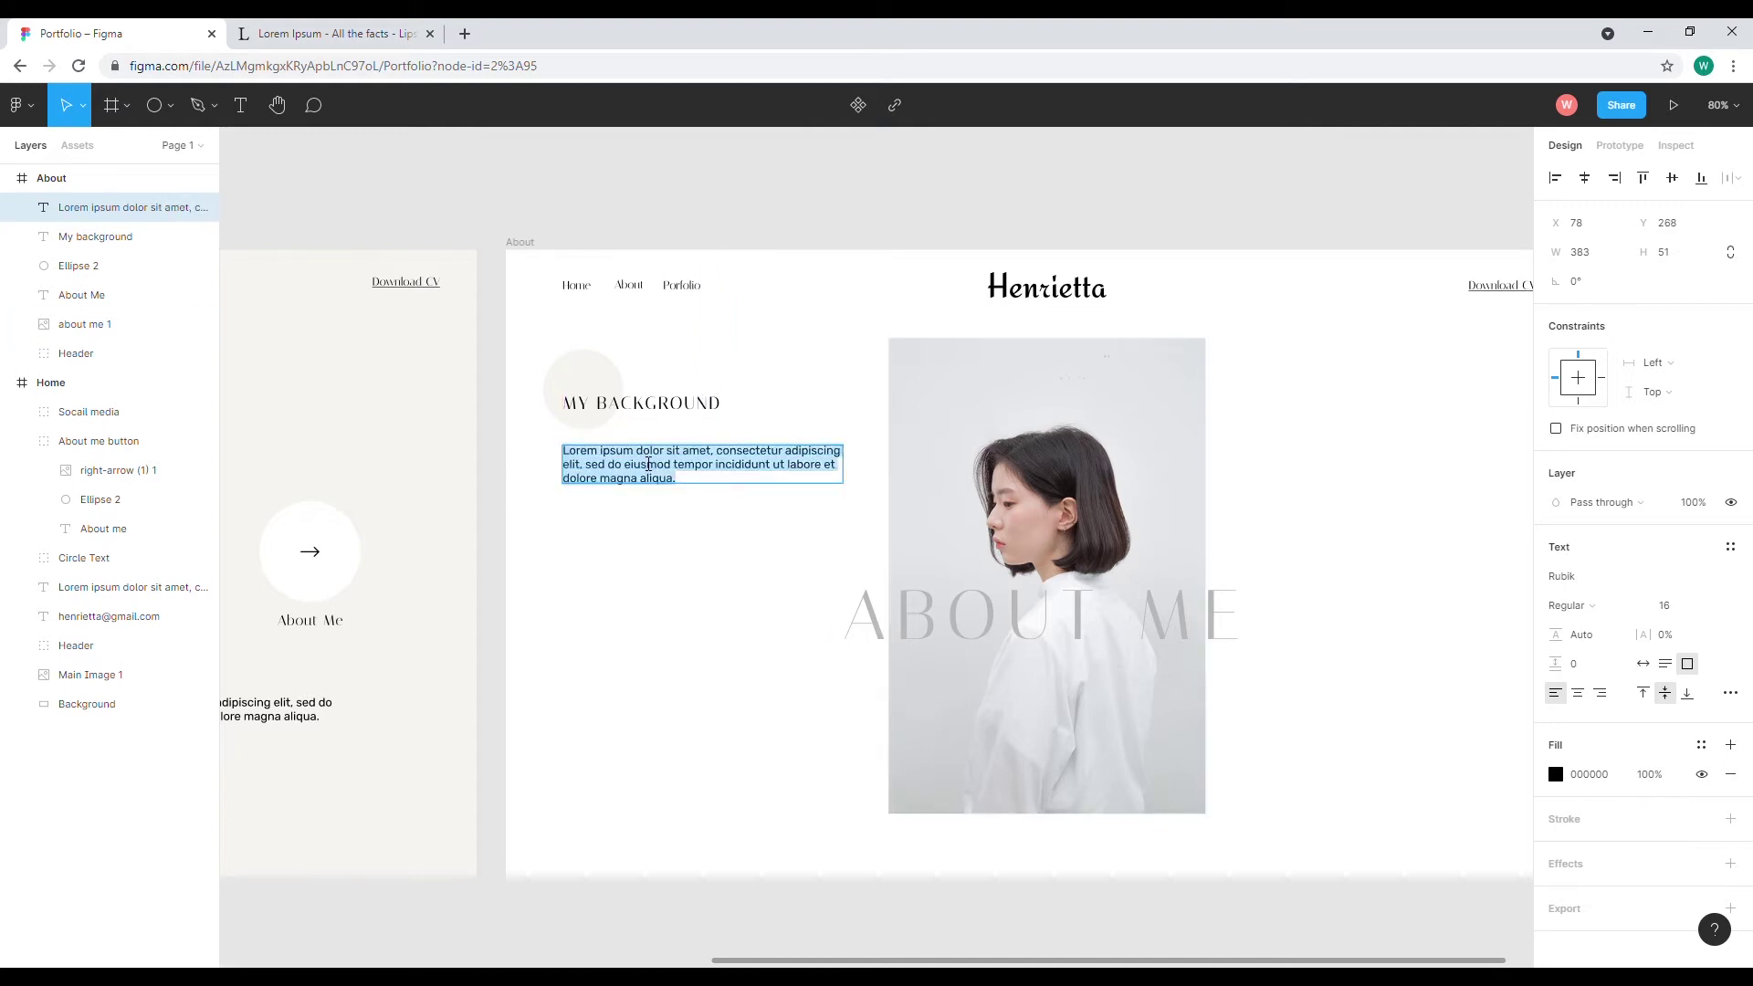
{"action": "left_click", "coordinate": [1588, 635]}
{"action": "type", "text": "140"}
{"action": "key", "text": "Return"}
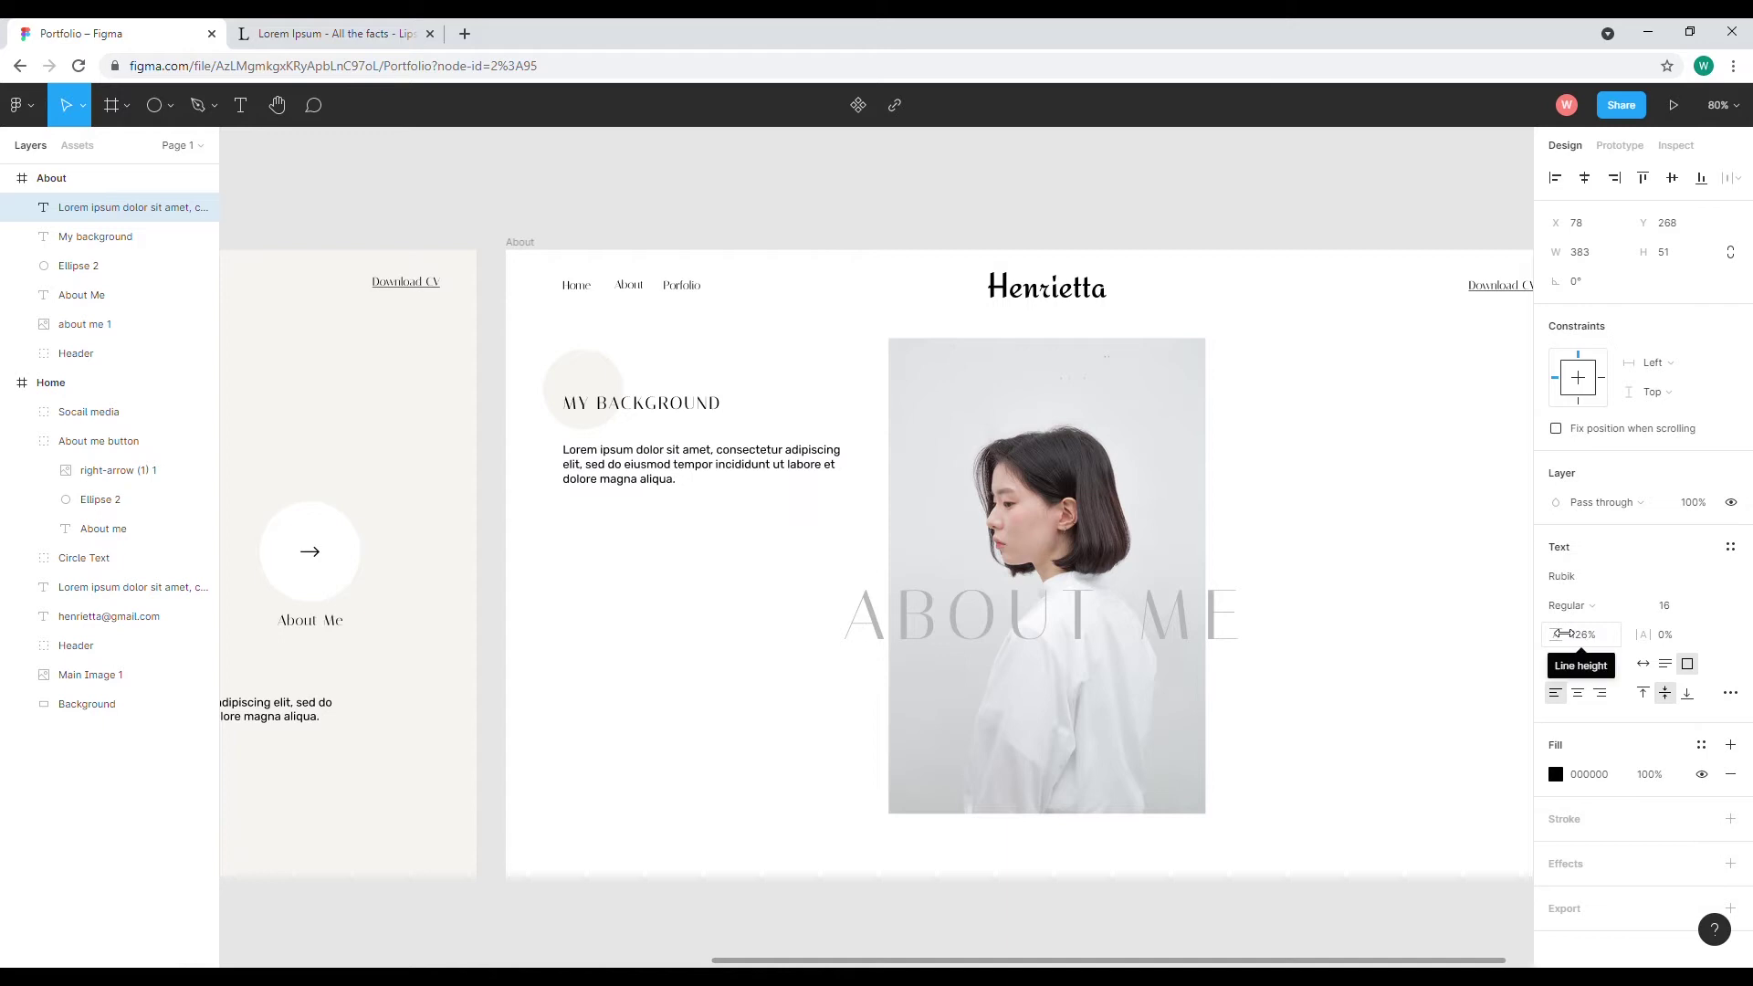
{"action": "left_click_drag", "start_coordinate": [1584, 634], "coordinate": [1617, 634]}
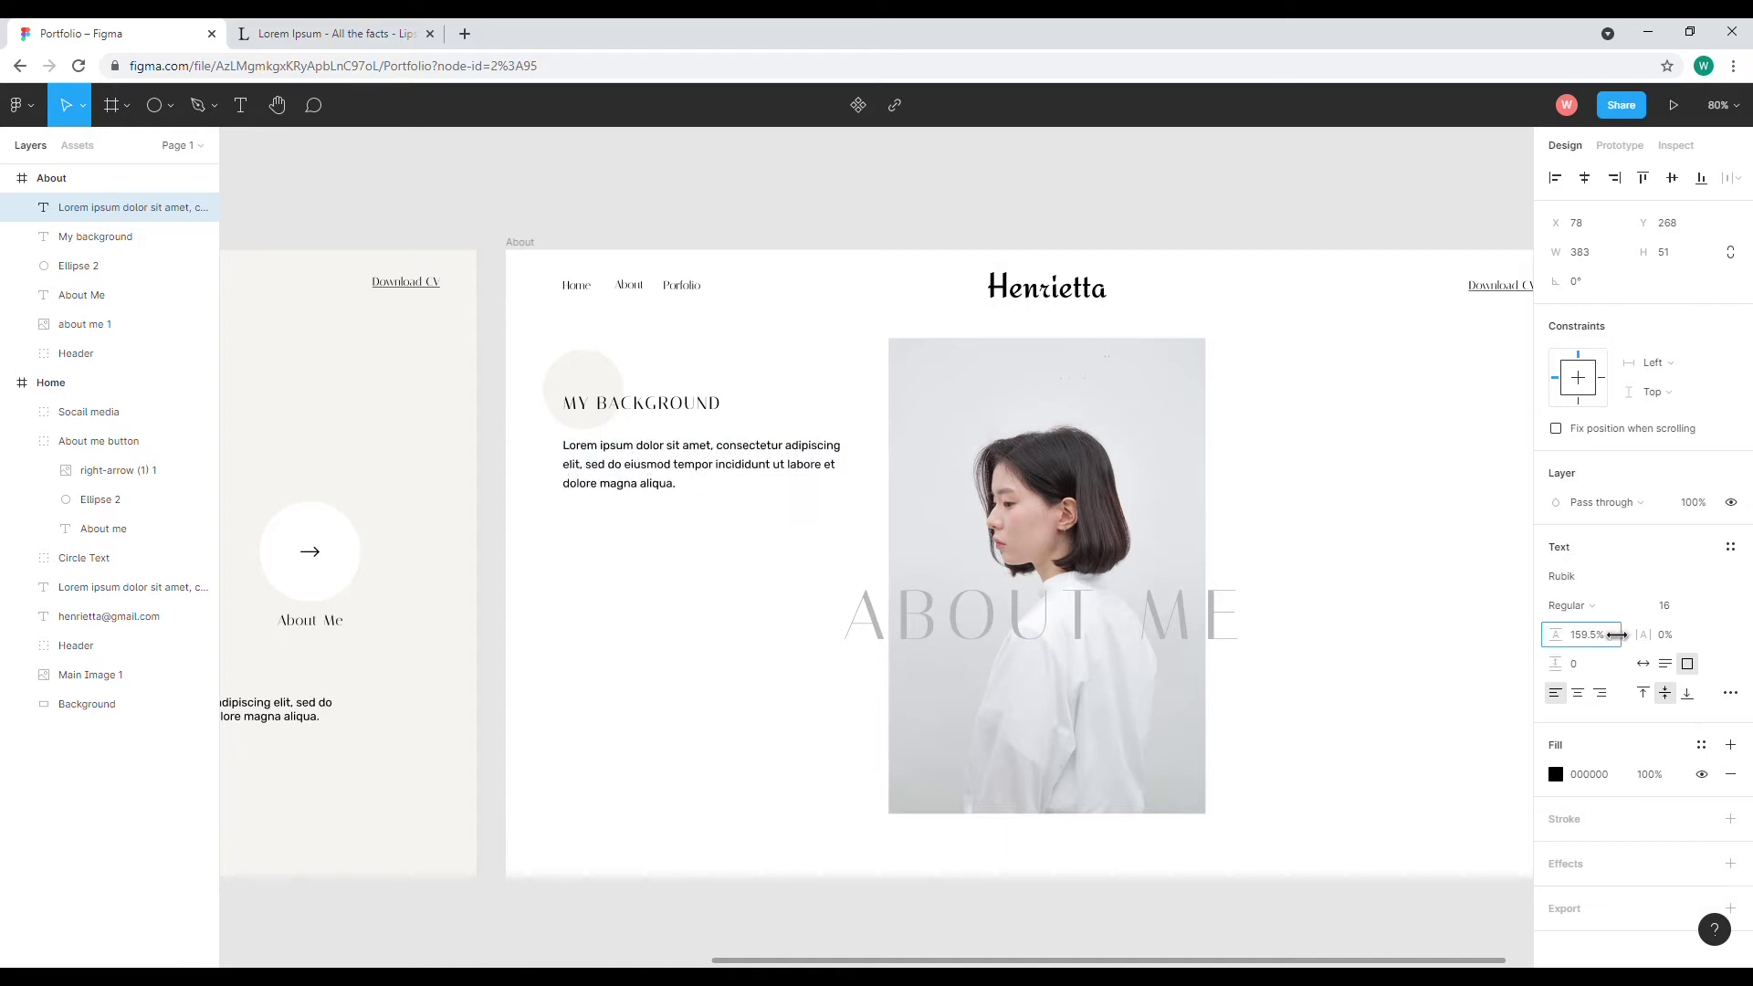
{"action": "left_click", "coordinate": [1585, 639]}
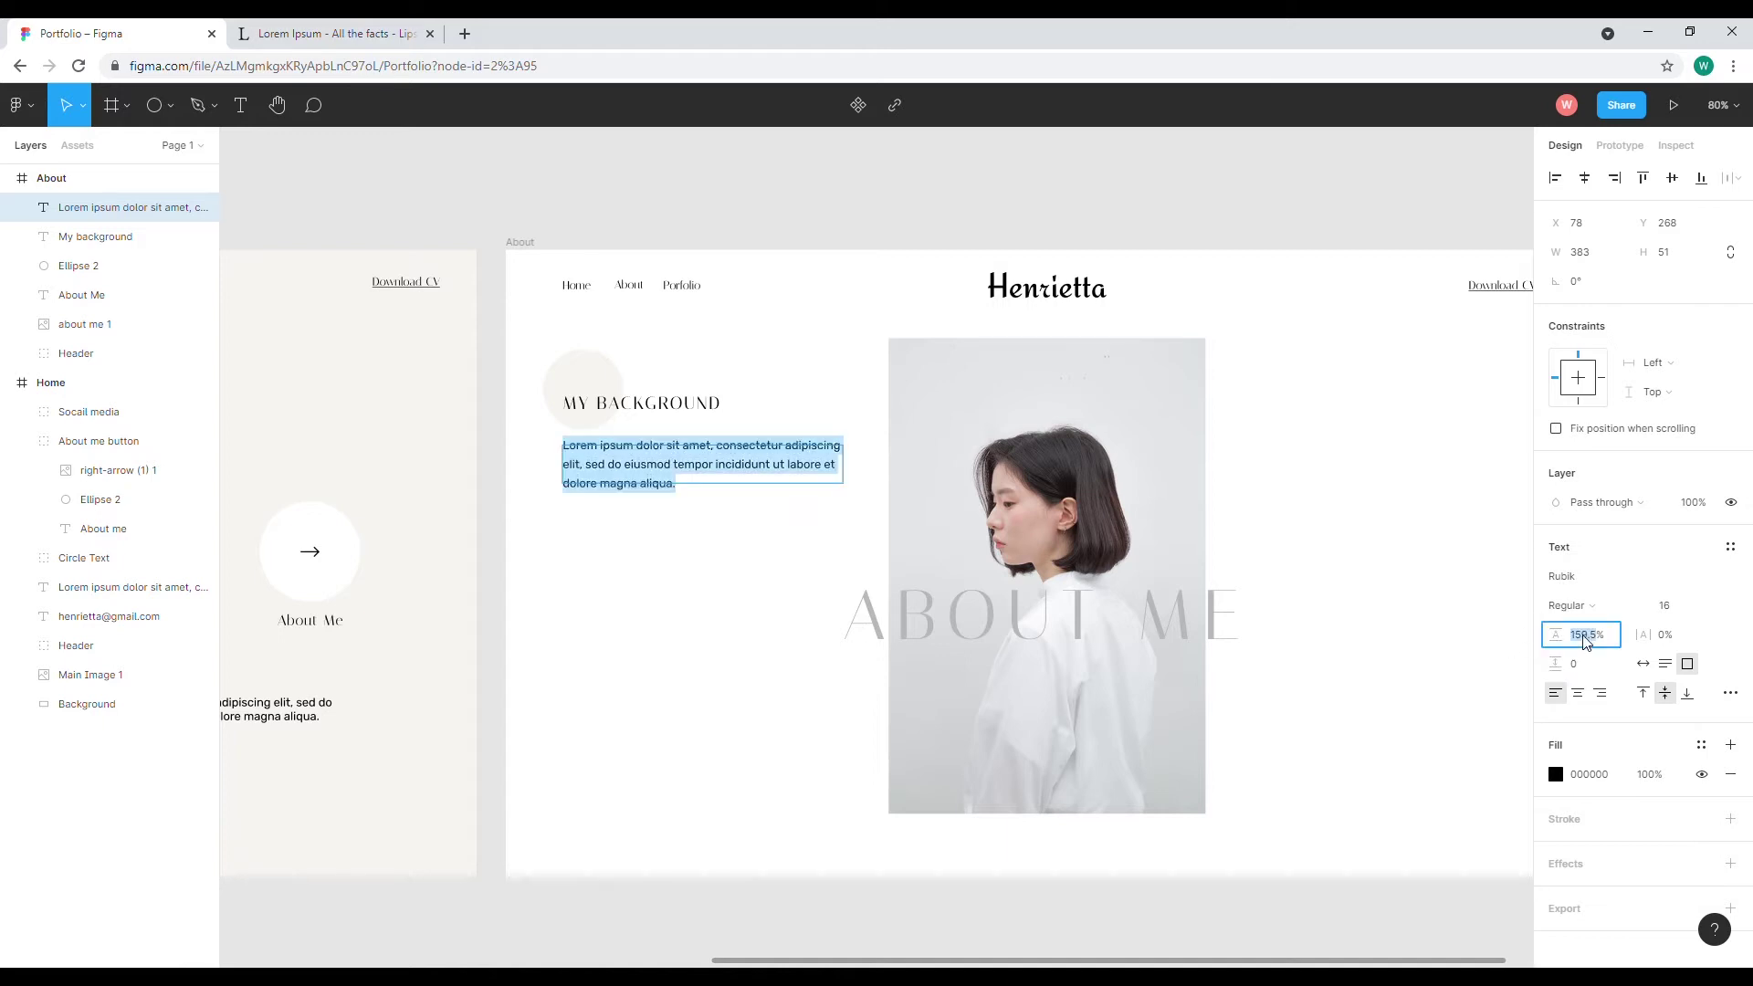
{"action": "key", "text": "Return"}
Change the paragraph's font weight from Regular to Light.
{"action": "left_click", "coordinate": [1572, 605]}
{"action": "left_click", "coordinate": [1566, 579]}
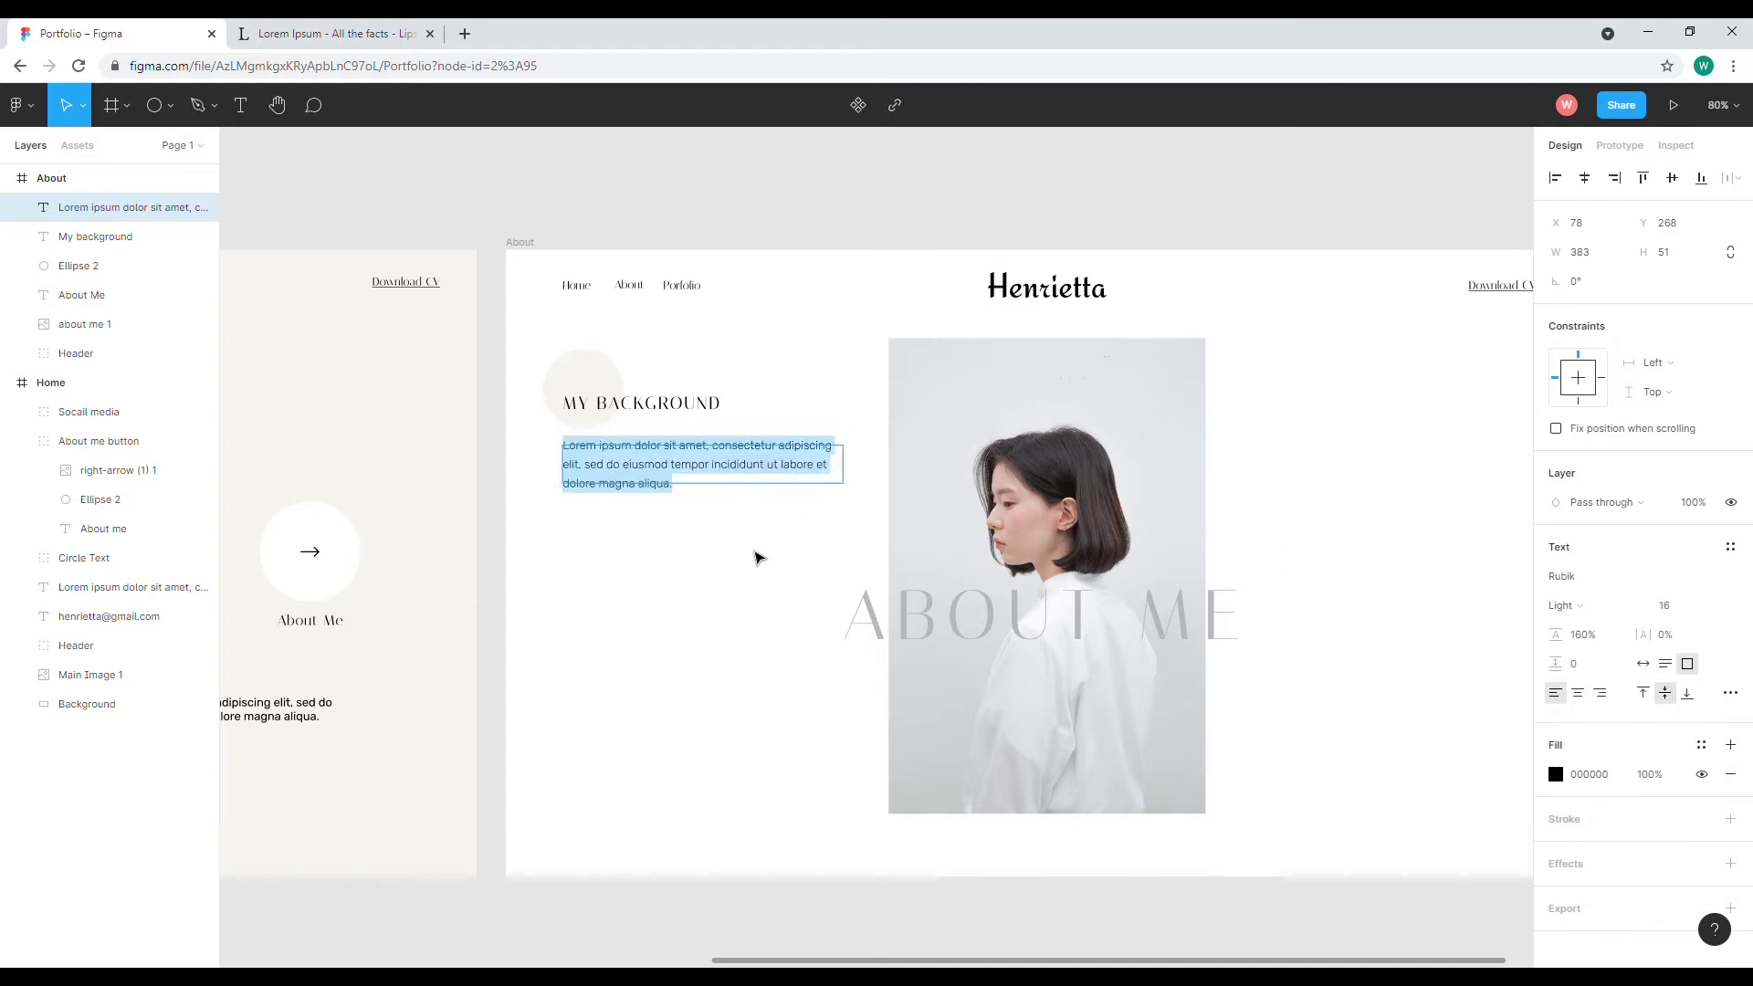
{"action": "key", "text": "Escape"}
{"action": "left_click", "coordinate": [618, 502]}
{"action": "left_click", "coordinate": [626, 488]}
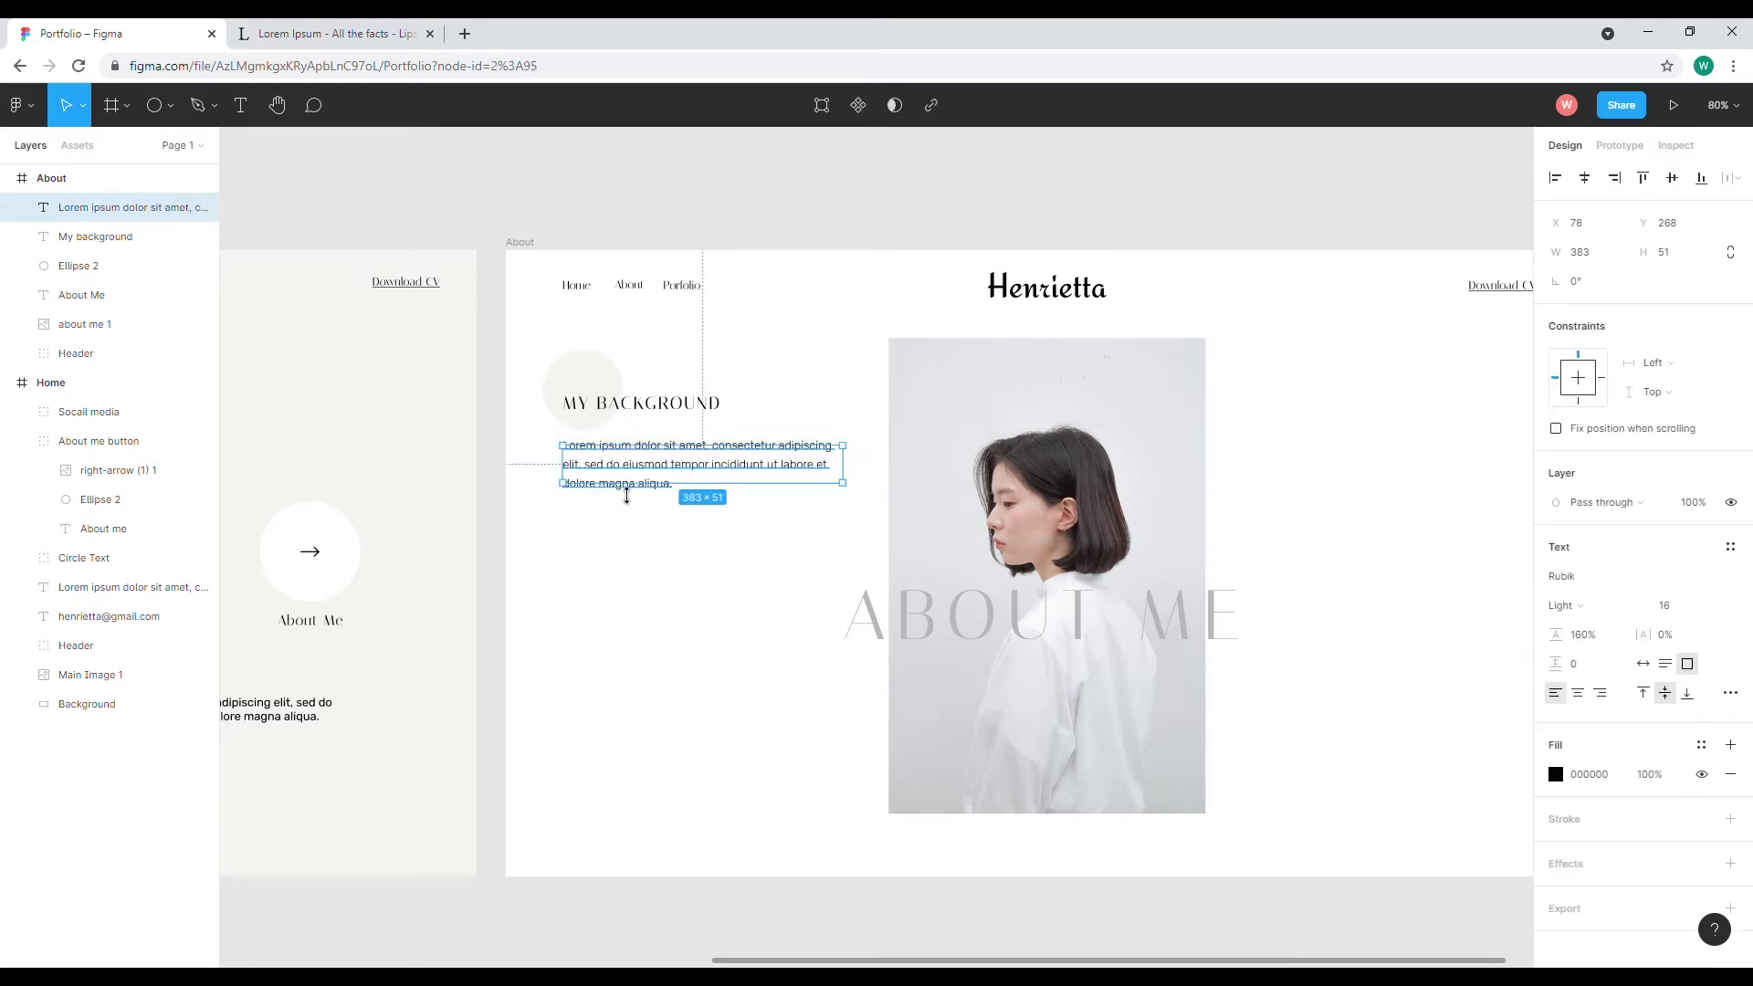
{"action": "left_click", "coordinate": [650, 544]}
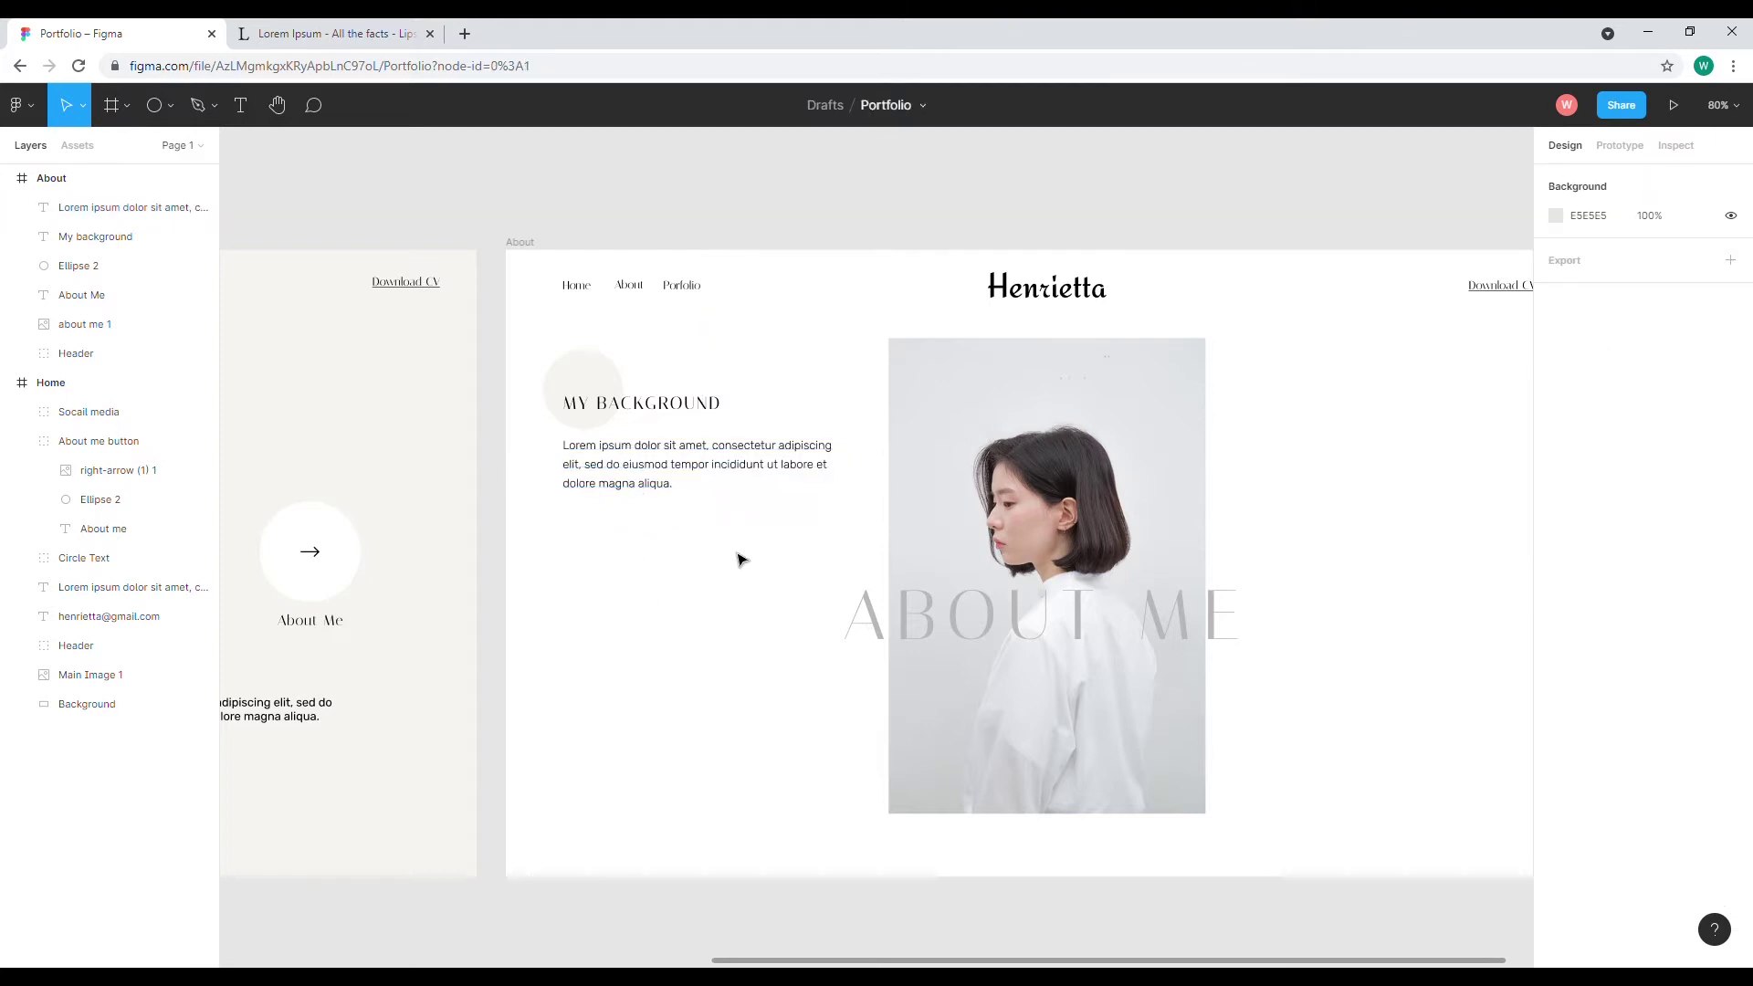
Paste a copy of the cream circle beside the portrait photo.
{"action": "left_click_drag", "start_coordinate": [933, 964], "coordinate": [1005, 968]}
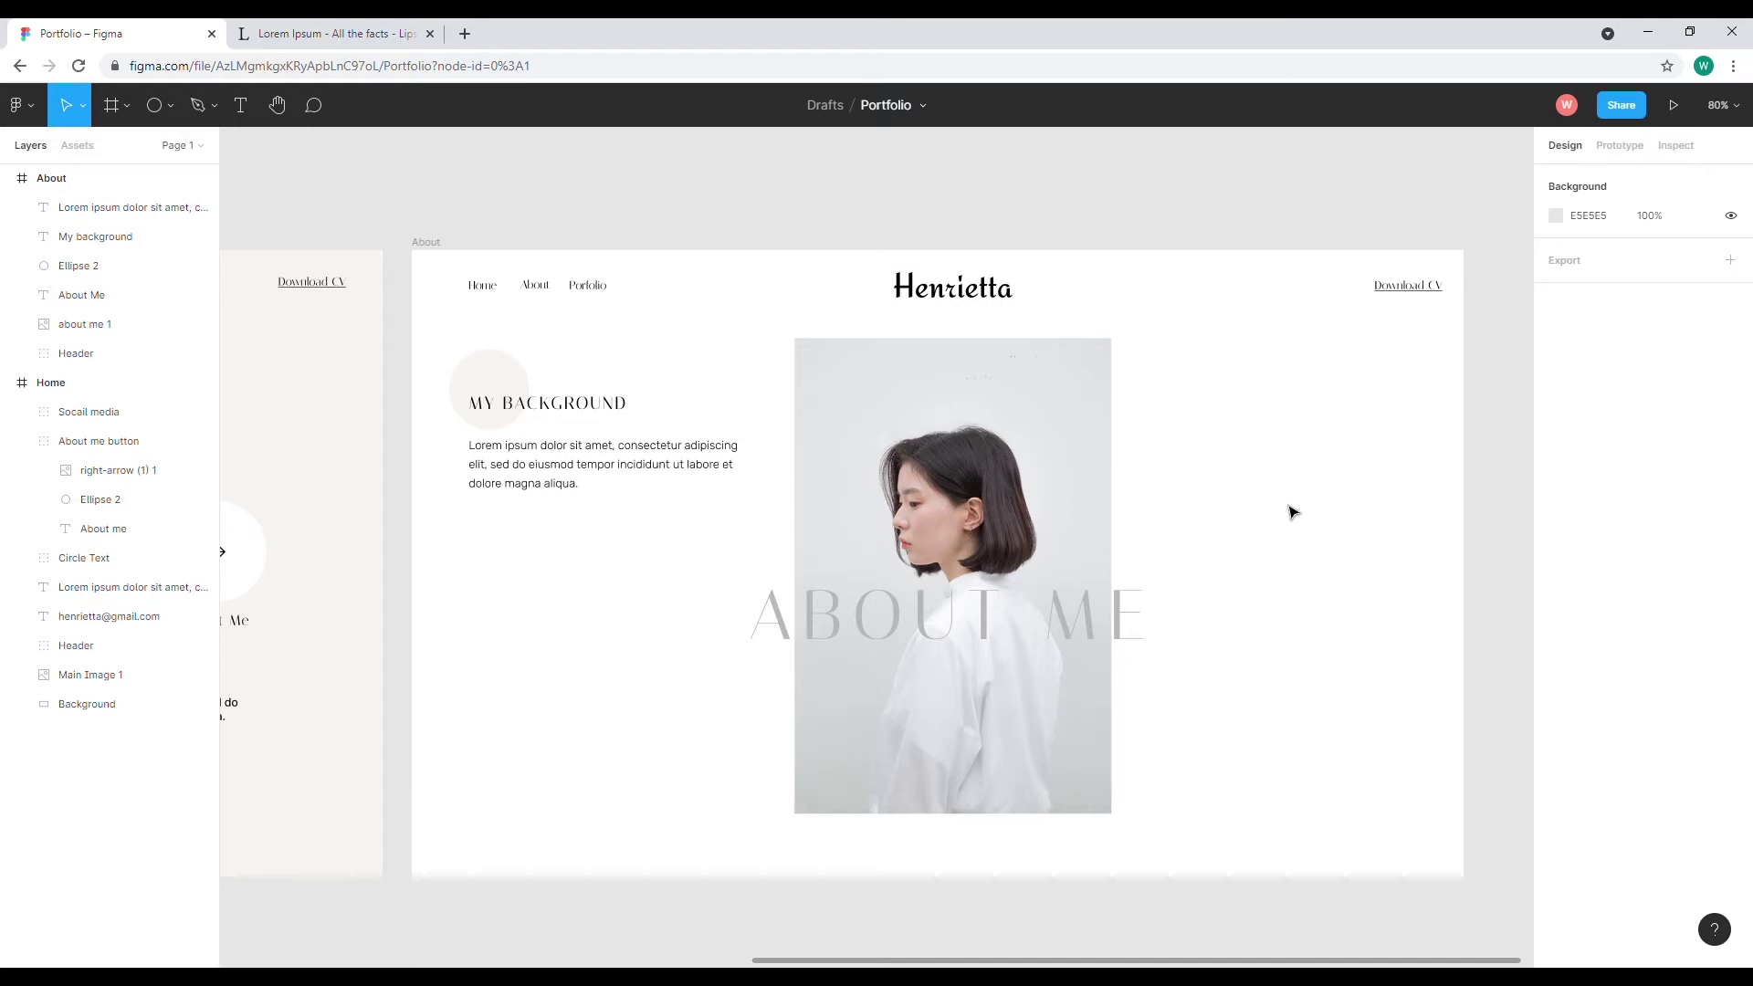
{"action": "left_click", "coordinate": [502, 384]}
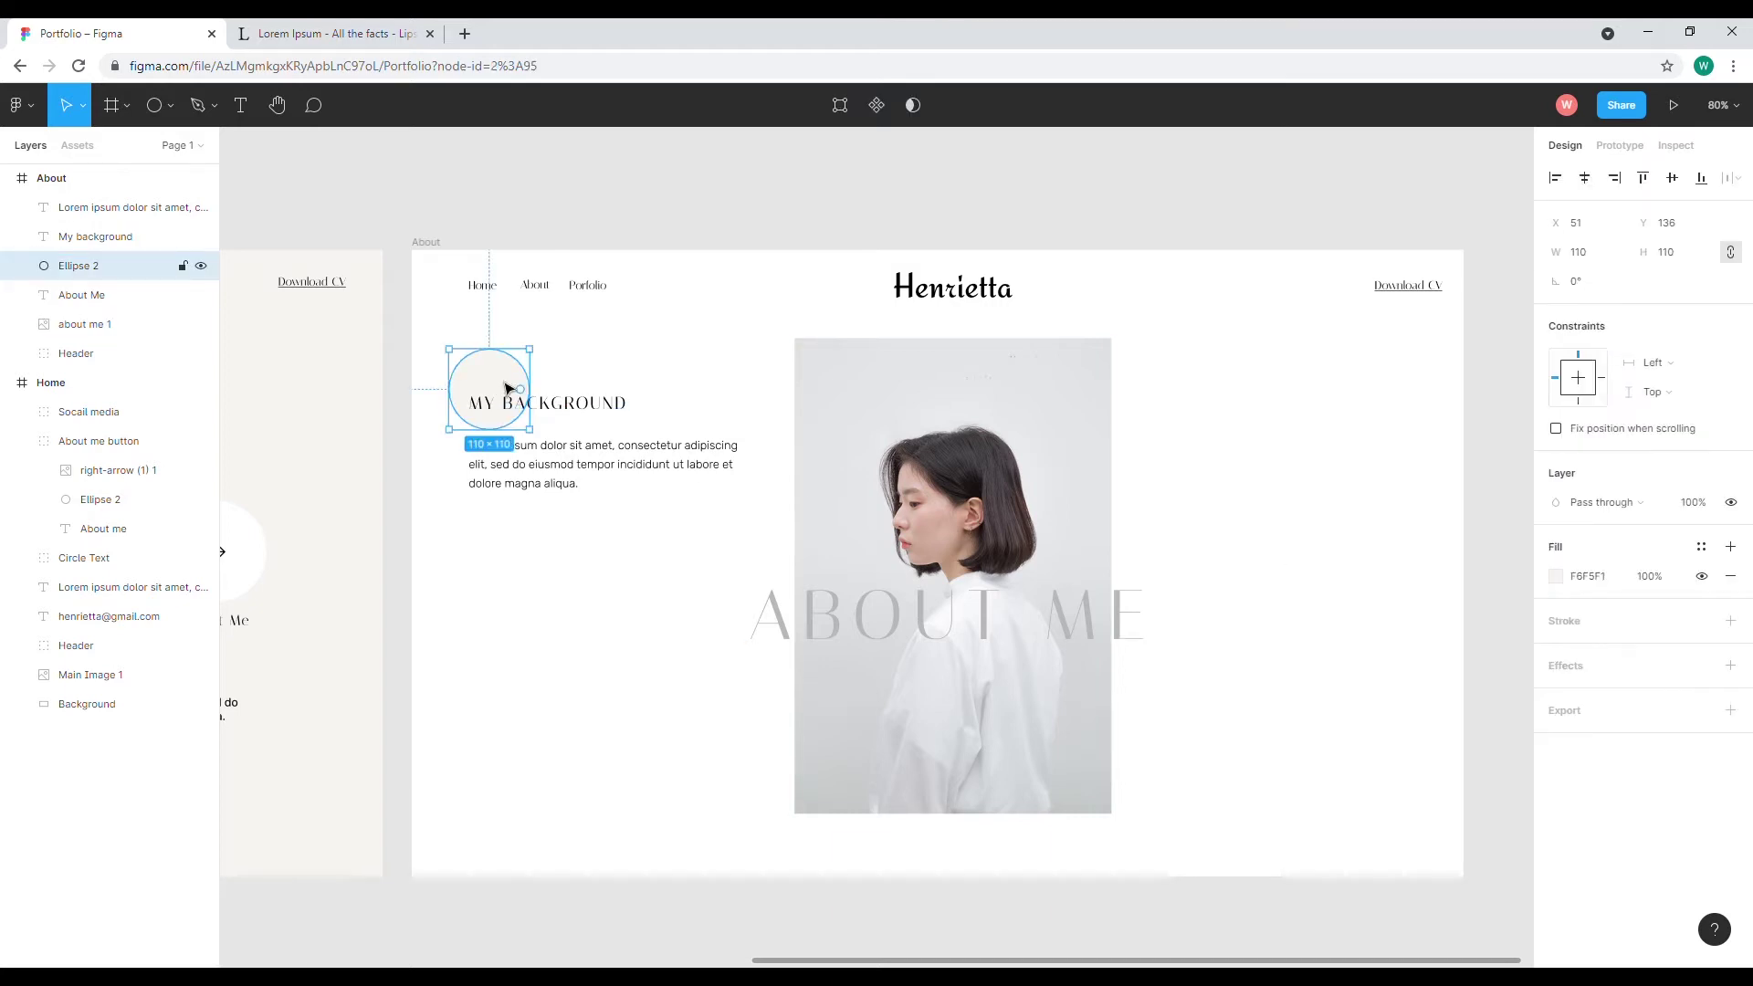
{"action": "key", "text": "ctrl+v"}
{"action": "left_click_drag", "start_coordinate": [508, 388], "coordinate": [1319, 579]}
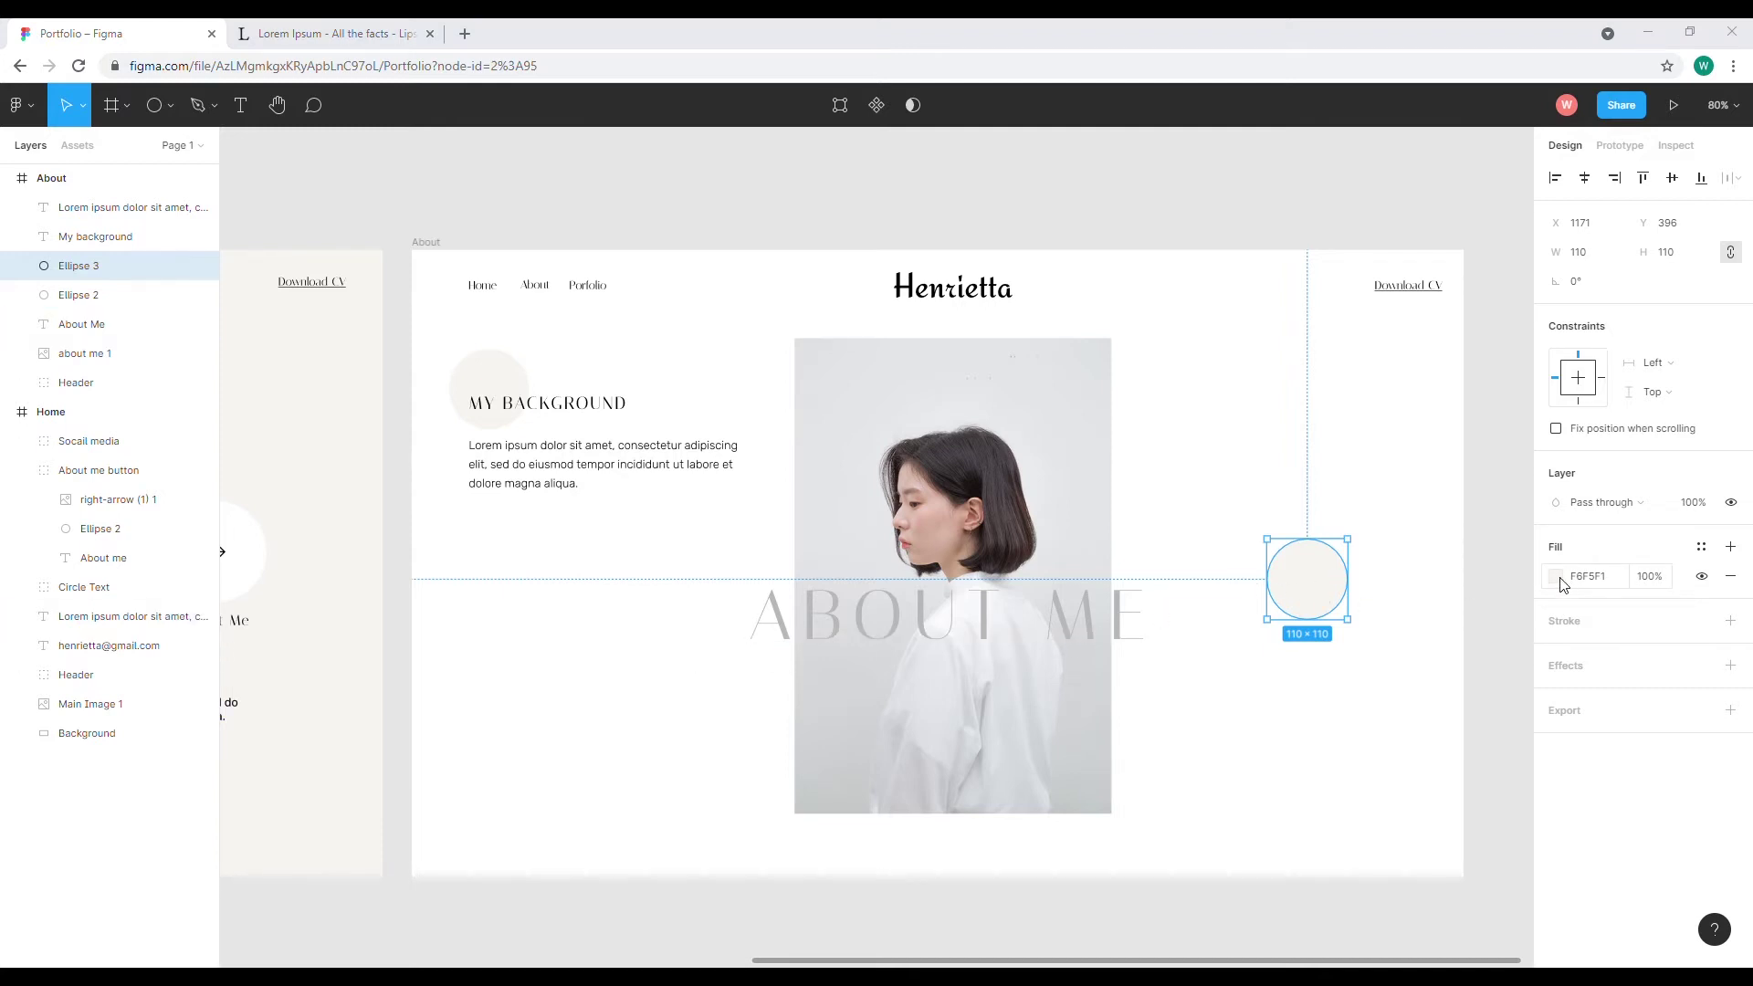
Give the circle a black stroke, a 0% white fill, and enlarge it to 286×286.
{"action": "left_click", "coordinate": [1730, 620]}
{"action": "left_click", "coordinate": [1556, 576]}
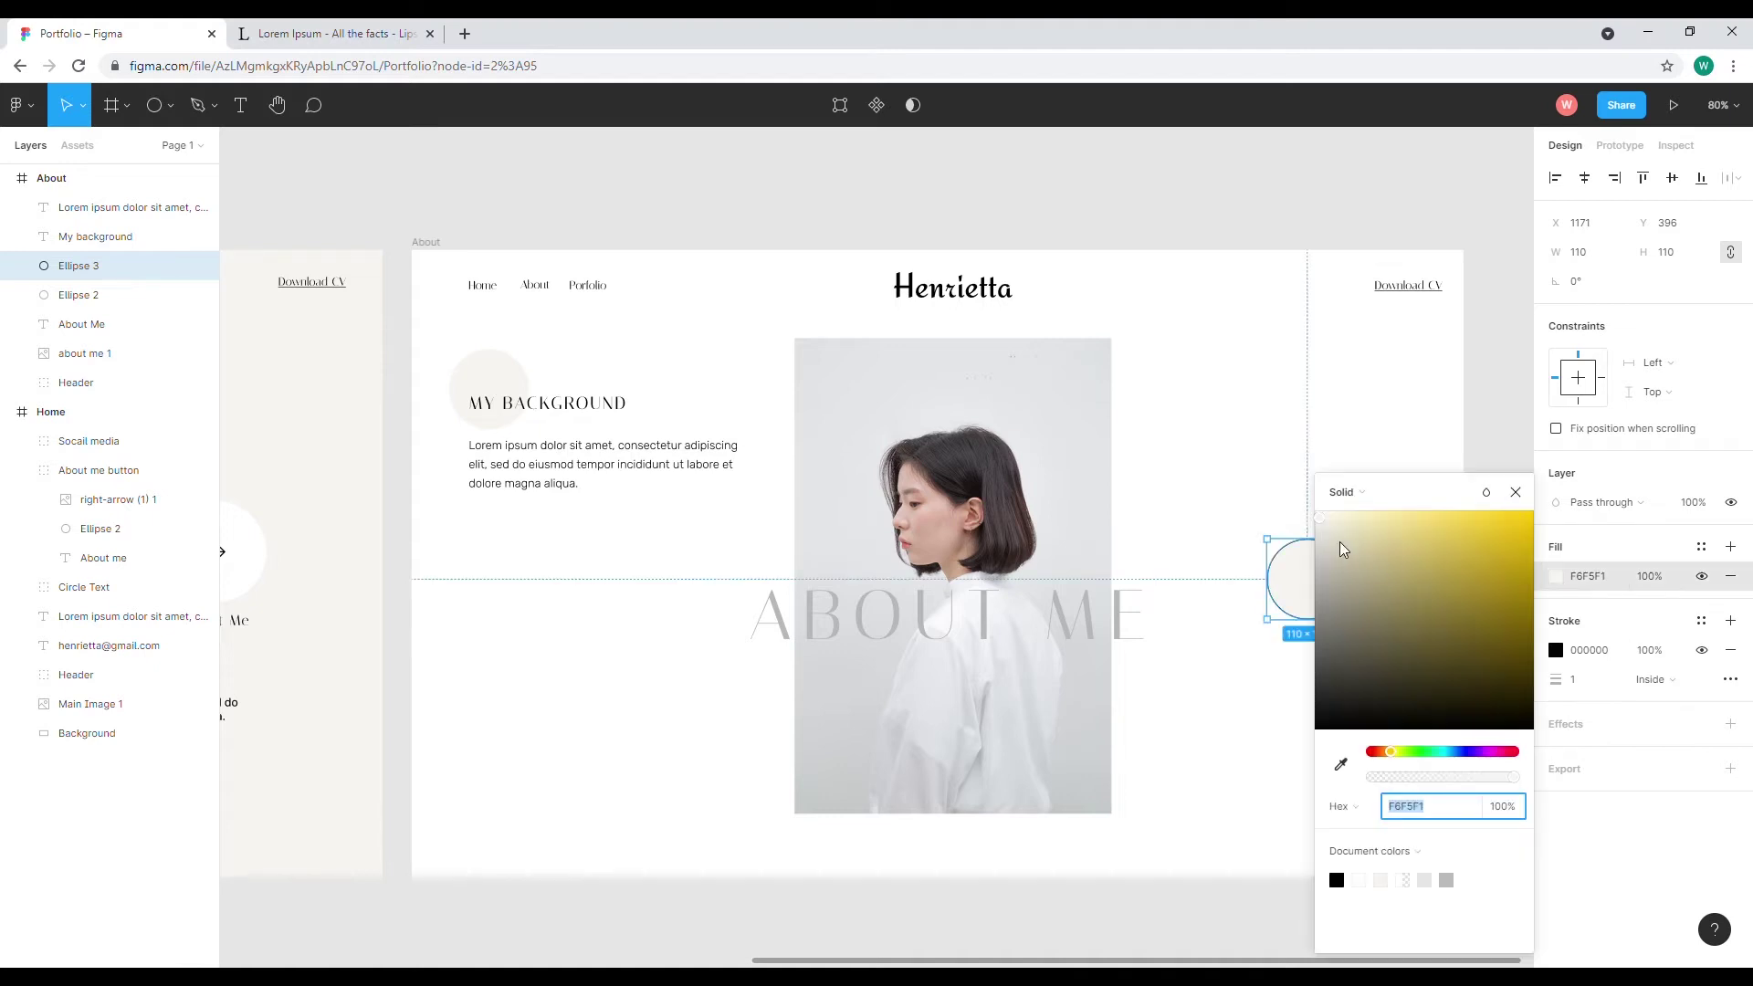
{"action": "type", "text": "ffffff"}
{"action": "key", "text": "Return"}
{"action": "left_click_drag", "start_coordinate": [1521, 780], "coordinate": [1353, 782]}
{"action": "left_click", "coordinate": [1516, 492]}
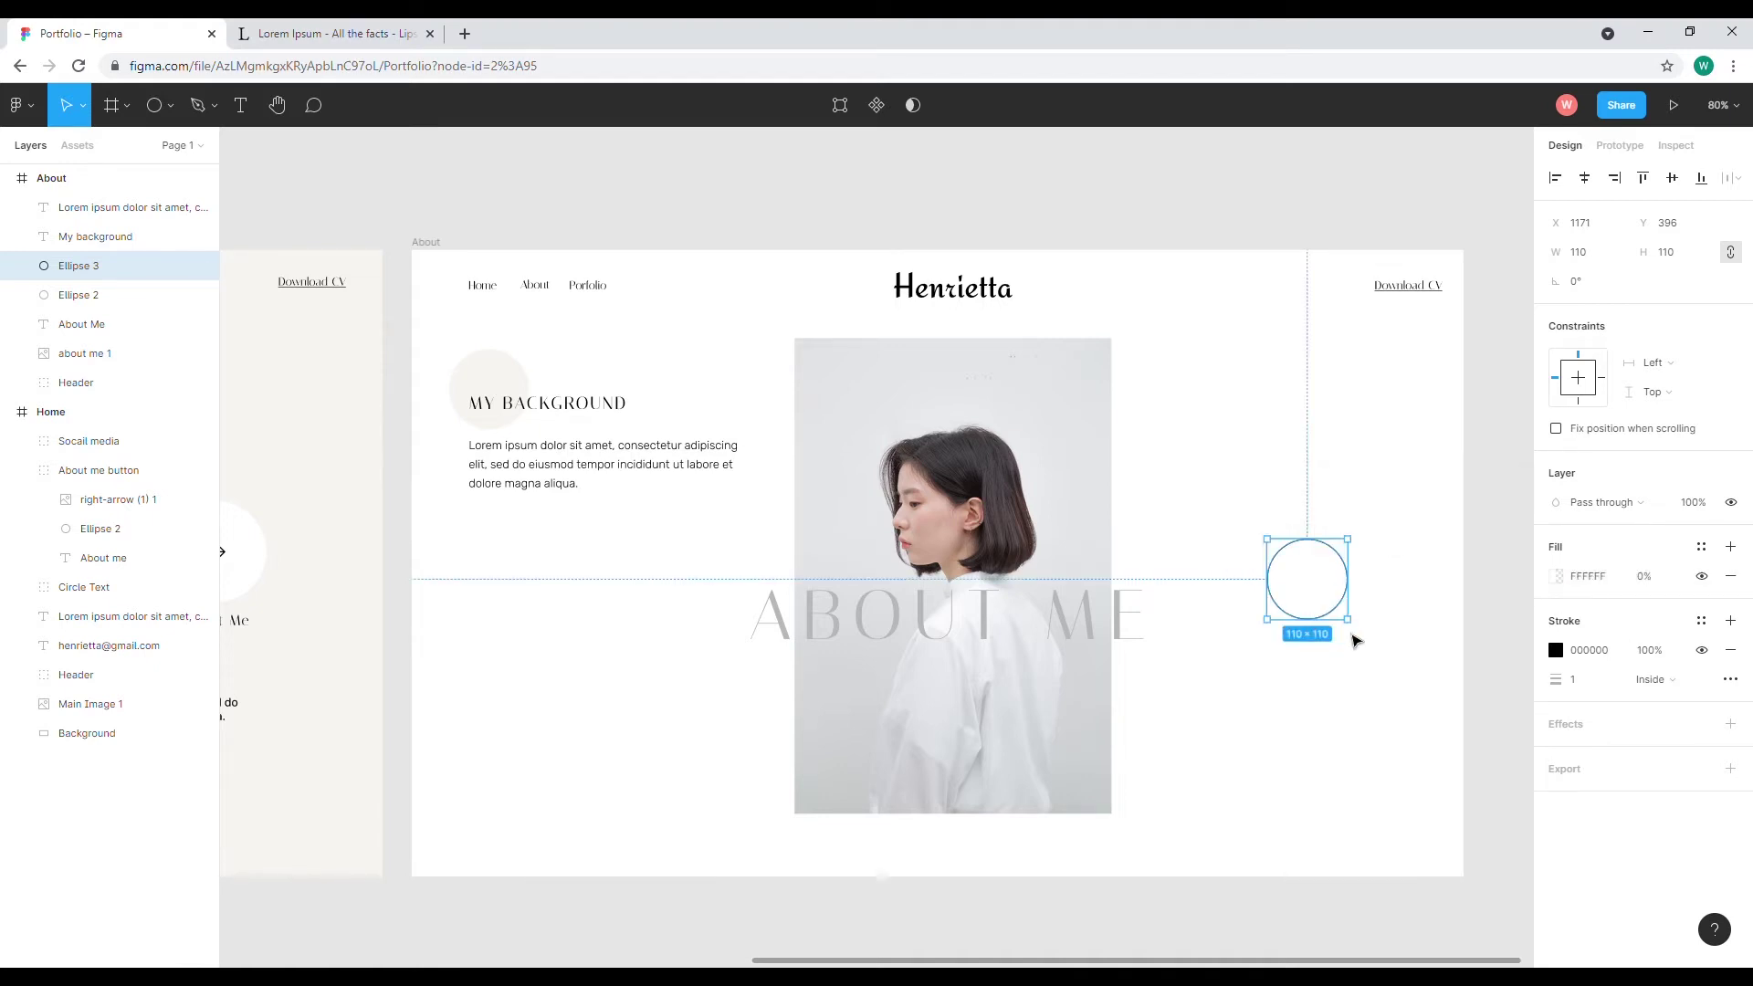
{"action": "left_click_drag", "start_coordinate": [1359, 637], "coordinate": [1387, 689]}
{"action": "left_click", "coordinate": [1276, 710]}
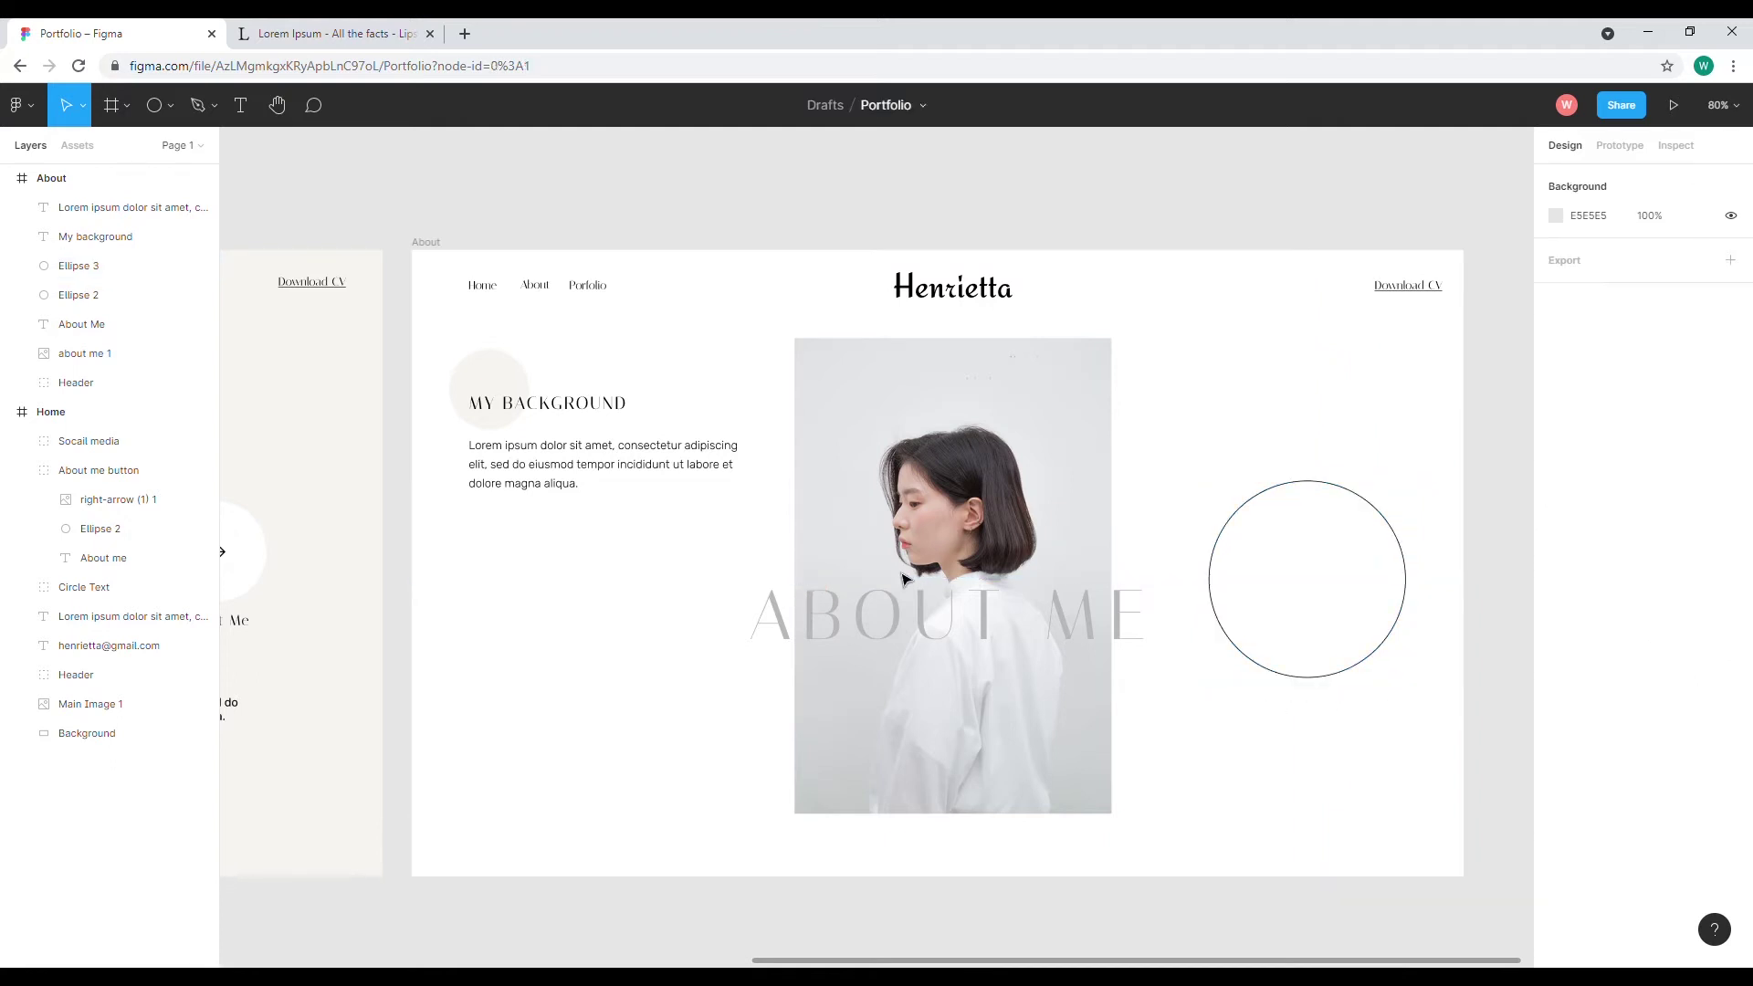
Duplicate the MY BACKGROUND heading into the circle and retype it as VIEW MY PORFOLIO.
{"action": "left_click", "coordinate": [596, 410]}
{"action": "left_click_drag", "start_coordinate": [593, 412], "coordinate": [1349, 592]}
{"action": "double_click", "coordinate": [1346, 590]}
{"action": "type", "text": "View Porfo;l"}
{"action": "key", "text": "BackSpace"}
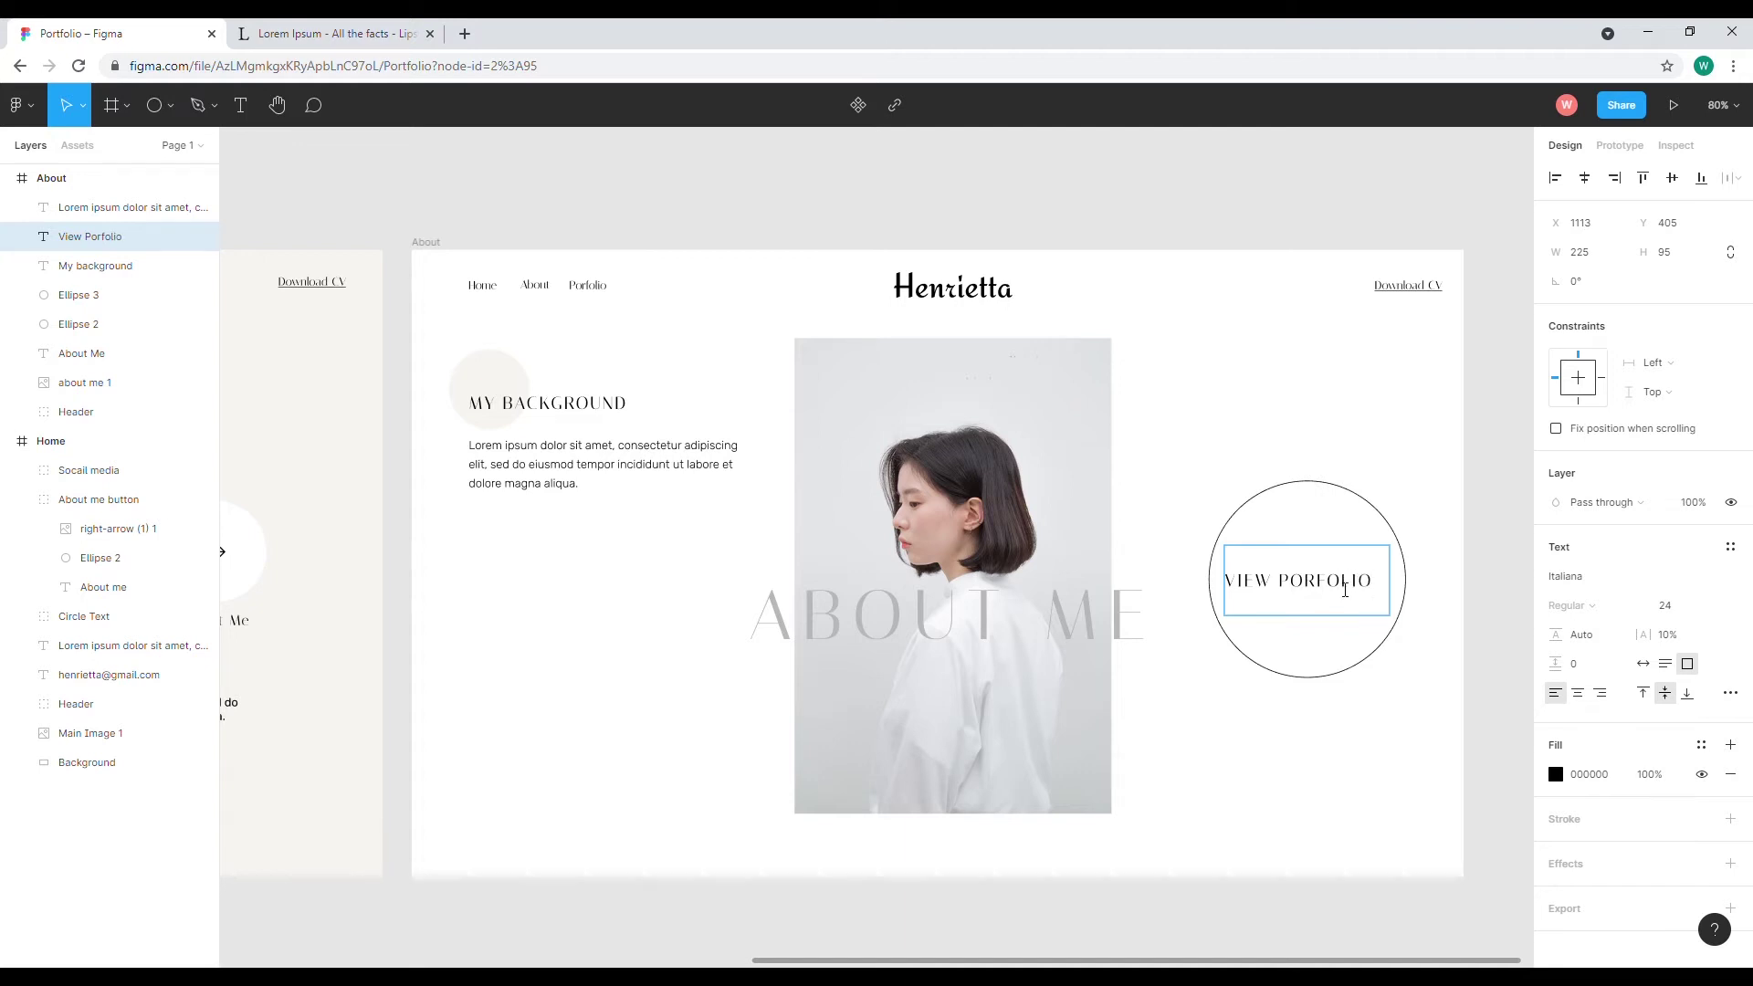
{"action": "key", "text": "ctrl+a"}
{"action": "left_click", "coordinate": [1274, 580]}
{"action": "type", "text": "My"}
Set the circle label to font size 20 with 0% letter spacing.
{"action": "key", "text": "ctrl+a"}
{"action": "left_click", "coordinate": [1716, 609]}
{"action": "left_click", "coordinate": [1709, 608]}
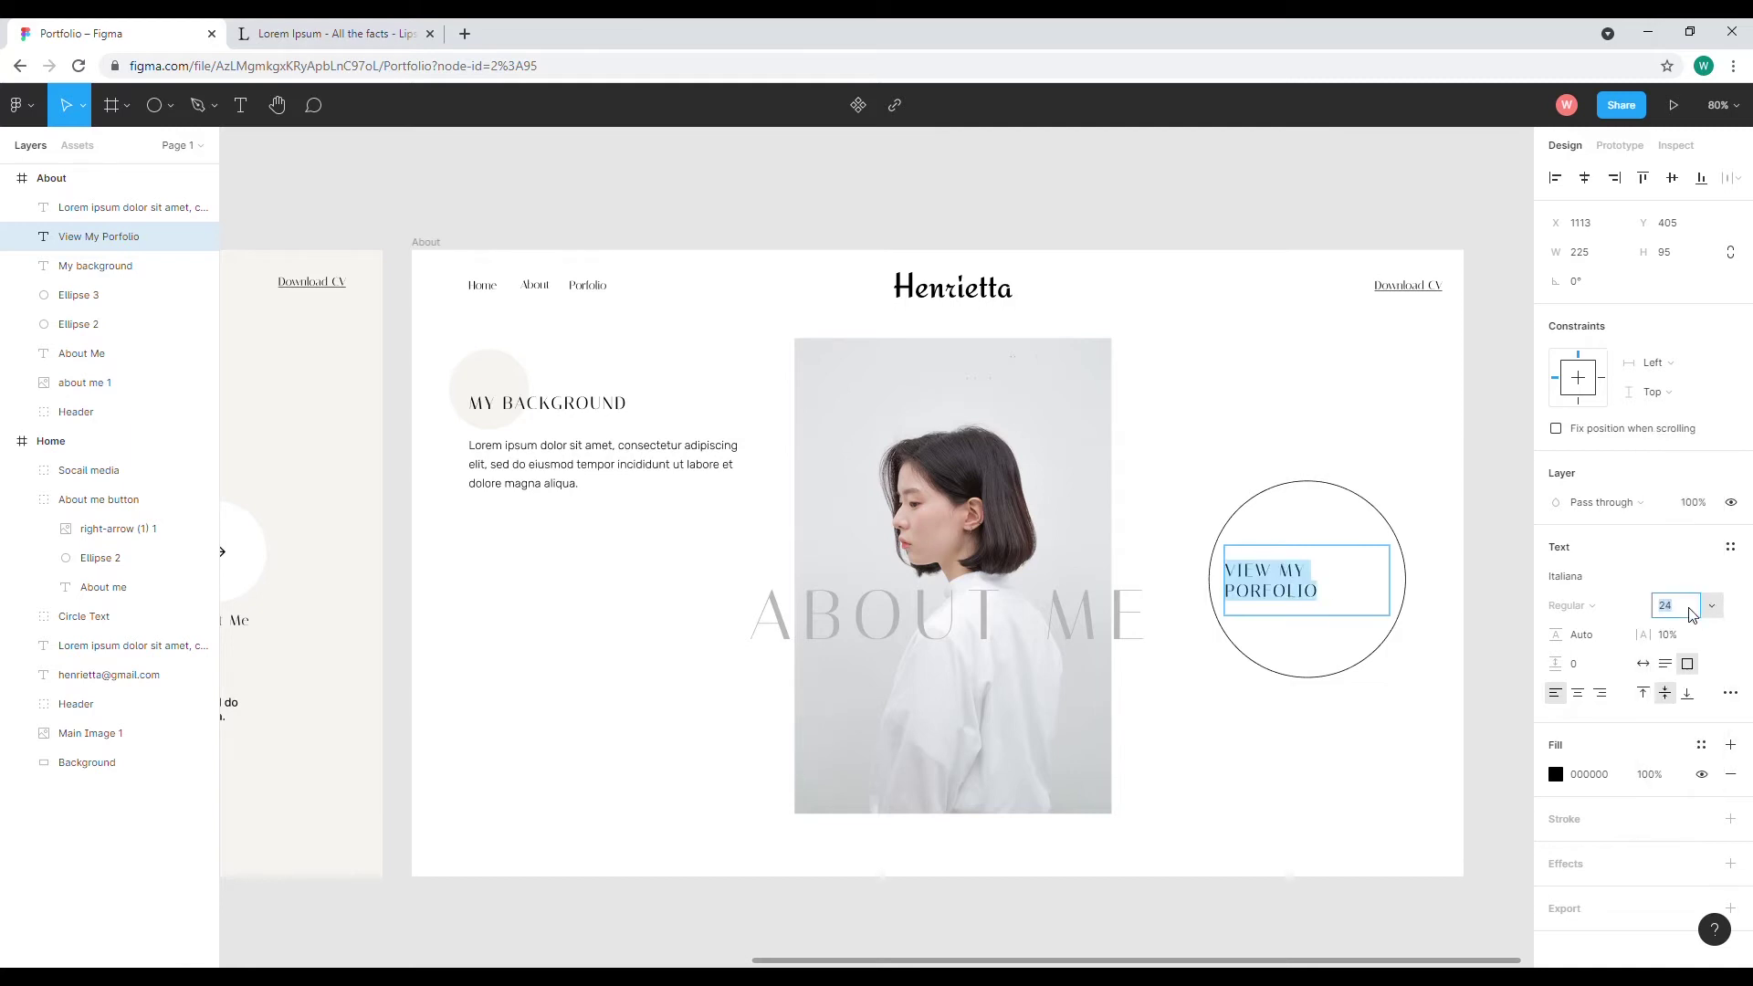
{"action": "type", "text": "20"}
{"action": "key", "text": "Return"}
{"action": "left_click", "coordinate": [1666, 634]}
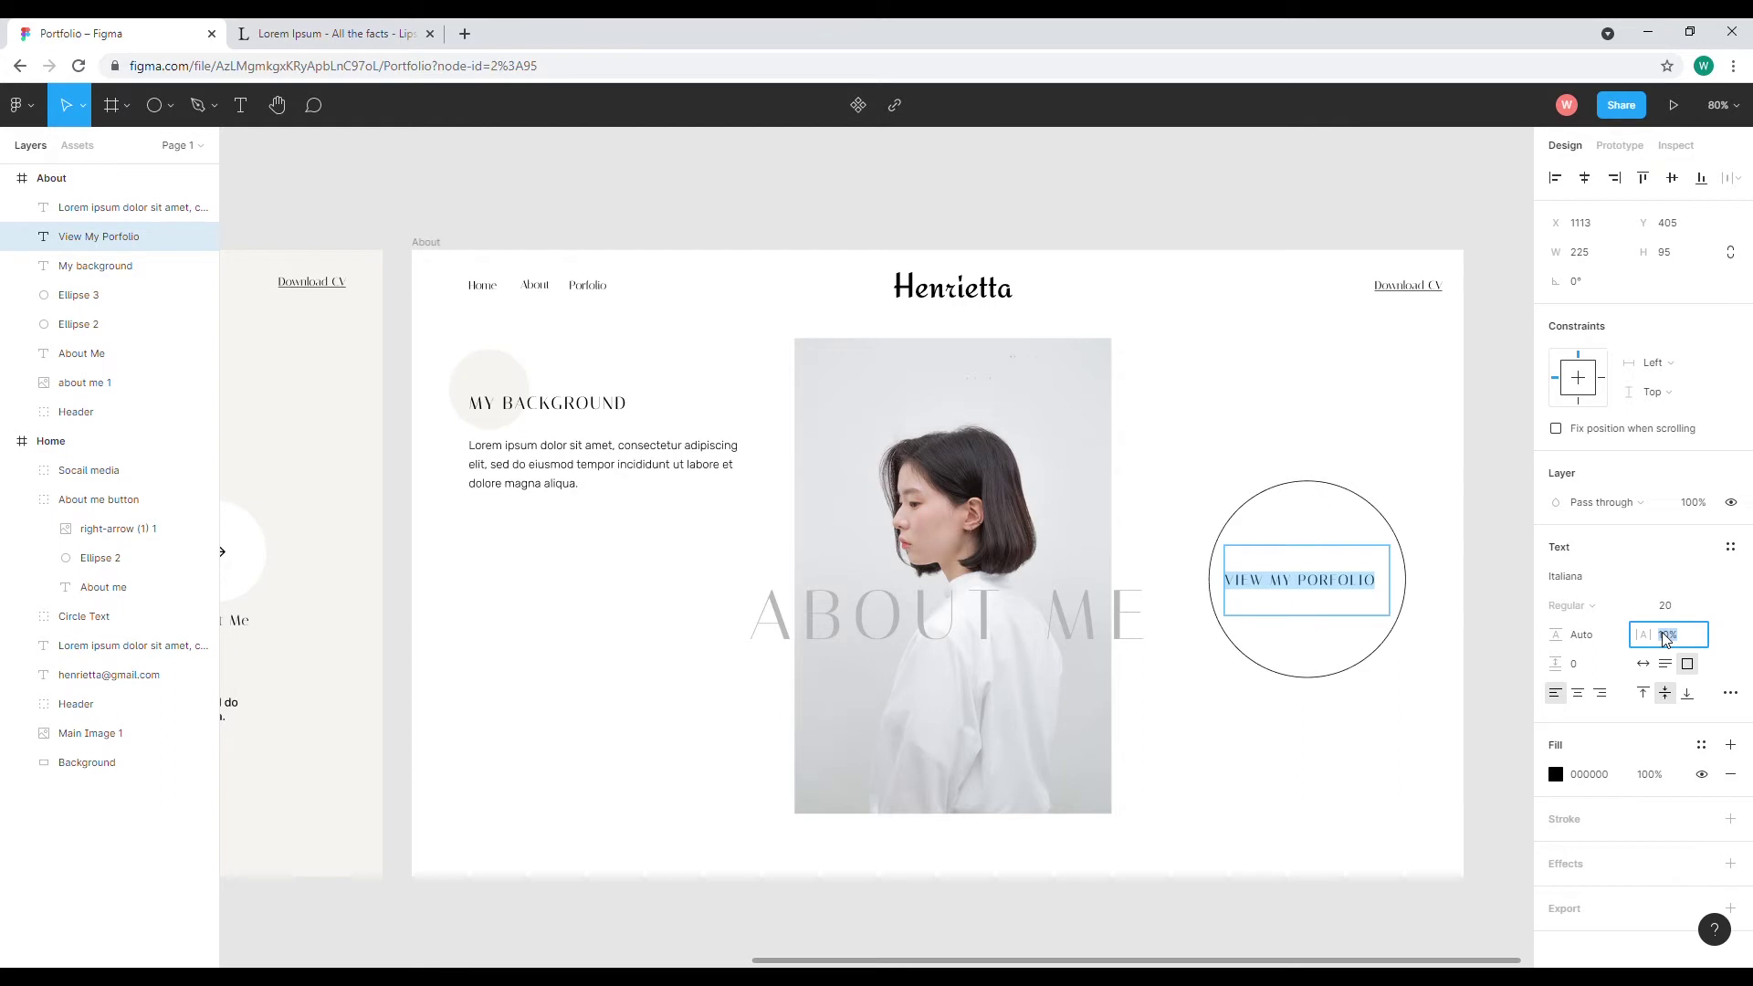
{"action": "type", "text": "0"}
{"action": "key", "text": "Return"}
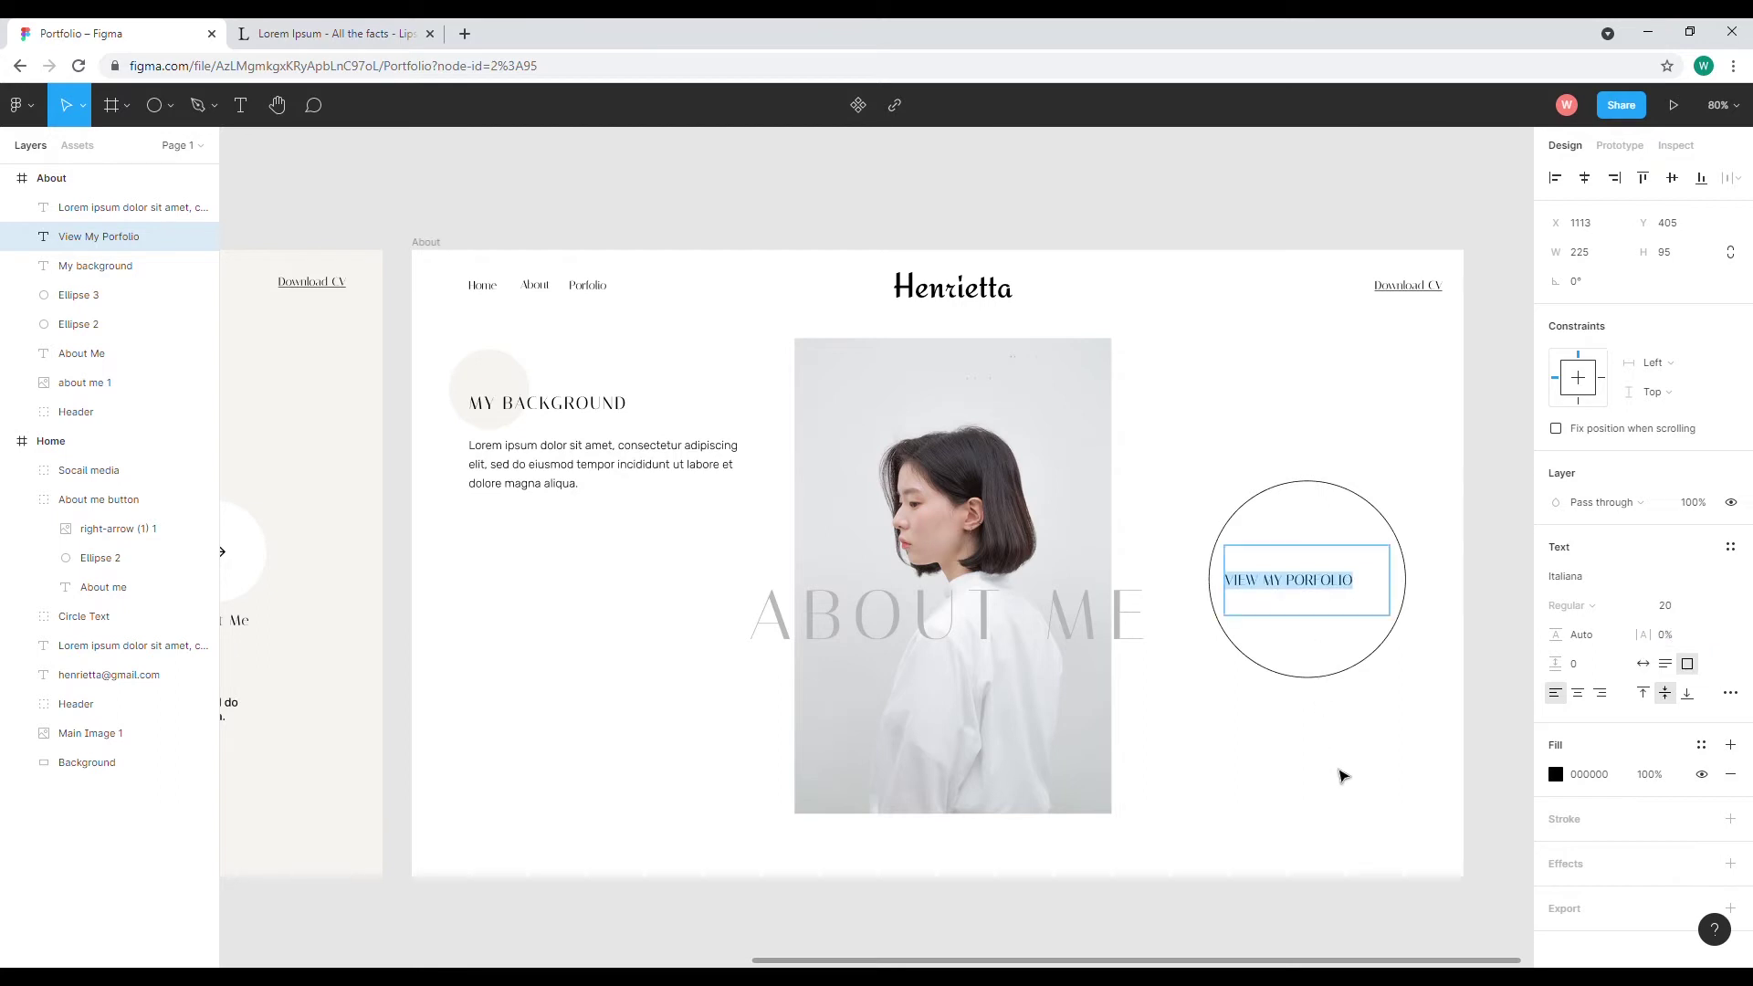
Centre-align the label, centre it in the circle, and underline it via Type details.
{"action": "key", "text": "Escape"}
{"action": "left_click", "coordinate": [1577, 693]}
{"action": "left_click_drag", "start_coordinate": [1323, 590], "coordinate": [1326, 592]}
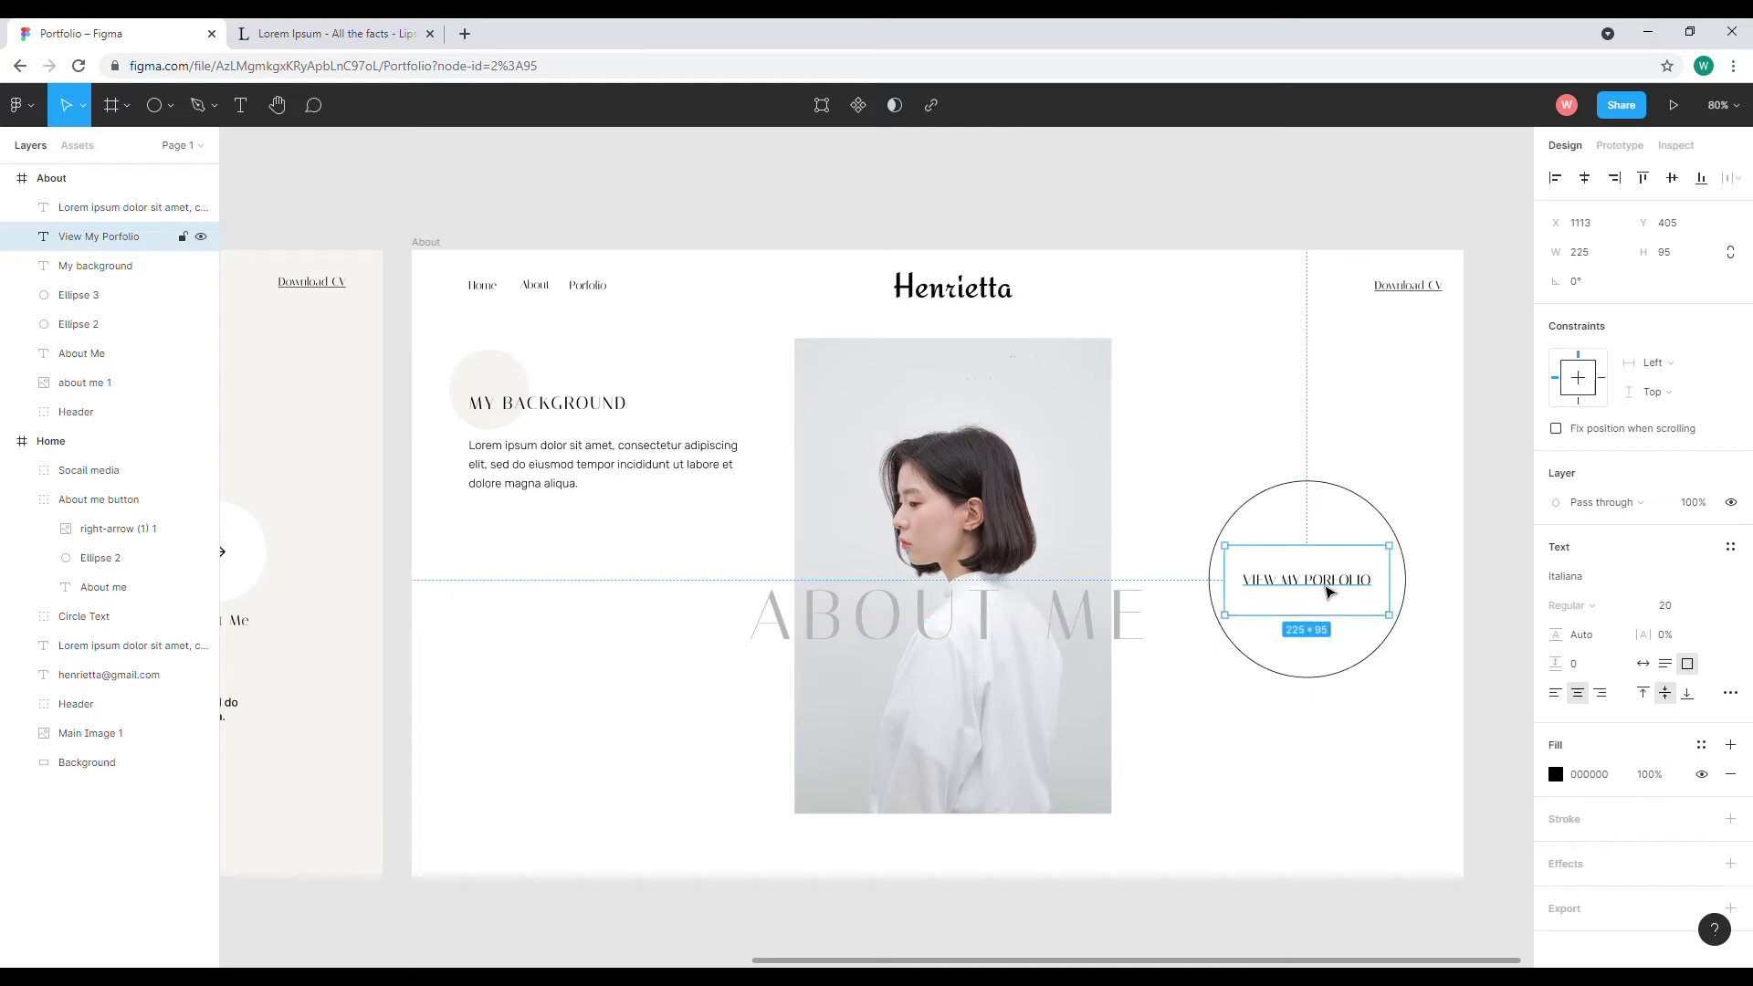
{"action": "left_click", "coordinate": [1729, 693]}
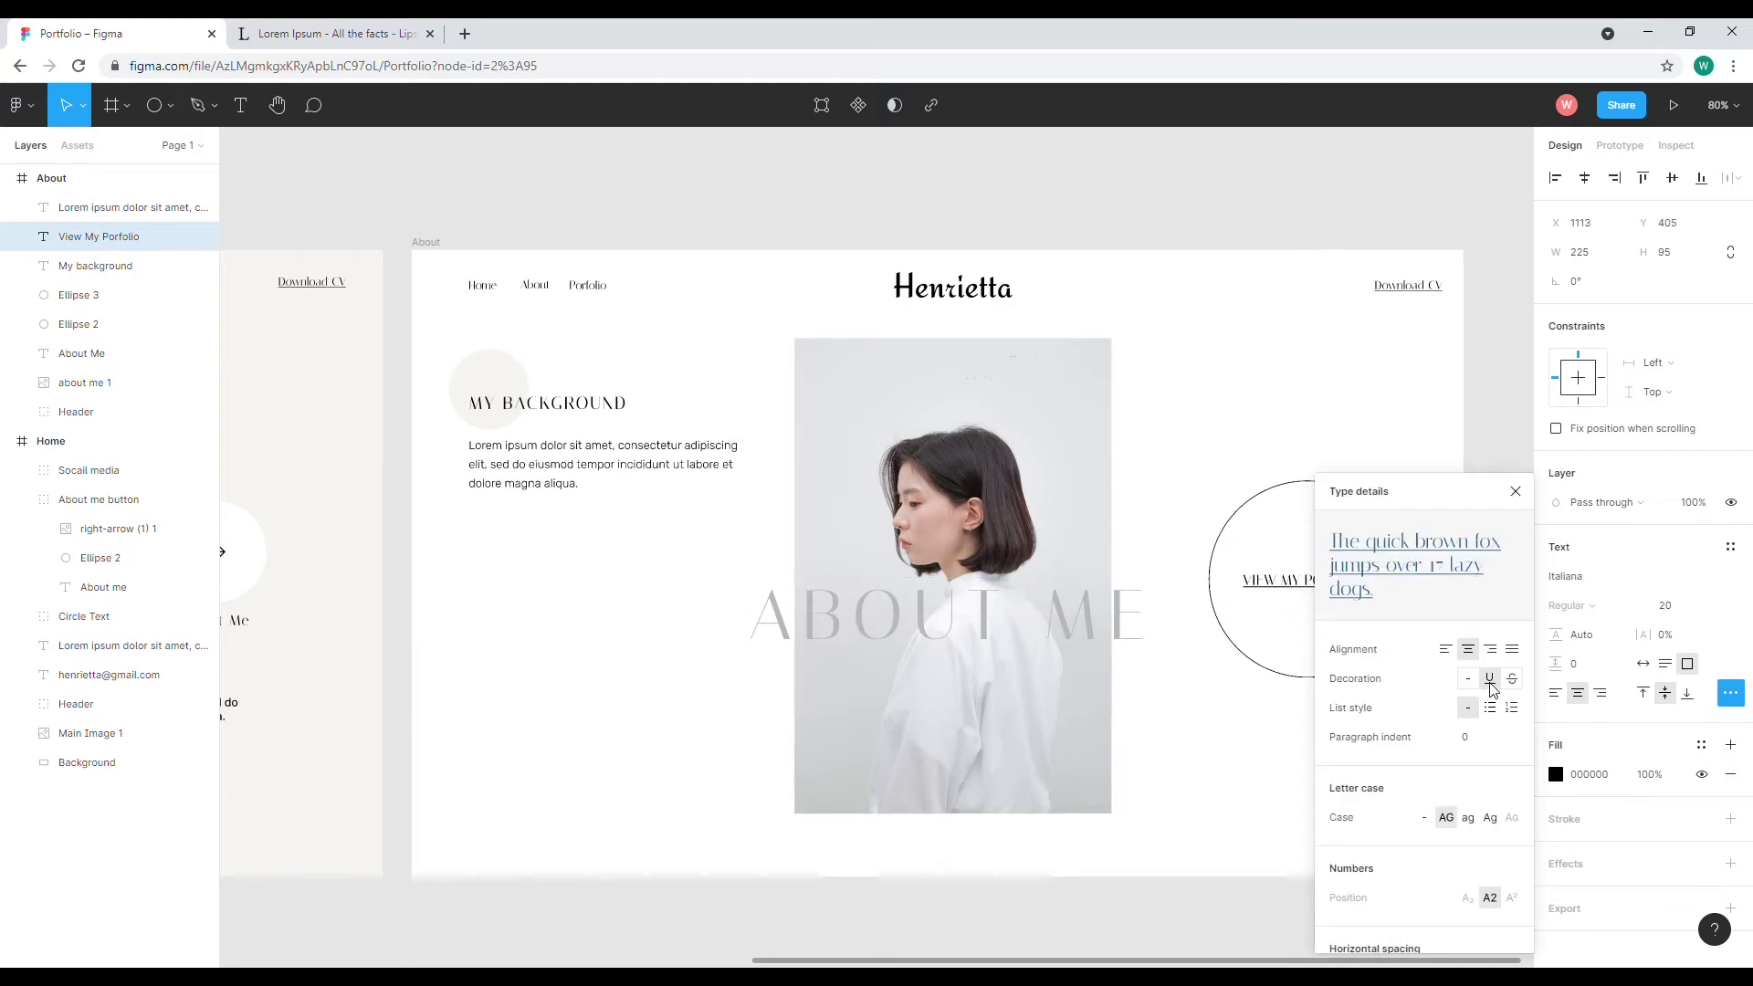
{"action": "left_click", "coordinate": [1294, 754]}
{"action": "left_click", "coordinate": [1314, 583]}
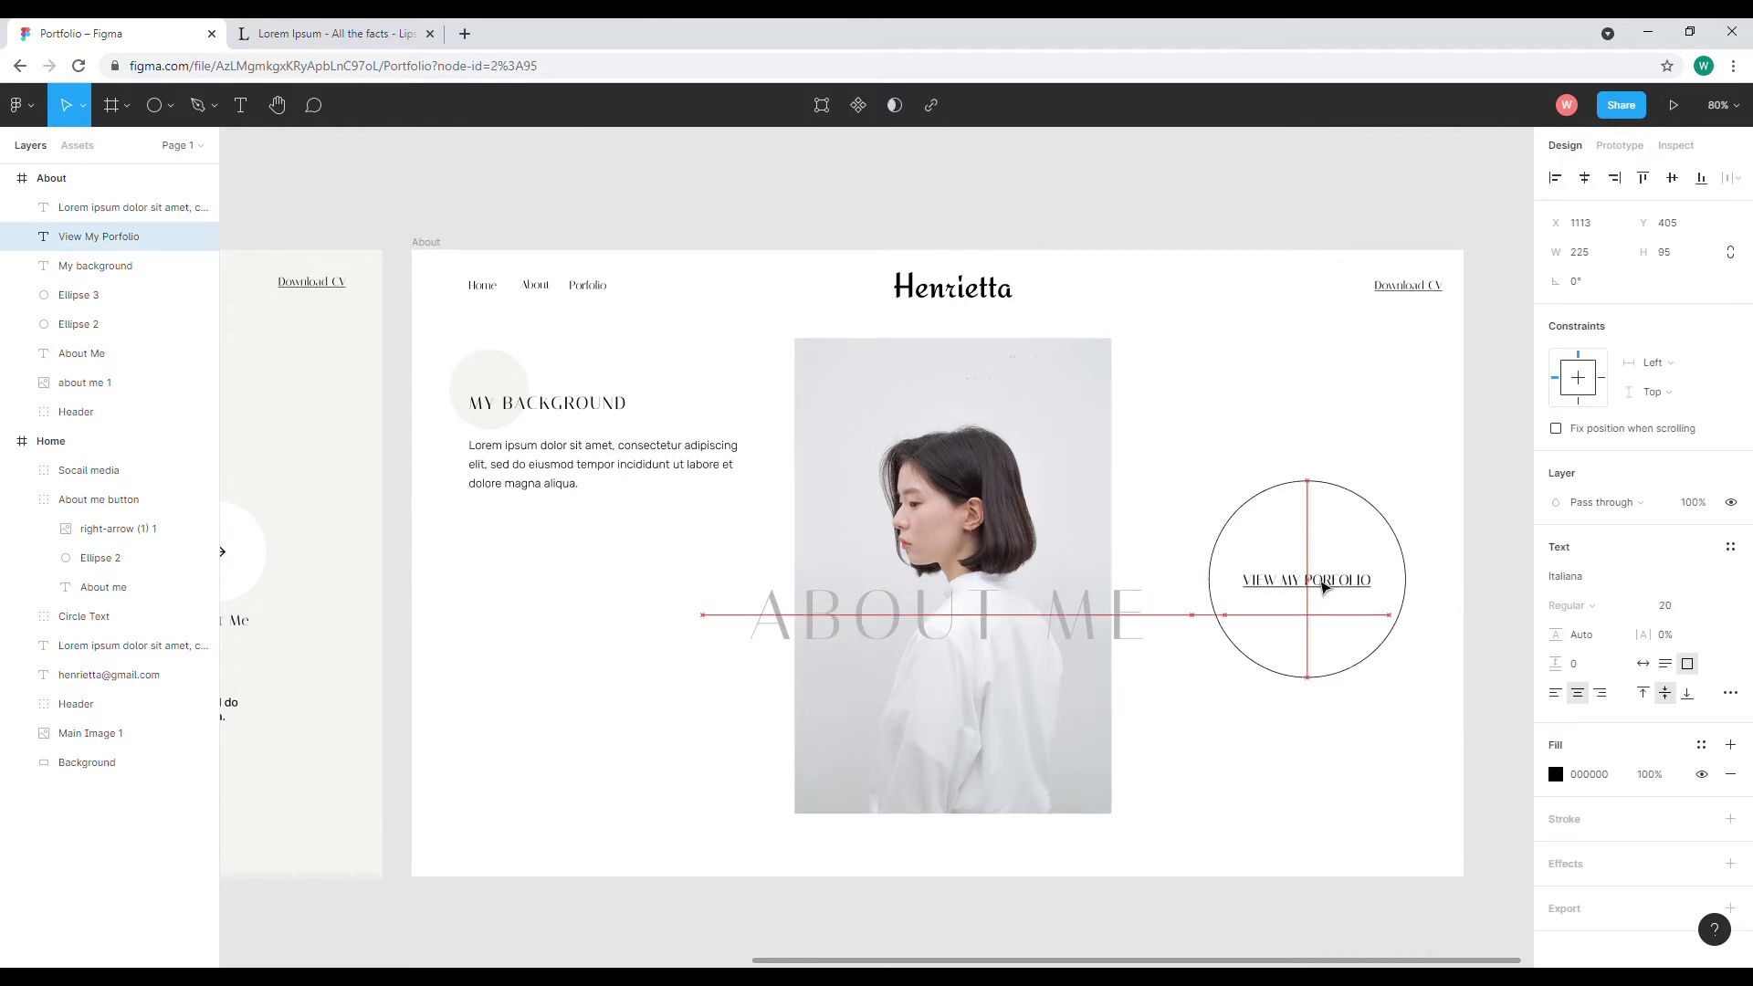
{"action": "left_click", "coordinate": [1234, 402]}
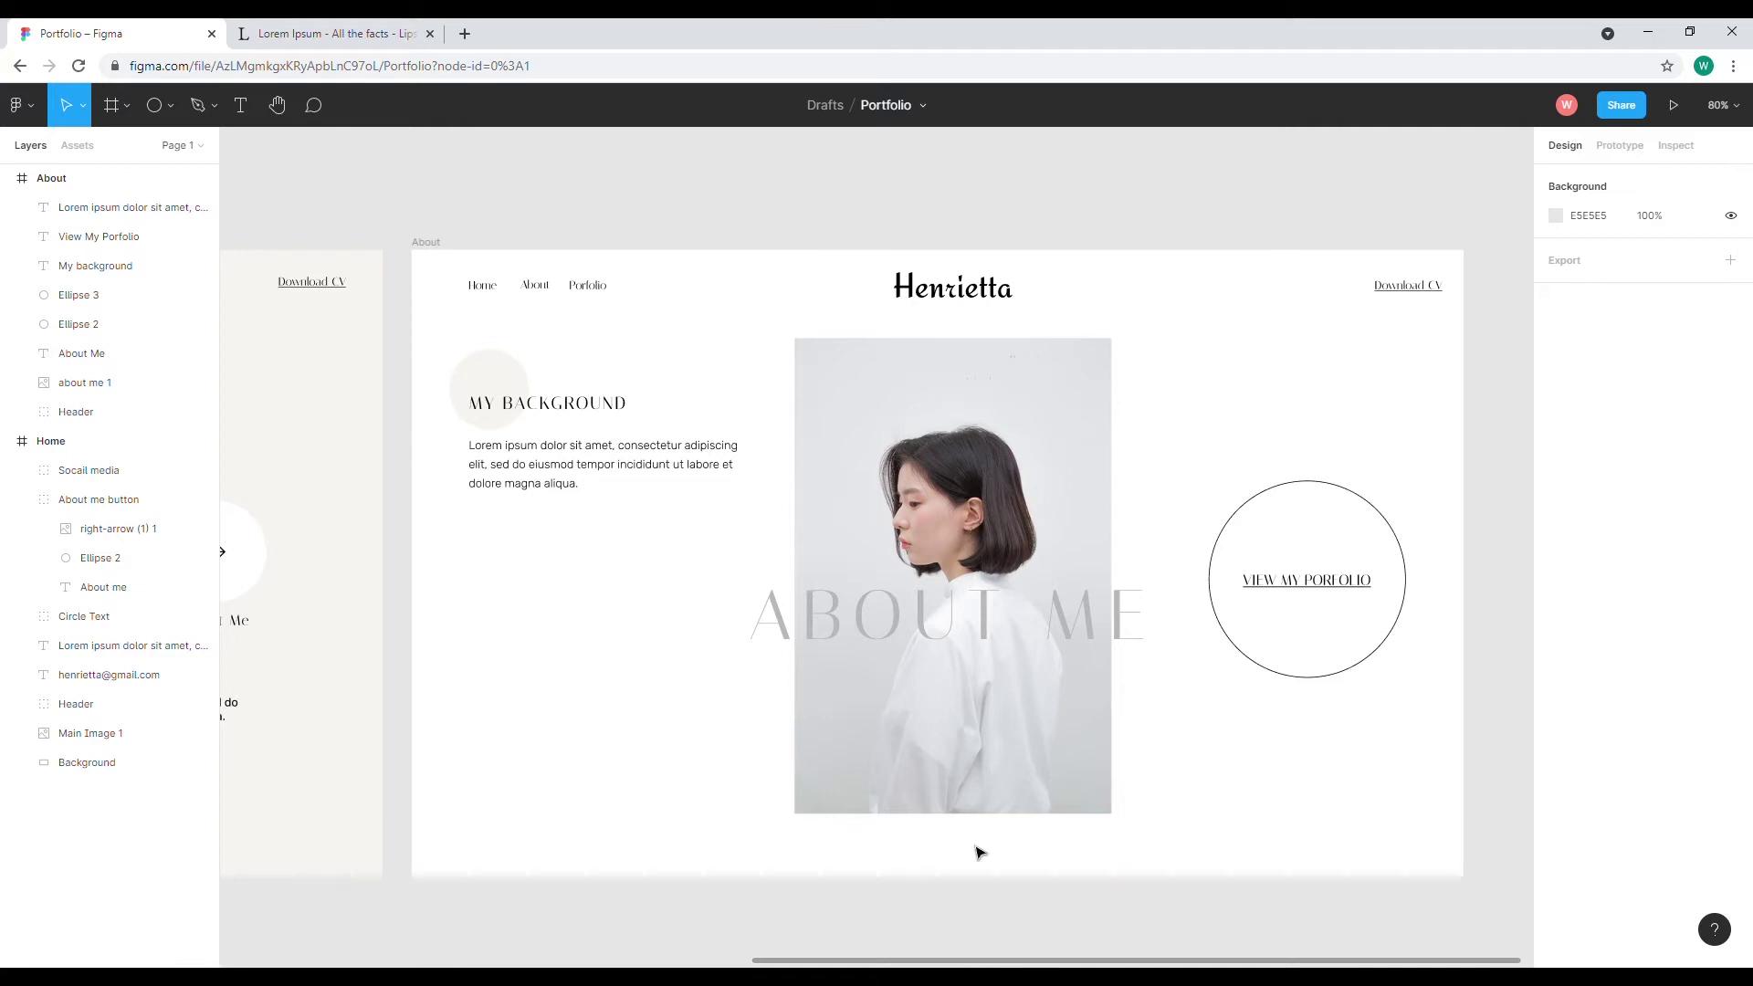
Group the Home email text and social icons and name the group Footer.
{"action": "left_click_drag", "start_coordinate": [828, 959], "coordinate": [320, 960]}
{"action": "left_click", "coordinate": [374, 849]}
{"action": "left_click", "coordinate": [783, 855], "text": "shift"}
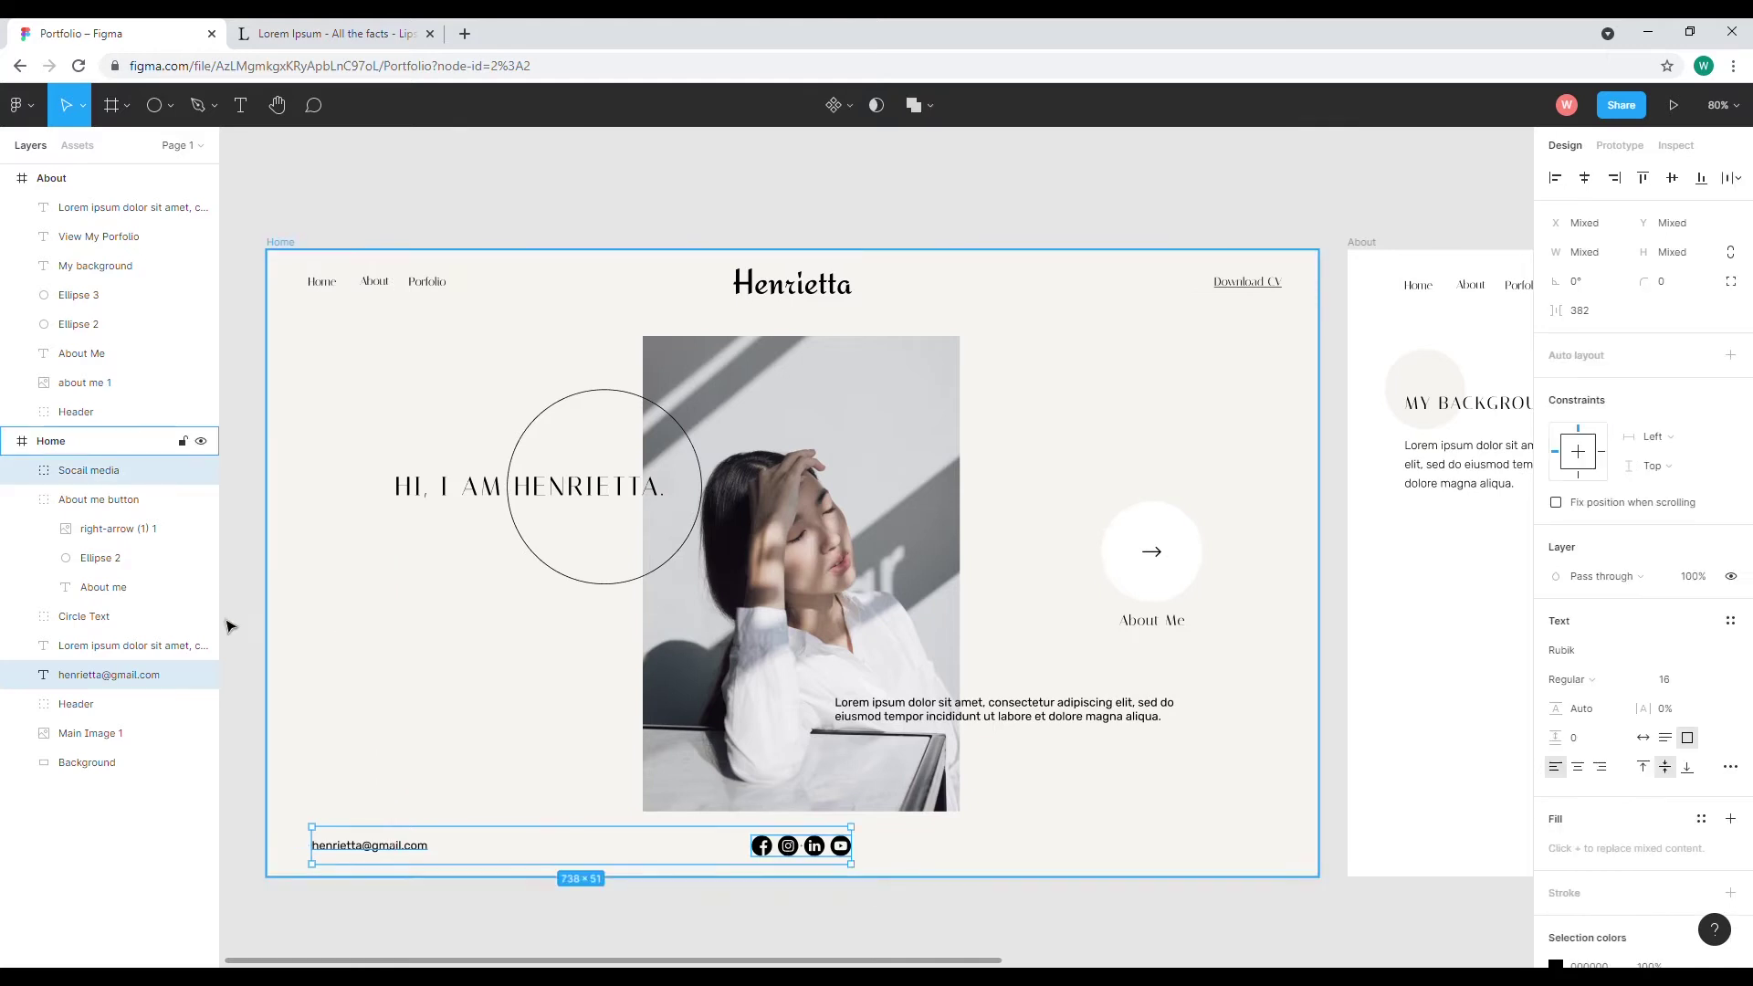
{"action": "right_click", "coordinate": [86, 475]}
{"action": "left_click", "coordinate": [119, 579]}
{"action": "double_click", "coordinate": [82, 473]}
{"action": "type", "text": "Footer"}
{"action": "key", "text": "Return"}
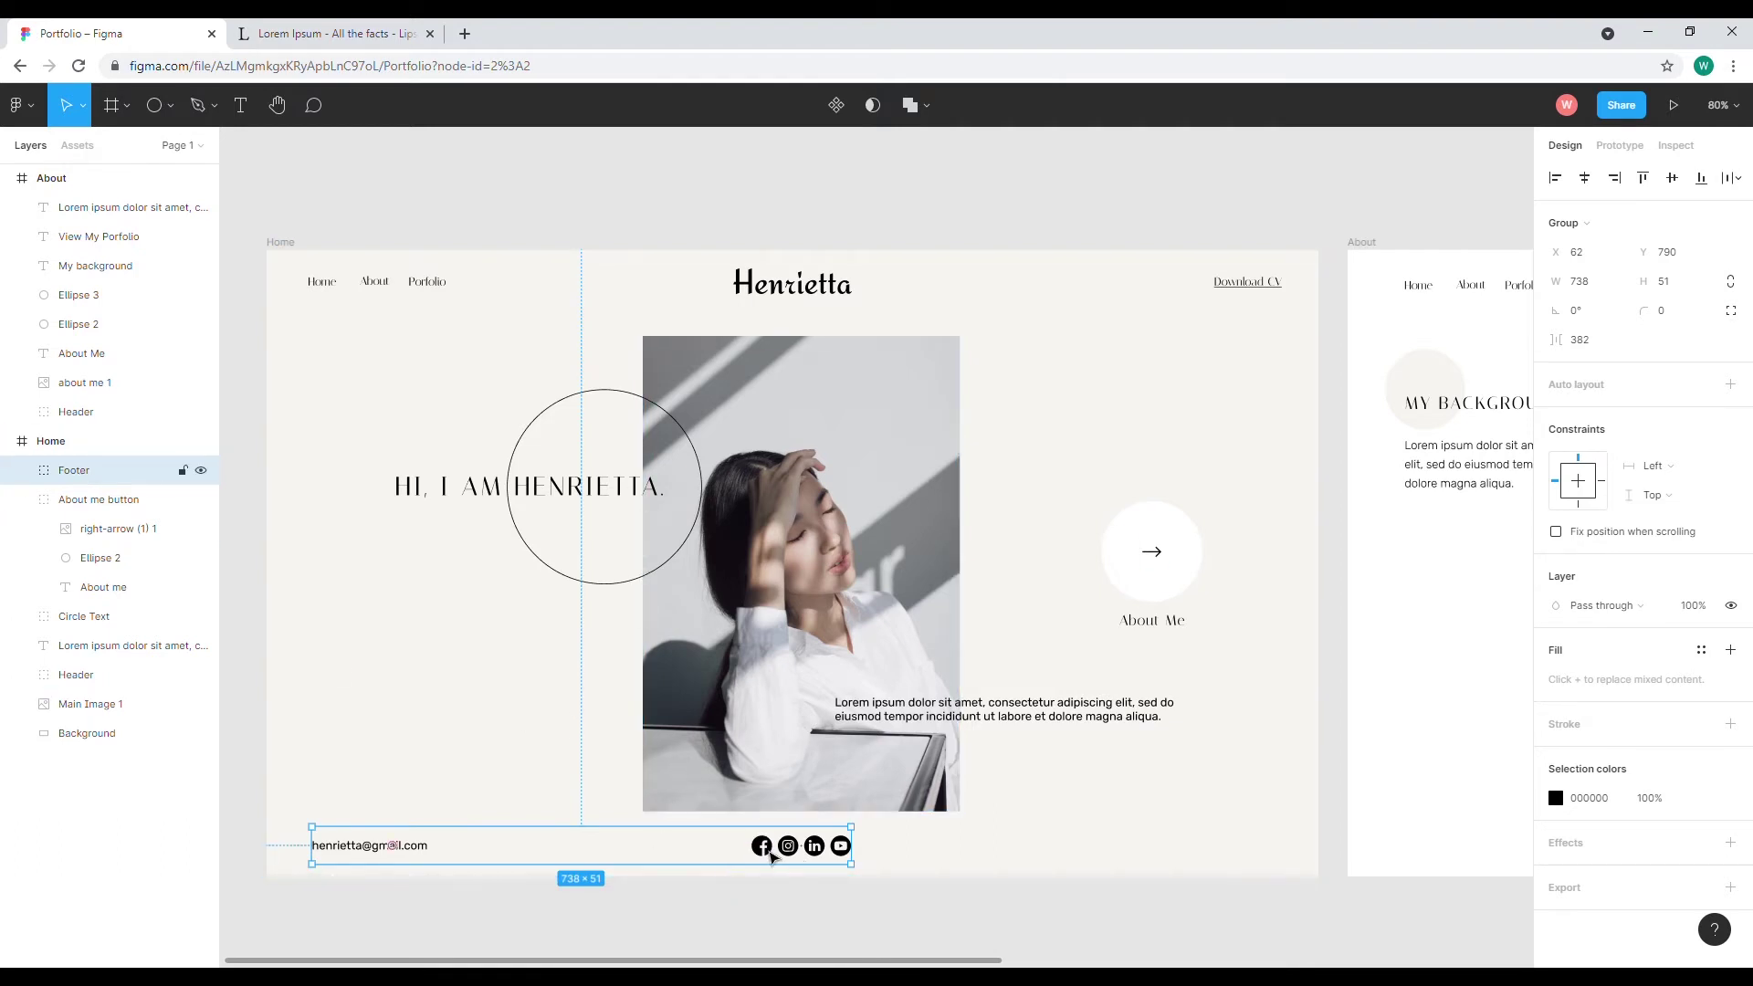
Paste a copy of the Footer into the About frame.
{"action": "key", "text": "ctrl+v"}
{"action": "left_click_drag", "start_coordinate": [841, 847], "coordinate": [1274, 844]}
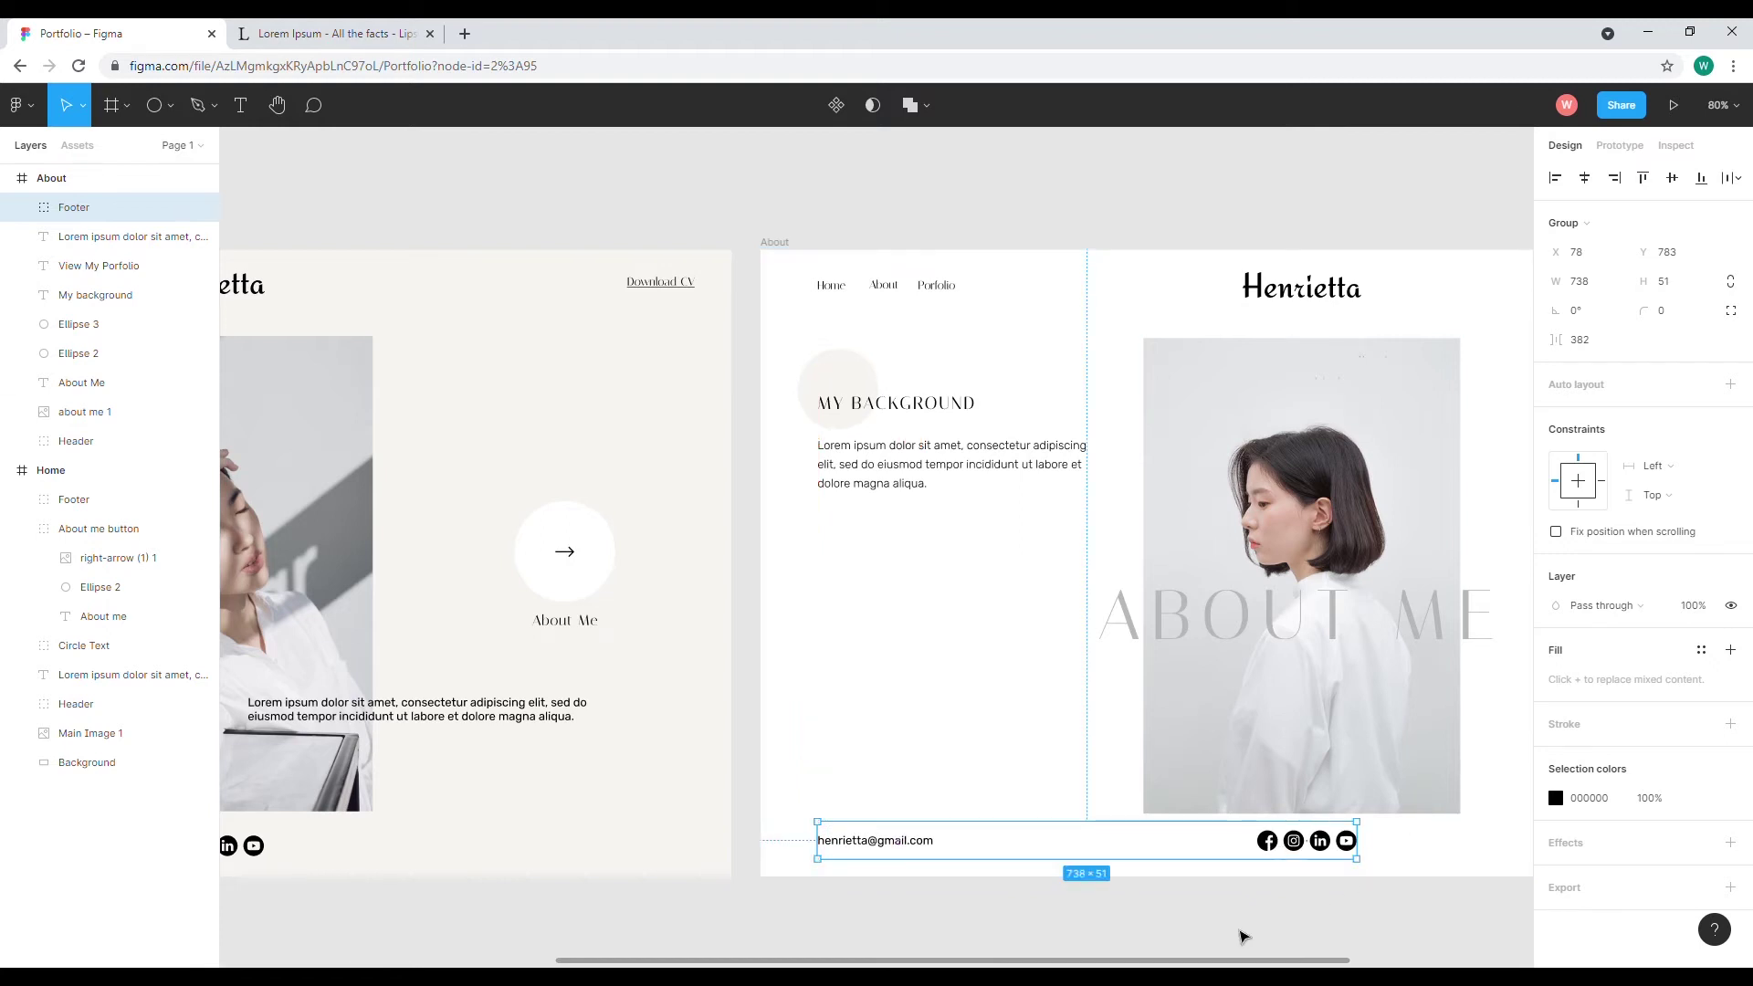
{"action": "left_click_drag", "start_coordinate": [1247, 960], "coordinate": [1331, 960]}
{"action": "left_click", "coordinate": [1168, 890]}
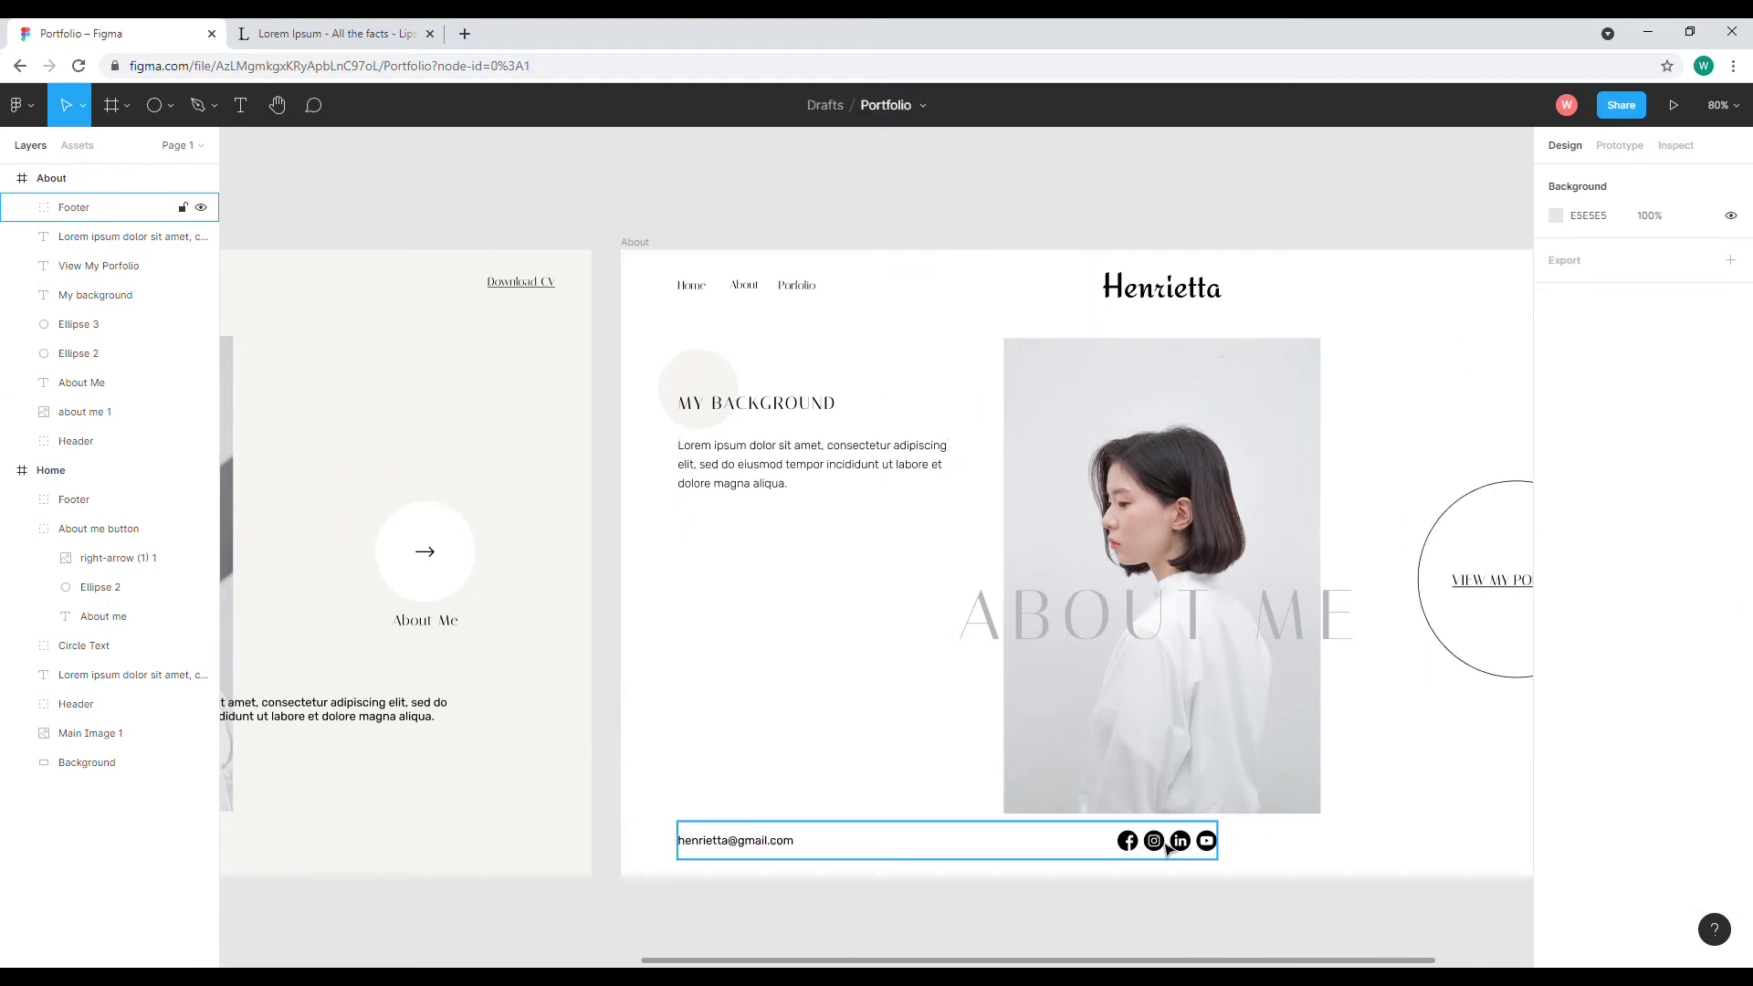
Lower the Footer copy to the bottom of the About frame.
{"action": "left_click", "coordinate": [1187, 845]}
{"action": "left_click", "coordinate": [1193, 844]}
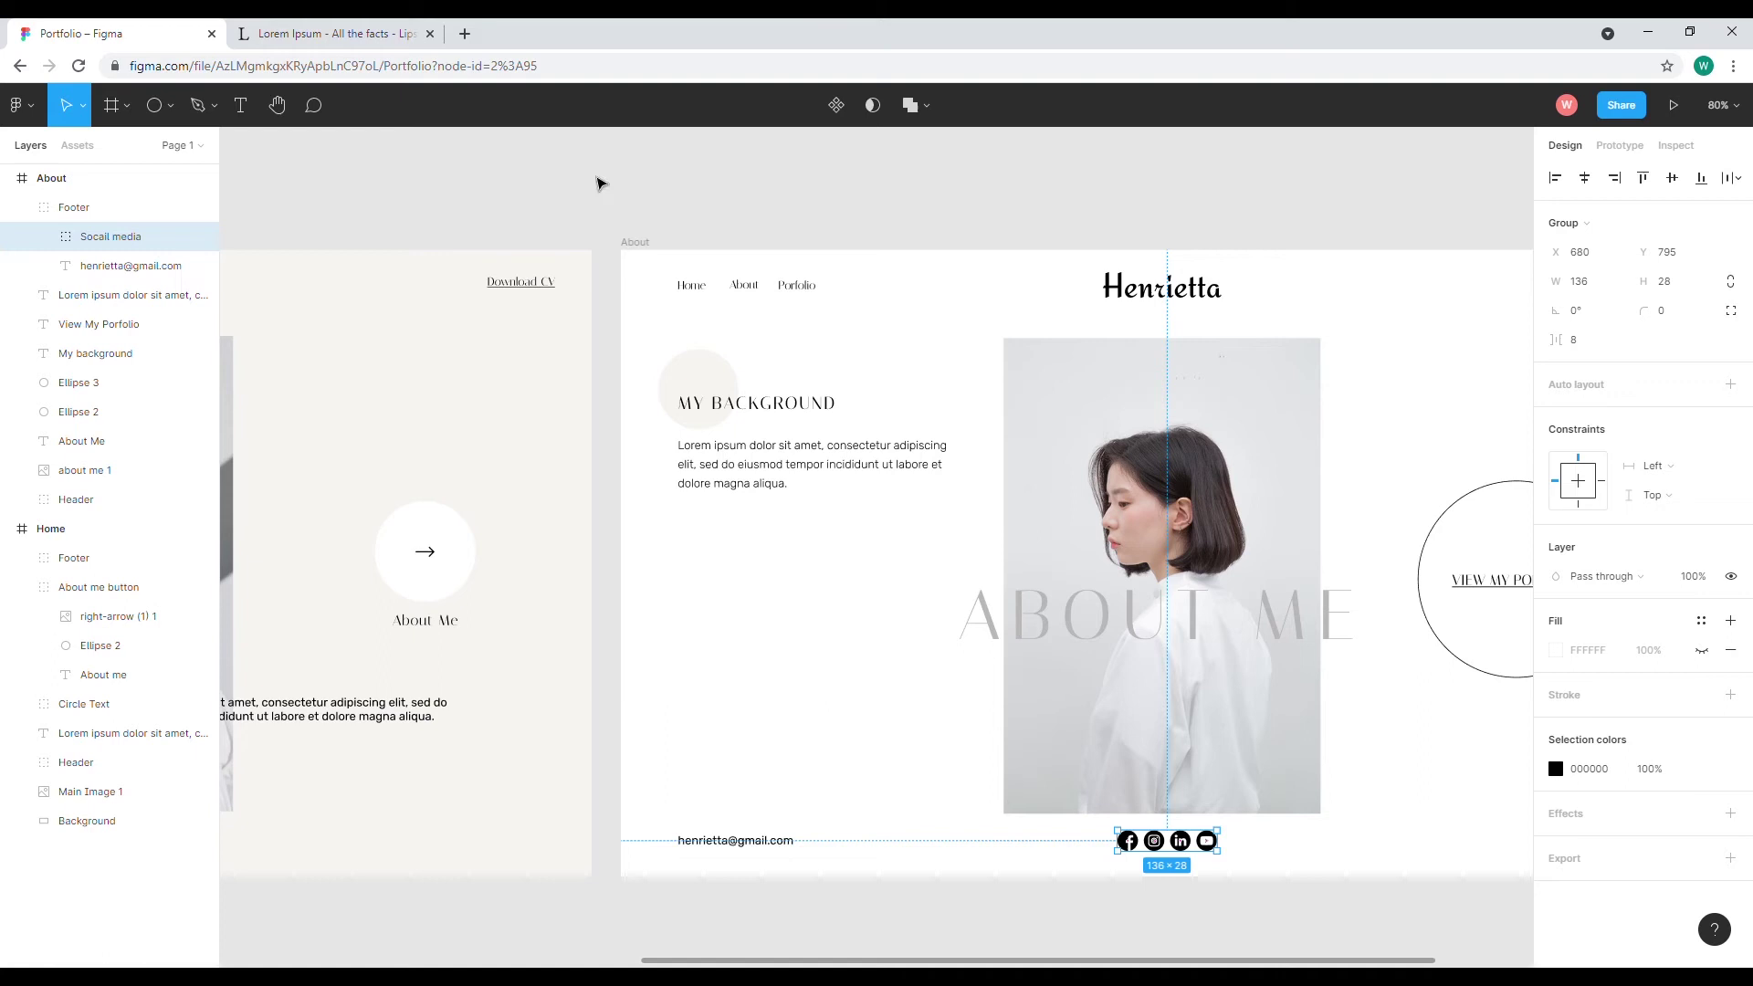
{"action": "left_click", "coordinate": [736, 848]}
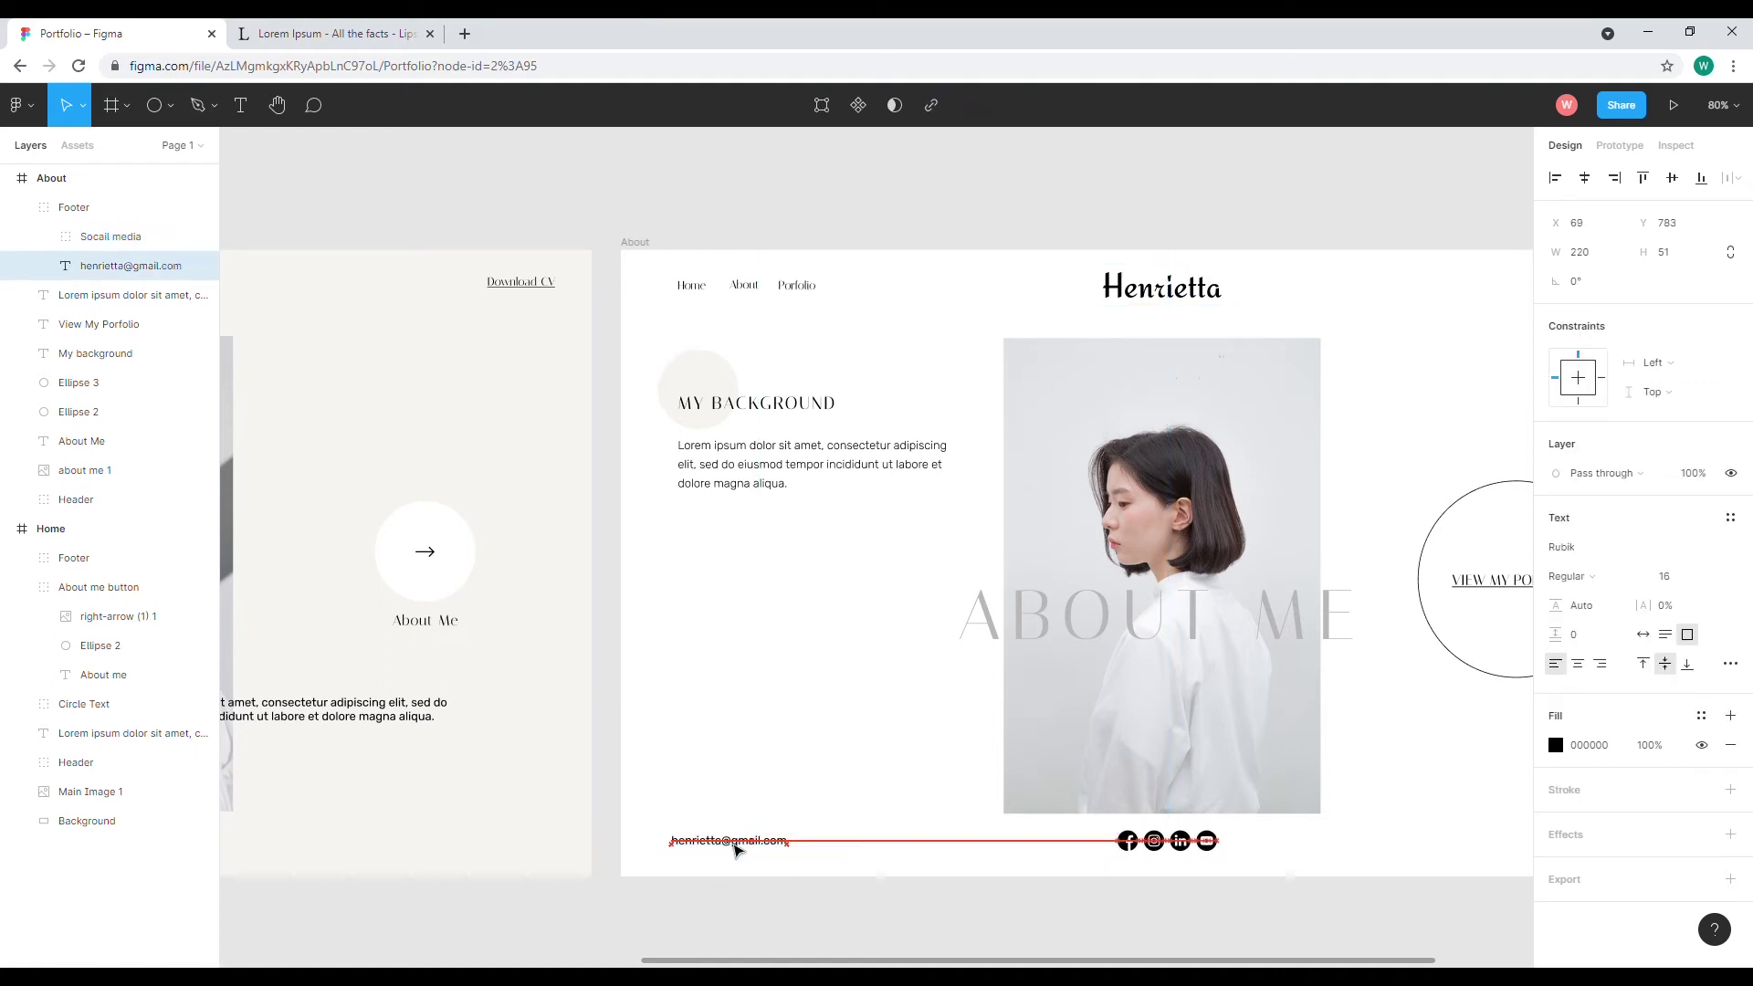
{"action": "left_click", "coordinate": [1152, 839]}
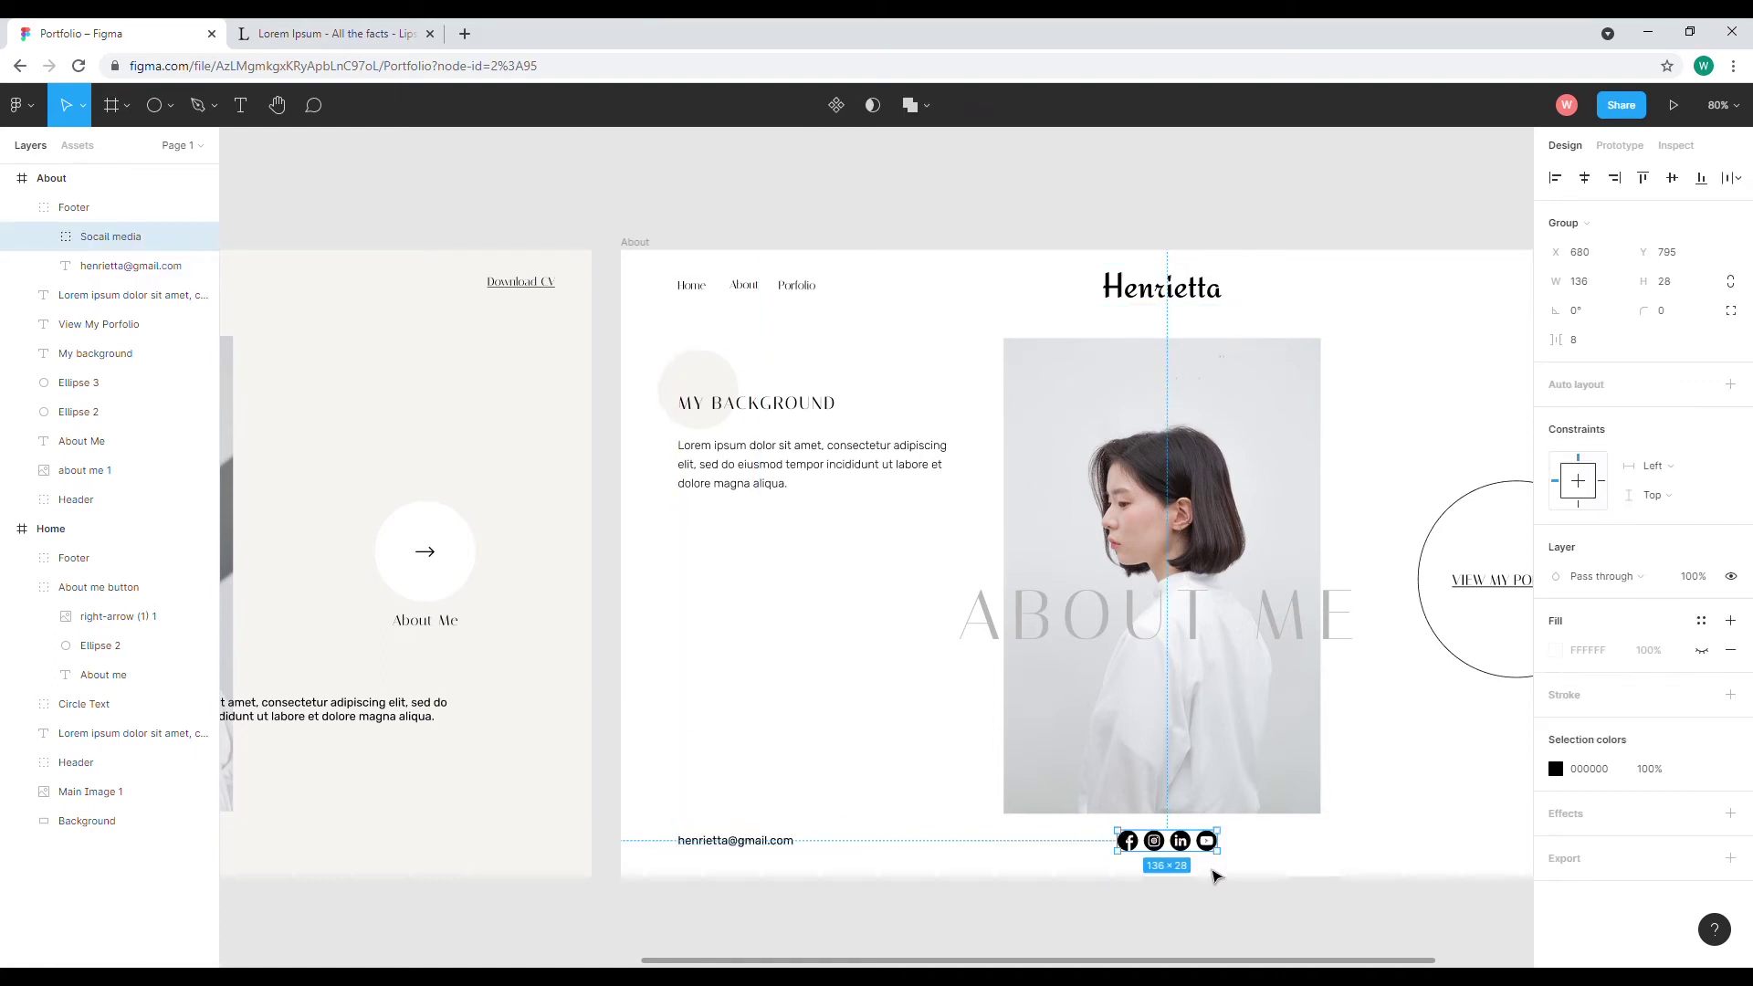
{"action": "left_click", "coordinate": [1213, 904]}
{"action": "left_click", "coordinate": [1178, 851]}
{"action": "left_click_drag", "start_coordinate": [1178, 850], "coordinate": [1170, 859]}
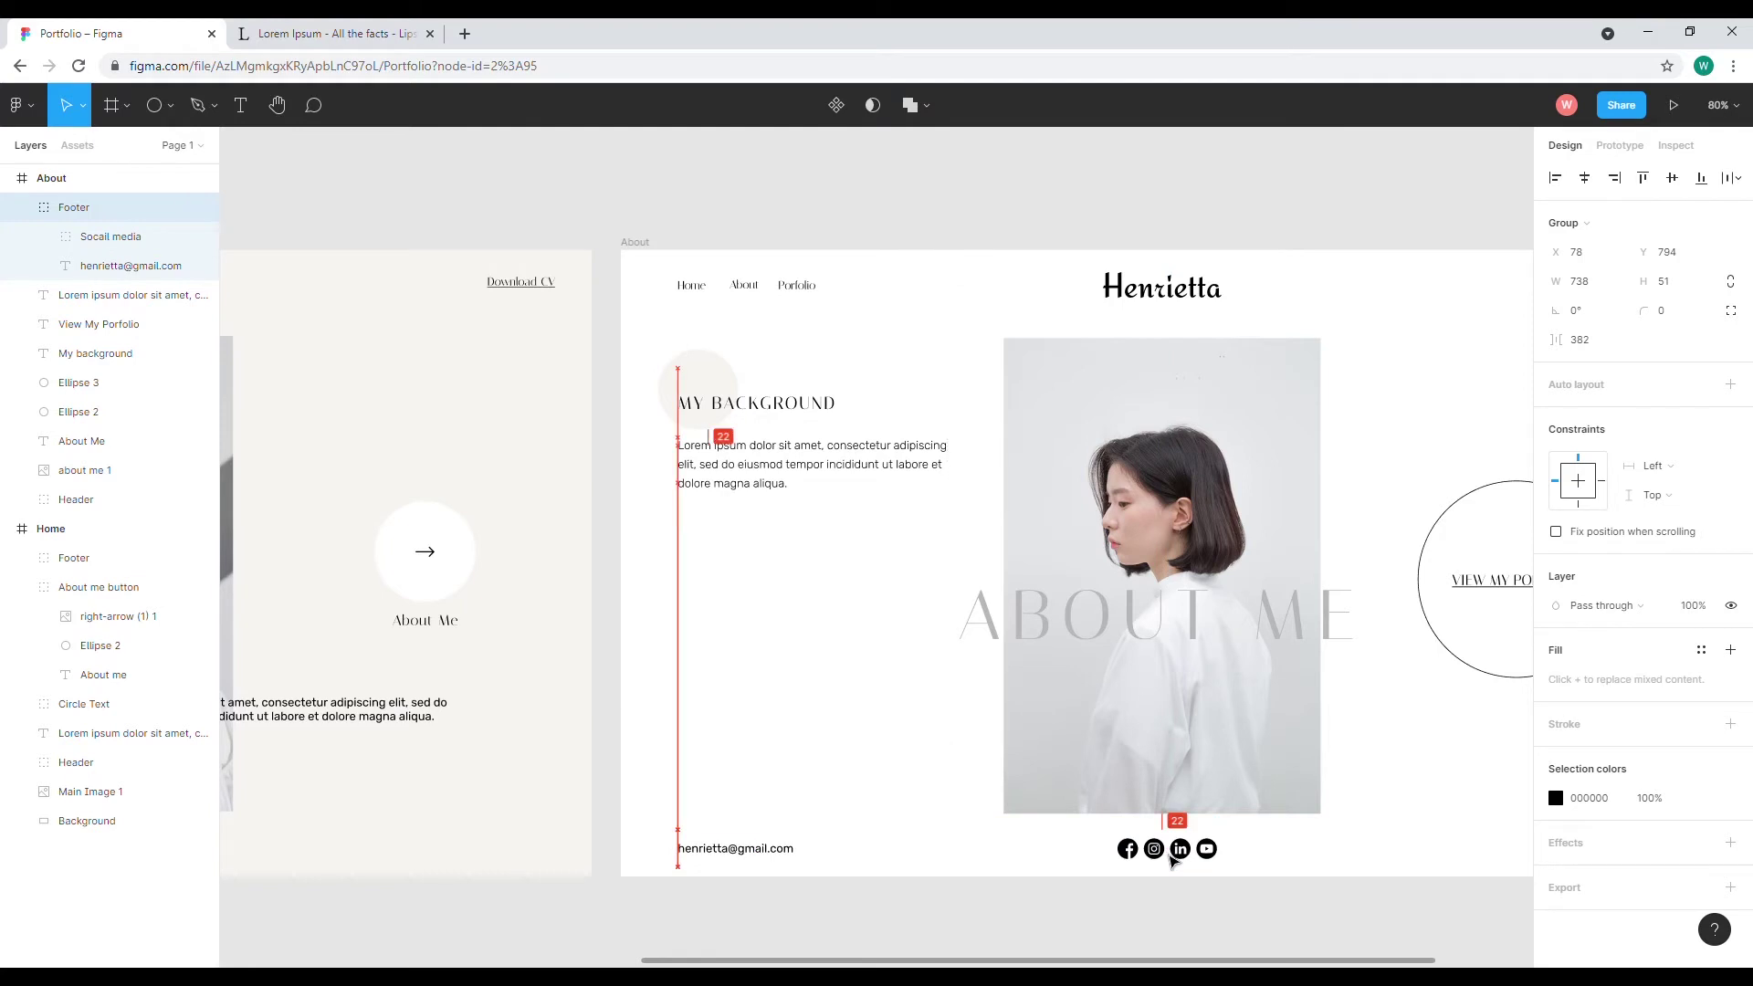
{"action": "left_click", "coordinate": [1114, 933]}
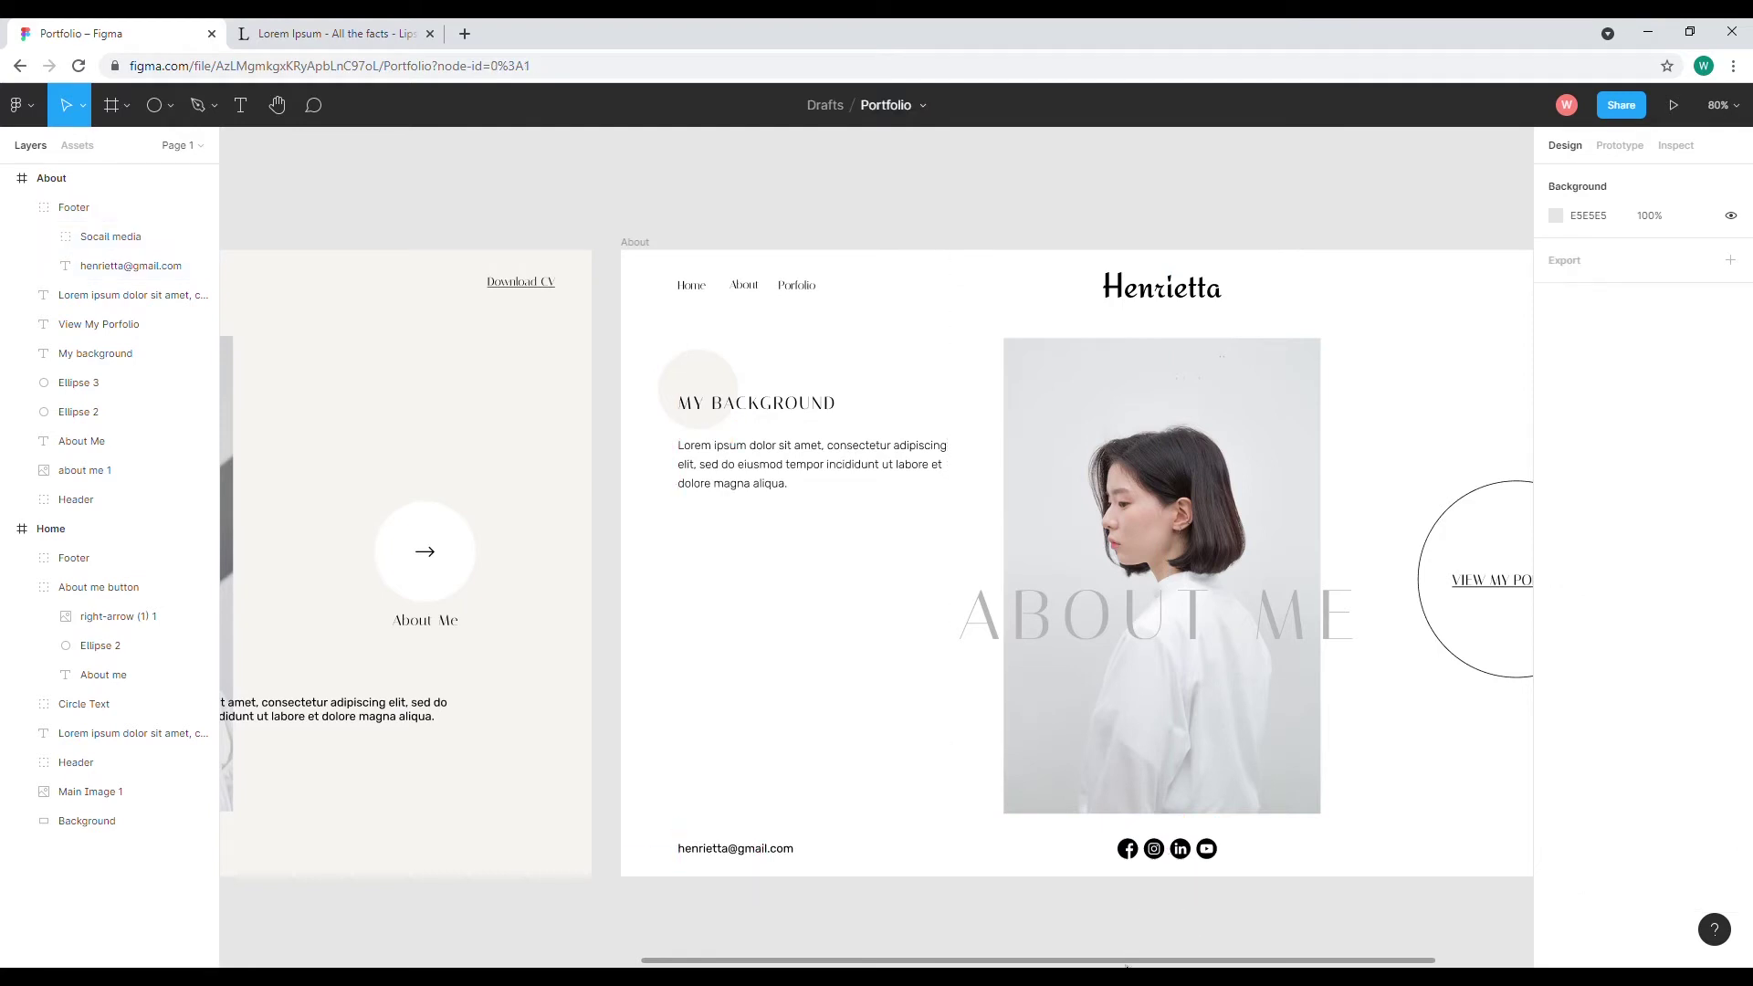
{"action": "key", "text": "minus"}
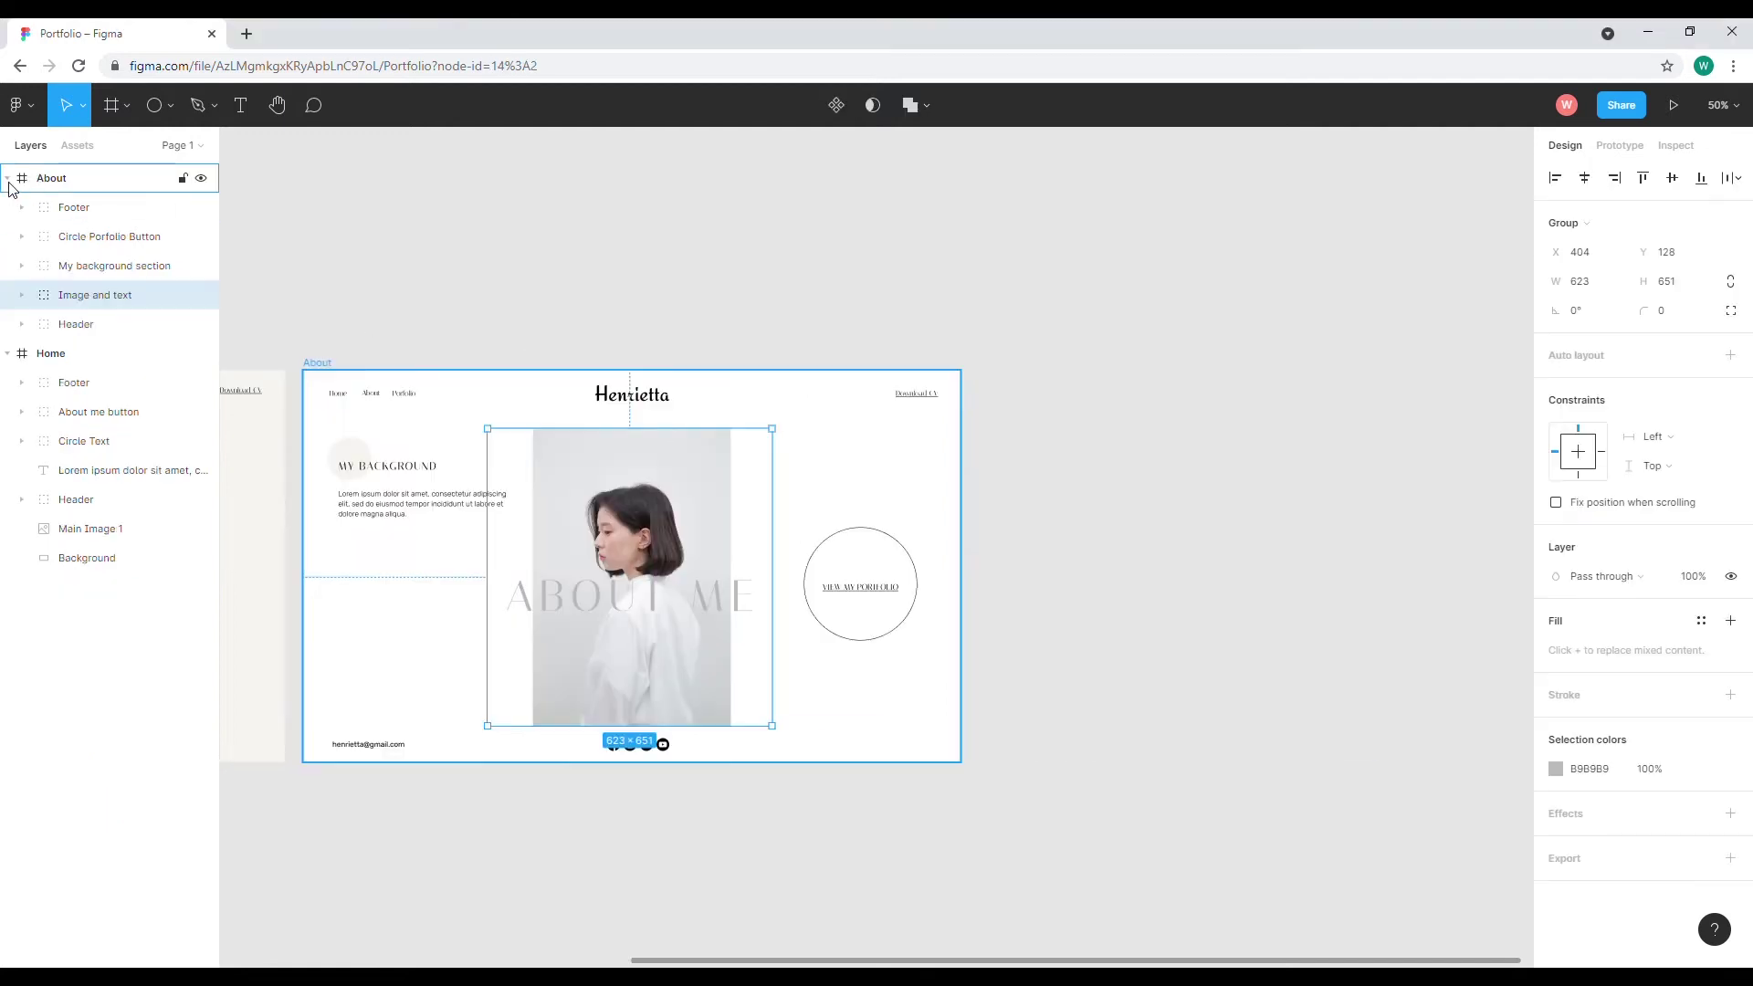
Add a Desktop-preset frame beside About and trim its height to 858.
{"action": "left_click", "coordinate": [7, 178]}
{"action": "left_click", "coordinate": [7, 207]}
{"action": "left_click", "coordinate": [66, 182]}
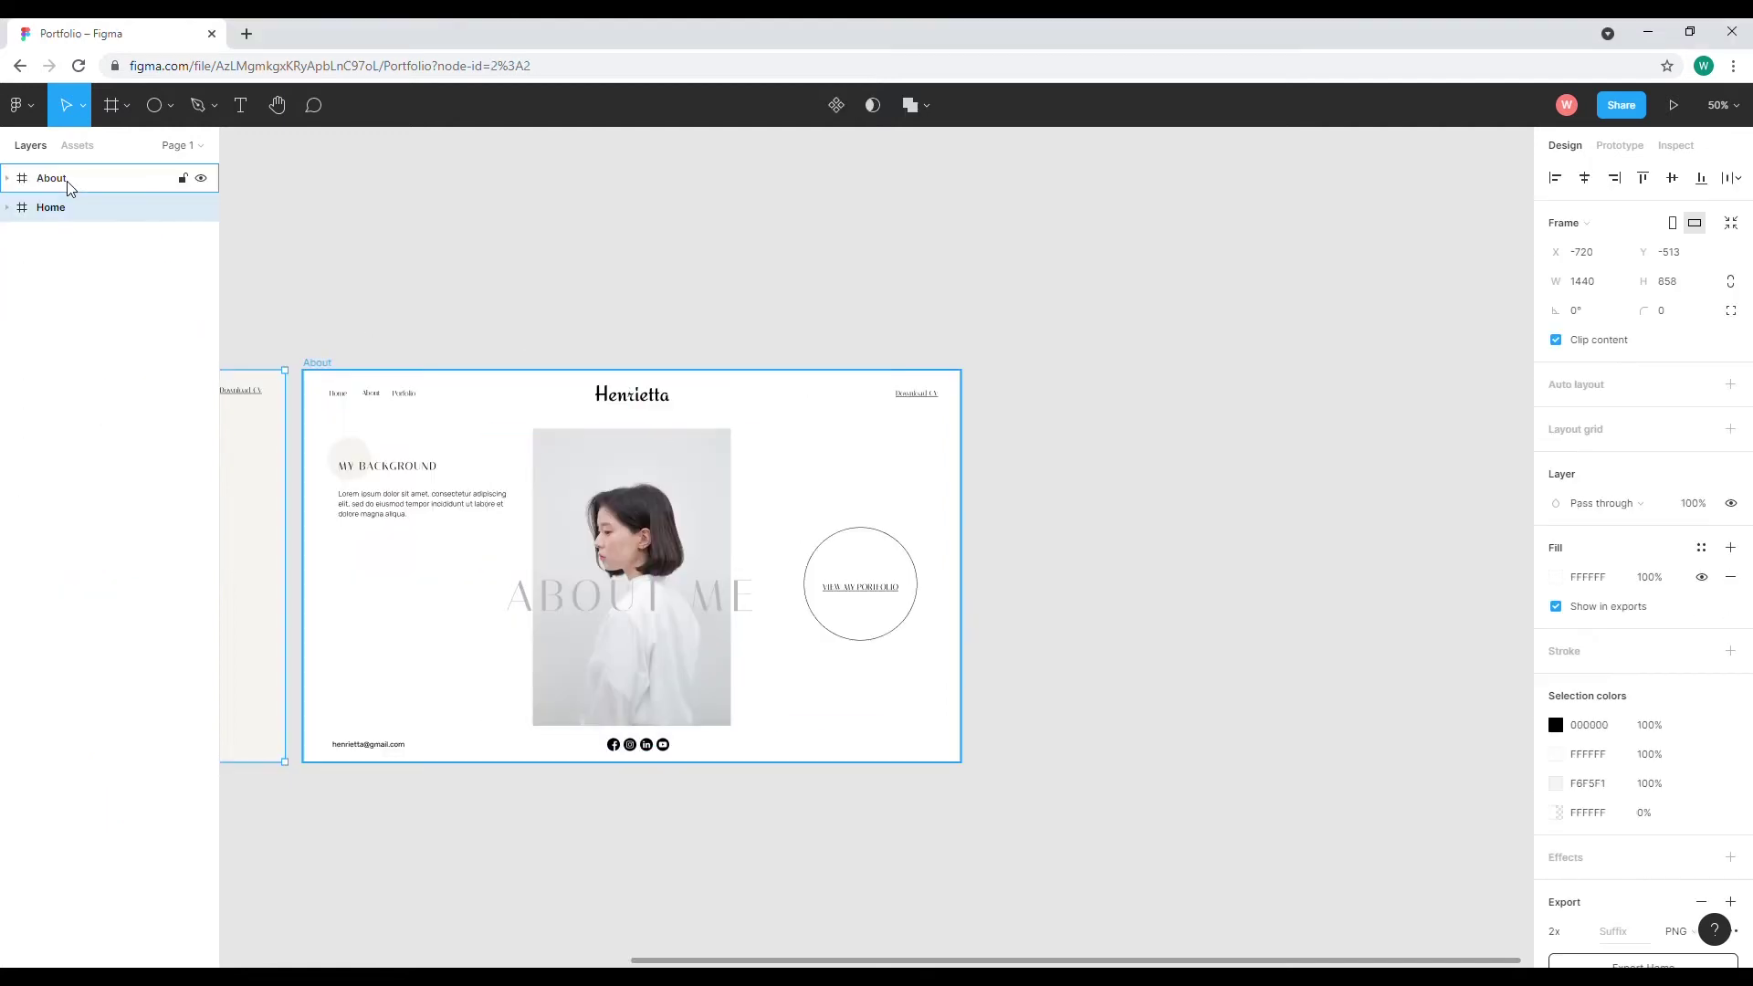
{"action": "left_click", "coordinate": [128, 110]}
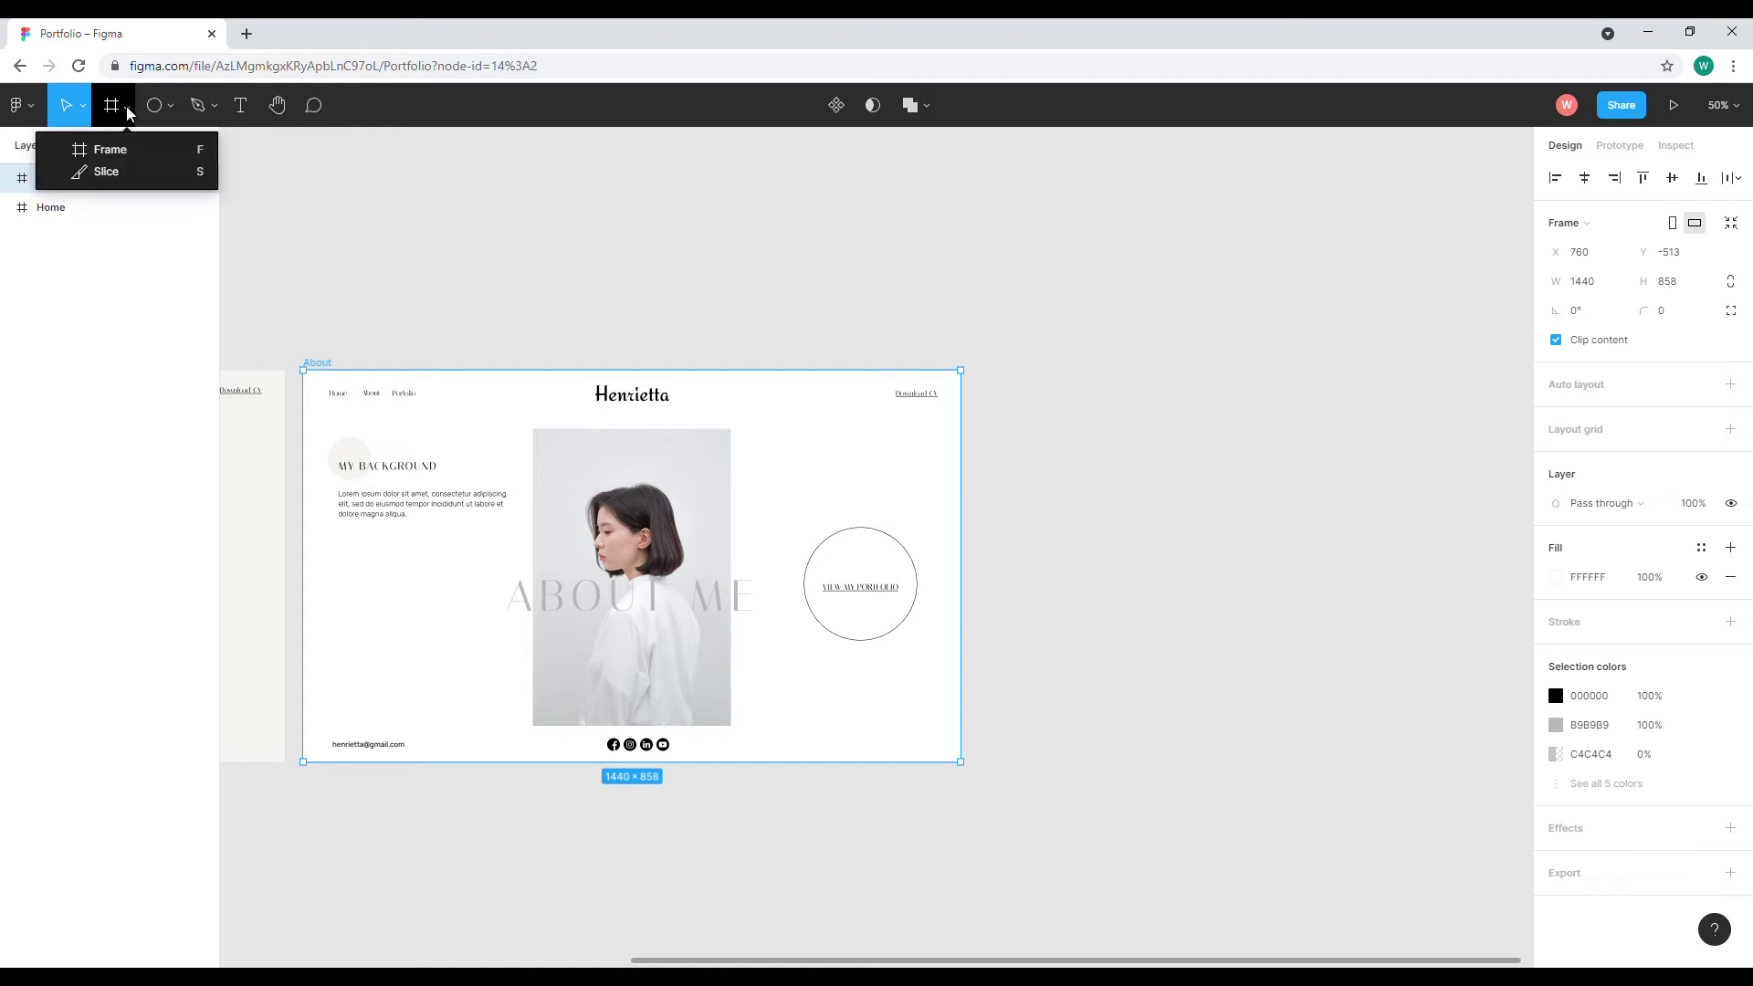
{"action": "left_click", "coordinate": [117, 157]}
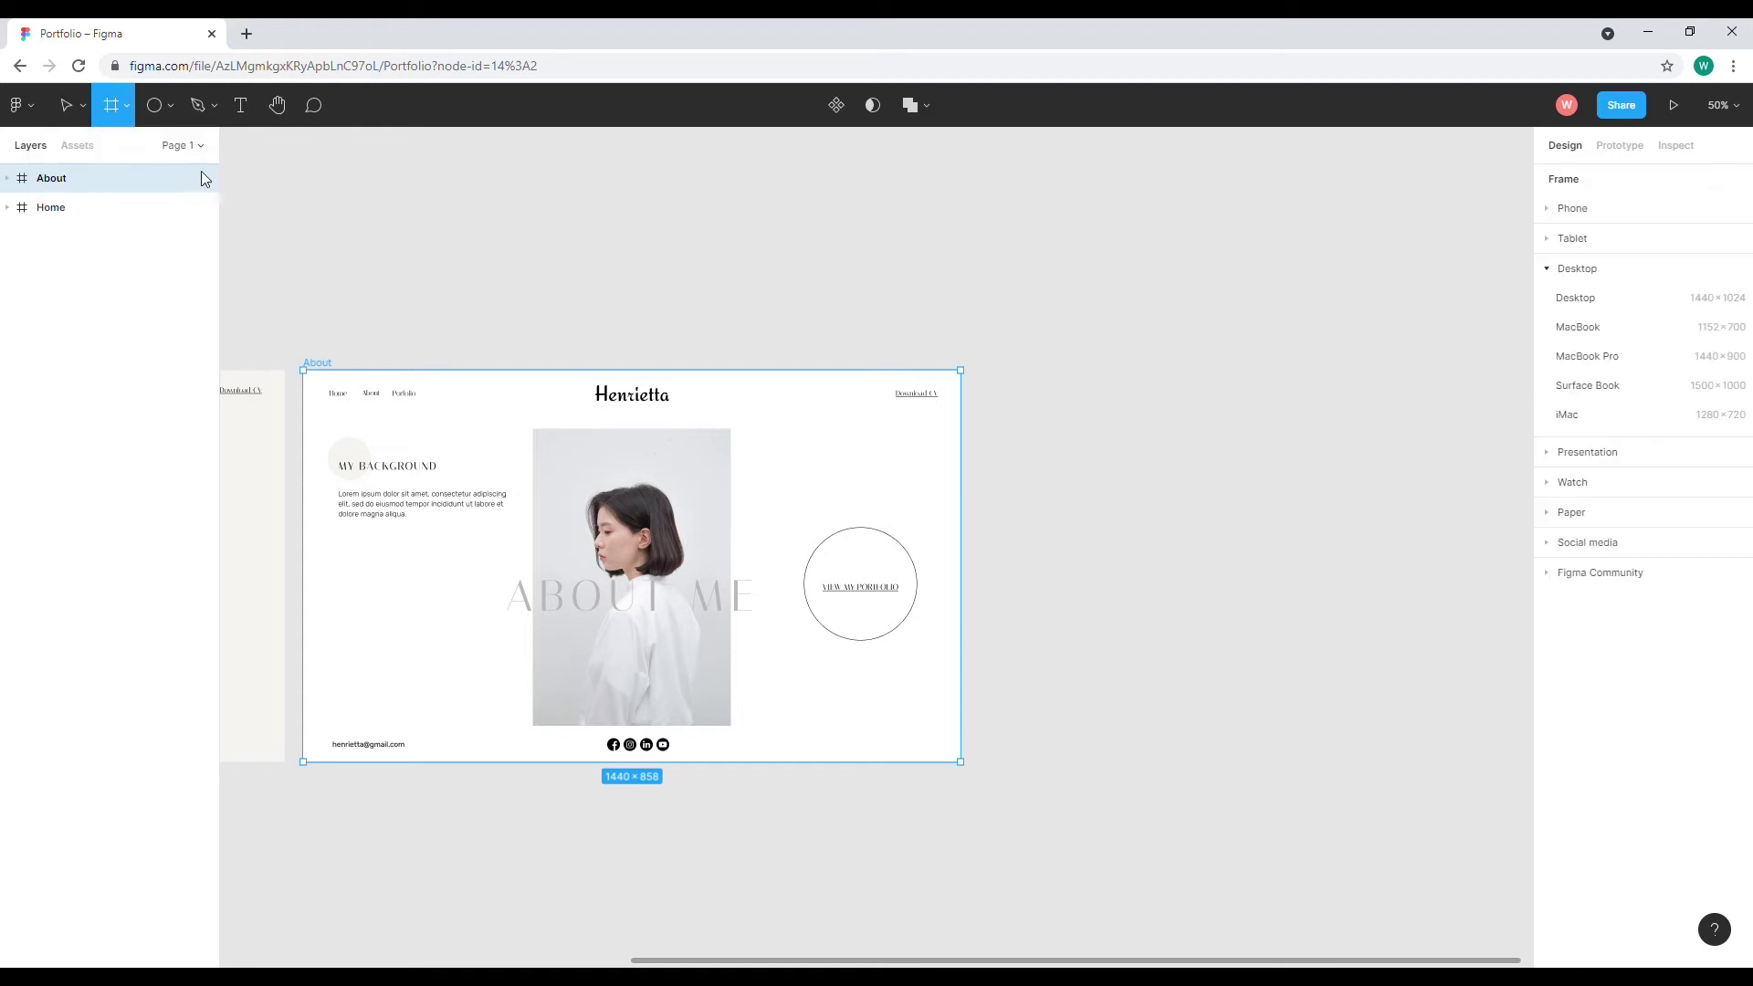
{"action": "left_click", "coordinate": [1570, 325]}
{"action": "left_click_drag", "start_coordinate": [1101, 335], "coordinate": [1100, 390]}
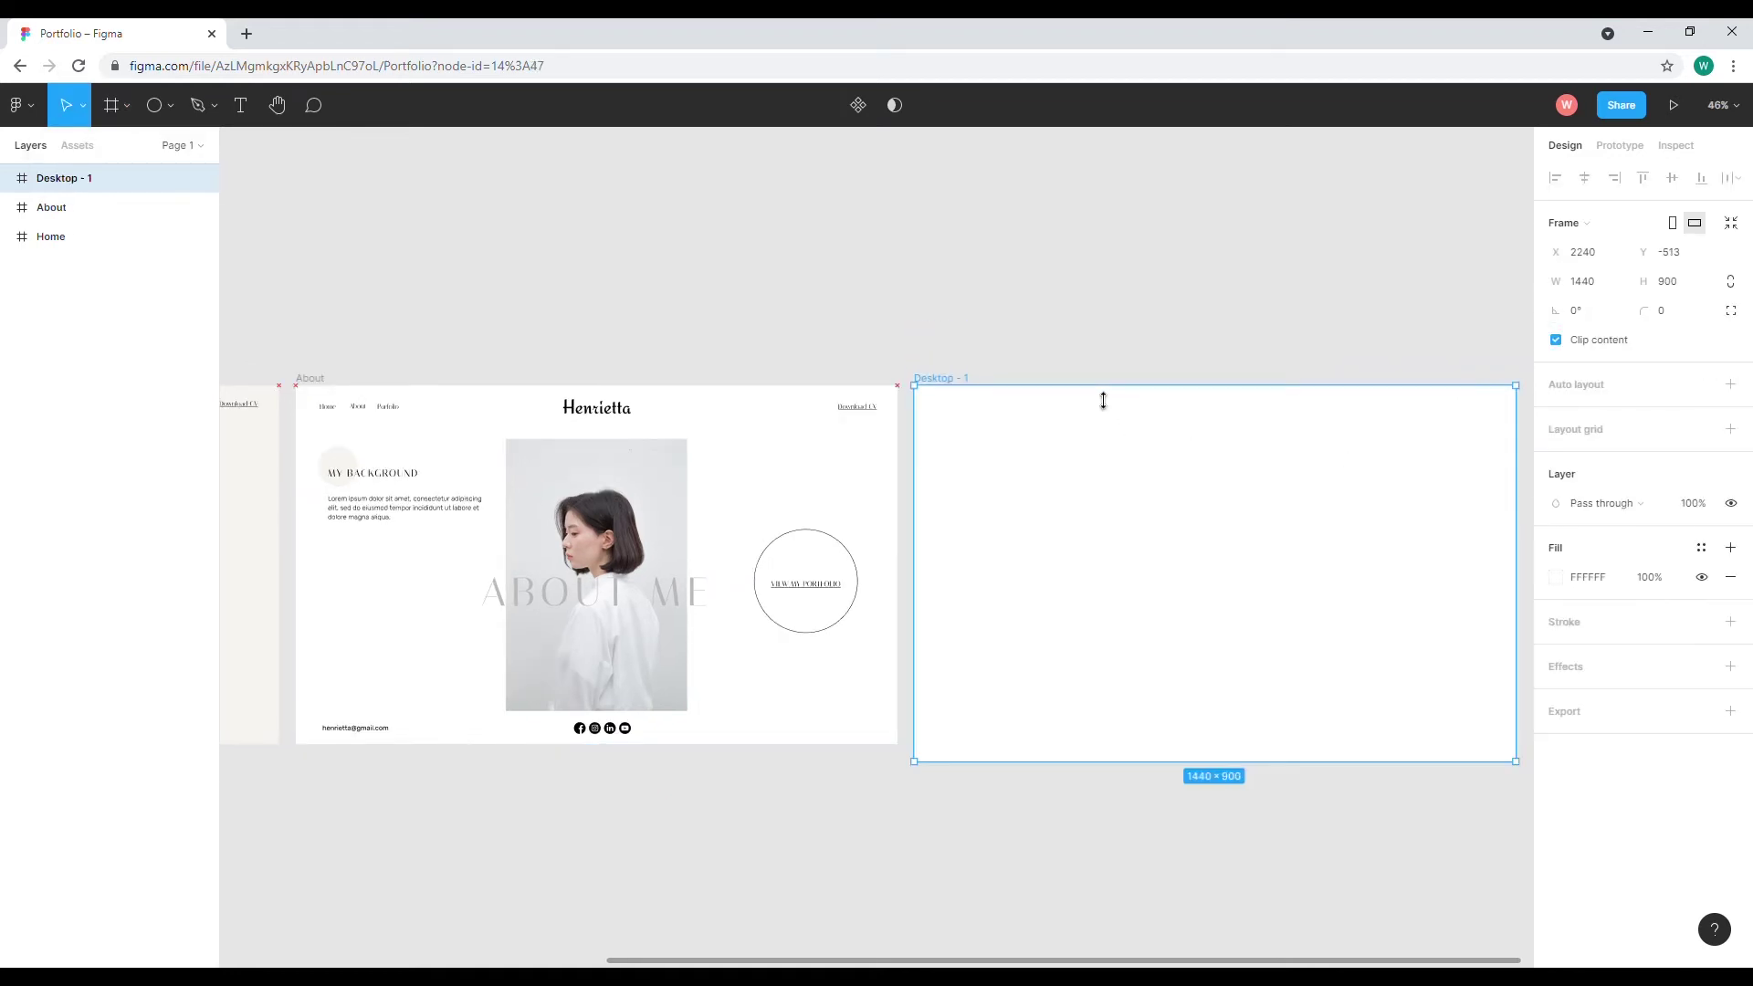
{"action": "left_click_drag", "start_coordinate": [1100, 769], "coordinate": [1099, 754]}
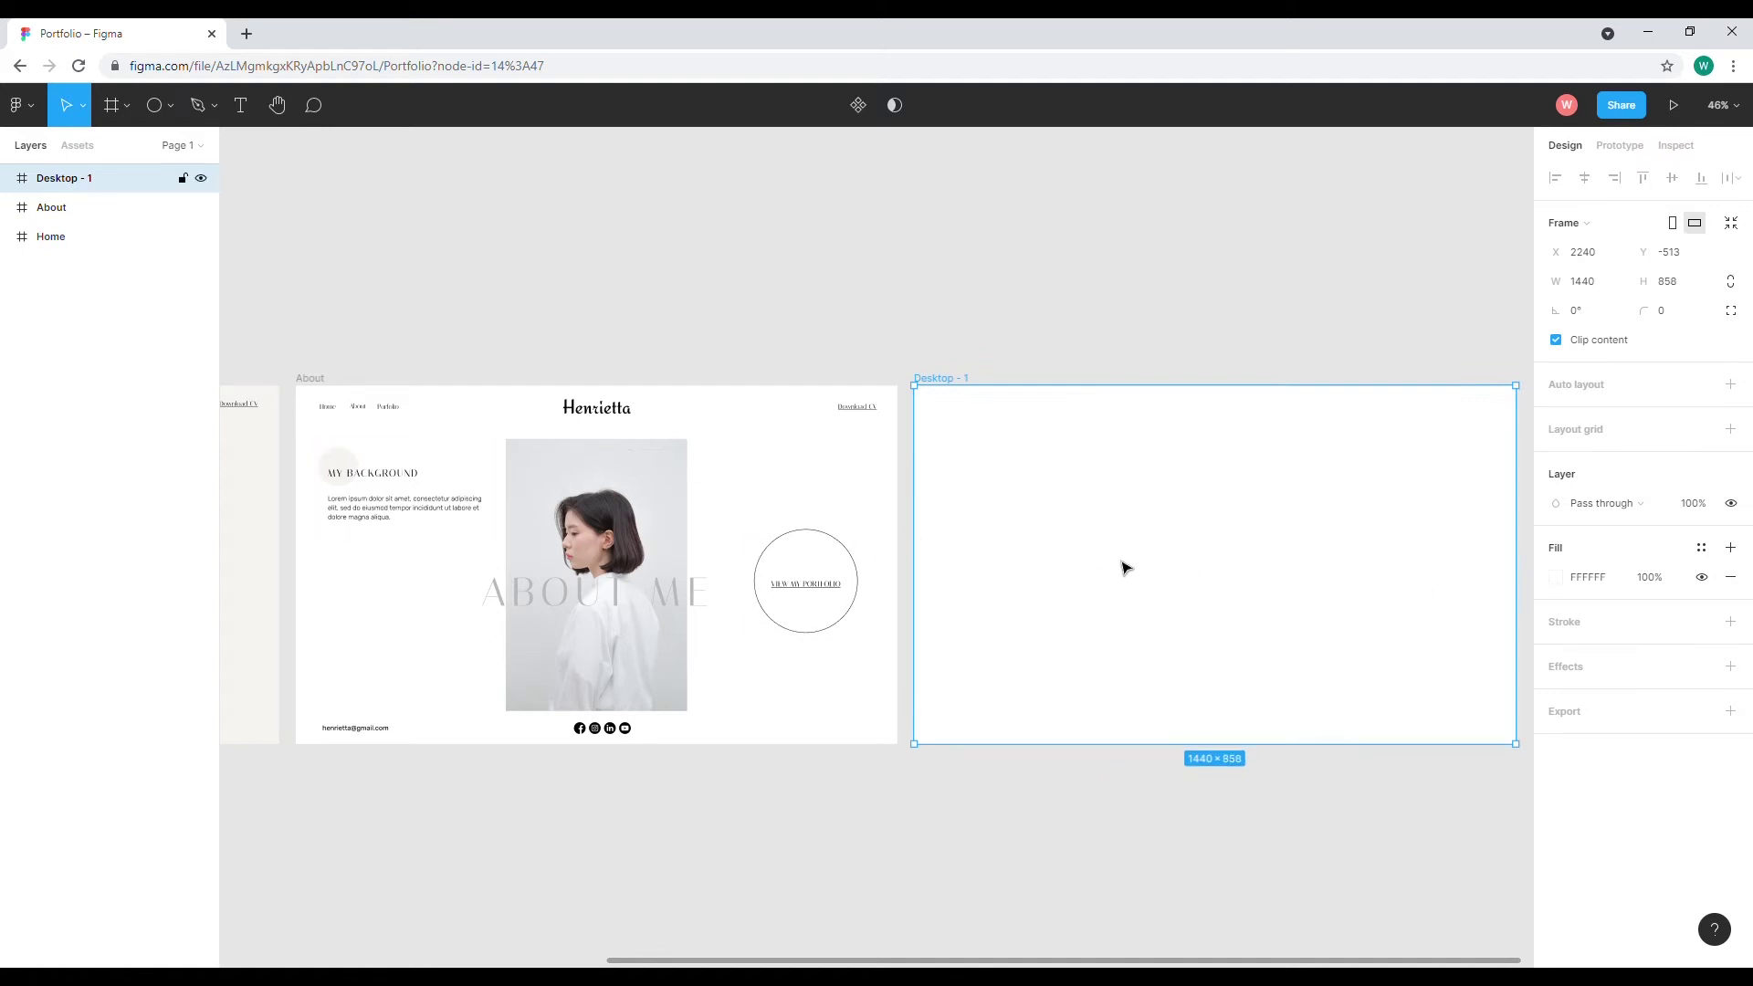
Fill the new frame with About's cream F6F5F1 and name it Portfolio.
{"action": "left_click", "coordinate": [1555, 579]}
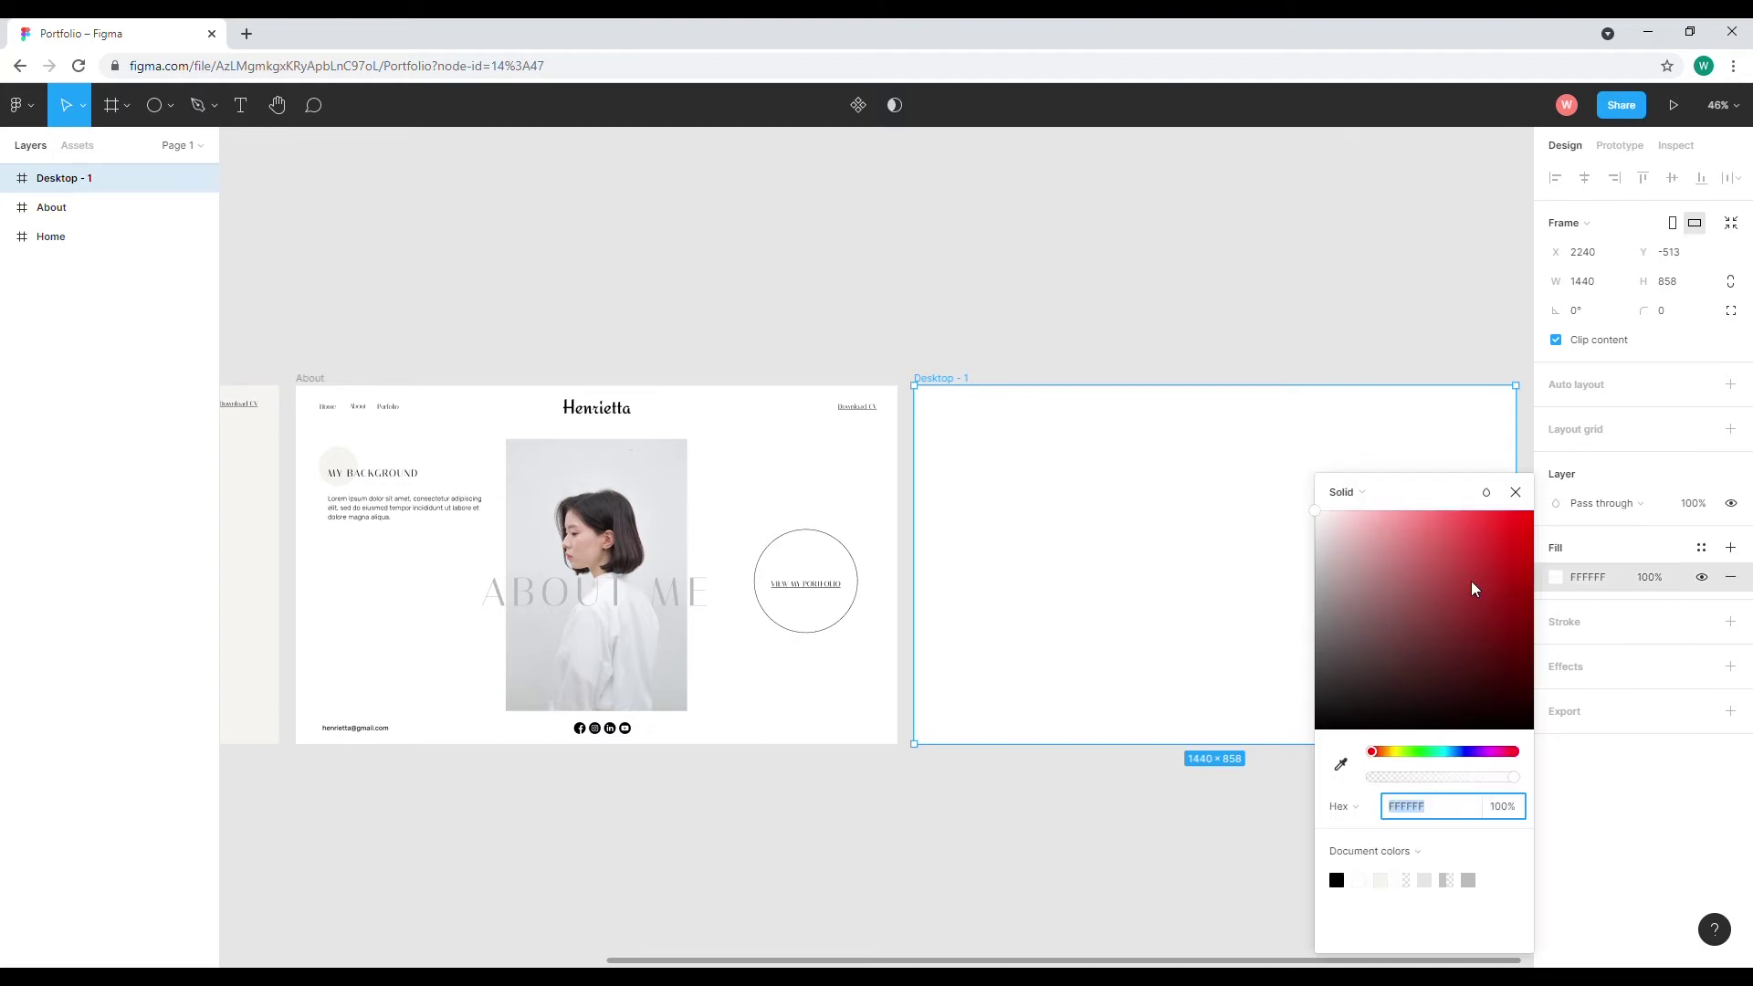
{"action": "left_click", "coordinate": [1340, 763]}
{"action": "left_click", "coordinate": [250, 572]}
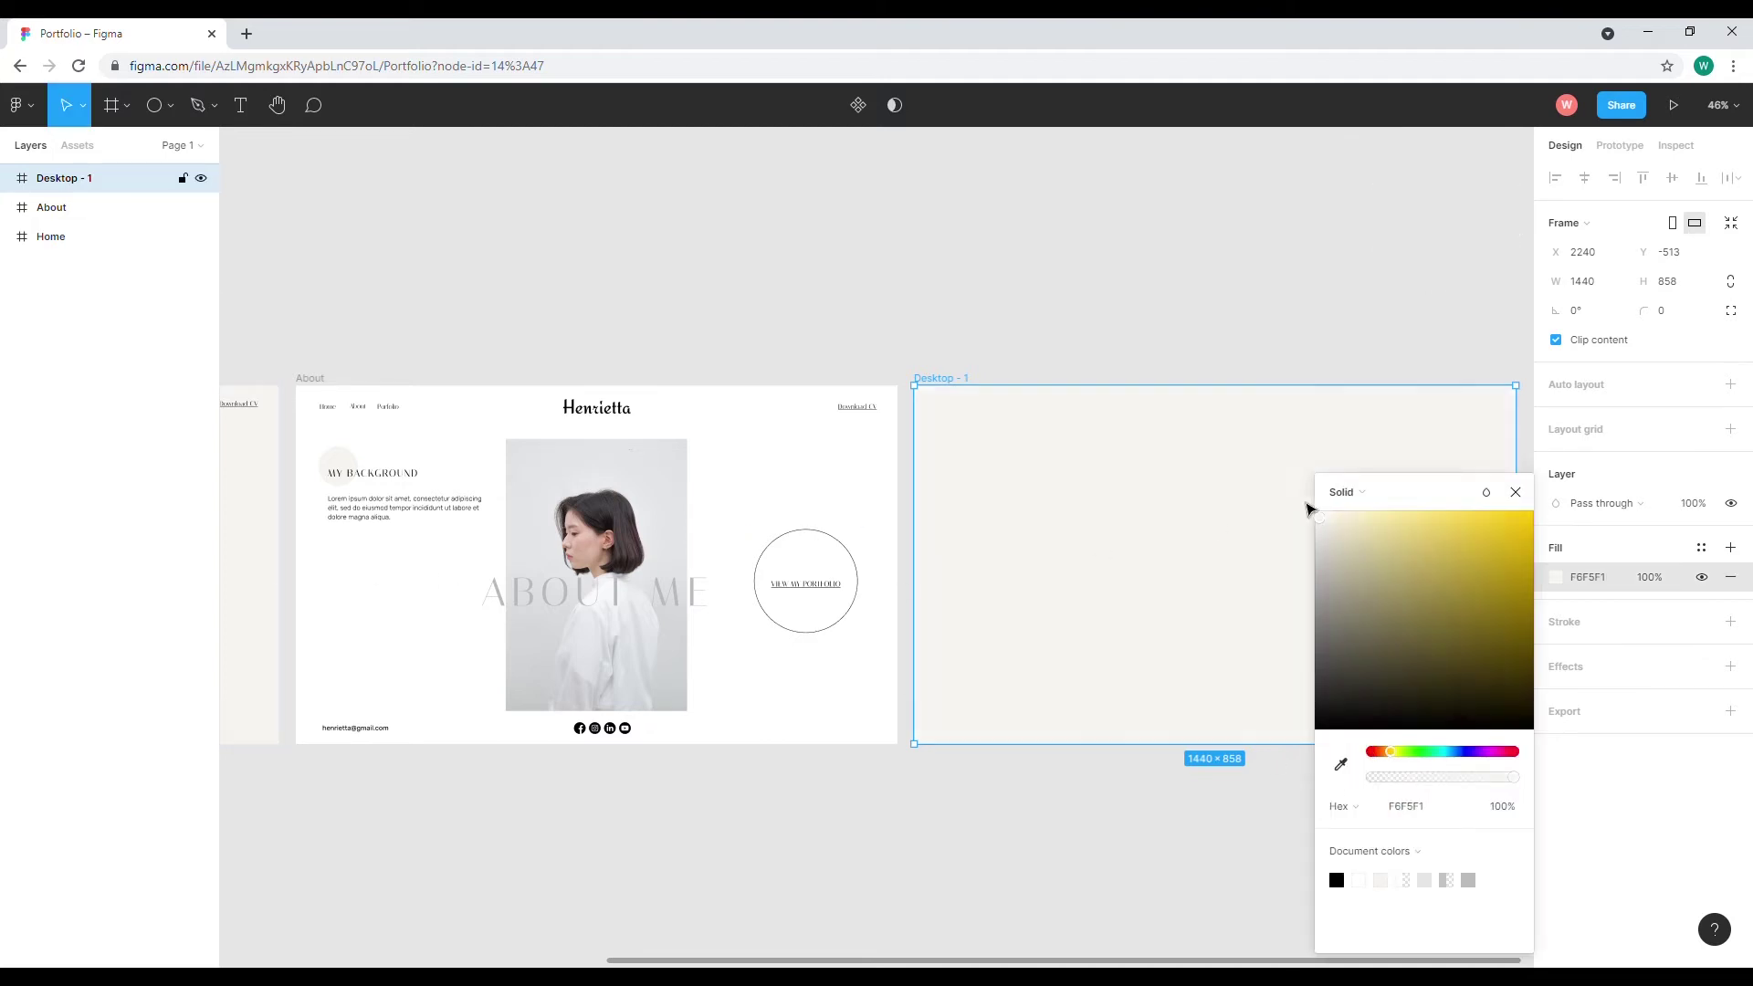
{"action": "key", "text": "Escape"}
{"action": "left_click", "coordinate": [1336, 372]}
{"action": "left_click", "coordinate": [926, 391]}
{"action": "double_click", "coordinate": [75, 180]}
{"action": "type", "text": "Por"}
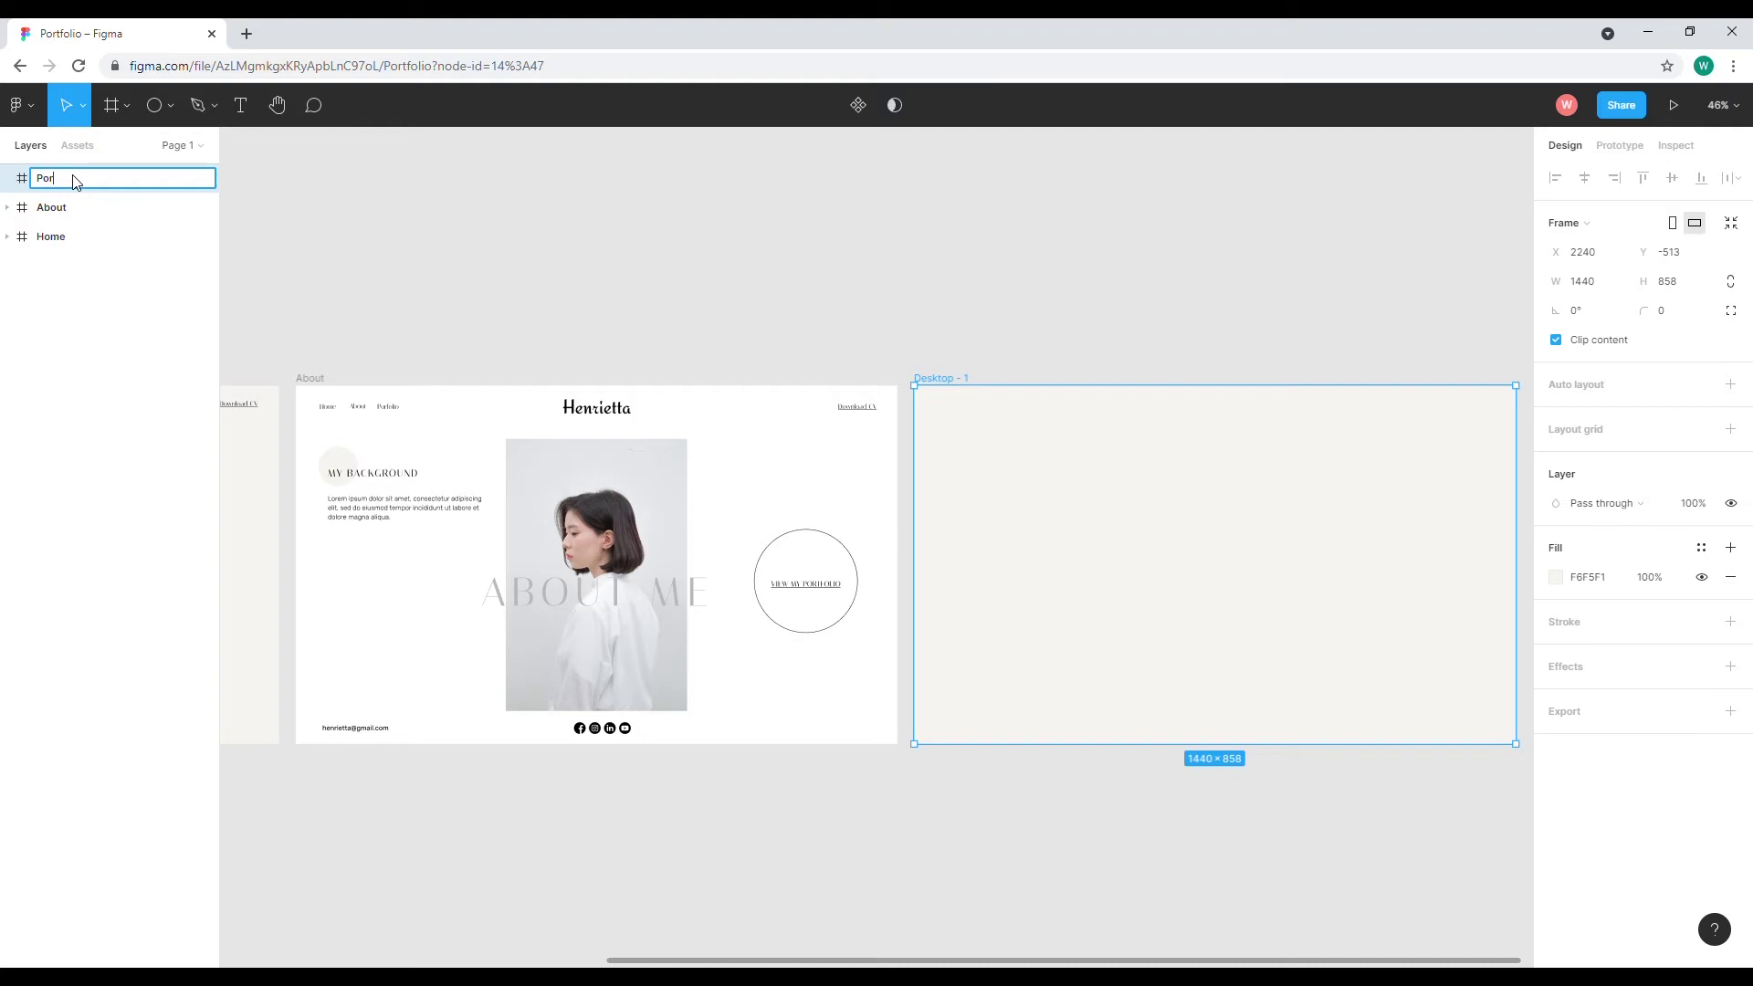
{"action": "type", "text": "tfolio"}
Confirm the Portfolio name, then copy About's Header group into the Portfolio frame.
{"action": "key", "text": "Return"}
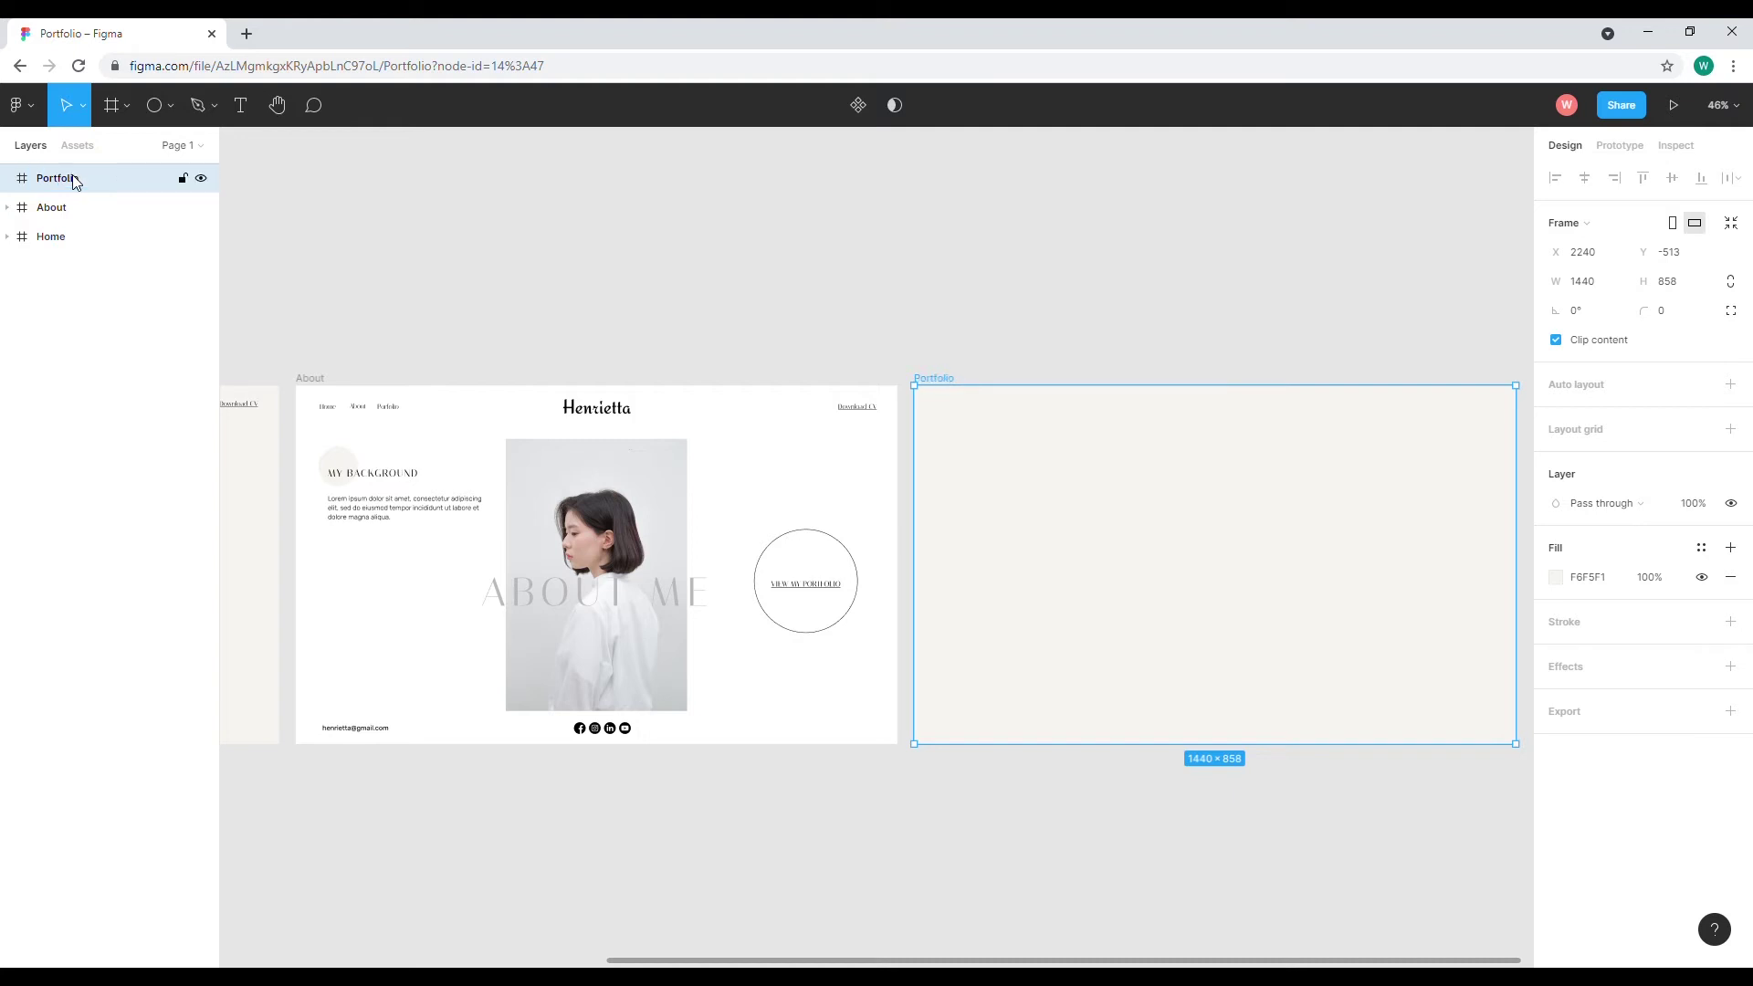
{"action": "left_click", "coordinate": [383, 417]}
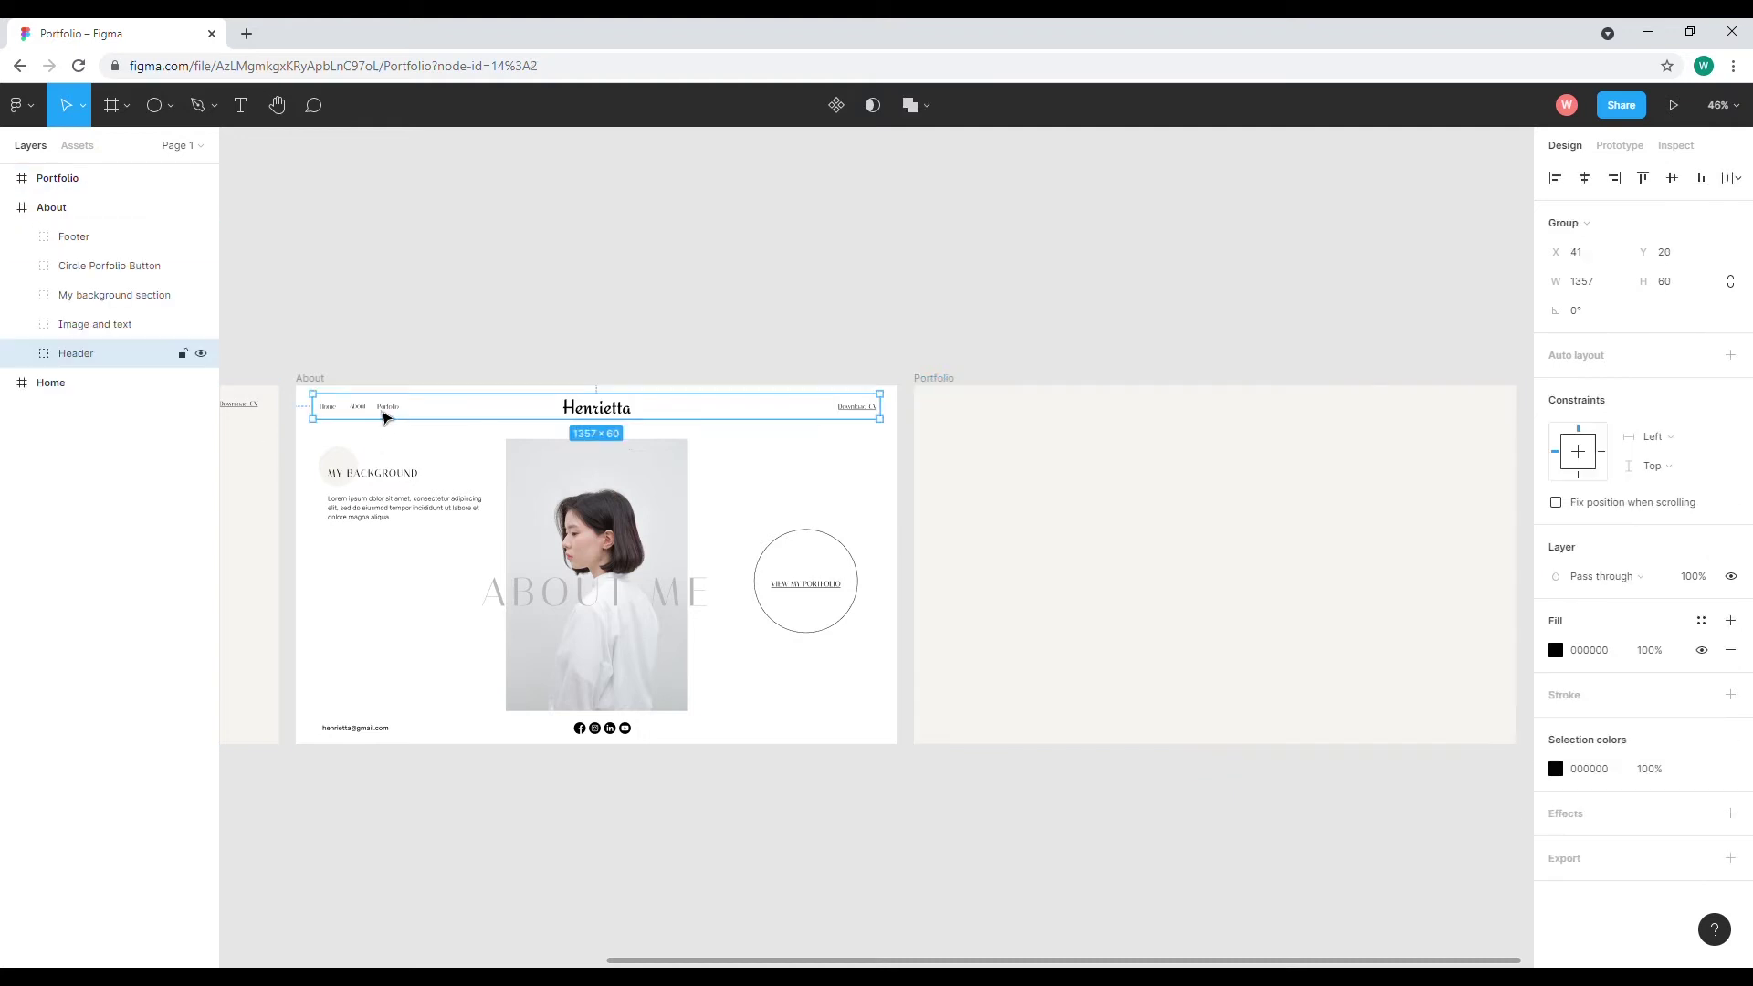
{"action": "key", "text": "ctrl+c"}
{"action": "left_click", "coordinate": [1044, 442]}
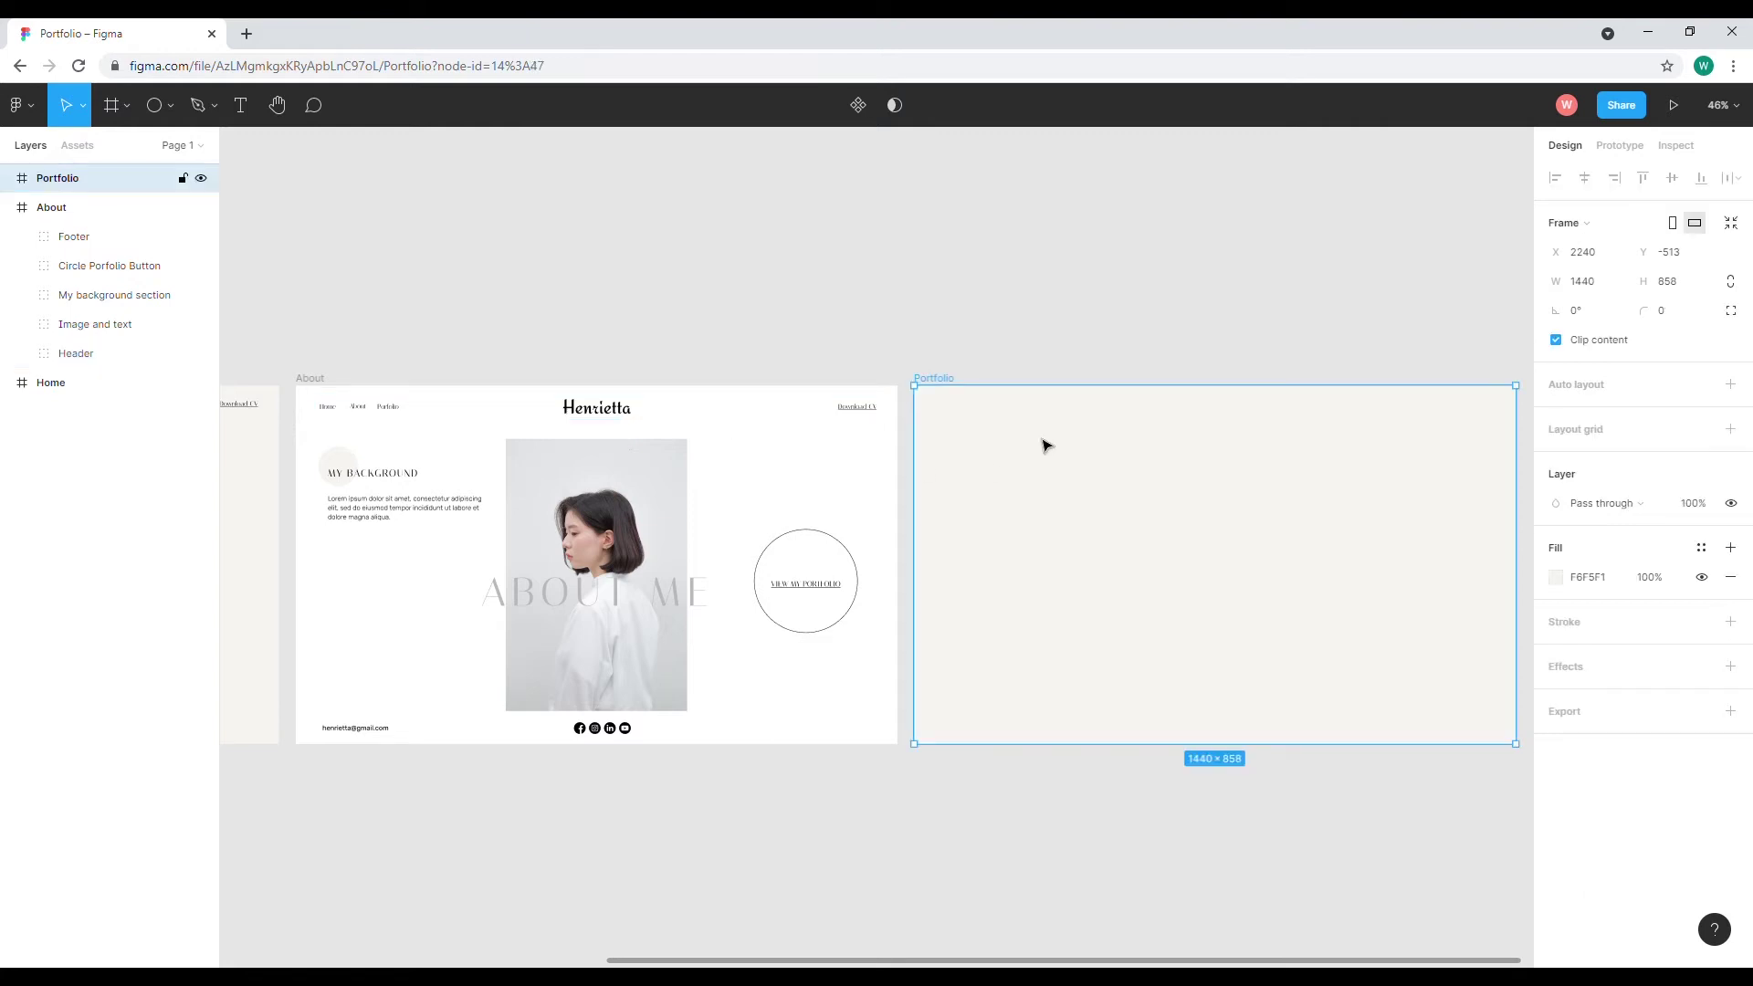
{"action": "key", "text": "ctrl+v"}
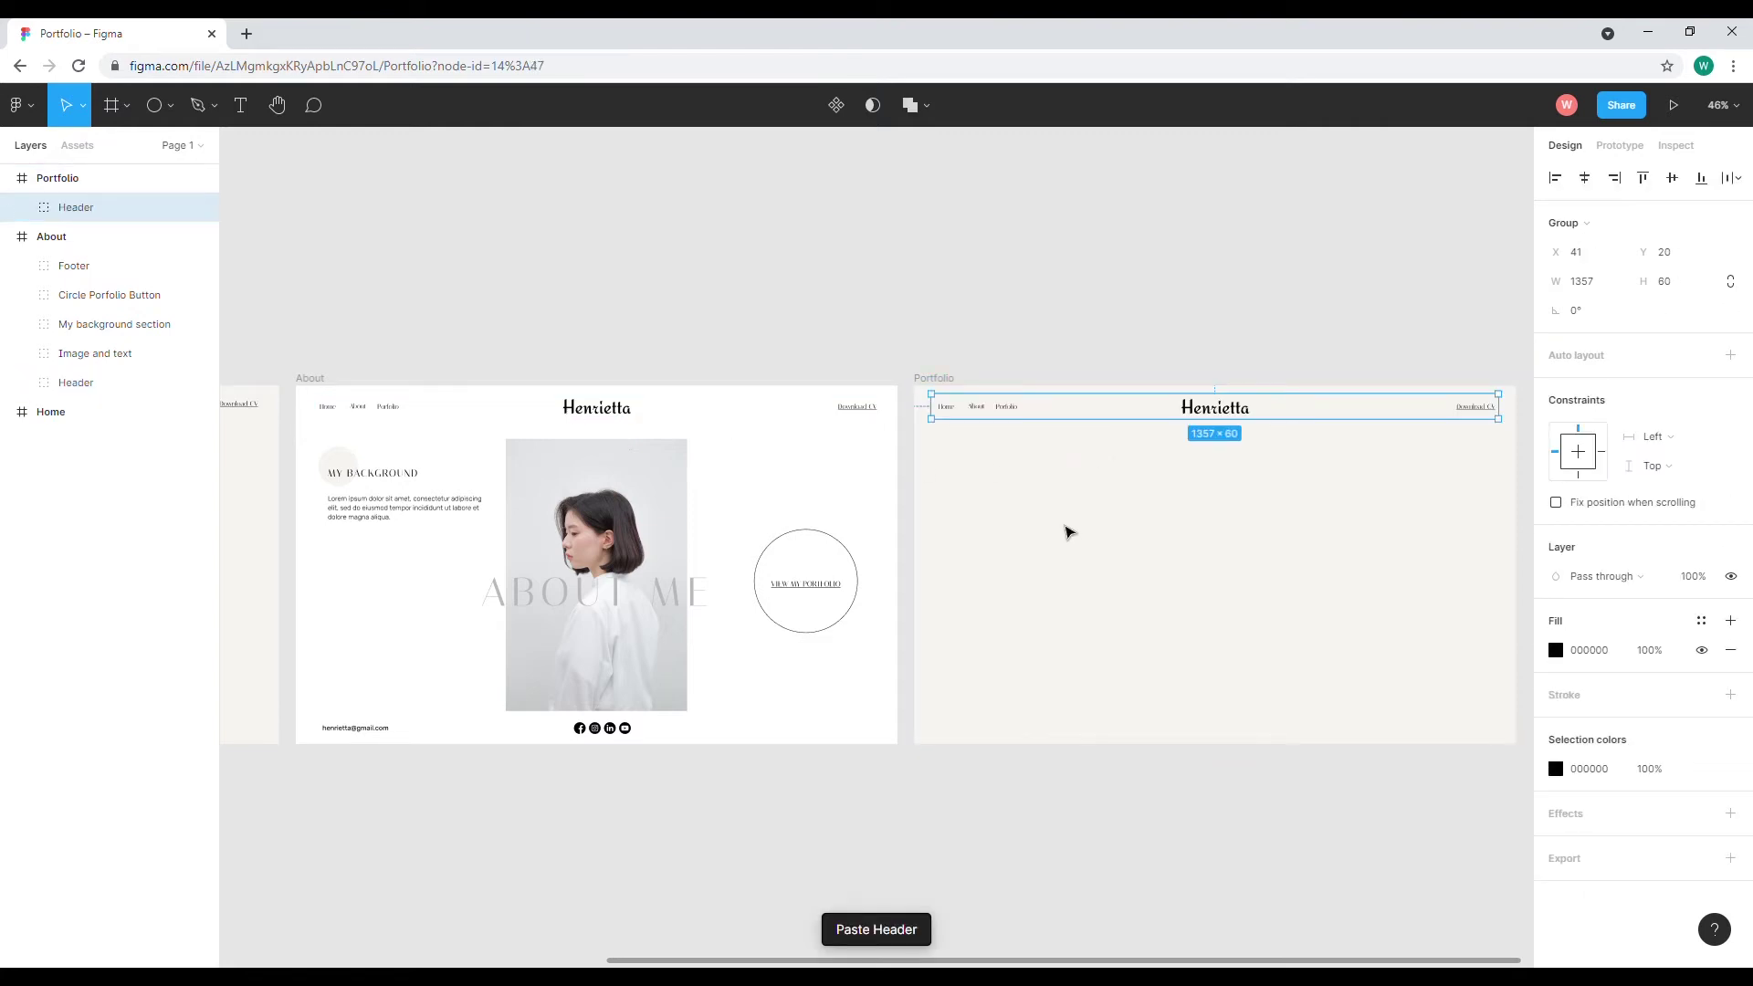
{"action": "left_click", "coordinate": [1066, 530]}
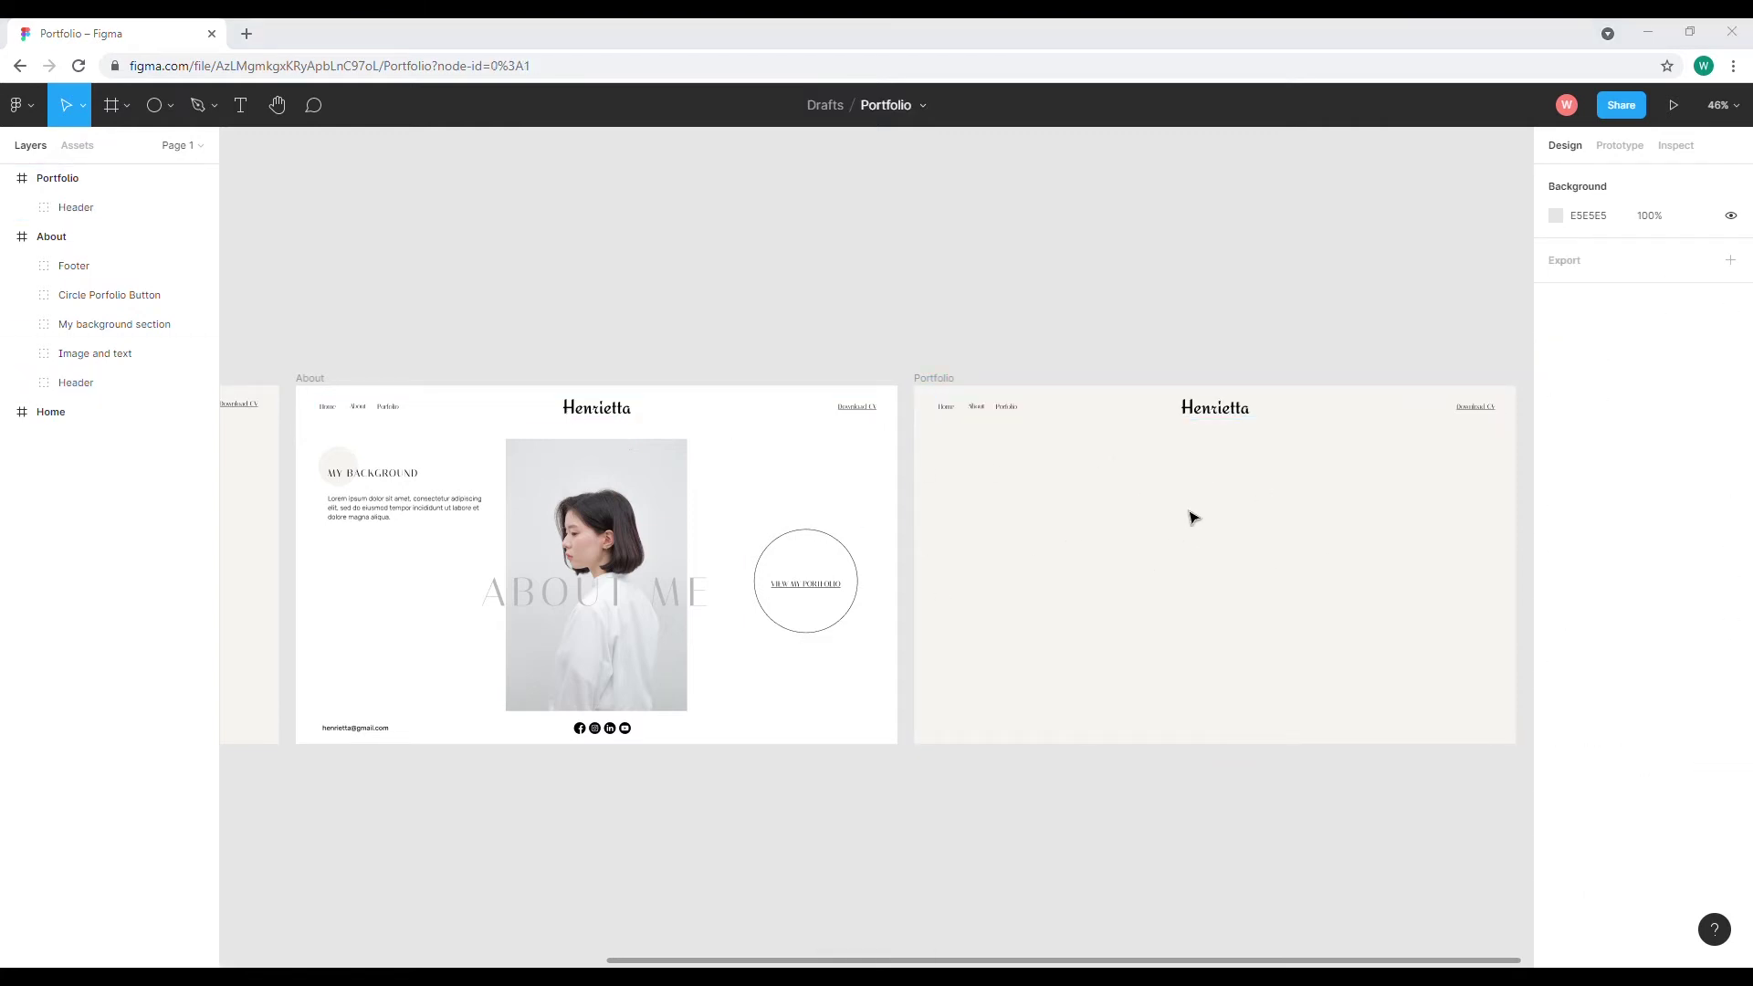
Add a Portfolio text box in the Portfolio frame and set its case to uppercase.
{"action": "left_click", "coordinate": [241, 105]}
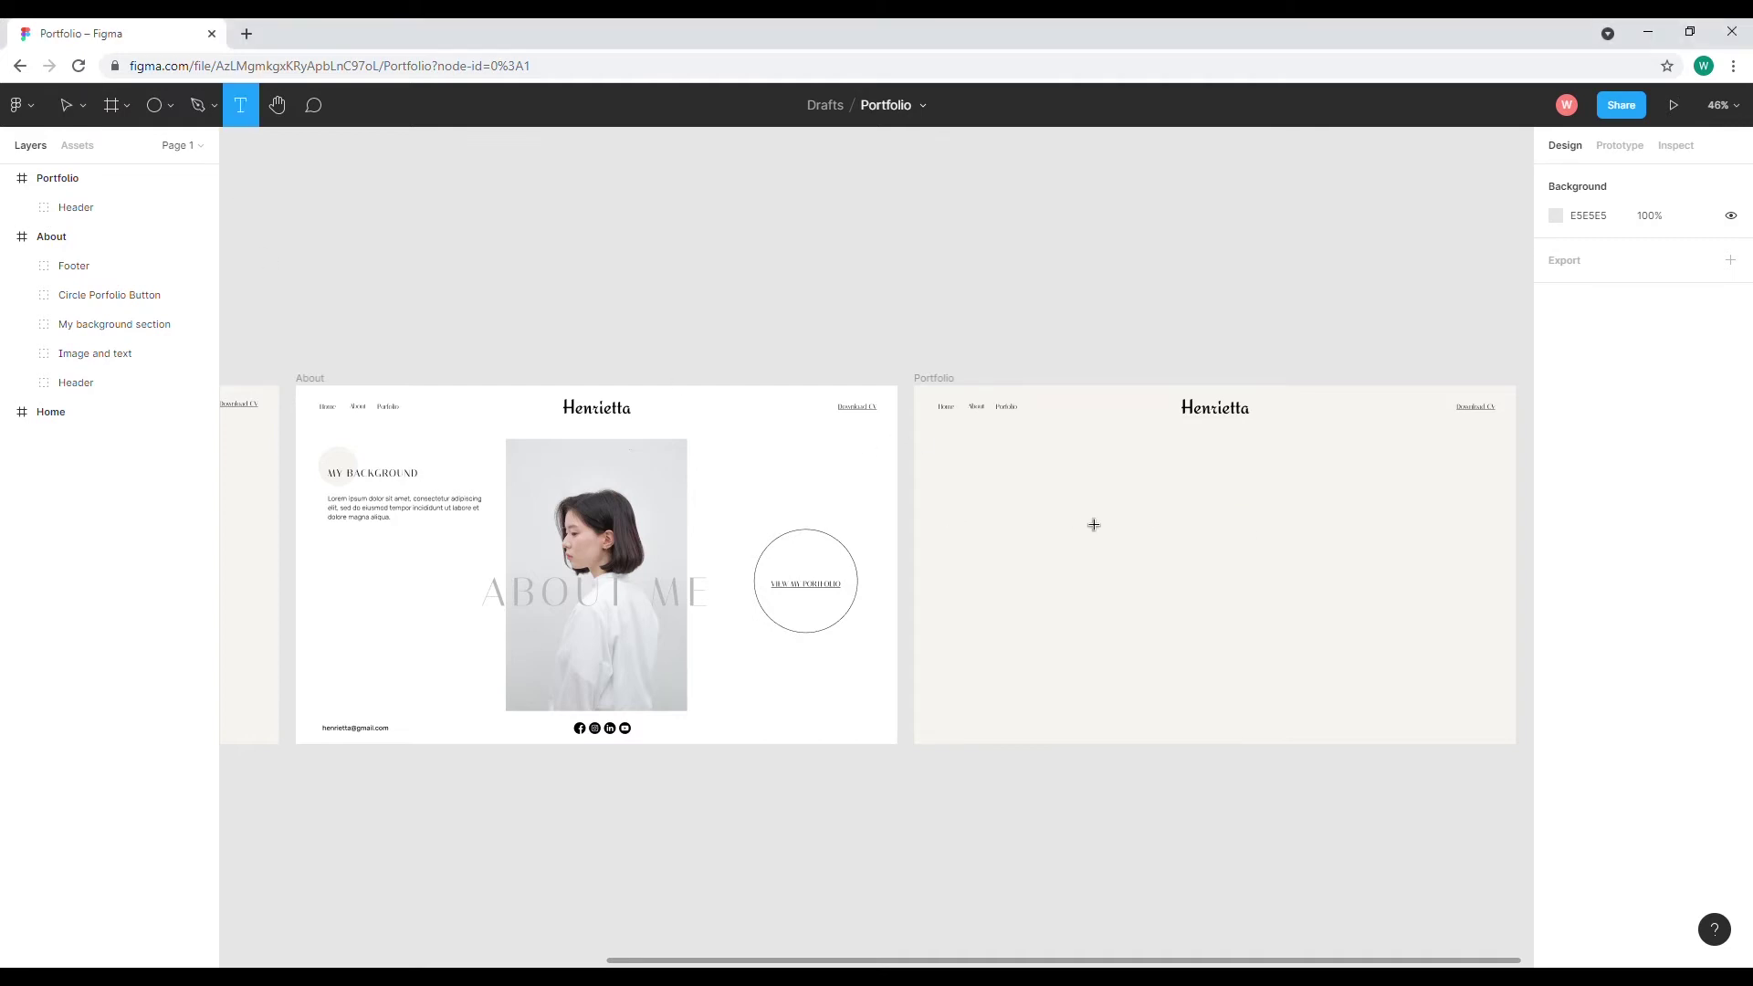
{"action": "left_click_drag", "start_coordinate": [1089, 494], "coordinate": [1365, 552]}
{"action": "type", "text": "Portfolio"}
{"action": "double_click", "coordinate": [1230, 540]}
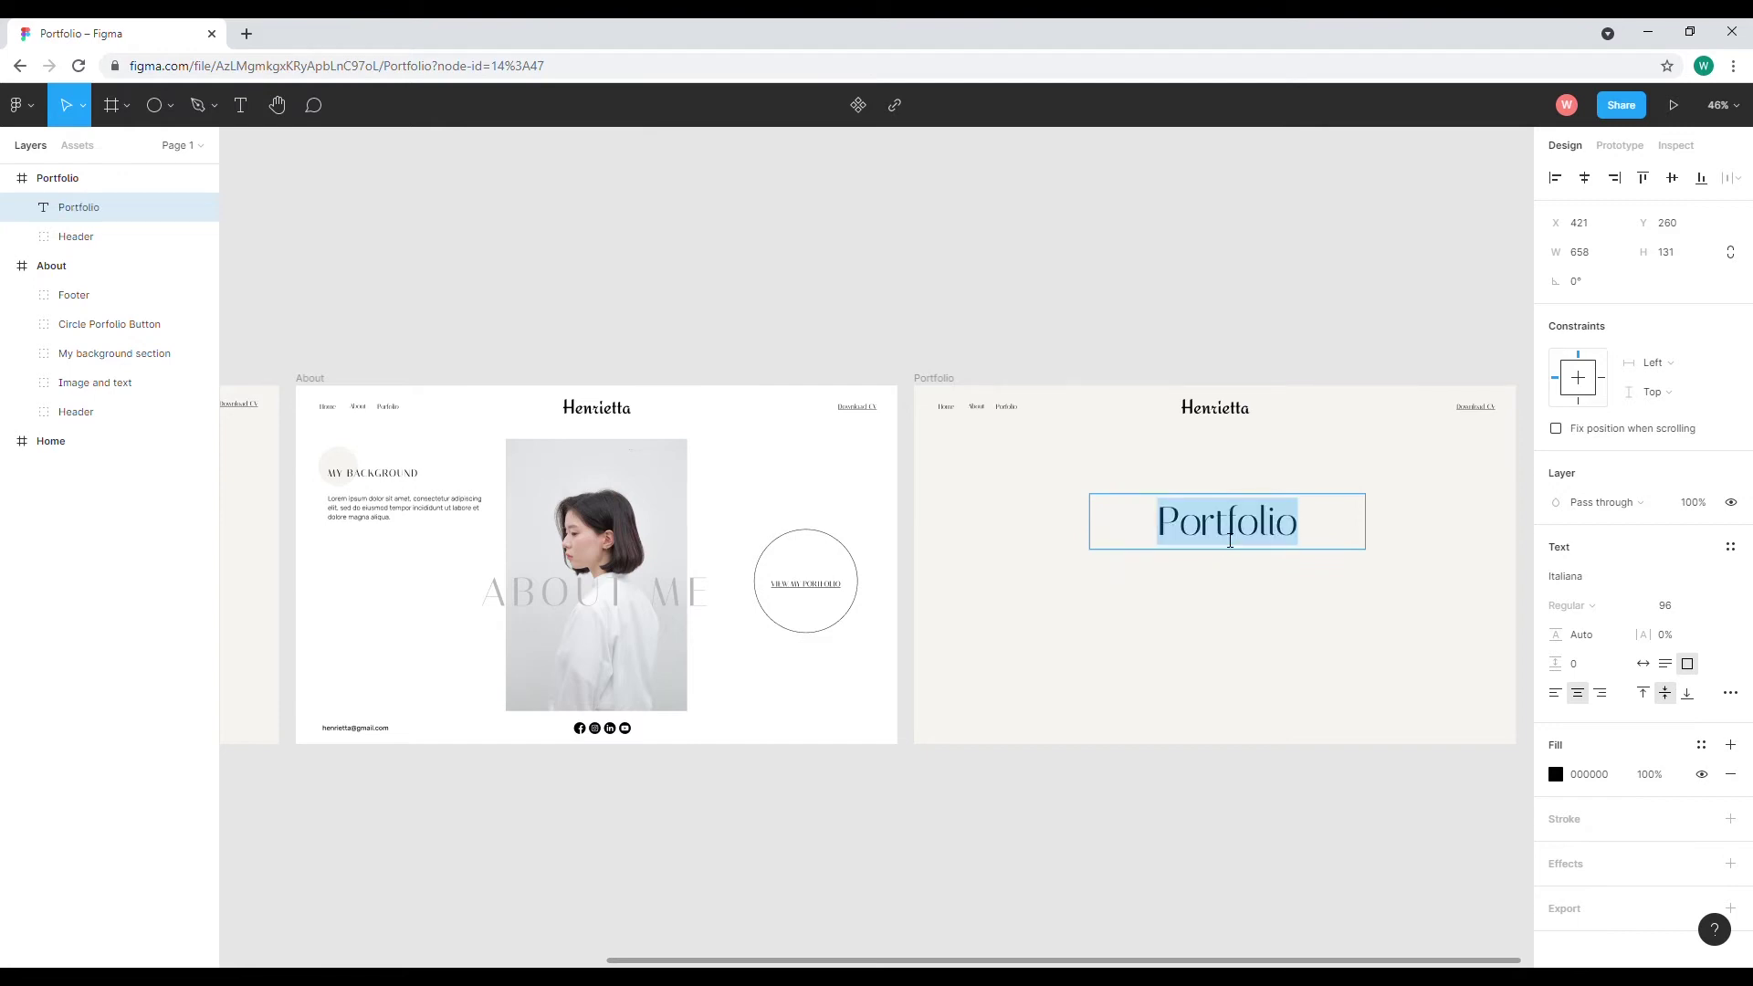
{"action": "left_click", "coordinate": [1728, 696]}
{"action": "left_click", "coordinate": [1446, 817]}
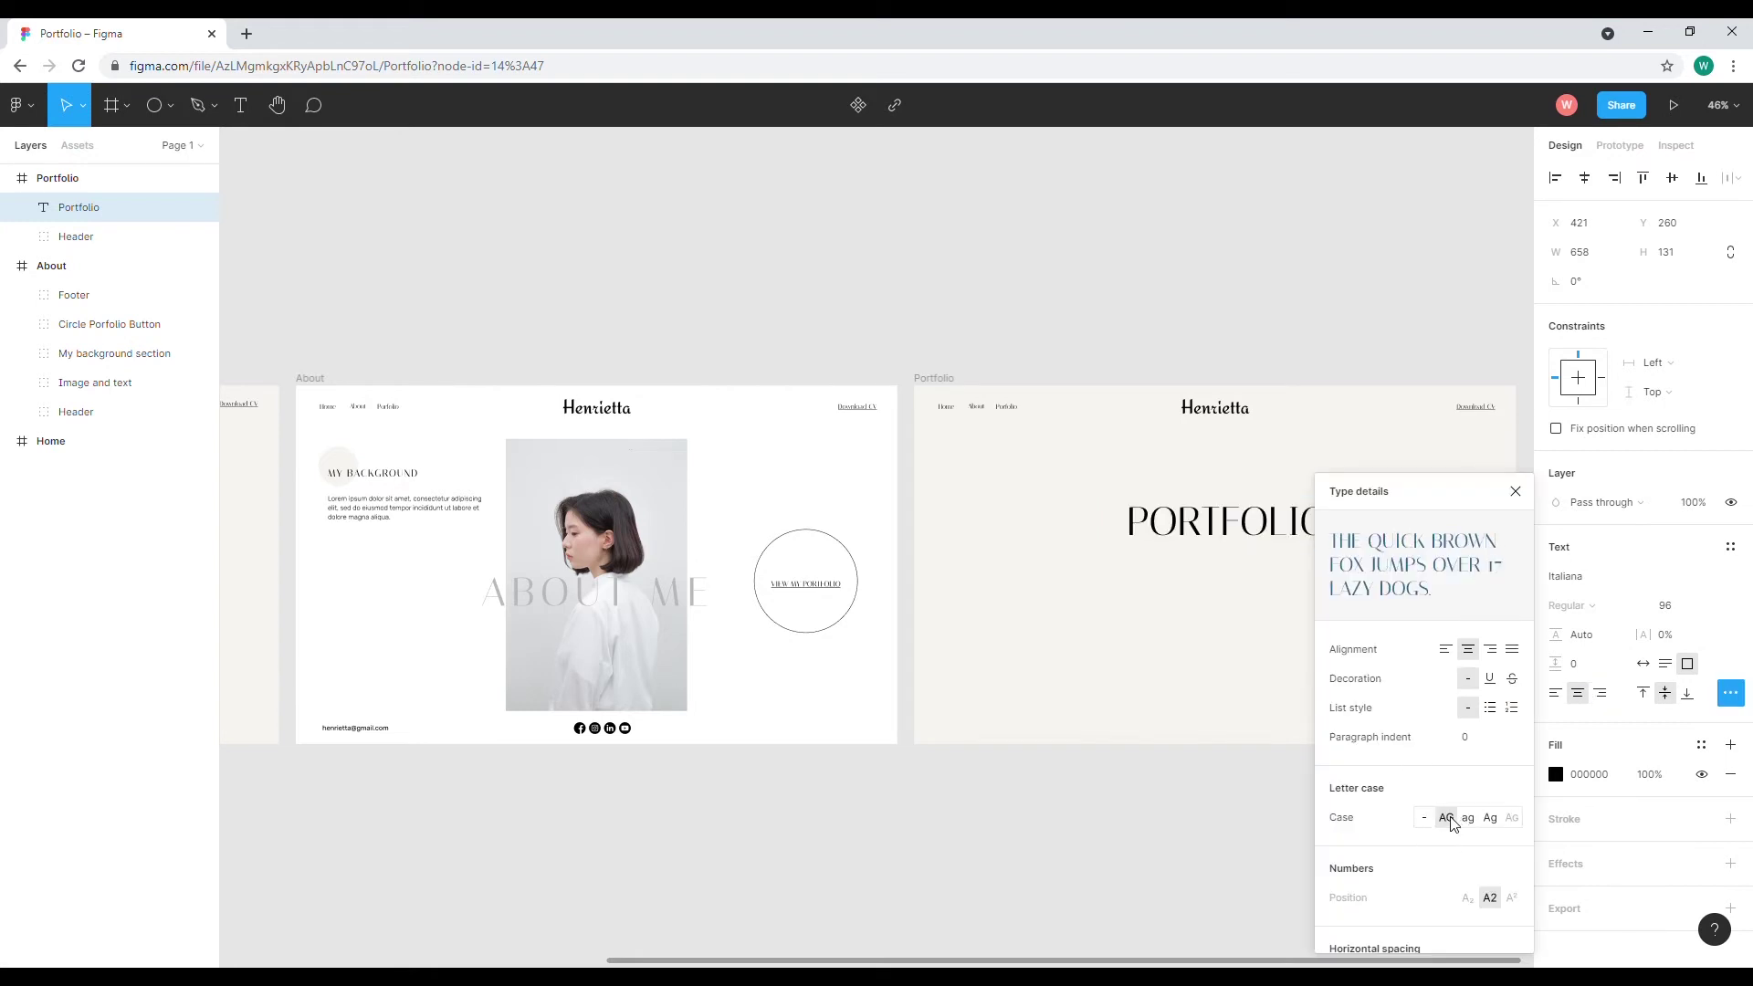
{"action": "left_click", "coordinate": [1517, 491]}
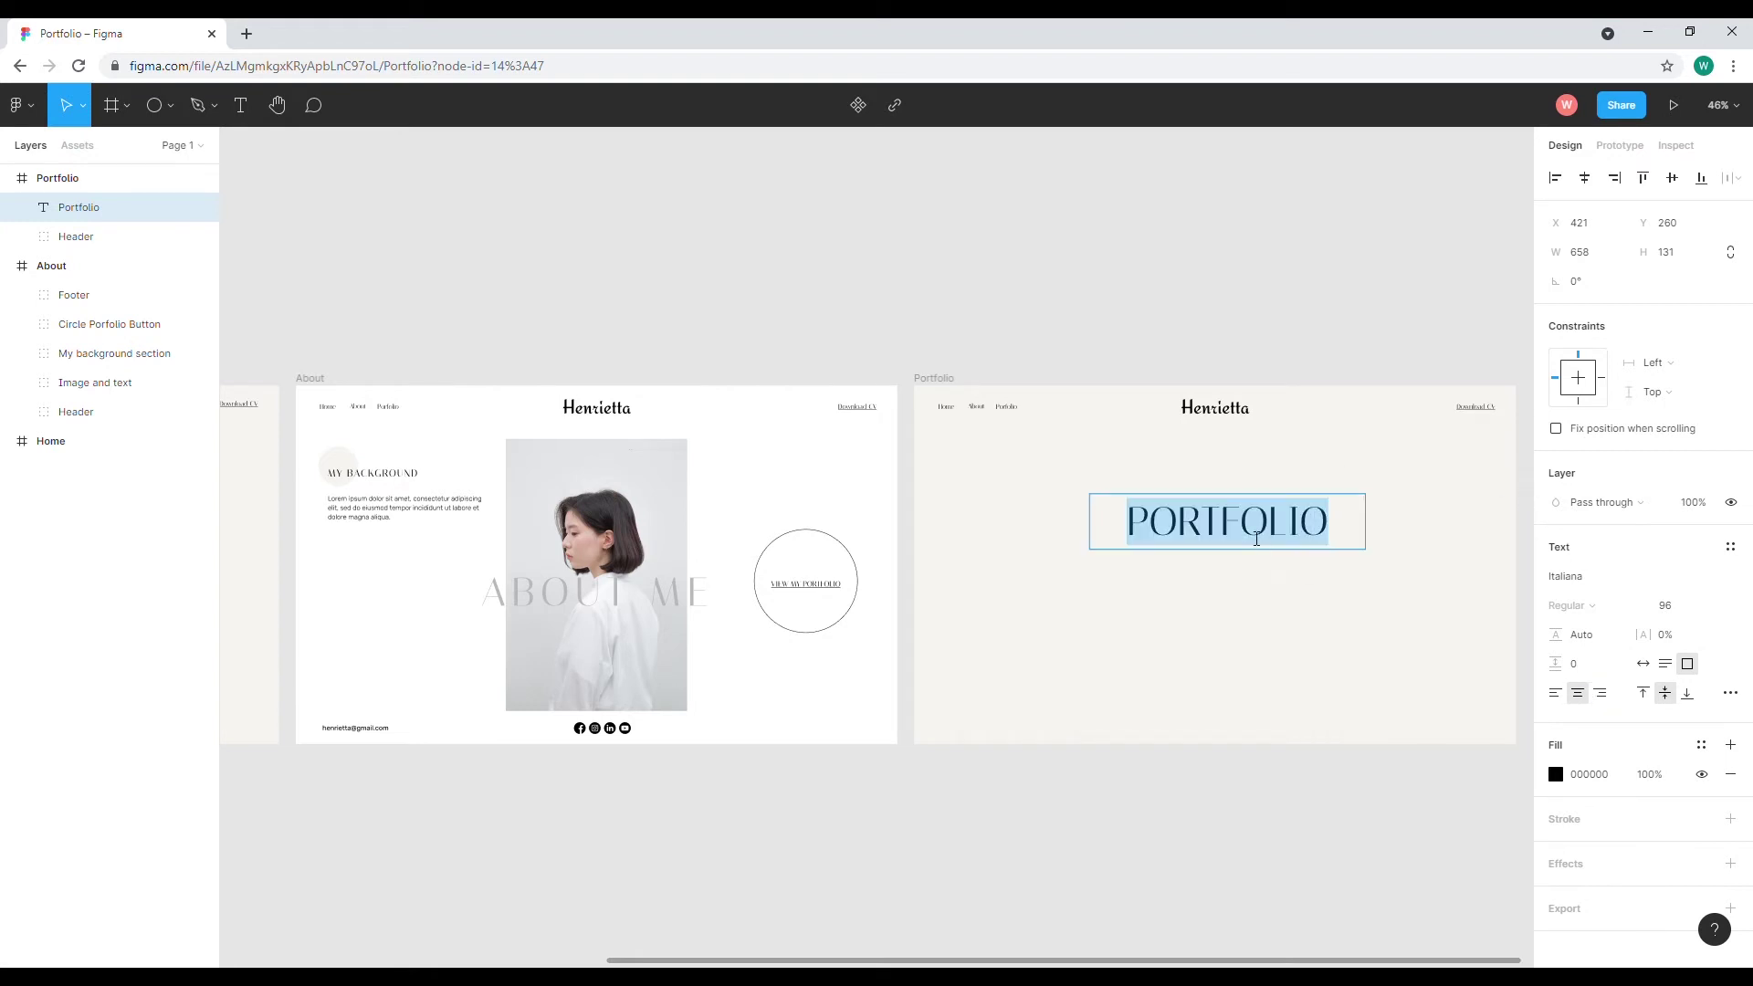
Give the title 10% letter spacing and size 72, and centre it in the frame.
{"action": "left_click", "coordinate": [1663, 641]}
{"action": "type", "text": "10"}
{"action": "key", "text": "Return"}
{"action": "left_click", "coordinate": [1713, 608]}
{"action": "left_click", "coordinate": [1671, 583]}
{"action": "double_click", "coordinate": [1244, 528]}
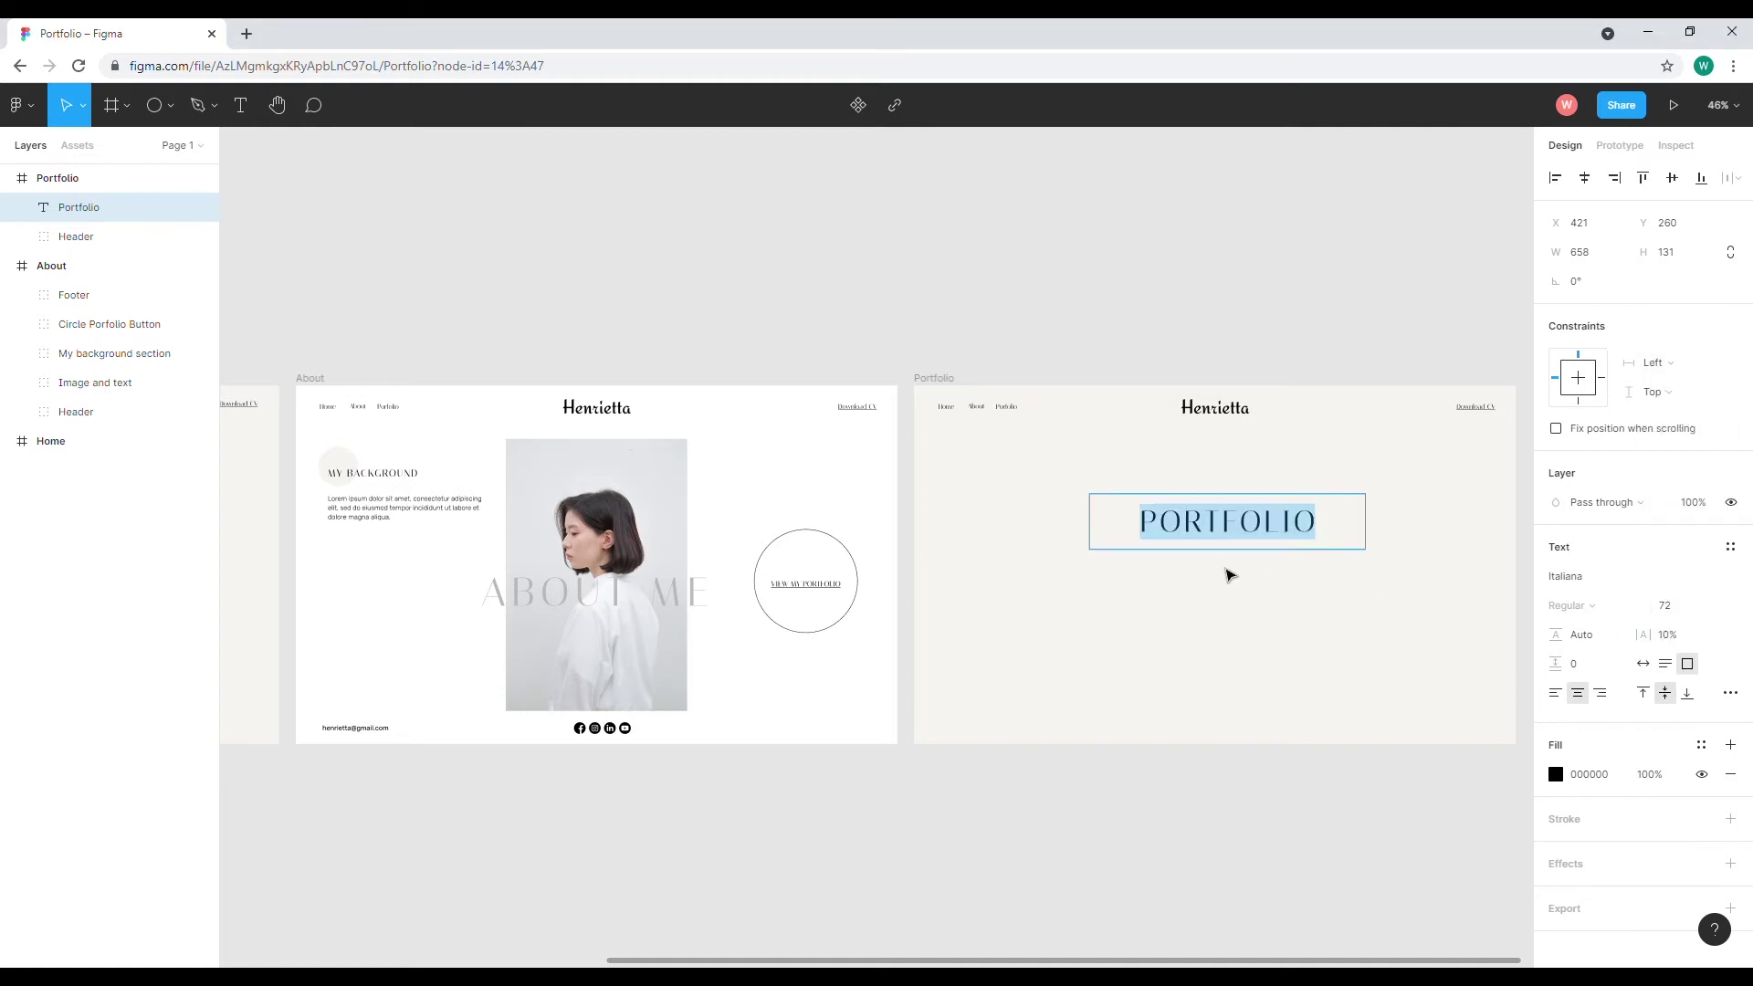
{"action": "key", "text": "Escape"}
{"action": "mouse_move", "coordinate": [1234, 530]}
{"action": "left_mouse_down"}
{"action": "mouse_move", "coordinate": [1214, 476]}
{"action": "mouse_move", "coordinate": [1234, 489]}
{"action": "mouse_move", "coordinate": [1220, 542]}
{"action": "left_mouse_up"}
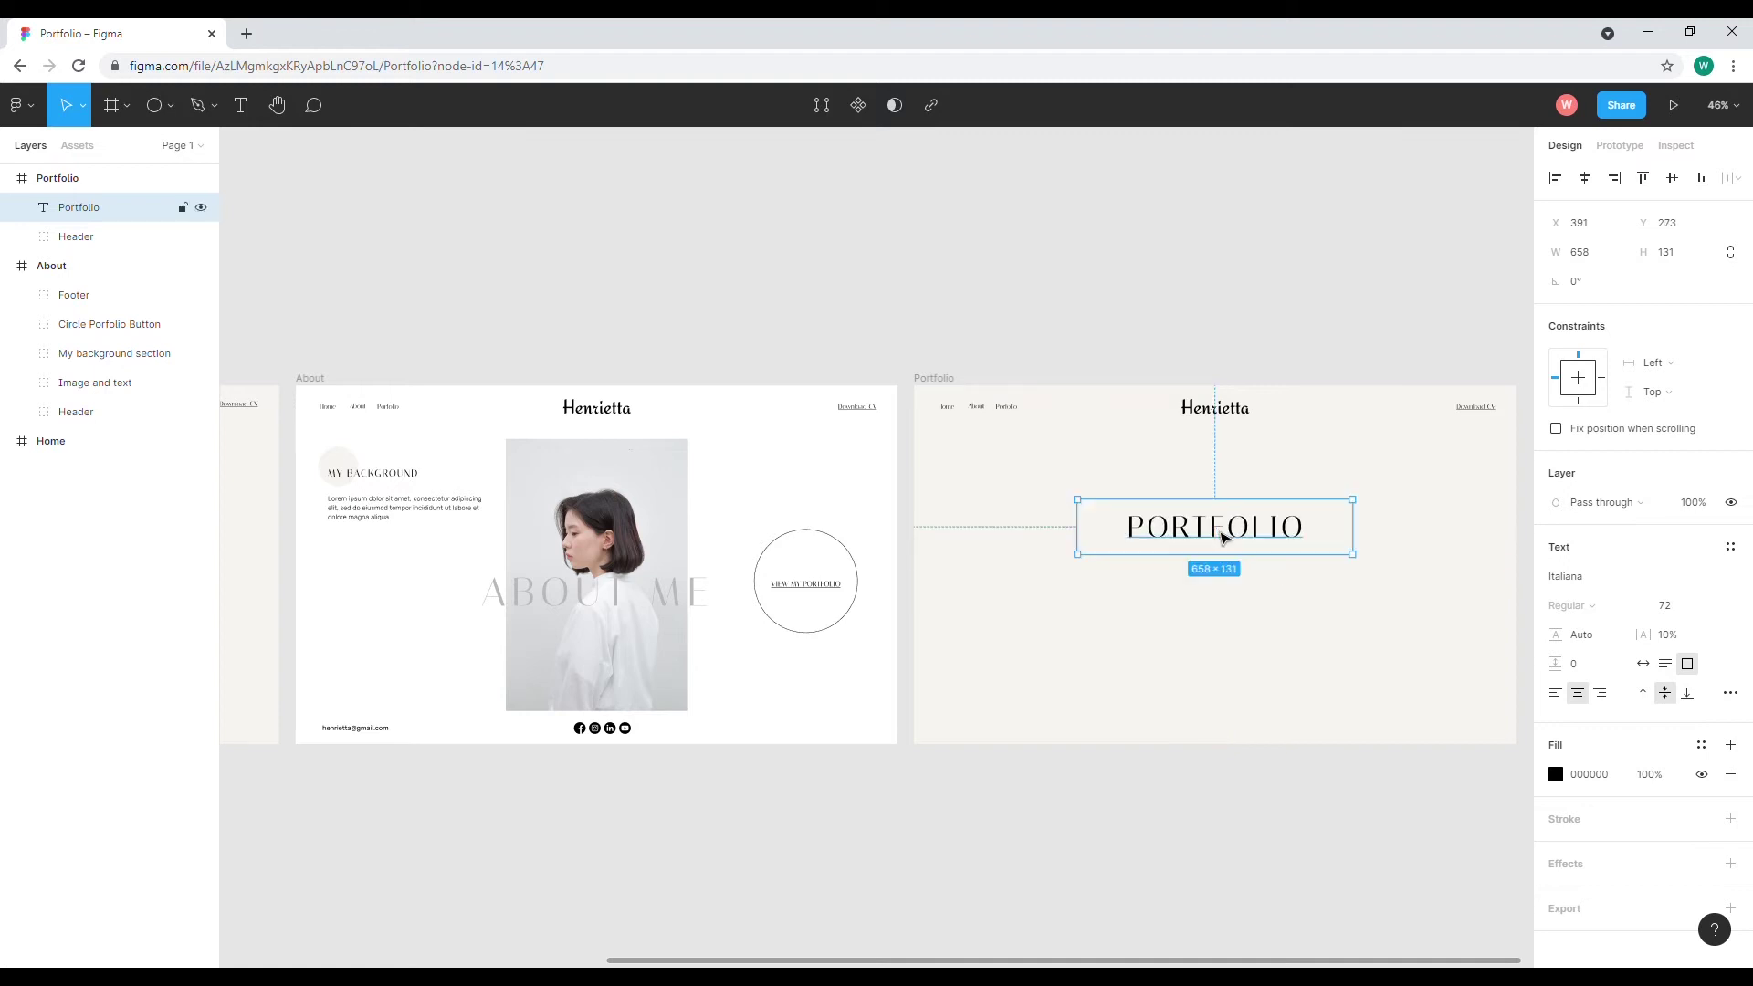
{"action": "left_click", "coordinate": [1176, 650]}
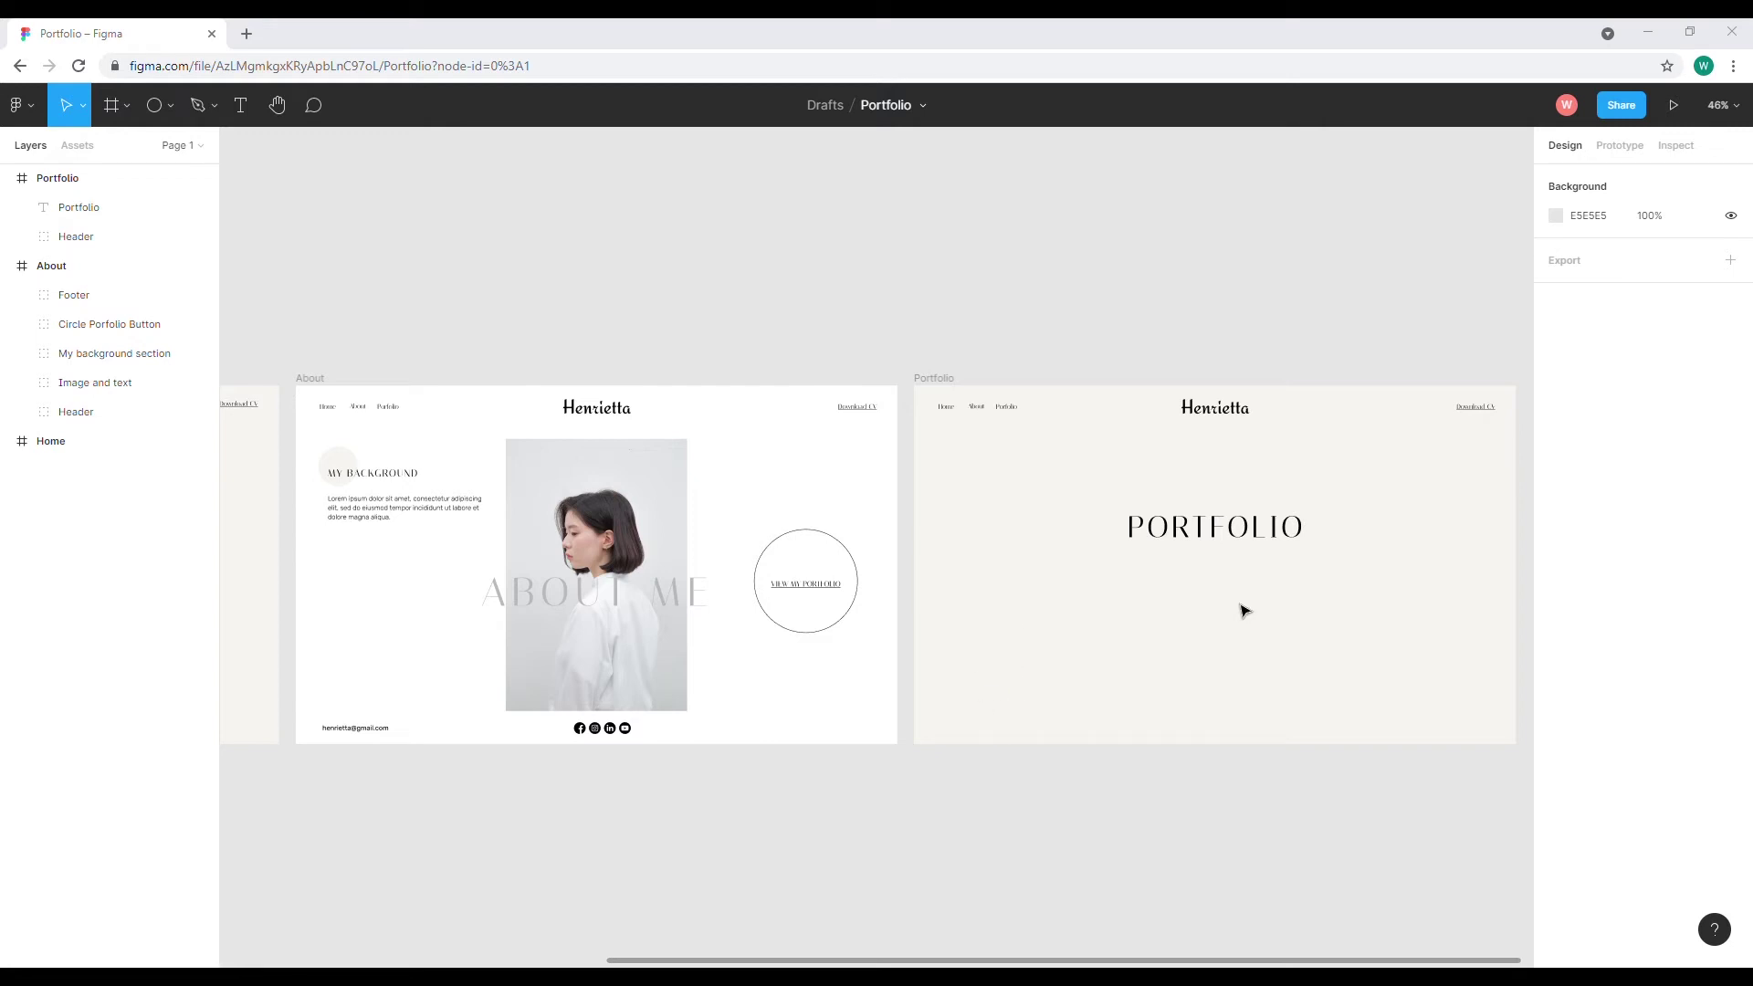
Place the arched-room photo in the Portfolio frame and shrink it to about 345×518.
{"action": "left_click_drag", "start_coordinate": [959, 548], "coordinate": [1367, 508]}
{"action": "left_click_drag", "start_coordinate": [1510, 716], "coordinate": [1399, 568]}
{"action": "left_click_drag", "start_coordinate": [1329, 464], "coordinate": [1369, 544]}
{"action": "left_click_drag", "start_coordinate": [1434, 633], "coordinate": [1381, 563]}
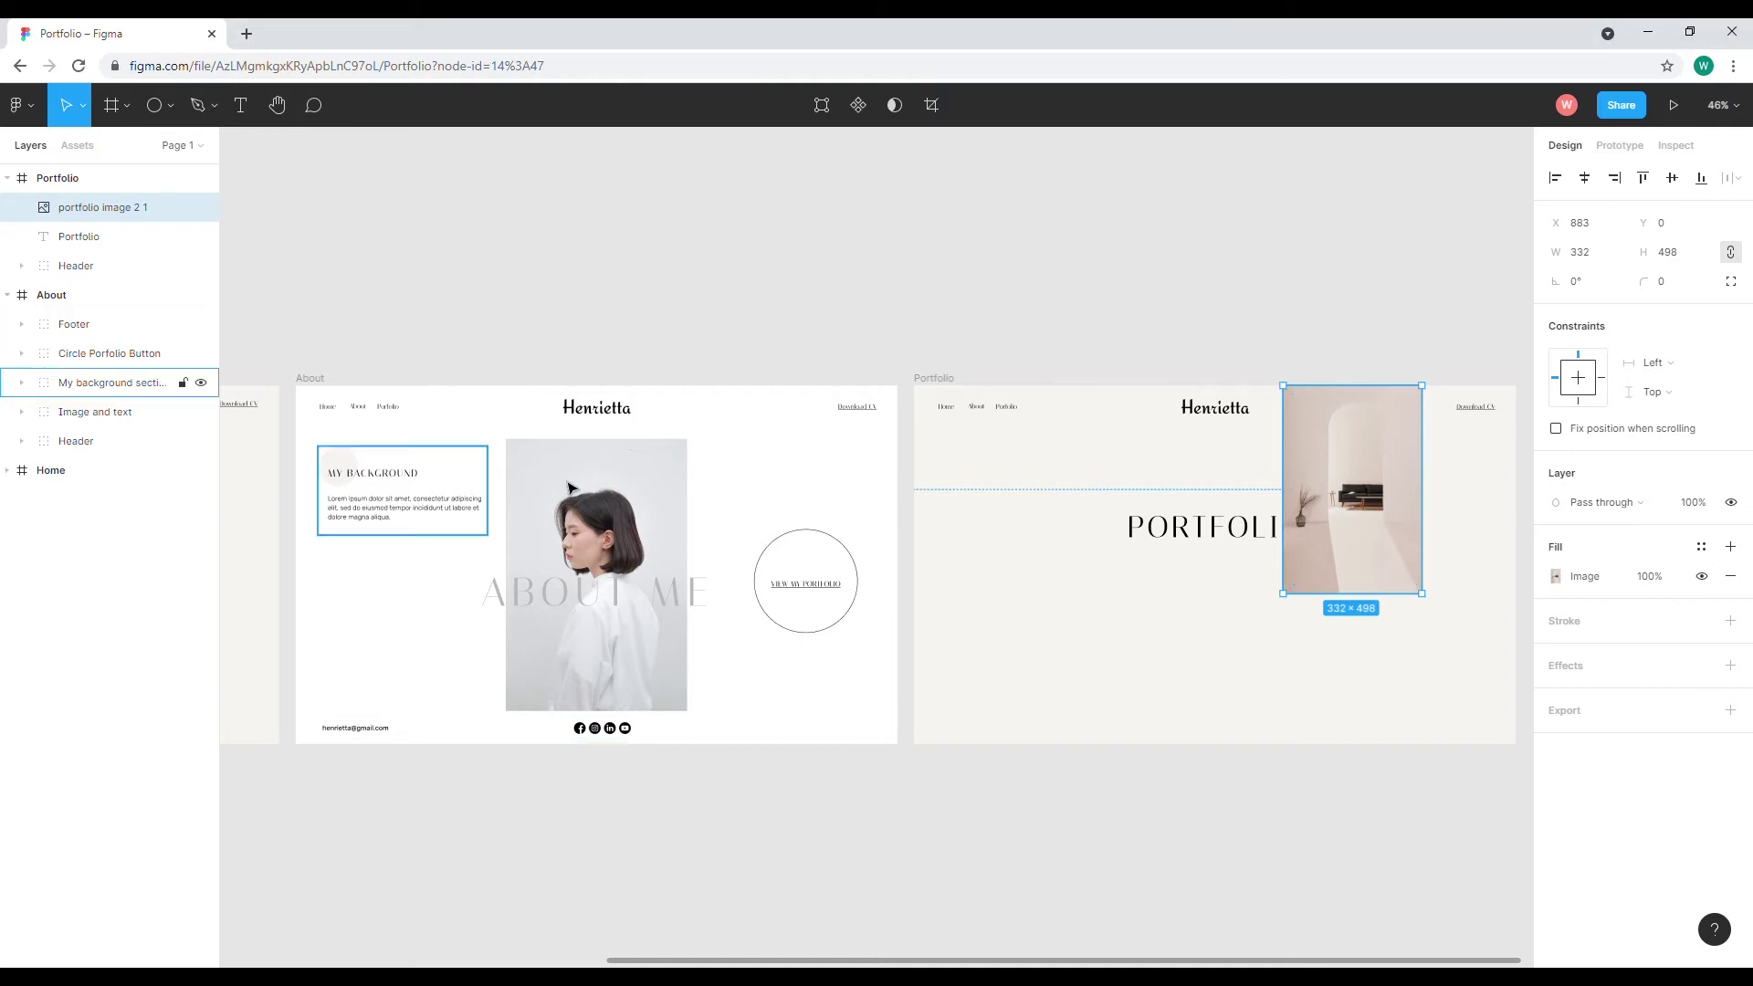
Move the Portfolio text layer above the photo in the Layers panel.
{"action": "left_click", "coordinate": [137, 237]}
{"action": "left_click", "coordinate": [100, 208]}
{"action": "left_click", "coordinate": [141, 239]}
{"action": "left_click_drag", "start_coordinate": [141, 239], "coordinate": [113, 205]}
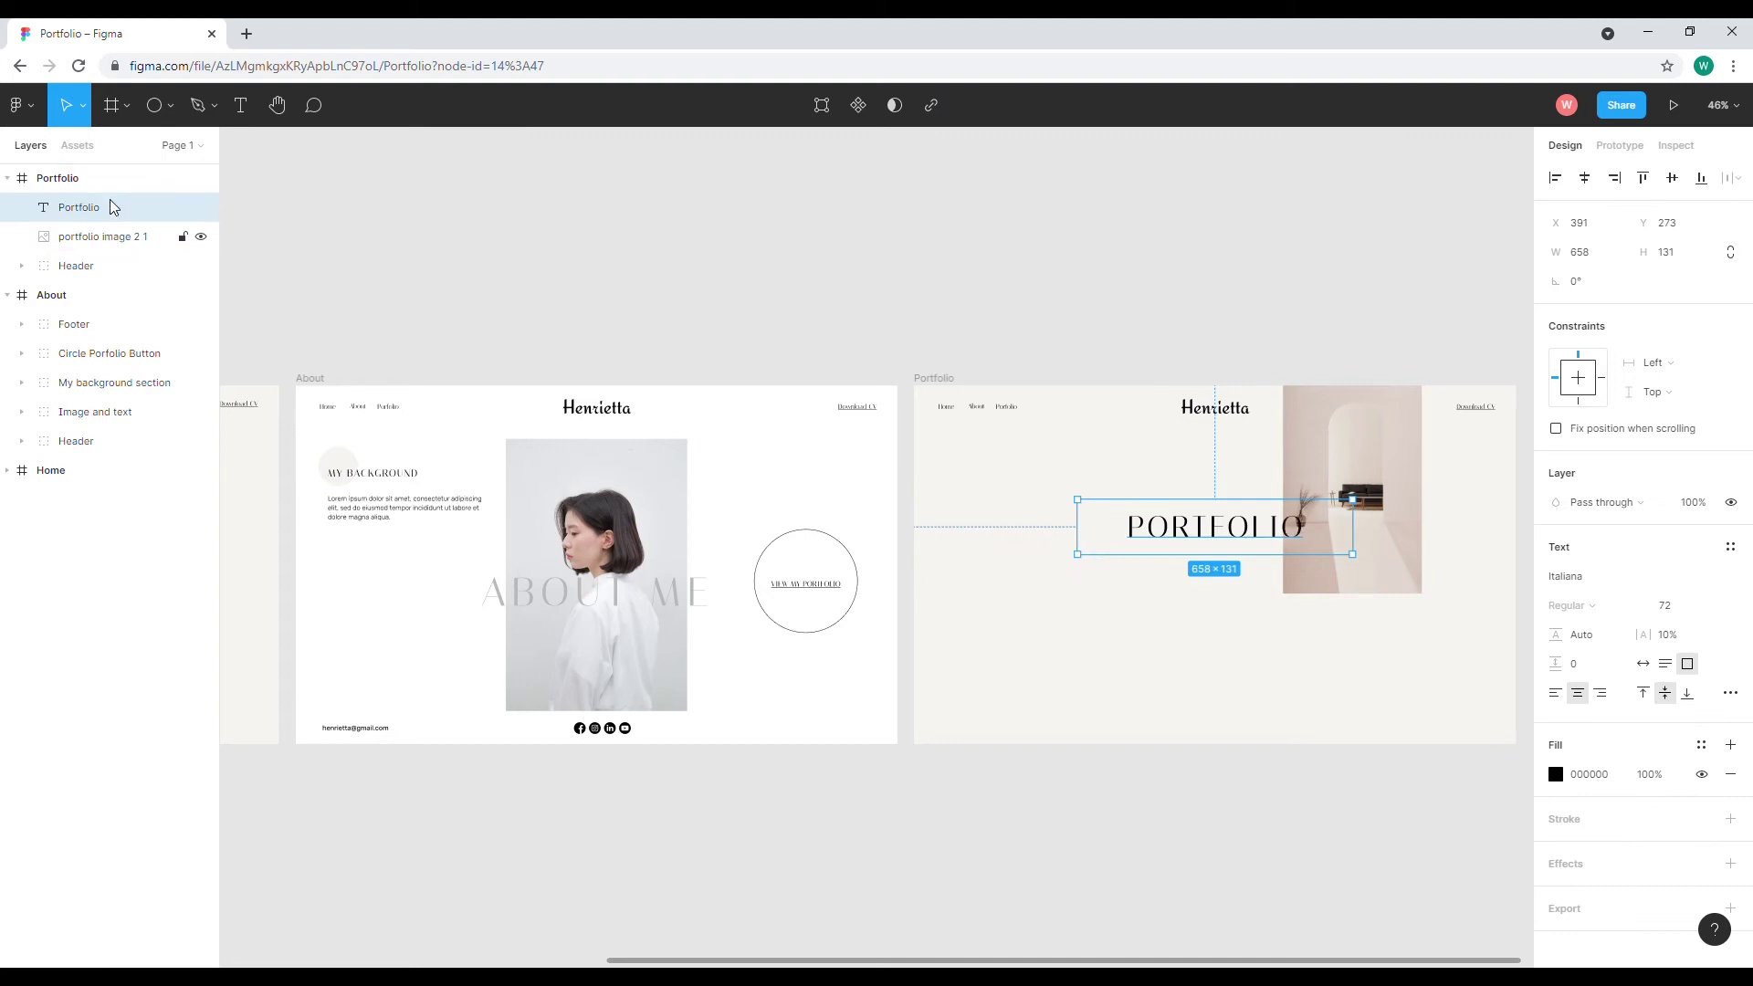
{"action": "left_click", "coordinate": [1287, 660]}
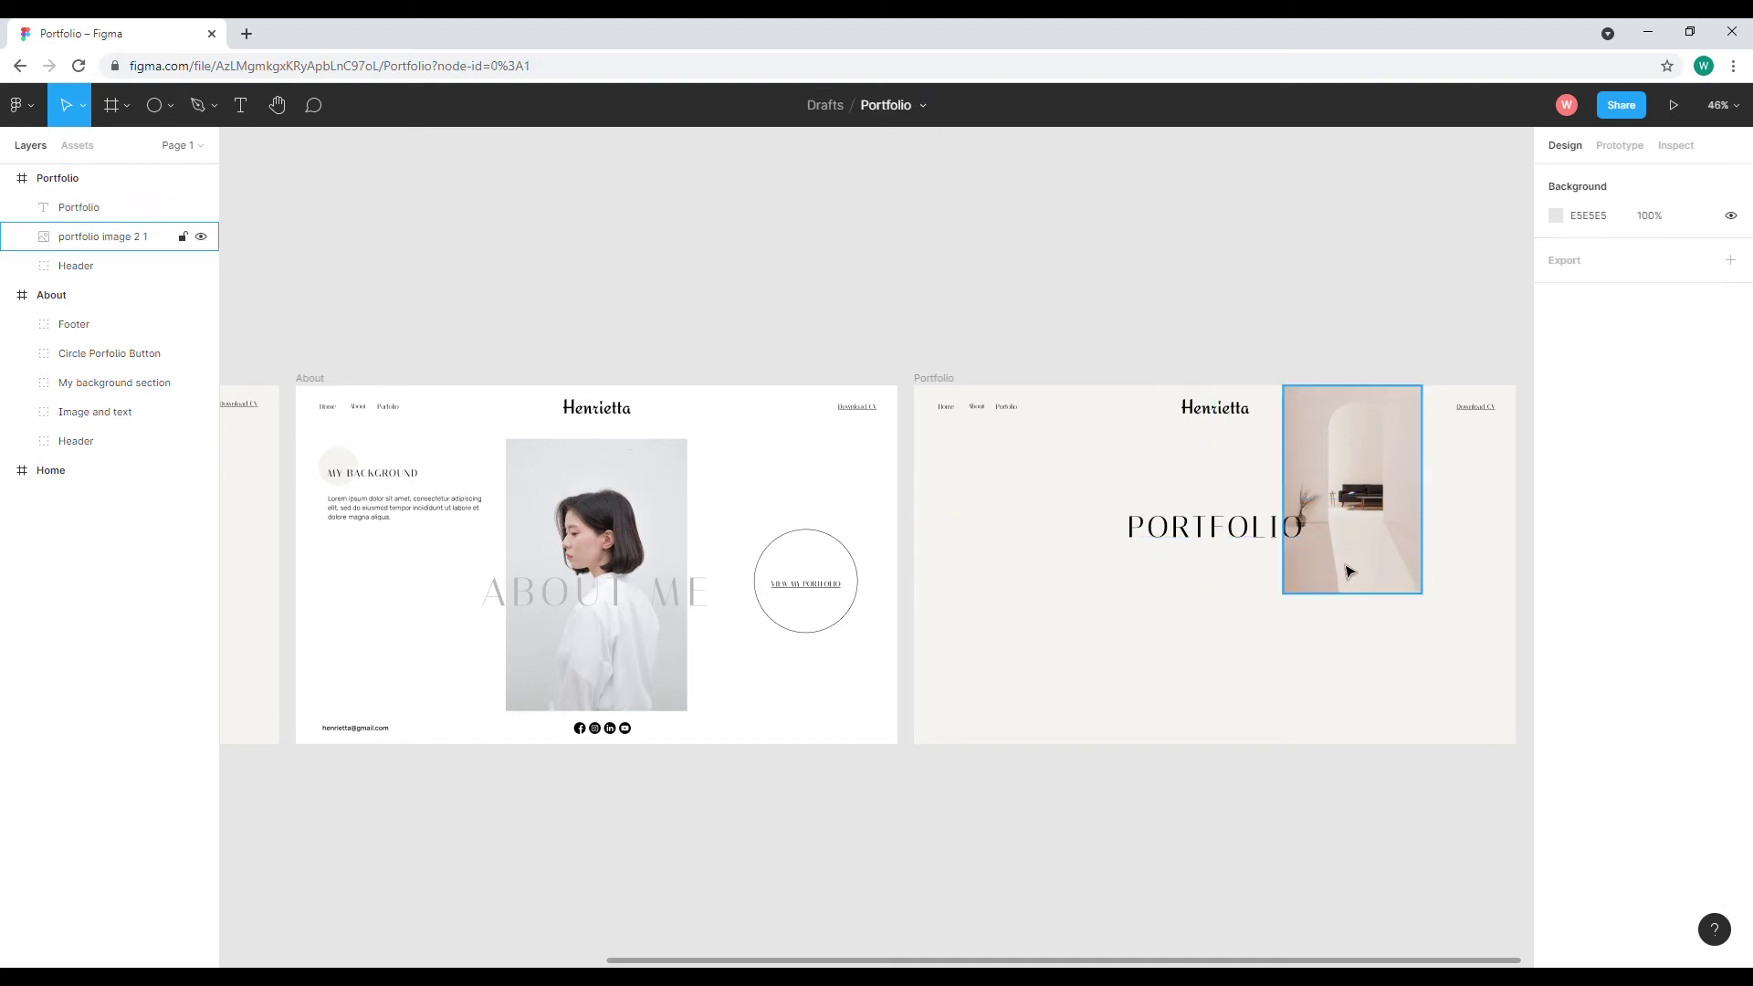
Fine-tune the photo to 286×429 and realign the PORTFOLIO title over it.
{"action": "left_click", "coordinate": [1242, 546]}
{"action": "left_click", "coordinate": [1361, 589]}
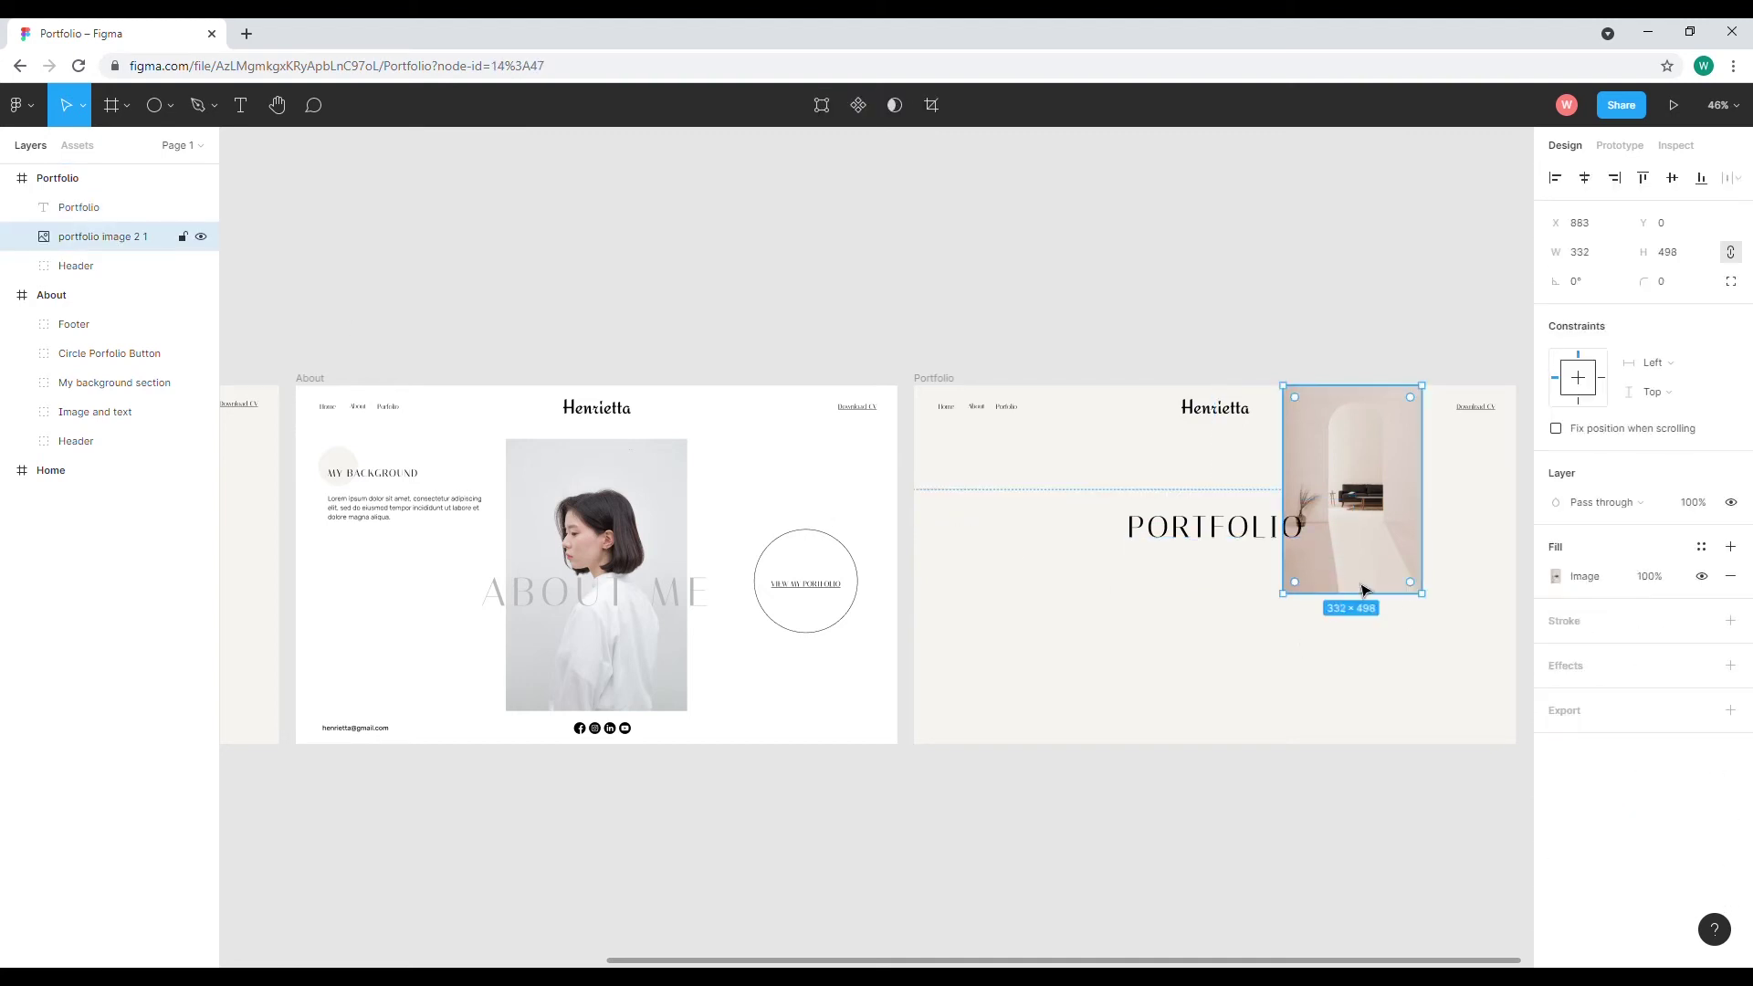
{"action": "left_click_drag", "start_coordinate": [1426, 602], "coordinate": [1409, 561]}
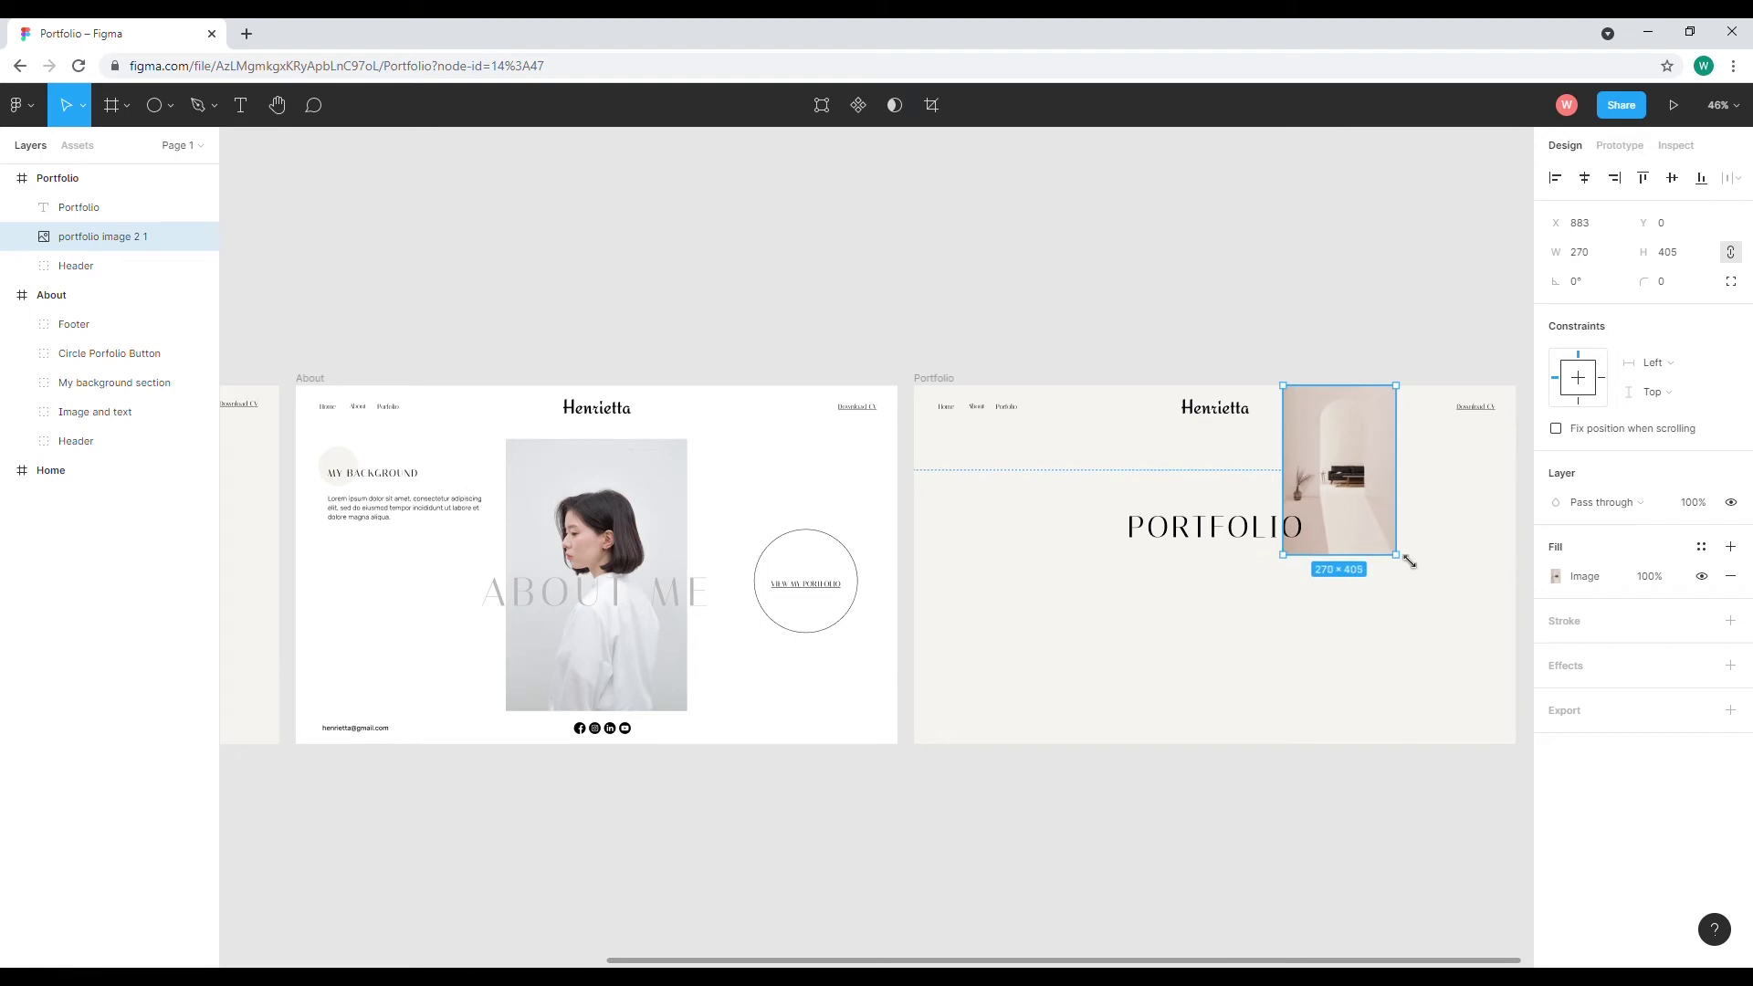
{"action": "left_click", "coordinate": [1282, 630]}
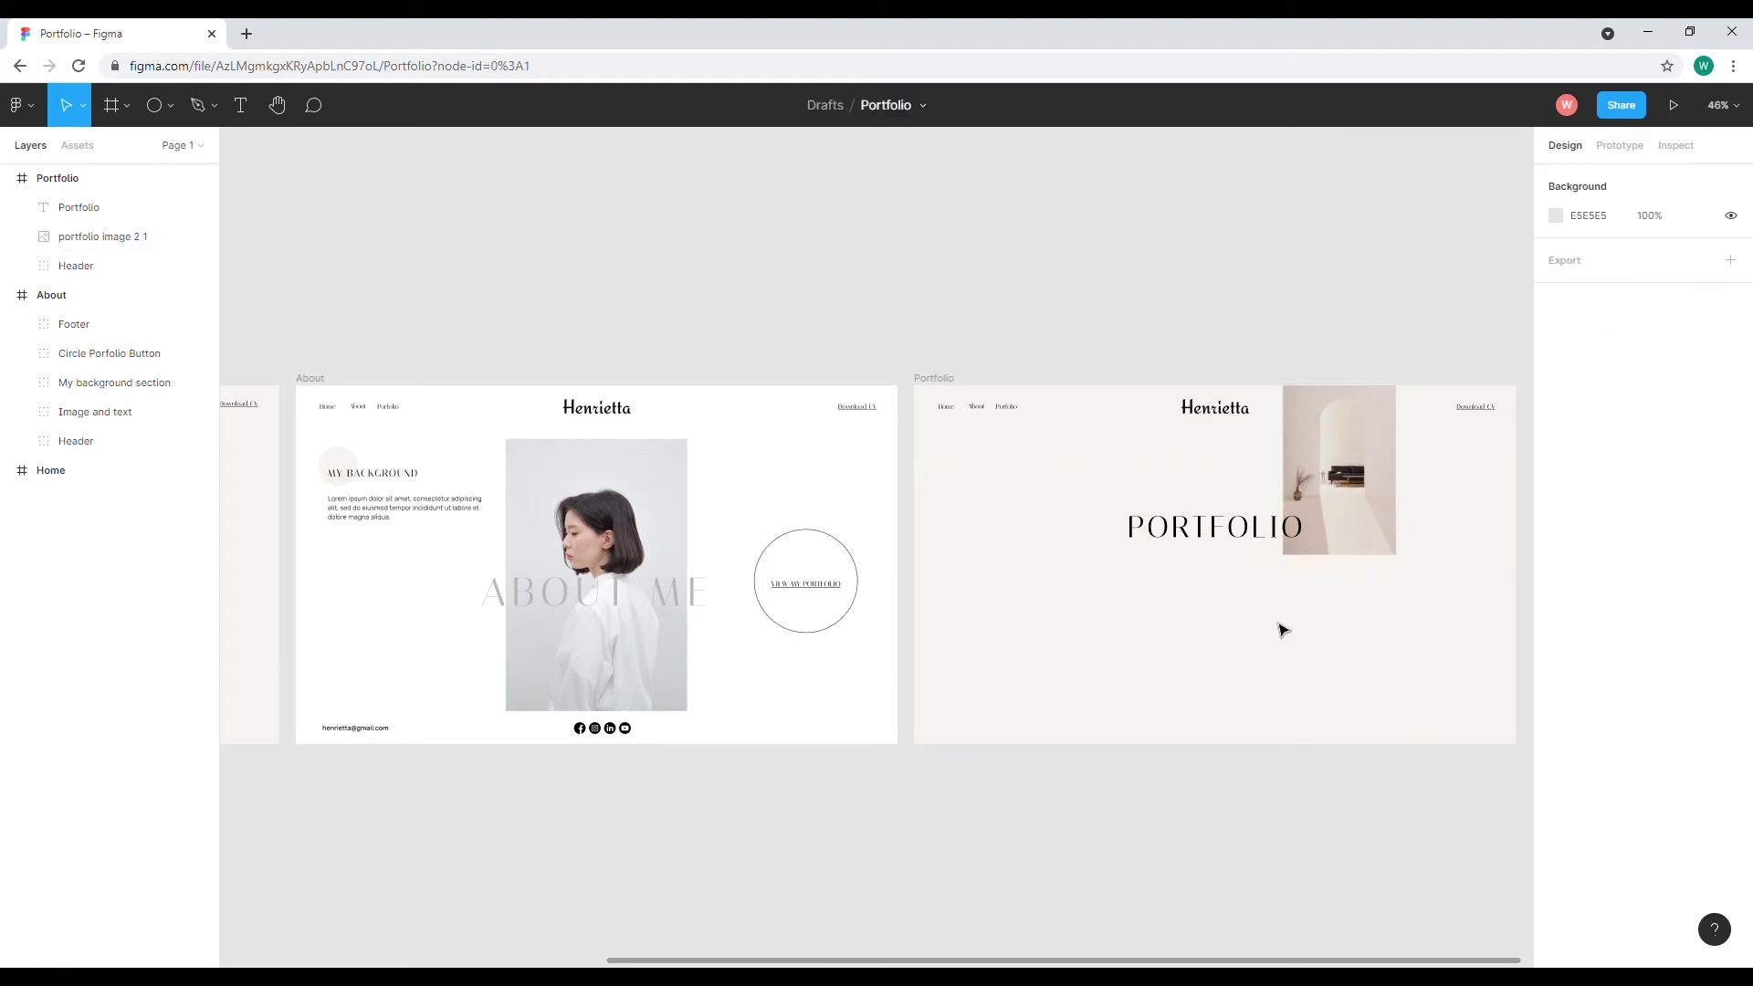
{"action": "left_click", "coordinate": [1238, 527]}
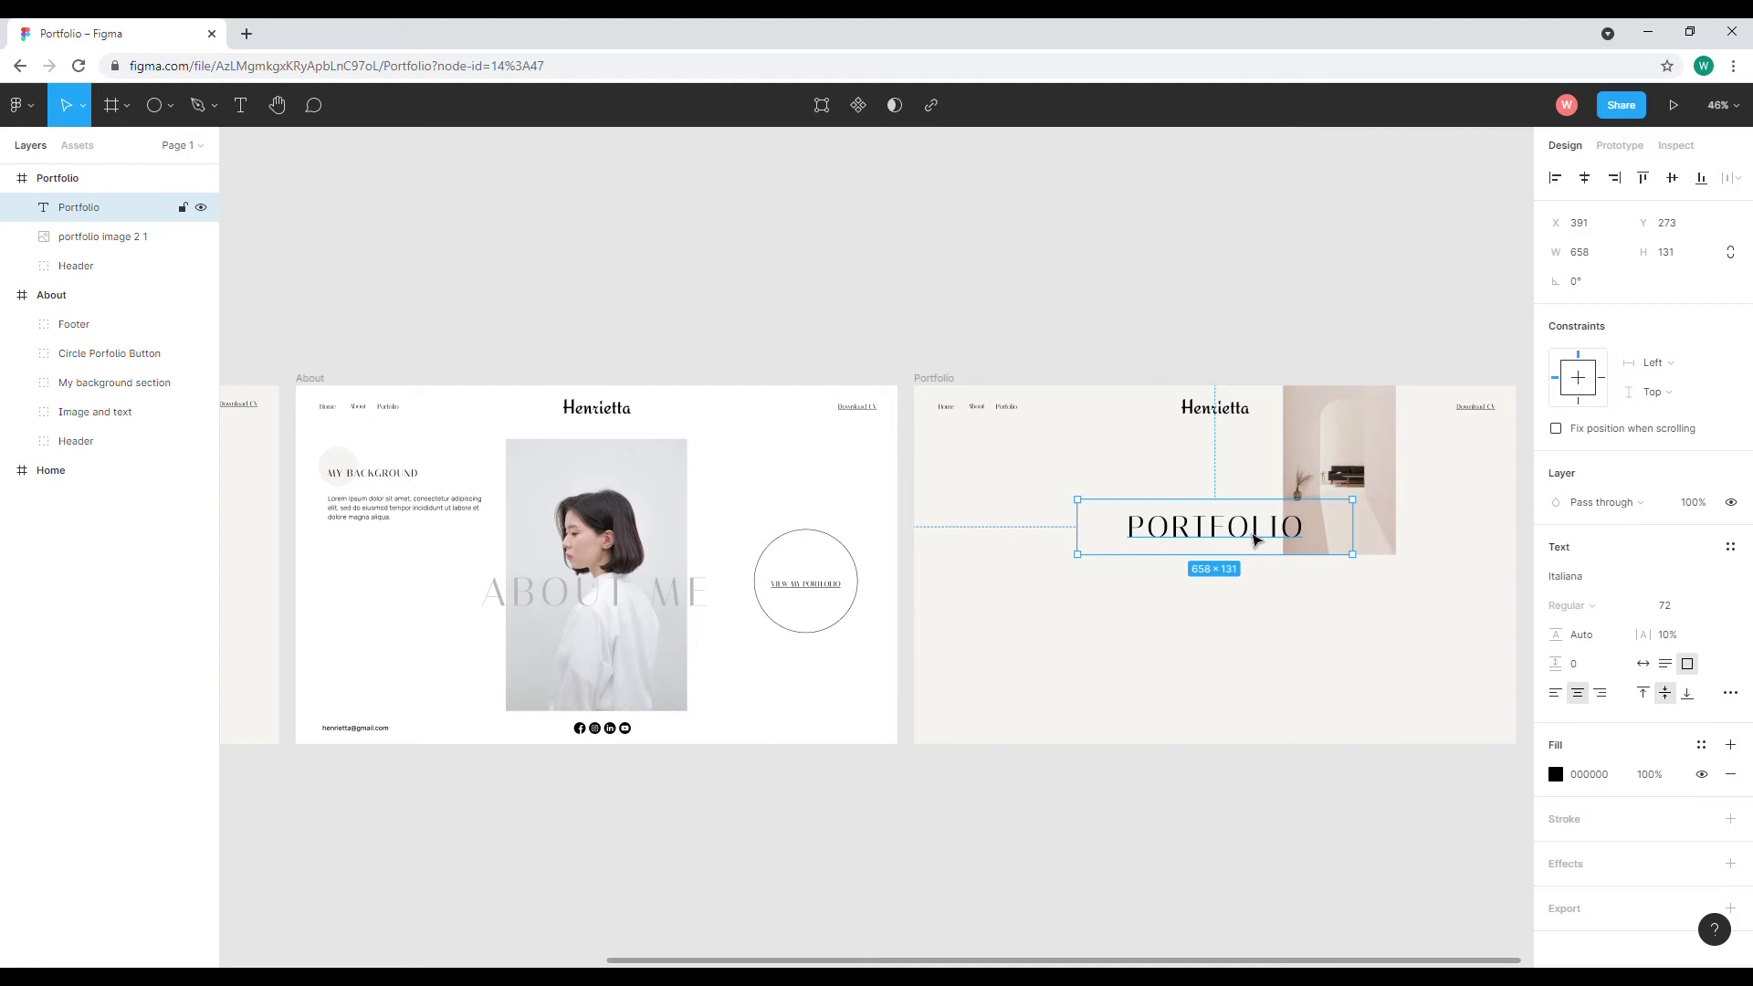
{"action": "left_click_drag", "start_coordinate": [1219, 537], "coordinate": [1219, 535]}
{"action": "left_click", "coordinate": [1354, 614]}
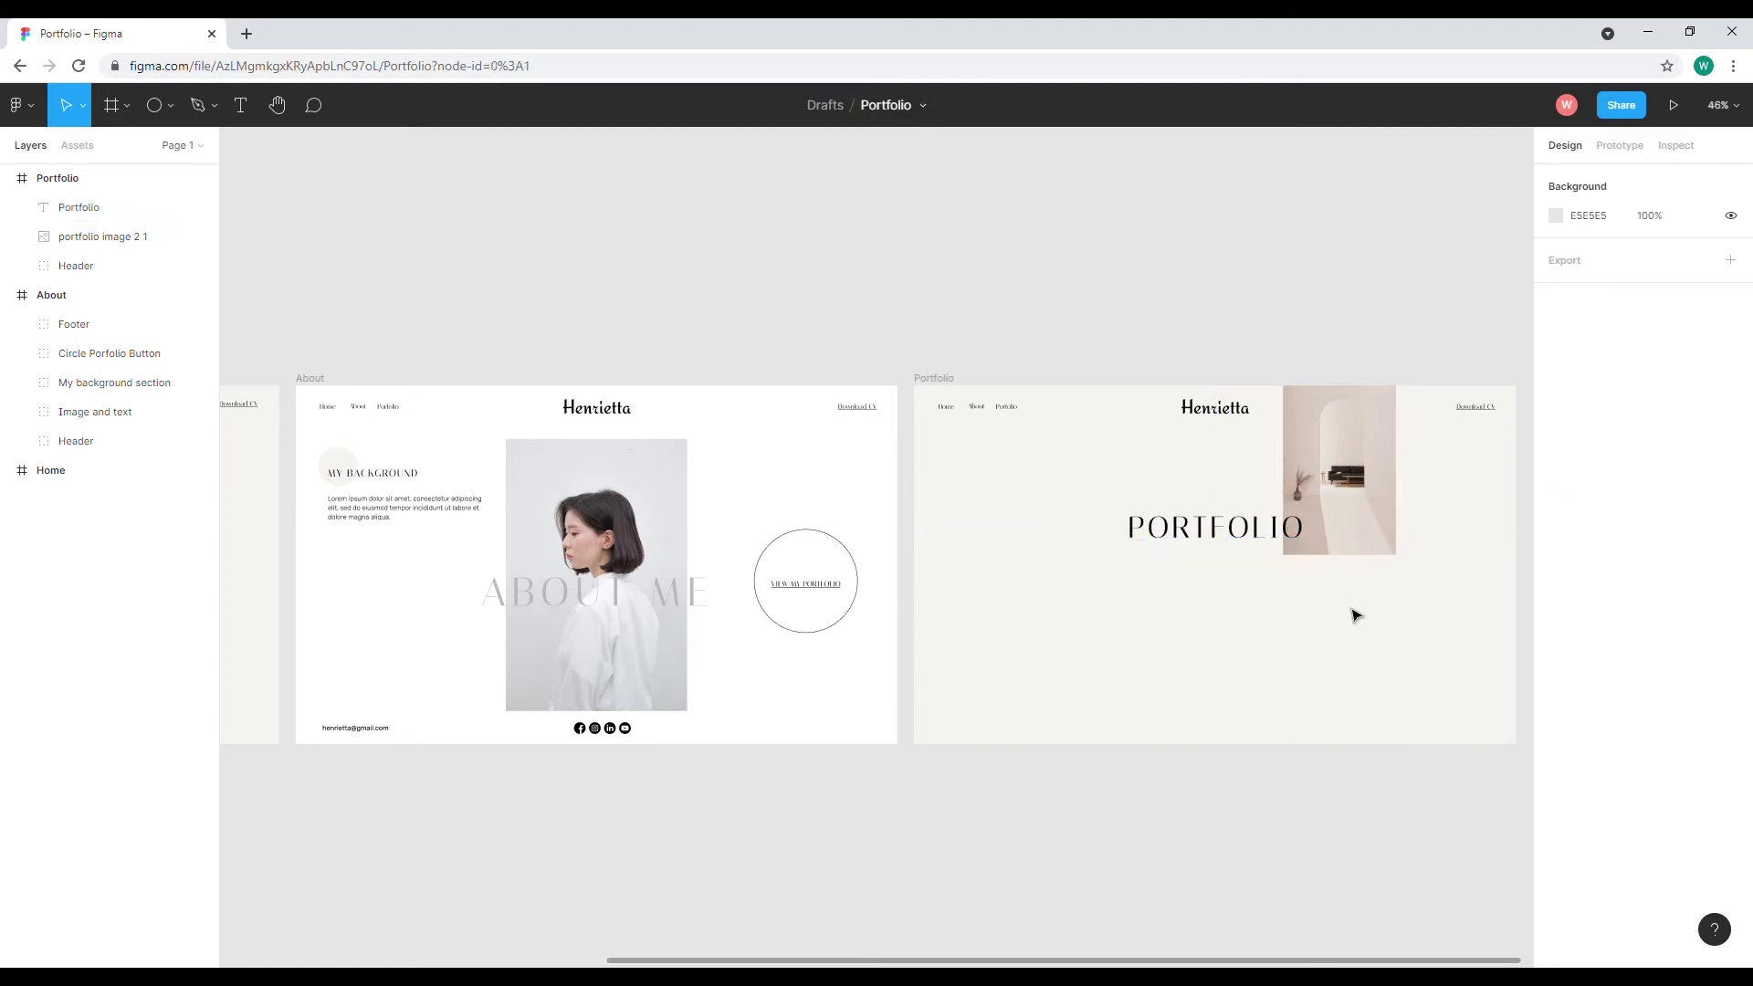
{"action": "left_click", "coordinate": [1370, 538]}
{"action": "left_click_drag", "start_coordinate": [1406, 570], "coordinate": [1376, 546]}
{"action": "left_click", "coordinate": [1333, 612]}
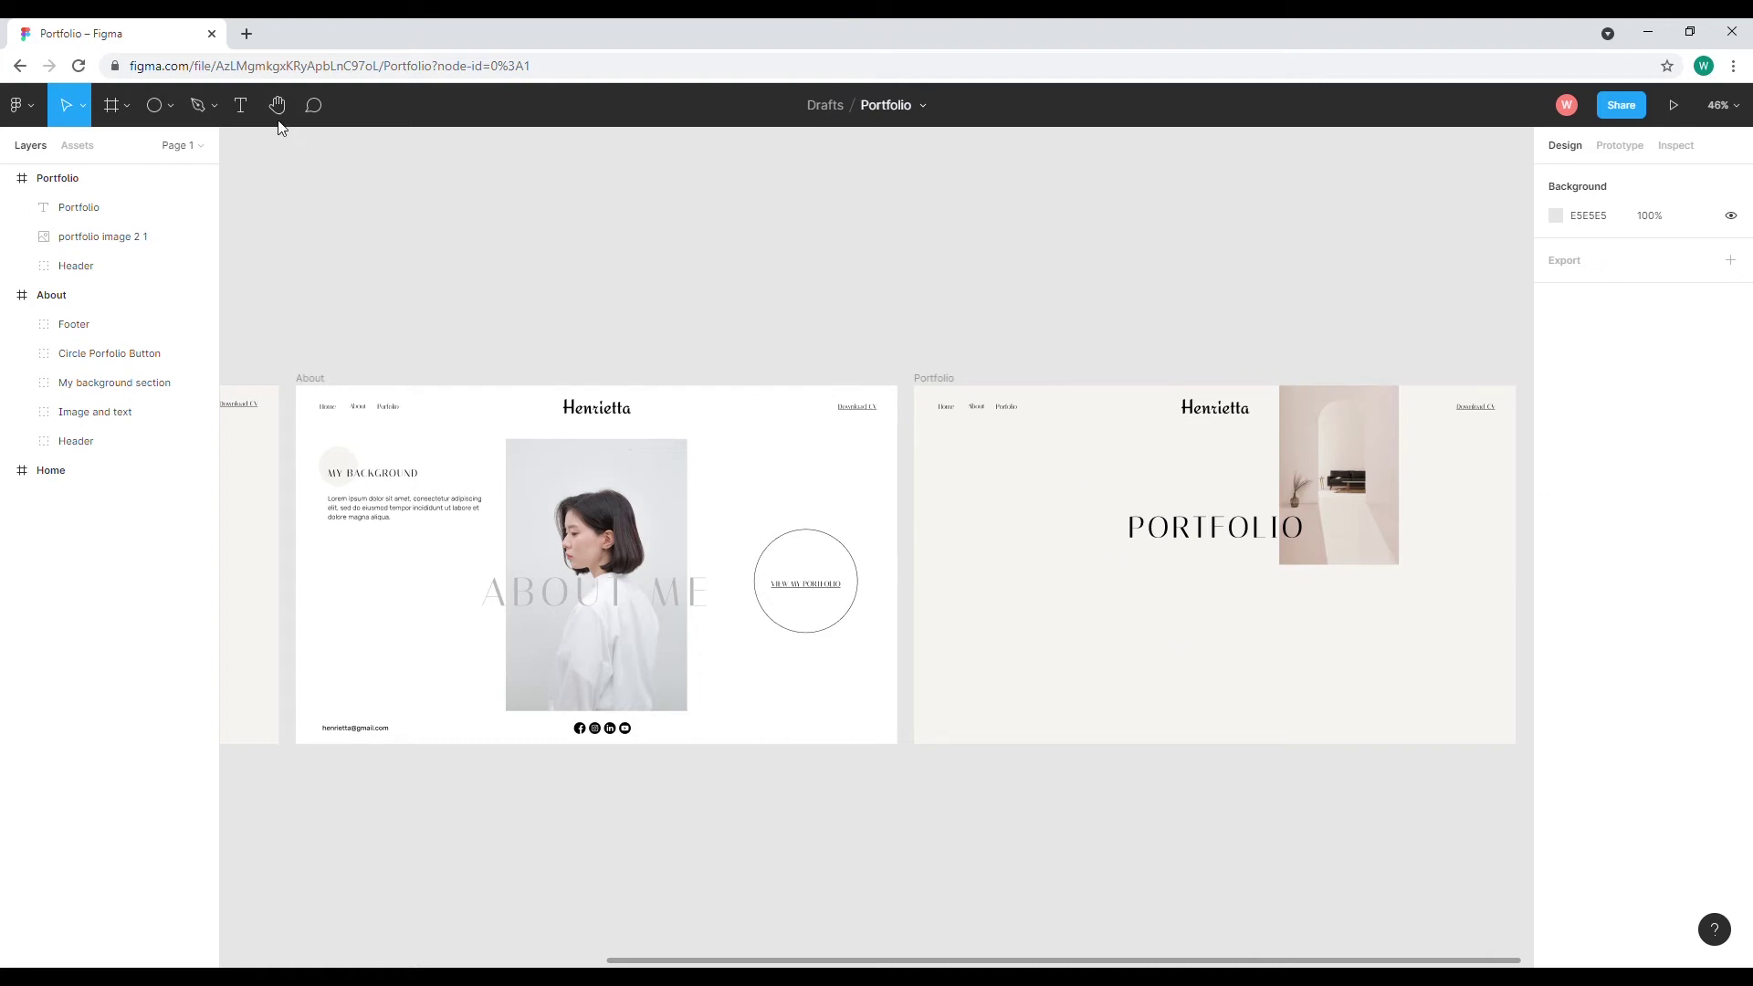
Add a DESIGN label at size 24 with 0% letter spacing just right of the photo.
{"action": "left_click", "coordinate": [240, 105]}
{"action": "left_click", "coordinate": [1421, 496]}
{"action": "type", "text": "Design"}
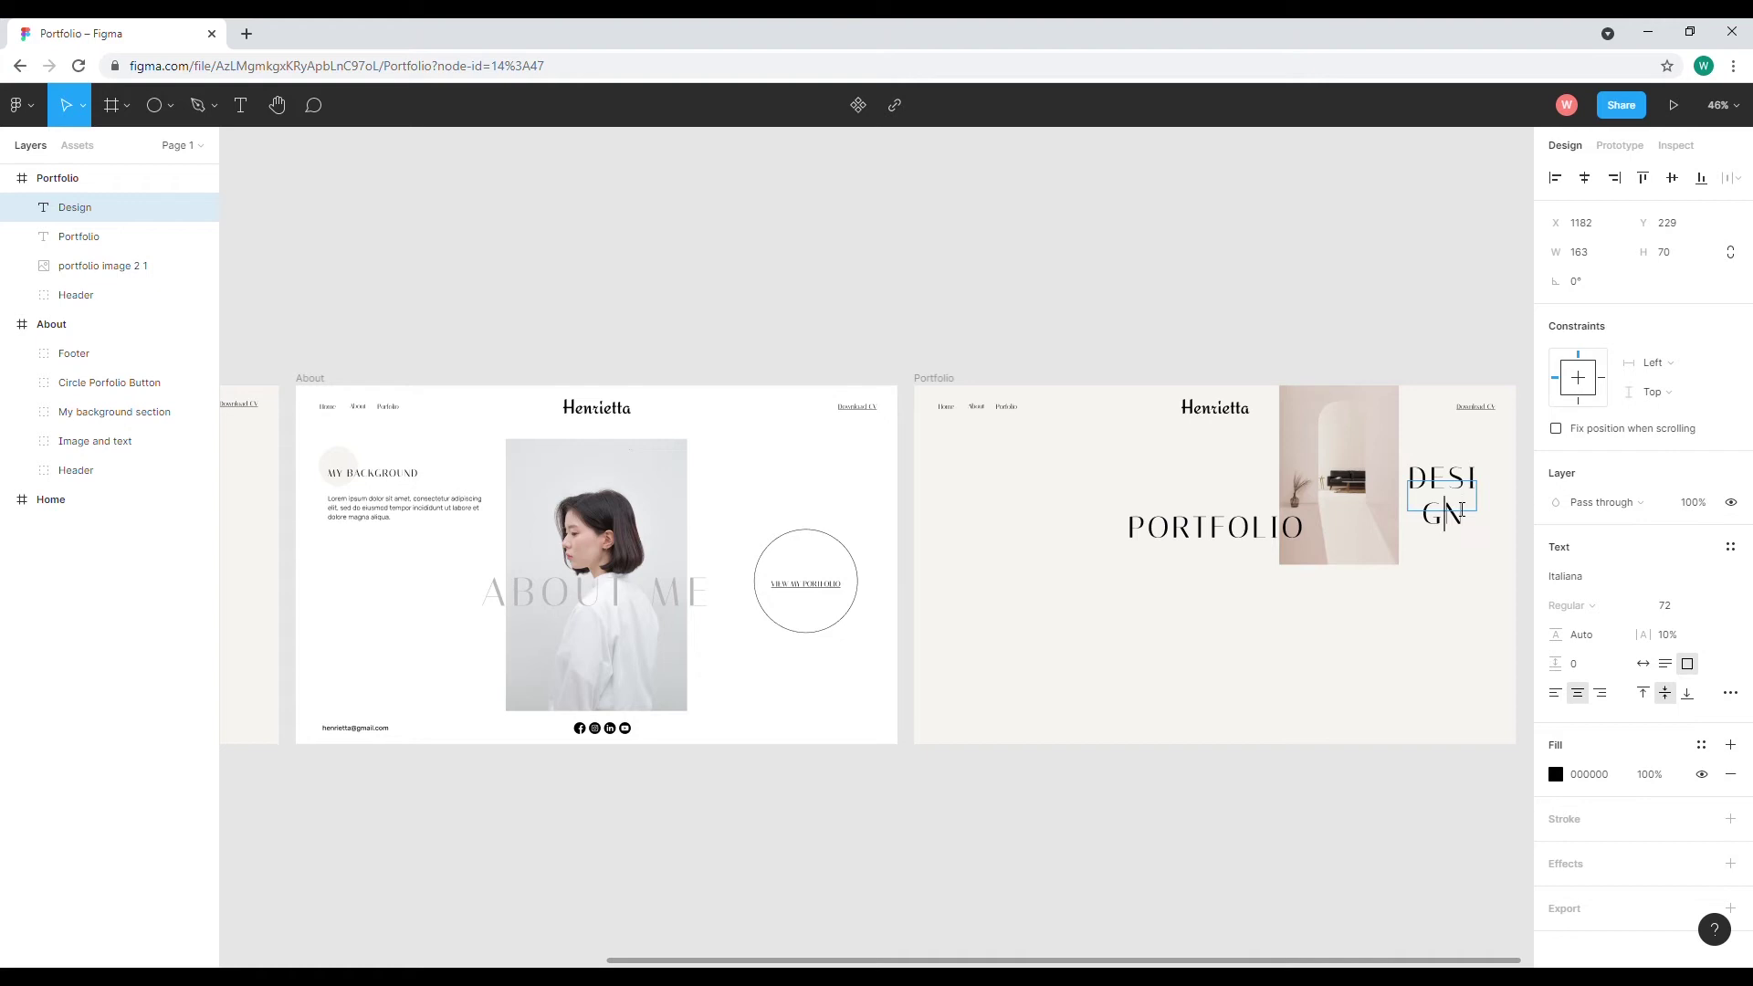
{"action": "key", "text": "ctrl+a"}
{"action": "left_click", "coordinate": [1728, 607]}
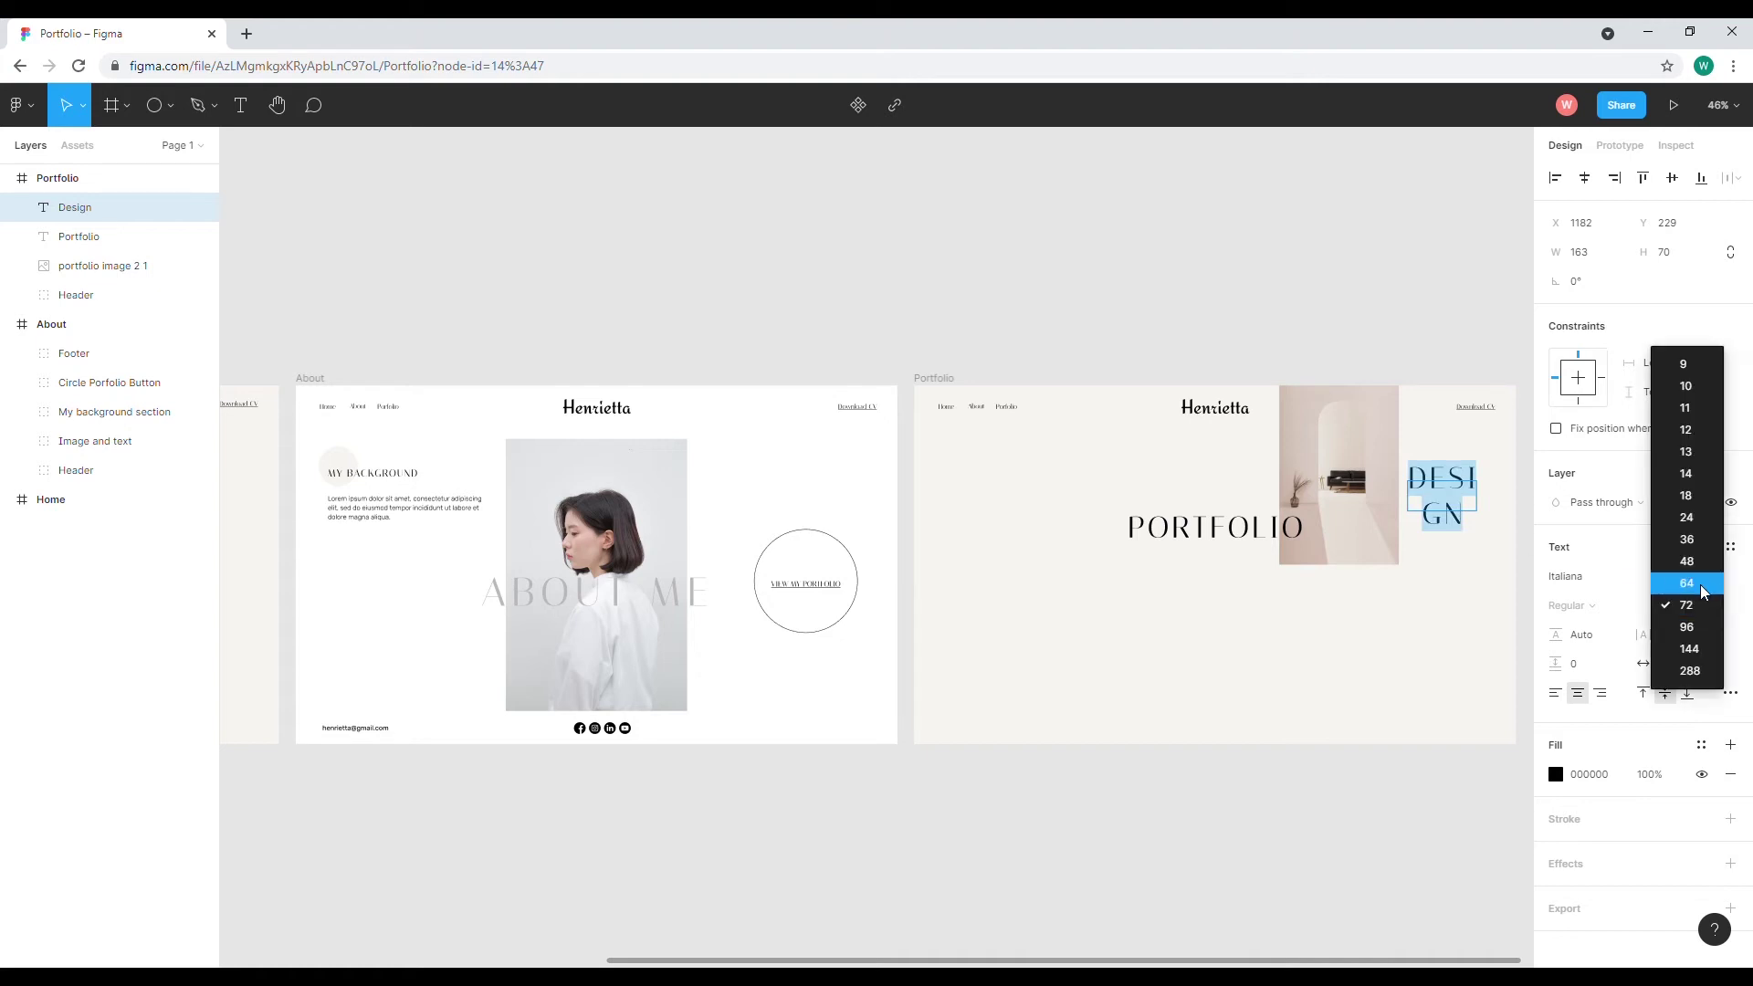
{"action": "left_click", "coordinate": [1692, 525]}
{"action": "left_click", "coordinate": [1676, 636]}
{"action": "type", "text": "0"}
{"action": "key", "text": "Return"}
{"action": "key", "text": "Escape"}
{"action": "left_click_drag", "start_coordinate": [1446, 508], "coordinate": [1430, 504]}
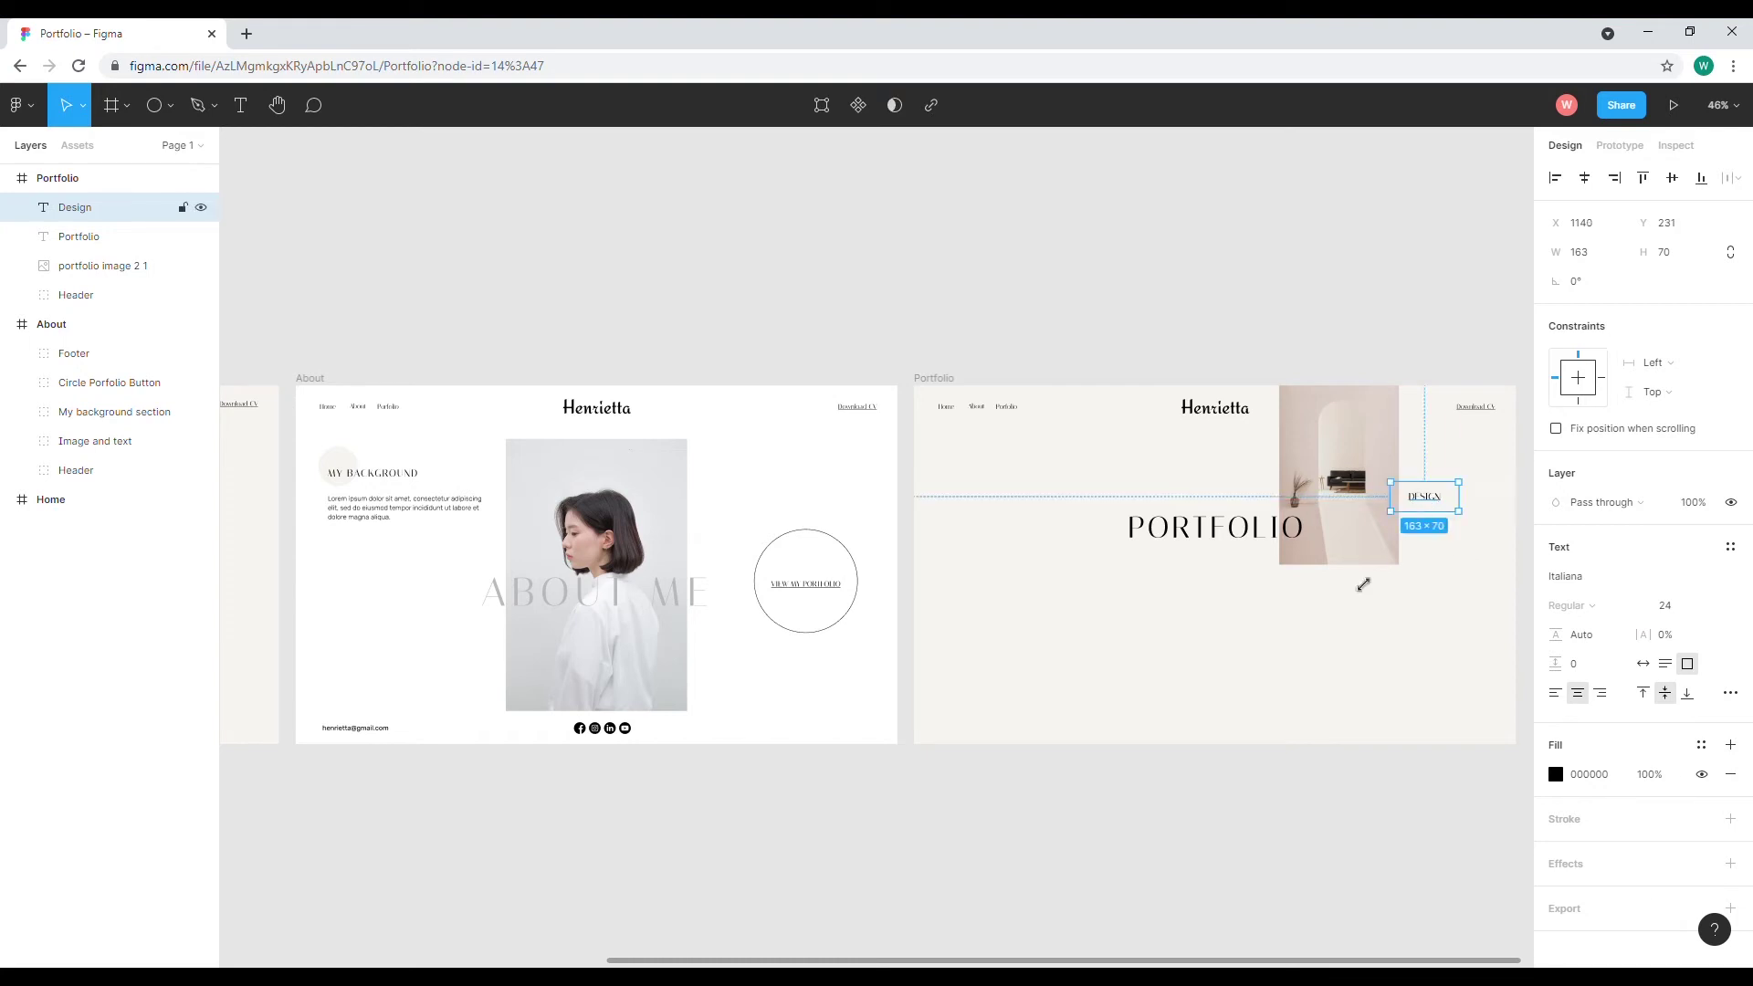
{"action": "left_click", "coordinate": [1303, 707]}
Zoom the canvas to 80% and nudge DESIGN down a few pixels.
{"action": "left_click", "coordinate": [1732, 109]}
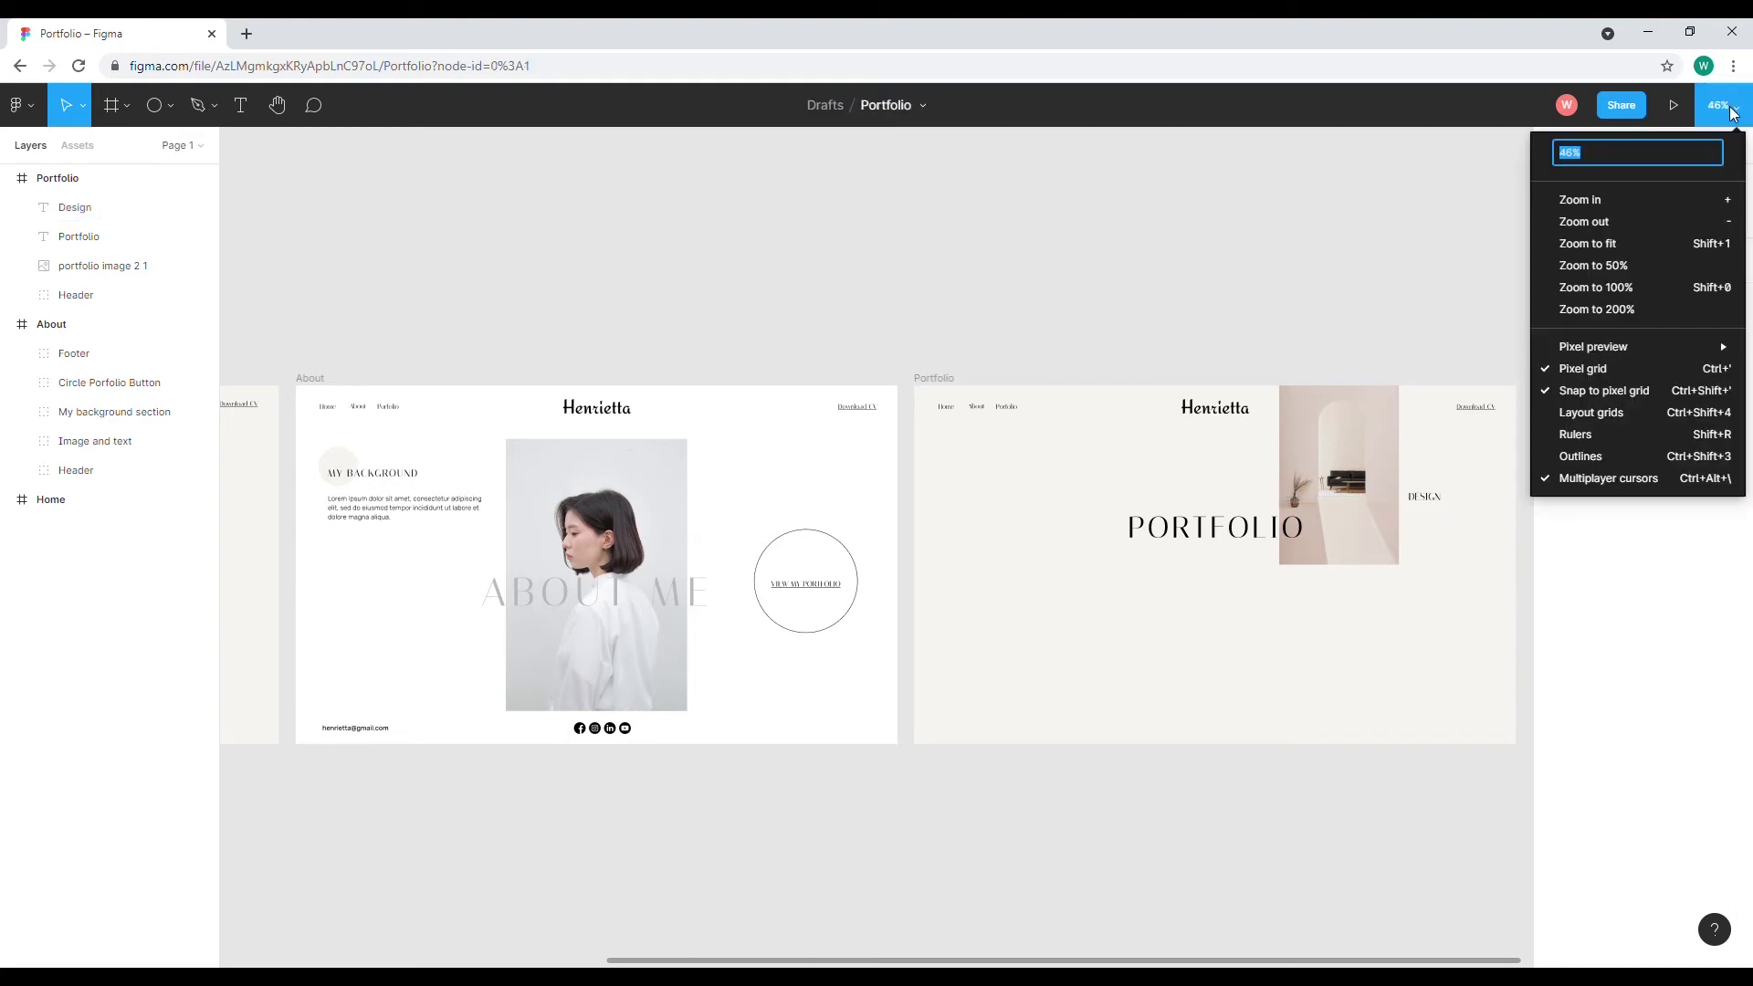
{"action": "type", "text": "80"}
{"action": "key", "text": "Return"}
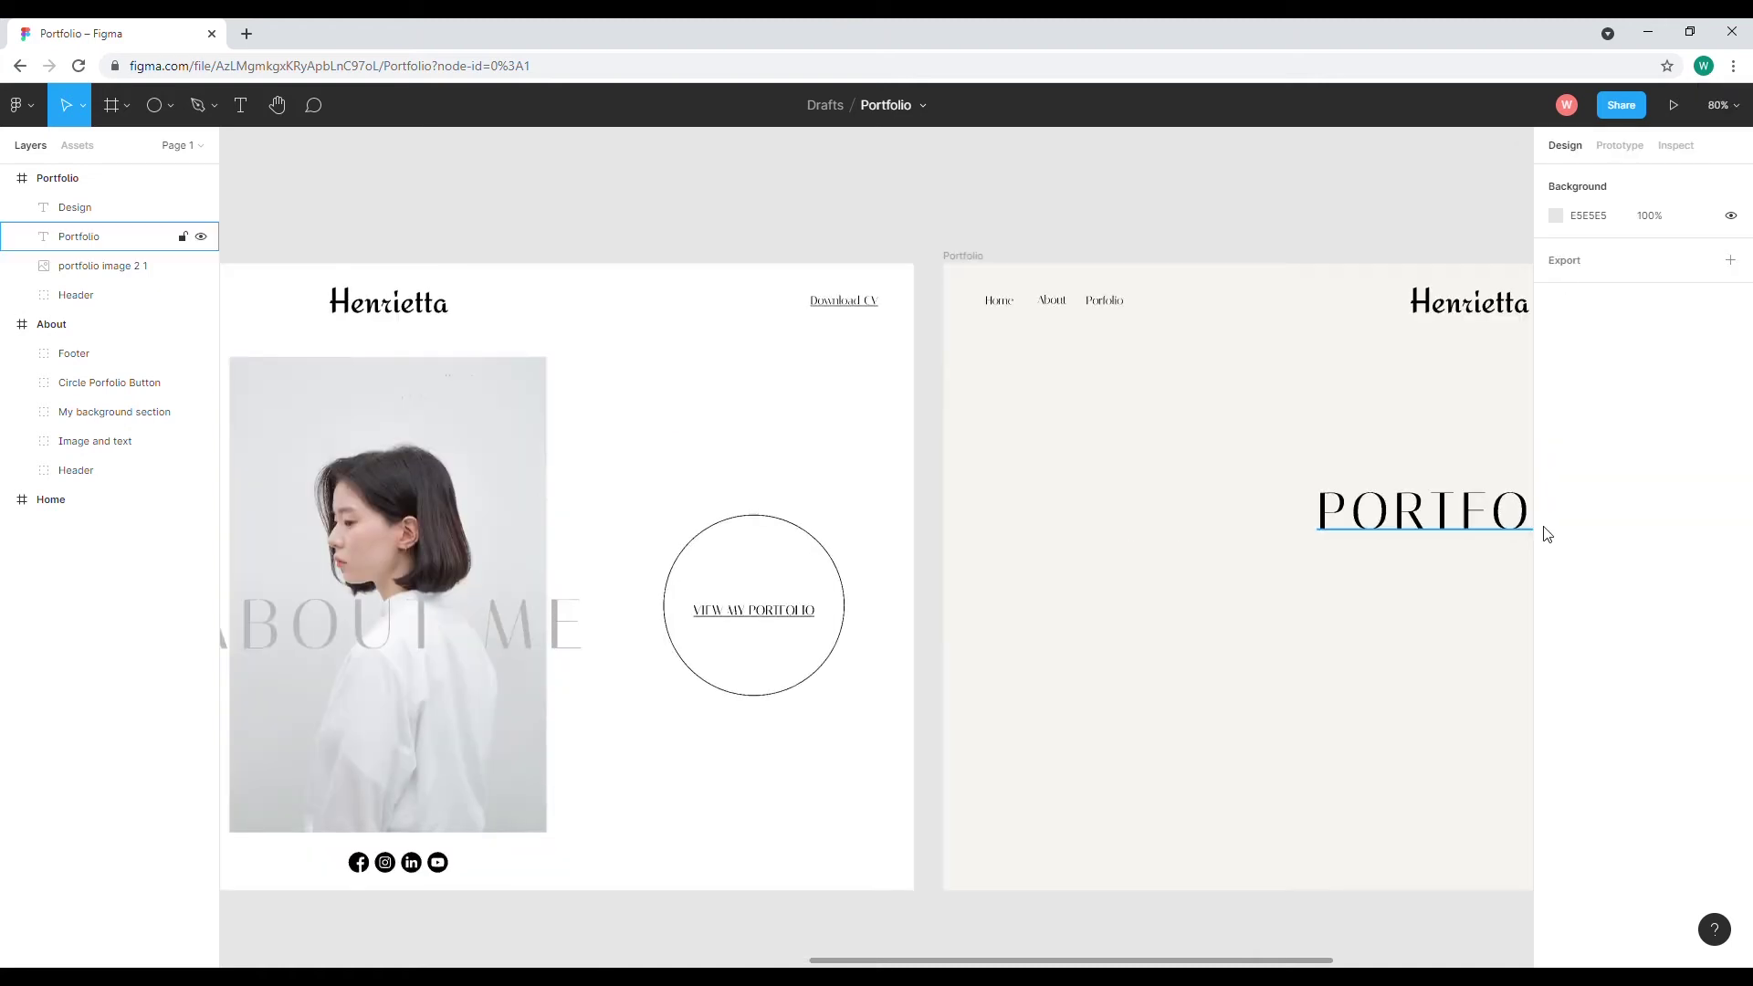
{"action": "scroll", "coordinate": [876, 547], "scroll_direction": "right", "scroll_amount": 5}
{"action": "scroll", "coordinate": [876, 547], "scroll_direction": "left", "scroll_amount": 2}
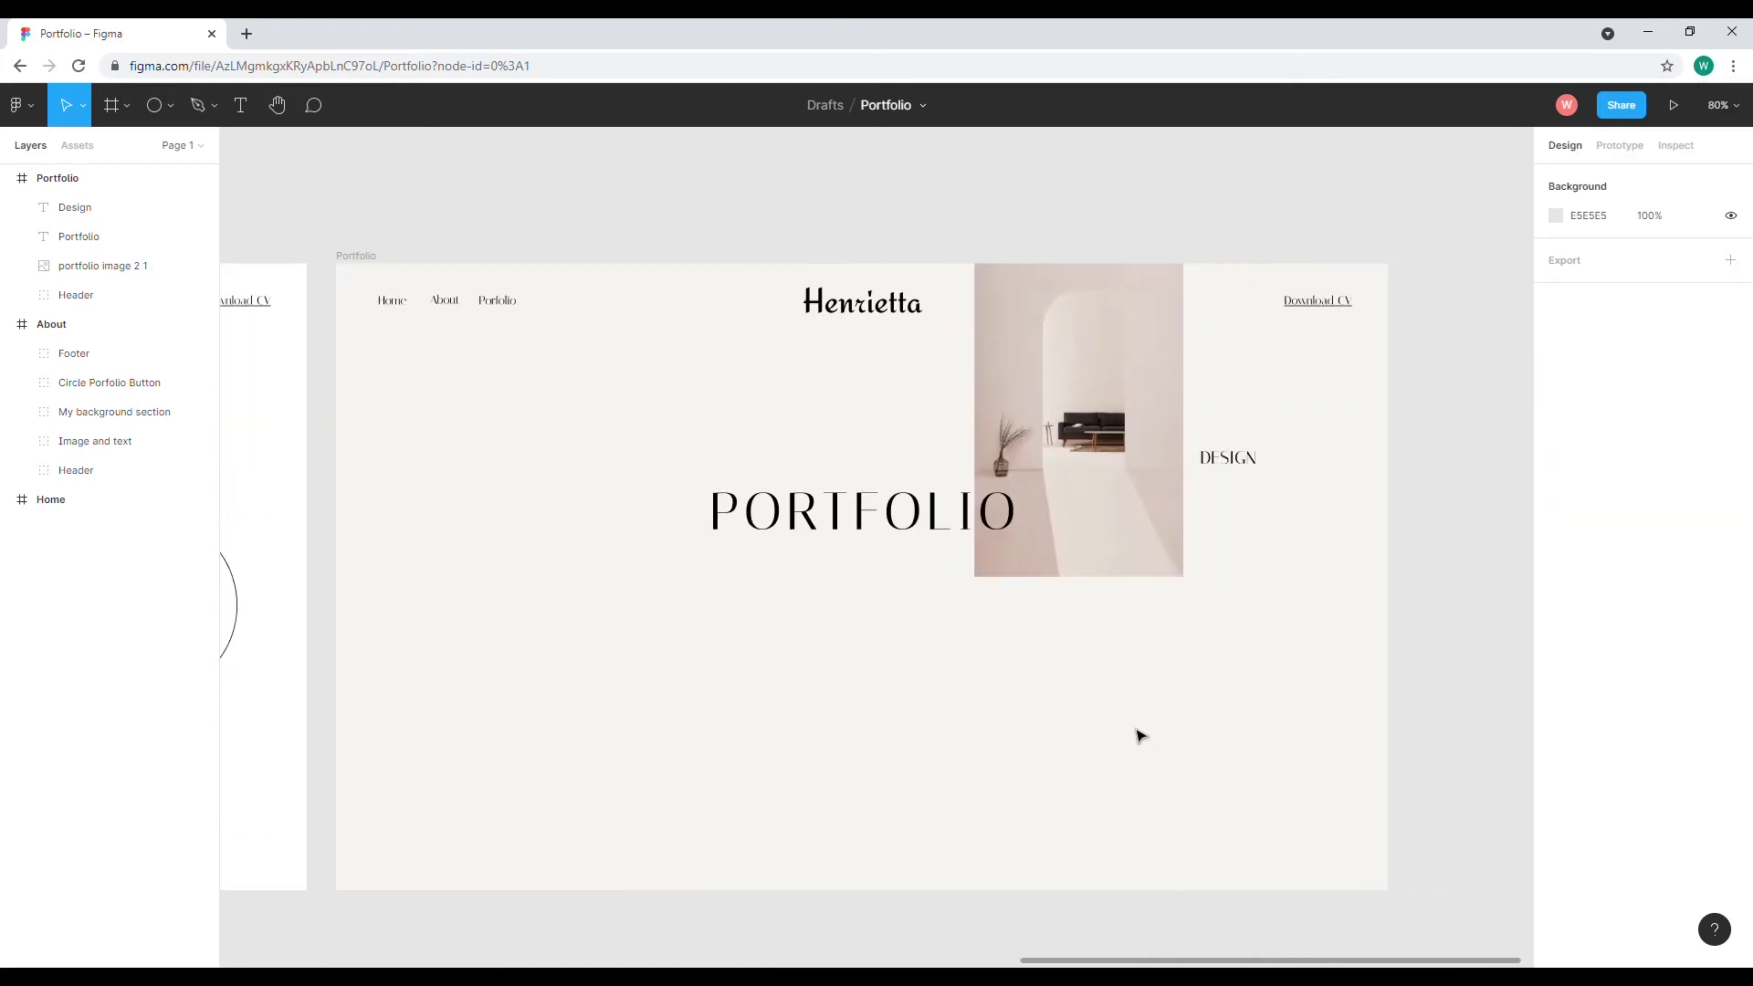
{"action": "scroll", "coordinate": [1236, 501], "scroll_direction": "left", "scroll_amount": 1}
{"action": "scroll", "coordinate": [1236, 501], "scroll_direction": "right", "scroll_amount": 1}
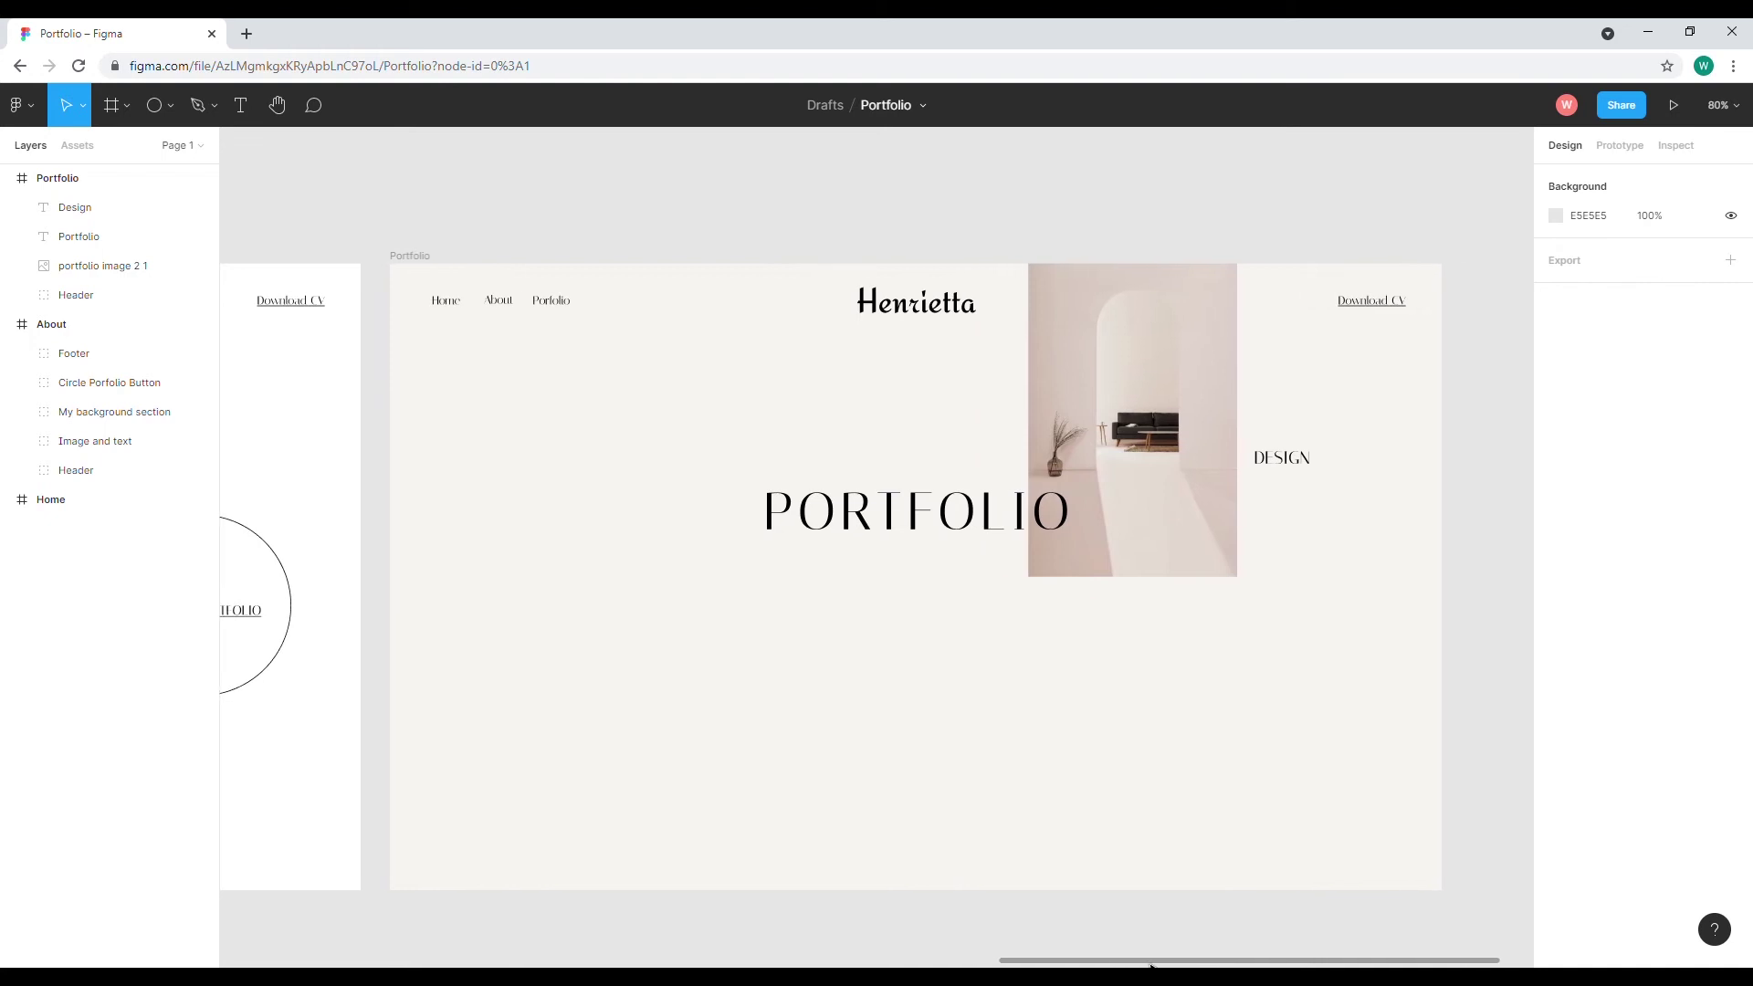
{"action": "left_click_drag", "start_coordinate": [1236, 495], "coordinate": [1236, 501]}
{"action": "key", "text": "Escape"}
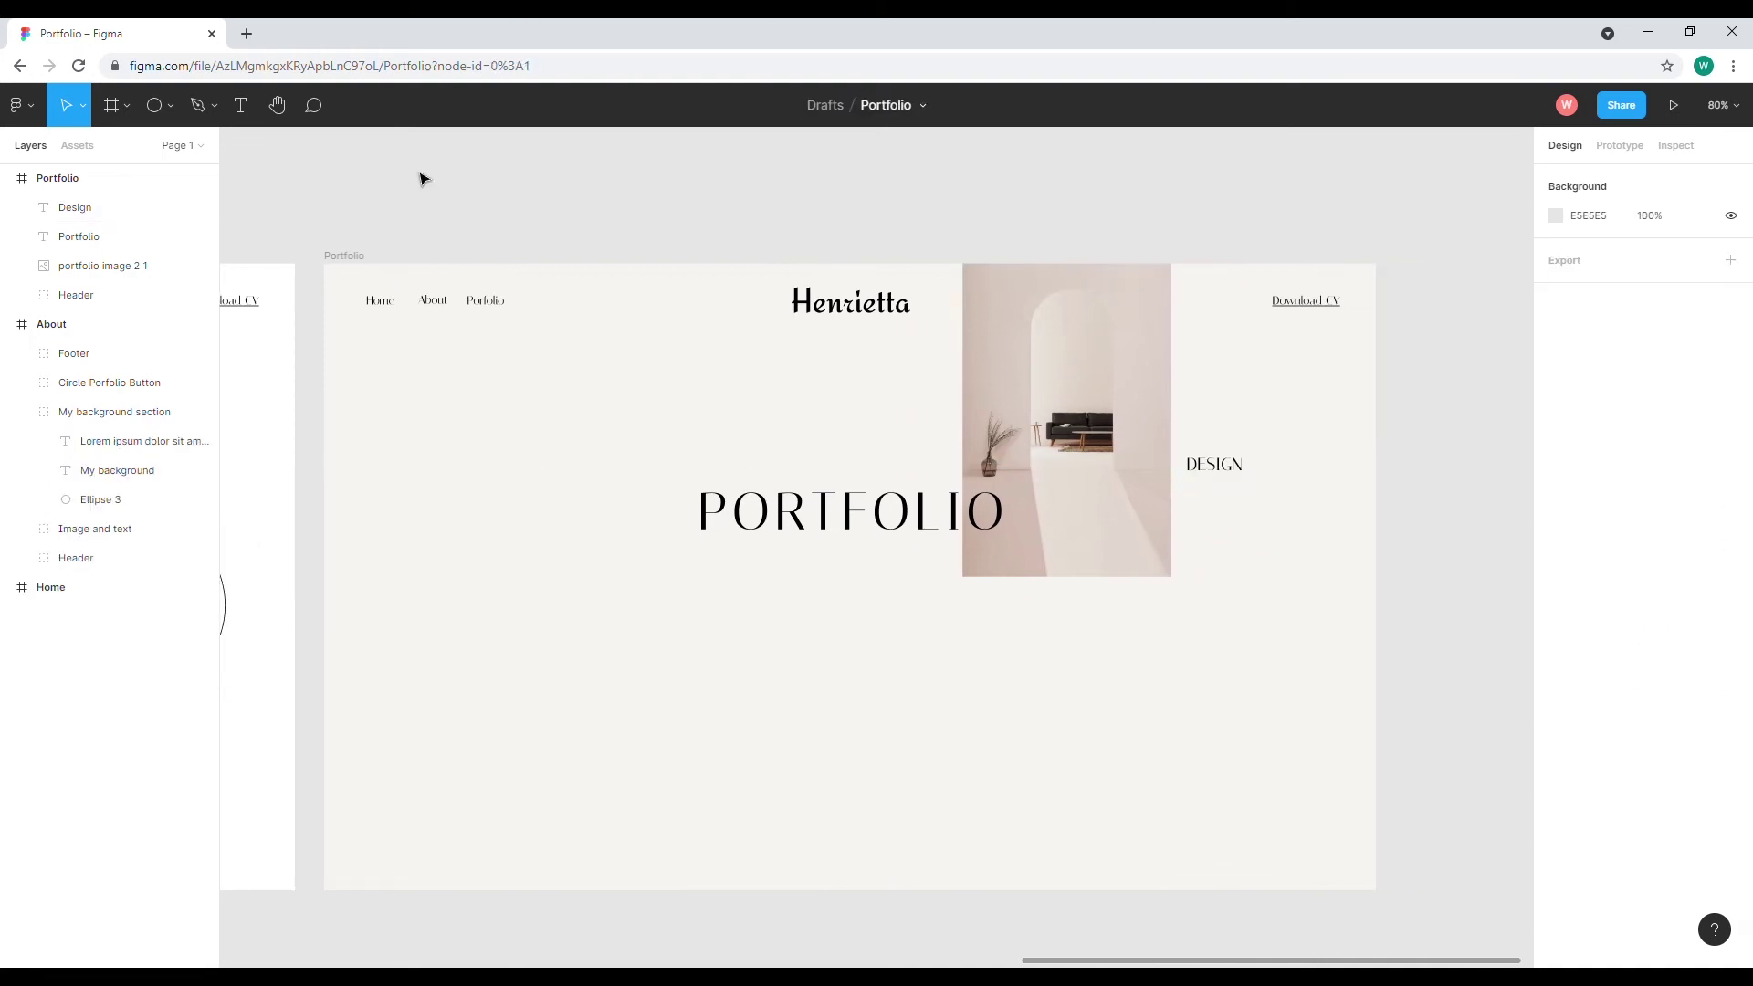
Paste the Lorem ipsum paragraph into a new left-aligned text box below DESIGN.
{"action": "left_click", "coordinate": [240, 105]}
{"action": "left_click_drag", "start_coordinate": [1188, 490], "coordinate": [1351, 554]}
{"action": "type", "text": "Lorem ipsum dolor sit amet, consectetur adipiscing elit, sed do eiusmod tempor incididunt ut labore et dolore magna aliqua."}
{"action": "key", "text": "ctrl+a"}
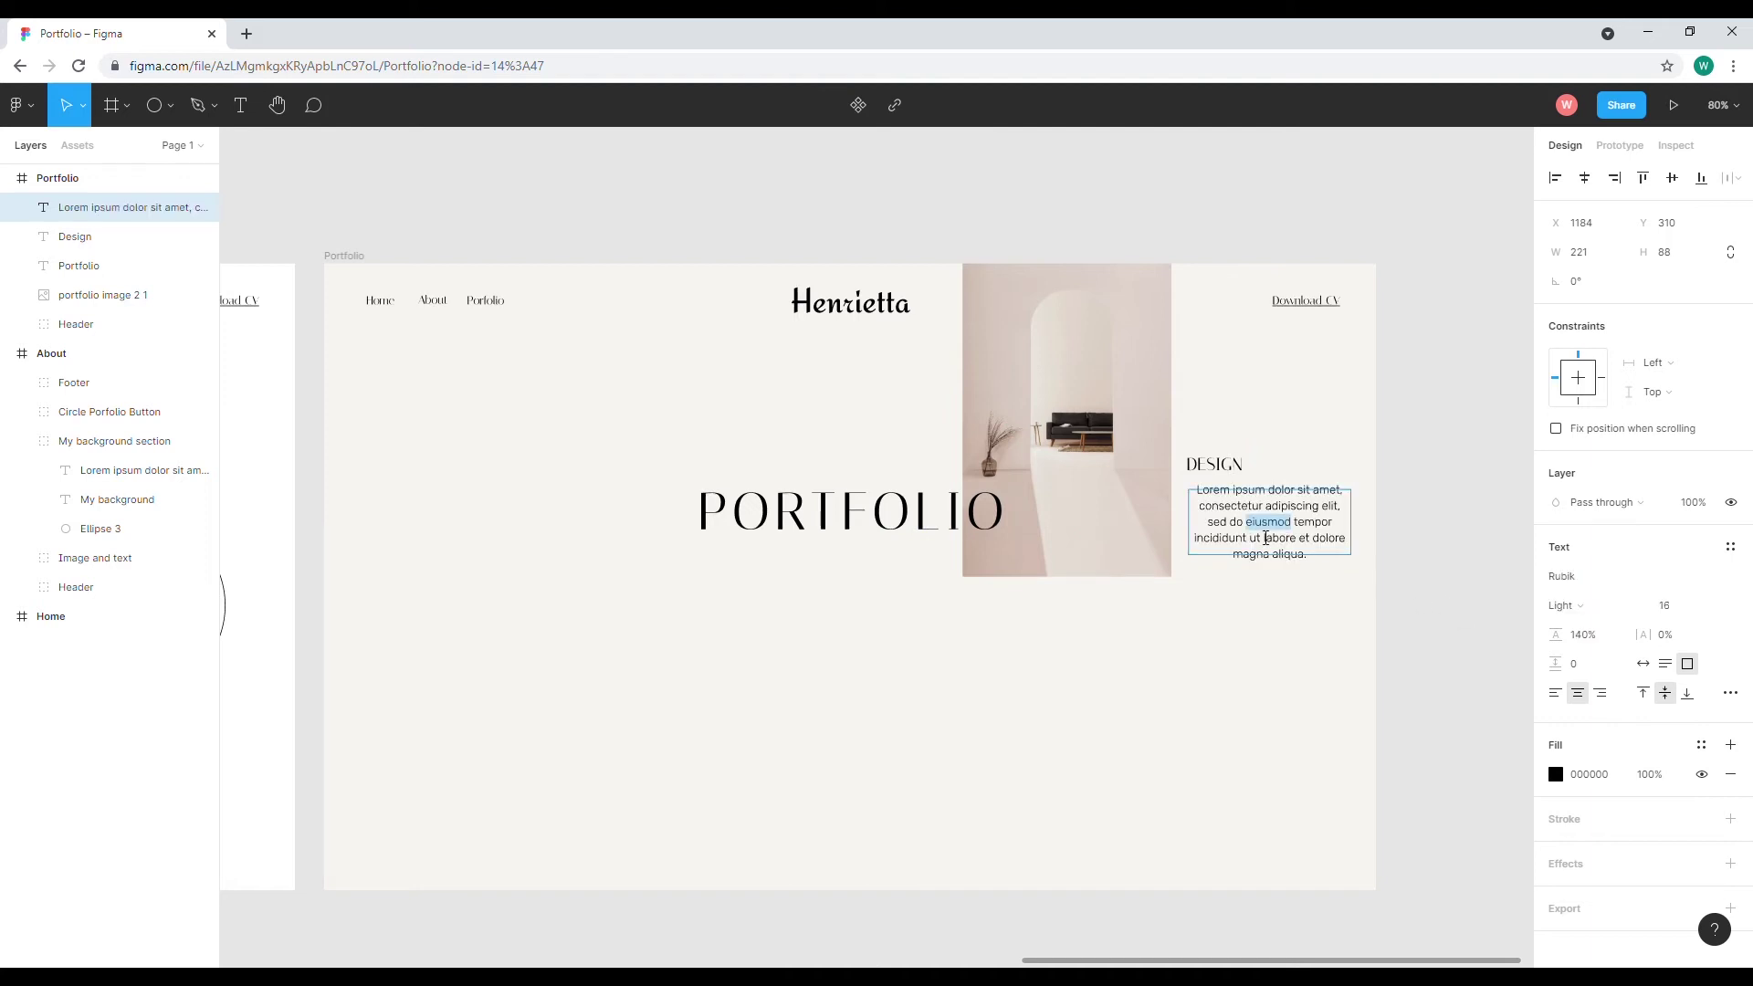
{"action": "left_click", "coordinate": [1555, 693]}
Delete the paragraph's last sentence and fit it to two lines just under DESIGN.
{"action": "key", "text": "ctrl+a"}
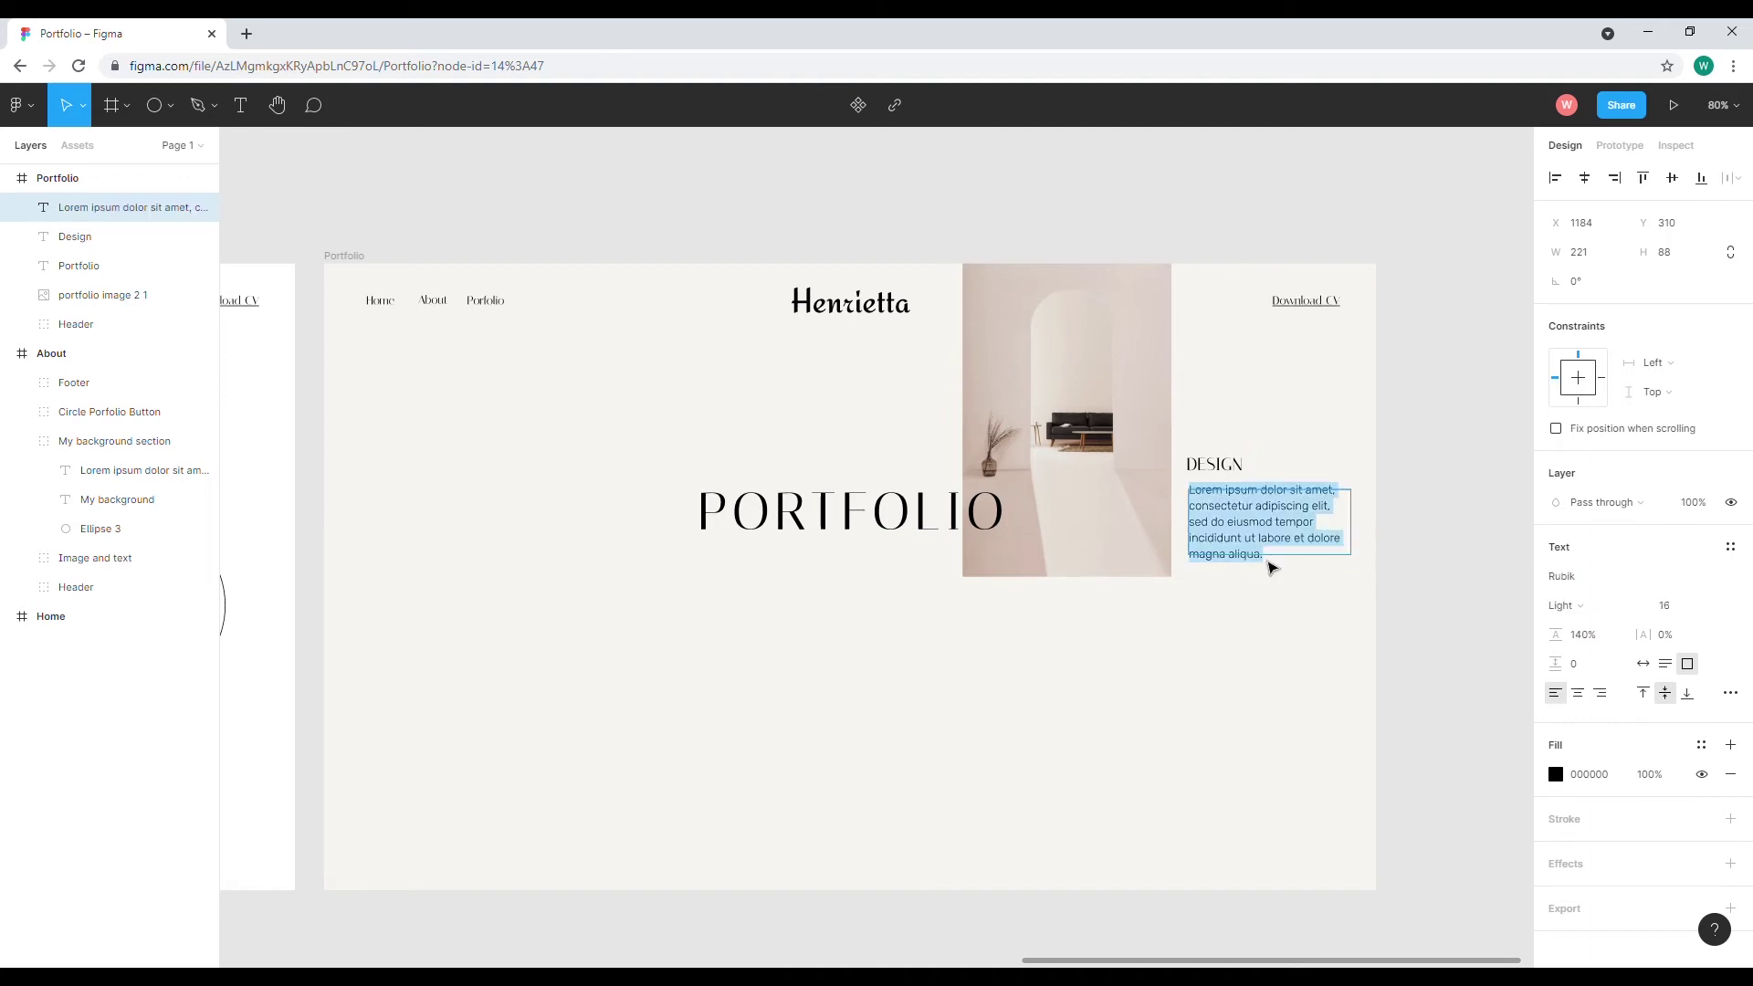
{"action": "left_click", "coordinate": [1301, 524]}
{"action": "left_click_drag", "start_coordinate": [1200, 532], "coordinate": [1283, 582]}
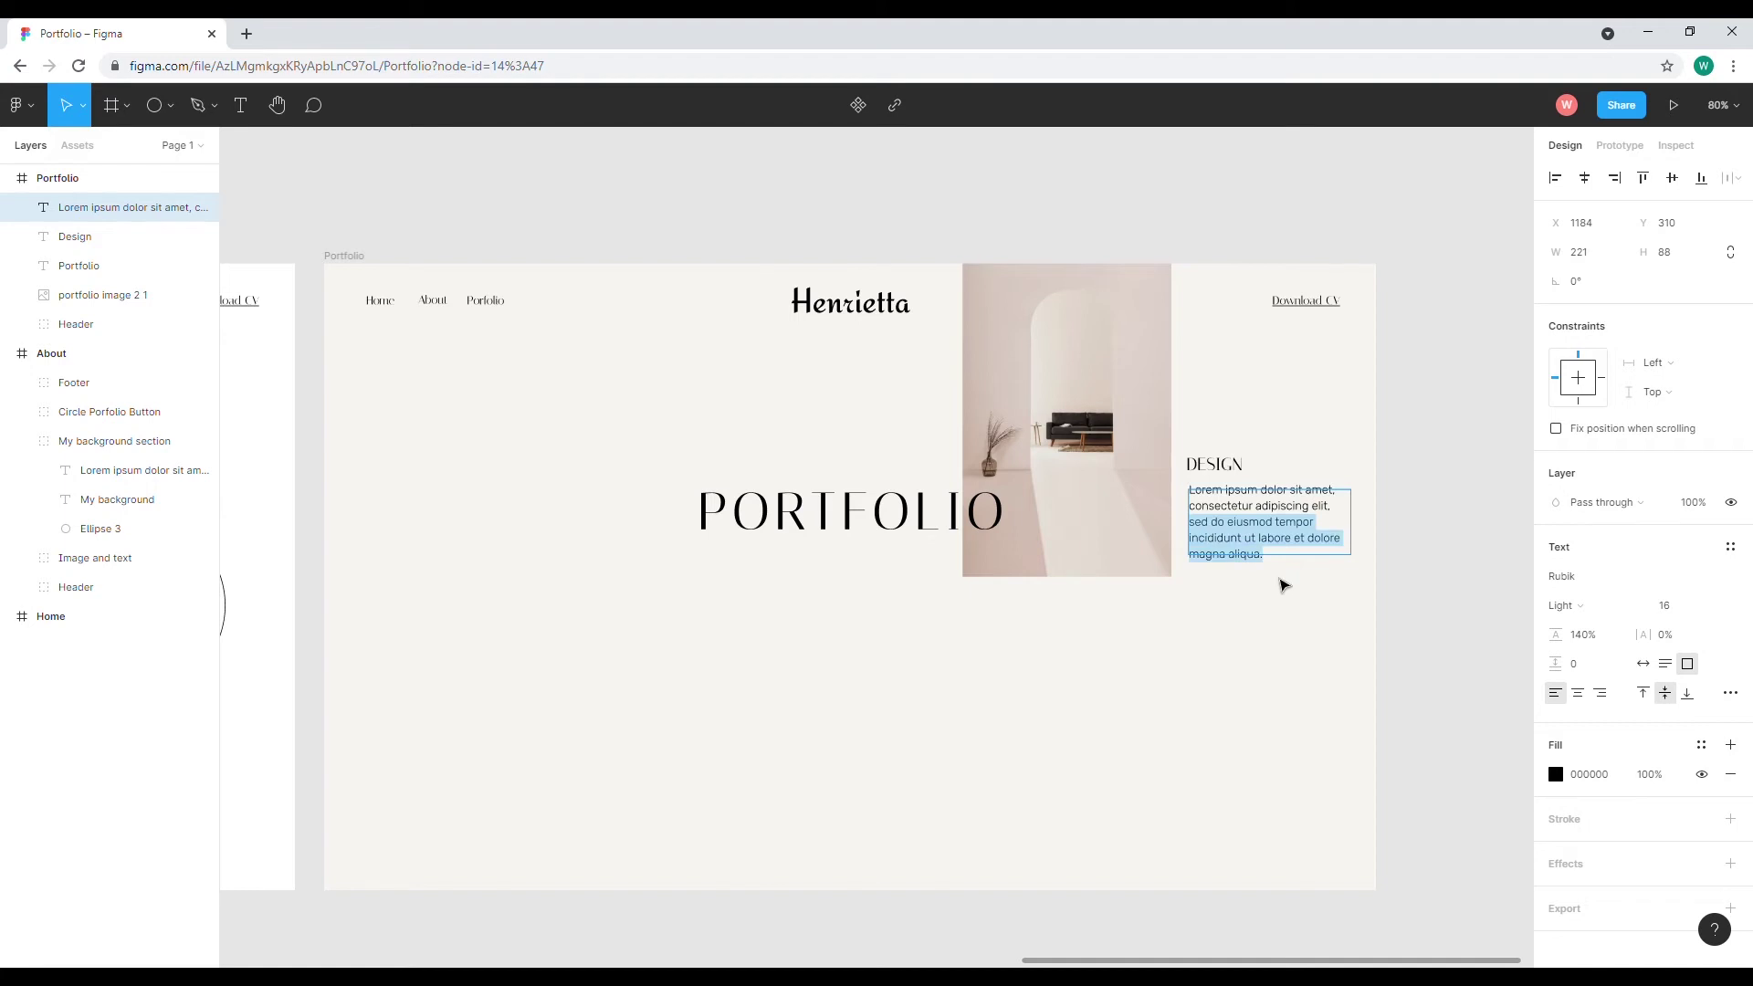
{"action": "key", "text": "BackSpace"}
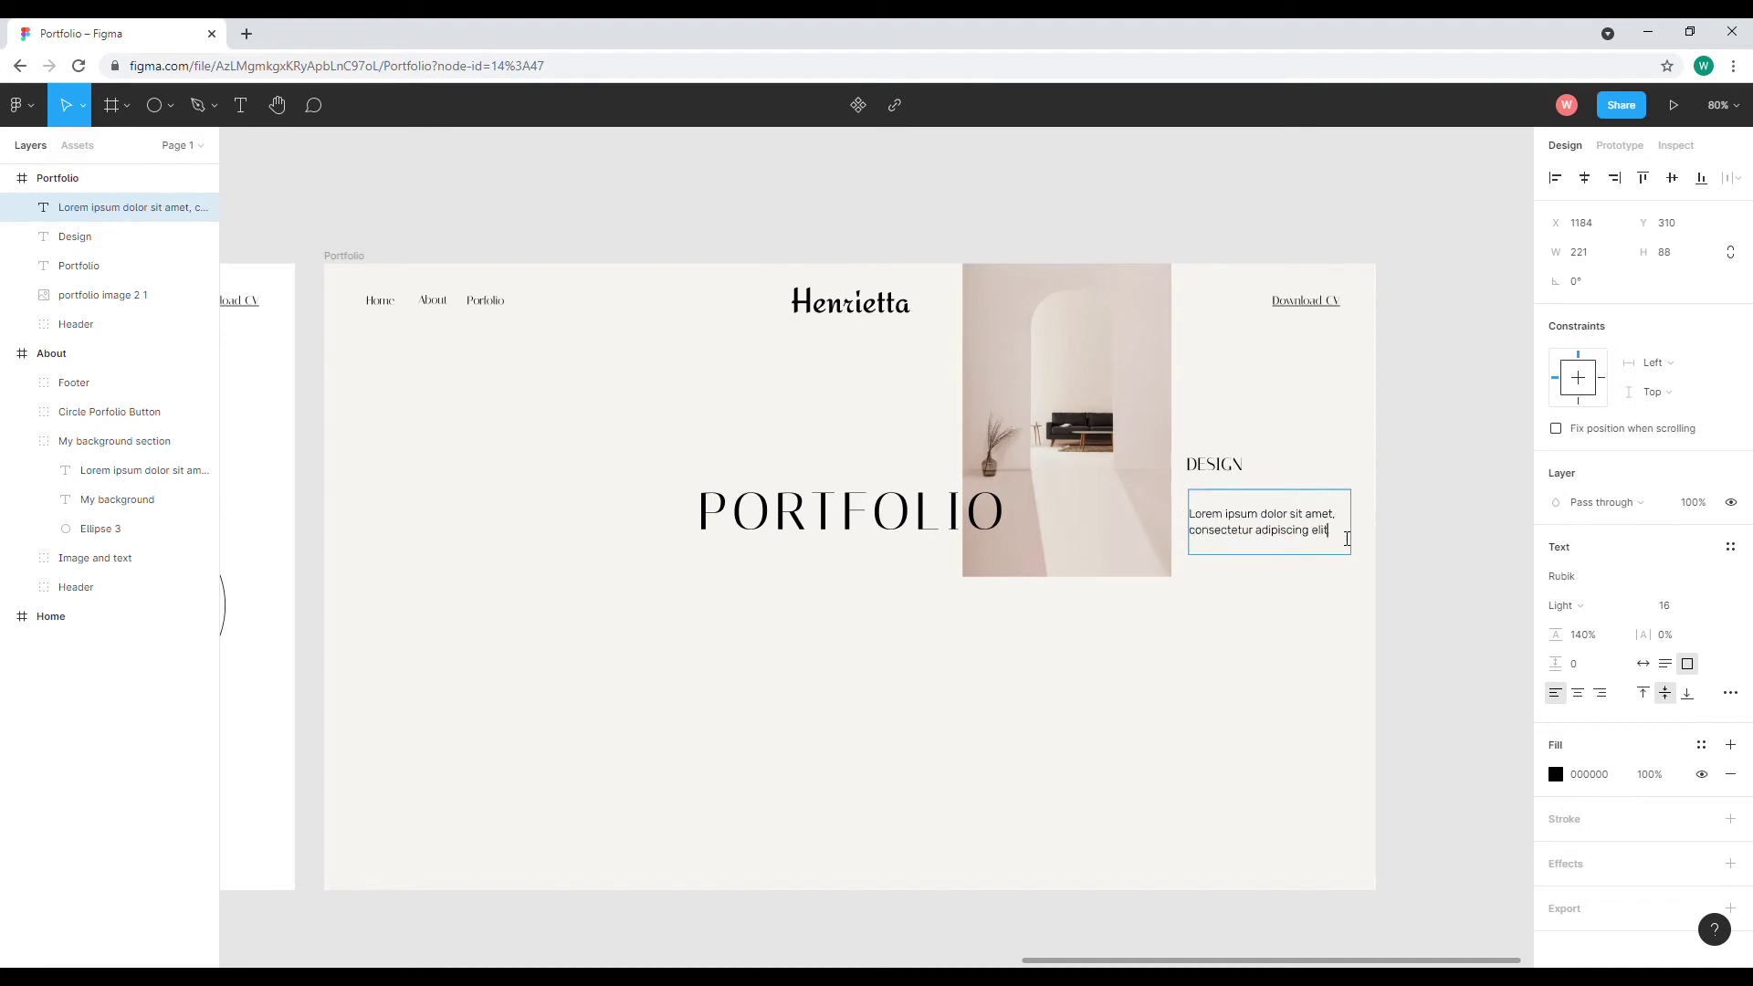
{"action": "key", "text": "Escape"}
{"action": "mouse_move", "coordinate": [1263, 490]}
{"action": "left_mouse_down"}
{"action": "mouse_move", "coordinate": [1262, 523]}
{"action": "mouse_move", "coordinate": [1236, 508]}
{"action": "left_mouse_up"}
{"action": "left_click", "coordinate": [1253, 626]}
{"action": "left_click", "coordinate": [1157, 681]}
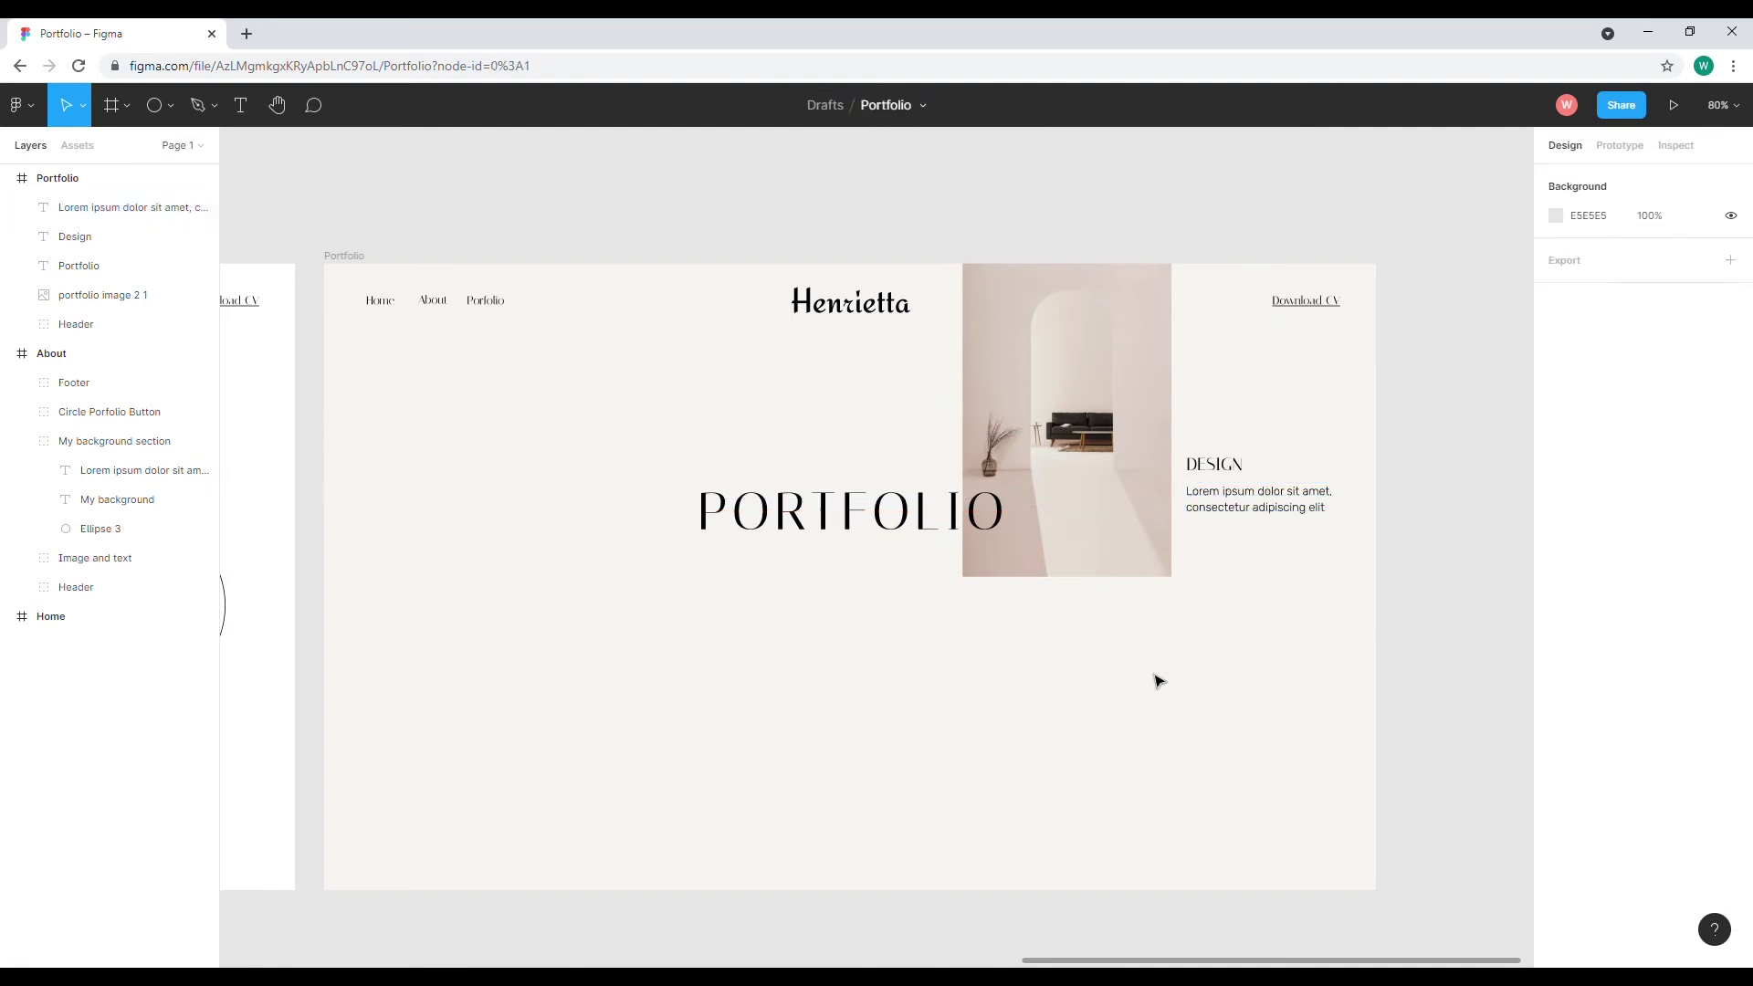
Drop the portrait photo into the Portfolio frame's left side and size it to 385×482.
{"action": "left_click_drag", "start_coordinate": [712, 701], "coordinate": [458, 817]}
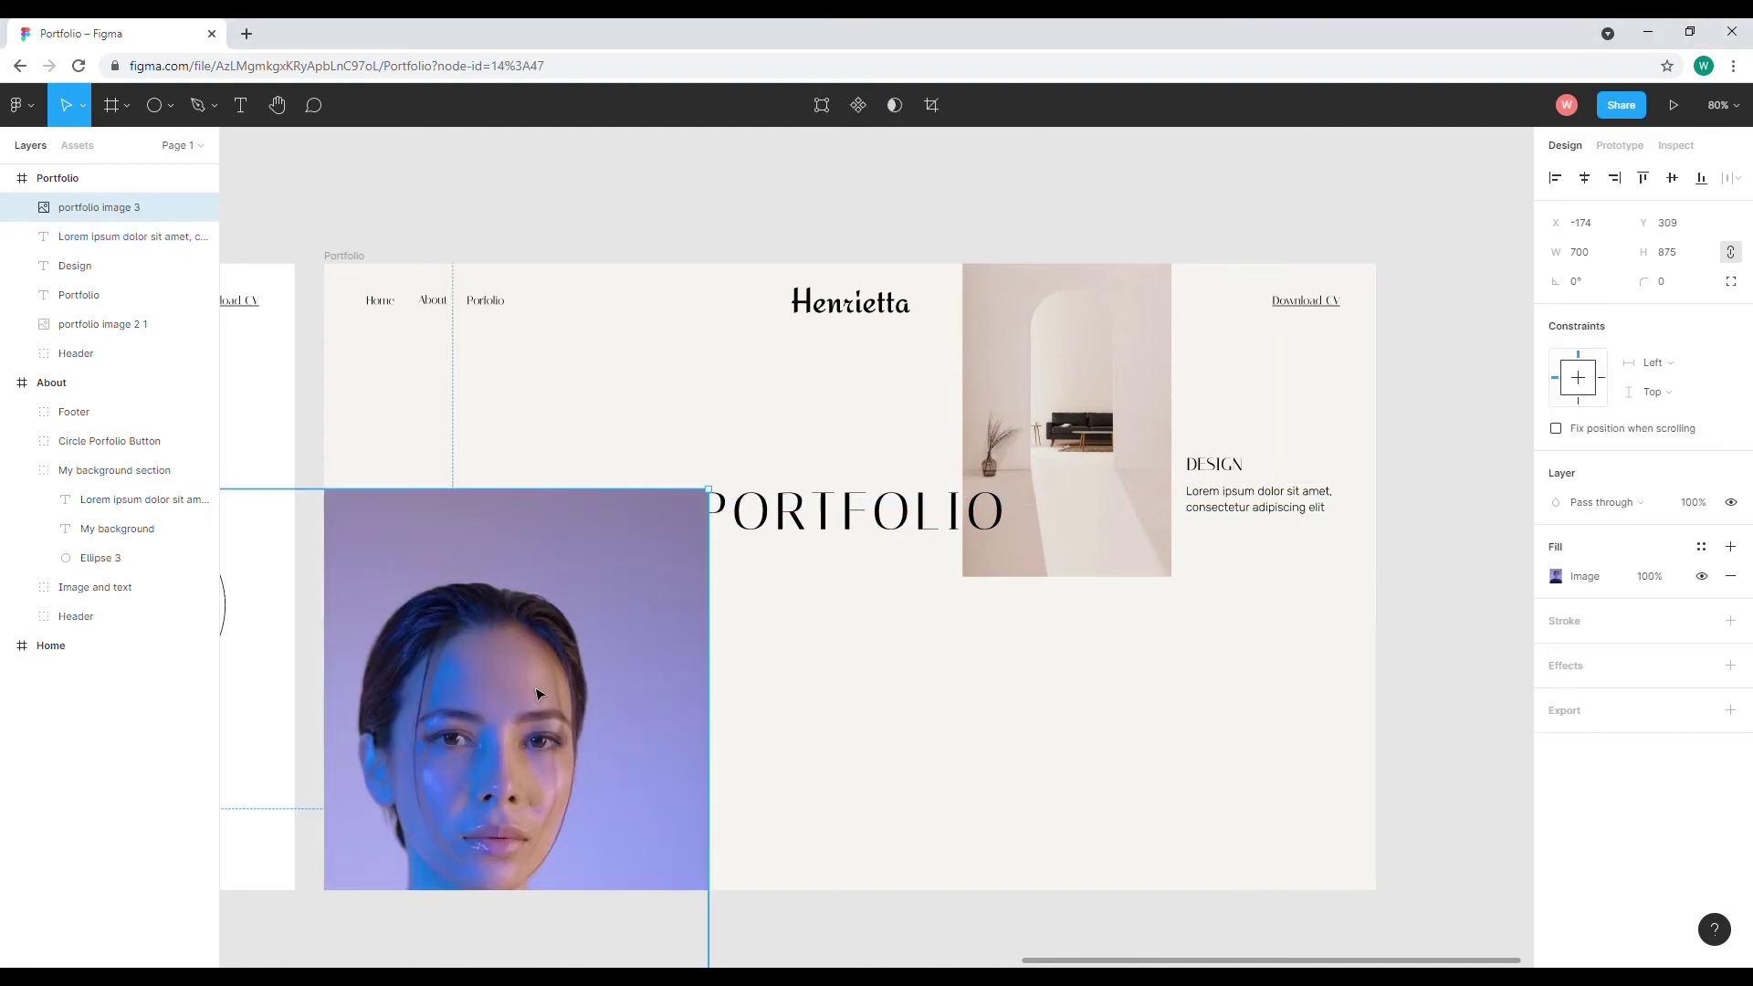
{"action": "left_click_drag", "start_coordinate": [603, 927], "coordinate": [865, 759]}
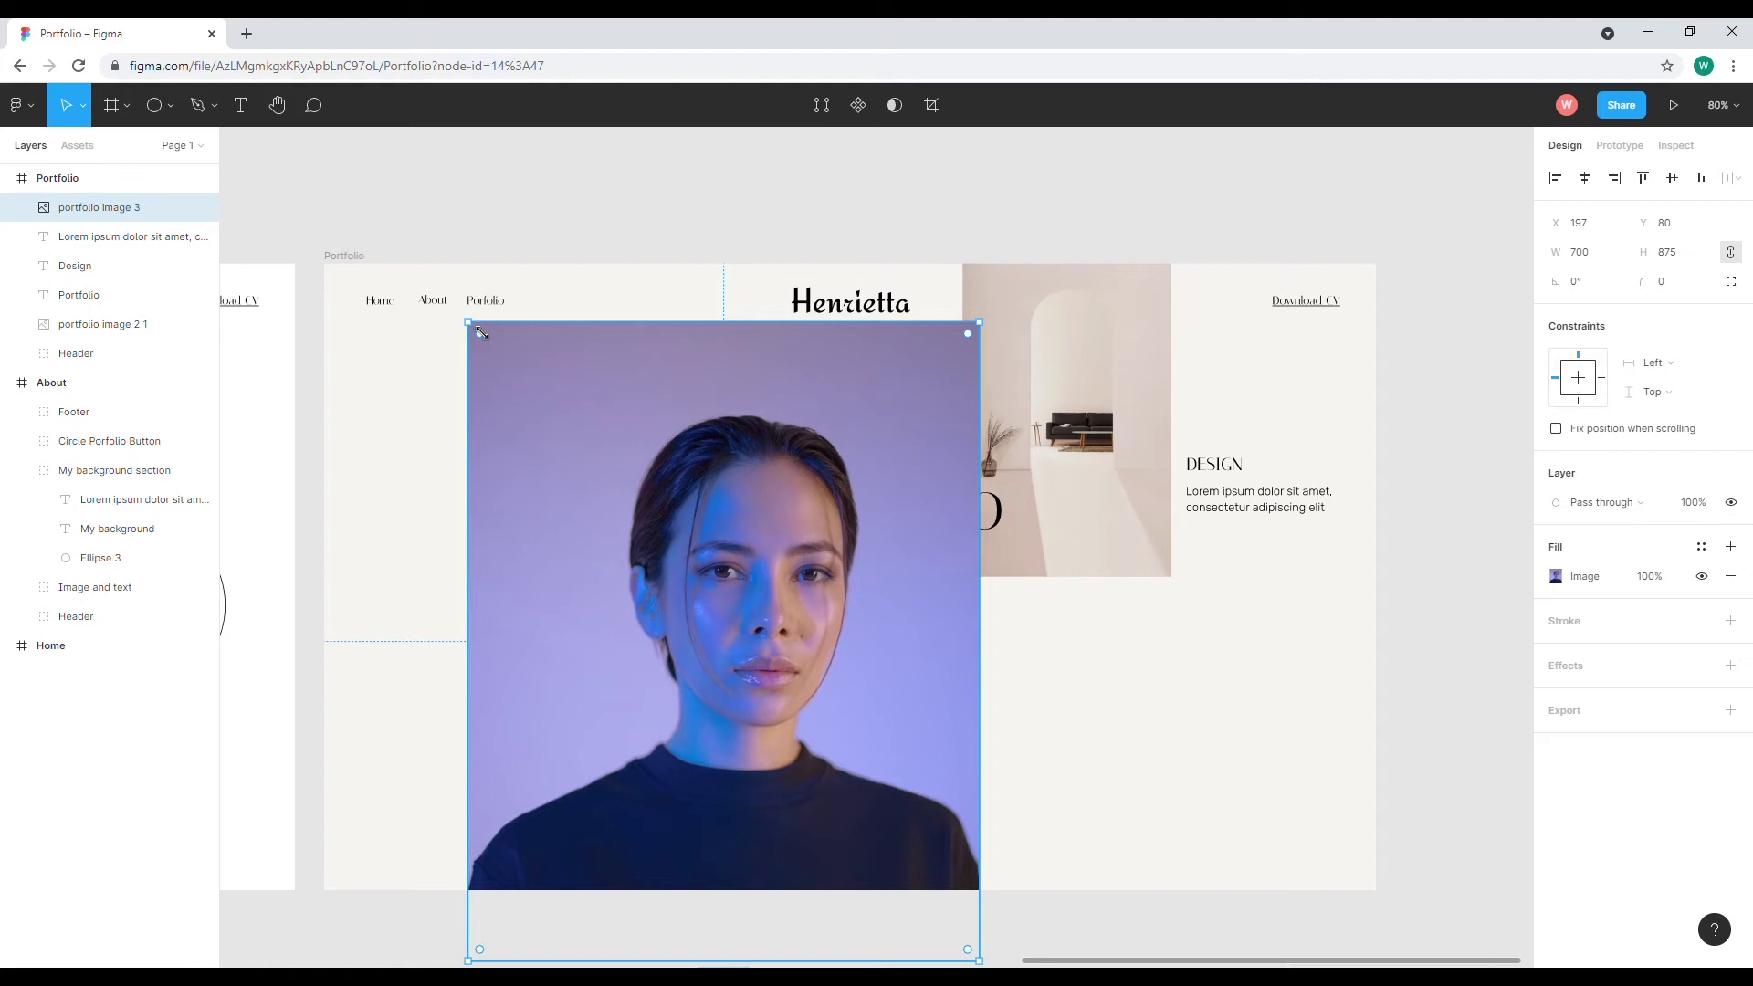
{"action": "left_click_drag", "start_coordinate": [481, 331], "coordinate": [764, 686]}
{"action": "left_click_drag", "start_coordinate": [826, 774], "coordinate": [446, 696]}
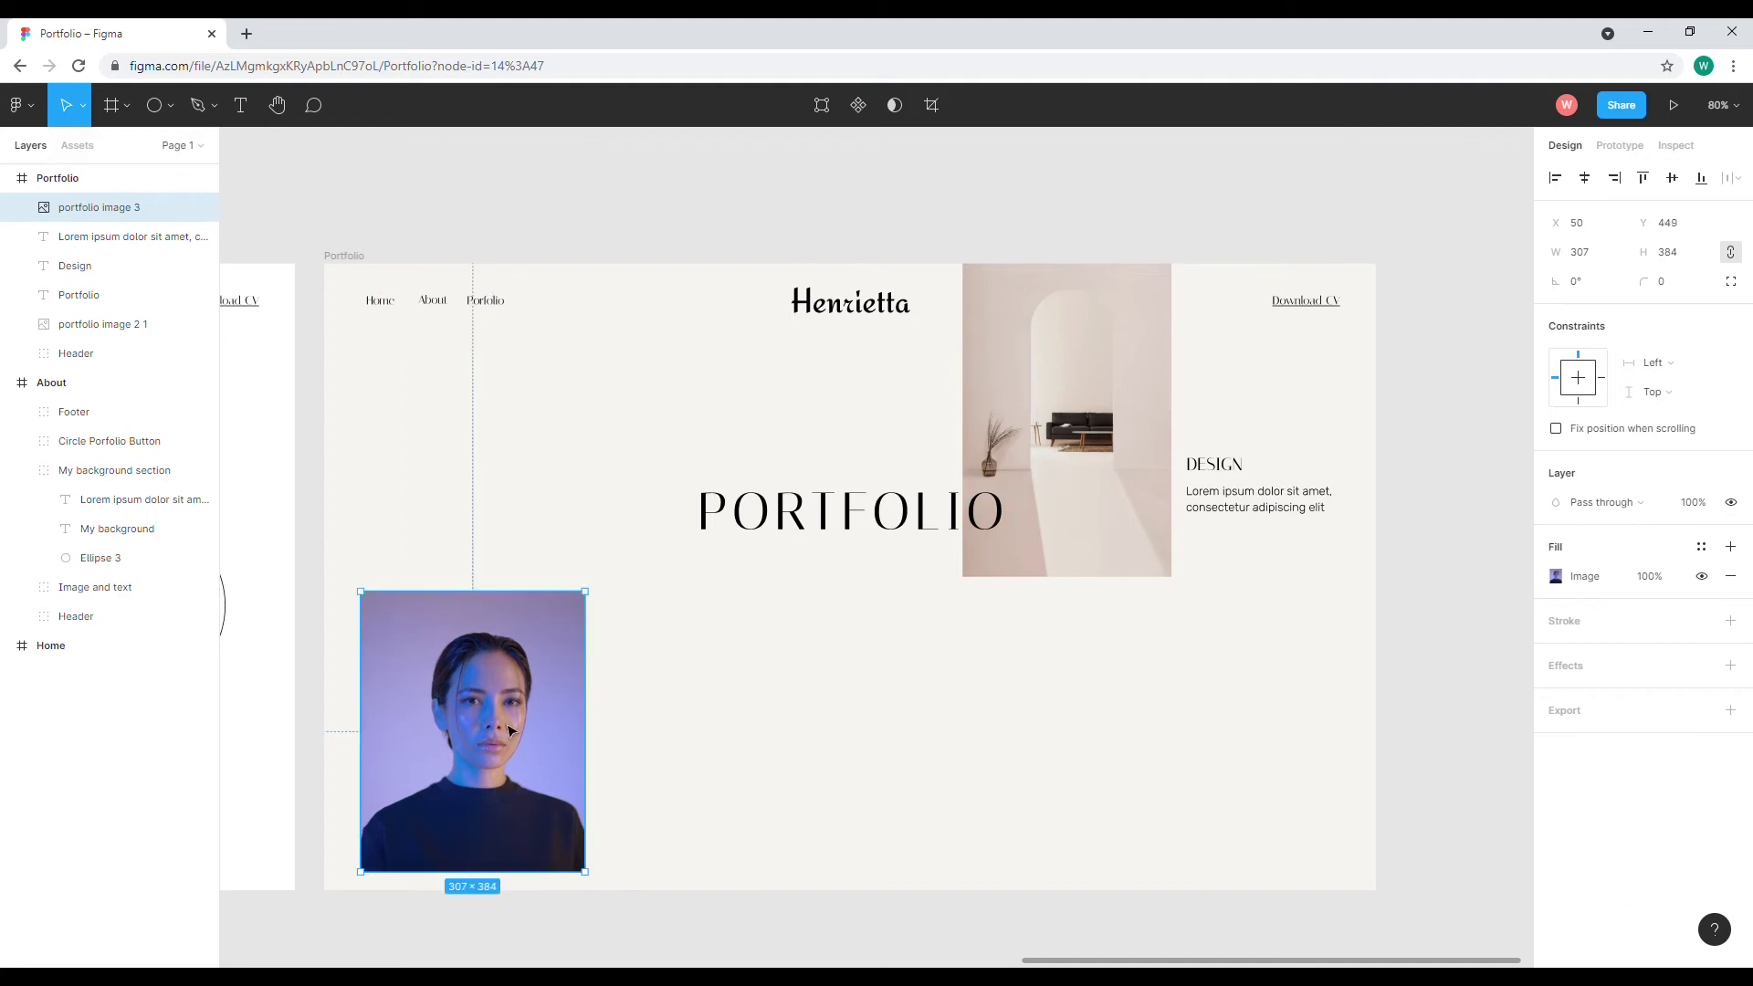
{"action": "mouse_move", "coordinate": [509, 730]}
{"action": "left_mouse_down"}
{"action": "mouse_move", "coordinate": [544, 716]}
{"action": "mouse_move", "coordinate": [511, 732]}
{"action": "left_mouse_up"}
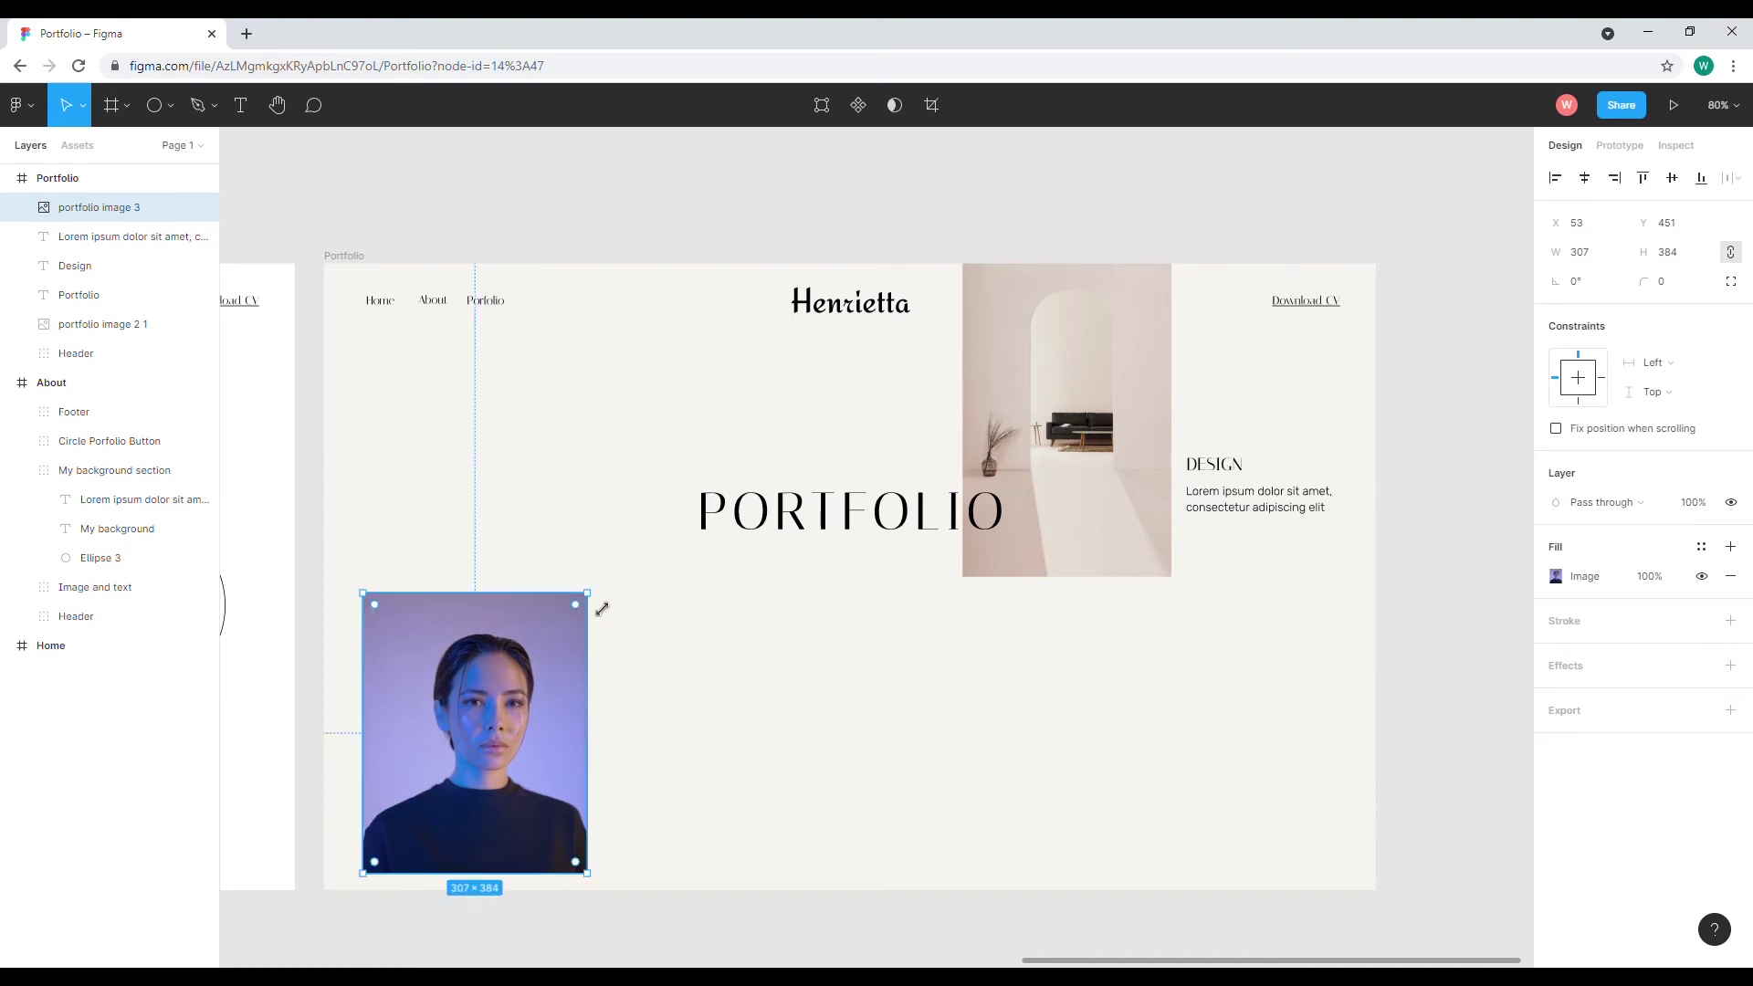
{"action": "left_click_drag", "start_coordinate": [602, 609], "coordinate": [658, 563]}
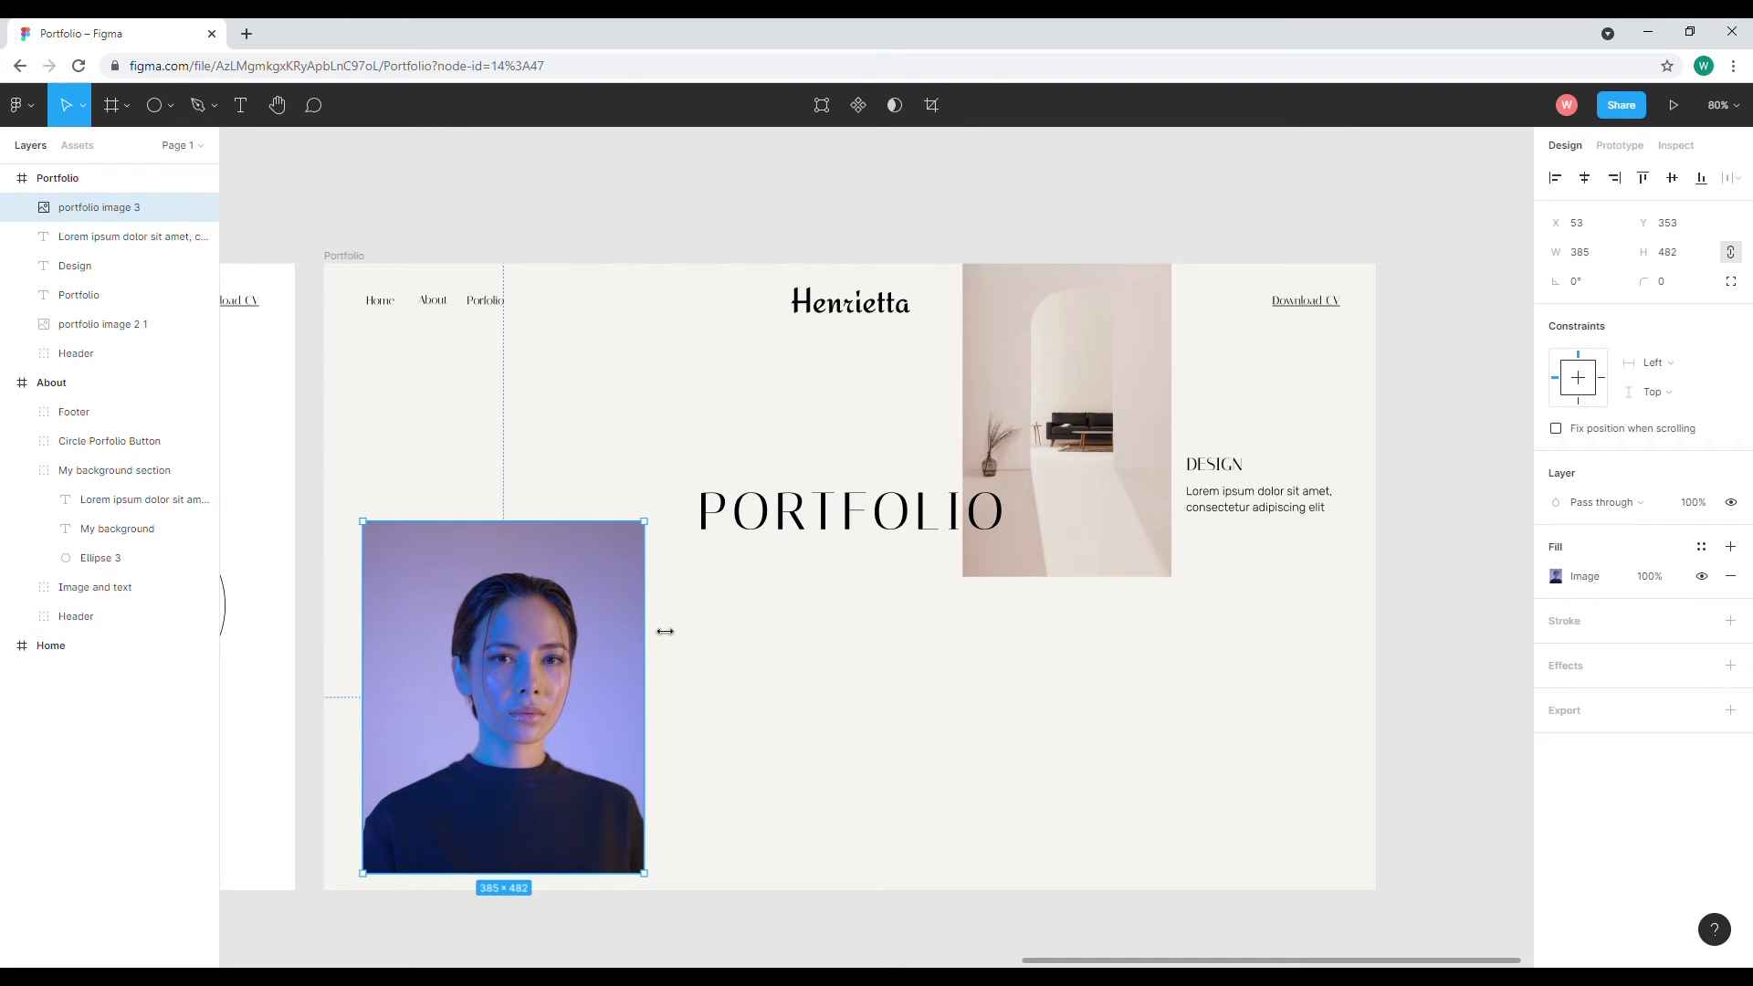
Move the PORTFOLIO heading down slightly and raise the portrait to align with the paragraph.
{"action": "left_click_drag", "start_coordinate": [869, 566], "coordinate": [667, 610]}
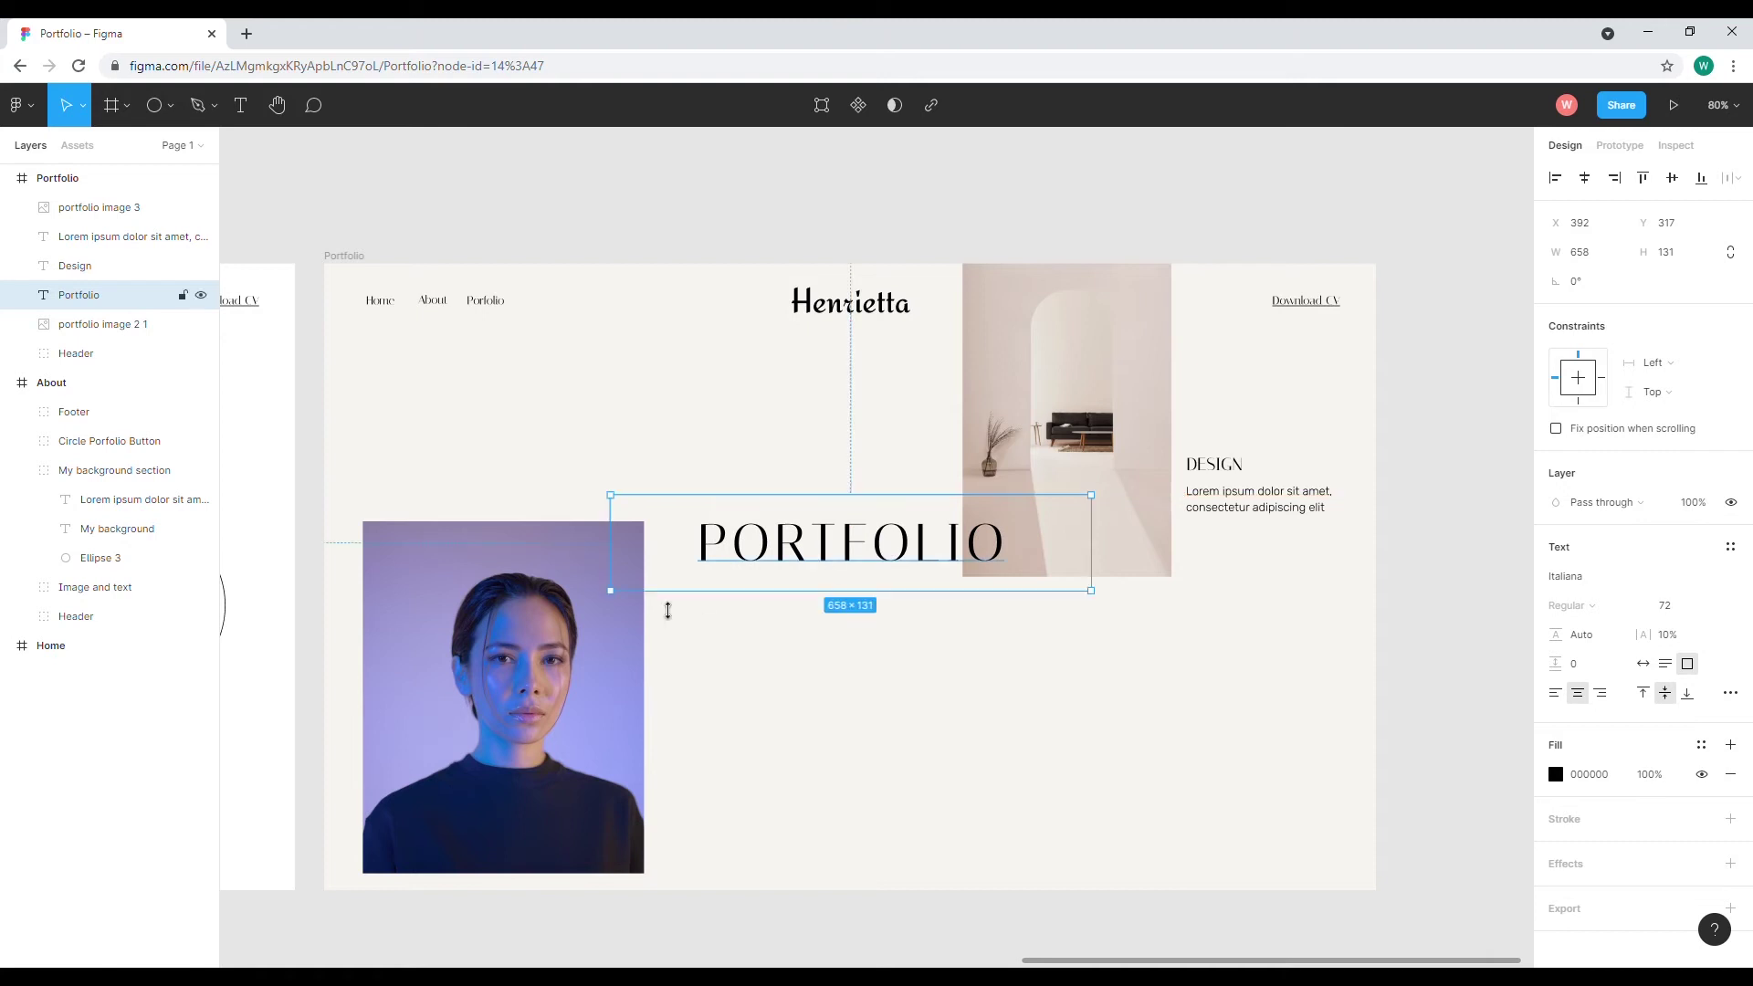
{"action": "left_click", "coordinate": [635, 607]}
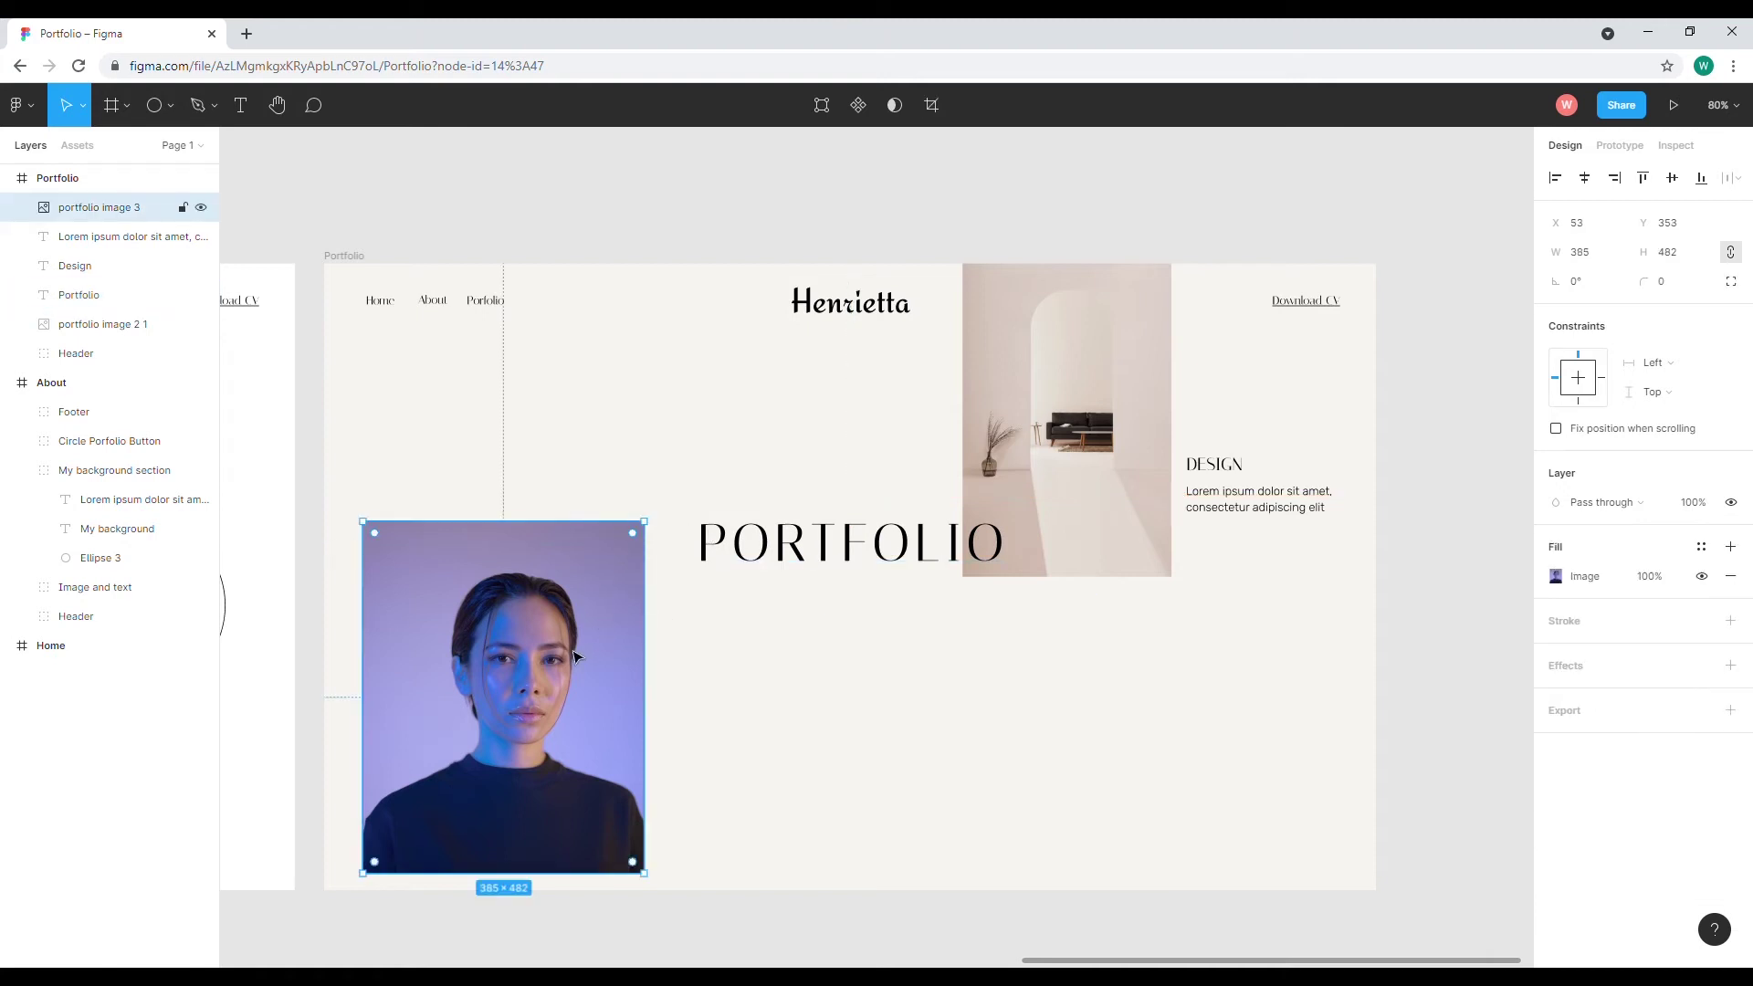
{"action": "left_click_drag", "start_coordinate": [559, 677], "coordinate": [559, 659]}
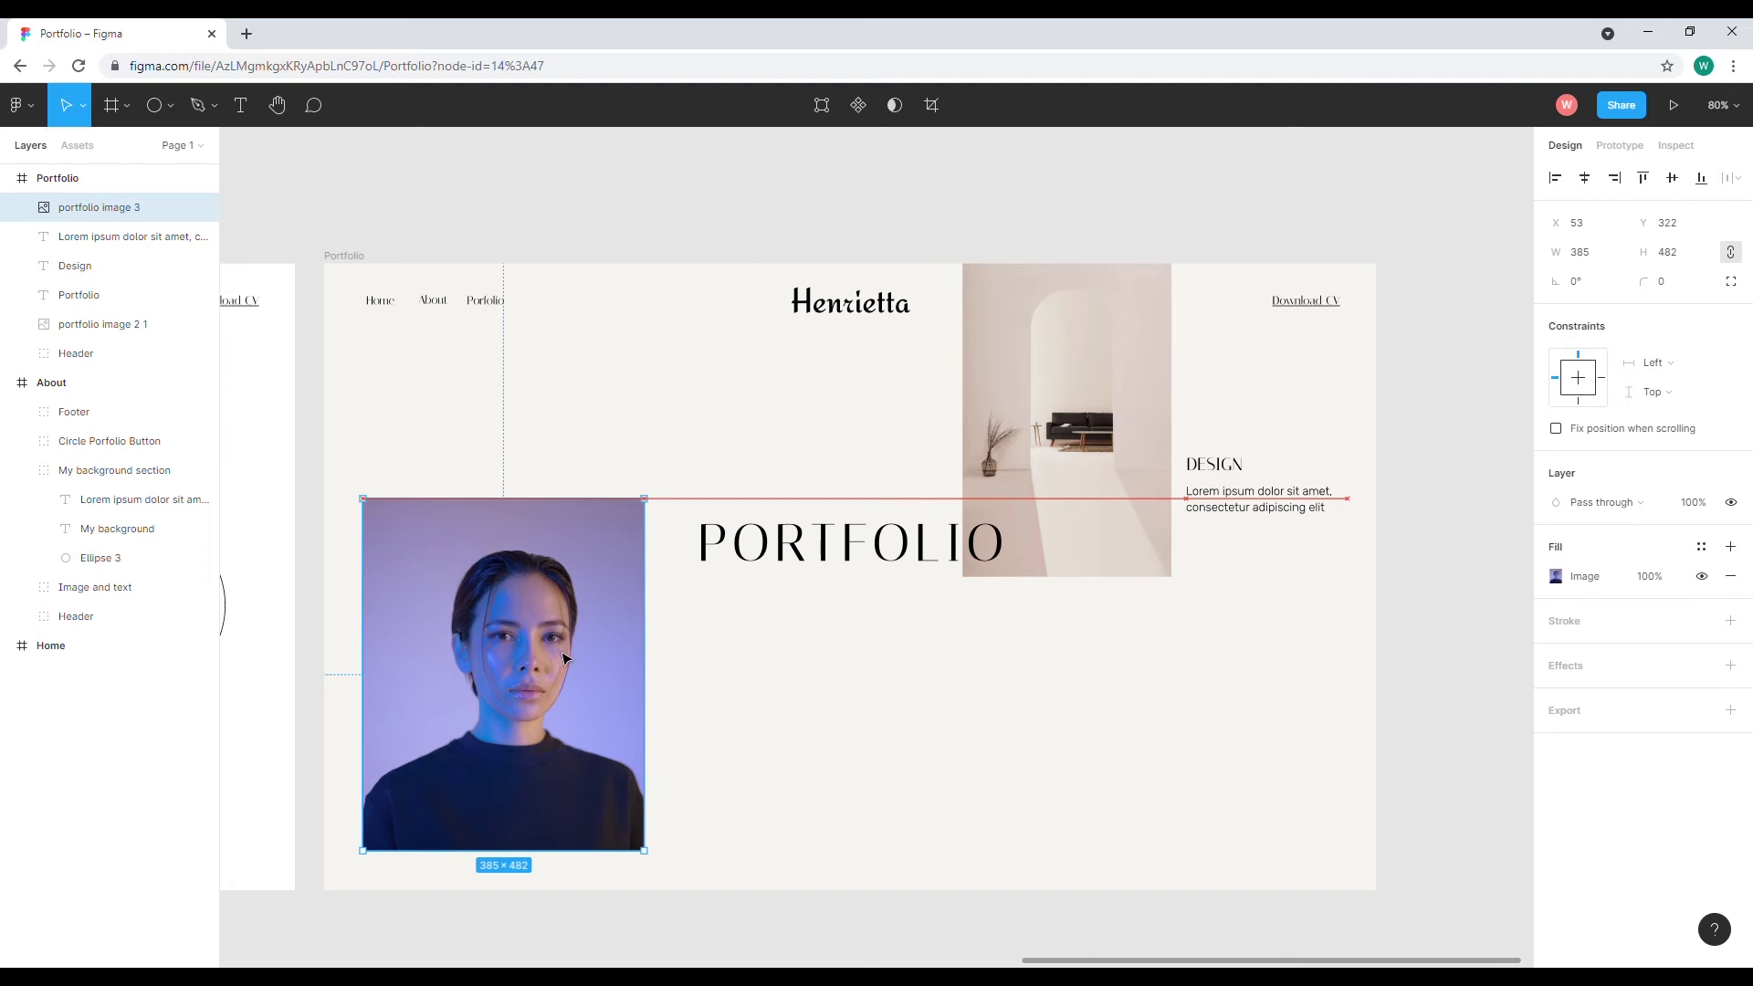
{"action": "left_click", "coordinate": [822, 639]}
Group the DESIGN heading with its paragraph and name the group Design.
{"action": "left_click", "coordinate": [1214, 464]}
{"action": "left_click", "coordinate": [1225, 508], "text": "shift"}
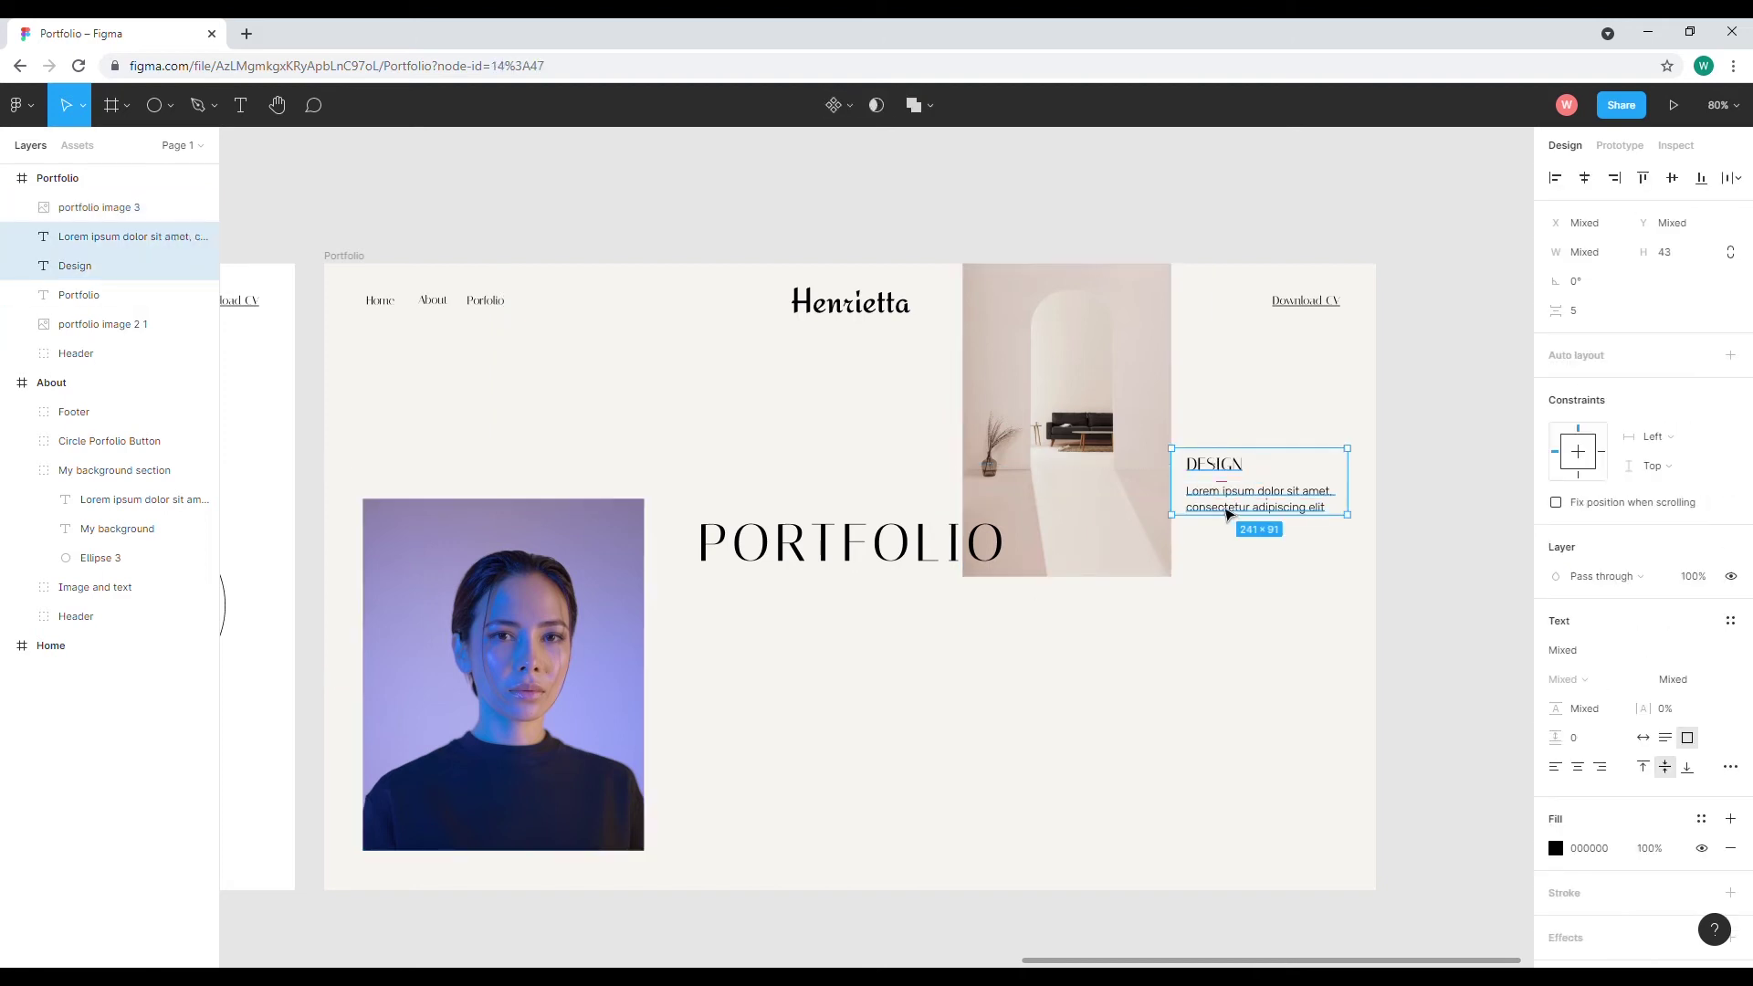
{"action": "right_click", "coordinate": [80, 246]}
{"action": "left_click", "coordinate": [109, 353]}
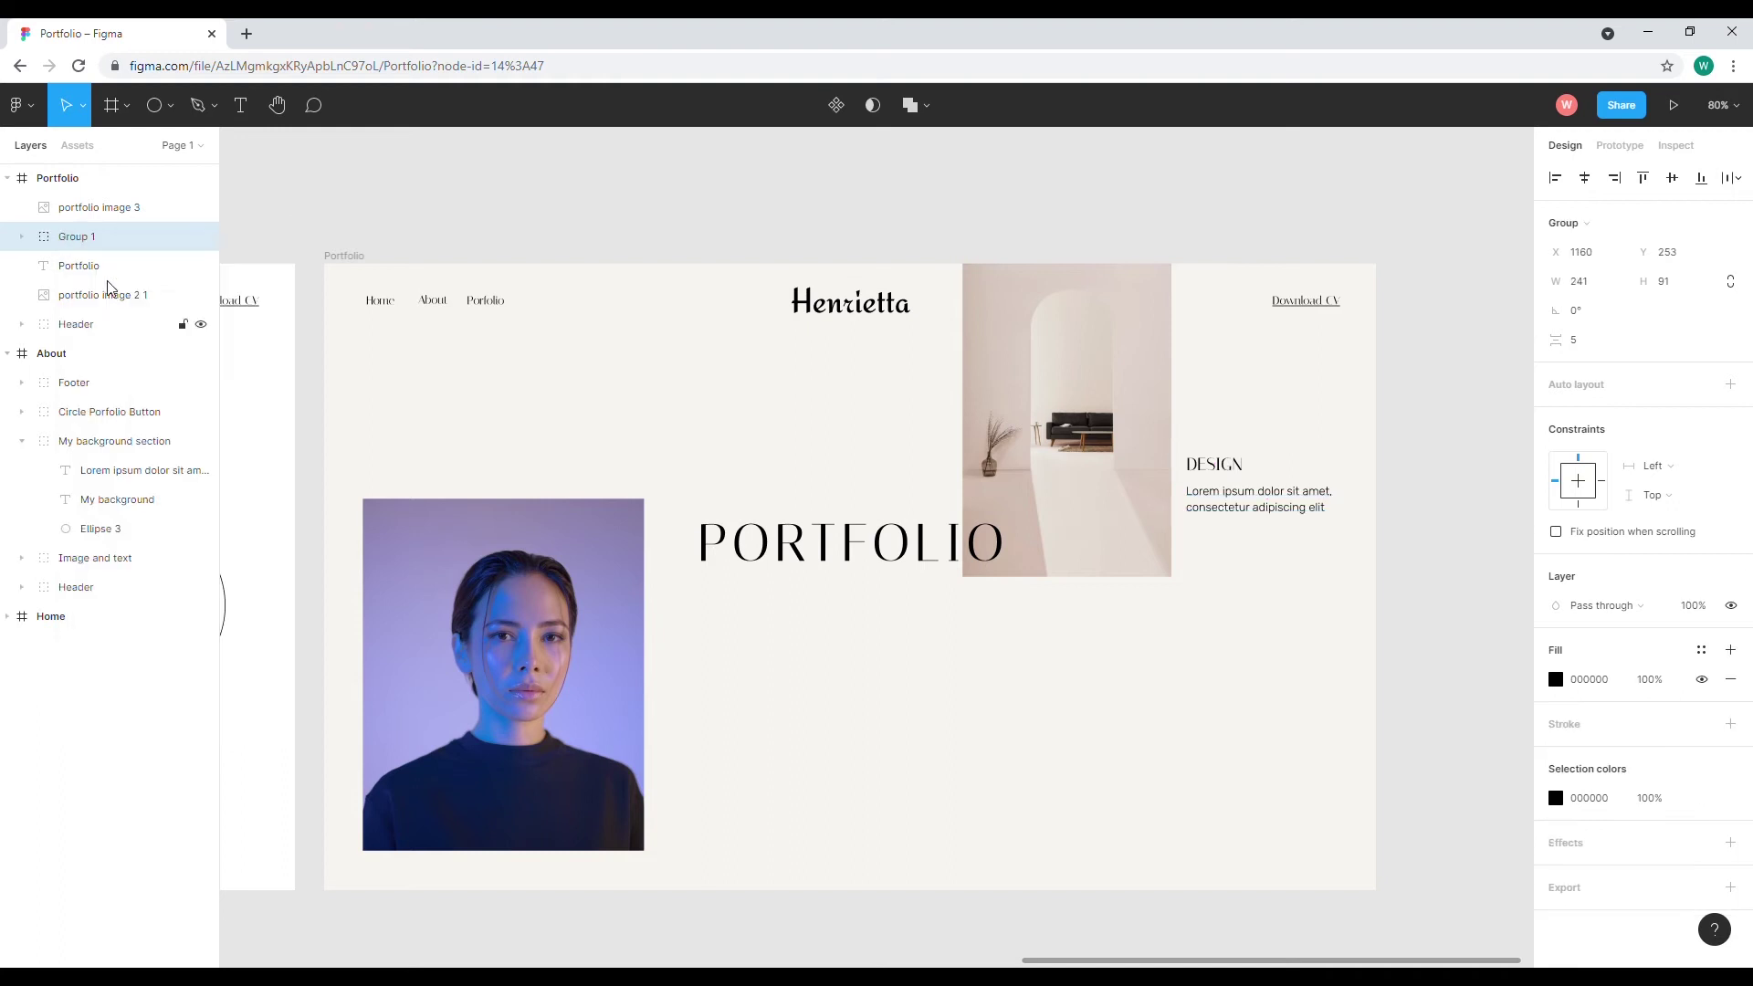
{"action": "double_click", "coordinate": [102, 239]}
{"action": "type", "text": "dES"}
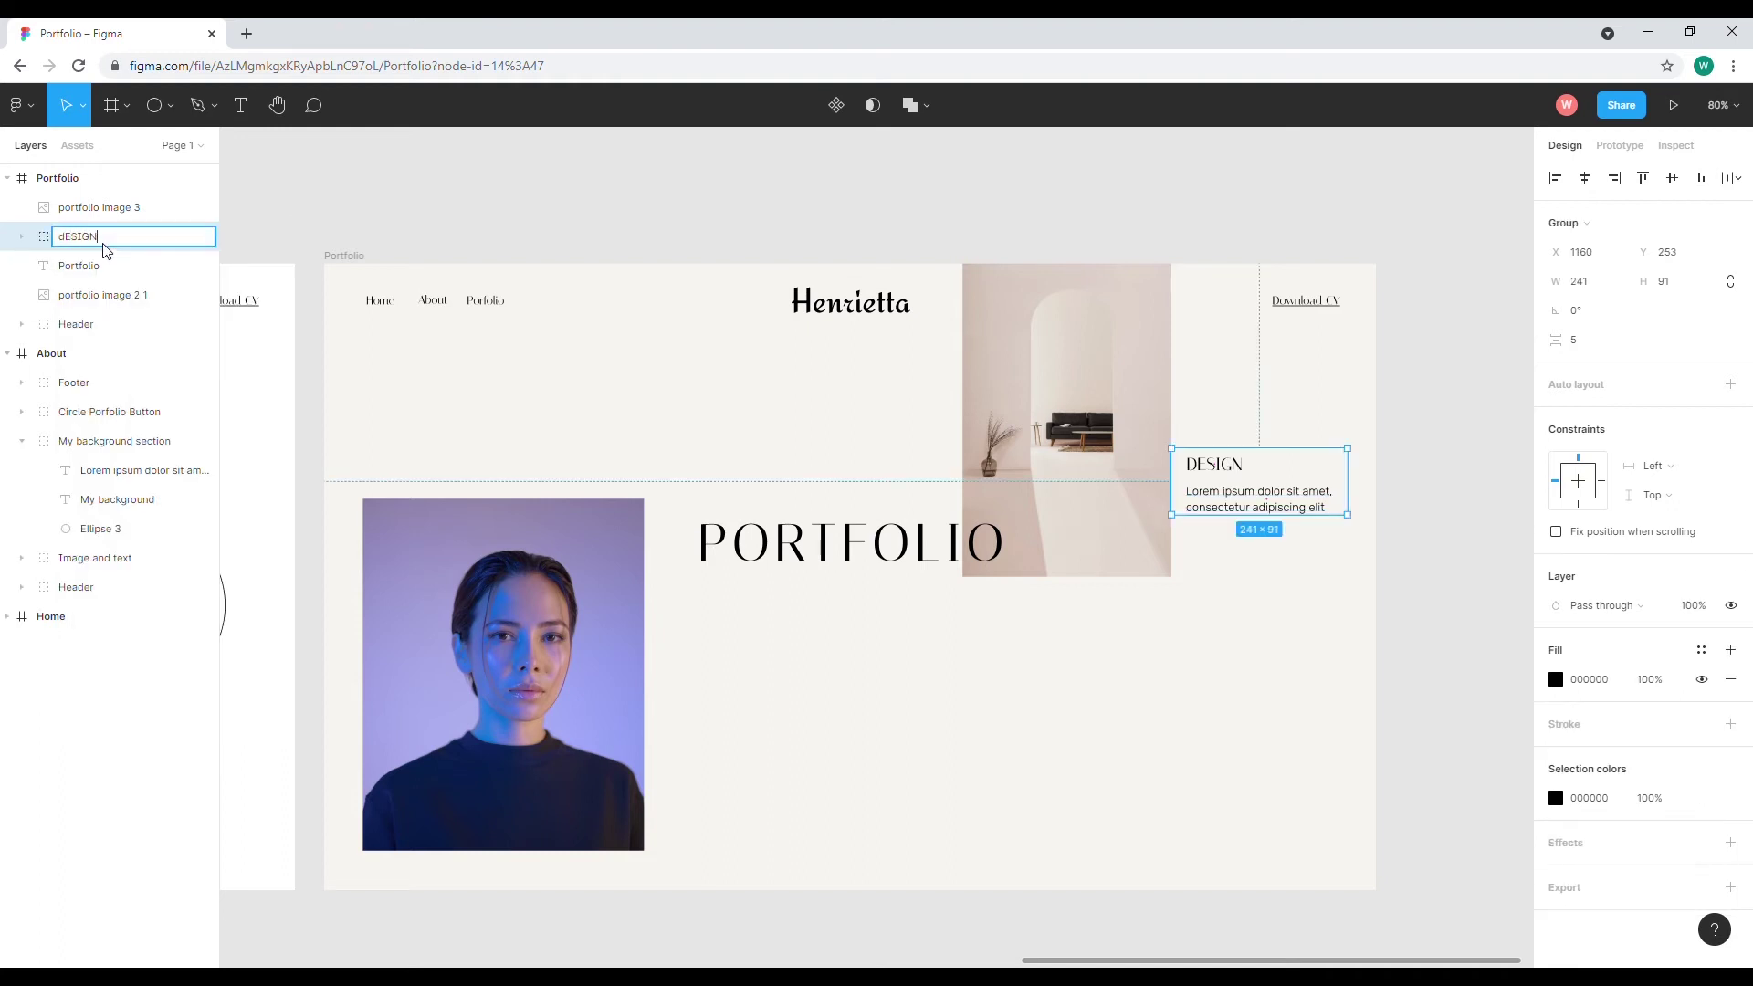
{"action": "type", "text": "IGN"}
{"action": "key", "text": "Return"}
{"action": "double_click", "coordinate": [103, 239]}
{"action": "type", "text": "Design"}
{"action": "key", "text": "Return"}
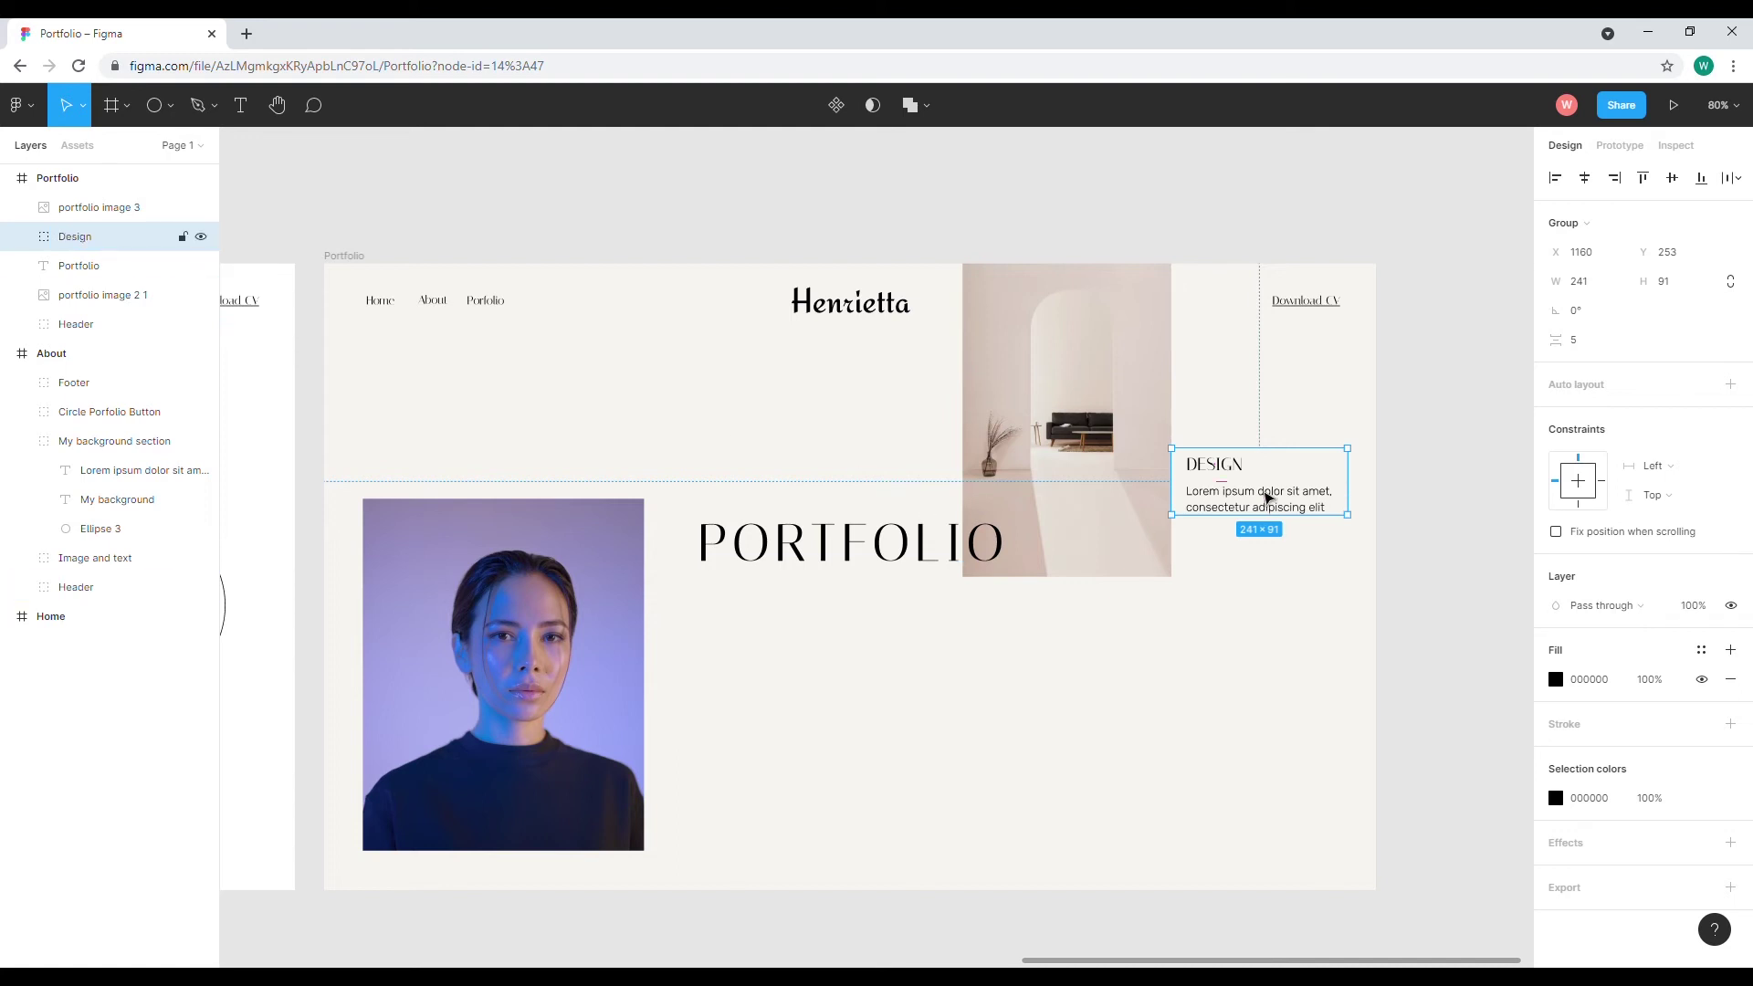
Paste a copy of the Design group beside the portrait's lower right and begin editing its heading.
{"action": "left_click", "coordinate": [708, 720]}
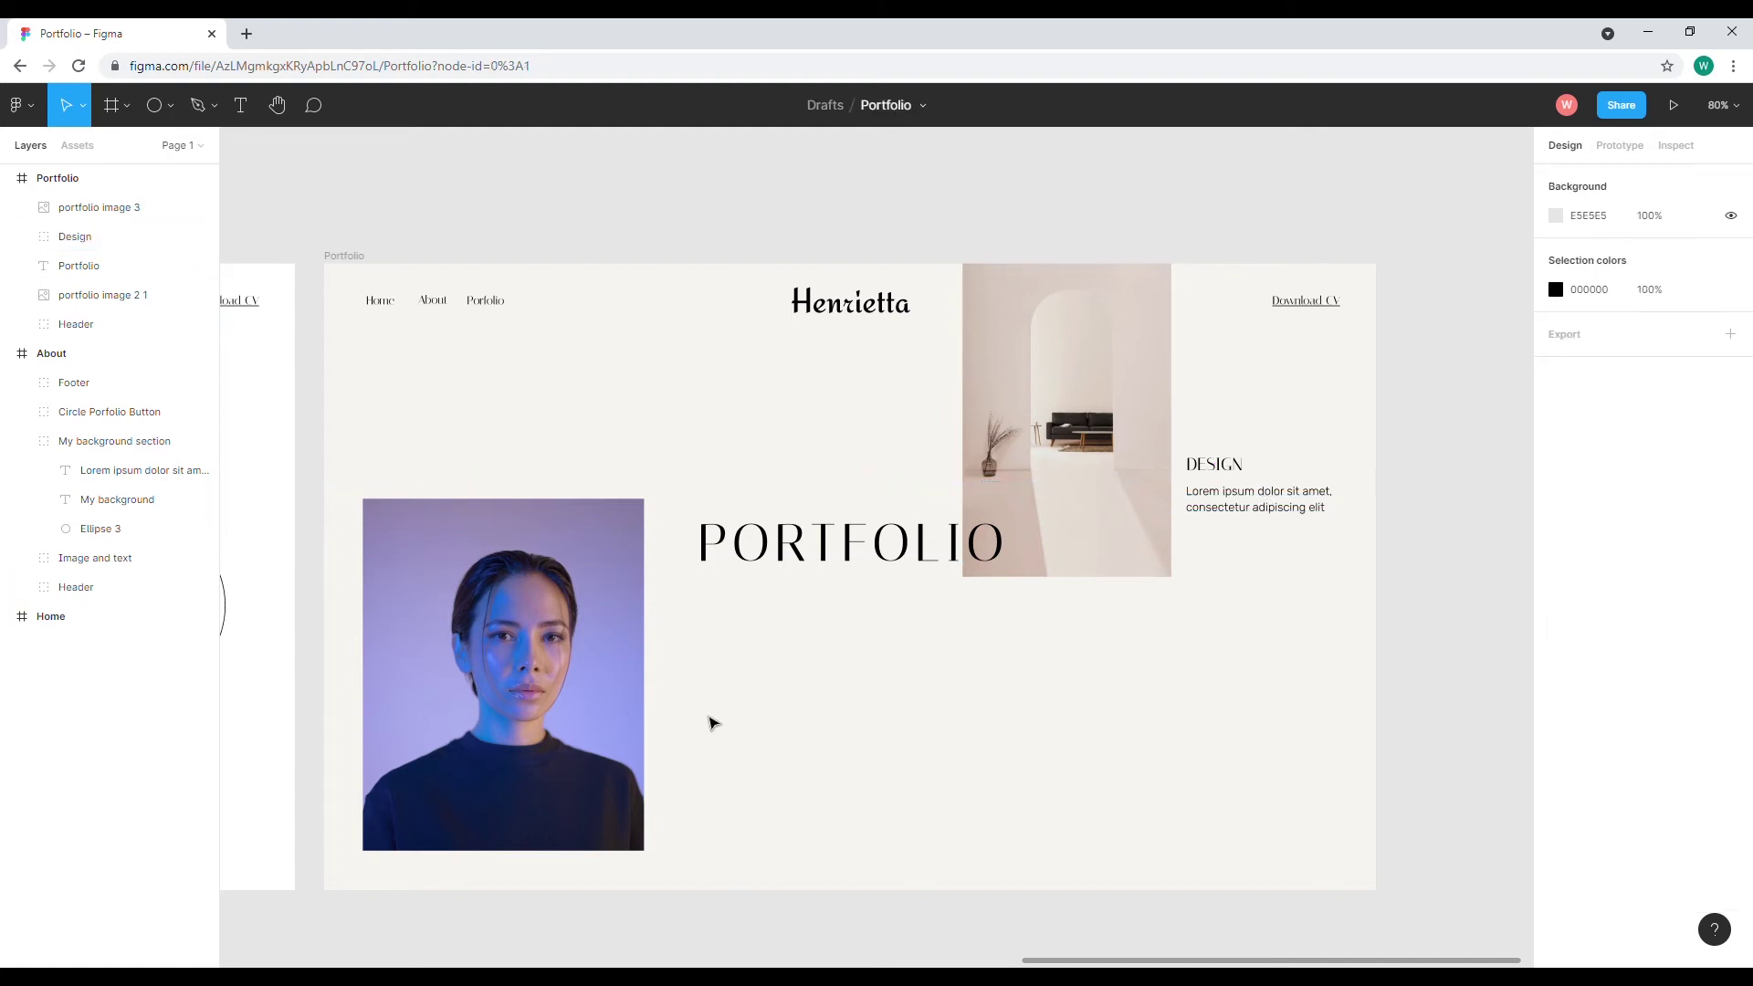
{"action": "key", "text": "ctrl+v"}
{"action": "left_click_drag", "start_coordinate": [1220, 507], "coordinate": [691, 792]}
{"action": "double_click", "coordinate": [700, 763]}
{"action": "double_click", "coordinate": [698, 757]}
Retype the copied heading to PHOTOGRAPHY, widen it to one line and left-align it.
{"action": "type", "text": "Photograp"}
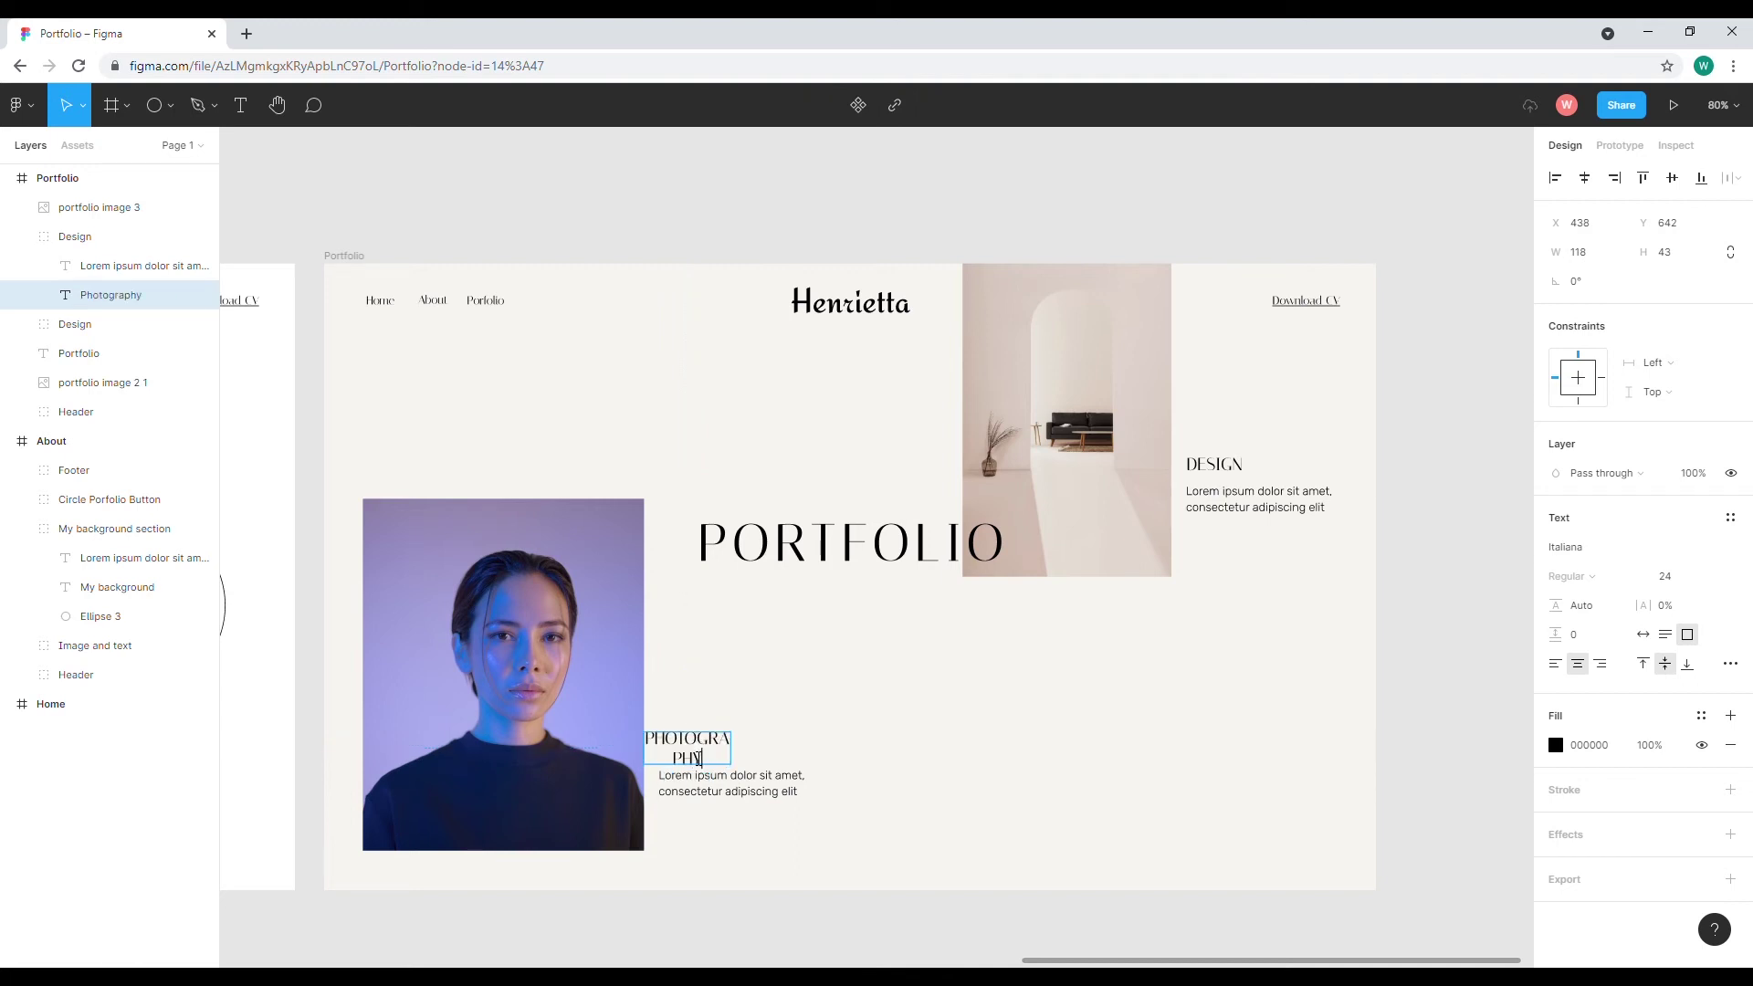
{"action": "key", "text": "Escape"}
{"action": "left_click_drag", "start_coordinate": [731, 749], "coordinate": [953, 790]}
{"action": "left_click", "coordinate": [1555, 664]}
Append a second copy of the sentence to the paragraph and make its box taller.
{"action": "left_click", "coordinate": [732, 790]}
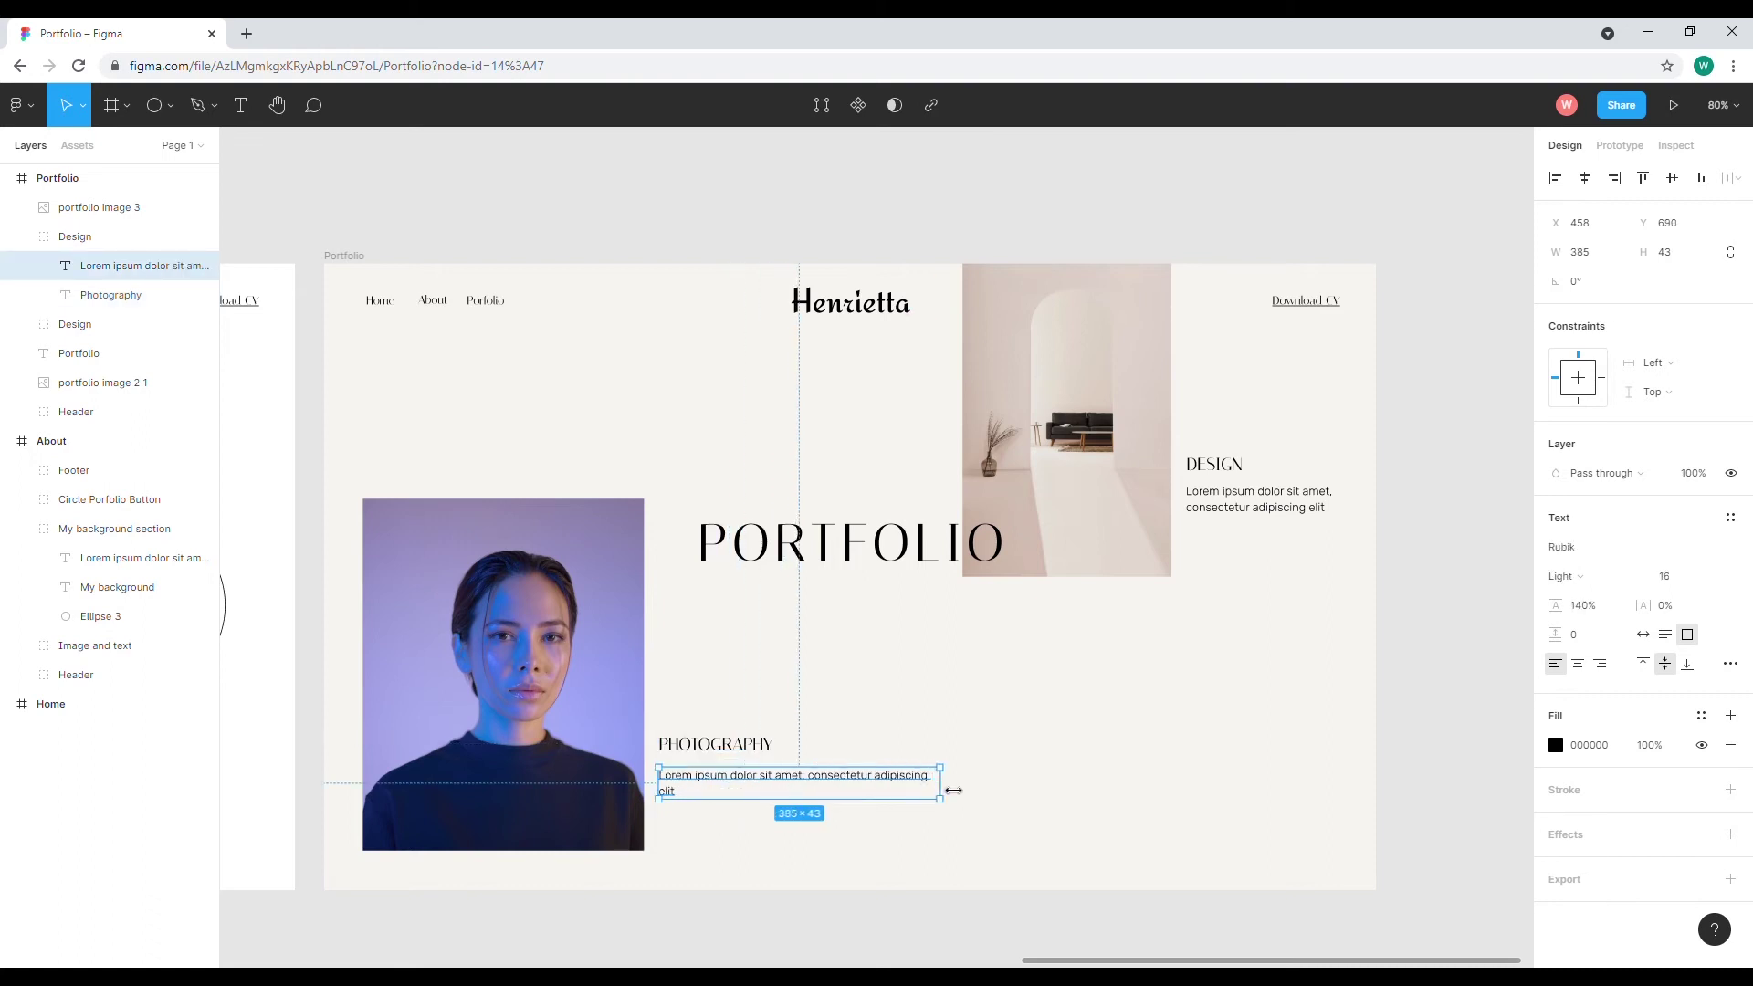
{"action": "double_click", "coordinate": [744, 793]}
{"action": "key", "text": "ctrl+c"}
{"action": "left_click", "coordinate": [745, 791]}
{"action": "key", "text": "ctrl+v"}
{"action": "key", "text": "Escape"}
{"action": "left_click_drag", "start_coordinate": [921, 800], "coordinate": [923, 840]}
{"action": "left_click", "coordinate": [1032, 800]}
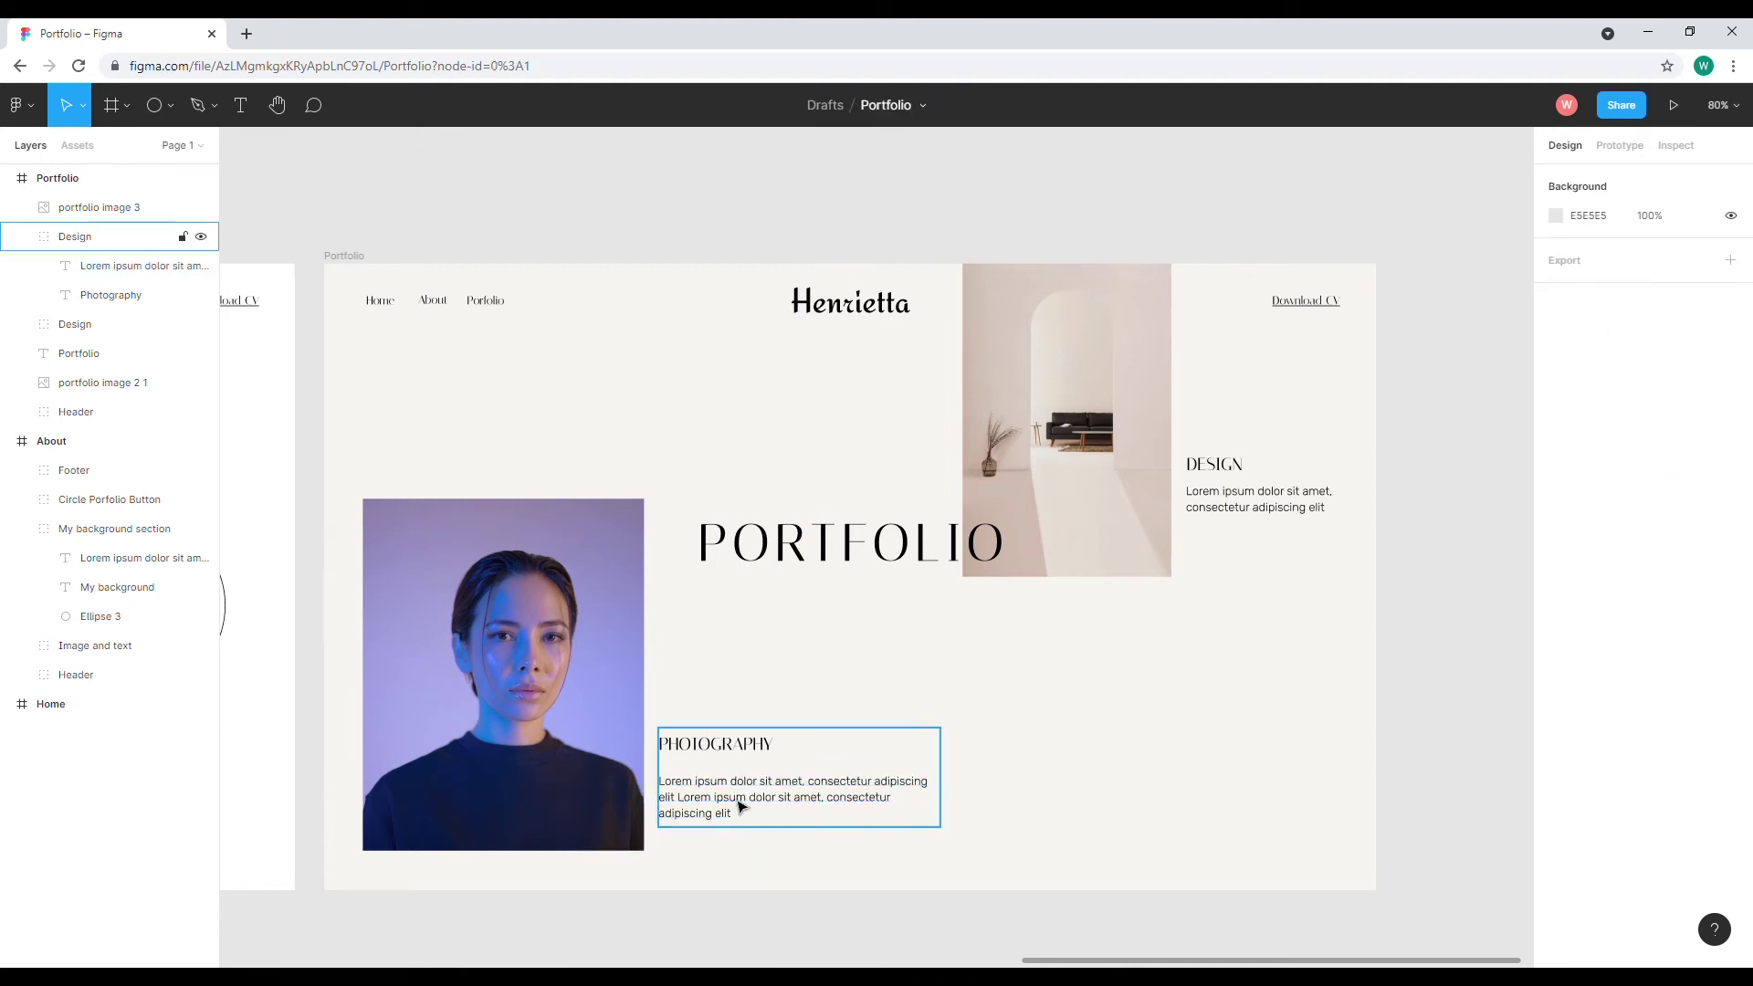
Move the paragraph up slightly and widen the photography group so the text reflows.
{"action": "left_click", "coordinate": [741, 807]}
{"action": "double_click", "coordinate": [726, 810]}
{"action": "left_click_drag", "start_coordinate": [725, 810], "coordinate": [728, 801]}
{"action": "left_click", "coordinate": [1051, 863]}
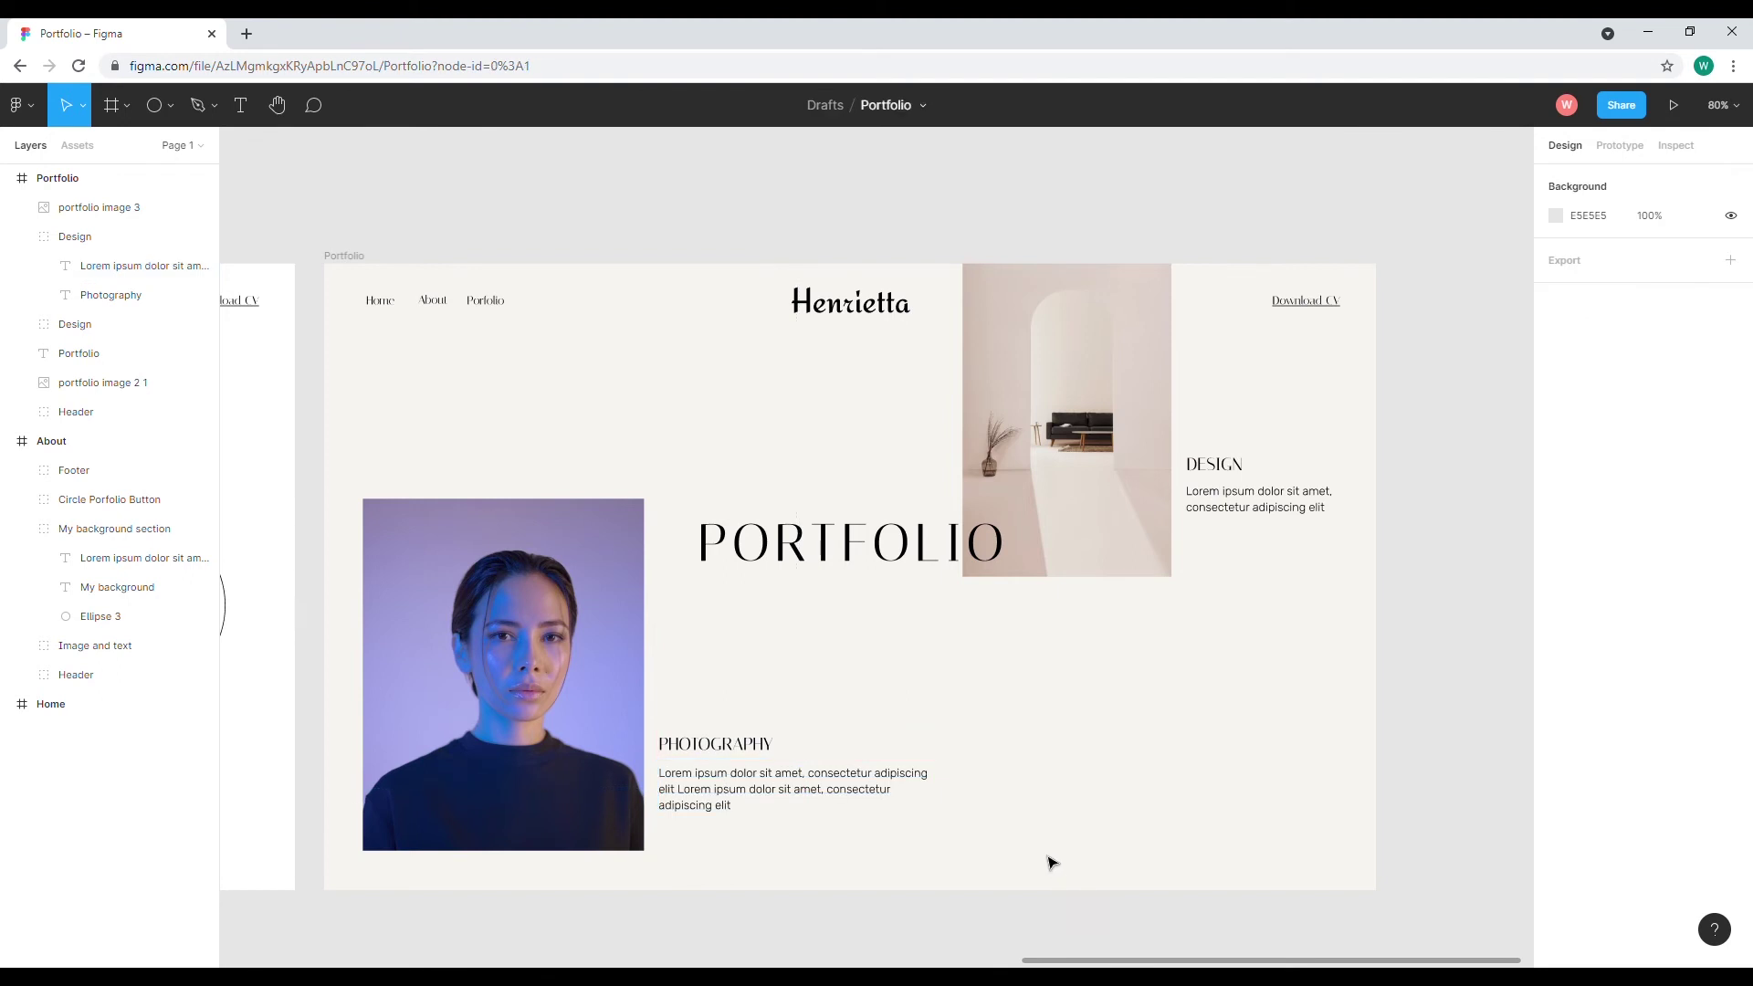
{"action": "left_click", "coordinate": [909, 795]}
{"action": "mouse_move", "coordinate": [951, 802]}
{"action": "left_mouse_down"}
{"action": "mouse_move", "coordinate": [994, 802]}
{"action": "mouse_move", "coordinate": [954, 798]}
{"action": "mouse_move", "coordinate": [976, 798]}
{"action": "left_mouse_up"}
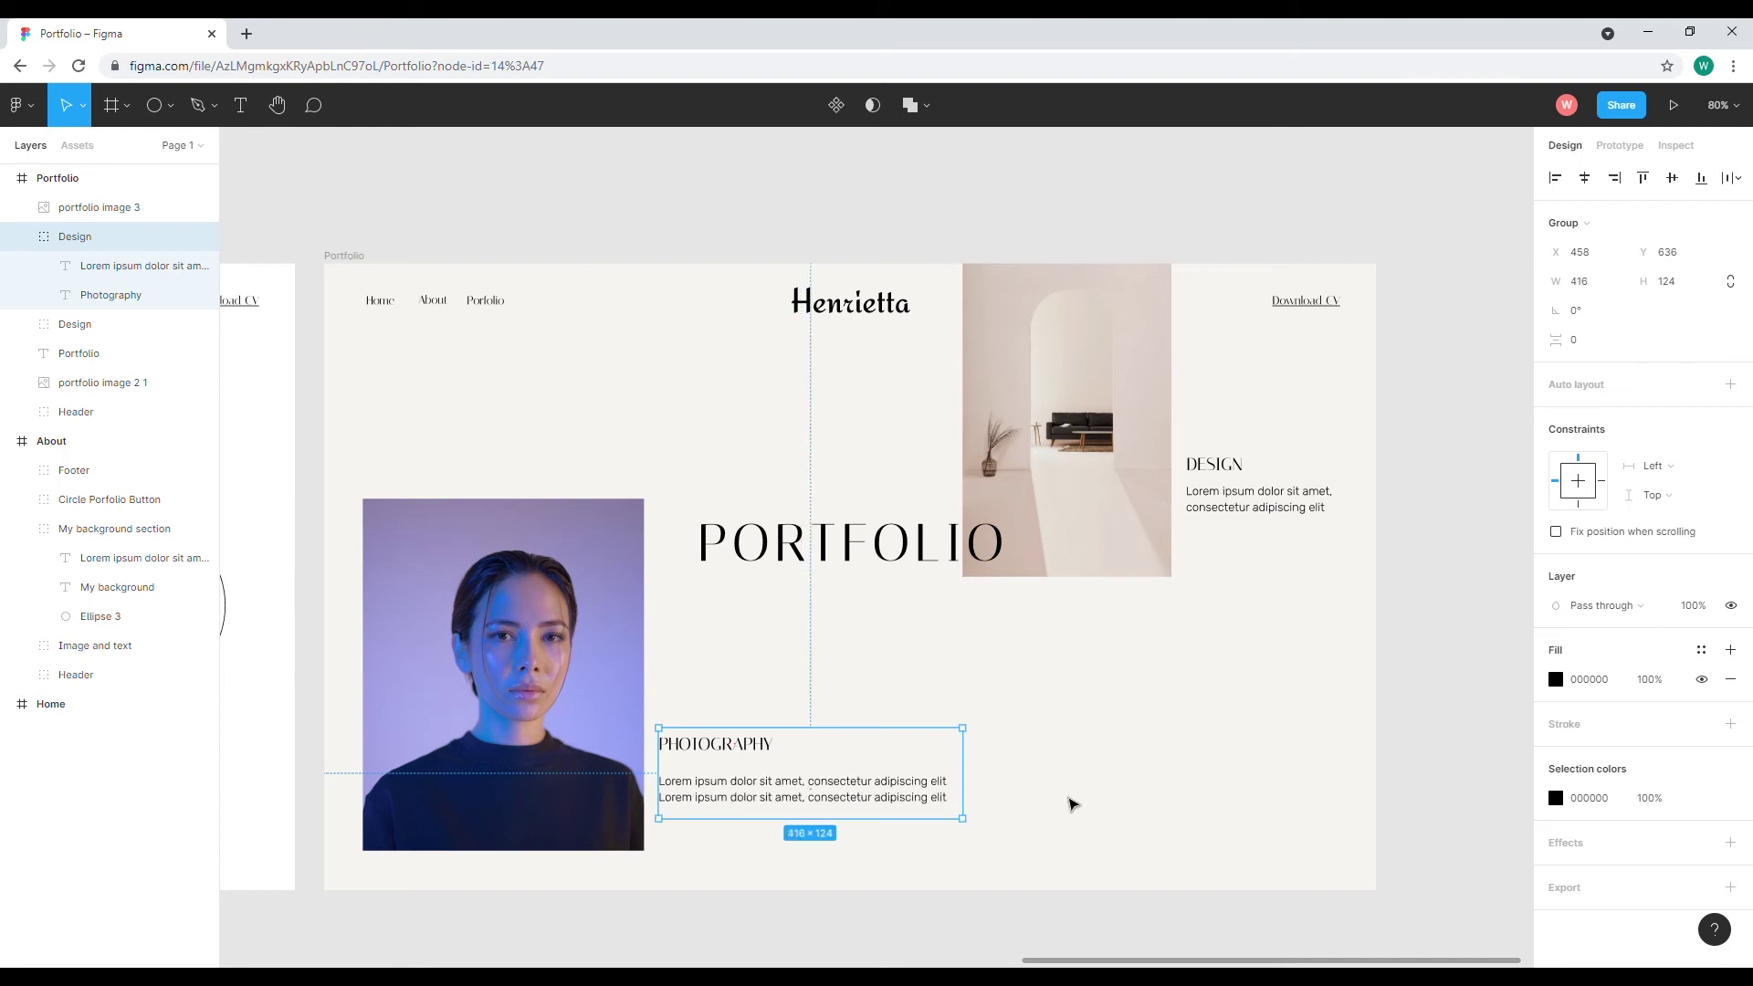
Shorten the description box and delete 'adipiscing elit' so line 2 ends at 'consectetur'.
{"action": "double_click", "coordinate": [810, 803]}
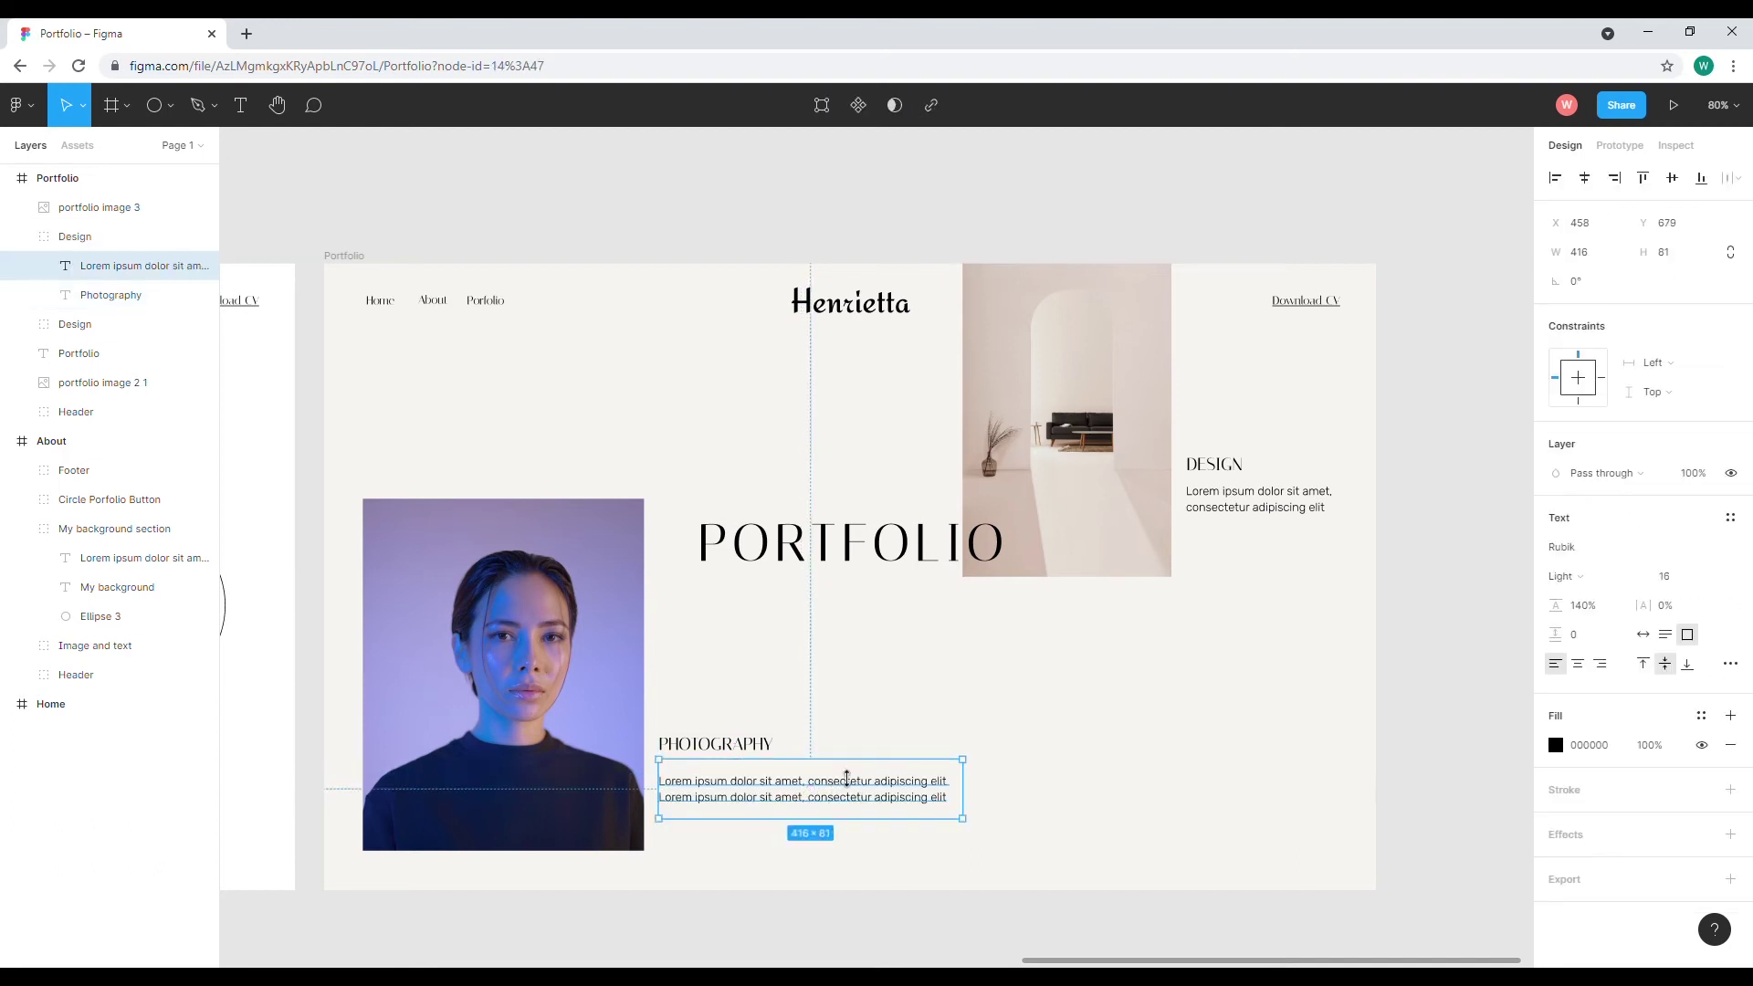
{"action": "left_click_drag", "start_coordinate": [847, 774], "coordinate": [1001, 798]}
{"action": "double_click", "coordinate": [907, 796]}
{"action": "left_click", "coordinate": [900, 795]}
{"action": "key", "text": "BackSpace"}
{"action": "key", "text": "Escape"}
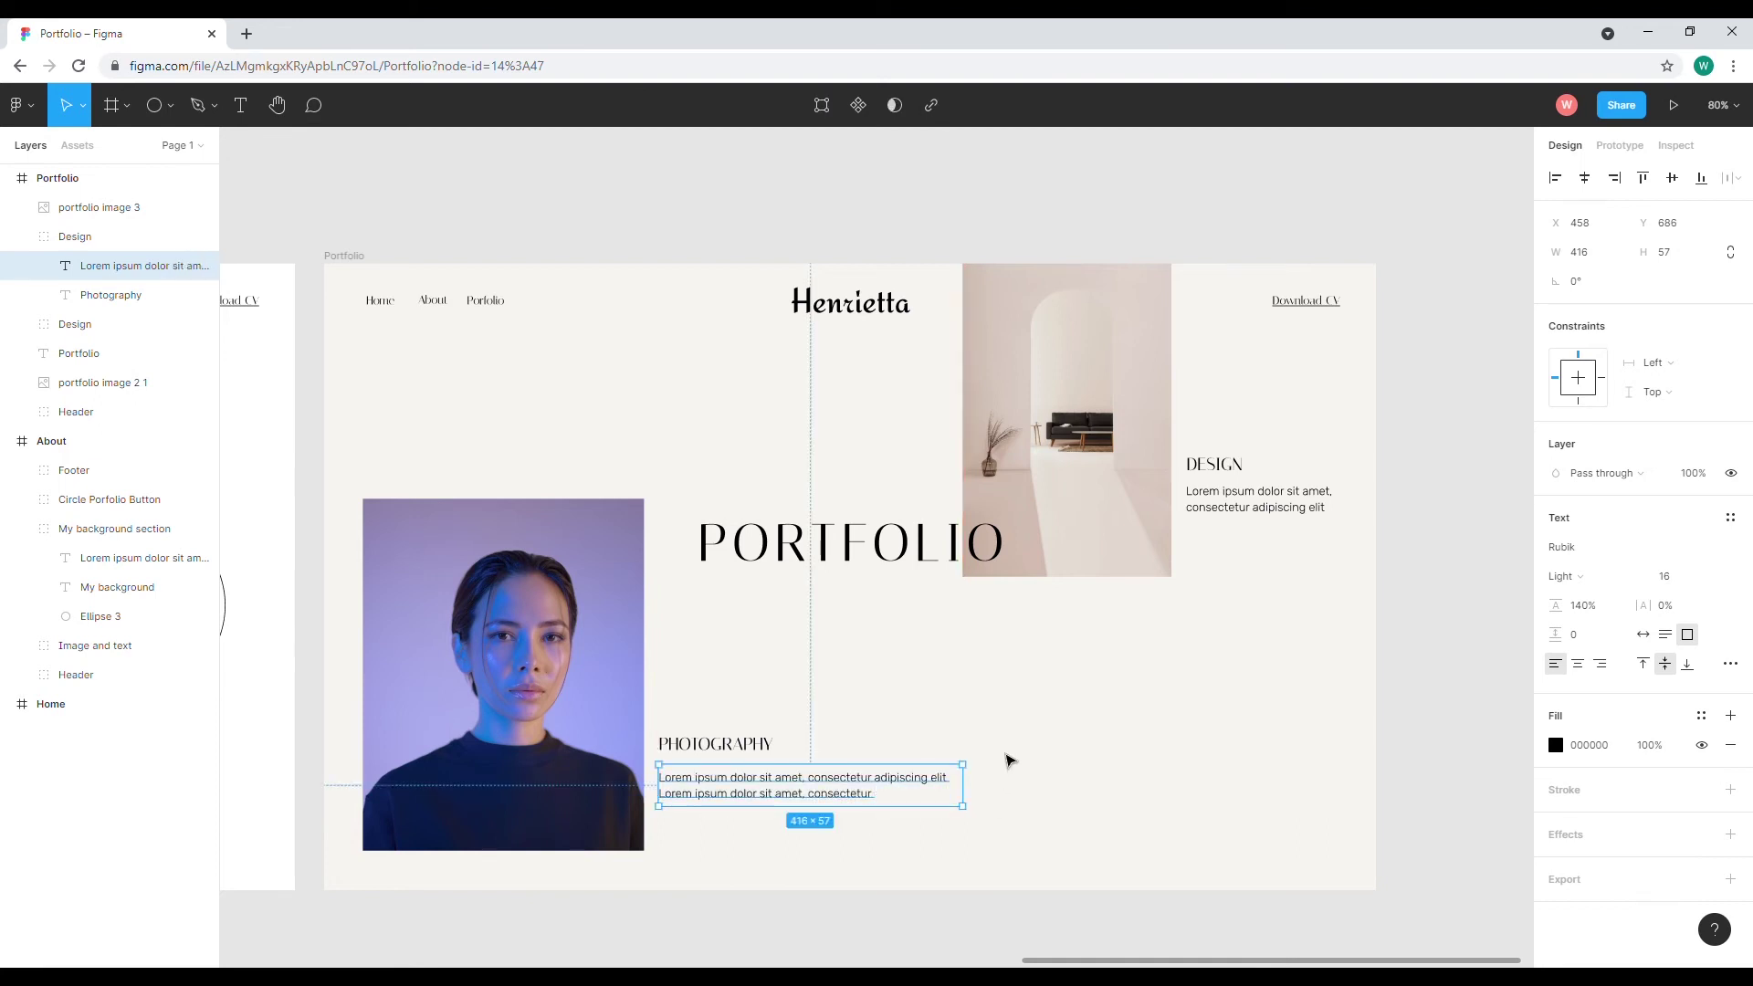
{"action": "left_click", "coordinate": [1005, 759]}
{"action": "scroll", "coordinate": [1013, 731], "scroll_direction": "down", "scroll_amount": 5}
Drag the Portfolio frame's bottom edge down to make it much taller.
{"action": "scroll", "coordinate": [913, 685], "scroll_direction": "up", "scroll_amount": 4}
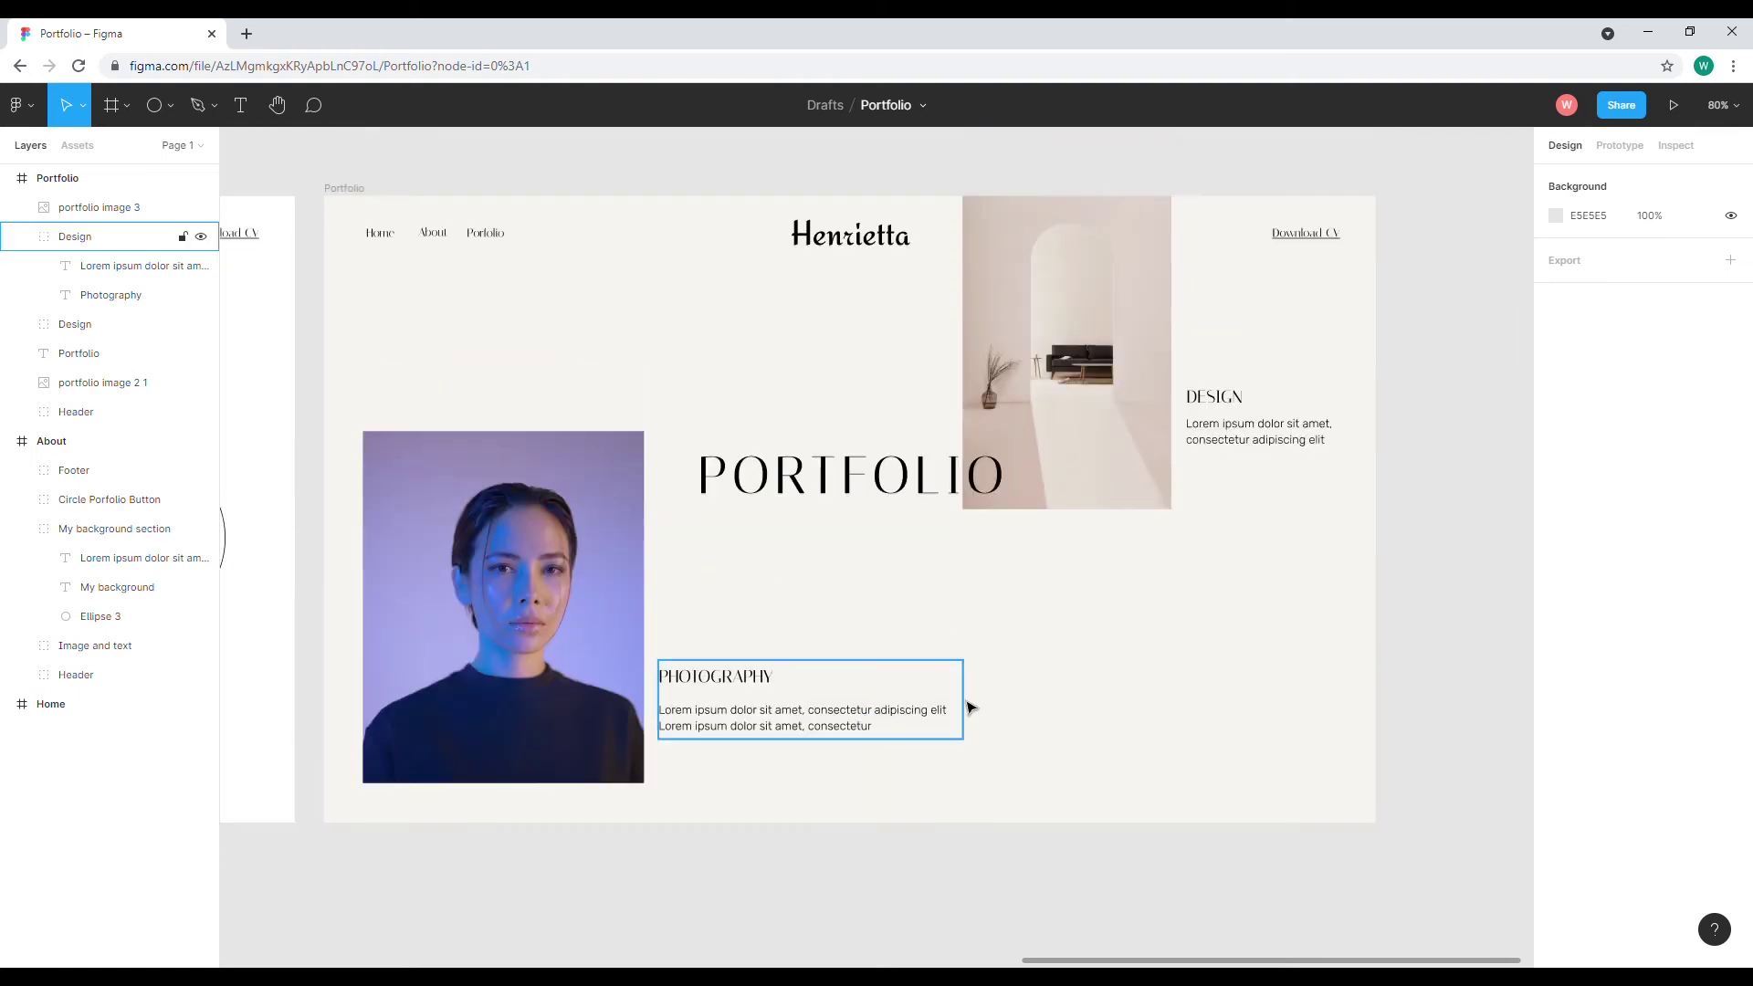
{"action": "scroll", "coordinate": [825, 591], "scroll_direction": "down", "scroll_amount": 3}
{"action": "scroll", "coordinate": [736, 630], "scroll_direction": "up", "scroll_amount": 5}
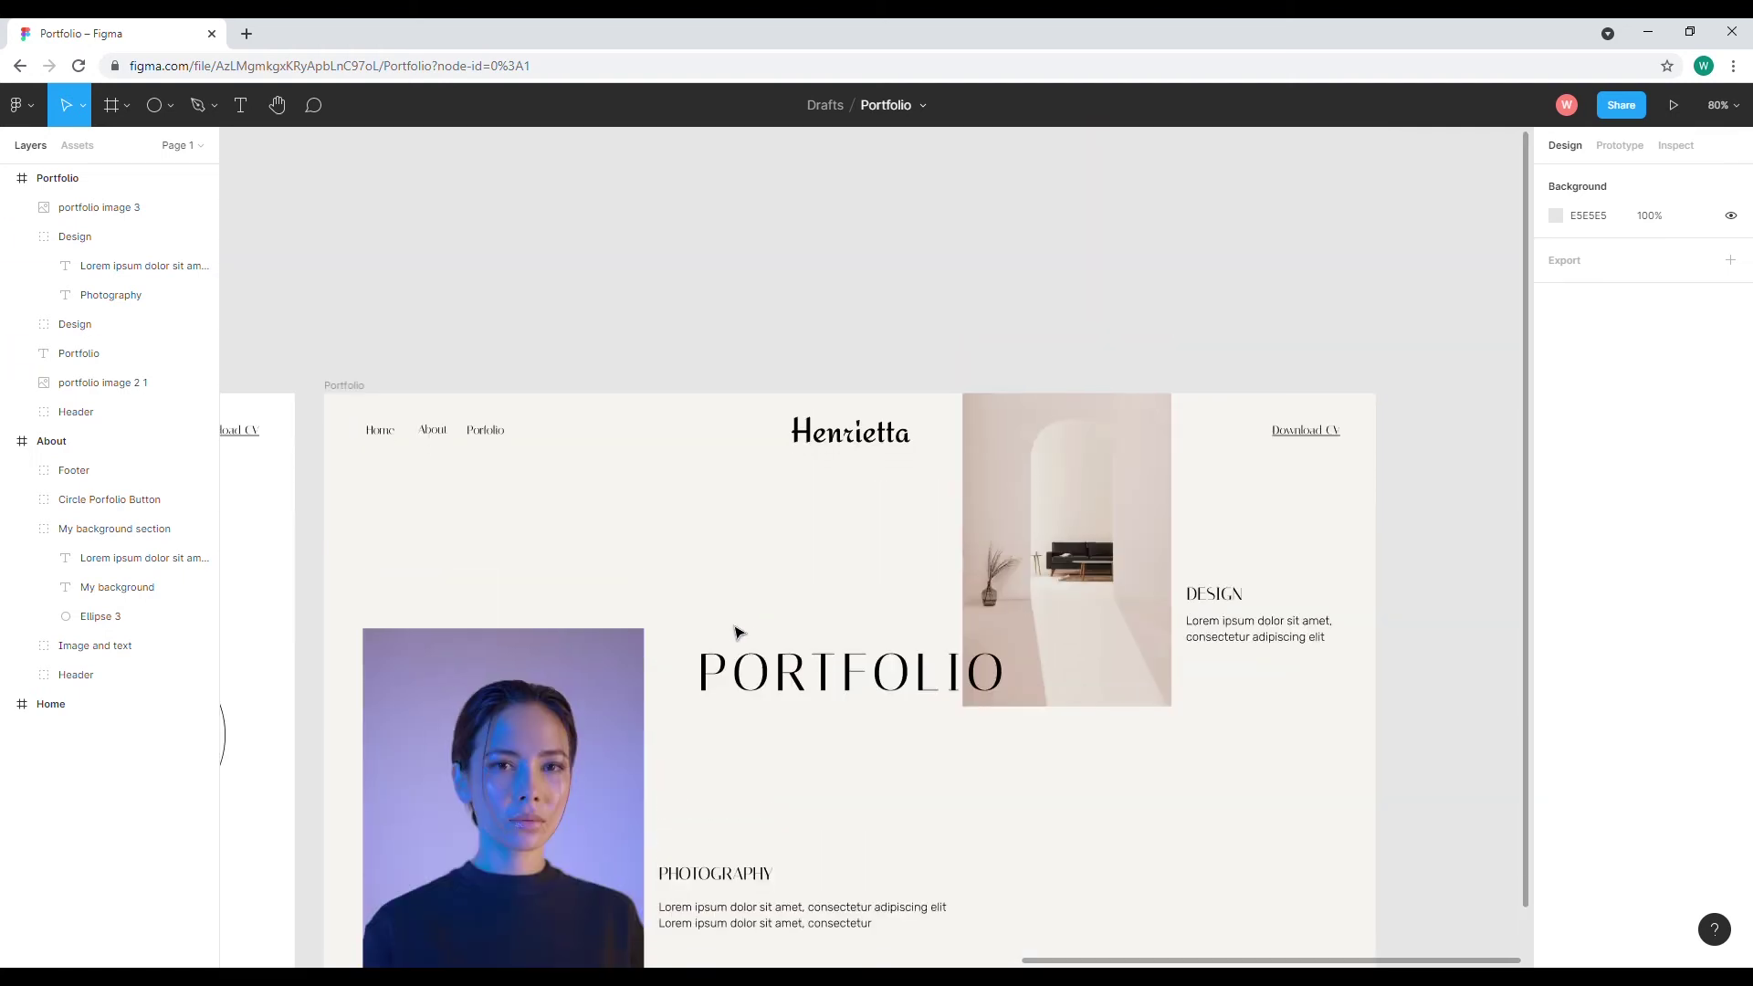
{"action": "left_click", "coordinate": [365, 382]}
{"action": "scroll", "coordinate": [822, 441], "scroll_direction": "down", "scroll_amount": 7}
{"action": "scroll", "coordinate": [810, 395], "scroll_direction": "up", "scroll_amount": 1}
{"action": "left_click_drag", "start_coordinate": [809, 383], "coordinate": [797, 942]}
{"action": "scroll", "coordinate": [916, 606], "scroll_direction": "up", "scroll_amount": 6}
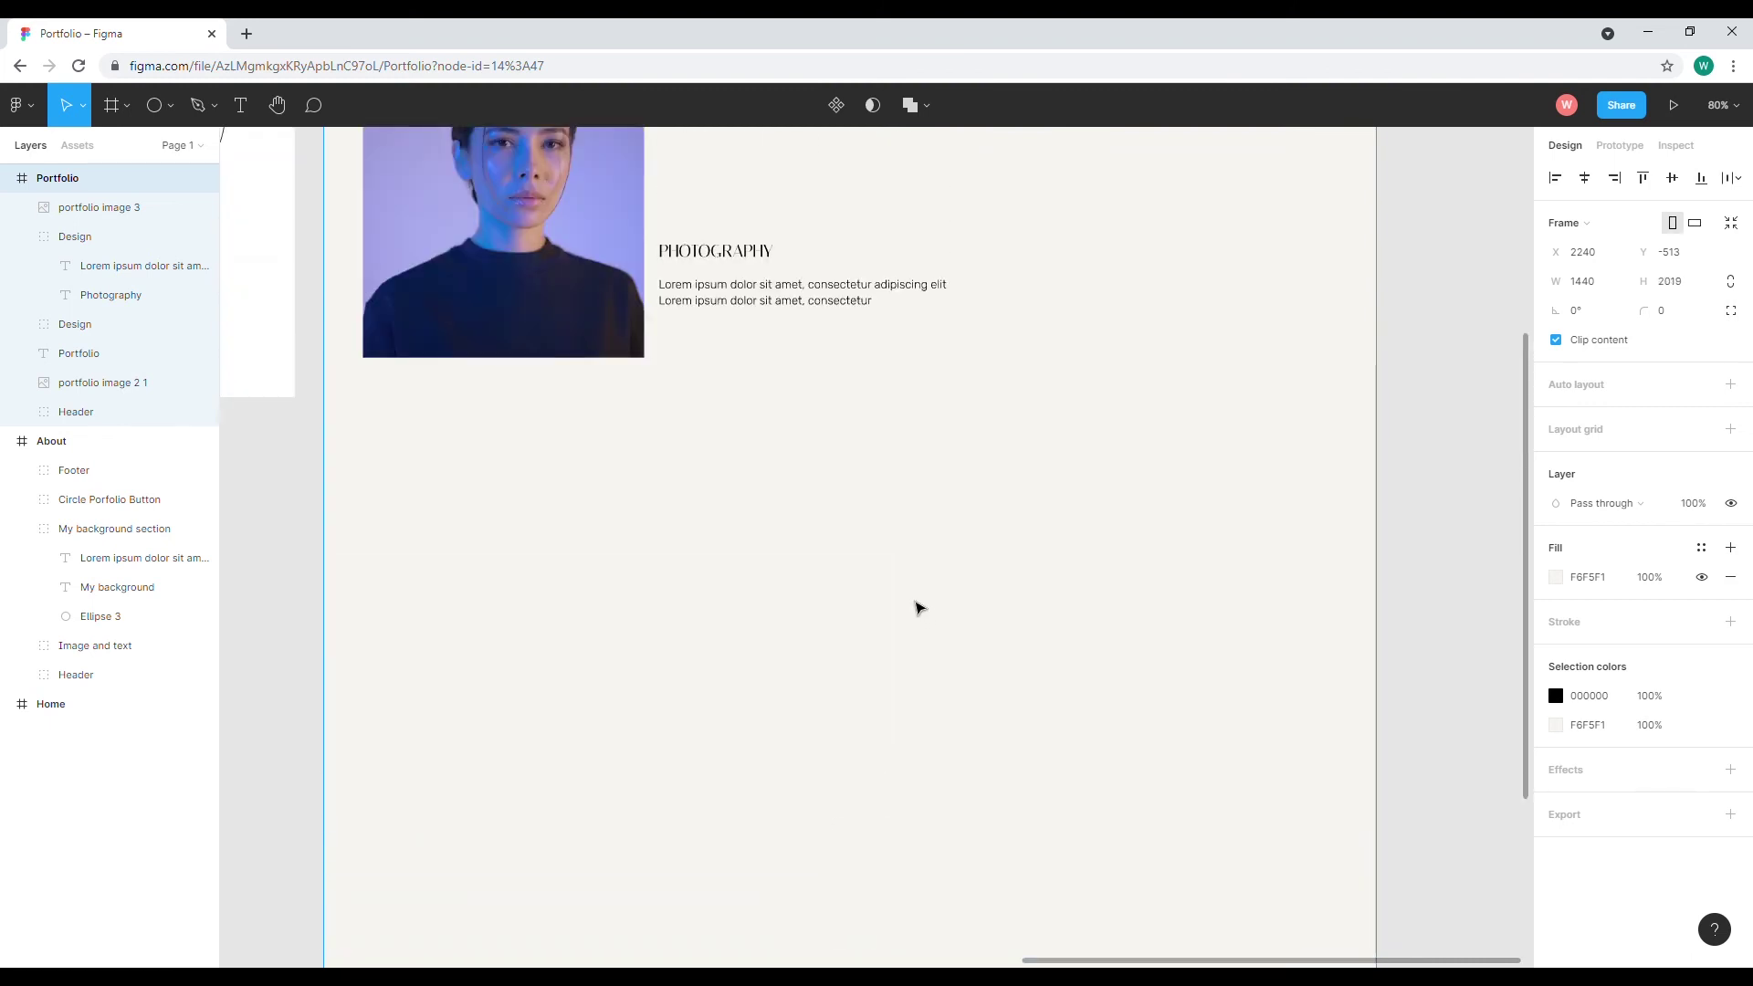
{"action": "scroll", "coordinate": [917, 606], "scroll_direction": "down", "scroll_amount": 5}
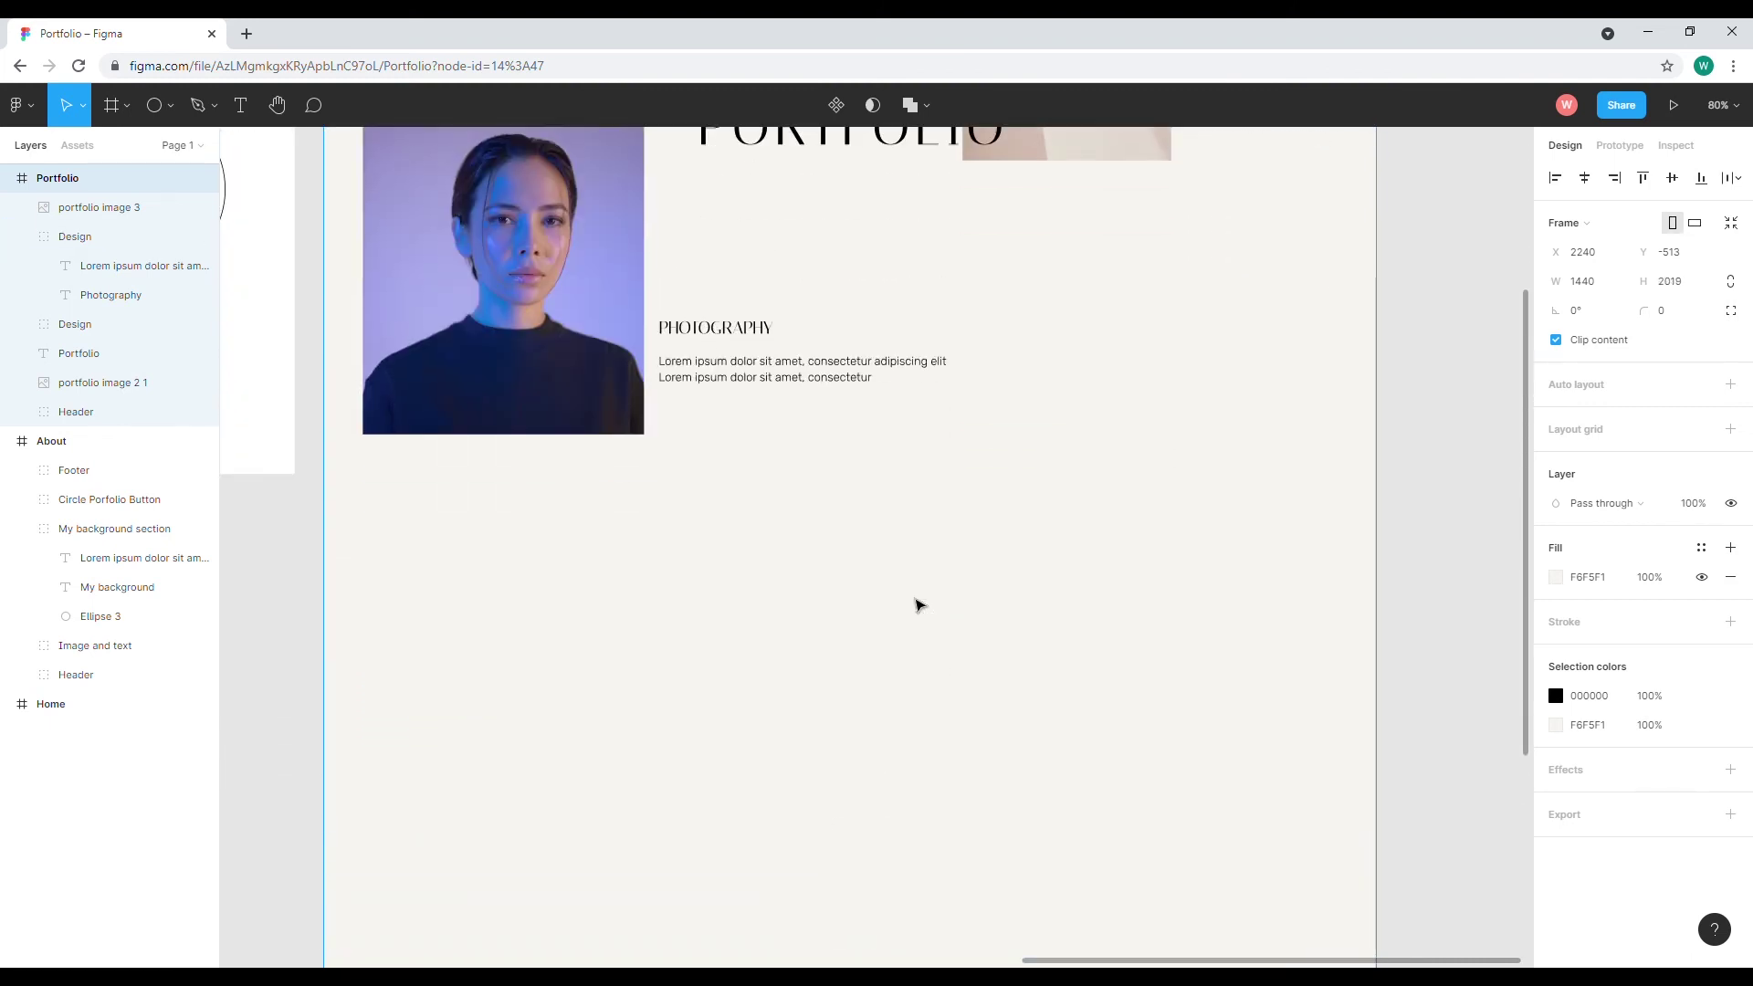
{"action": "scroll", "coordinate": [913, 603], "scroll_direction": "up", "scroll_amount": 1}
Rename the PHOTOGRAPHY group to Photography and duplicate it lower on the frame's left.
{"action": "left_click", "coordinate": [742, 209]}
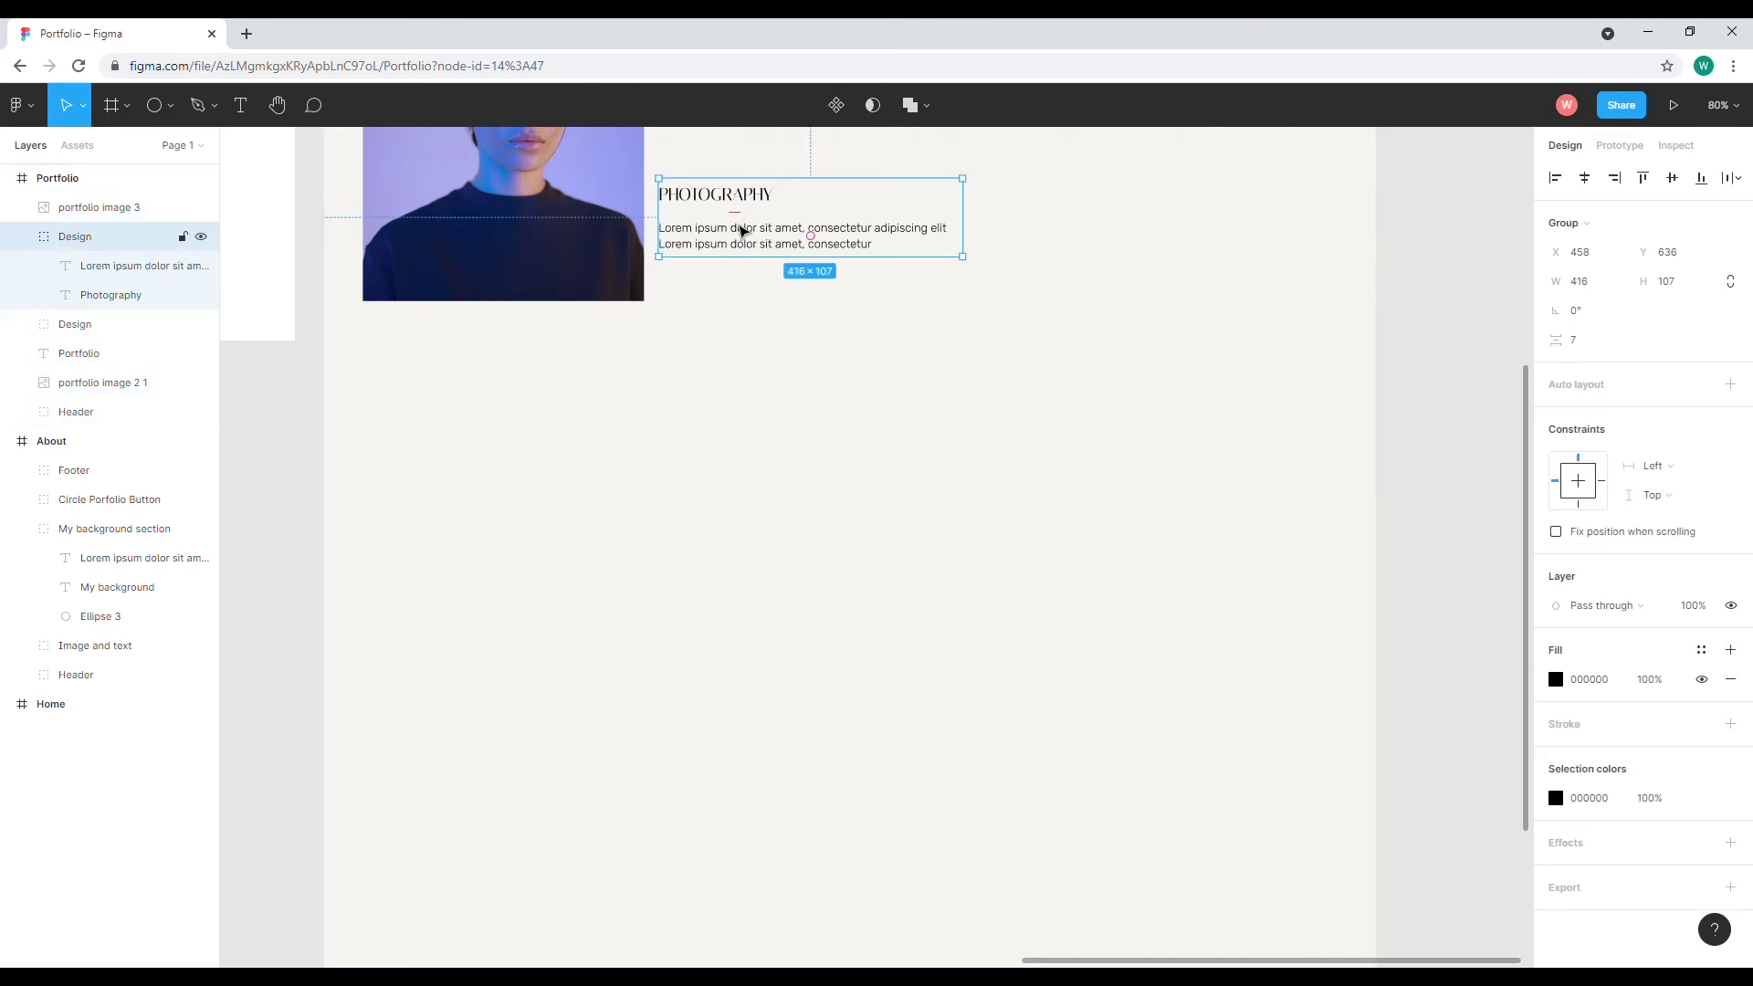
{"action": "double_click", "coordinate": [83, 245]}
{"action": "type", "text": "Photography"}
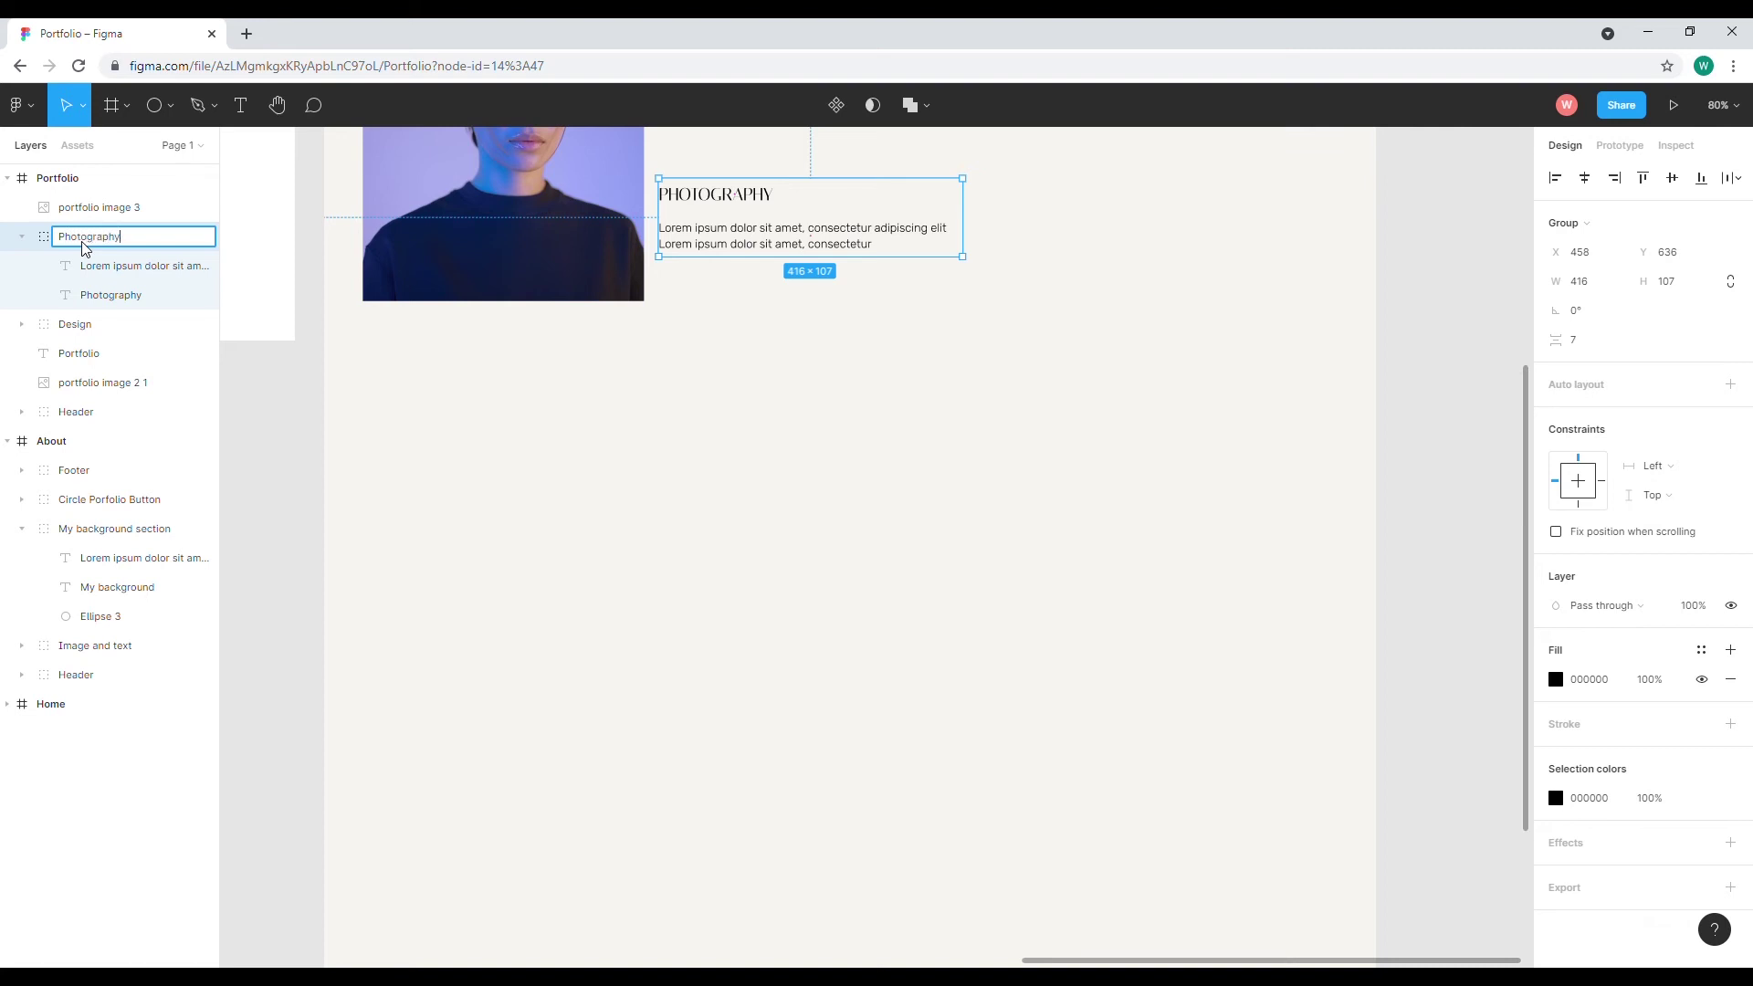
{"action": "key", "text": "Return"}
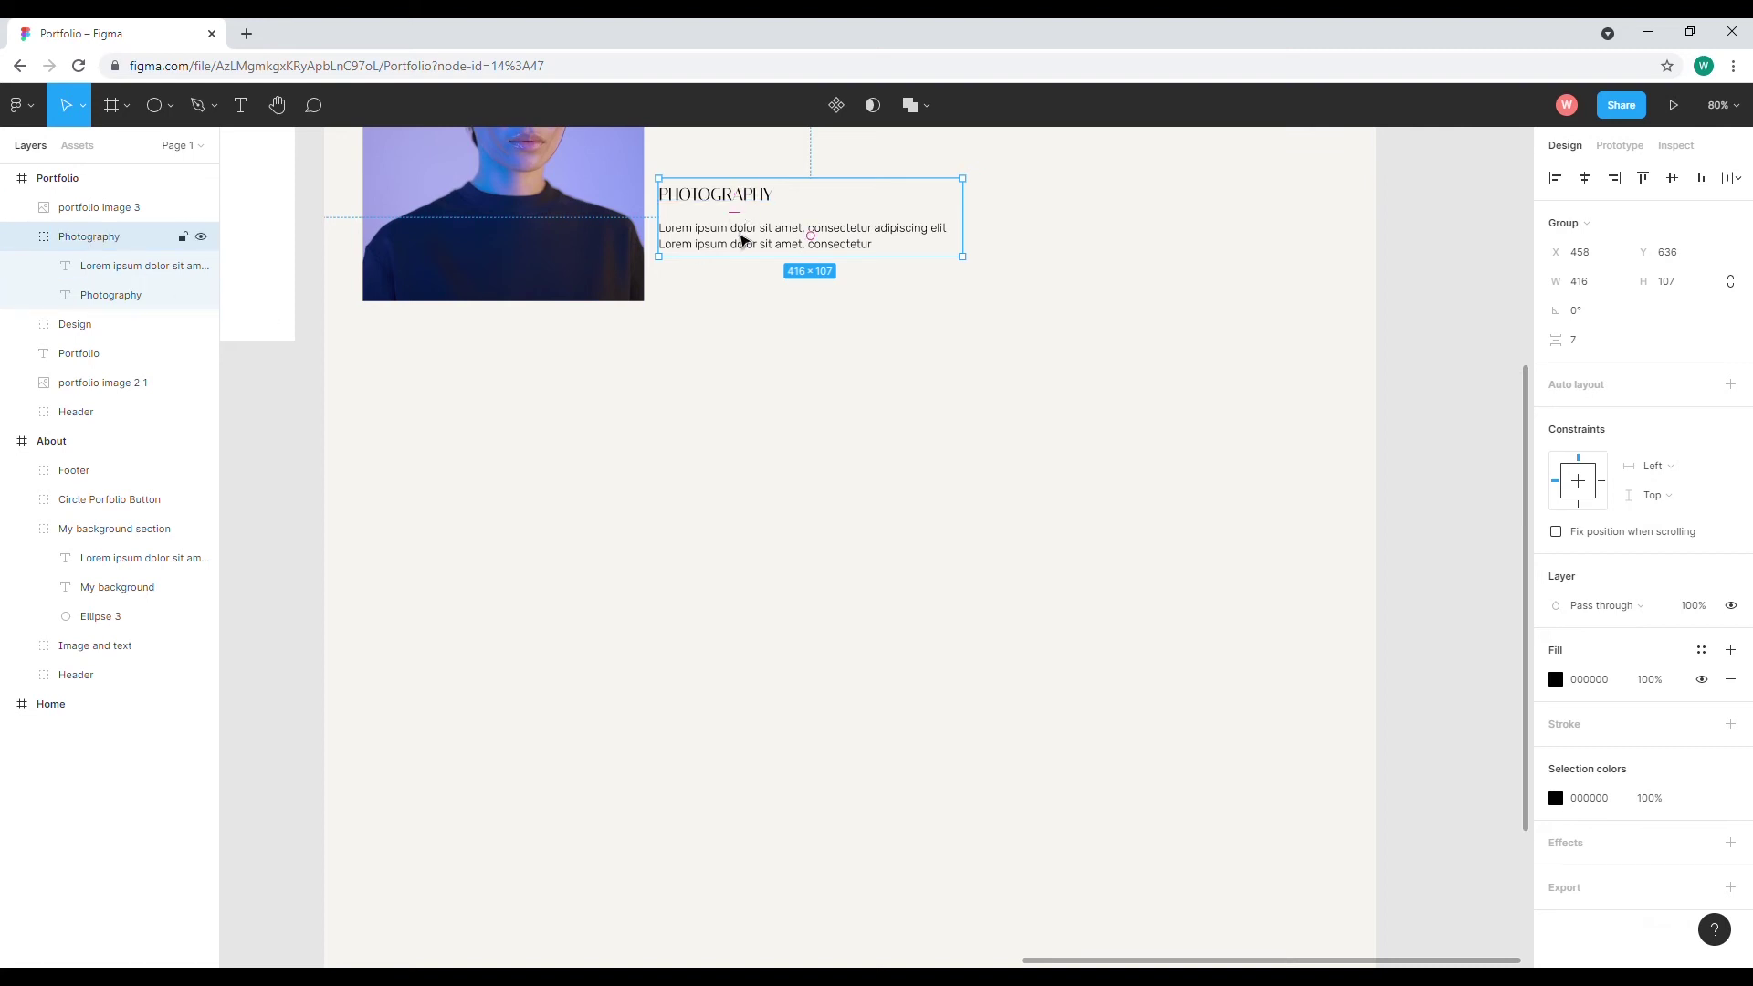
{"action": "type", "text": "Lorem ipsum dolor sit amet, consectetur adipiscing elit"}
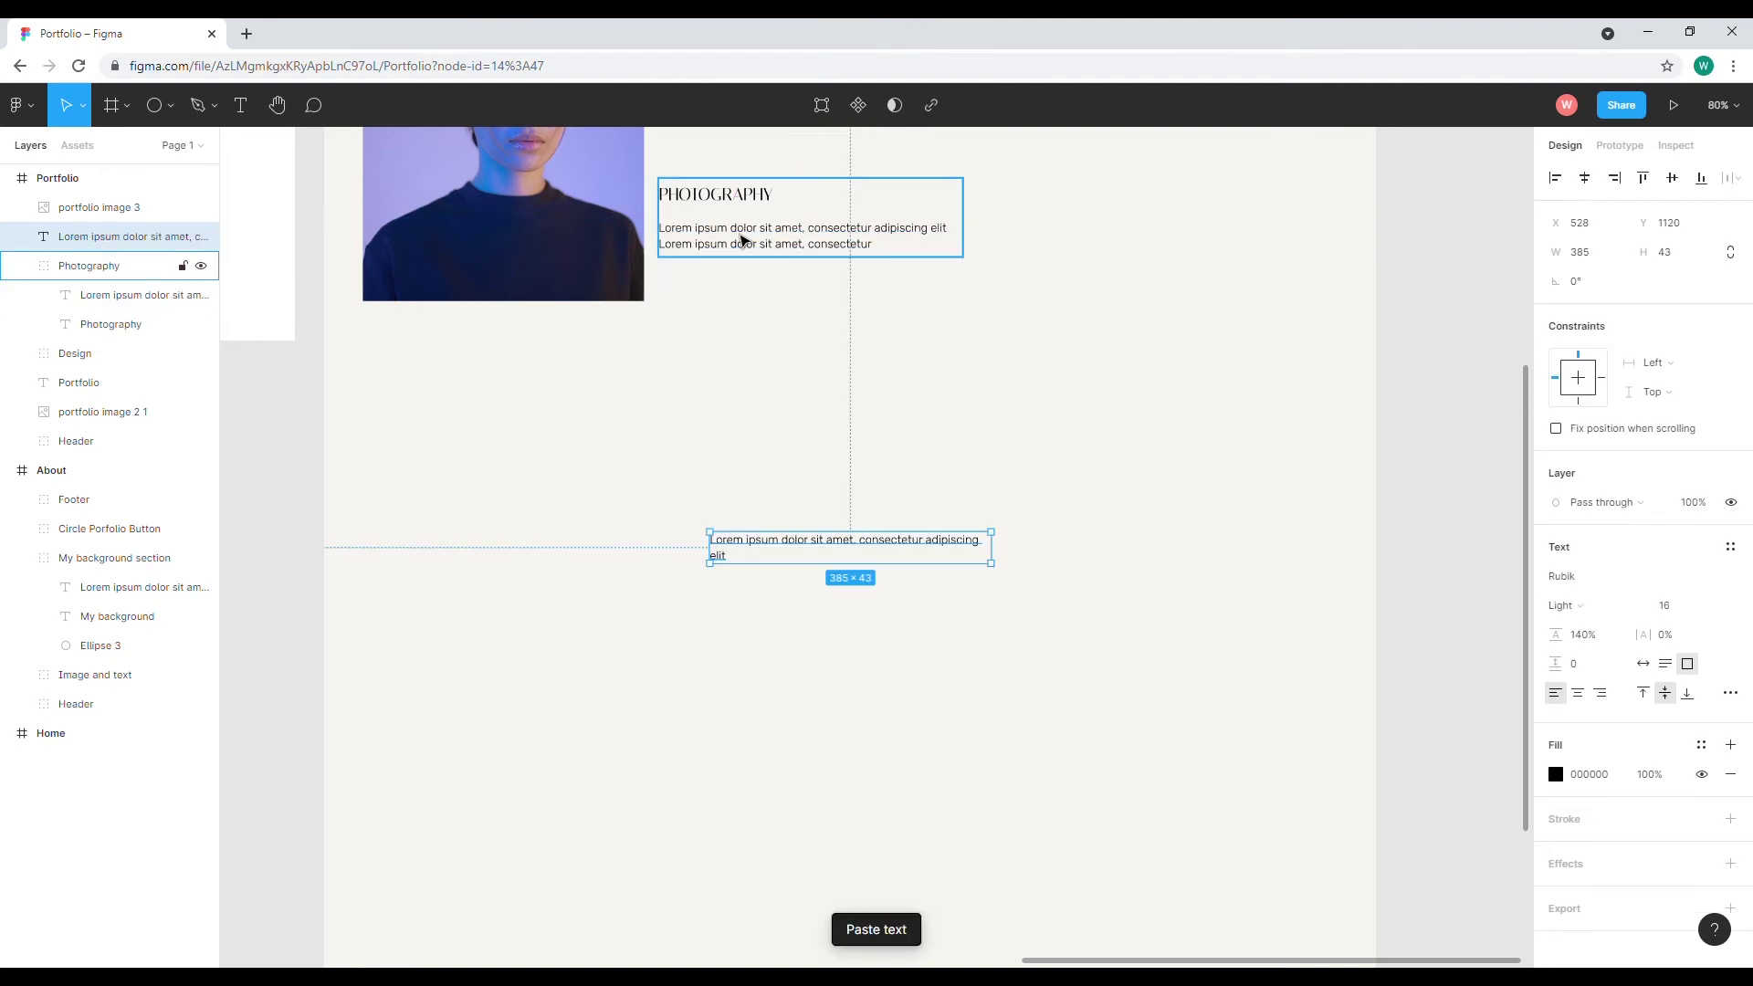
{"action": "key", "text": "ctrl+z"}
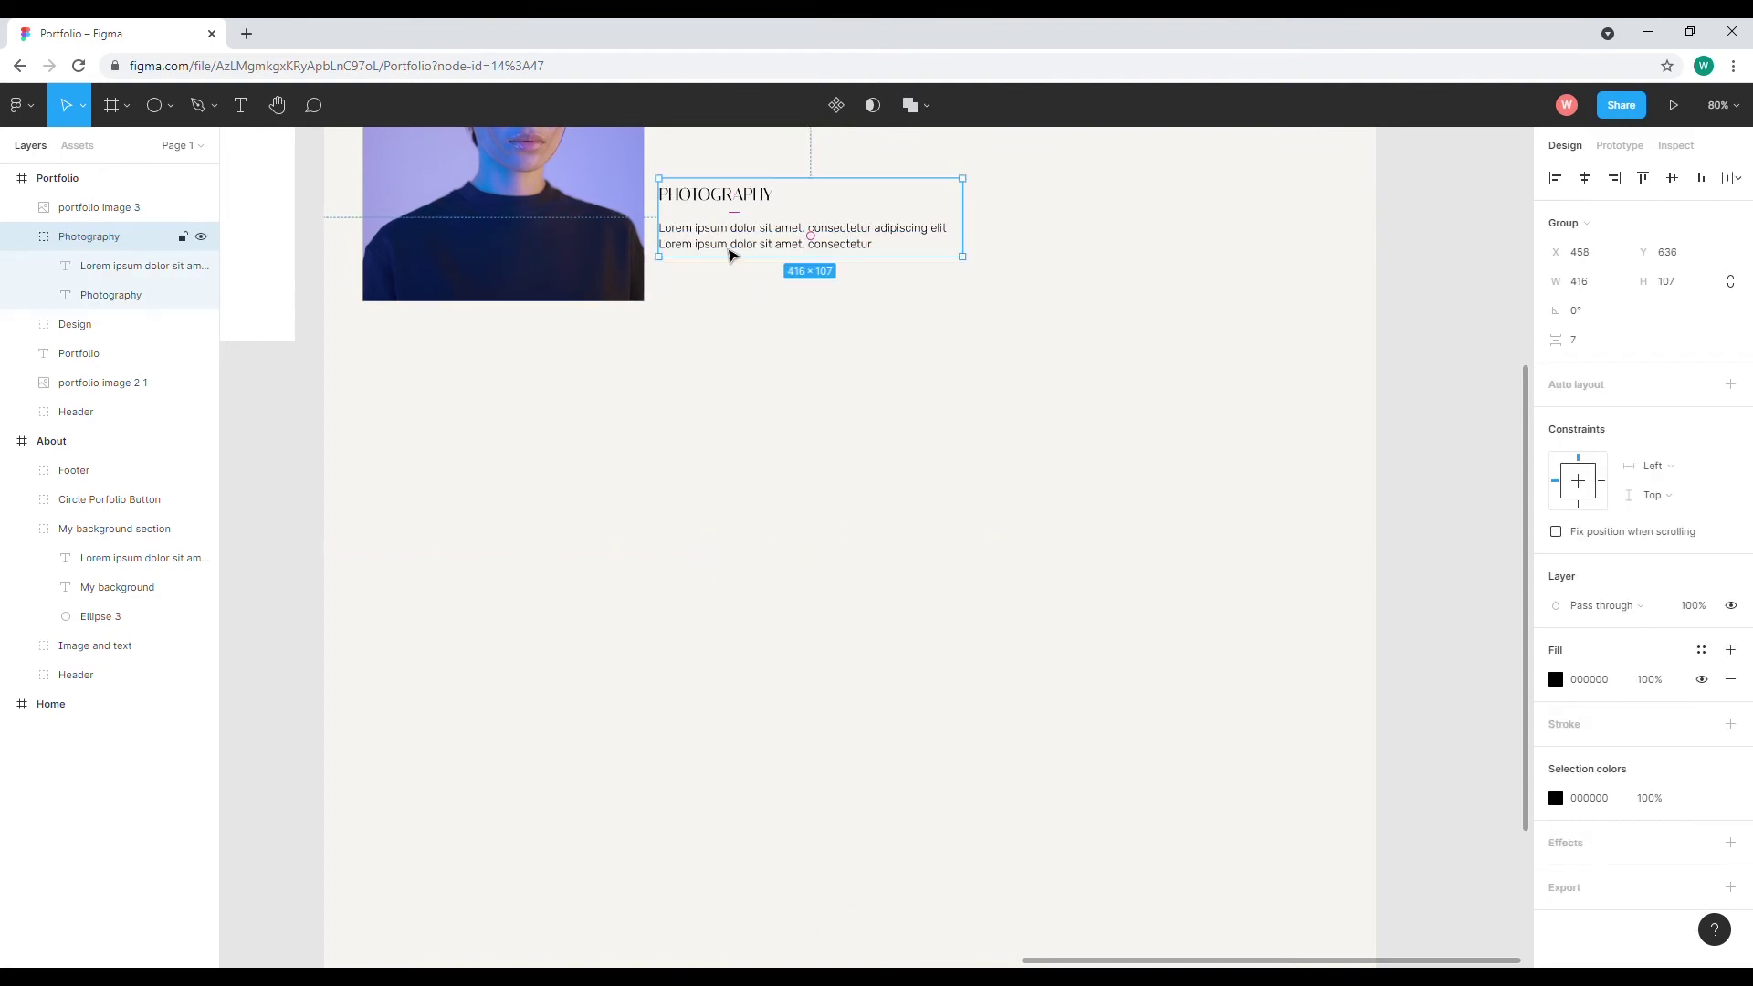
{"action": "left_click_drag", "start_coordinate": [724, 250], "coordinate": [428, 622]}
{"action": "left_click", "coordinate": [812, 627]}
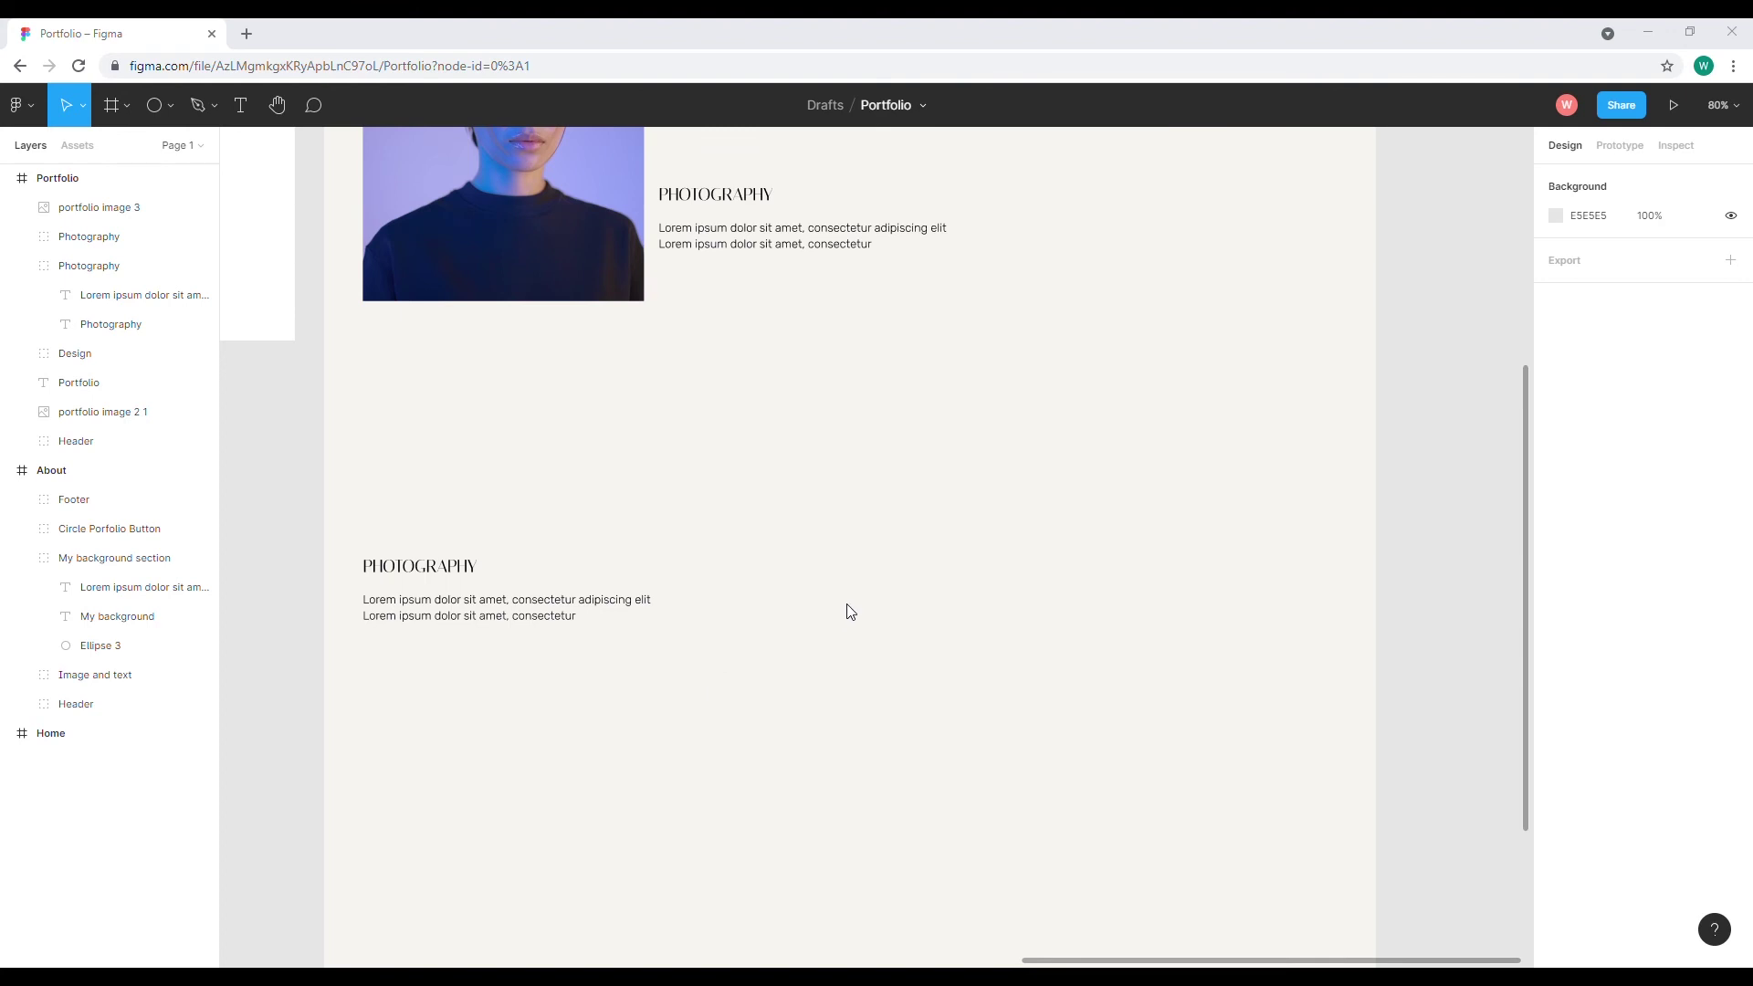
Paste the lemon photo, resize it to 799×449, and set the zoom to 60%.
{"action": "key", "text": "ctrl+v"}
{"action": "left_click_drag", "start_coordinate": [812, 577], "coordinate": [847, 549]}
{"action": "left_click_drag", "start_coordinate": [1329, 829], "coordinate": [1179, 729]}
{"action": "left_click_drag", "start_coordinate": [883, 570], "coordinate": [1008, 517]}
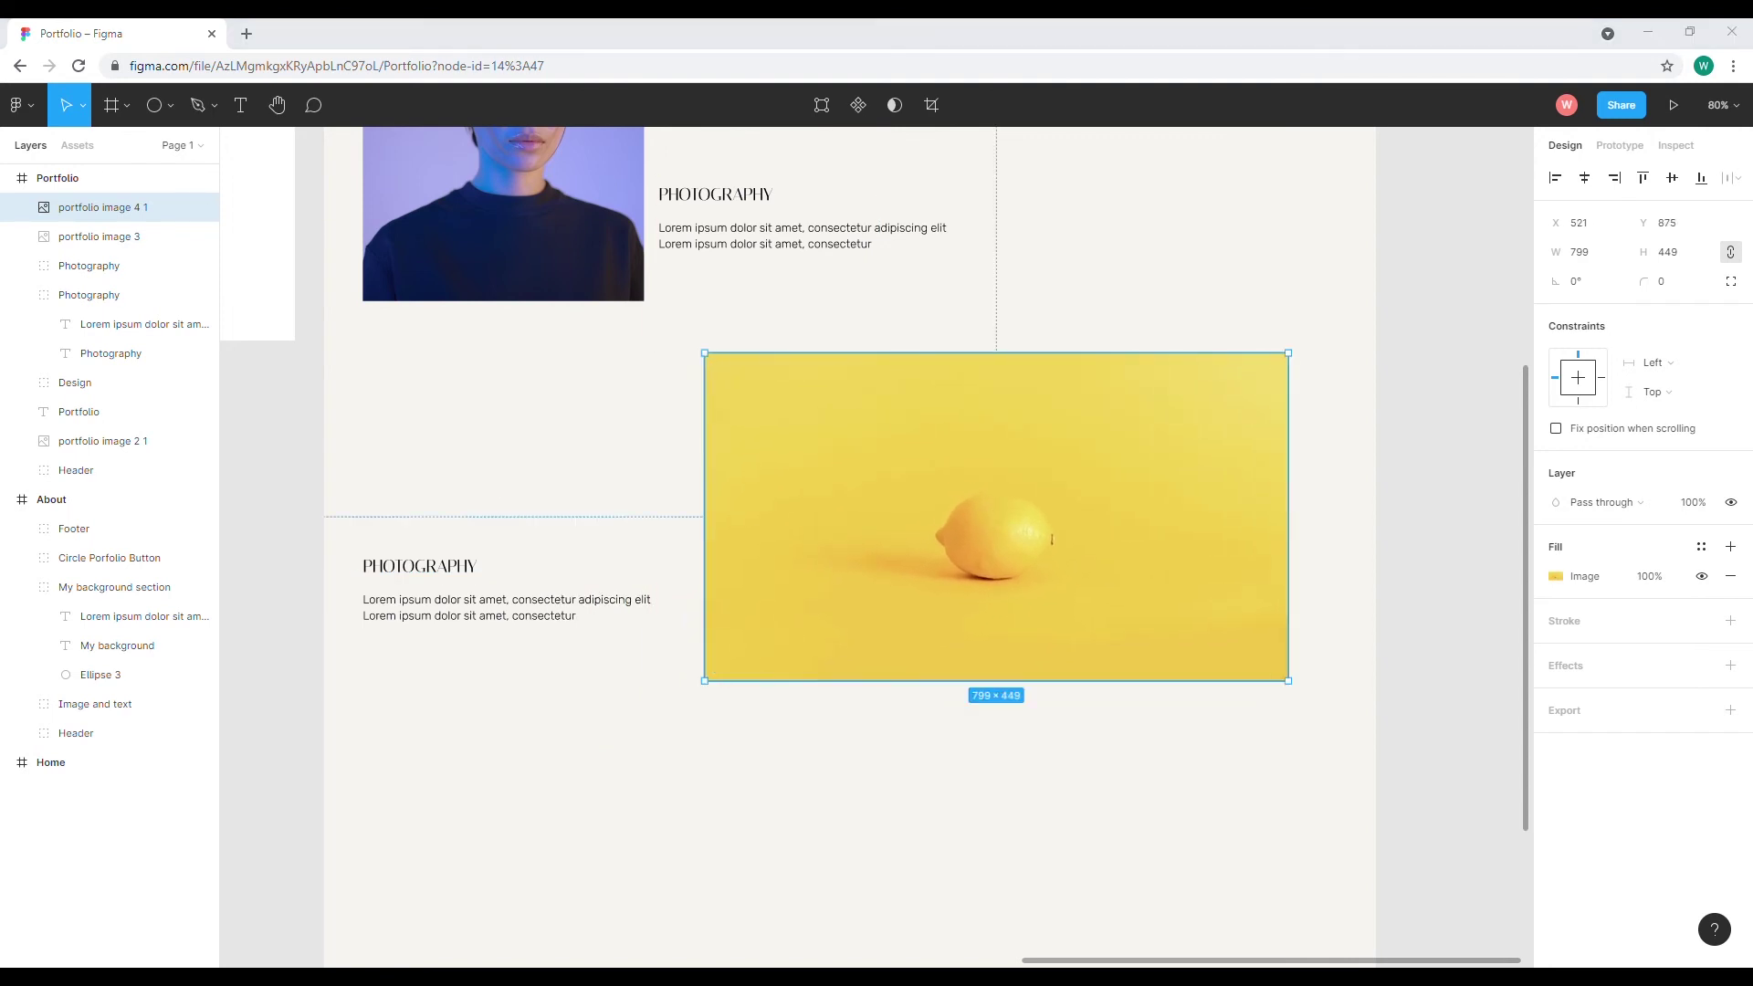
{"action": "left_click", "coordinate": [1717, 105]}
{"action": "type", "text": "6"}
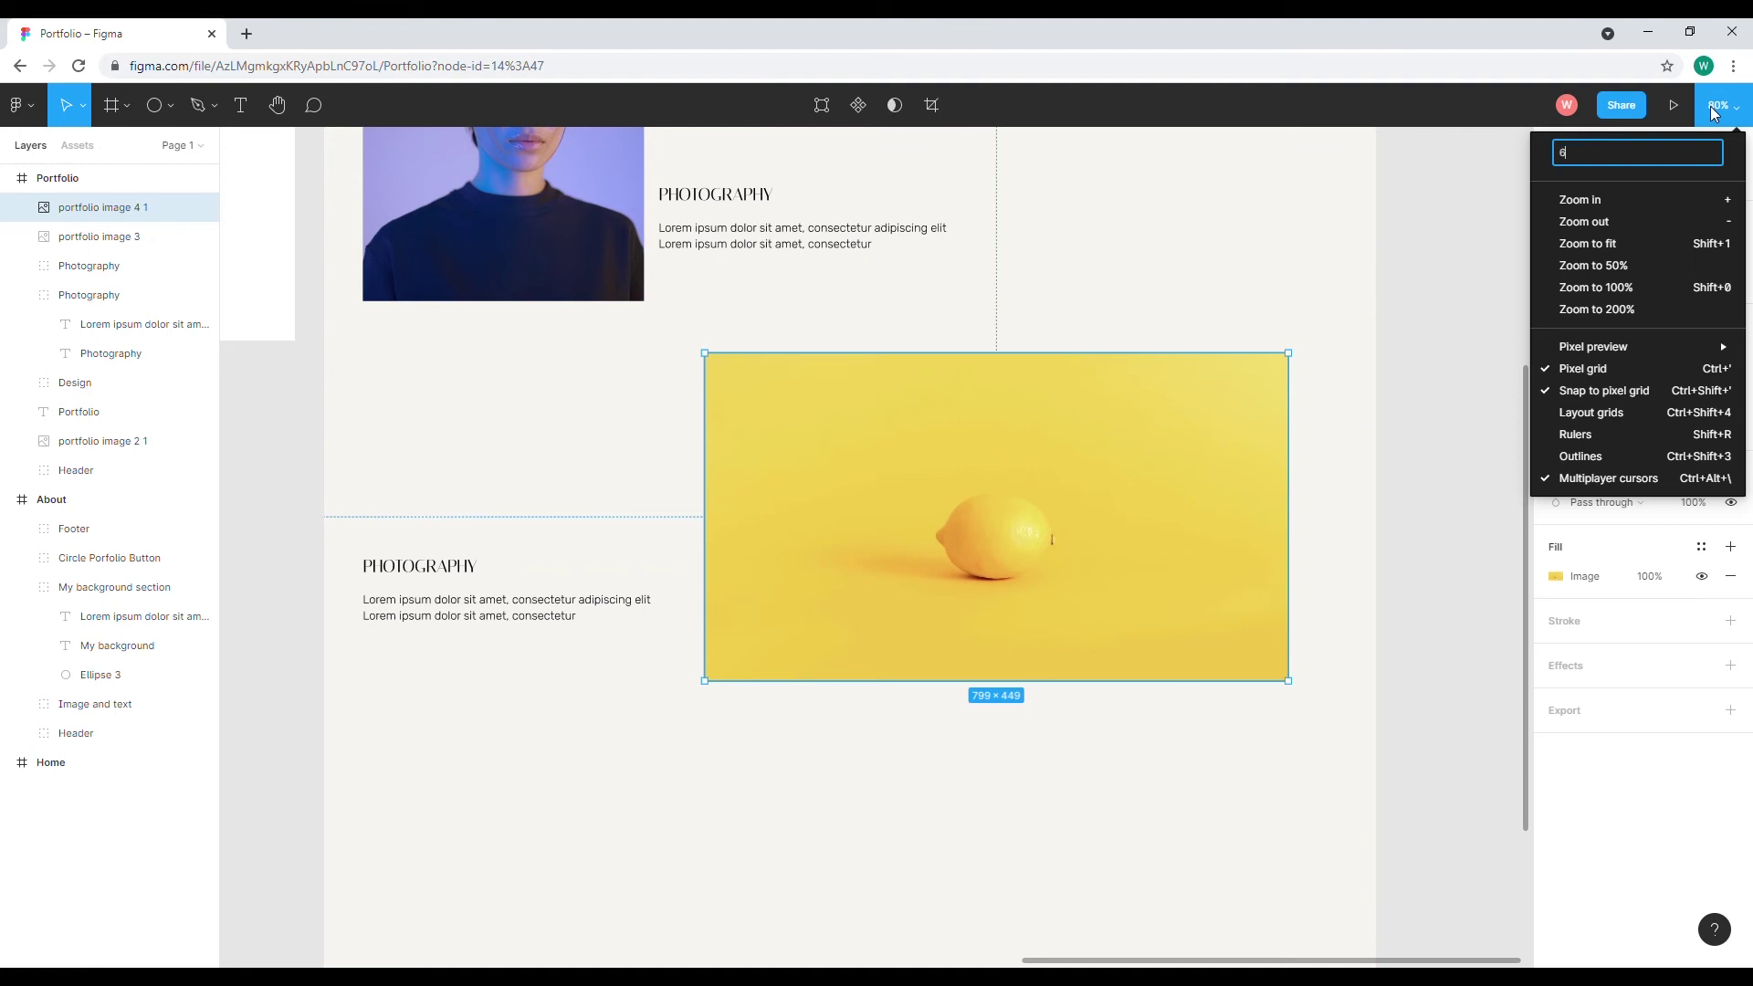
{"action": "type", "text": "0"}
{"action": "key", "text": "Return"}
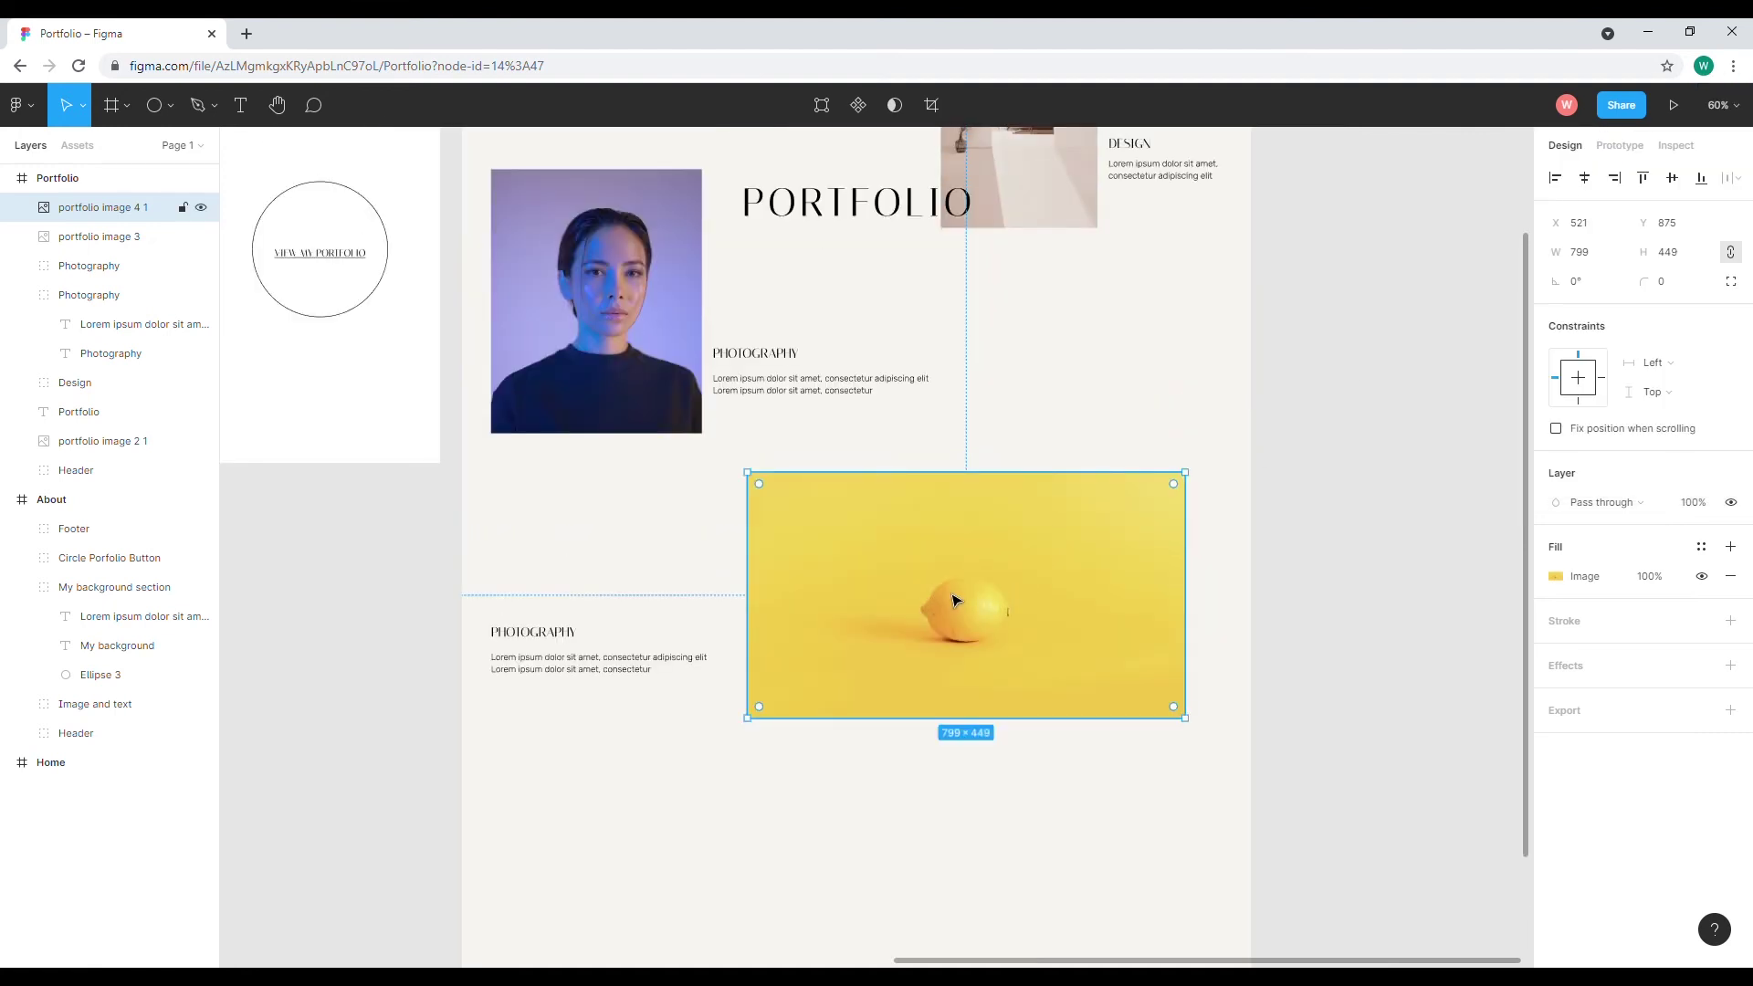
Move the lower text group up beside the lemon and change its heading to GRAPHIC.
{"action": "left_click", "coordinate": [588, 652]}
{"action": "left_click_drag", "start_coordinate": [572, 634], "coordinate": [576, 606]}
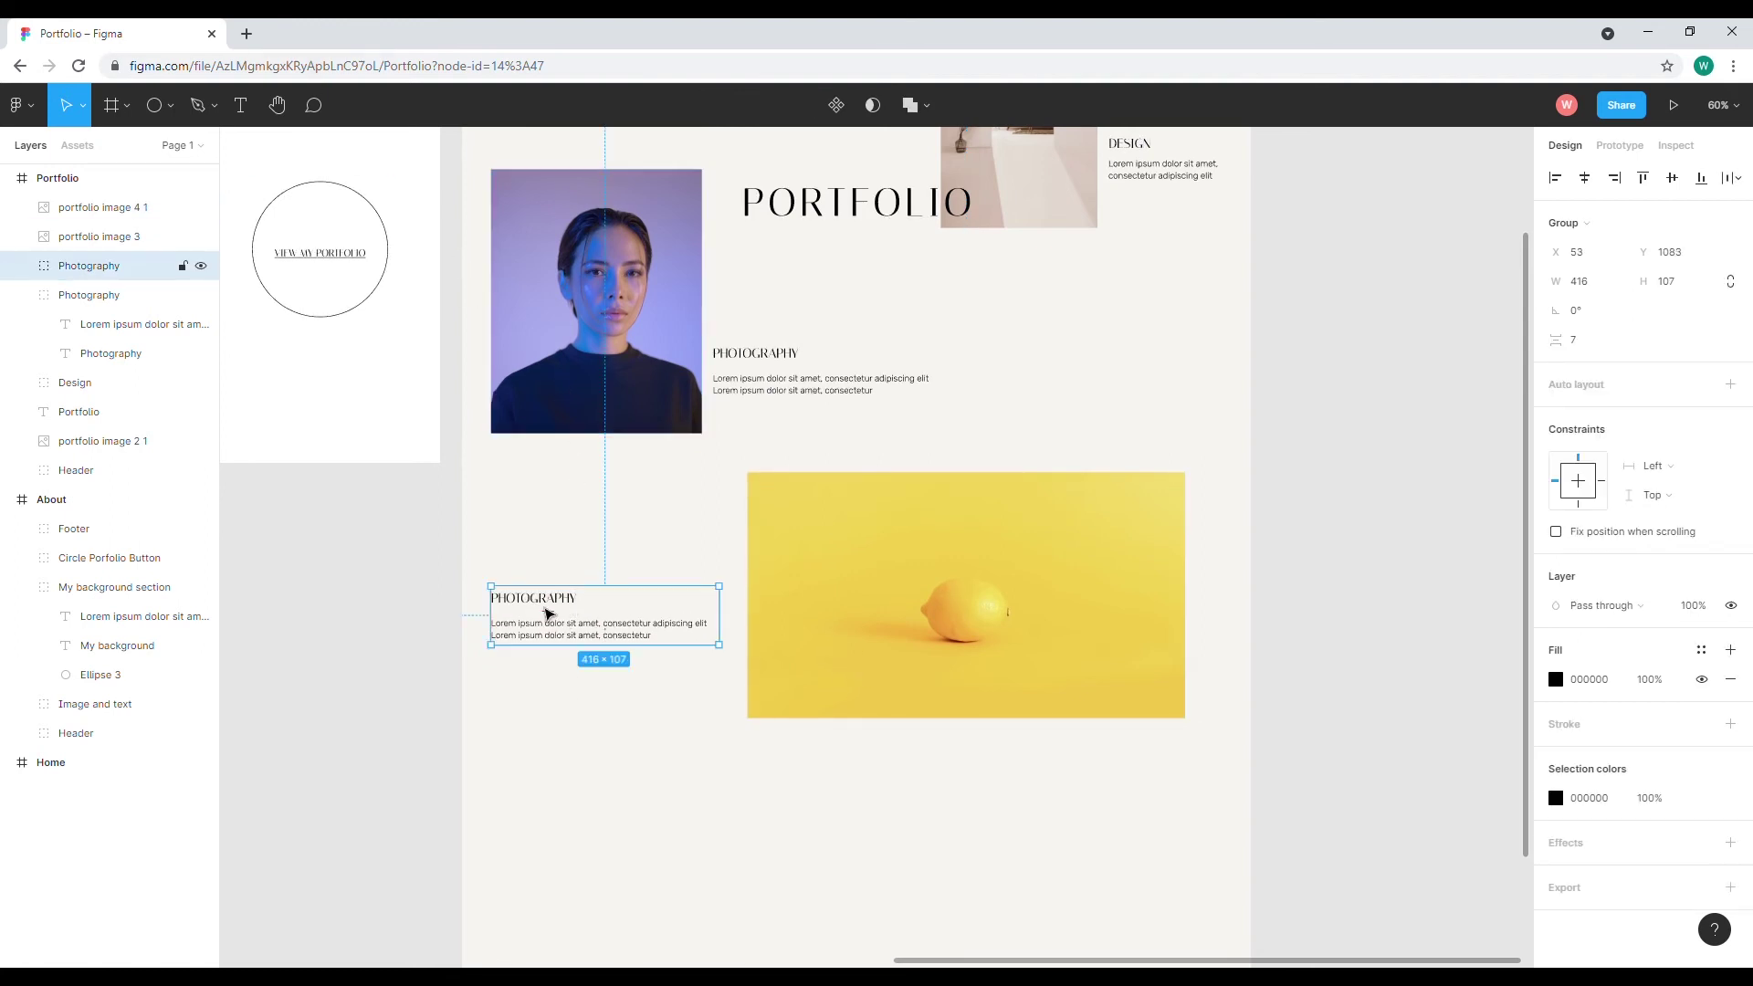
{"action": "double_click", "coordinate": [555, 605]}
{"action": "double_click", "coordinate": [555, 604]}
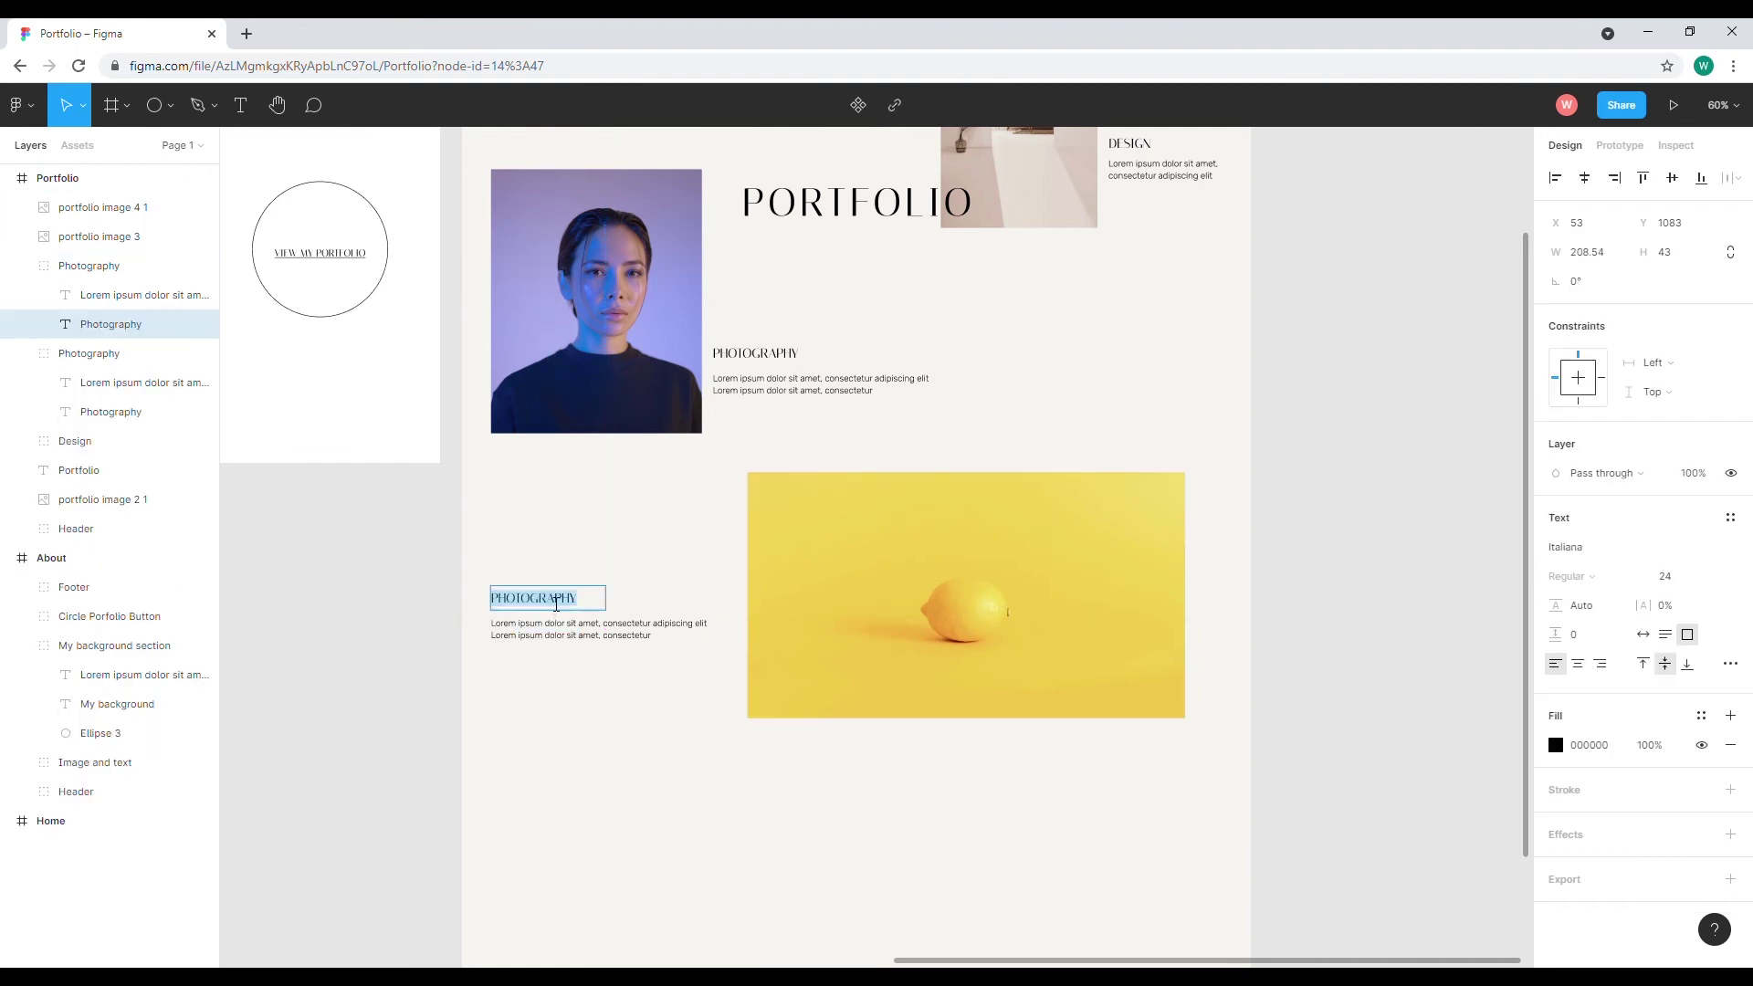
{"action": "type", "text": "GRAPHIC"}
{"action": "key", "text": "Escape"}
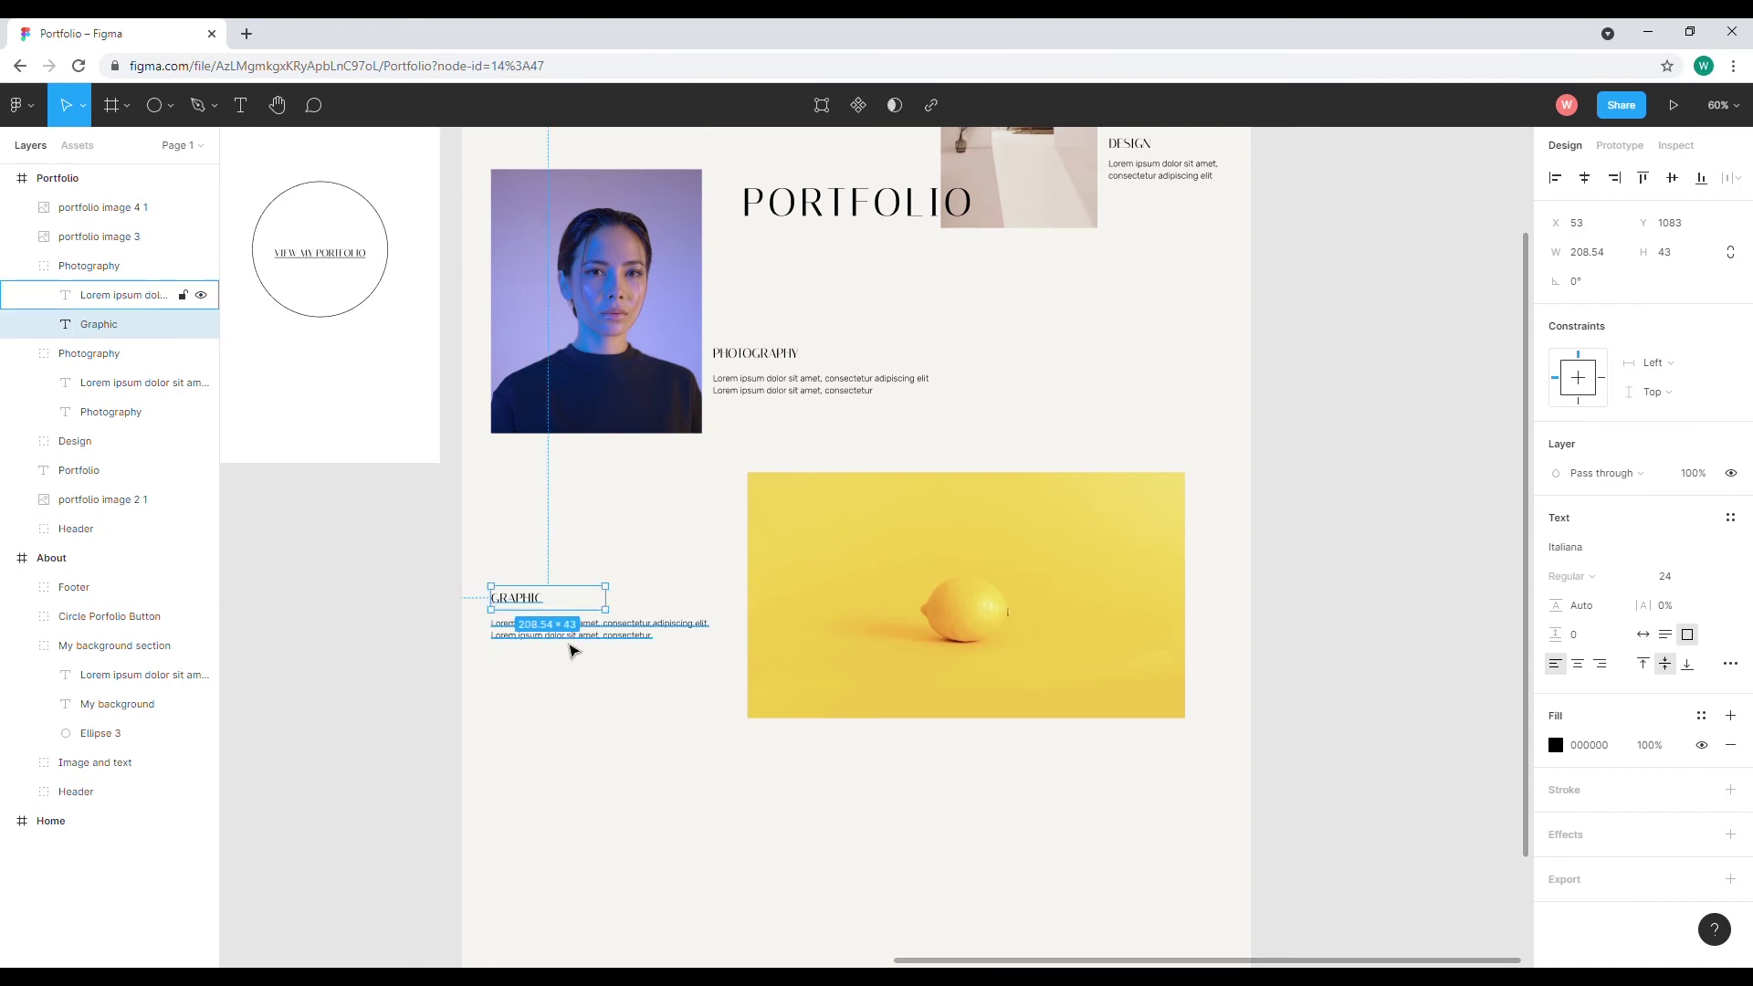
Rename the lower group layer to Graphic and collapse it in the layers list.
{"action": "left_click", "coordinate": [103, 267]}
{"action": "double_click", "coordinate": [103, 267]}
{"action": "type", "text": "Graphic"}
{"action": "key", "text": "Return"}
{"action": "left_click", "coordinate": [21, 266]}
{"action": "left_click", "coordinate": [884, 610]}
{"action": "scroll", "coordinate": [885, 604], "scroll_direction": "down", "scroll_amount": 4}
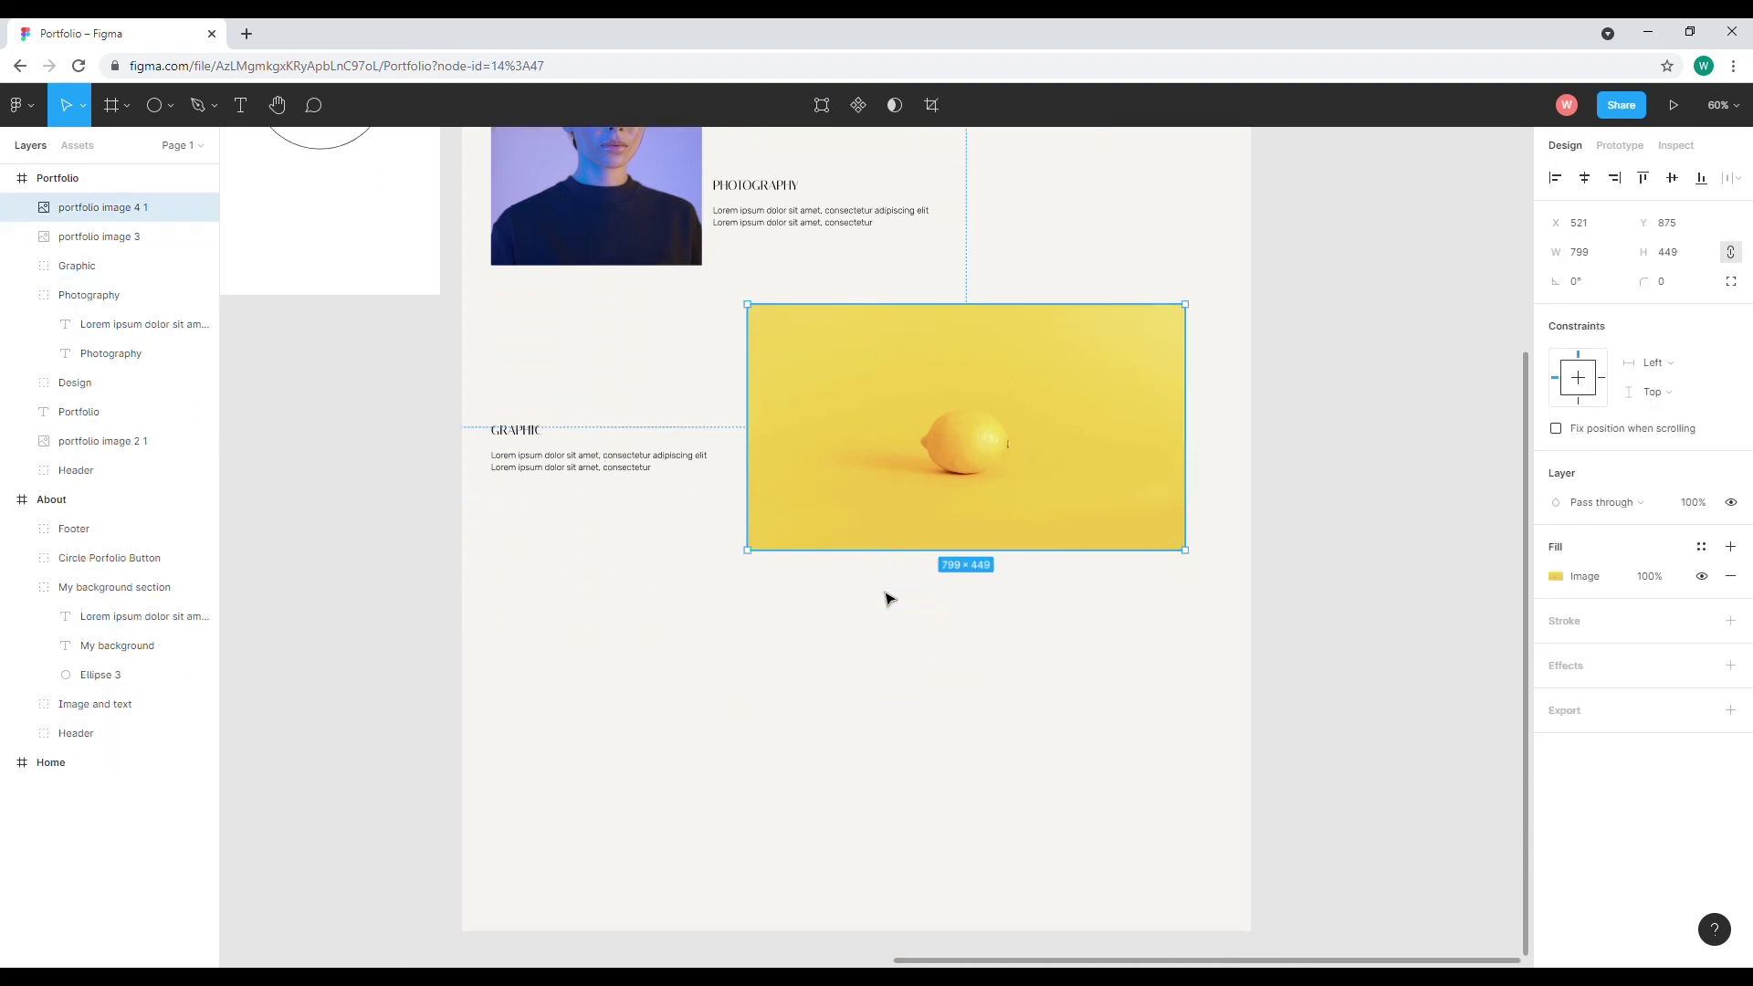
Place the phone-on-table photo under the GRAPHIC block, resized and widened to about 709×473.
{"action": "scroll", "coordinate": [890, 599], "scroll_direction": "down", "scroll_amount": 1}
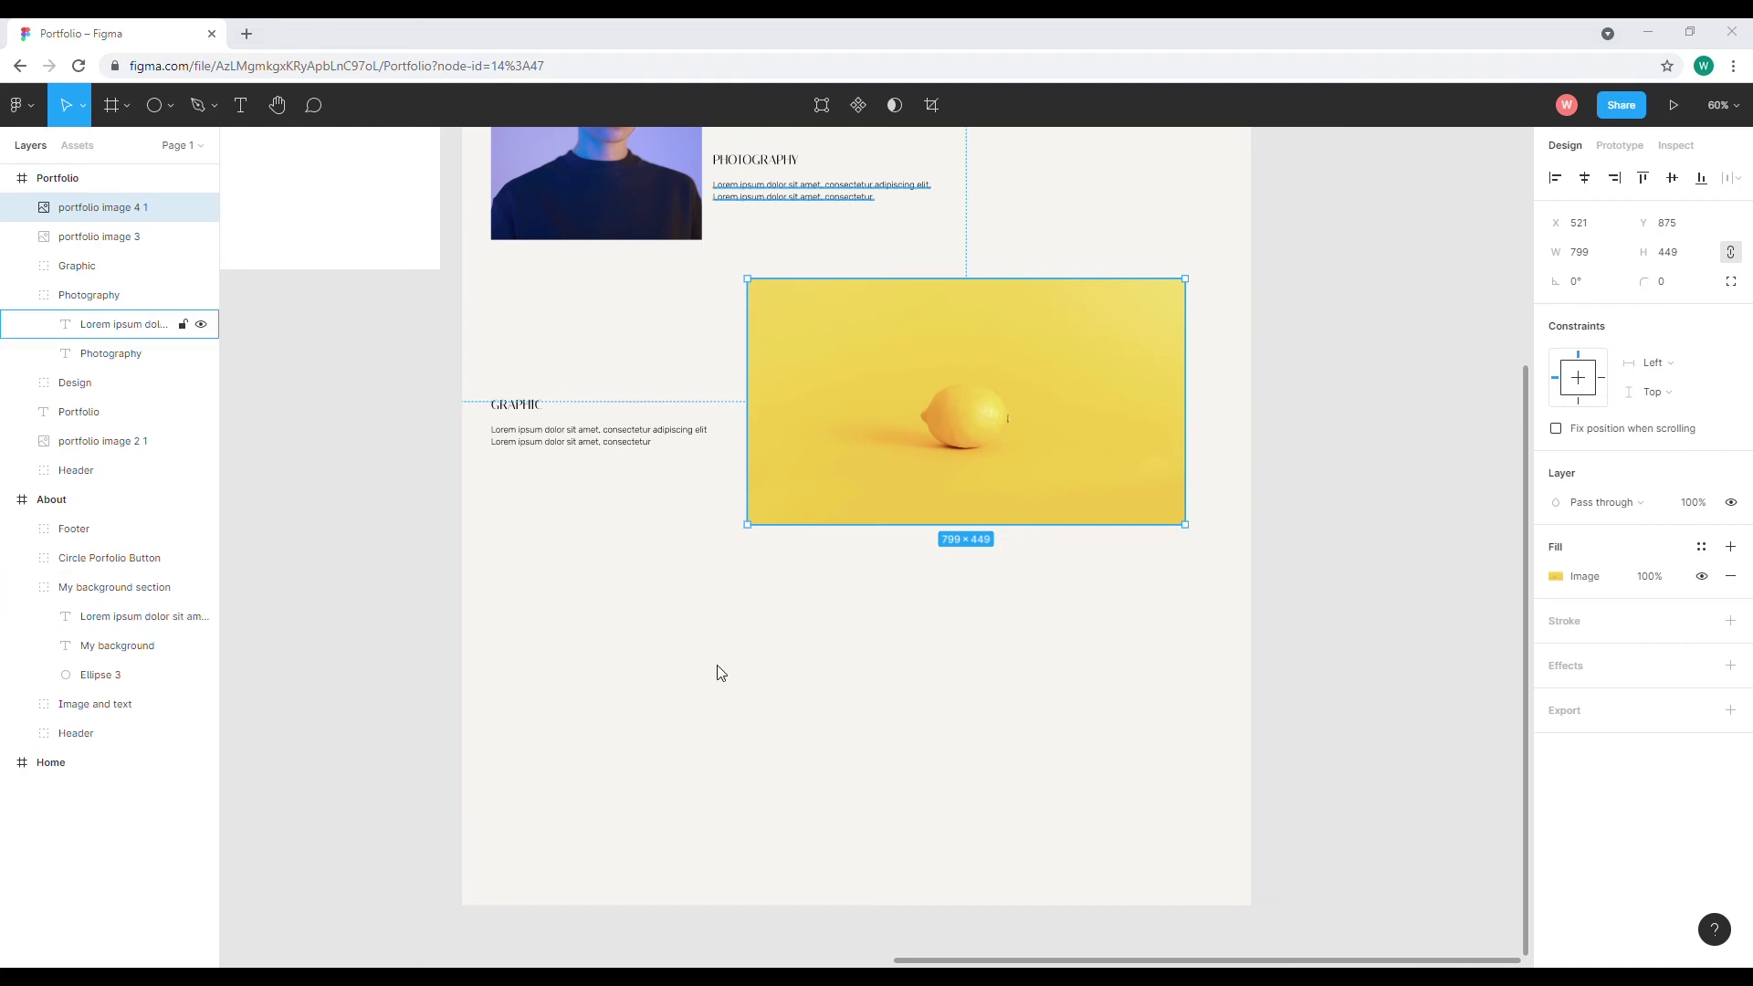
{"action": "left_click_drag", "start_coordinate": [624, 742], "coordinate": [611, 743]}
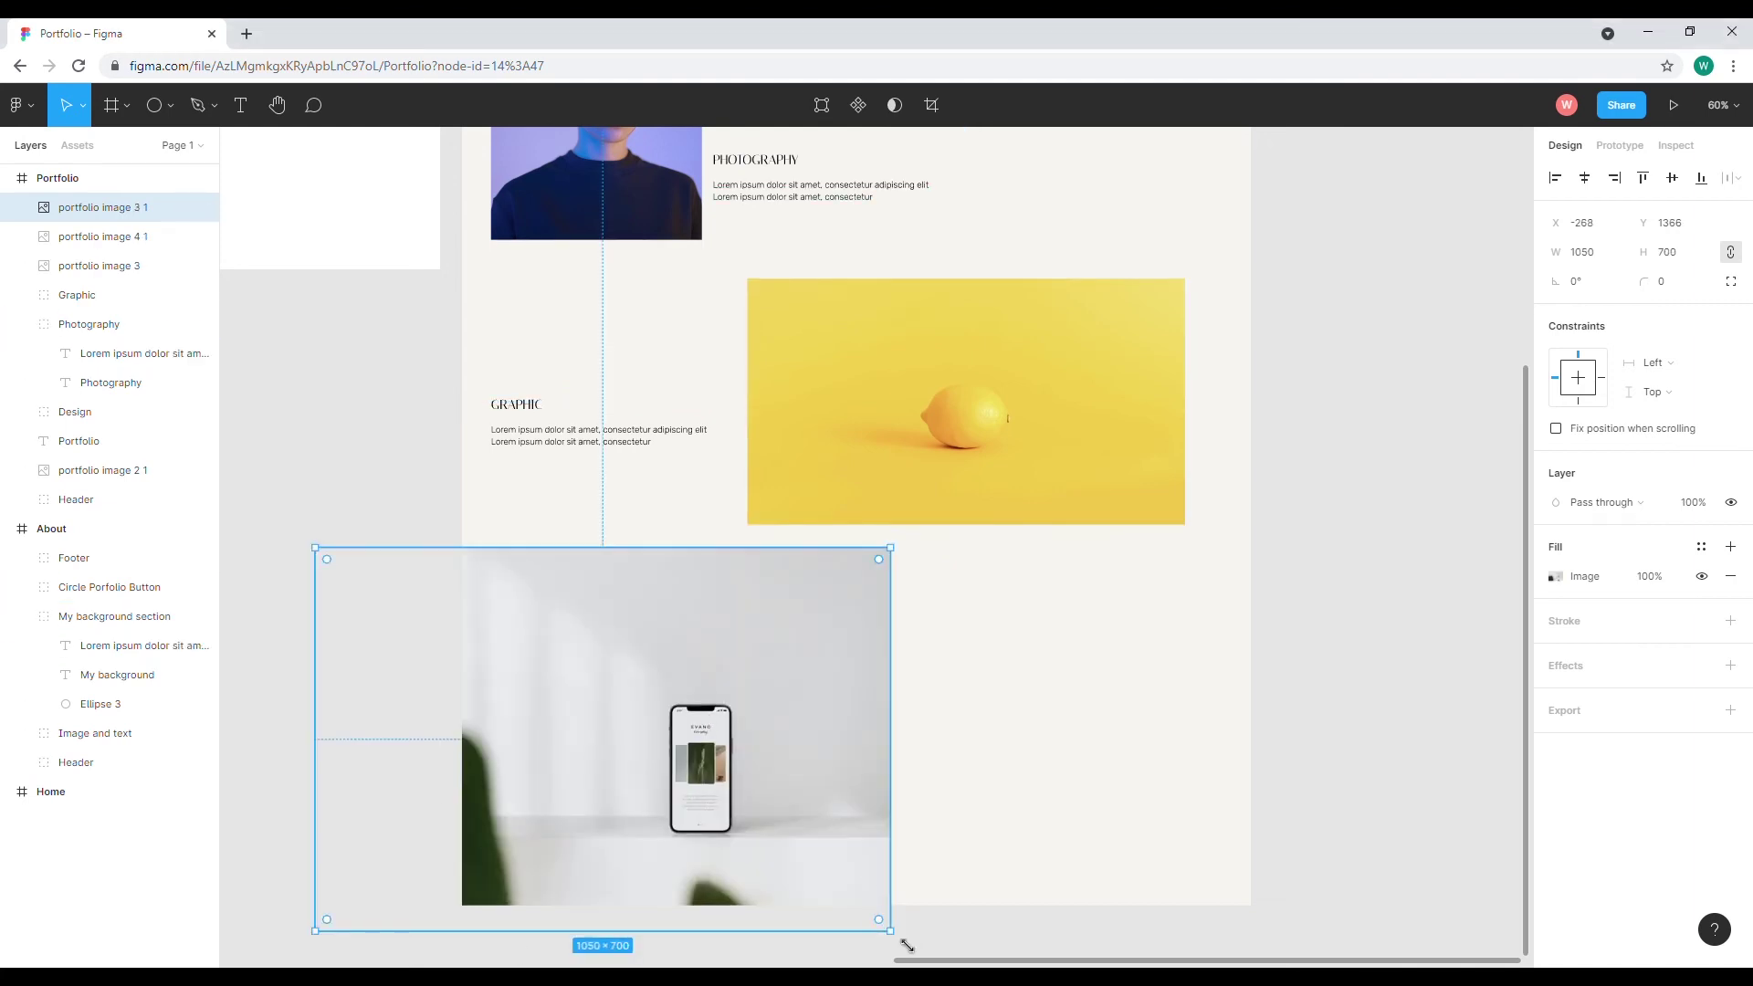
{"action": "left_click_drag", "start_coordinate": [906, 947], "coordinate": [771, 861]}
{"action": "left_click_drag", "start_coordinate": [615, 730], "coordinate": [675, 738]}
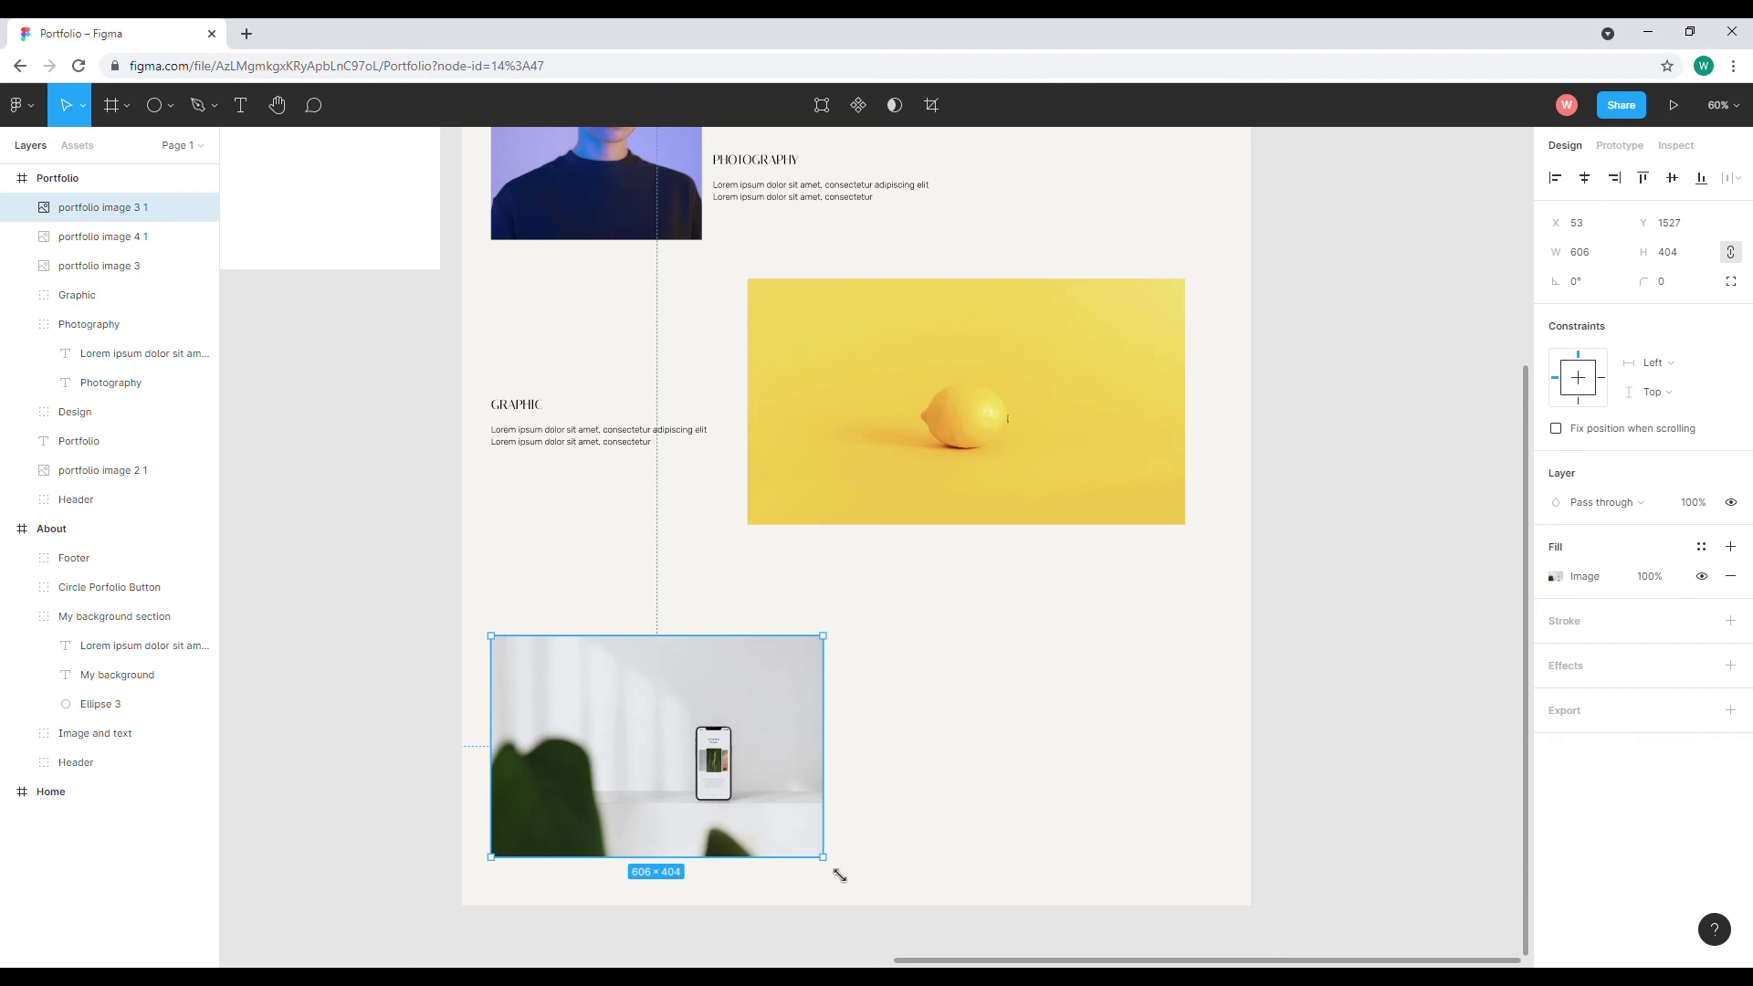
{"action": "left_click_drag", "start_coordinate": [725, 717], "coordinate": [727, 653]}
{"action": "left_click_drag", "start_coordinate": [837, 790], "coordinate": [892, 818]}
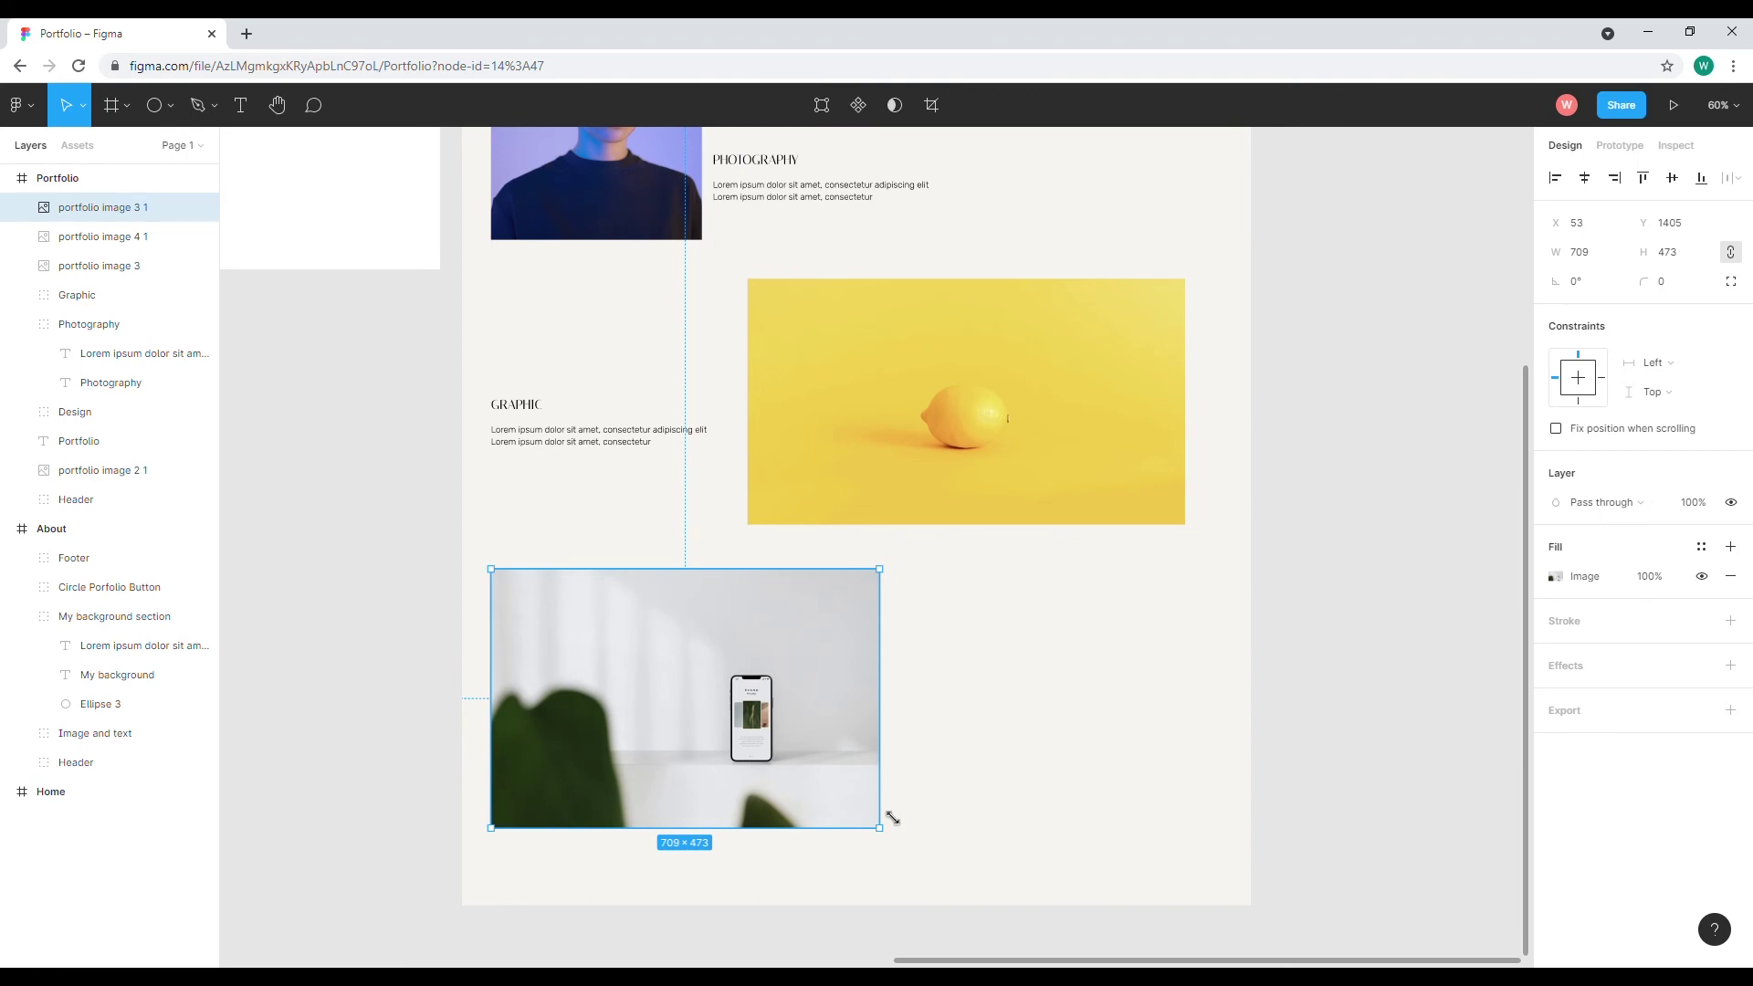
{"action": "left_click", "coordinate": [554, 414]}
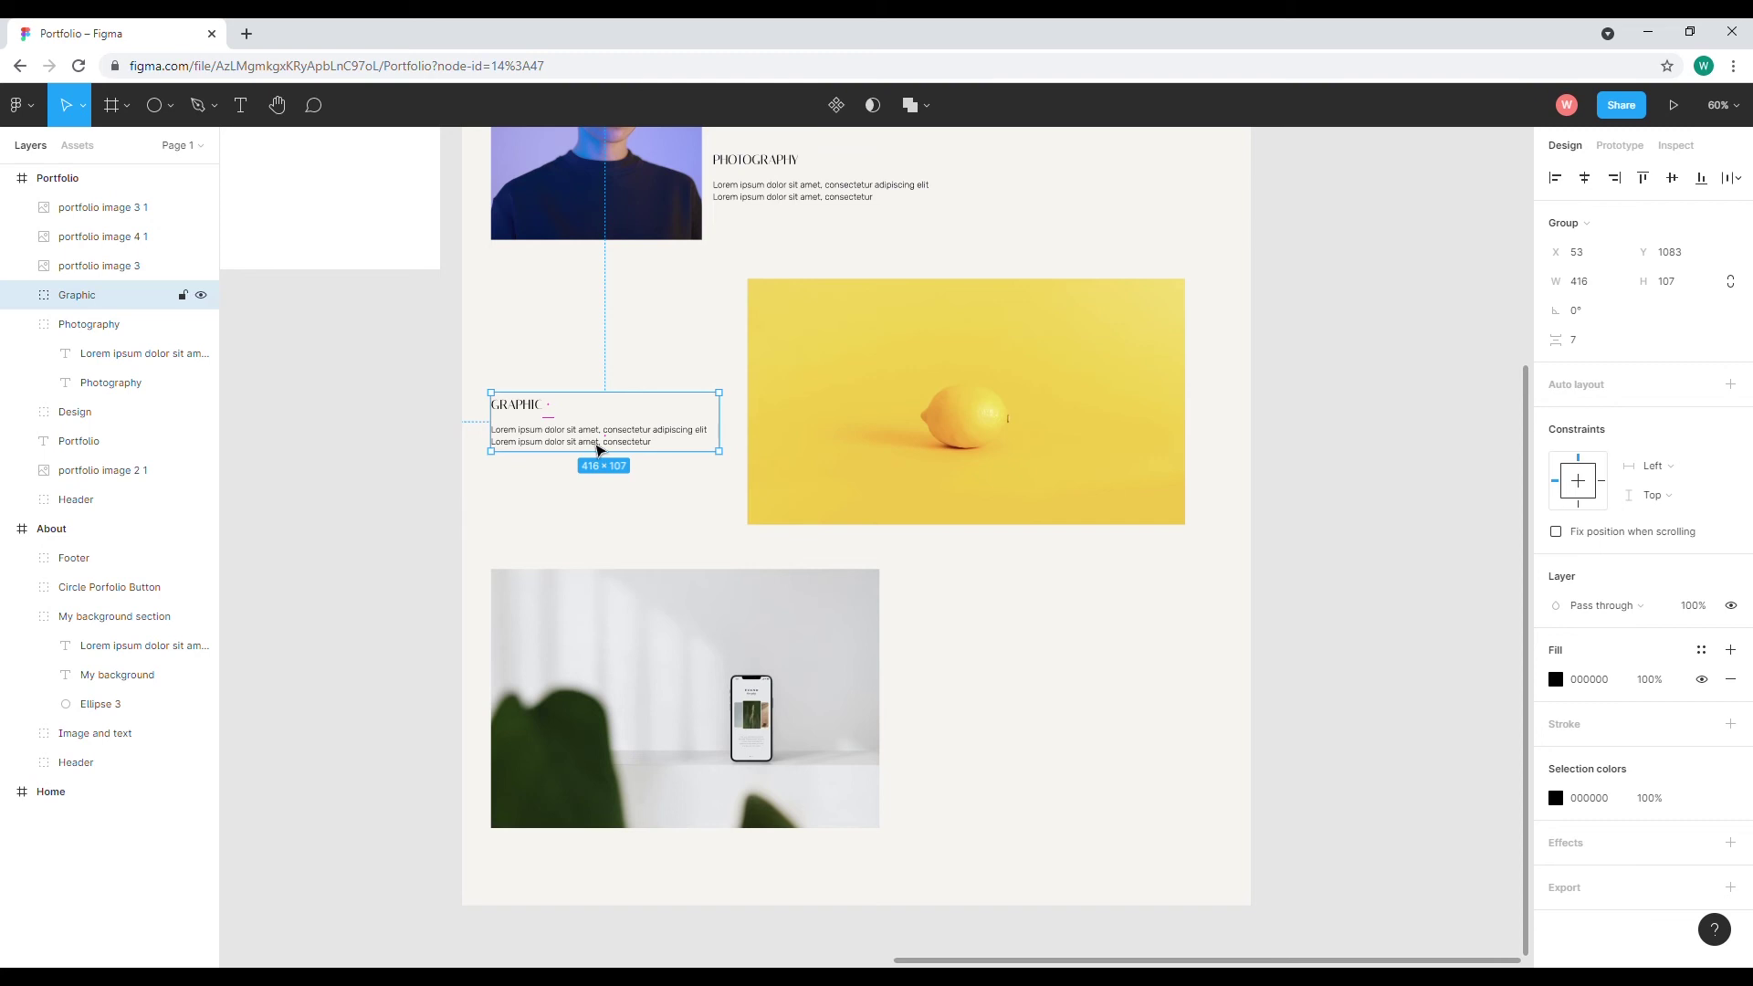
Copy the Graphic group and paste the duplicate beside the phone photo.
{"action": "left_click_drag", "start_coordinate": [593, 437], "coordinate": [924, 607]}
{"action": "left_click", "coordinate": [610, 439]}
{"action": "left_click", "coordinate": [507, 404]}
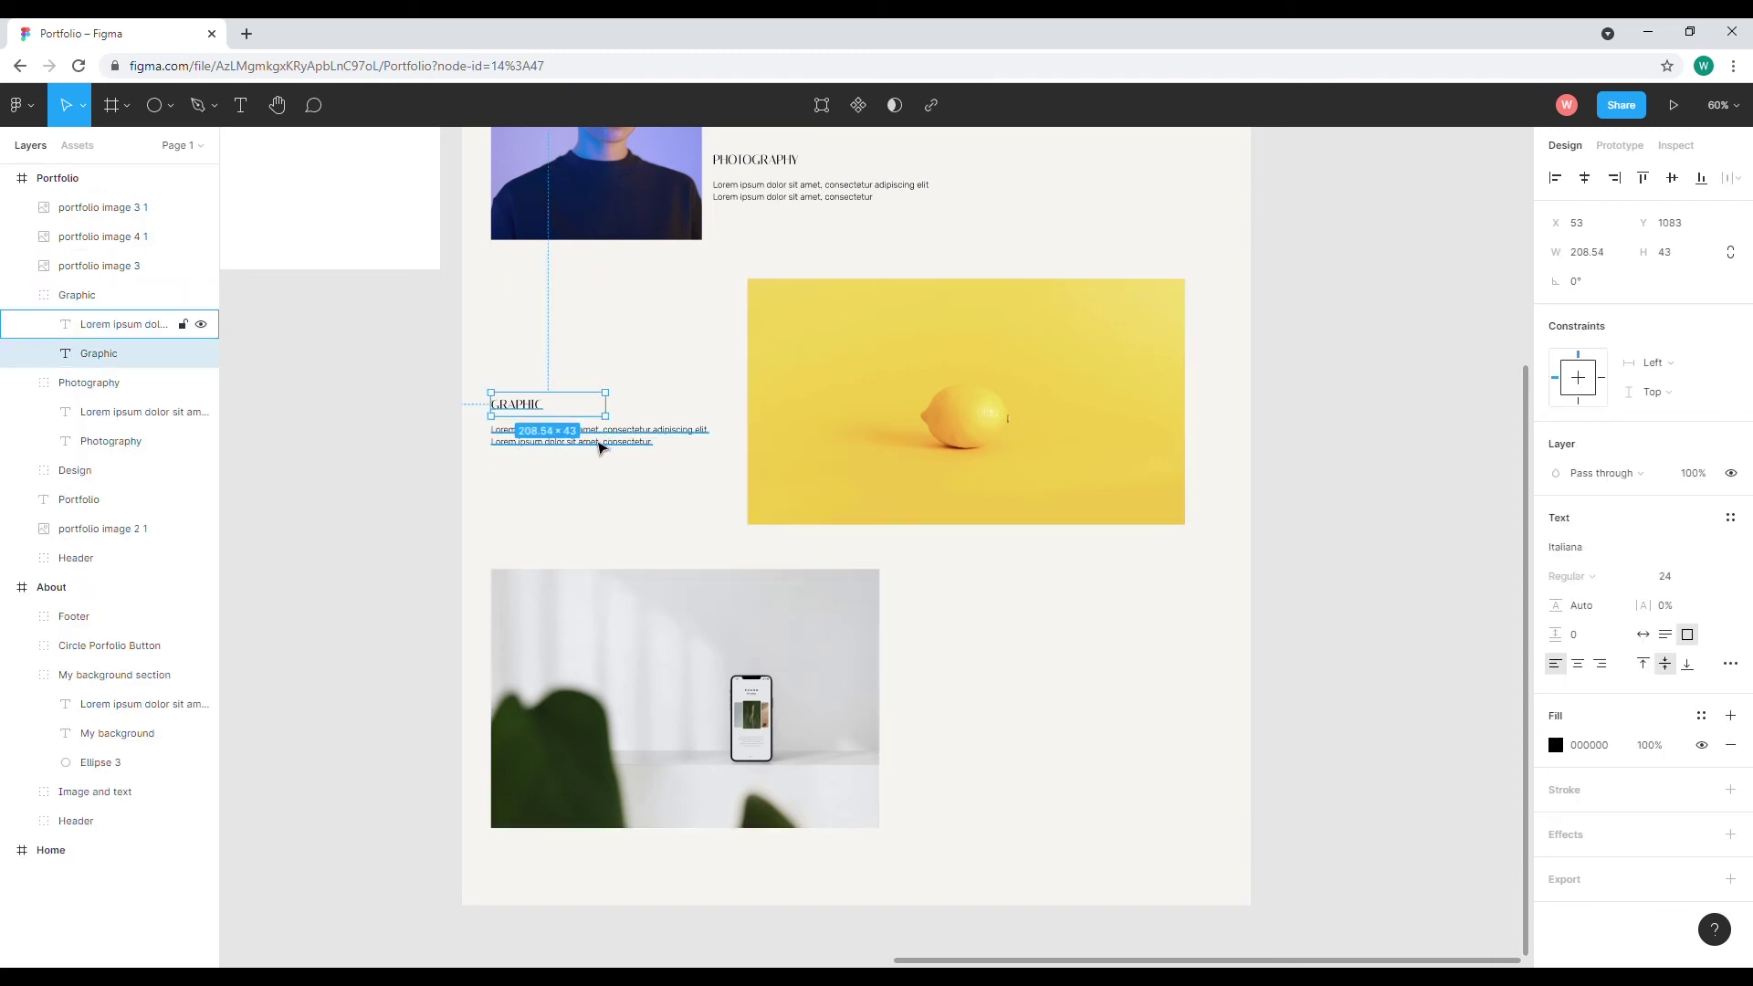
{"action": "left_click", "coordinate": [599, 441], "text": "shift"}
{"action": "left_click", "coordinate": [77, 295]}
{"action": "key", "text": "ctrl+c"}
{"action": "key", "text": "ctrl+v"}
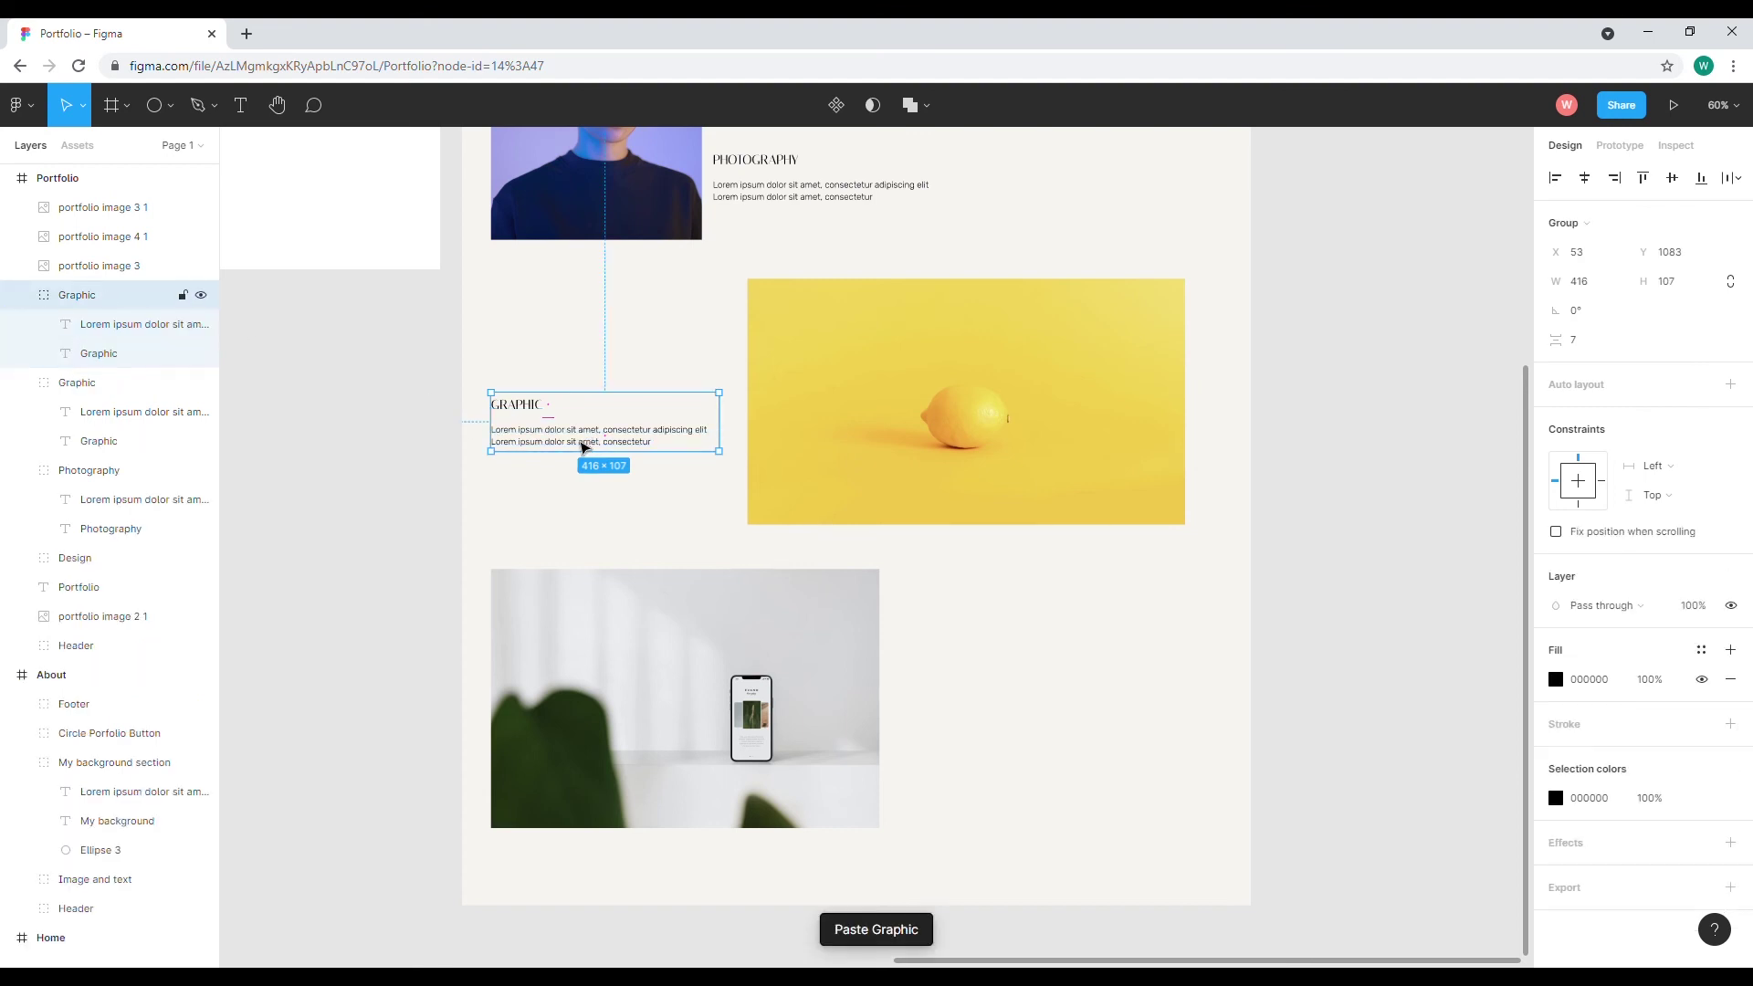
{"action": "left_click_drag", "start_coordinate": [900, 550], "coordinate": [972, 728]}
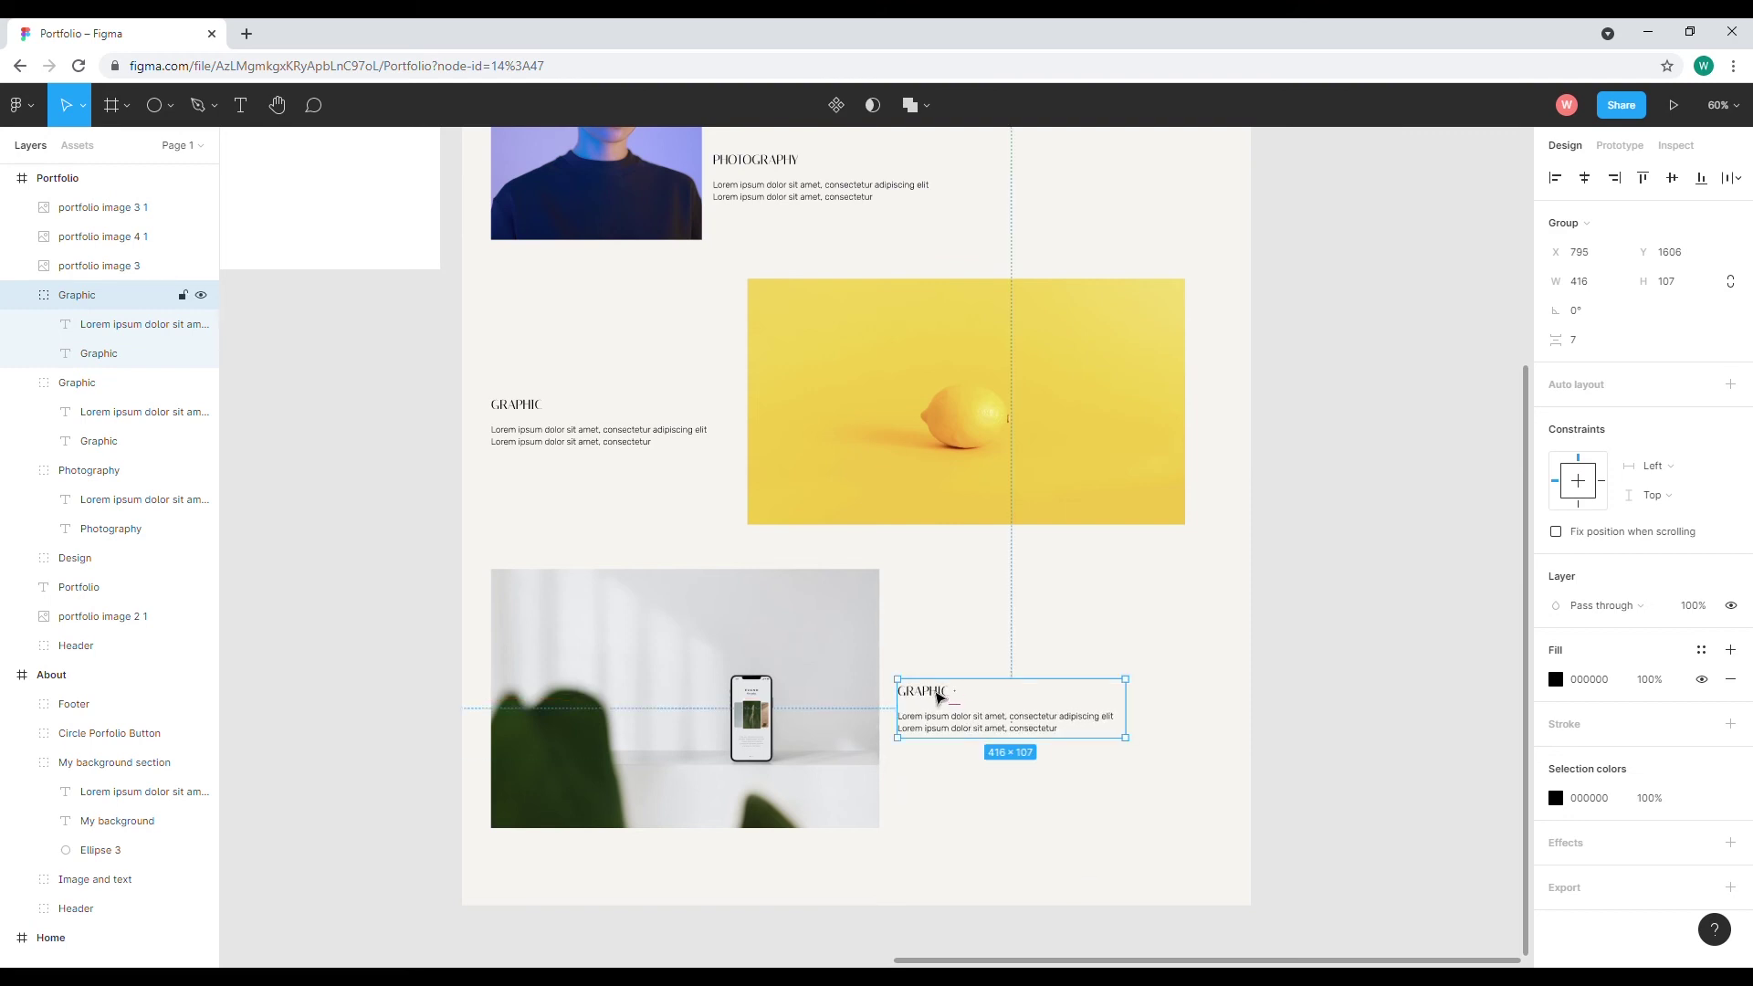
Retype the duplicated heading to MOBILE UI and deselect it.
{"action": "double_click", "coordinate": [939, 692]}
{"action": "double_click", "coordinate": [938, 691]}
{"action": "type", "text": "Mo"}
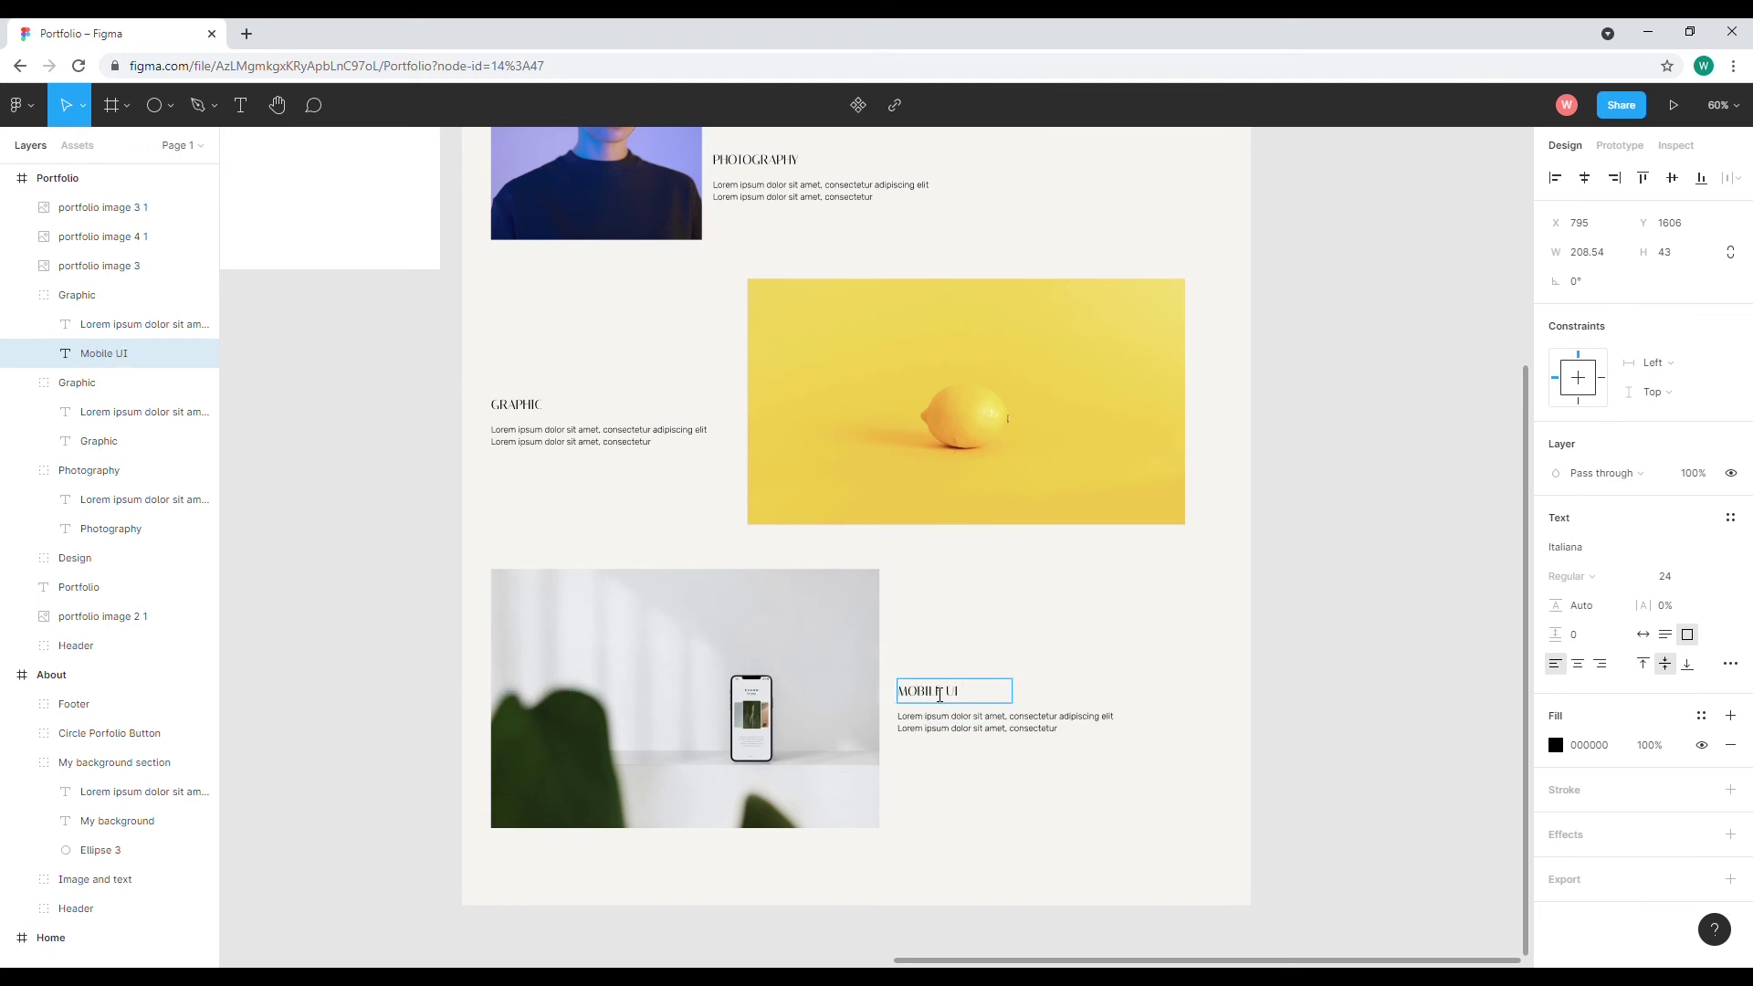
{"action": "left_click", "coordinate": [1010, 833]}
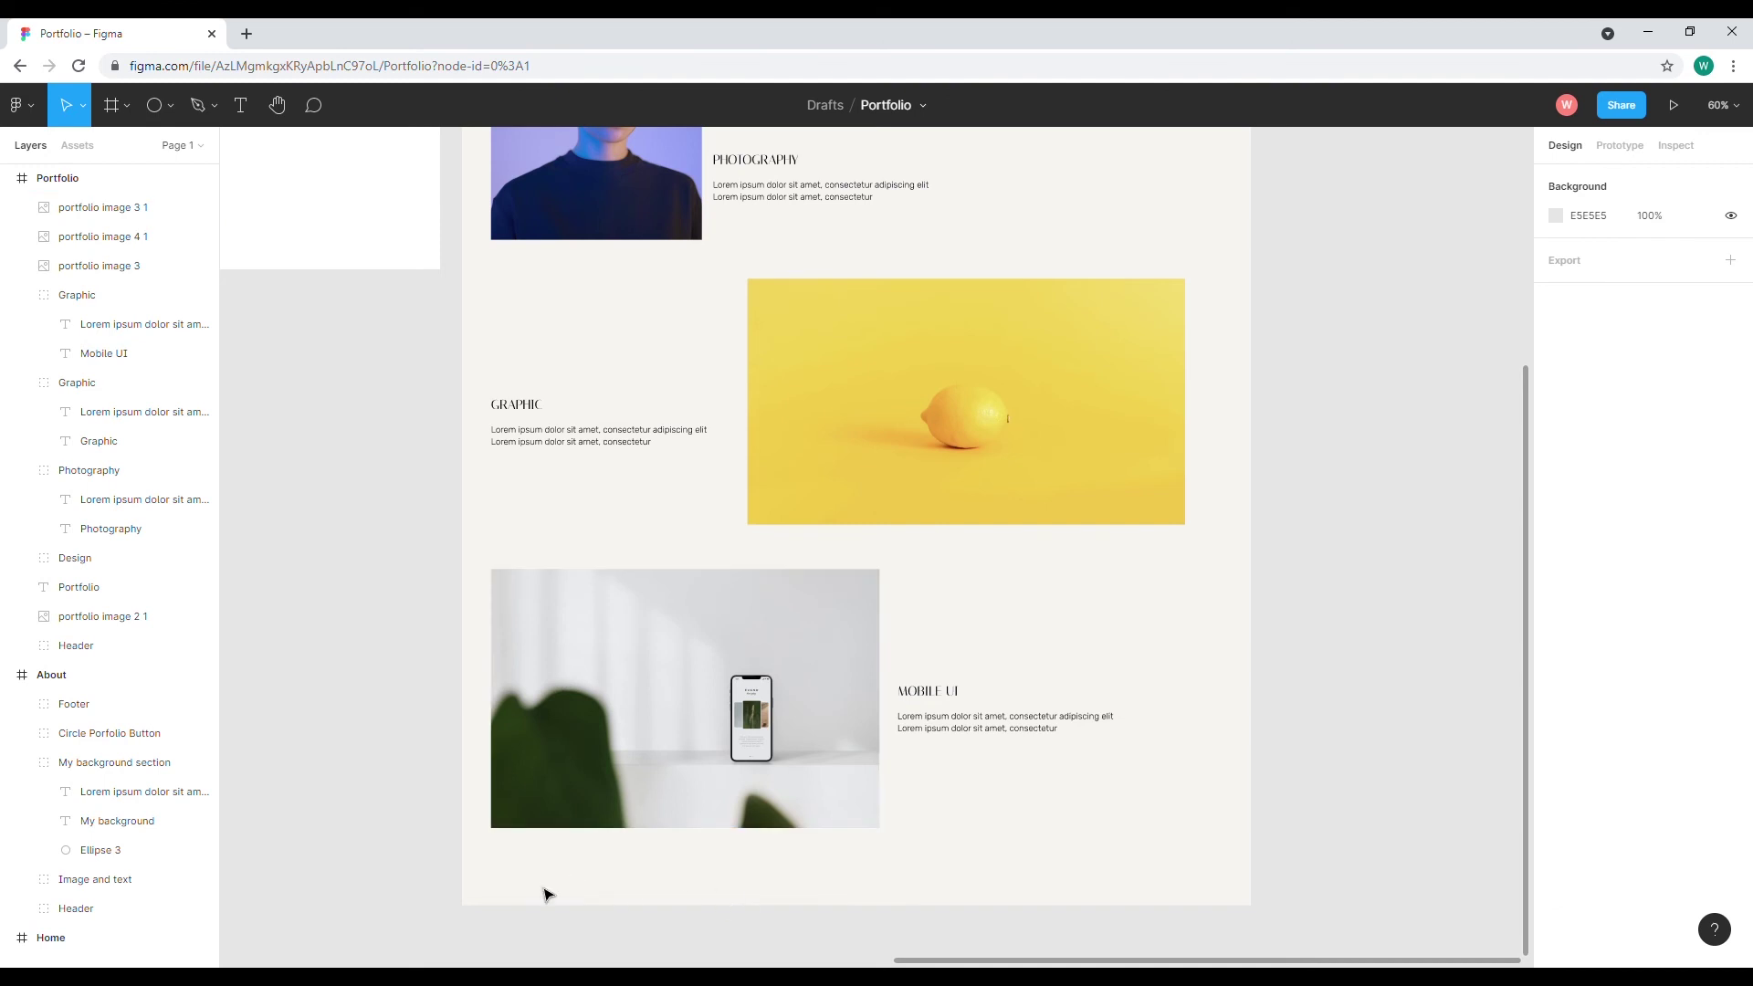
Try pasting the About frame's footer, then undo the misplaced footer copies.
{"action": "scroll", "coordinate": [929, 959], "scroll_direction": "left", "scroll_amount": 7}
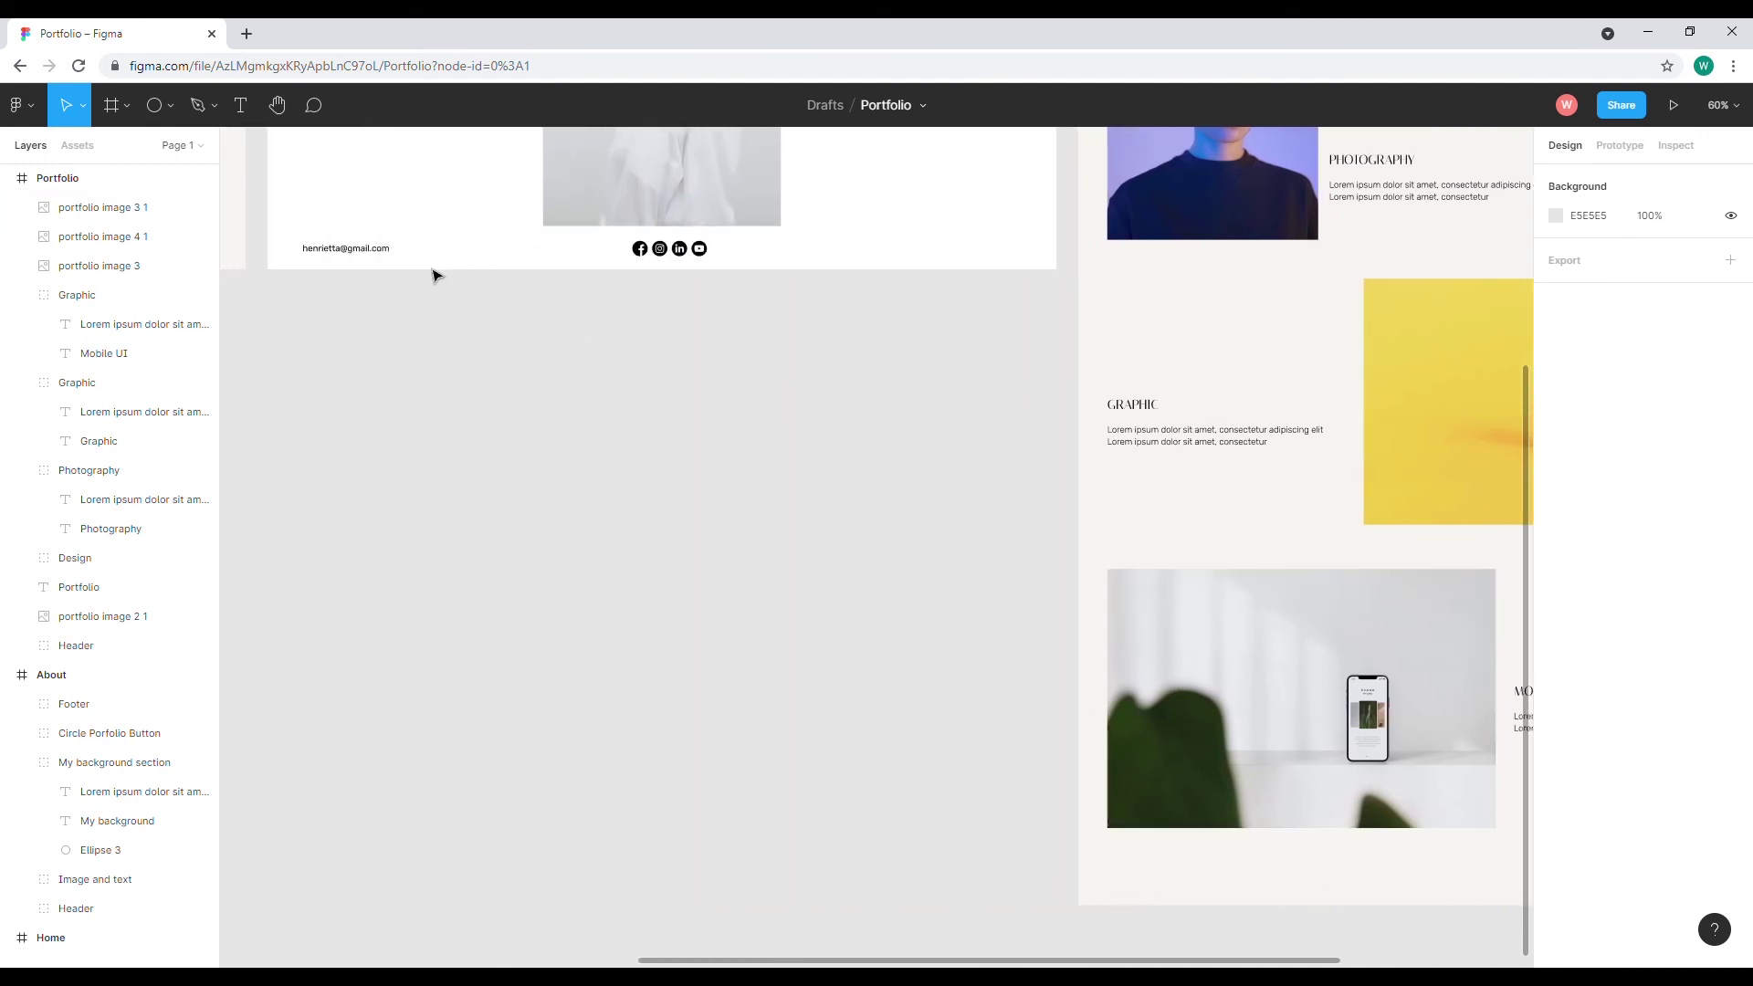
{"action": "left_click", "coordinate": [381, 250]}
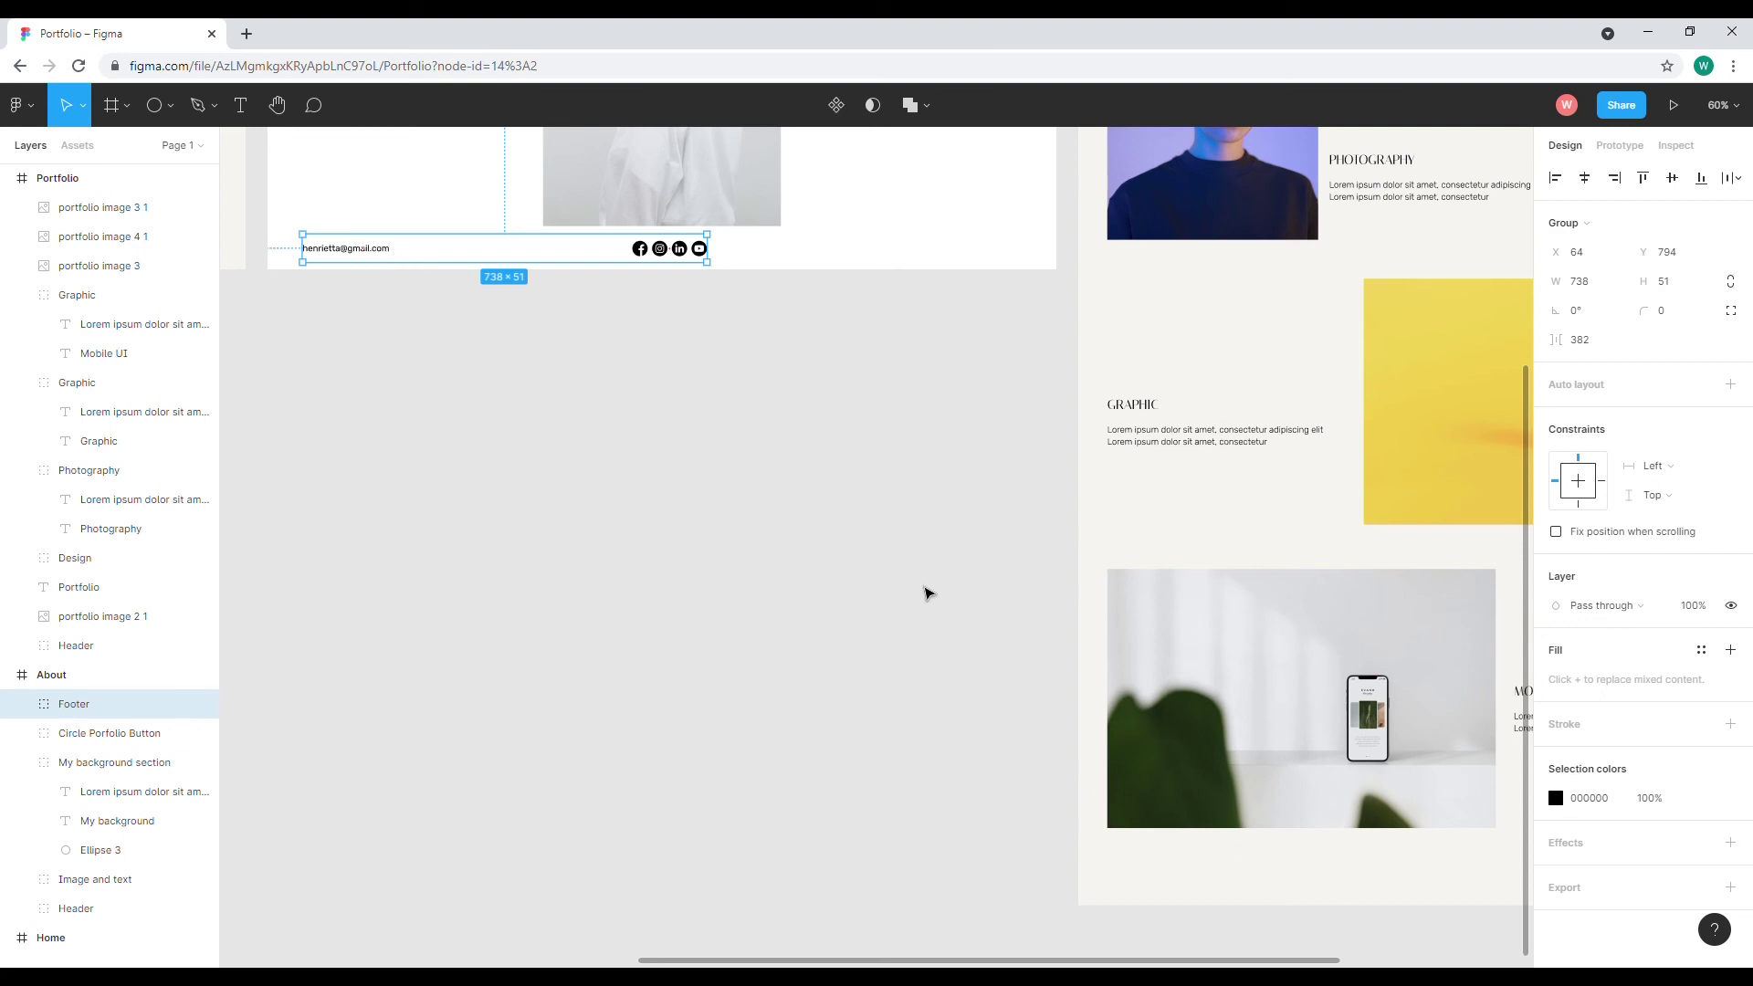
{"action": "scroll", "coordinate": [1080, 965], "scroll_direction": "right", "scroll_amount": 5}
{"action": "left_click", "coordinate": [1071, 904]}
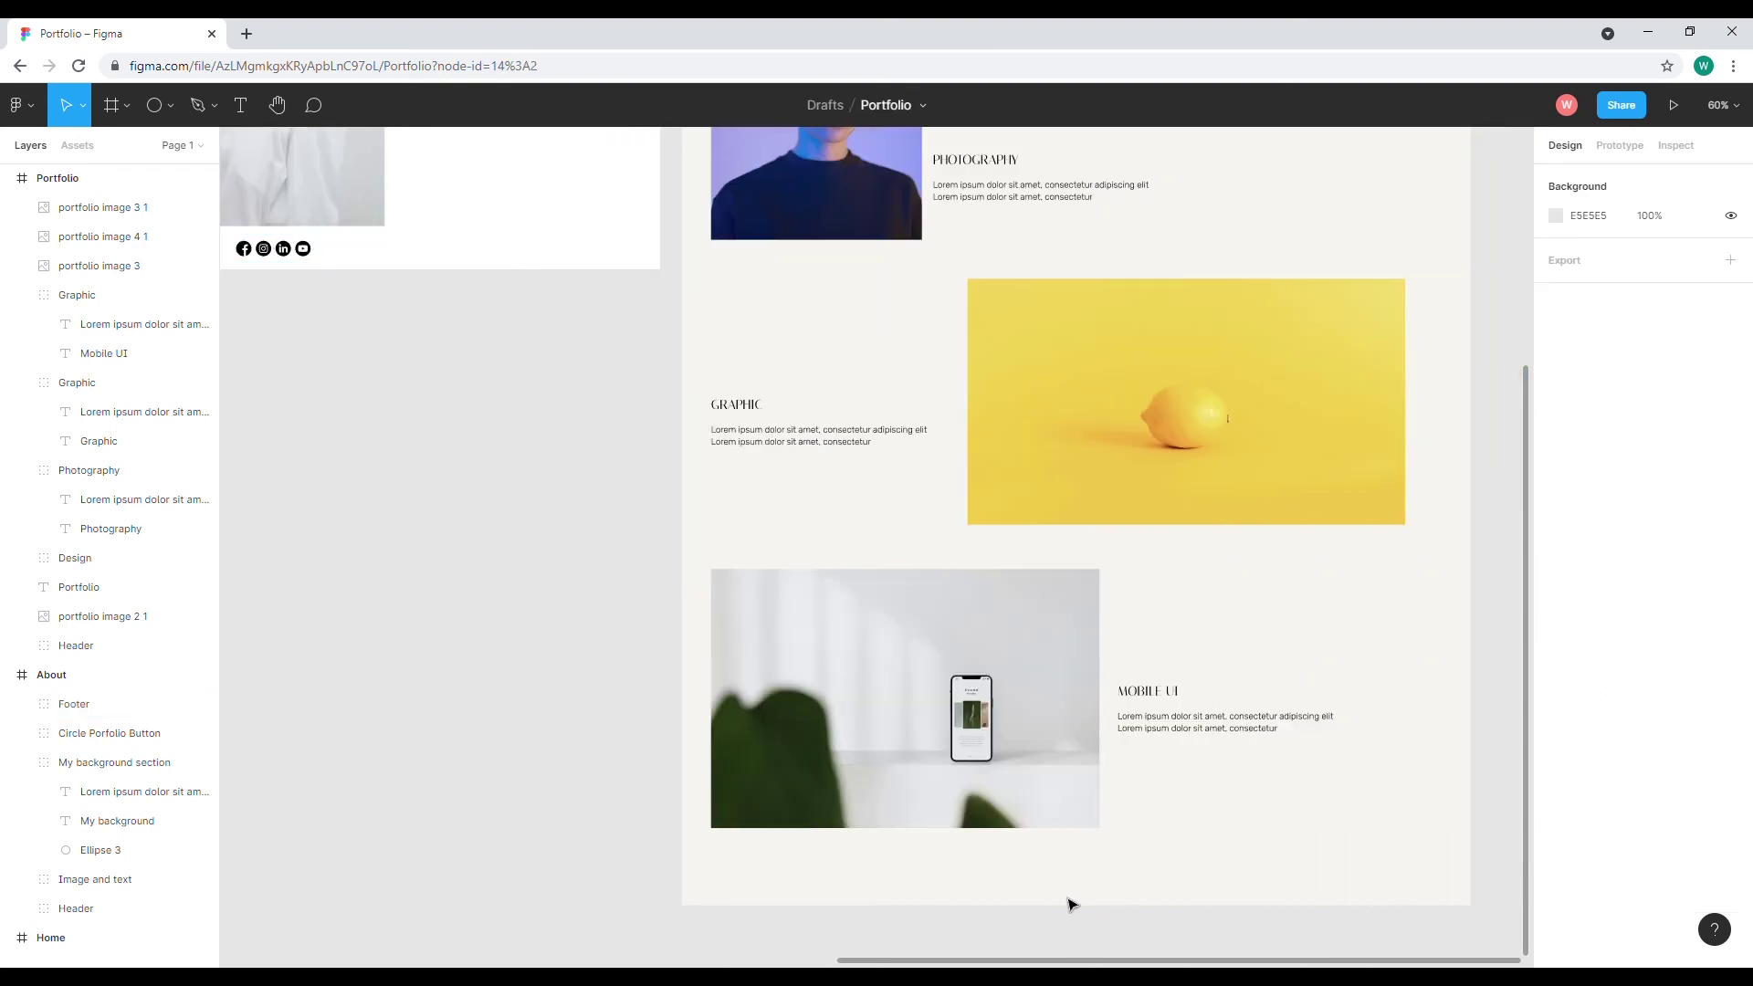
{"action": "key", "text": "ctrl+v"}
{"action": "scroll", "coordinate": [1020, 880], "scroll_direction": "down", "scroll_amount": 1}
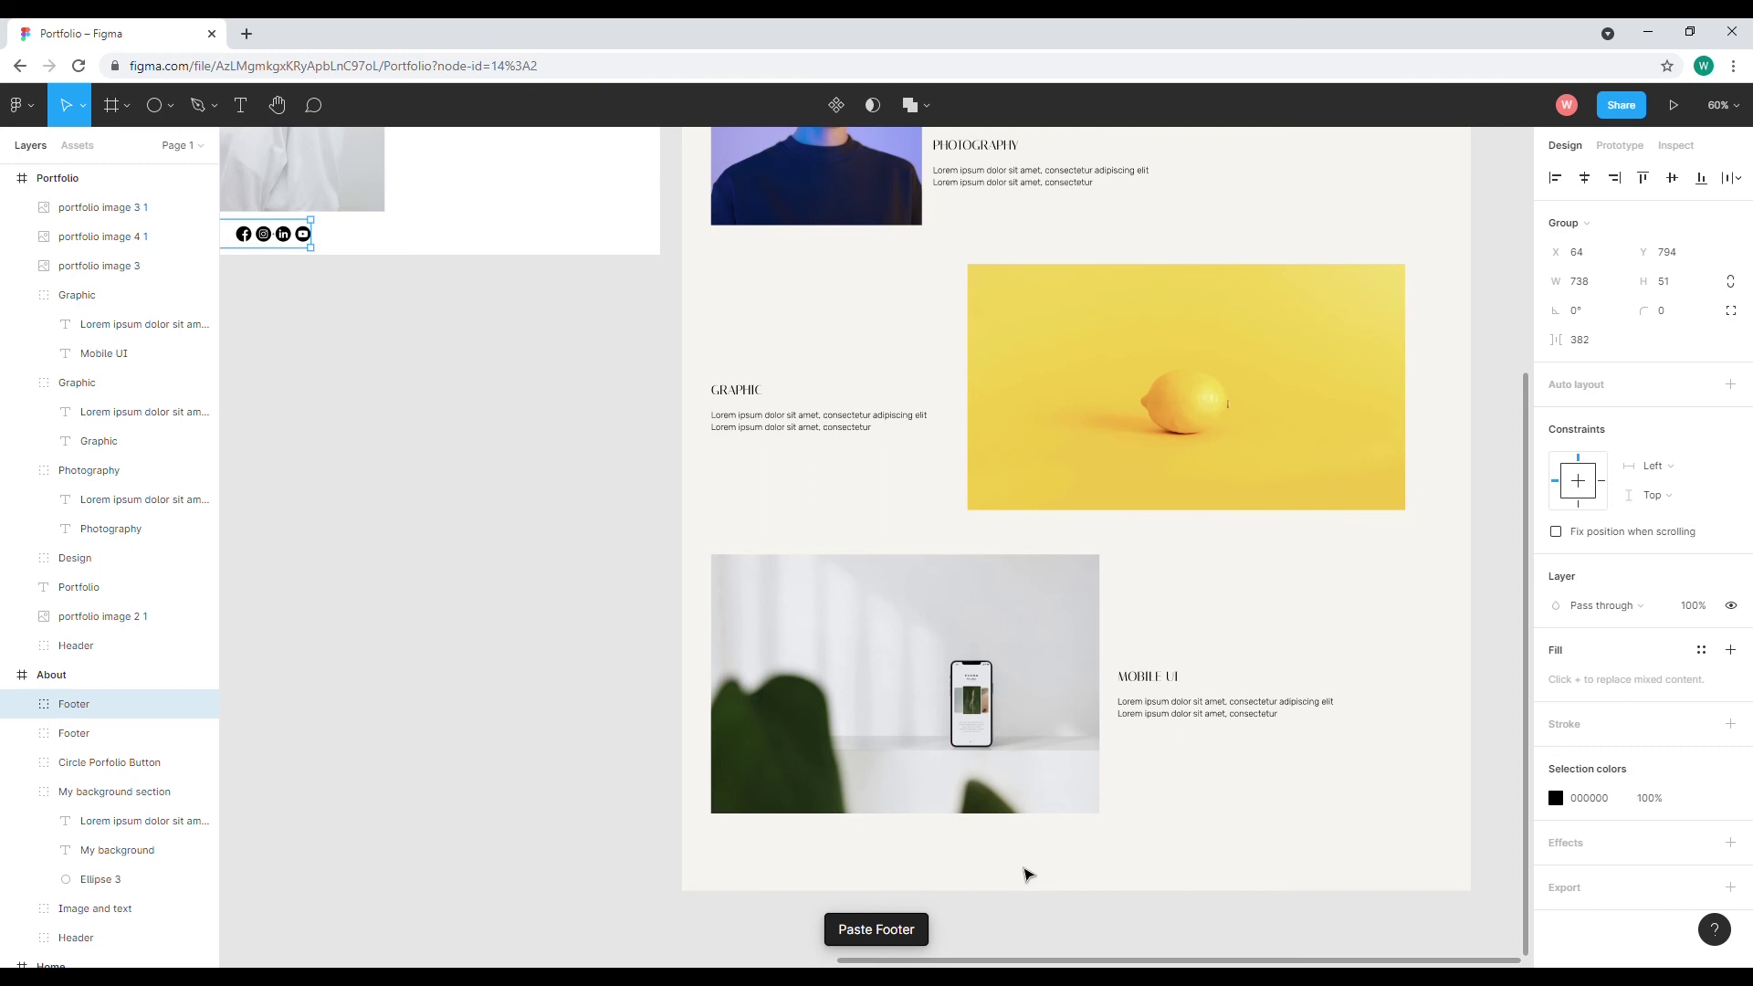
{"action": "scroll", "coordinate": [1087, 954], "scroll_direction": "right", "scroll_amount": 1}
{"action": "left_click", "coordinate": [1019, 893]}
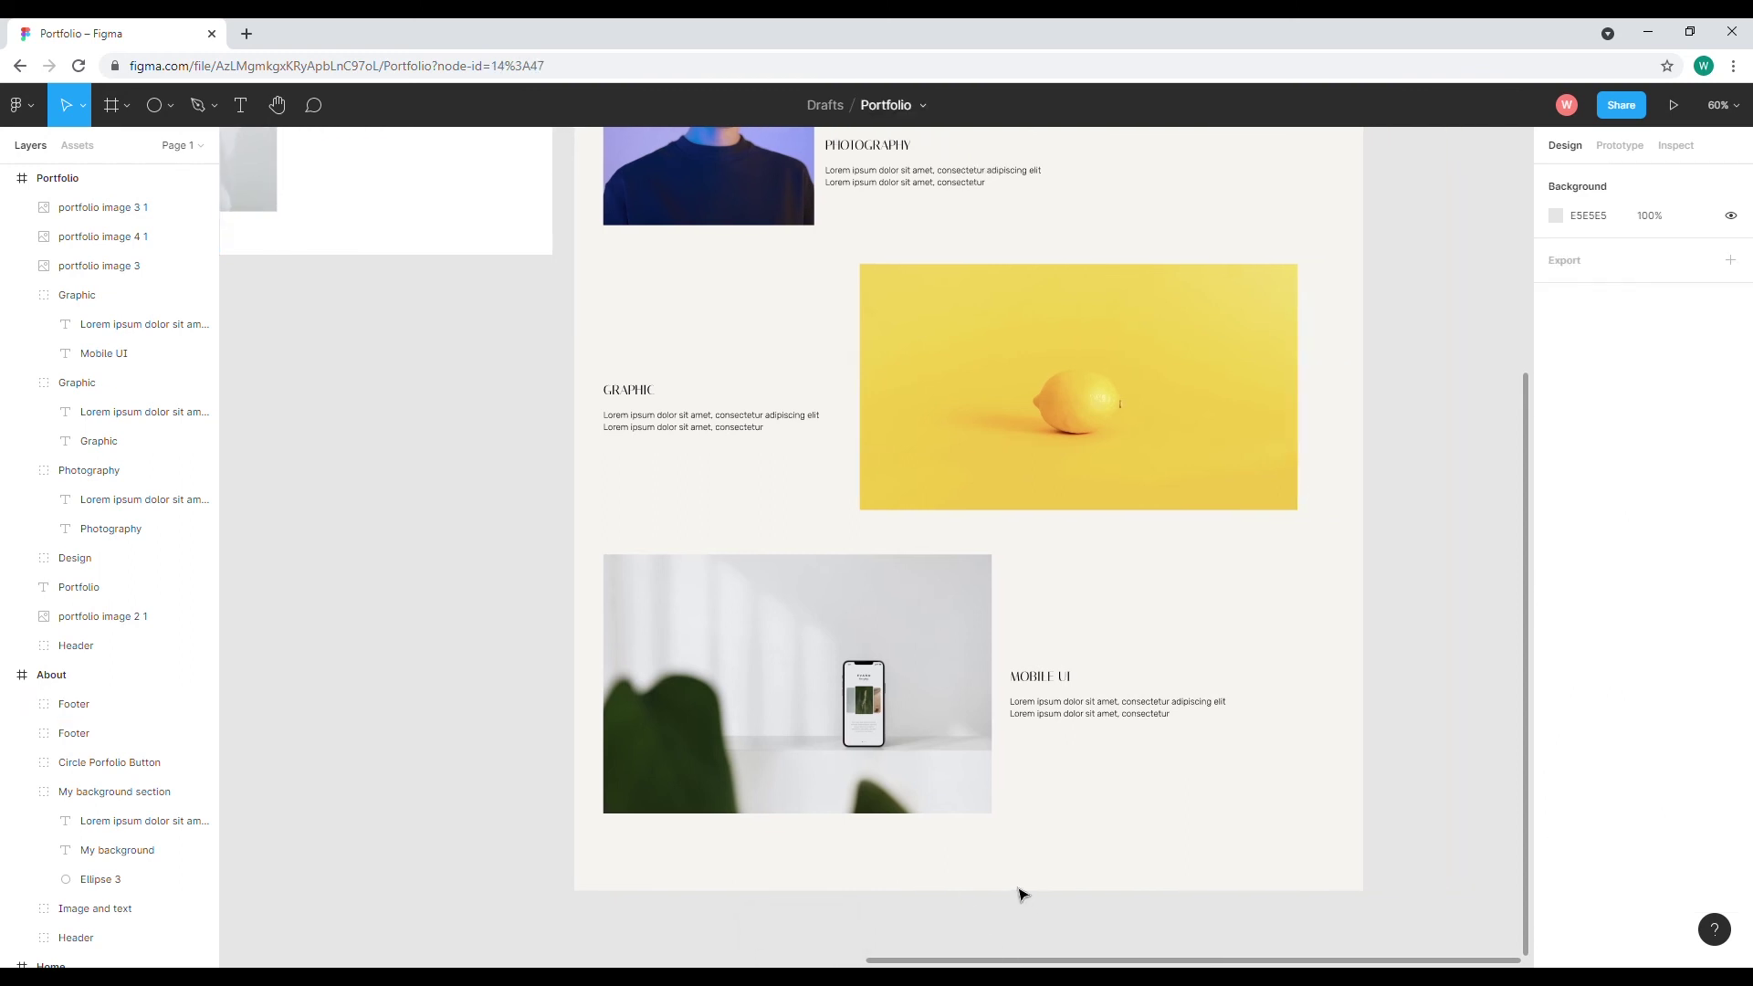
{"action": "key", "text": "ctrl+v"}
{"action": "key", "text": "ctrl+z"}
{"action": "scroll", "coordinate": [771, 924], "scroll_direction": "left", "scroll_amount": 5}
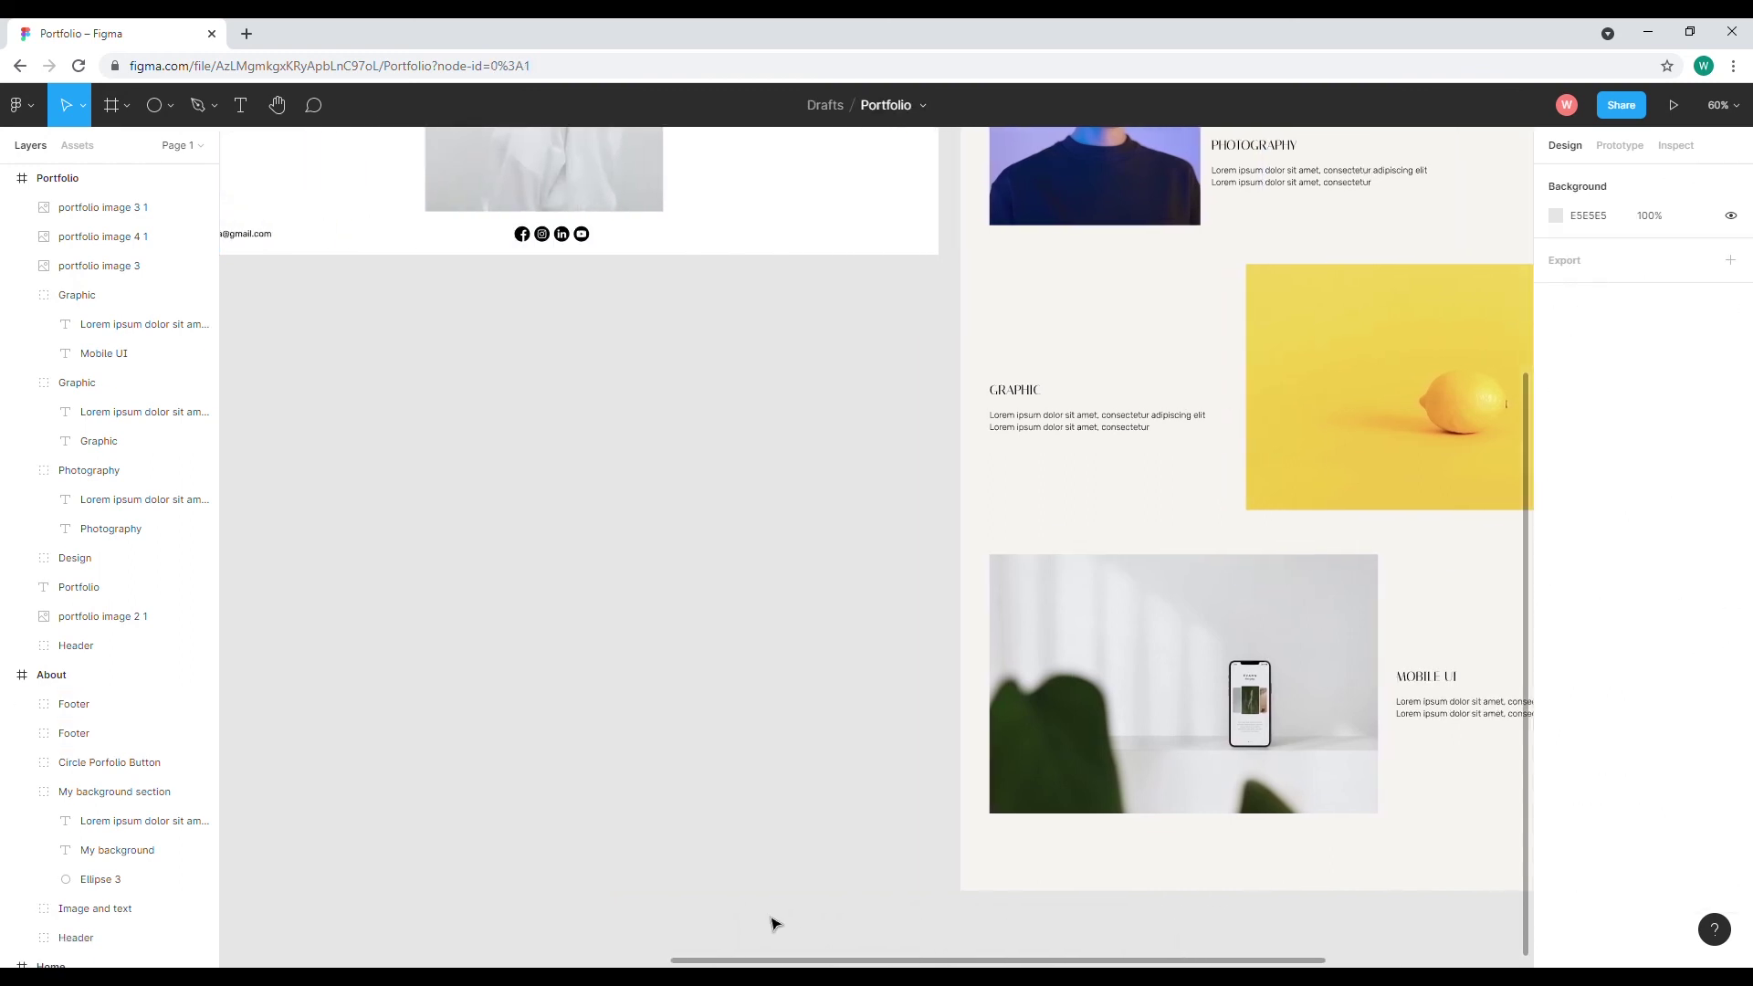
{"action": "key", "text": "ctrl+z"}
{"action": "key", "text": "ctrl+z"}
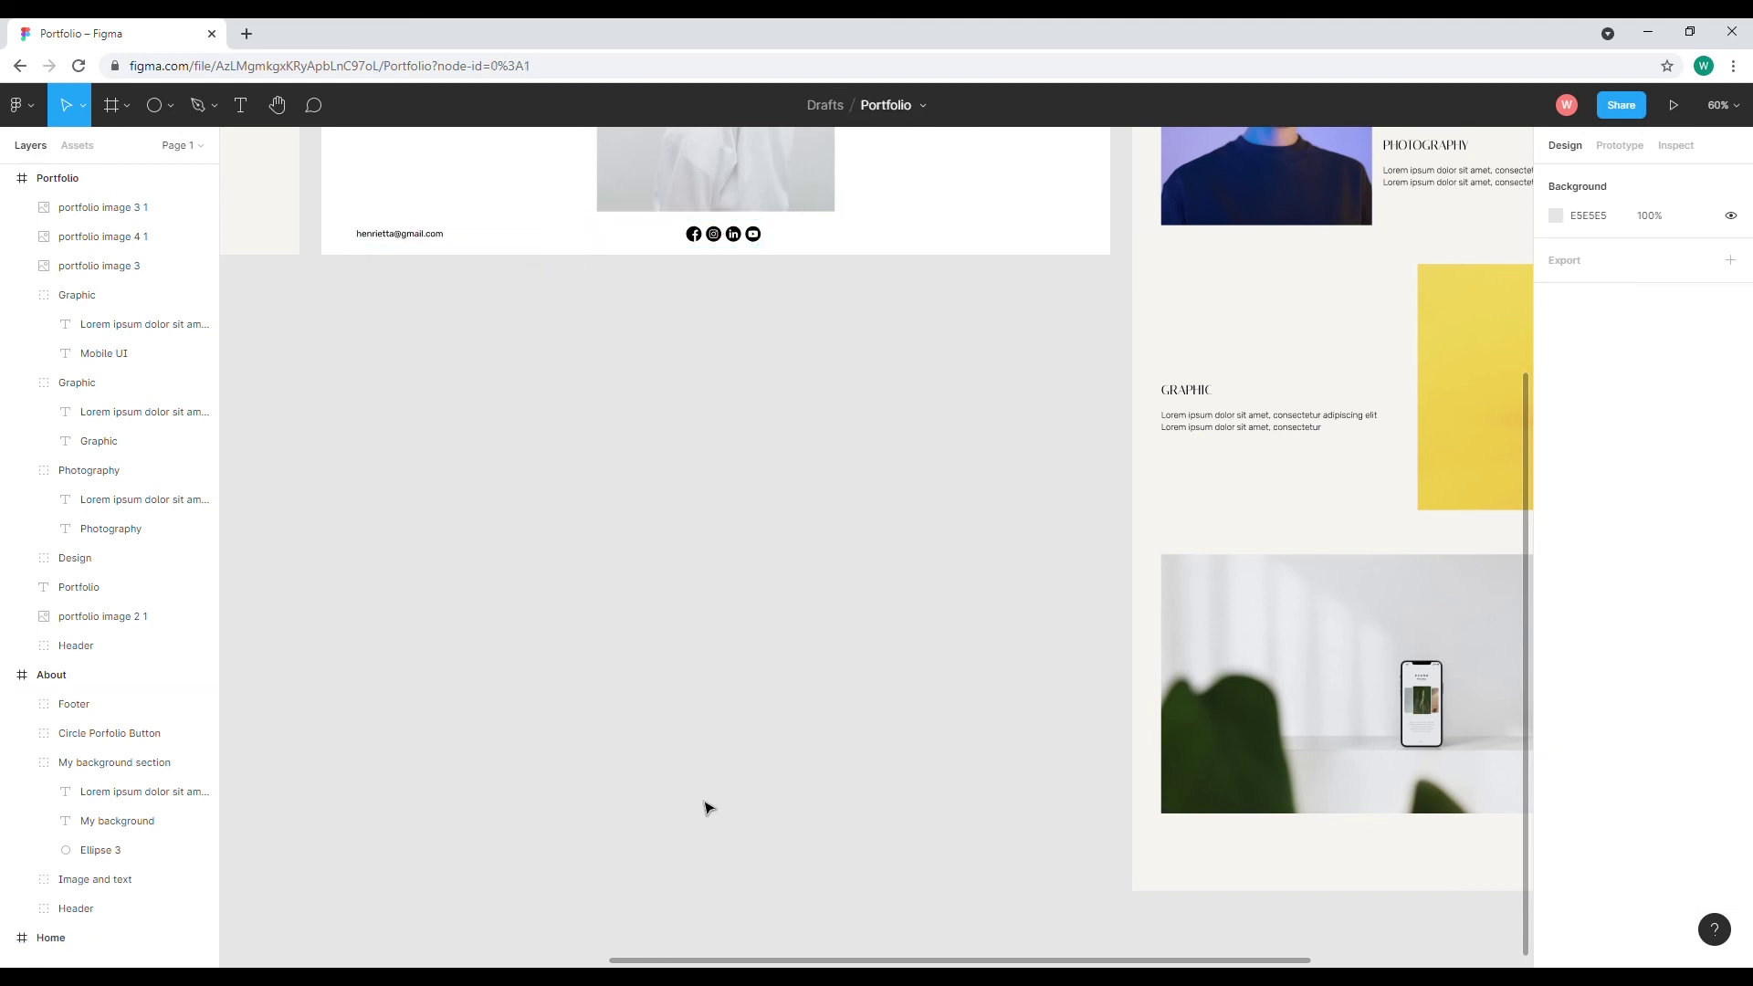
Copy the About frame's footer into the Portfolio frame's bottom and widen it.
{"action": "left_click", "coordinate": [427, 237]}
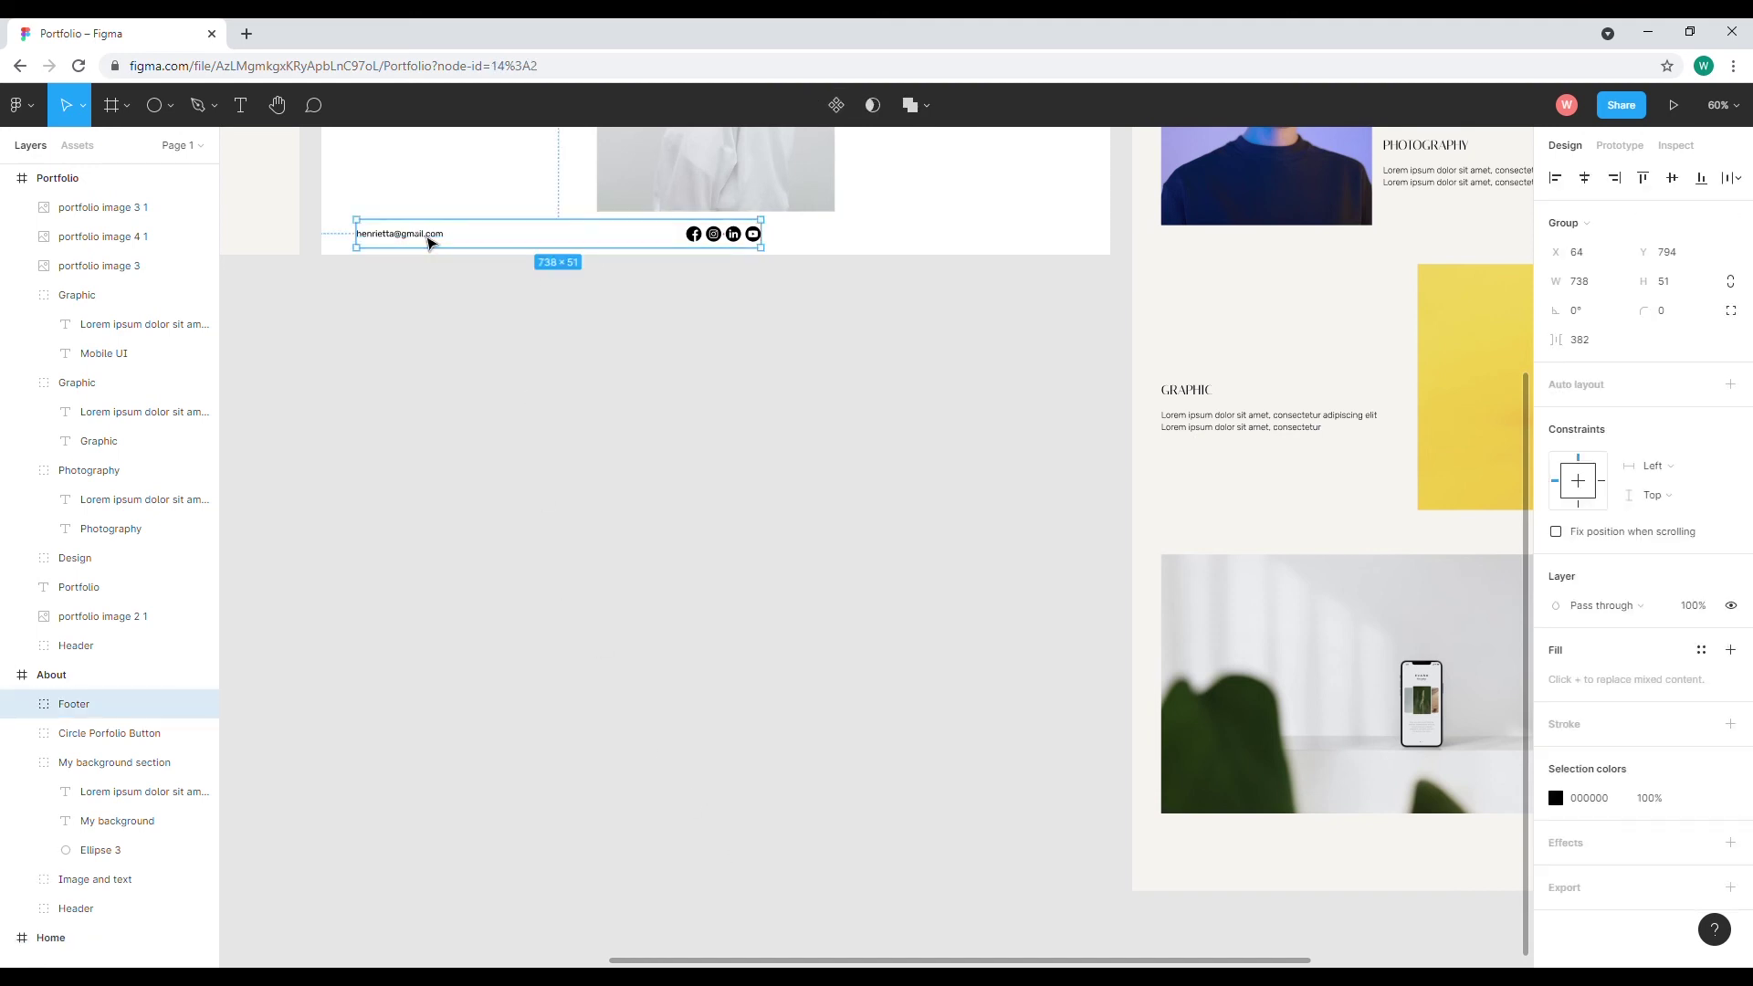
{"action": "key", "text": "ctrl+c"}
{"action": "left_click", "coordinate": [662, 337]}
{"action": "key", "text": "ctrl+v"}
{"action": "left_click_drag", "start_coordinate": [1263, 885], "coordinate": [1228, 887]}
{"action": "left_click_drag", "start_coordinate": [1243, 960], "coordinate": [1507, 966]}
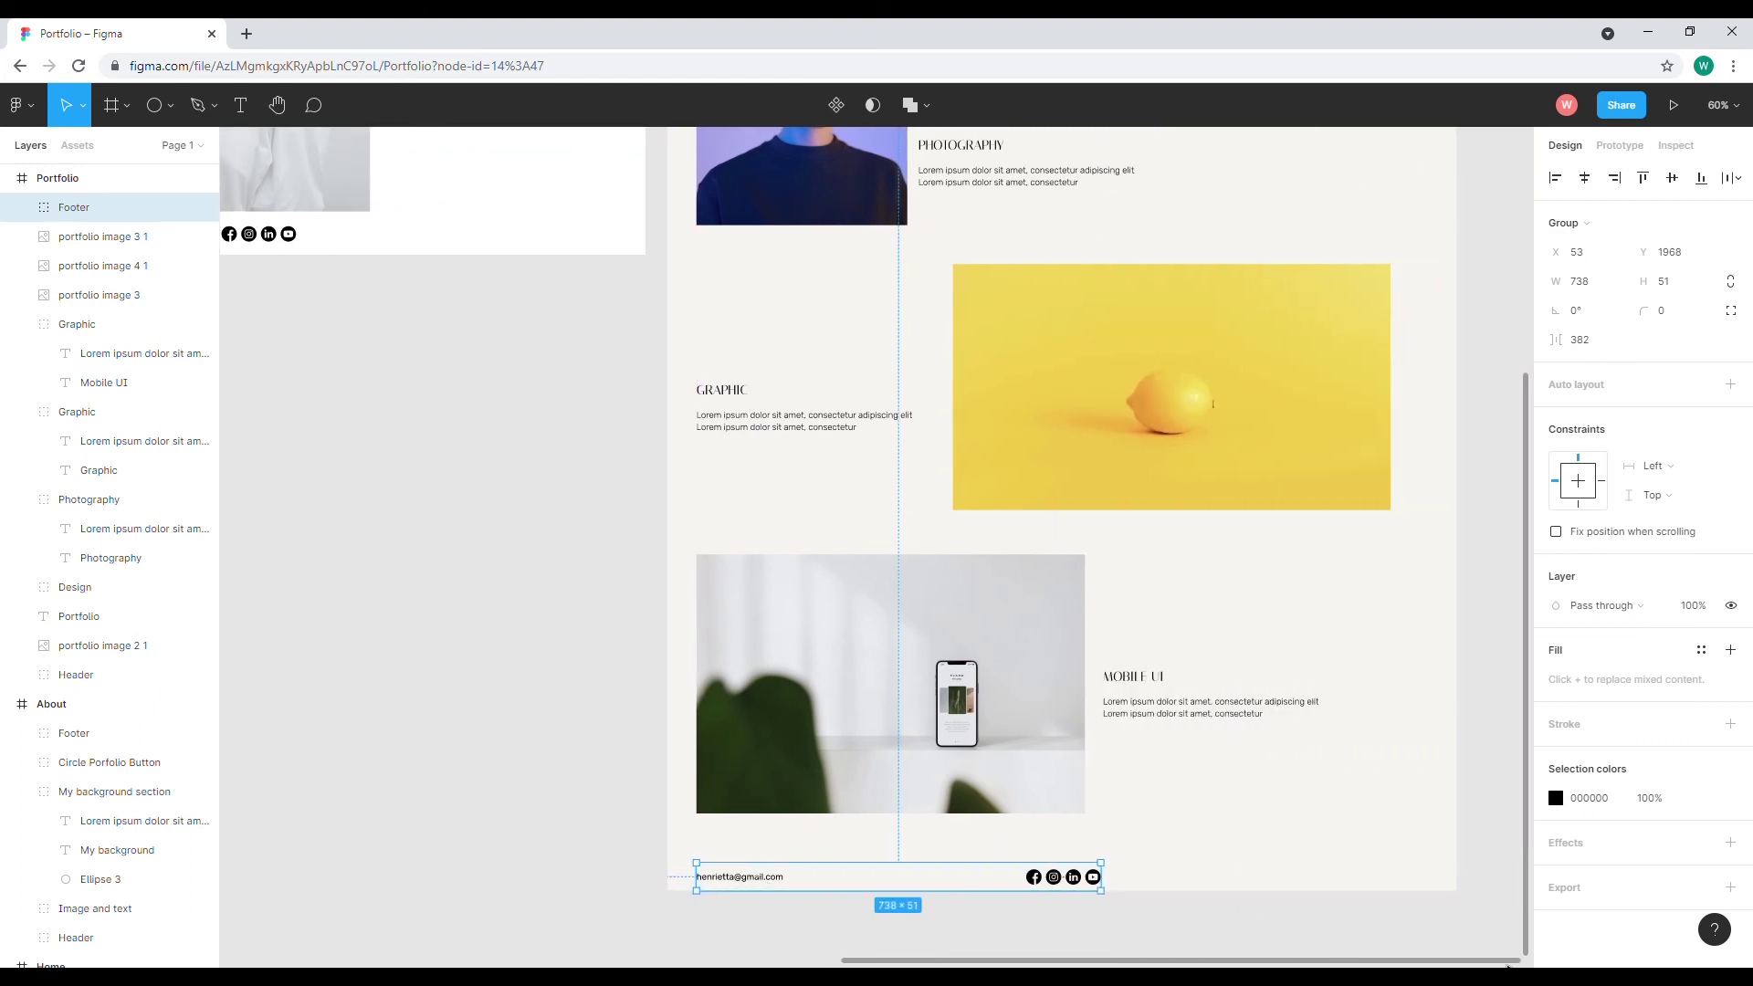
{"action": "scroll", "coordinate": [1498, 868], "scroll_direction": "right", "scroll_amount": 1}
{"action": "scroll", "coordinate": [1142, 685], "scroll_direction": "up", "scroll_amount": 4}
{"action": "scroll", "coordinate": [1130, 669], "scroll_direction": "down", "scroll_amount": 7}
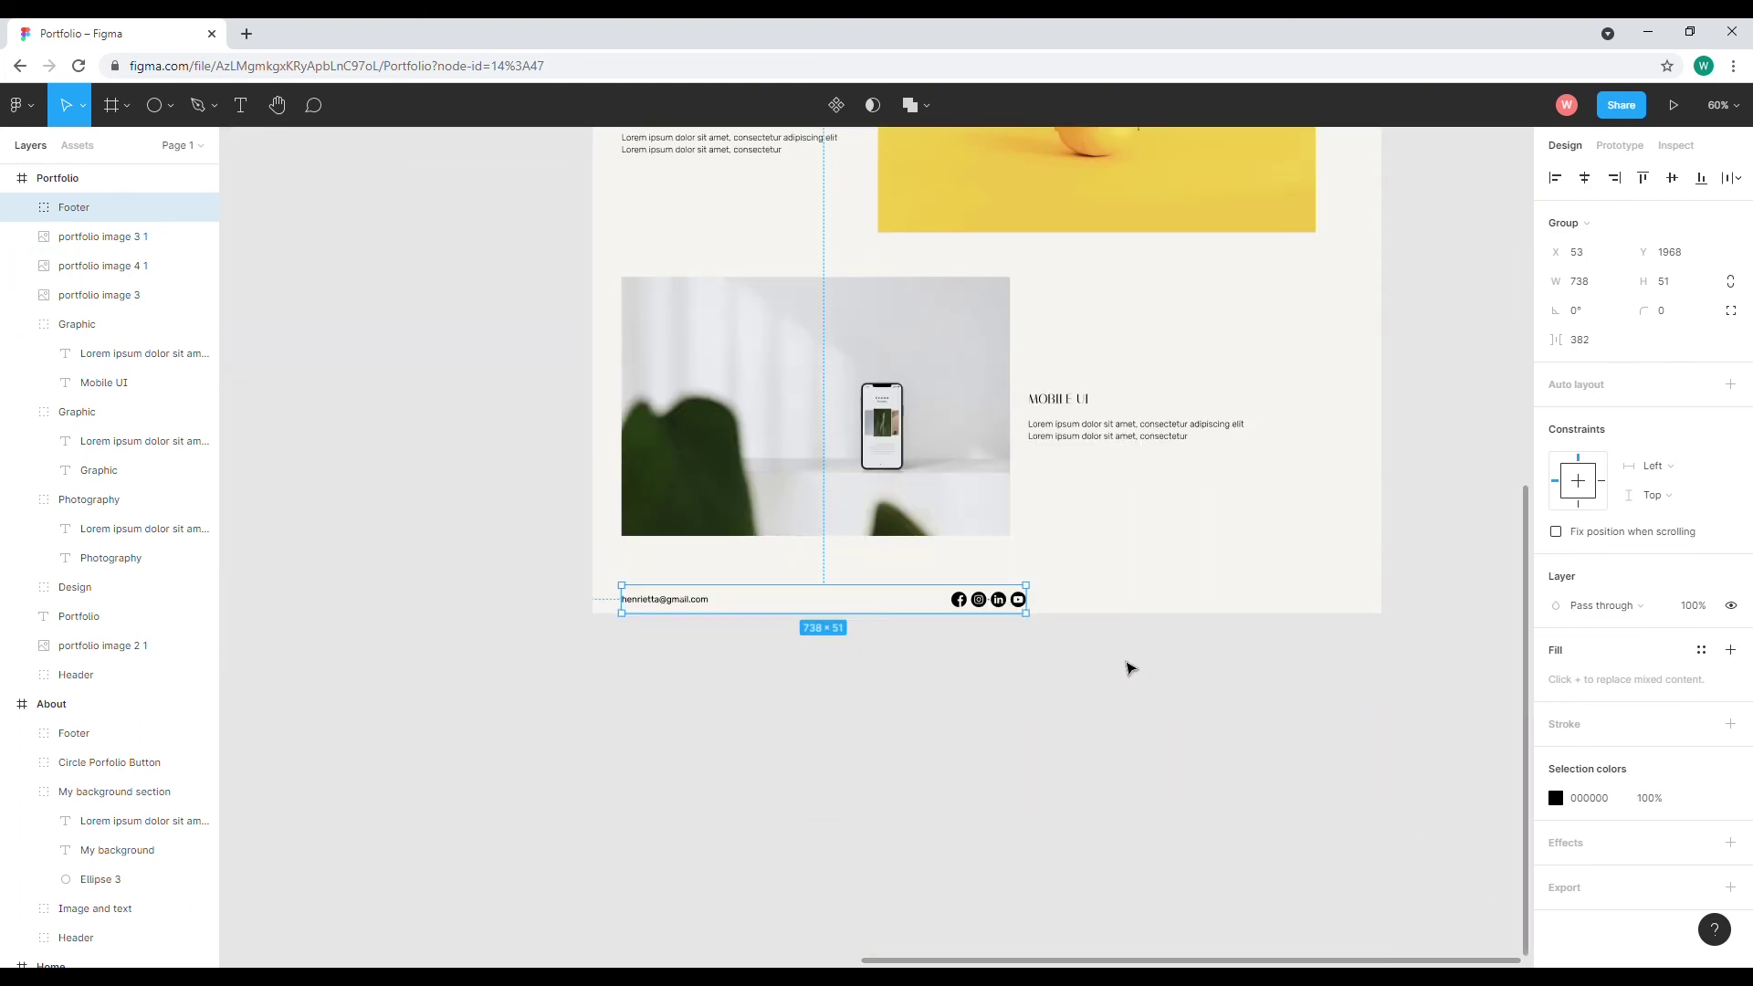
{"action": "scroll", "coordinate": [1131, 669], "scroll_direction": "up", "scroll_amount": 1}
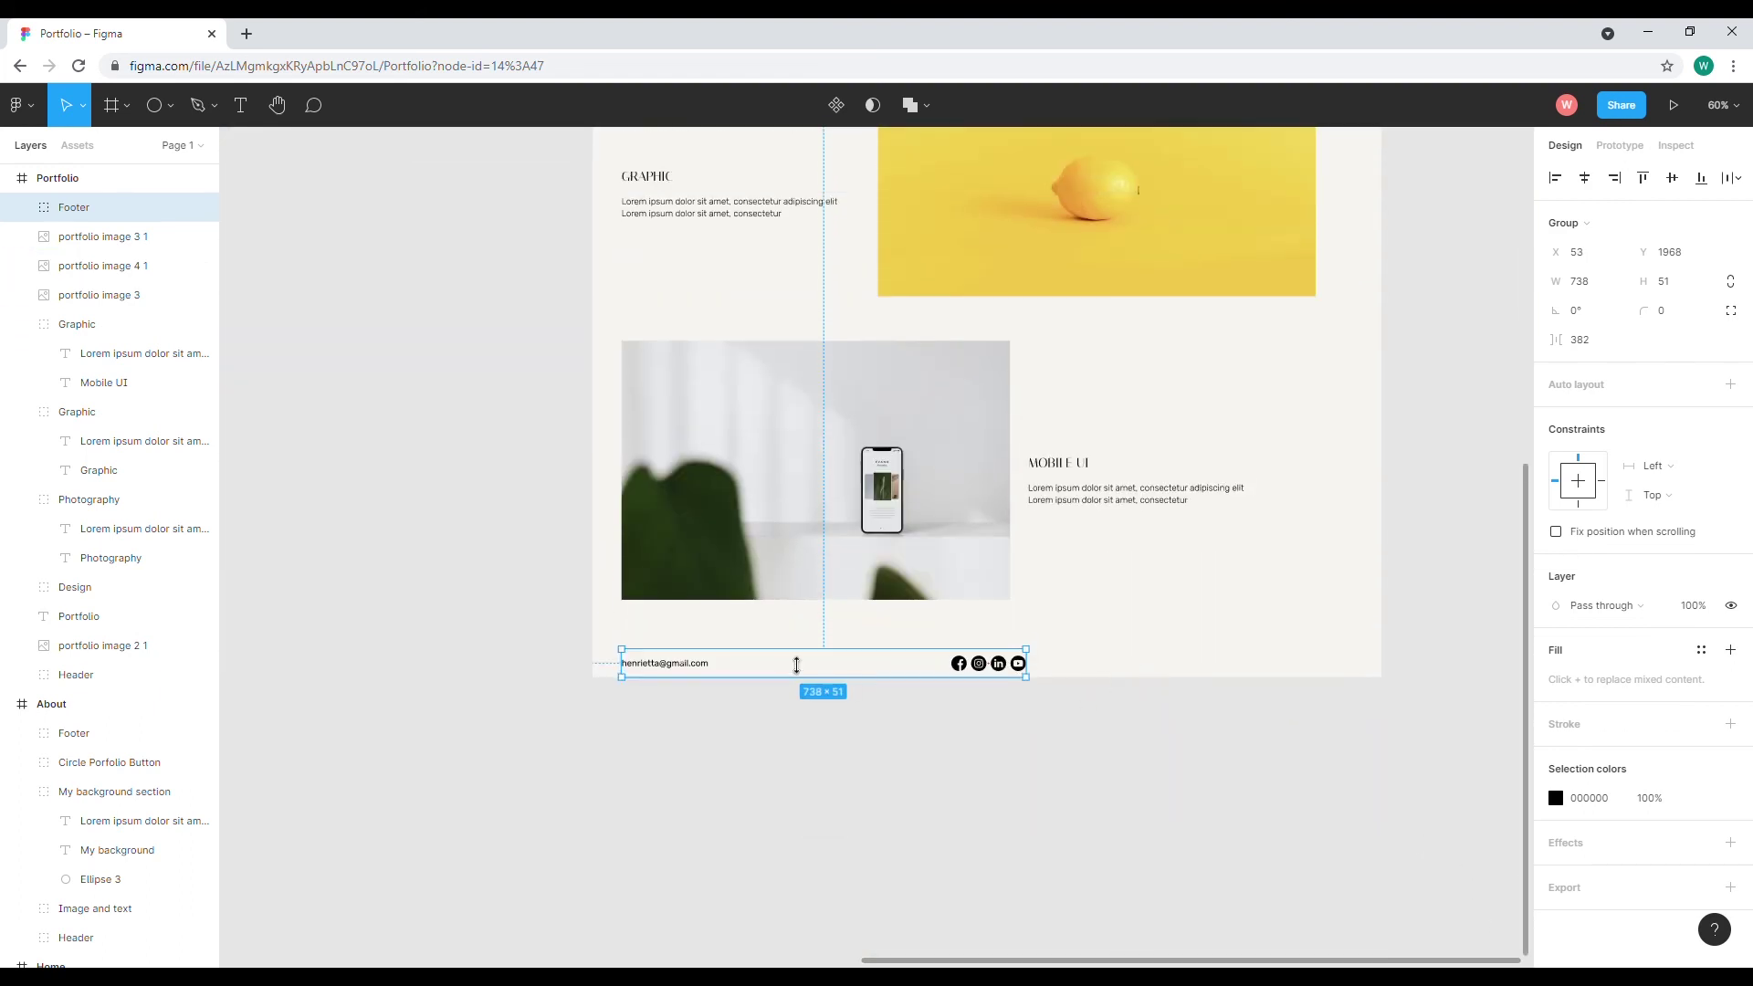
Move the footer's social icons to the frame's right edge and nudge the footer up.
{"action": "double_click", "coordinate": [977, 675]}
{"action": "left_click_drag", "start_coordinate": [992, 672], "coordinate": [1319, 673]}
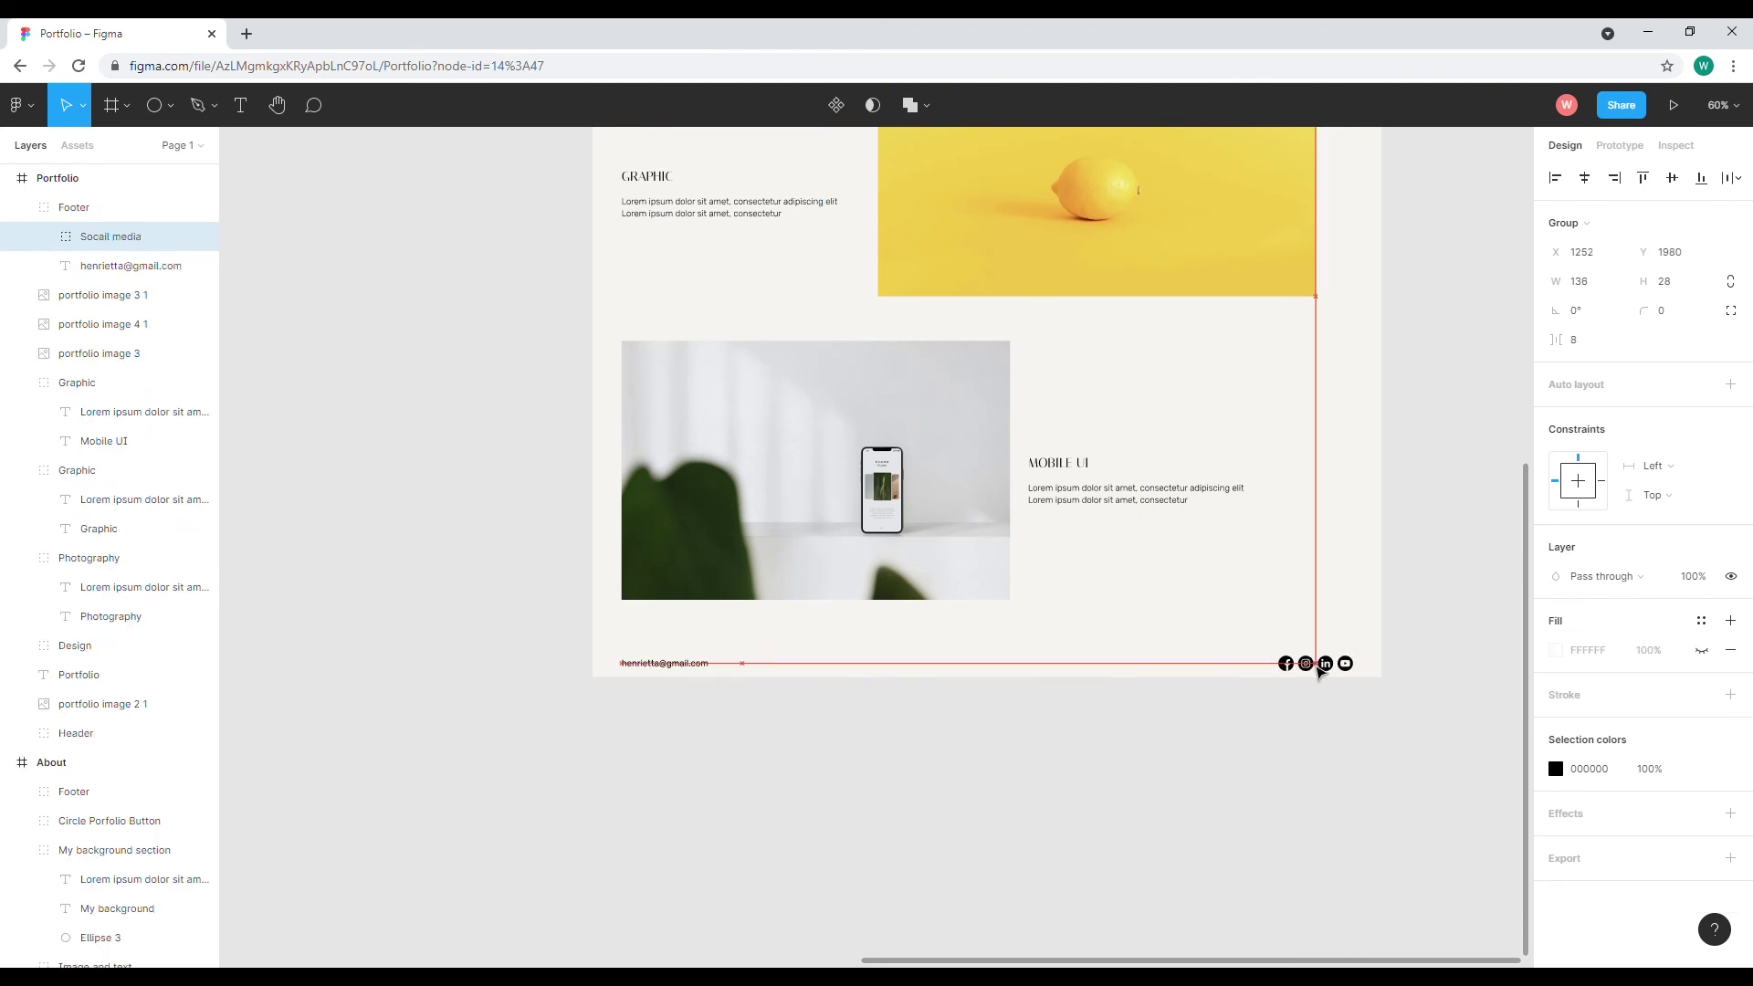
{"action": "left_click", "coordinate": [1175, 735]}
{"action": "left_click_drag", "start_coordinate": [694, 669], "coordinate": [695, 664]}
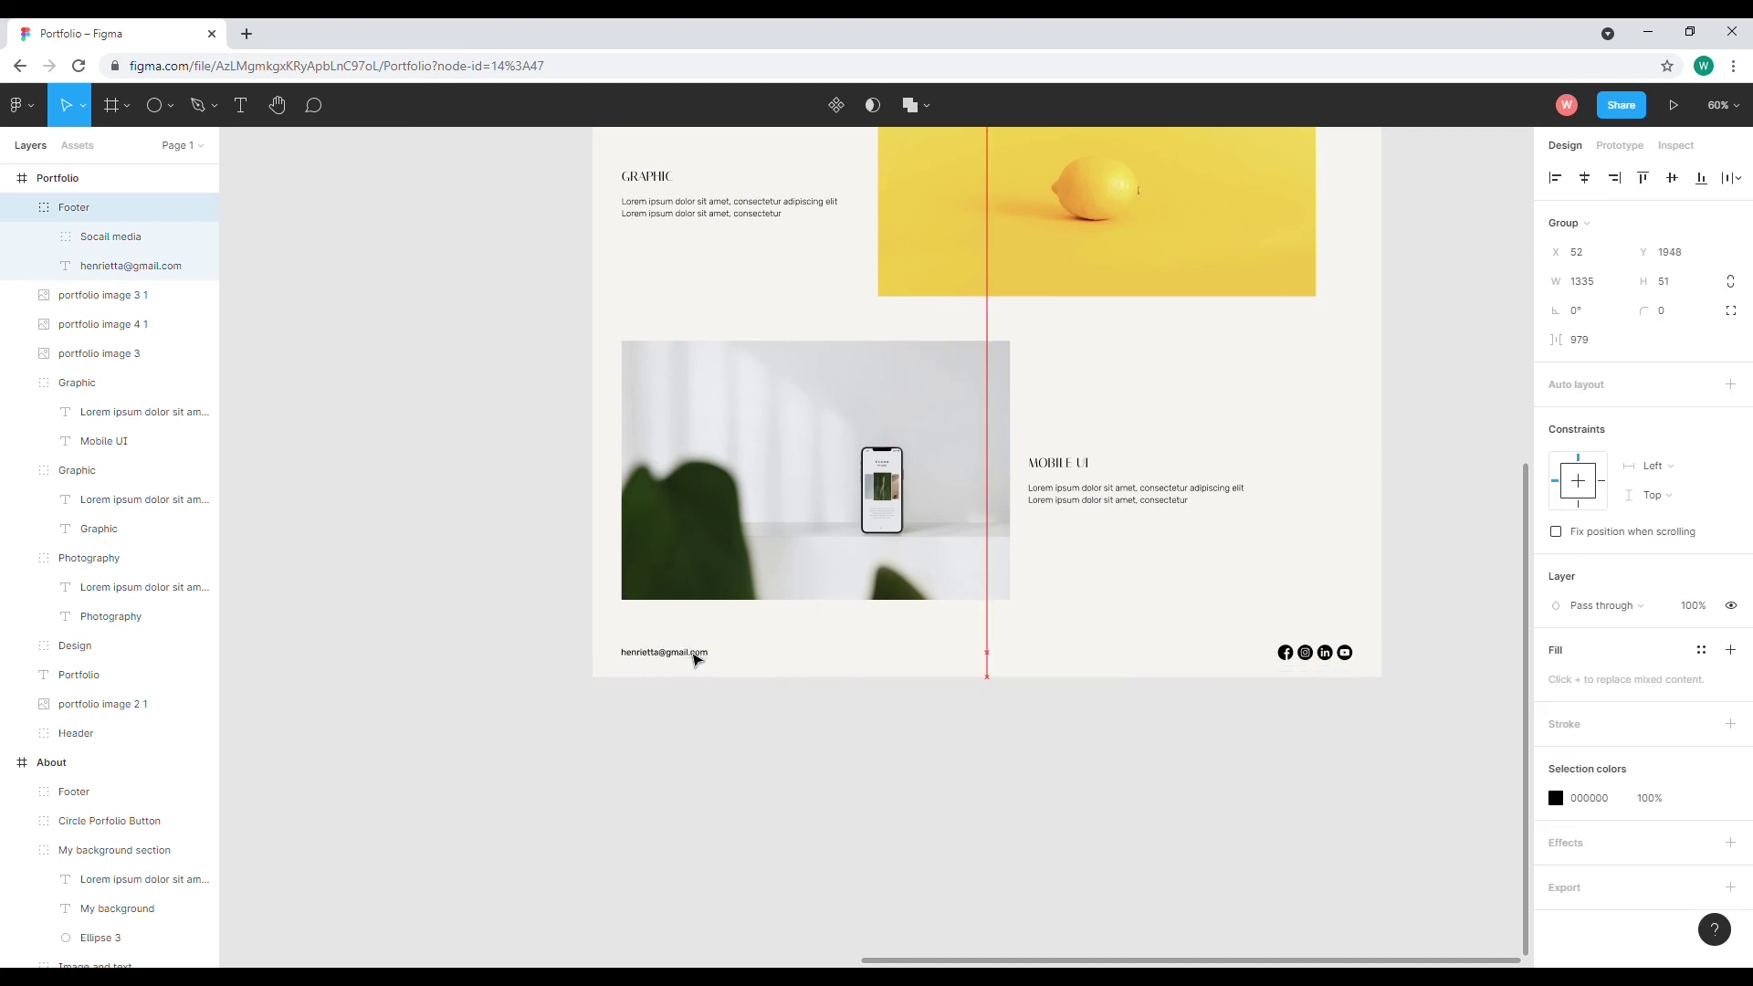
{"action": "left_click", "coordinate": [846, 783]}
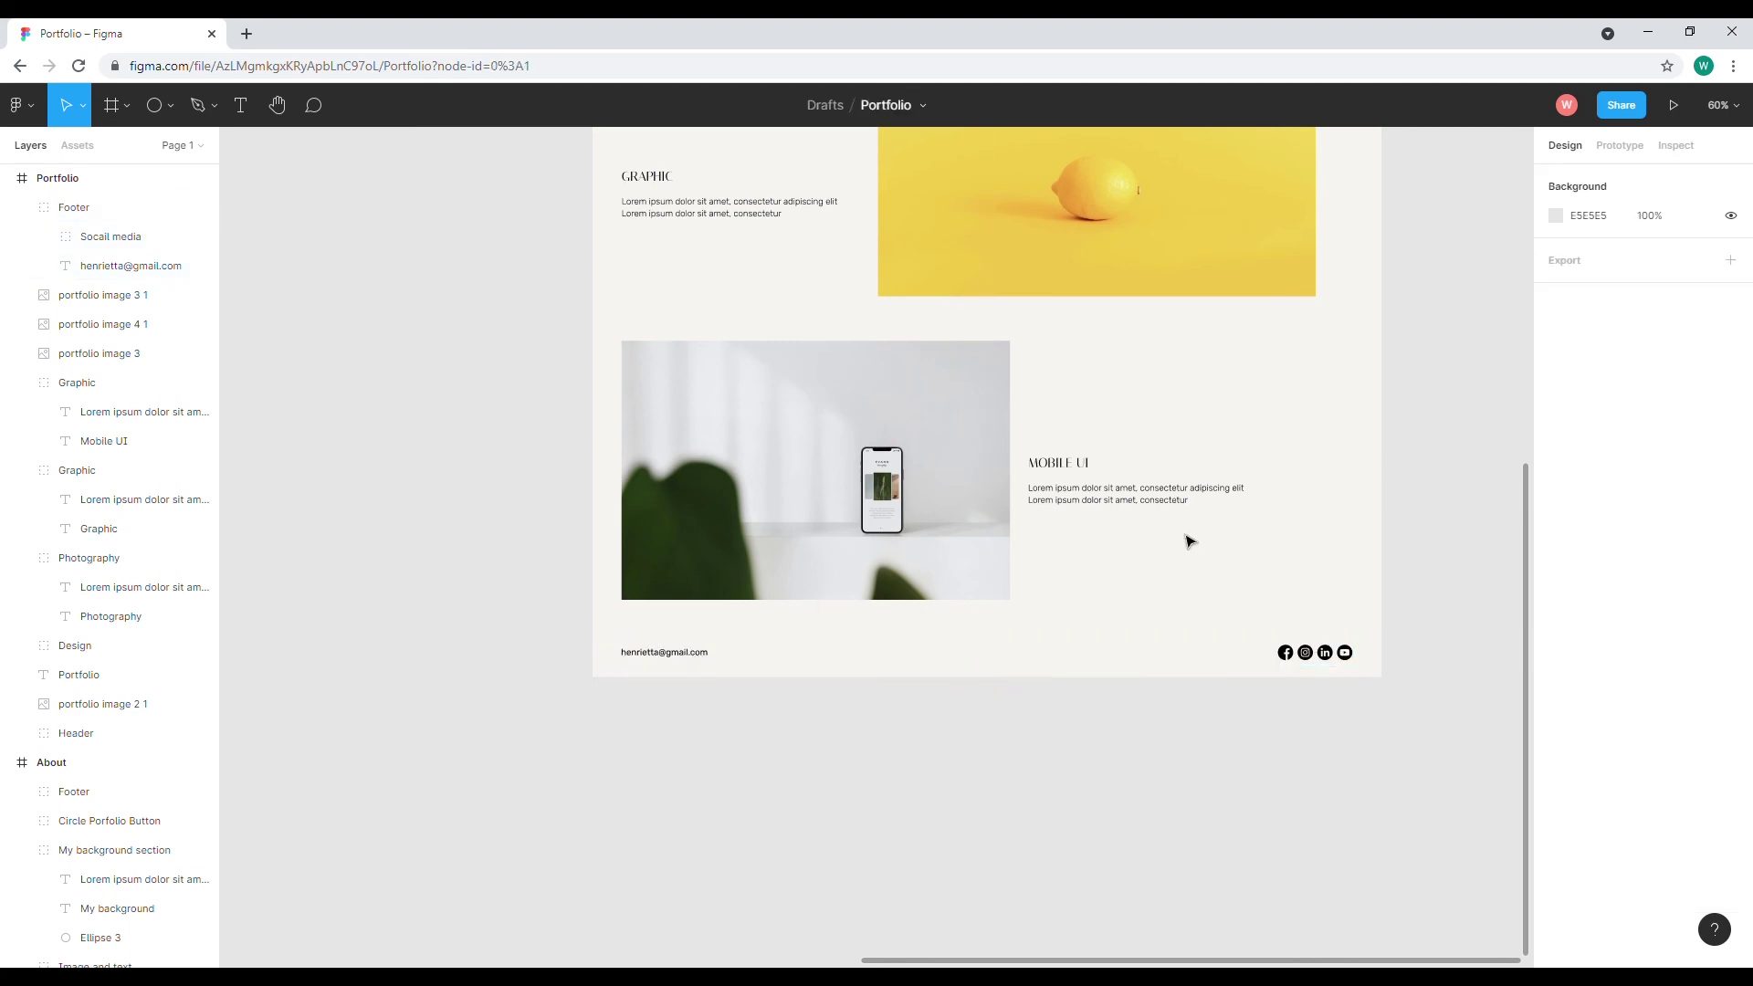
Zoom out and pan left and up until Home, About and Portfolio frames all fit on screen.
{"action": "left_click", "coordinate": [1720, 105]}
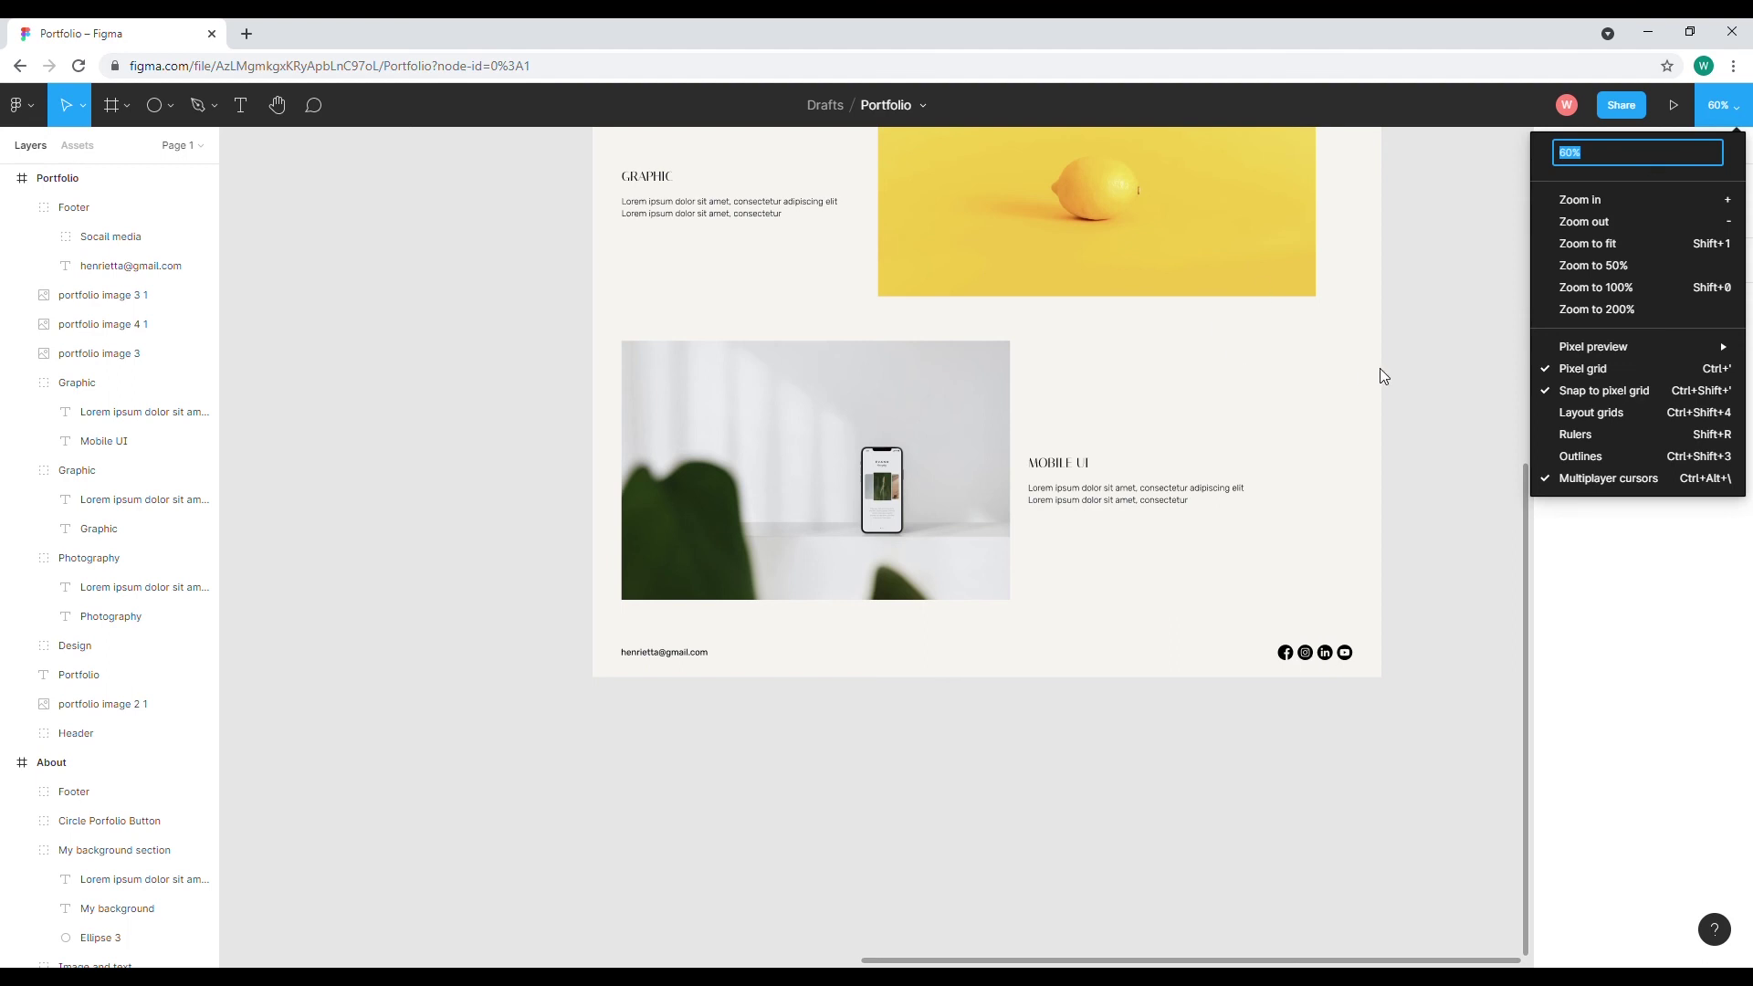
{"action": "left_click", "coordinate": [1441, 359]}
{"action": "key", "text": "minus"}
{"action": "key", "text": "minus"}
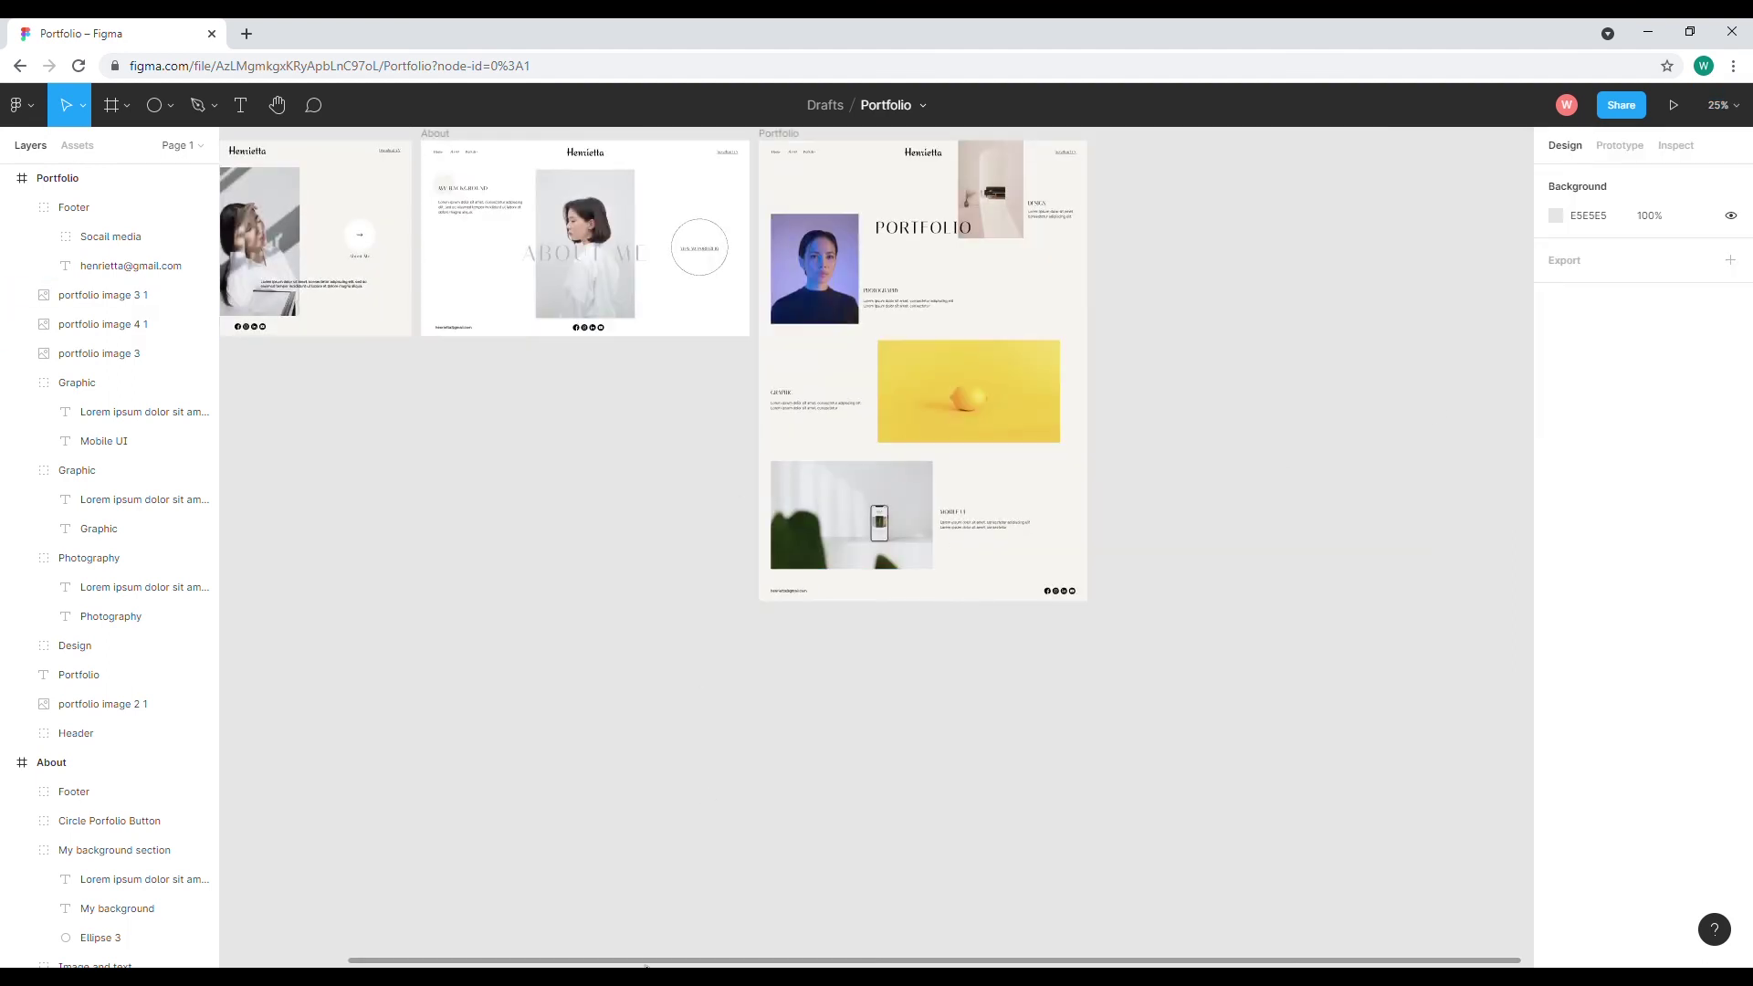
{"action": "scroll", "coordinate": [575, 950], "scroll_direction": "left", "scroll_amount": 3}
{"action": "scroll", "coordinate": [692, 829], "scroll_direction": "up", "scroll_amount": 3}
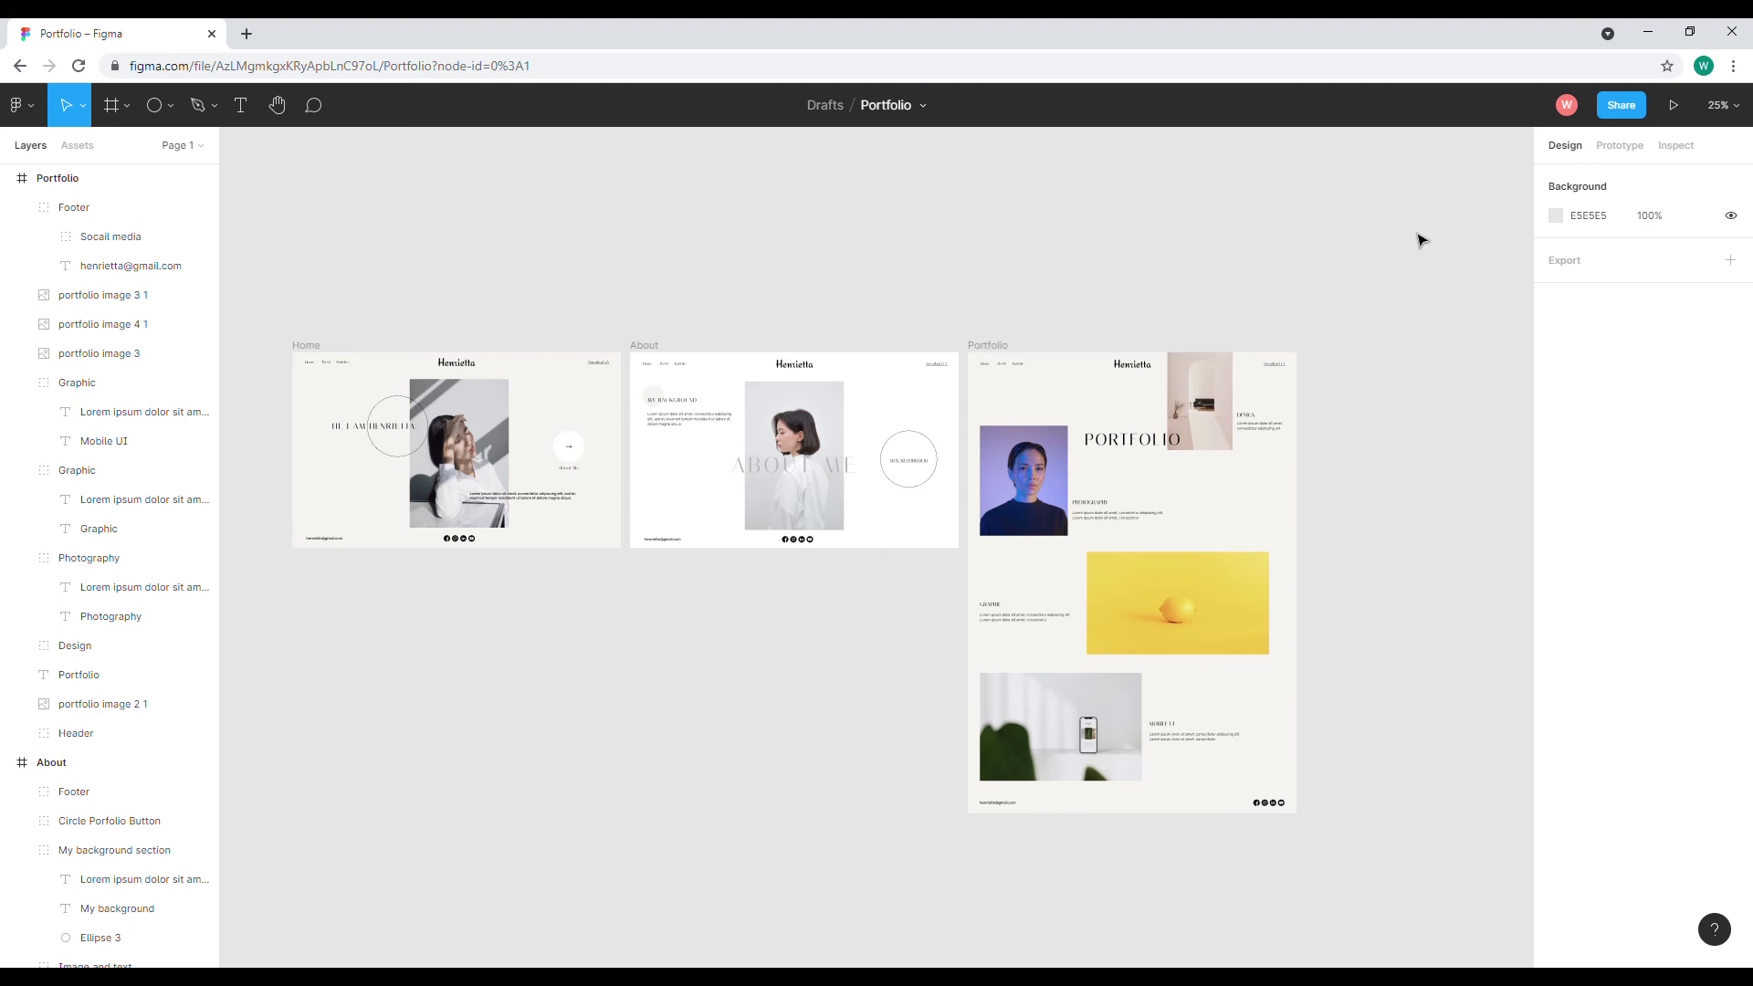
Play the prototype in presentation view and test the arrow link to About and the Portfolio link.
{"action": "key", "text": "ctrl+alt+Return"}
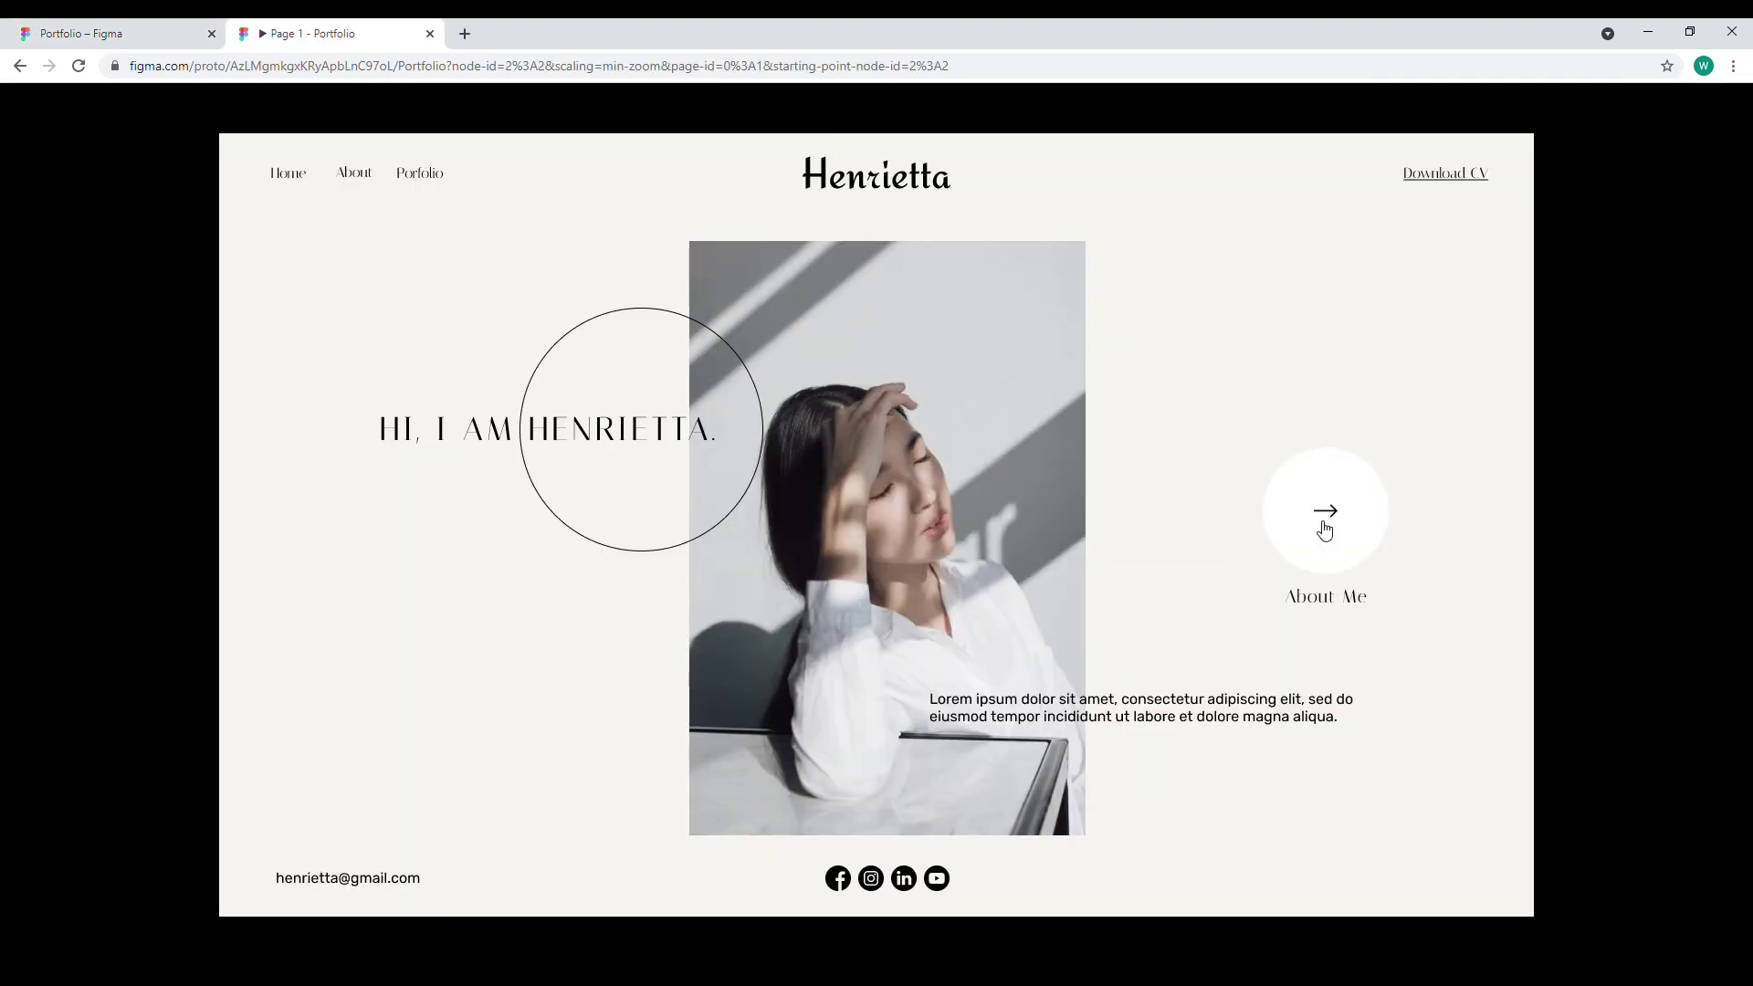
{"action": "left_click", "coordinate": [1323, 531]}
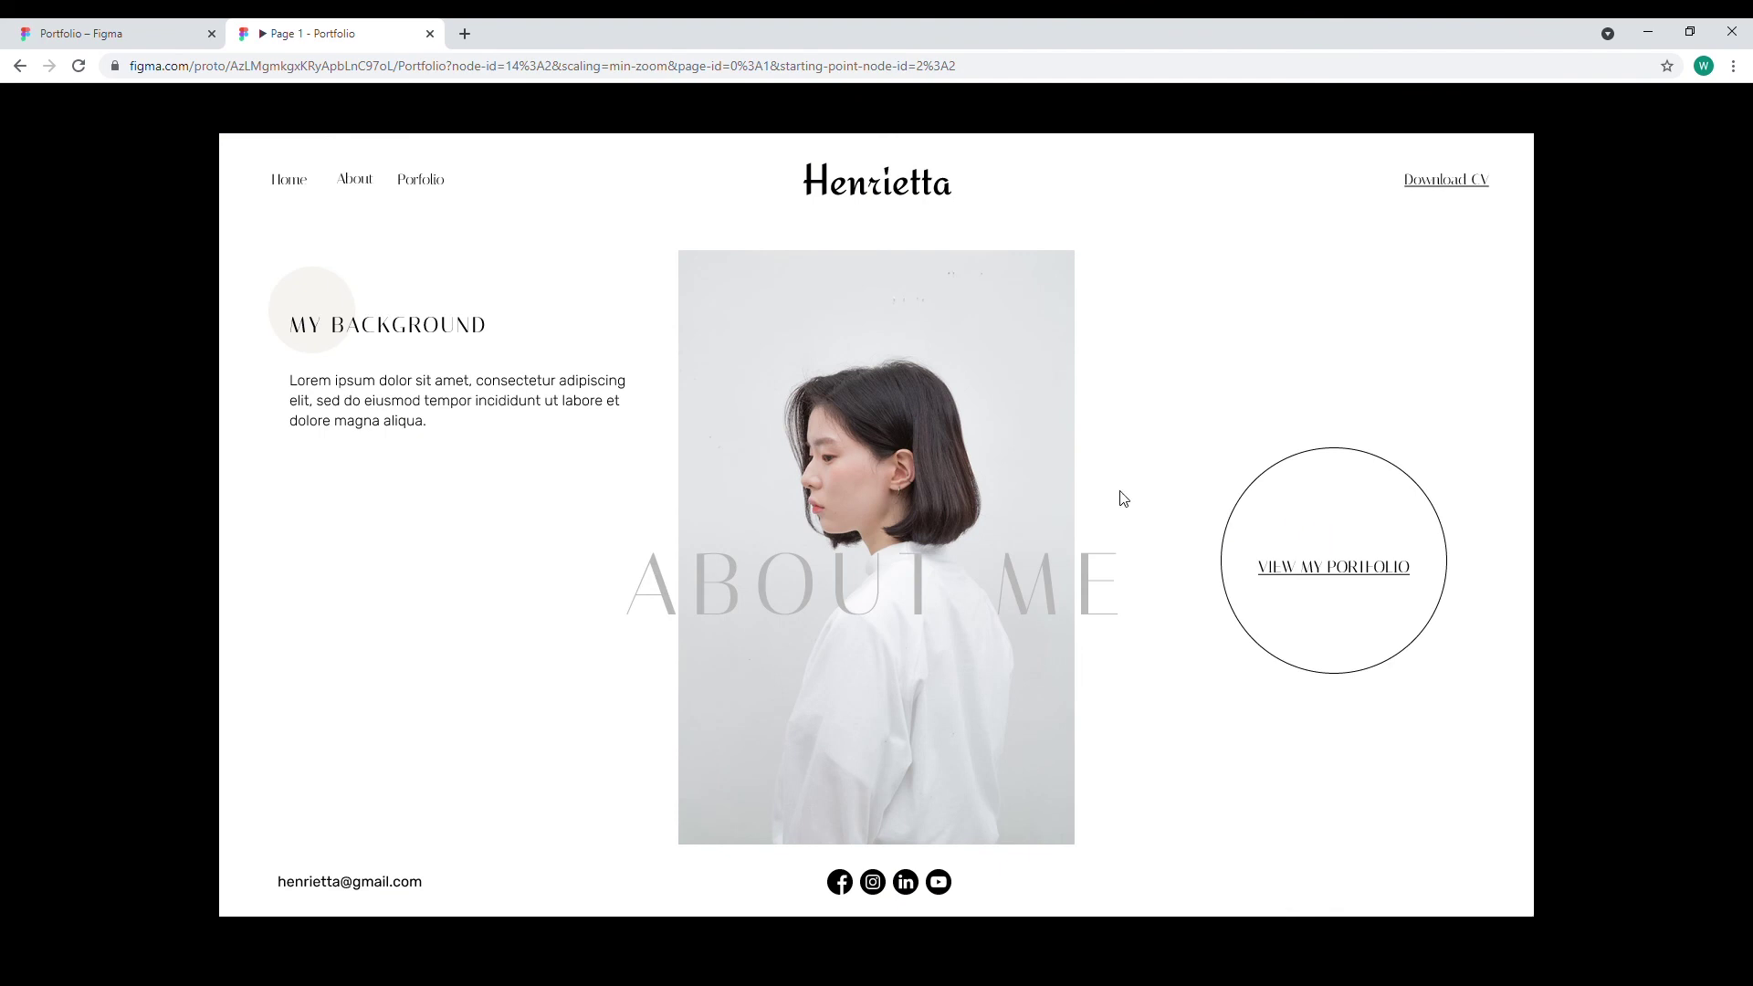
{"action": "left_click", "coordinate": [429, 185]}
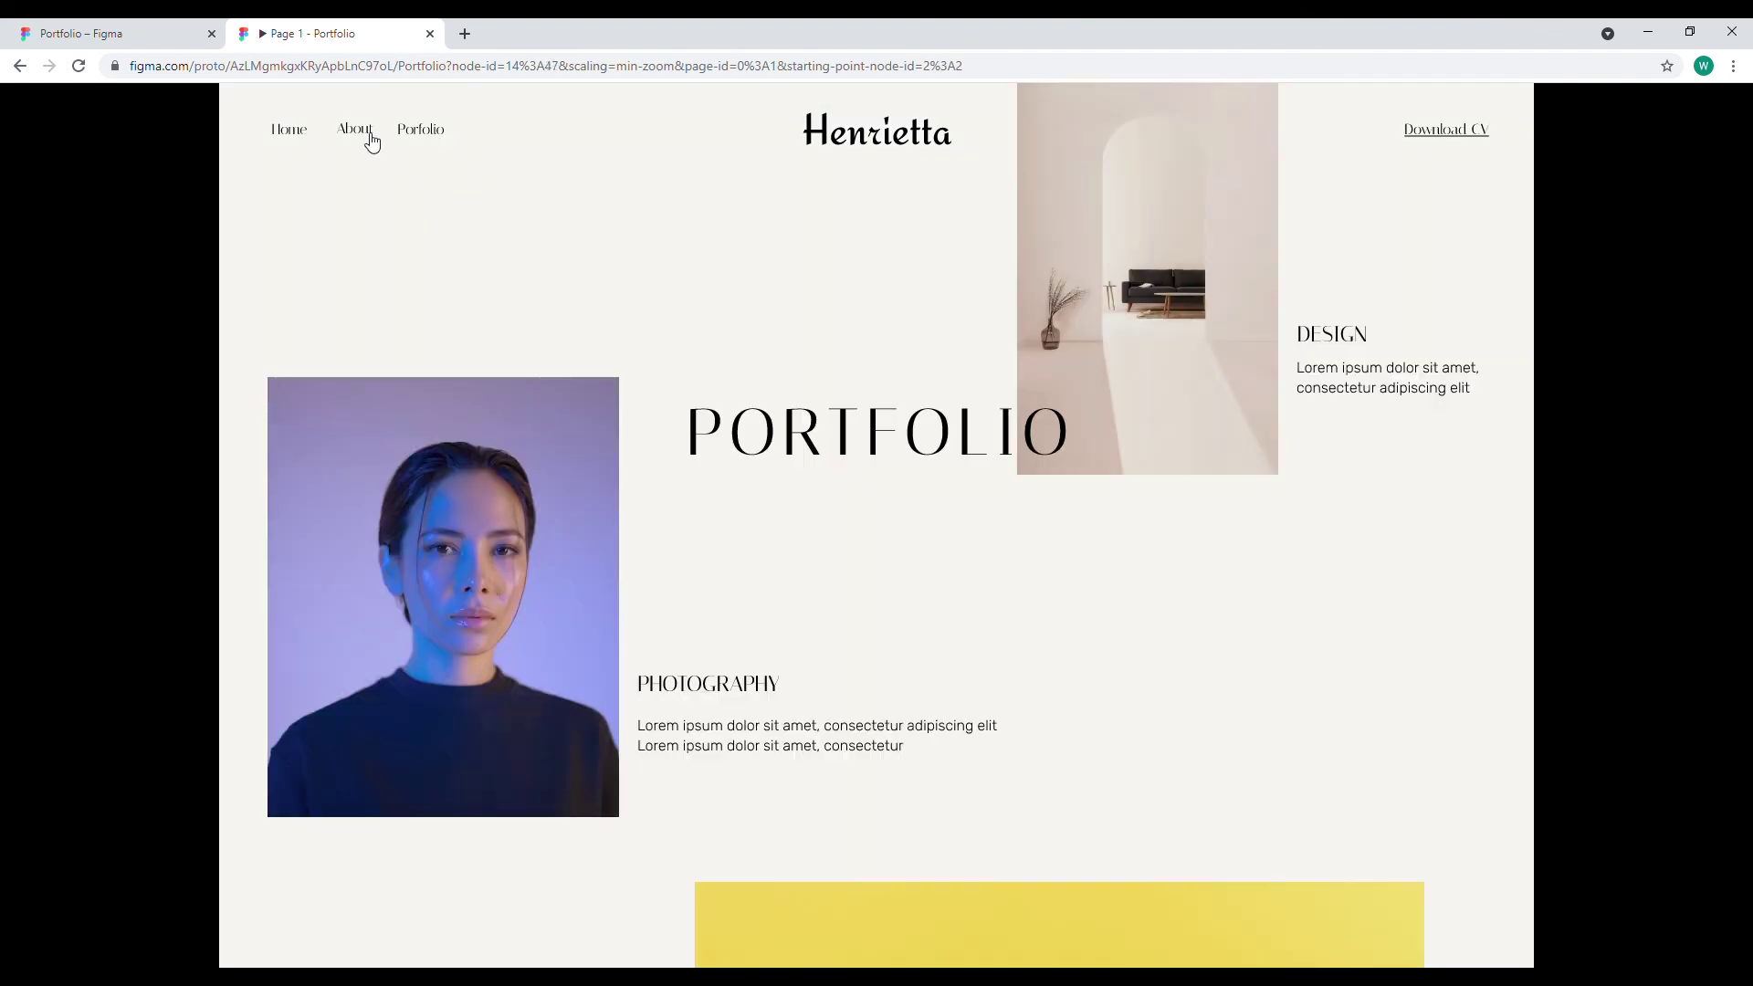
{"action": "scroll", "coordinate": [573, 318], "scroll_direction": "down", "scroll_amount": 9}
{"action": "scroll", "coordinate": [573, 317], "scroll_direction": "up", "scroll_amount": 5}
Test the About and Home links, then close the presentation and return to the Prototype settings.
{"action": "scroll", "coordinate": [576, 318], "scroll_direction": "up", "scroll_amount": 4}
{"action": "left_click", "coordinate": [355, 133]}
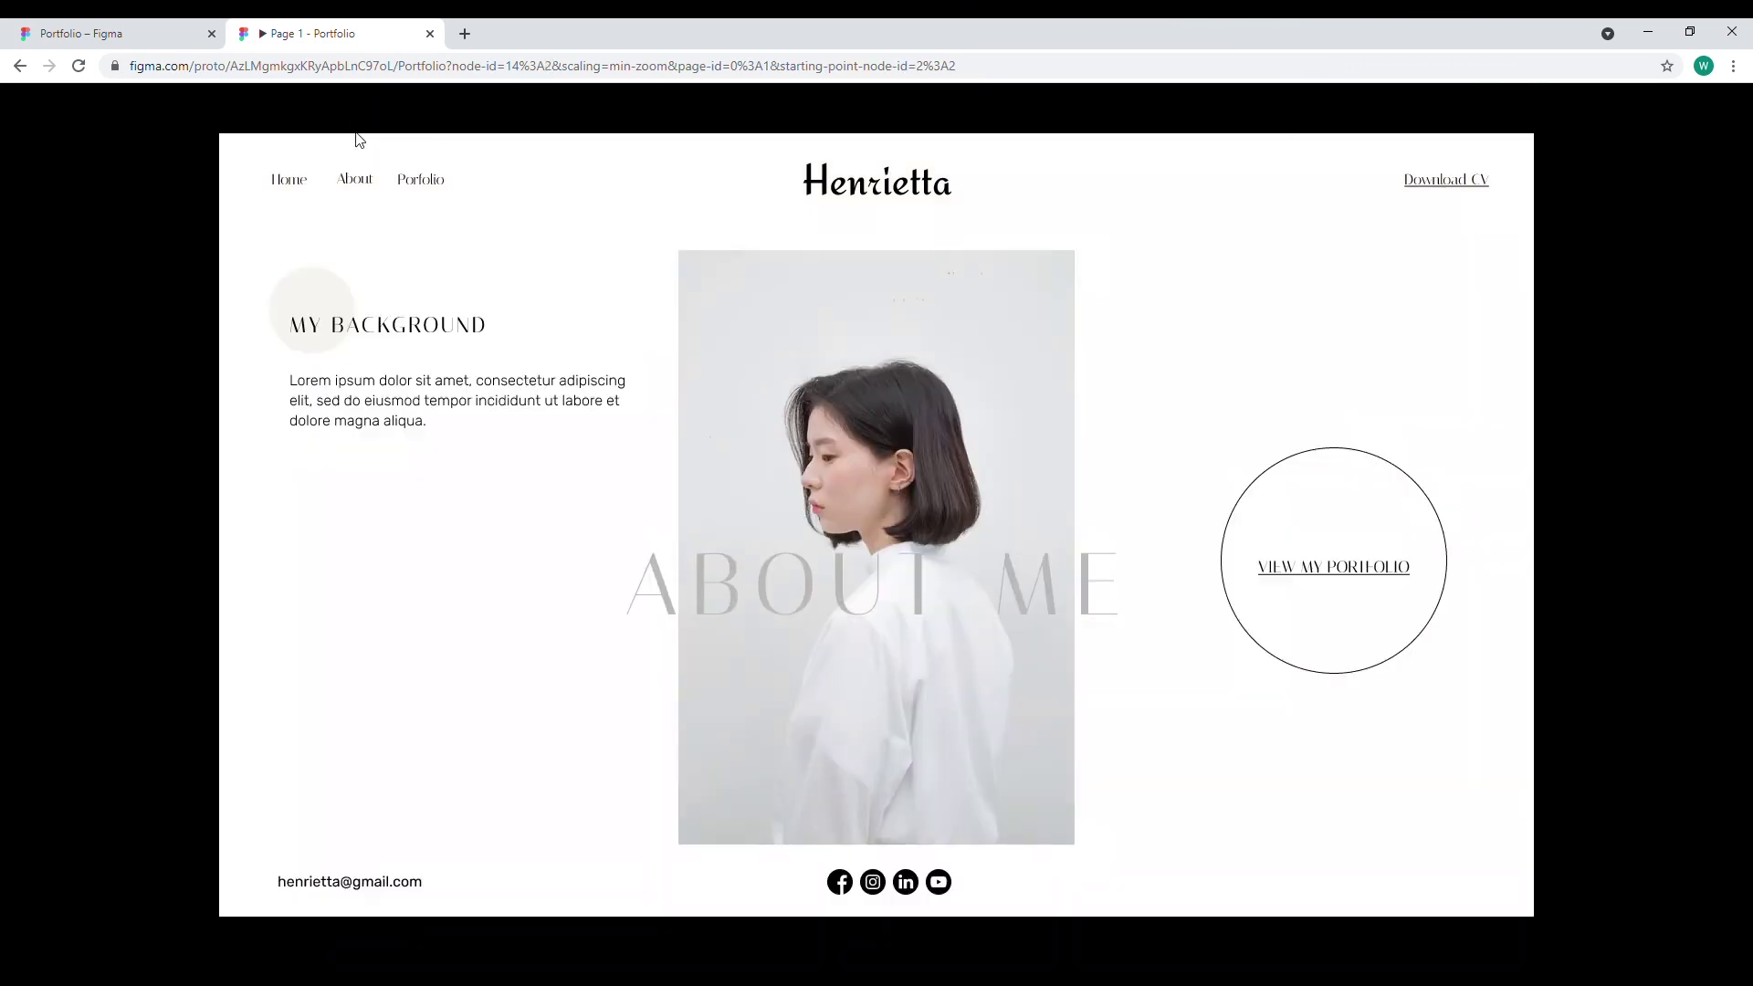
{"action": "left_click", "coordinate": [851, 194]}
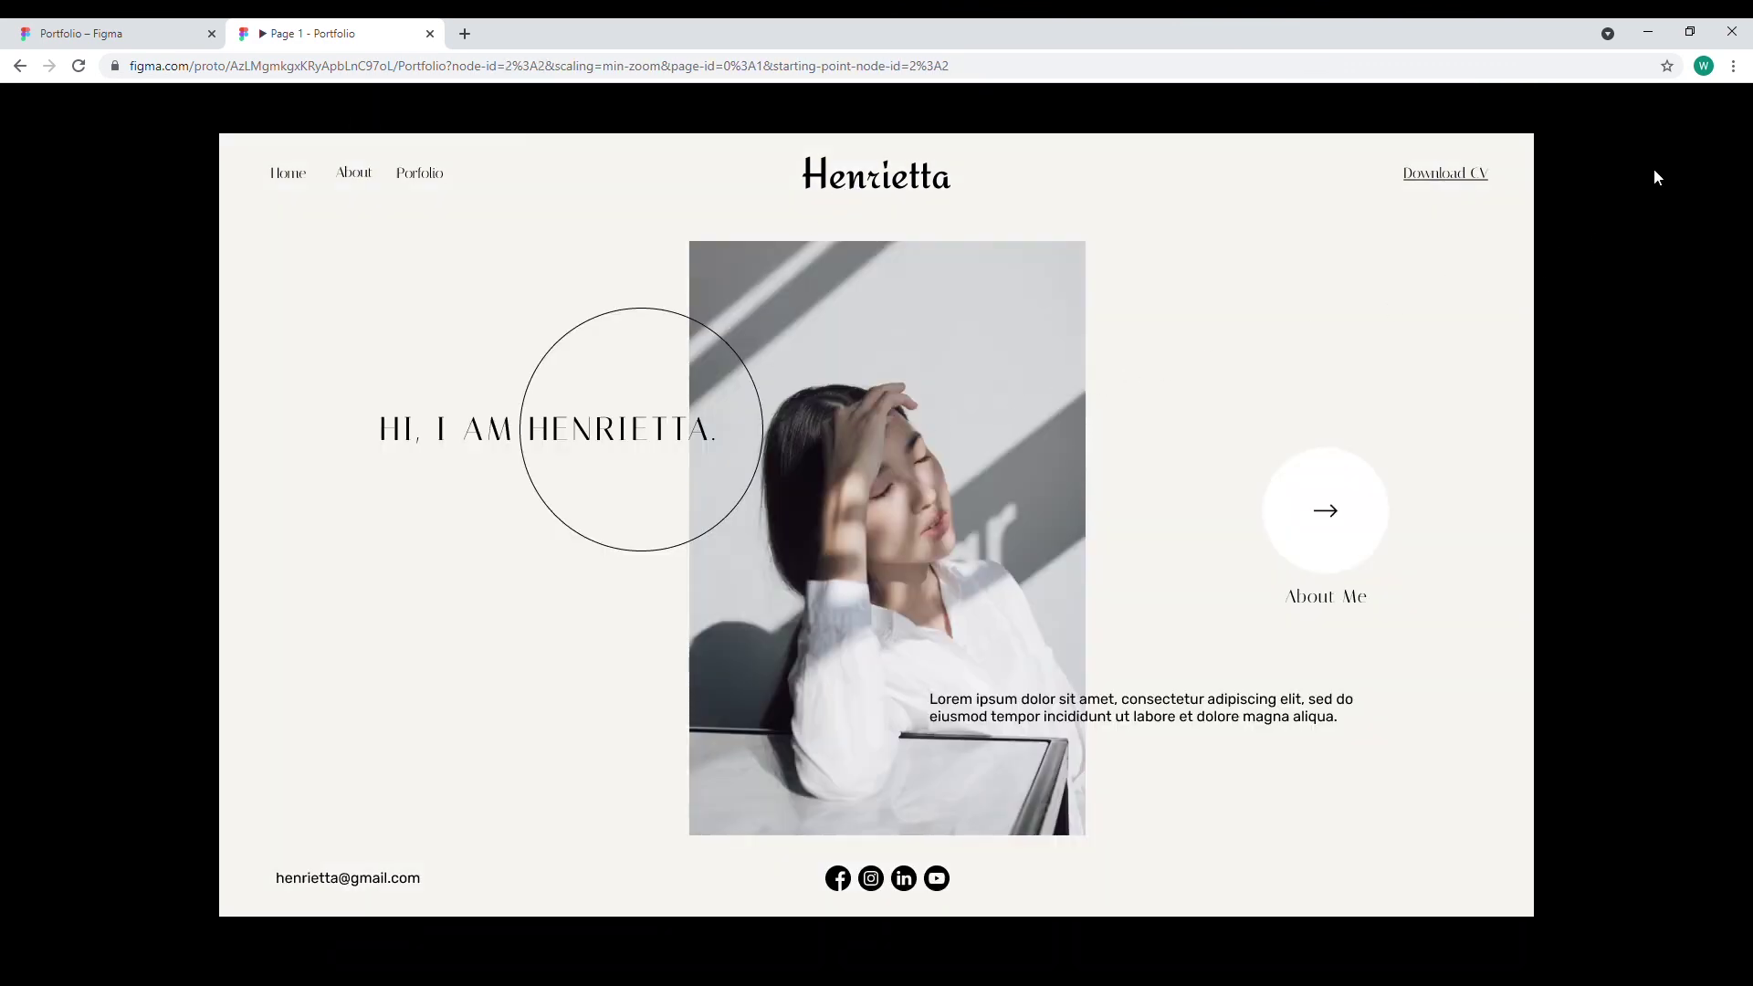
{"action": "key", "text": "ctrl+w"}
{"action": "left_click", "coordinate": [1613, 148]}
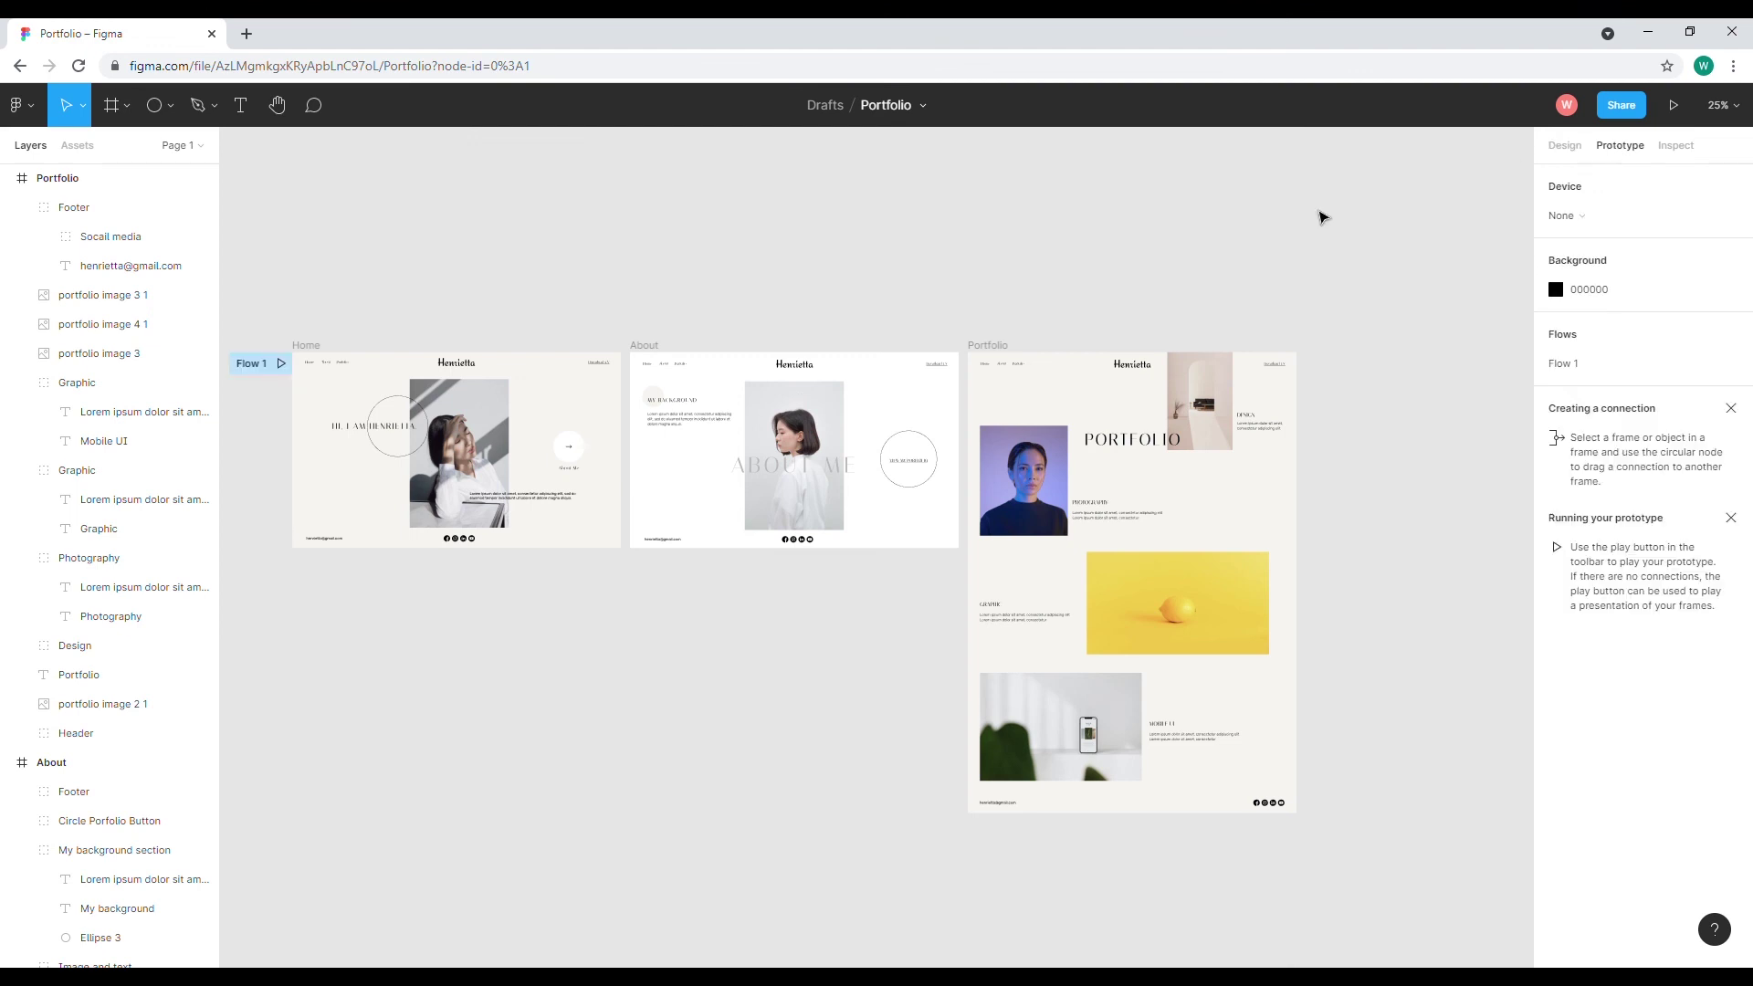
Connect the Home header's About link to the About frame.
{"action": "left_click", "coordinate": [327, 364]}
{"action": "double_click", "coordinate": [330, 363]}
{"action": "left_click_drag", "start_coordinate": [334, 362], "coordinate": [790, 420]}
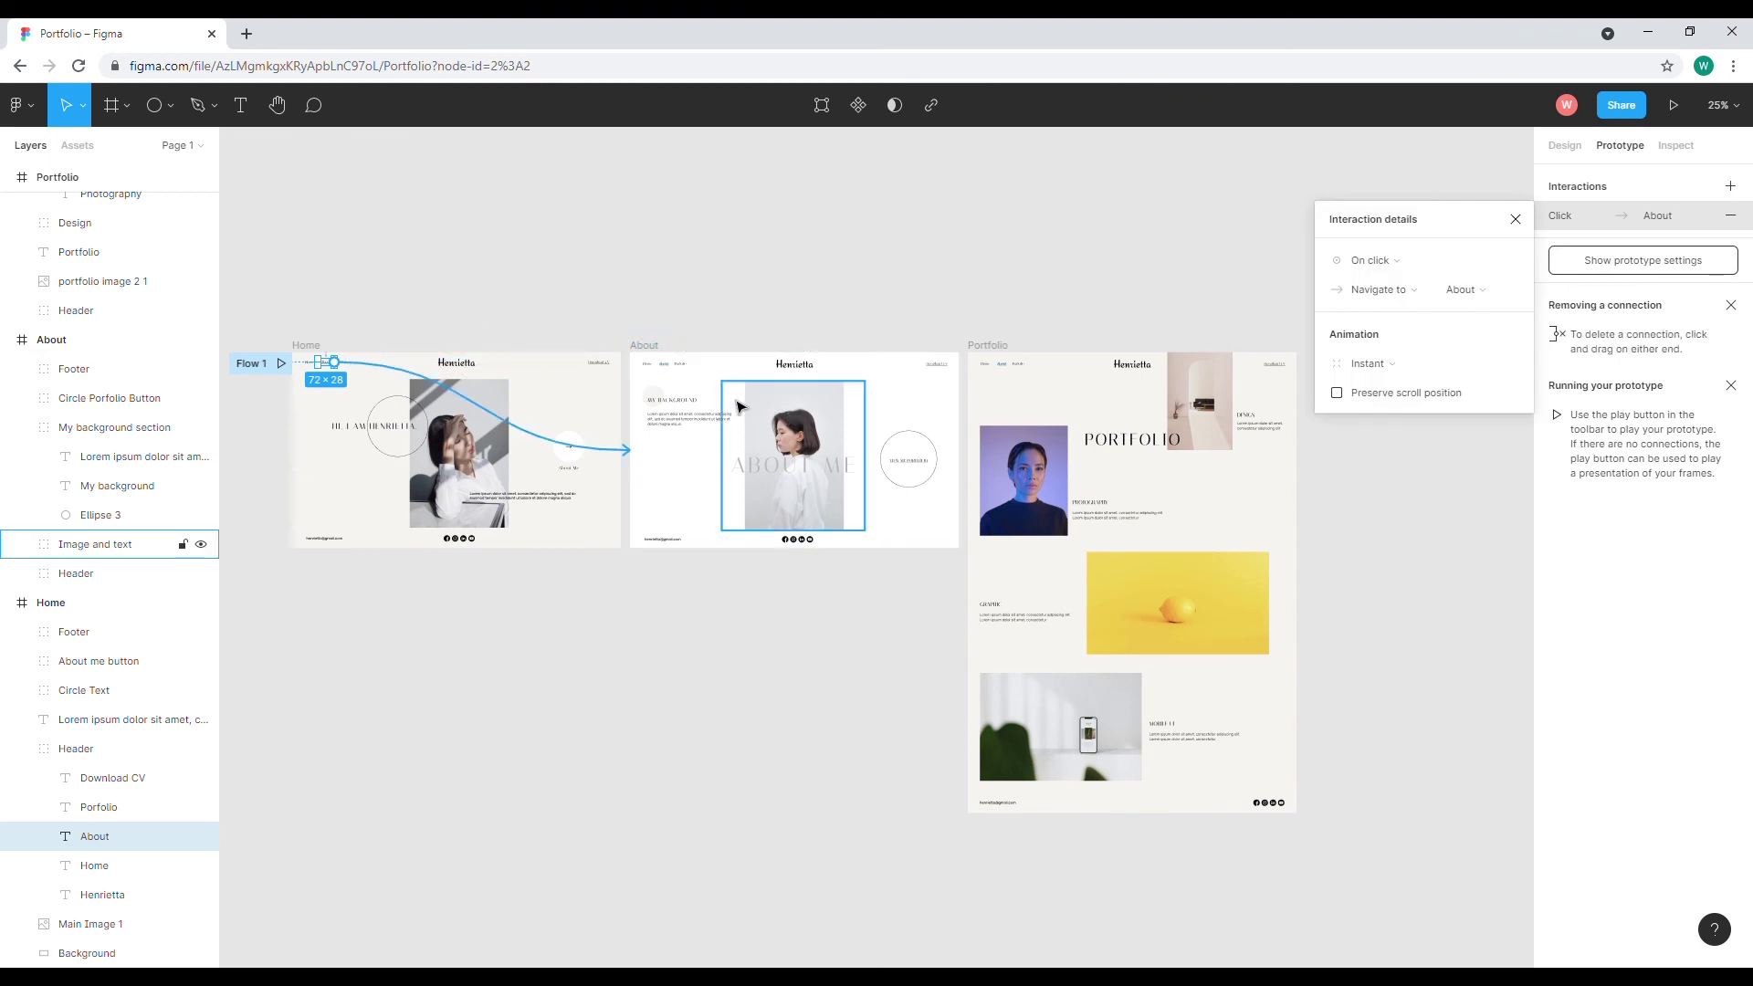
{"action": "left_click", "coordinate": [397, 322]}
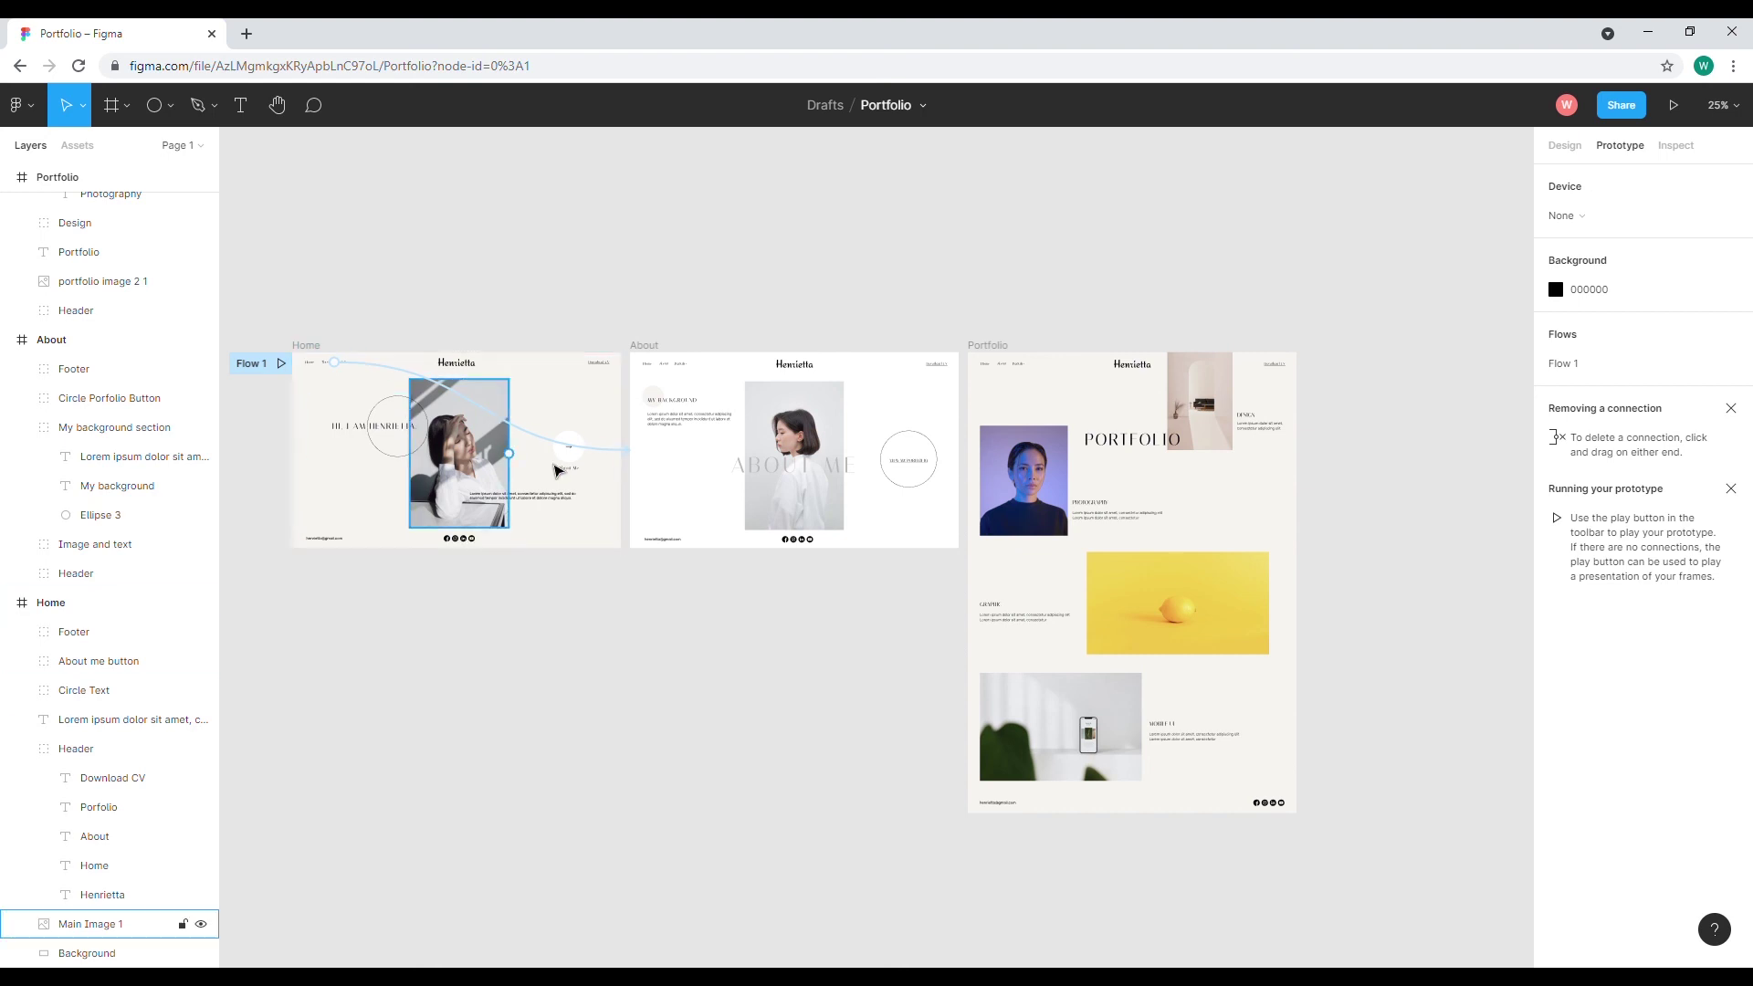
Connect Home's About me button to the About frame, then zoom in to 50%.
{"action": "left_click", "coordinate": [582, 464]}
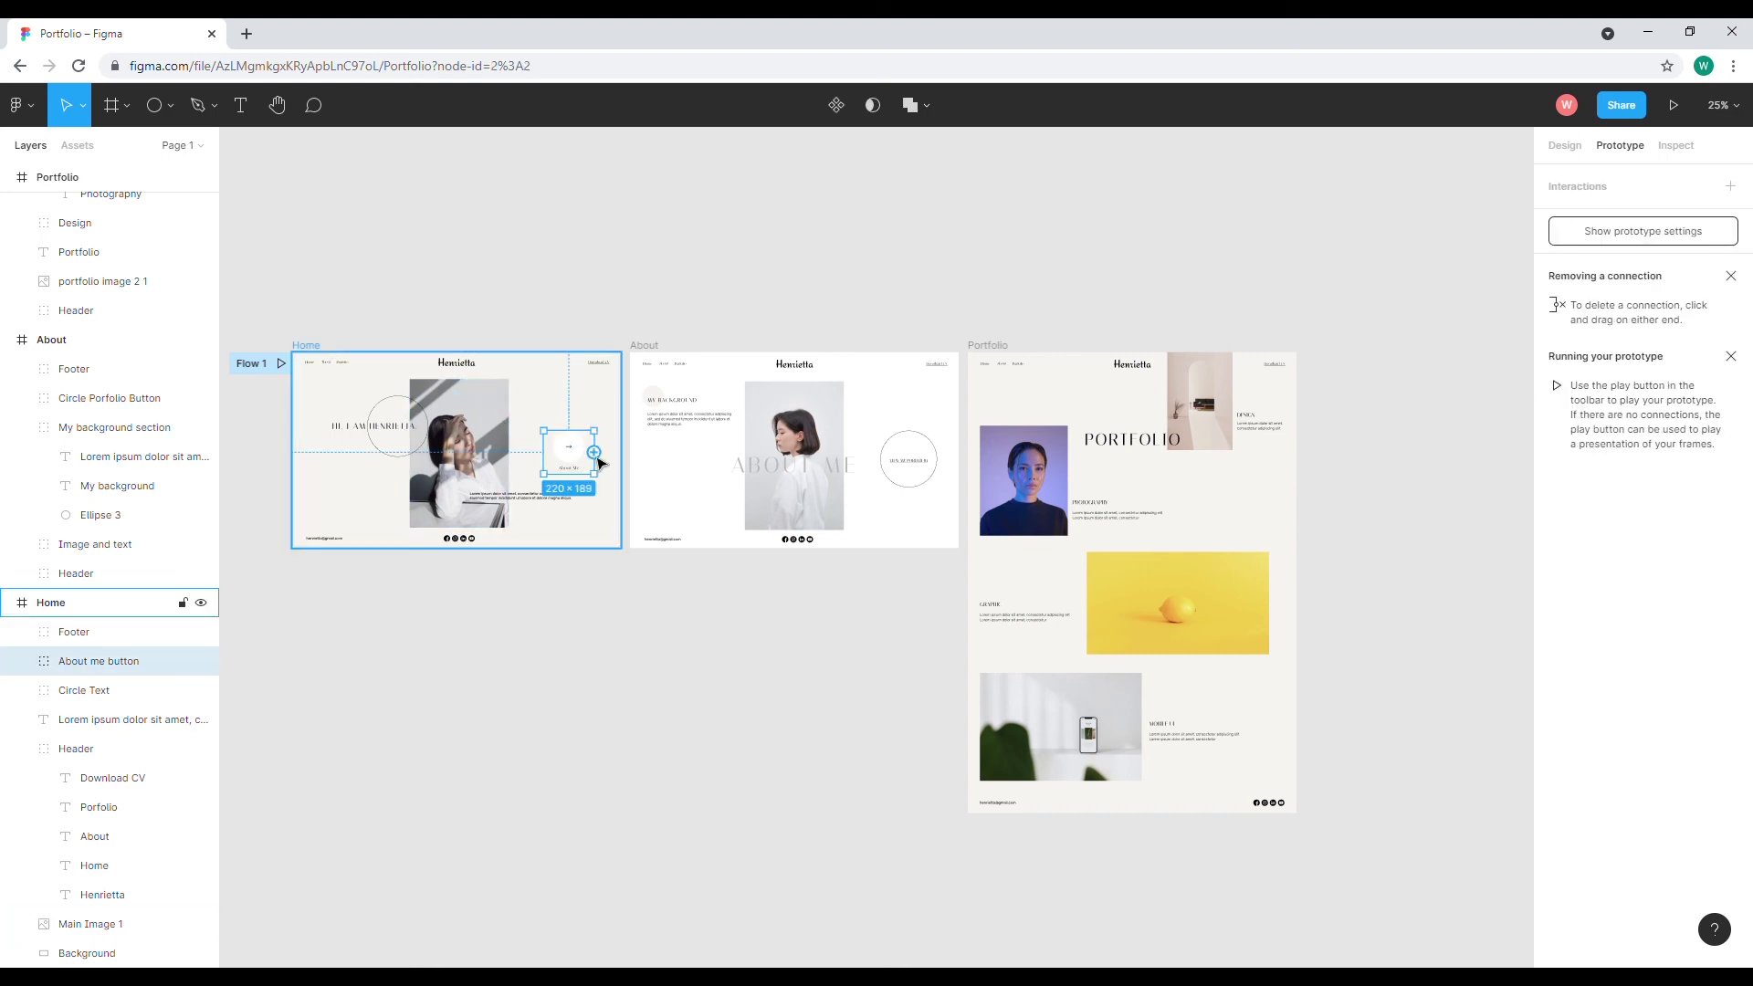
{"action": "left_click_drag", "start_coordinate": [594, 453], "coordinate": [681, 486]}
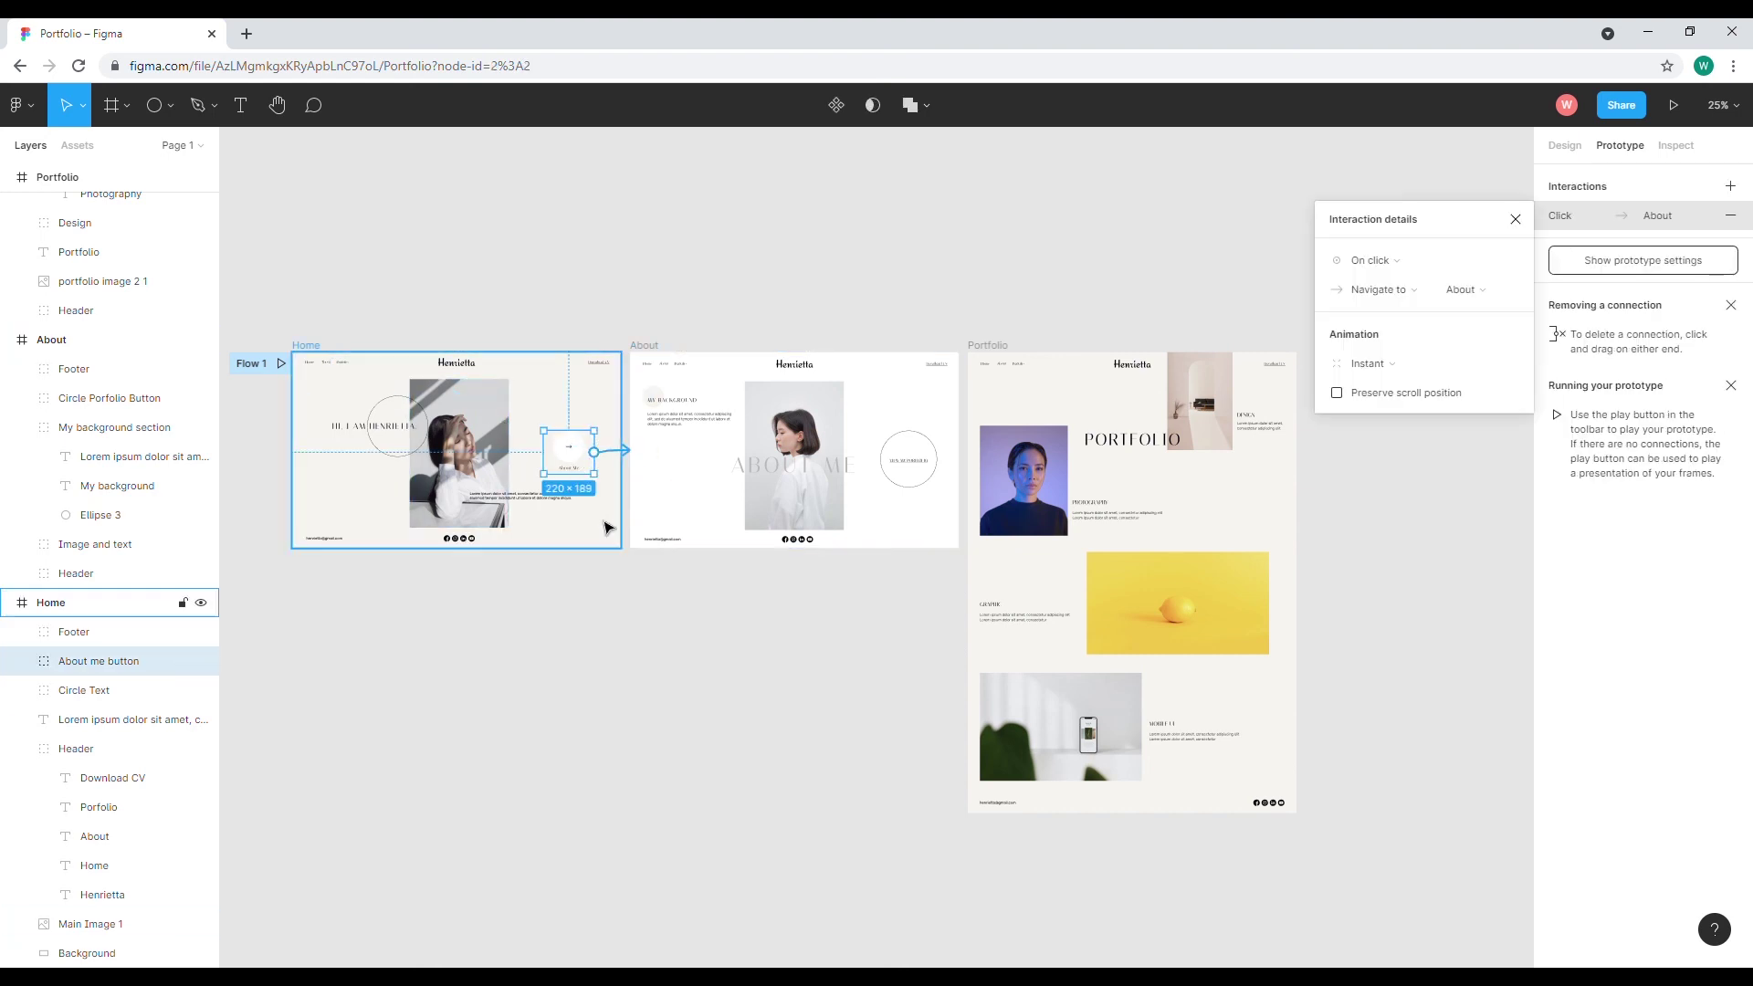
{"action": "left_click", "coordinate": [790, 297]}
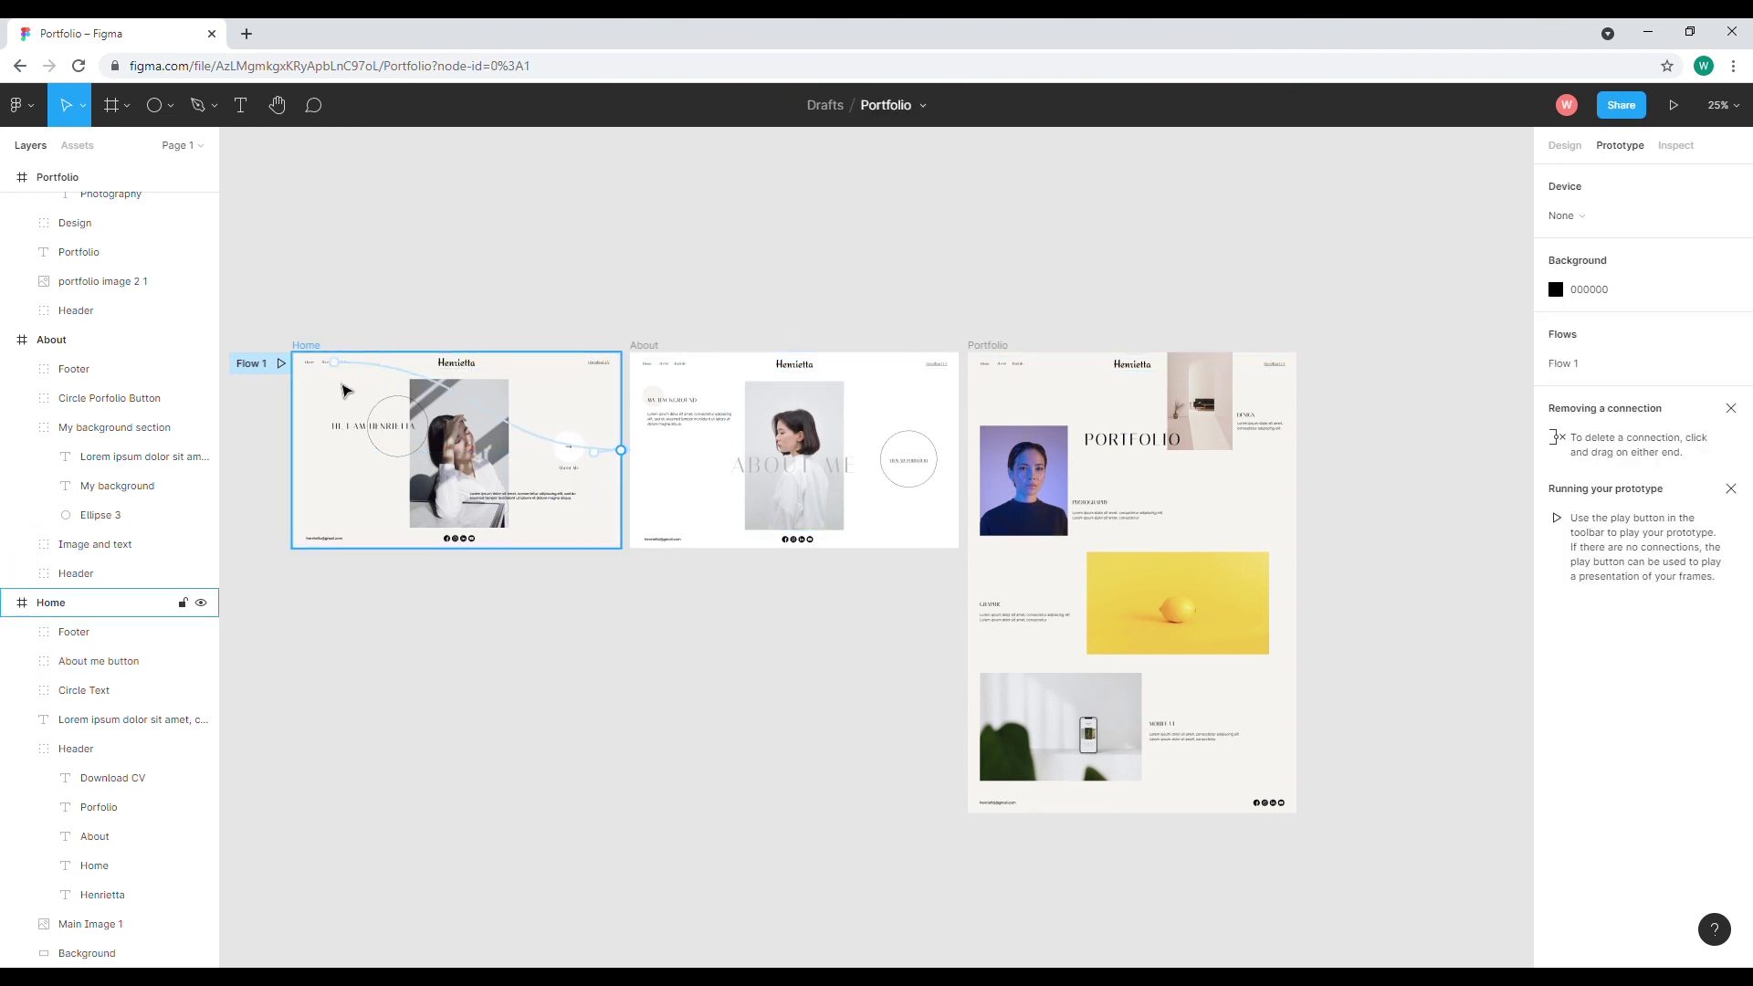
{"action": "key", "text": "shift+equal"}
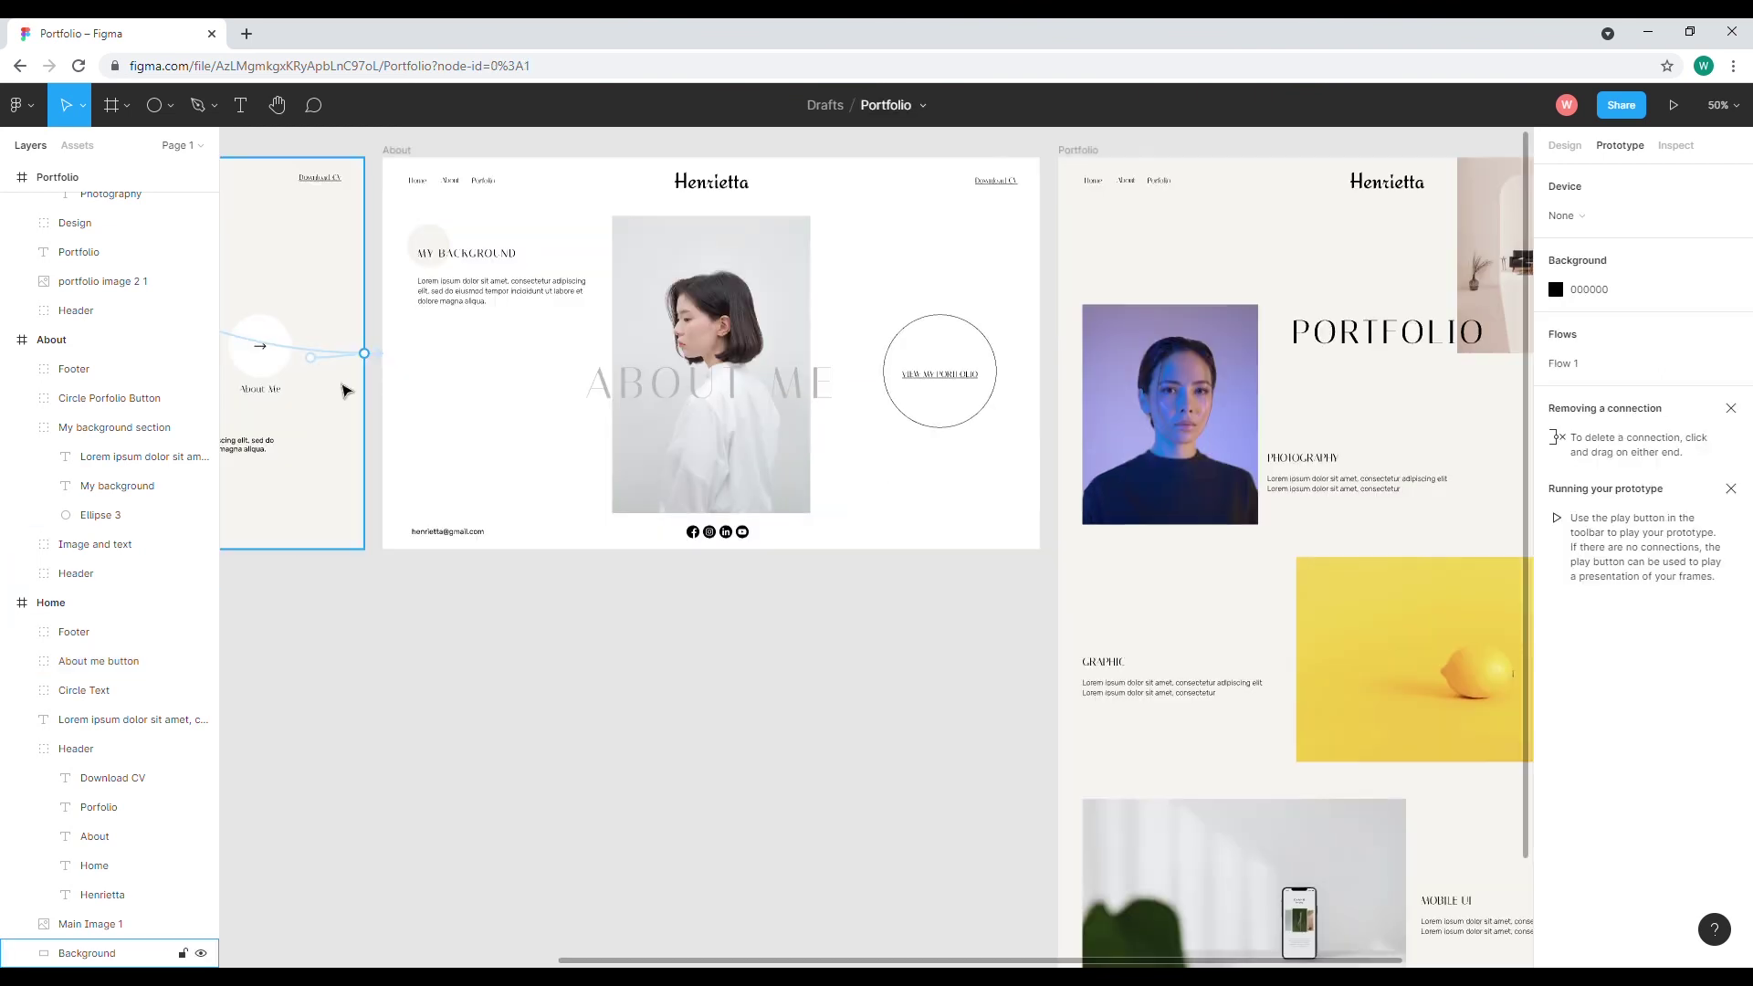
Connect the Home header's Portfolio link to the Portfolio frame.
{"action": "left_click_drag", "start_coordinate": [610, 957], "coordinate": [289, 876]}
{"action": "scroll", "coordinate": [375, 750], "scroll_direction": "up", "scroll_amount": 1}
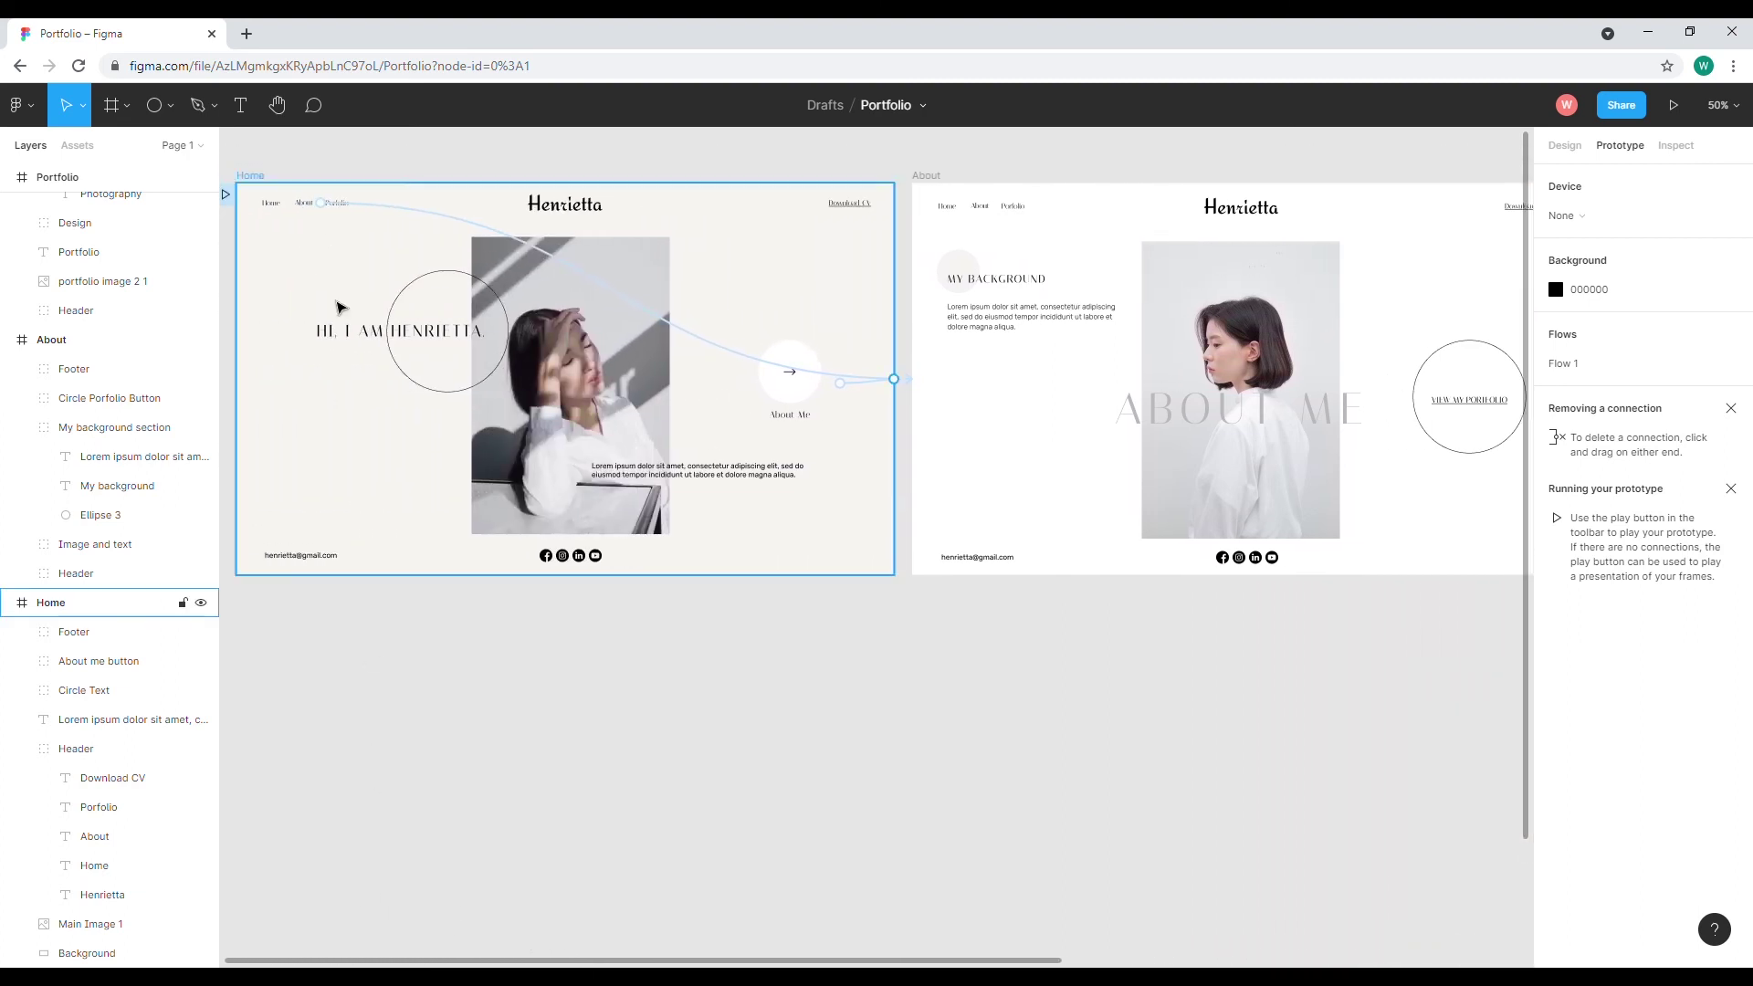
{"action": "left_click", "coordinate": [348, 212]}
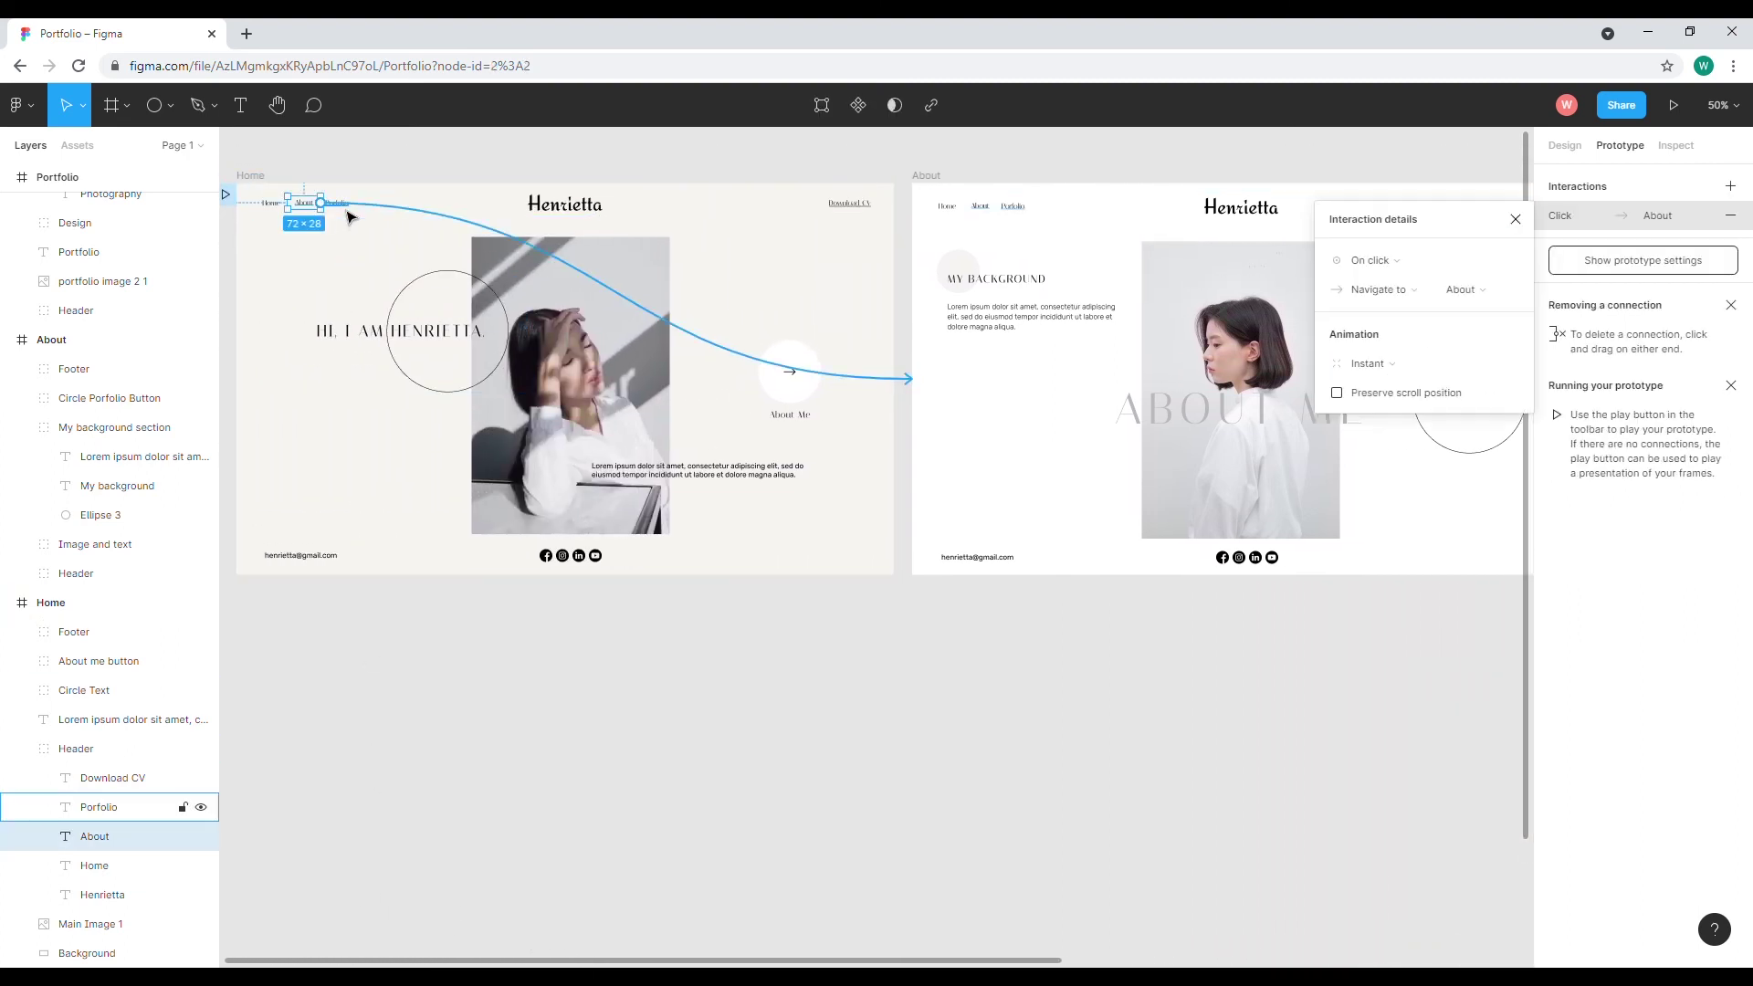
{"action": "left_click", "coordinate": [343, 208]}
{"action": "left_click_drag", "start_coordinate": [353, 203], "coordinate": [1480, 444]}
{"action": "left_click_drag", "start_coordinate": [1379, 563], "coordinate": [1378, 564]}
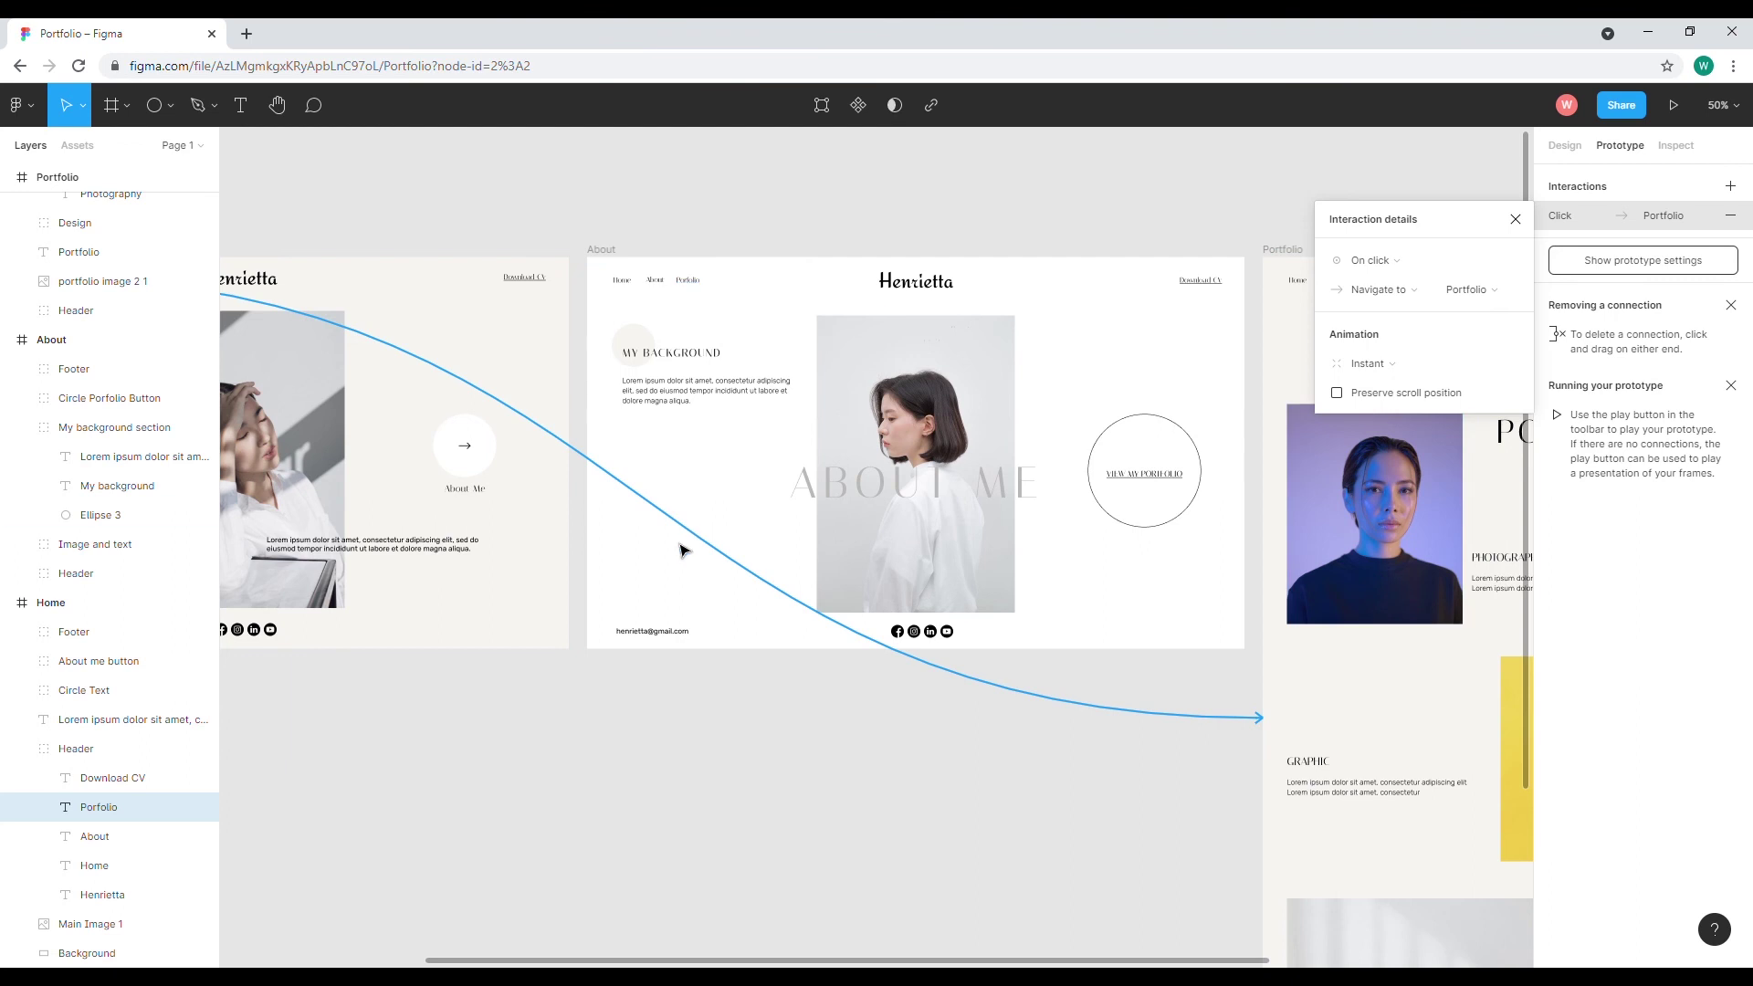
Connect the About frame's VIEW MY PORTFOLIO circle to the Portfolio frame.
{"action": "left_click_drag", "start_coordinate": [823, 961], "coordinate": [972, 955]}
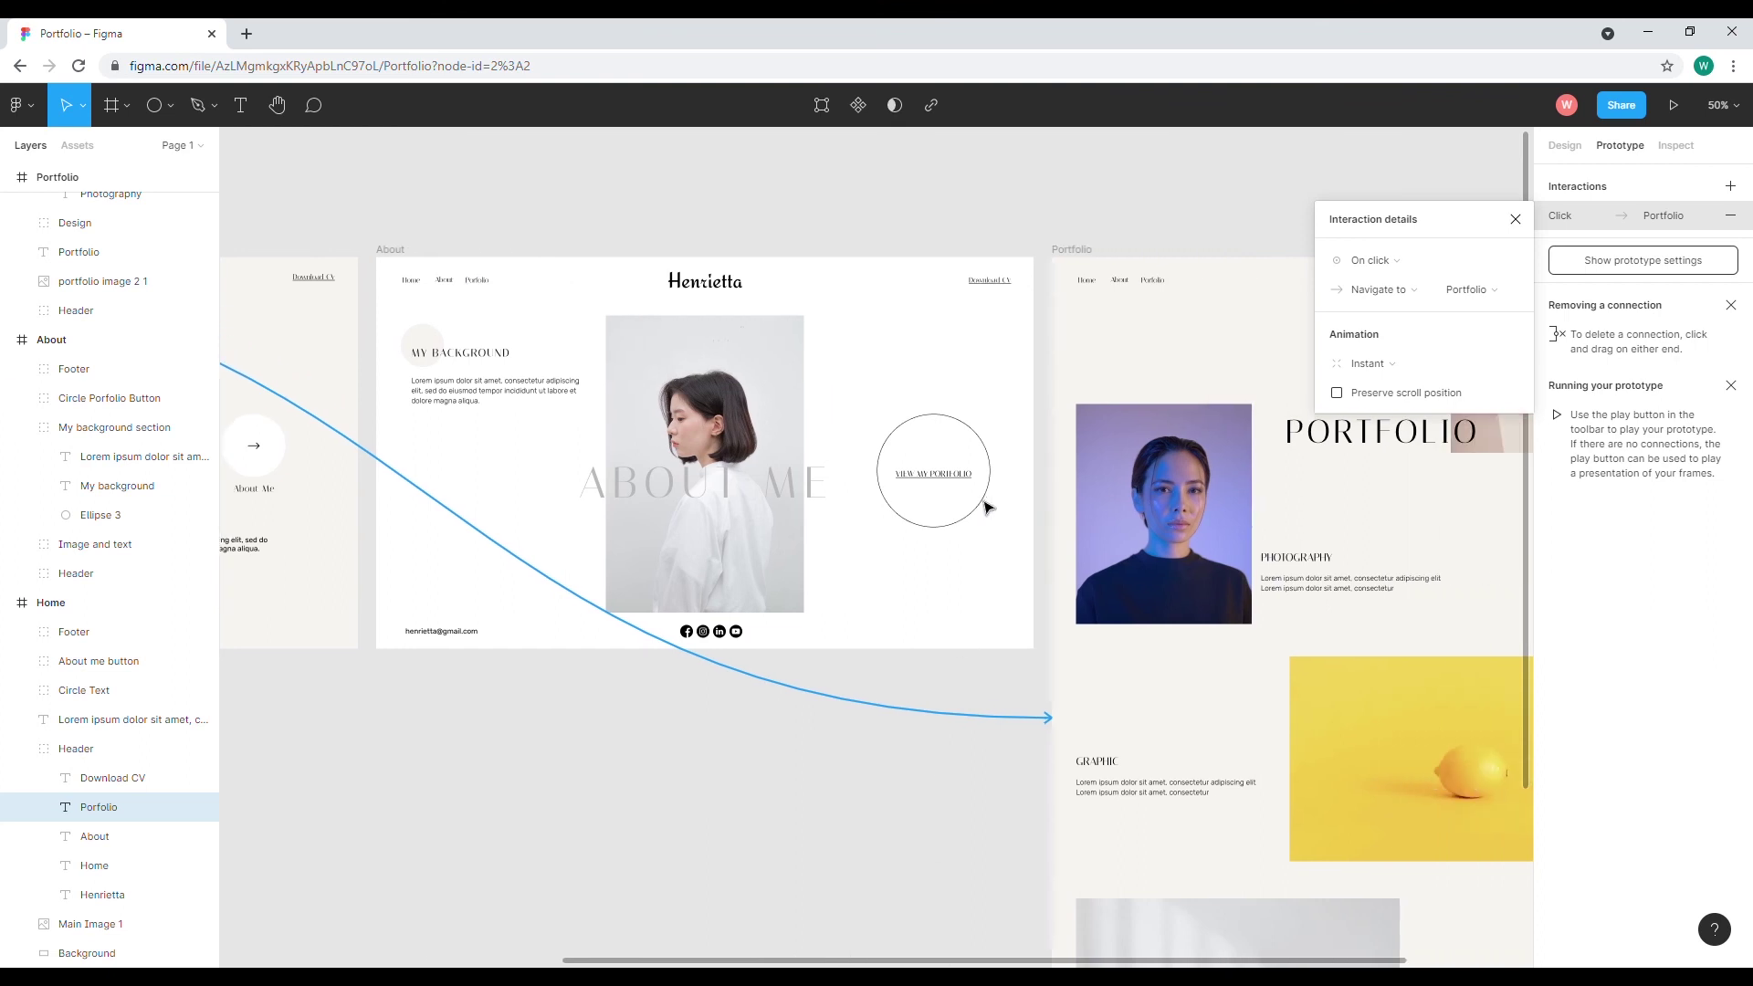
{"action": "left_click", "coordinate": [933, 504]}
{"action": "left_click_drag", "start_coordinate": [993, 471], "coordinate": [1100, 610]}
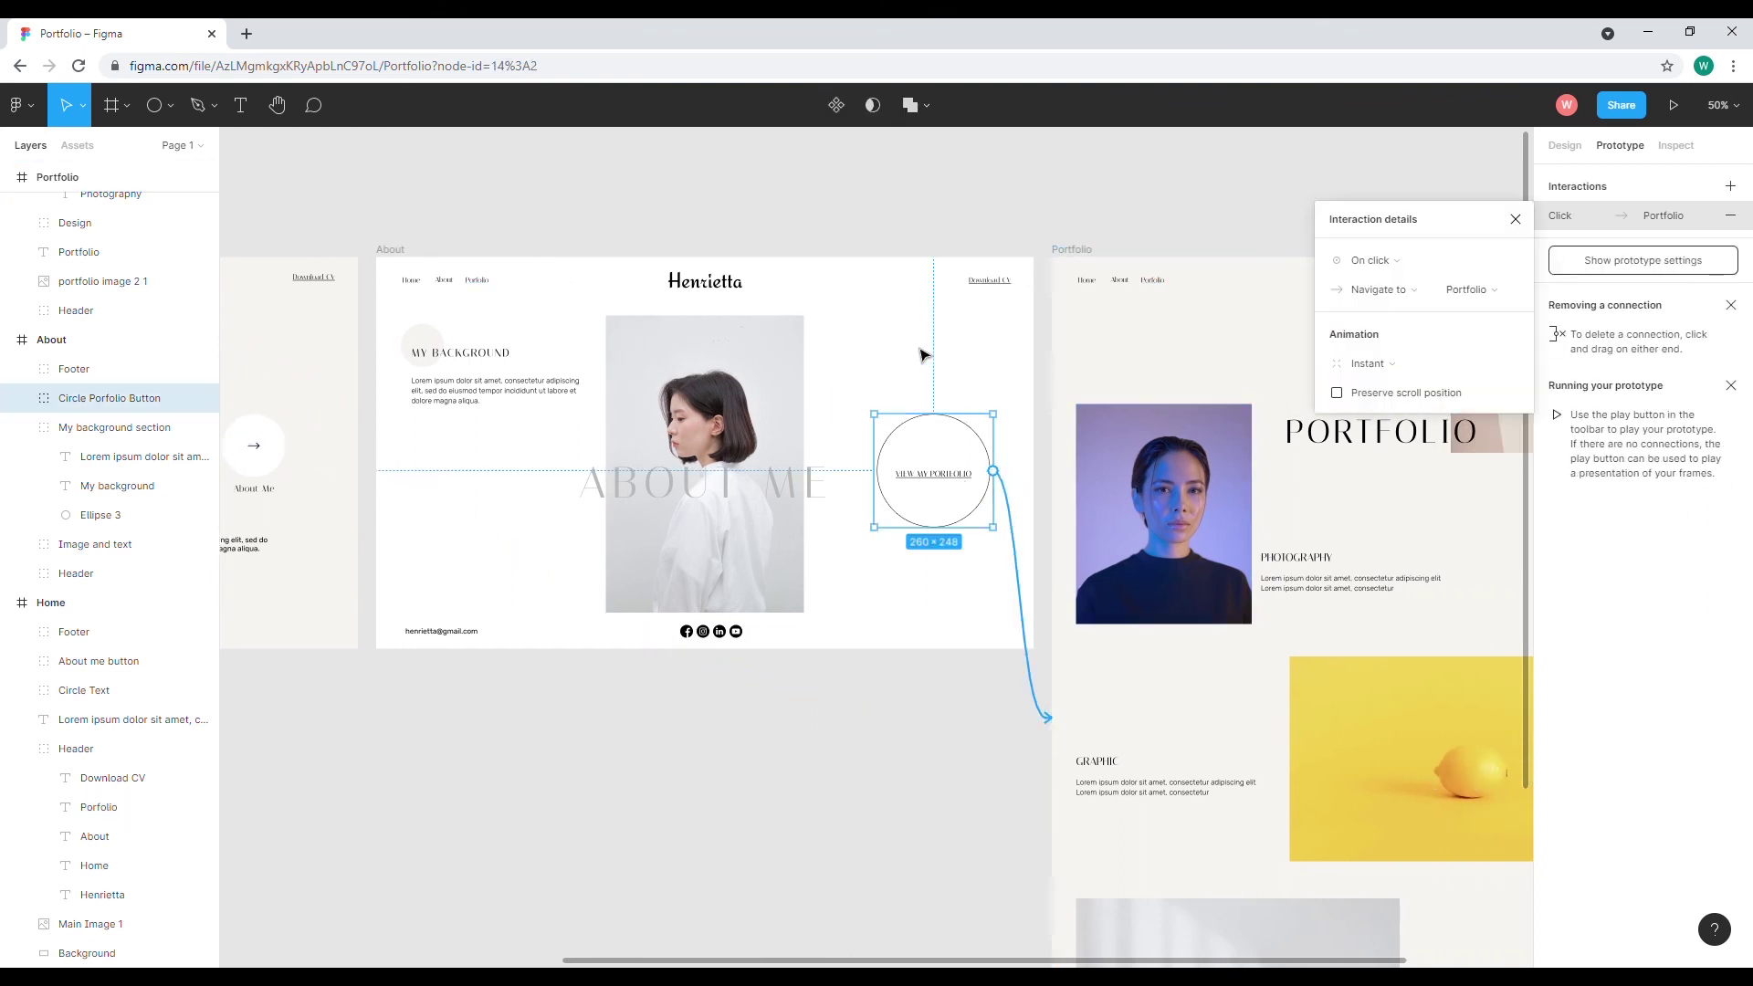
Link the About header's Home link to the Home frame and its Portfolio link to Portfolio.
{"action": "double_click", "coordinate": [444, 280]}
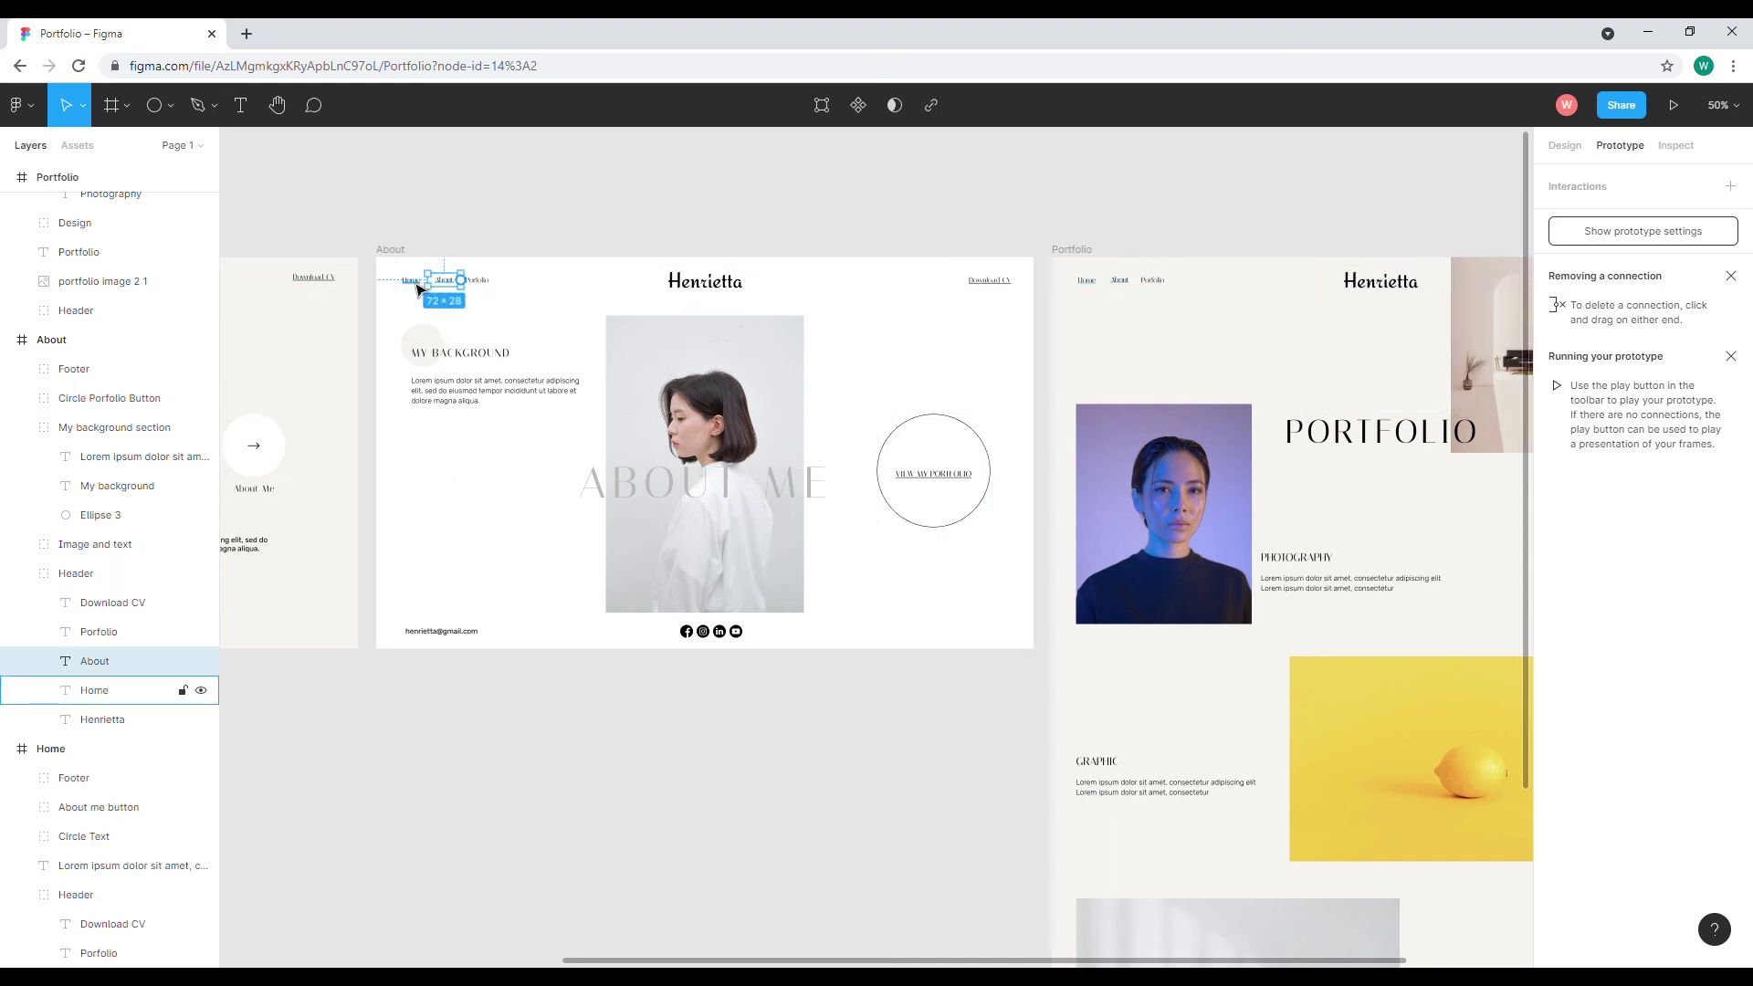
{"action": "left_click", "coordinate": [415, 283]}
{"action": "left_click_drag", "start_coordinate": [428, 281], "coordinate": [331, 415]}
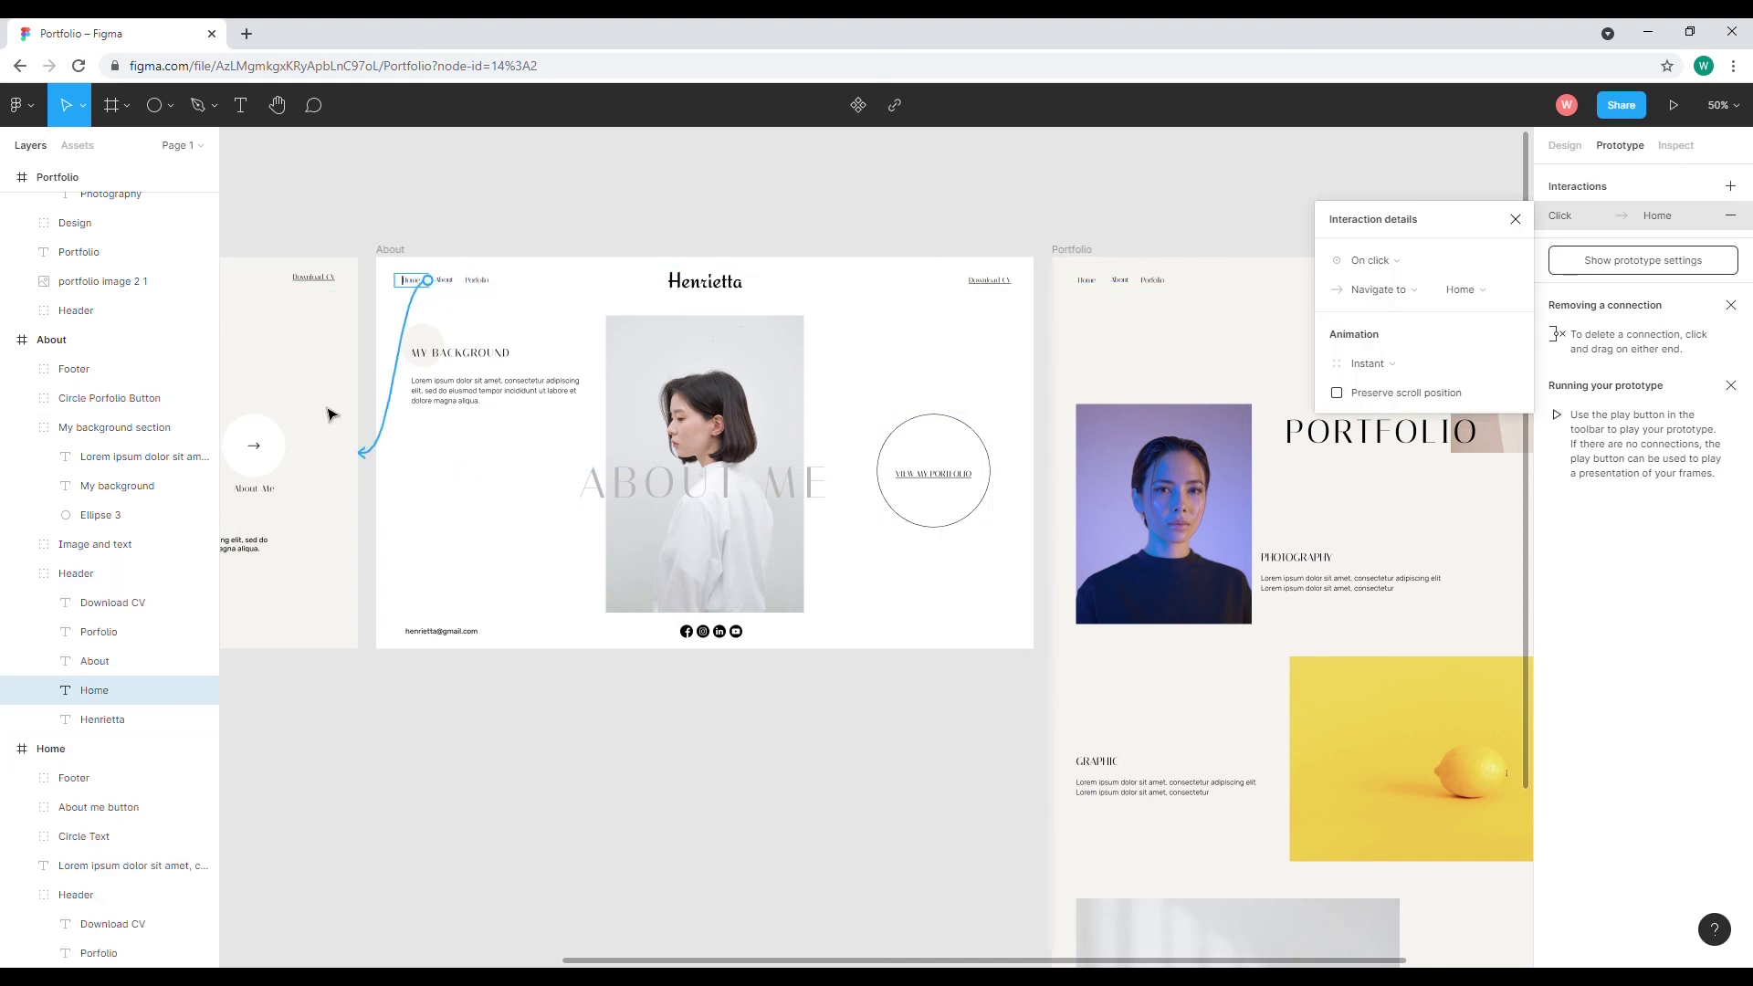
{"action": "key", "text": "Escape"}
{"action": "left_click", "coordinate": [476, 280]}
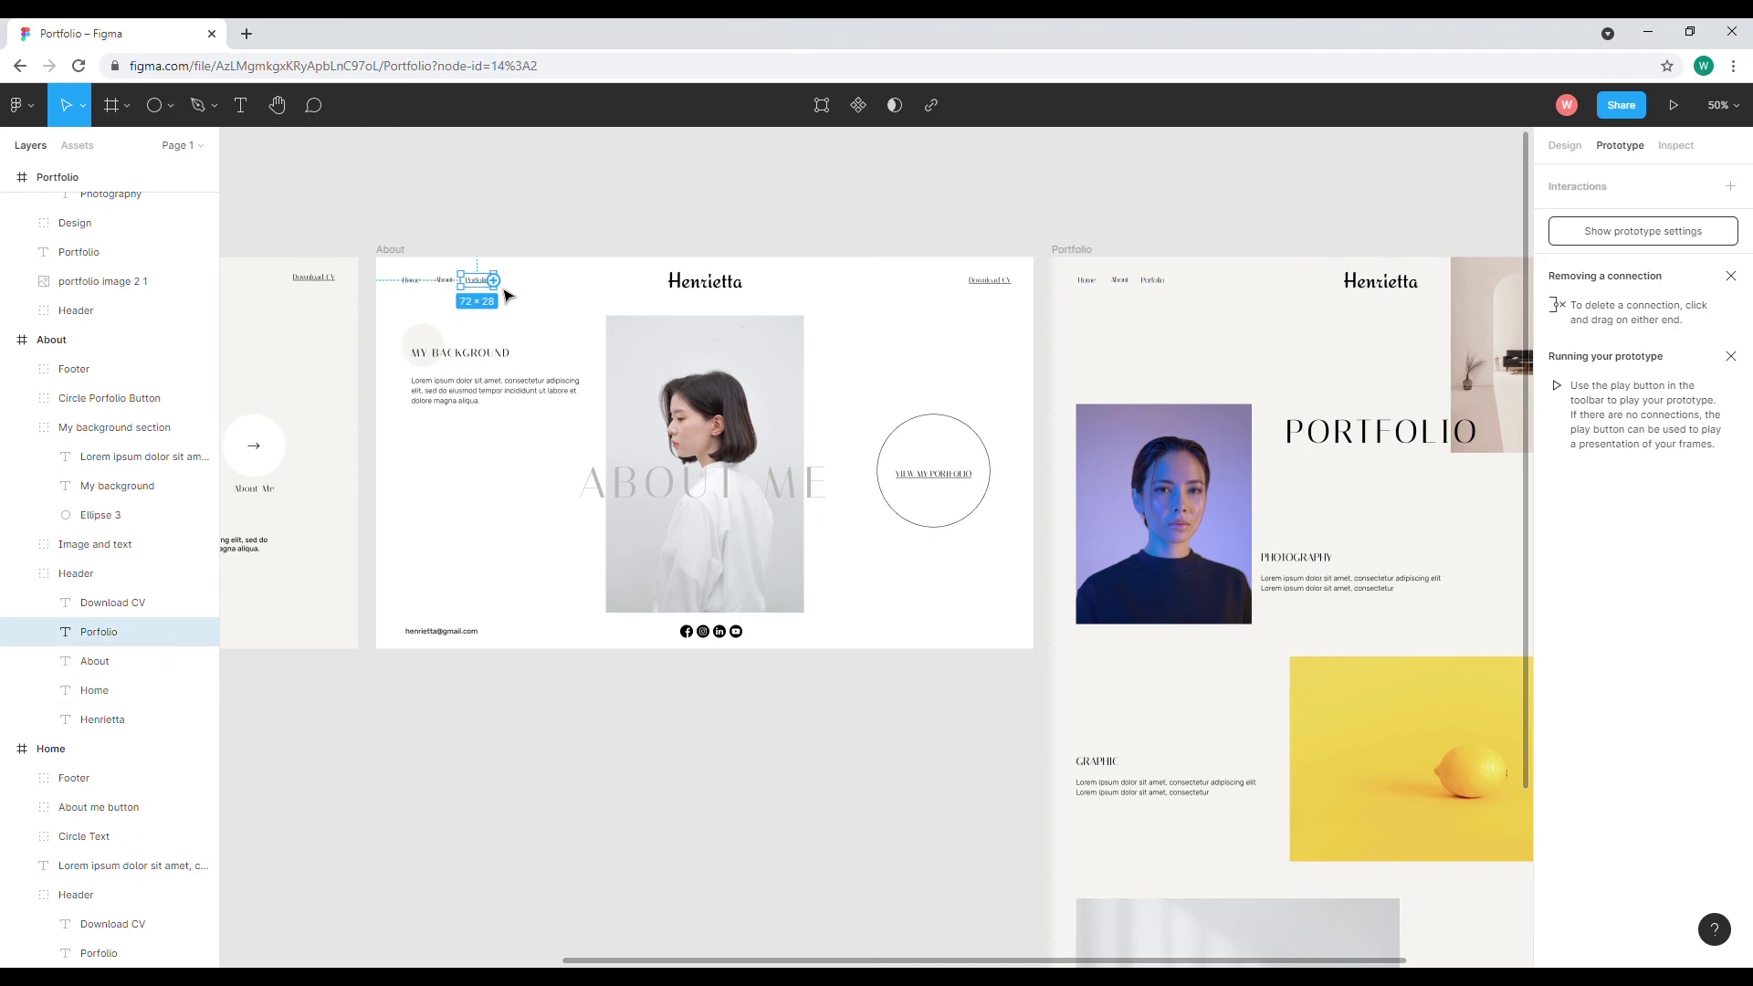
{"action": "left_click_drag", "start_coordinate": [493, 280], "coordinate": [1098, 391]}
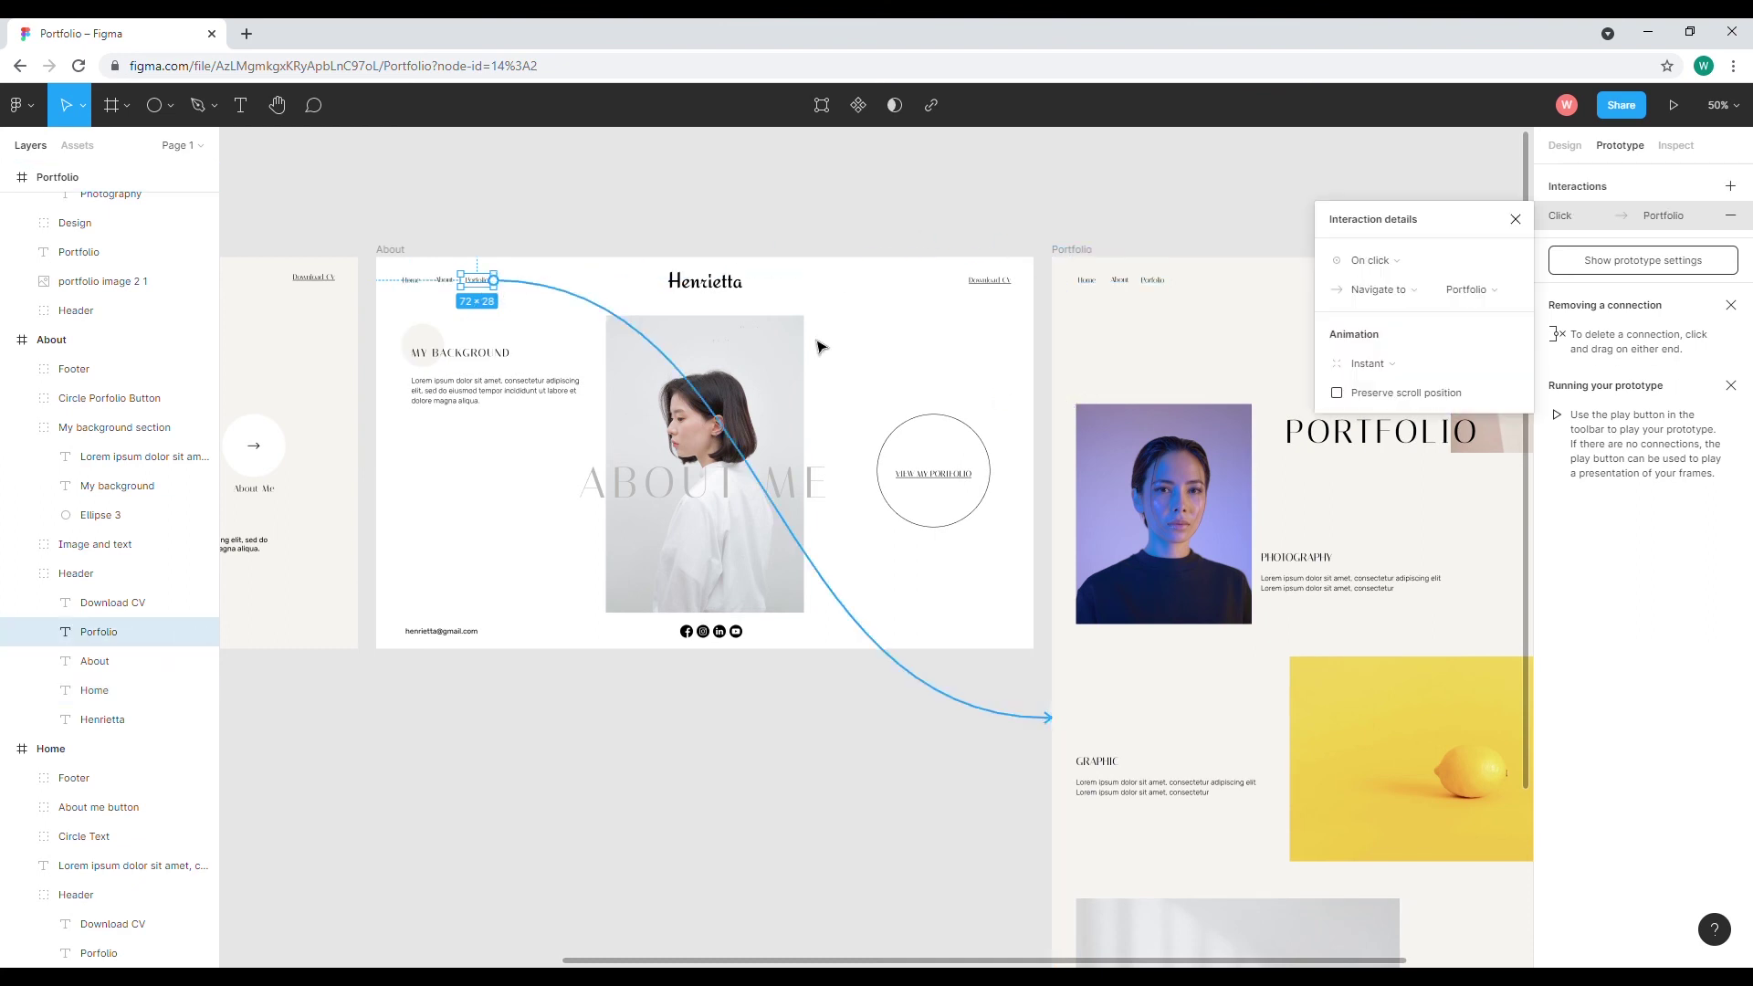
Link the About frame's Henrietta logo to the Home frame.
{"action": "left_click", "coordinate": [713, 292]}
{"action": "left_click_drag", "start_coordinate": [757, 280], "coordinate": [257, 309]}
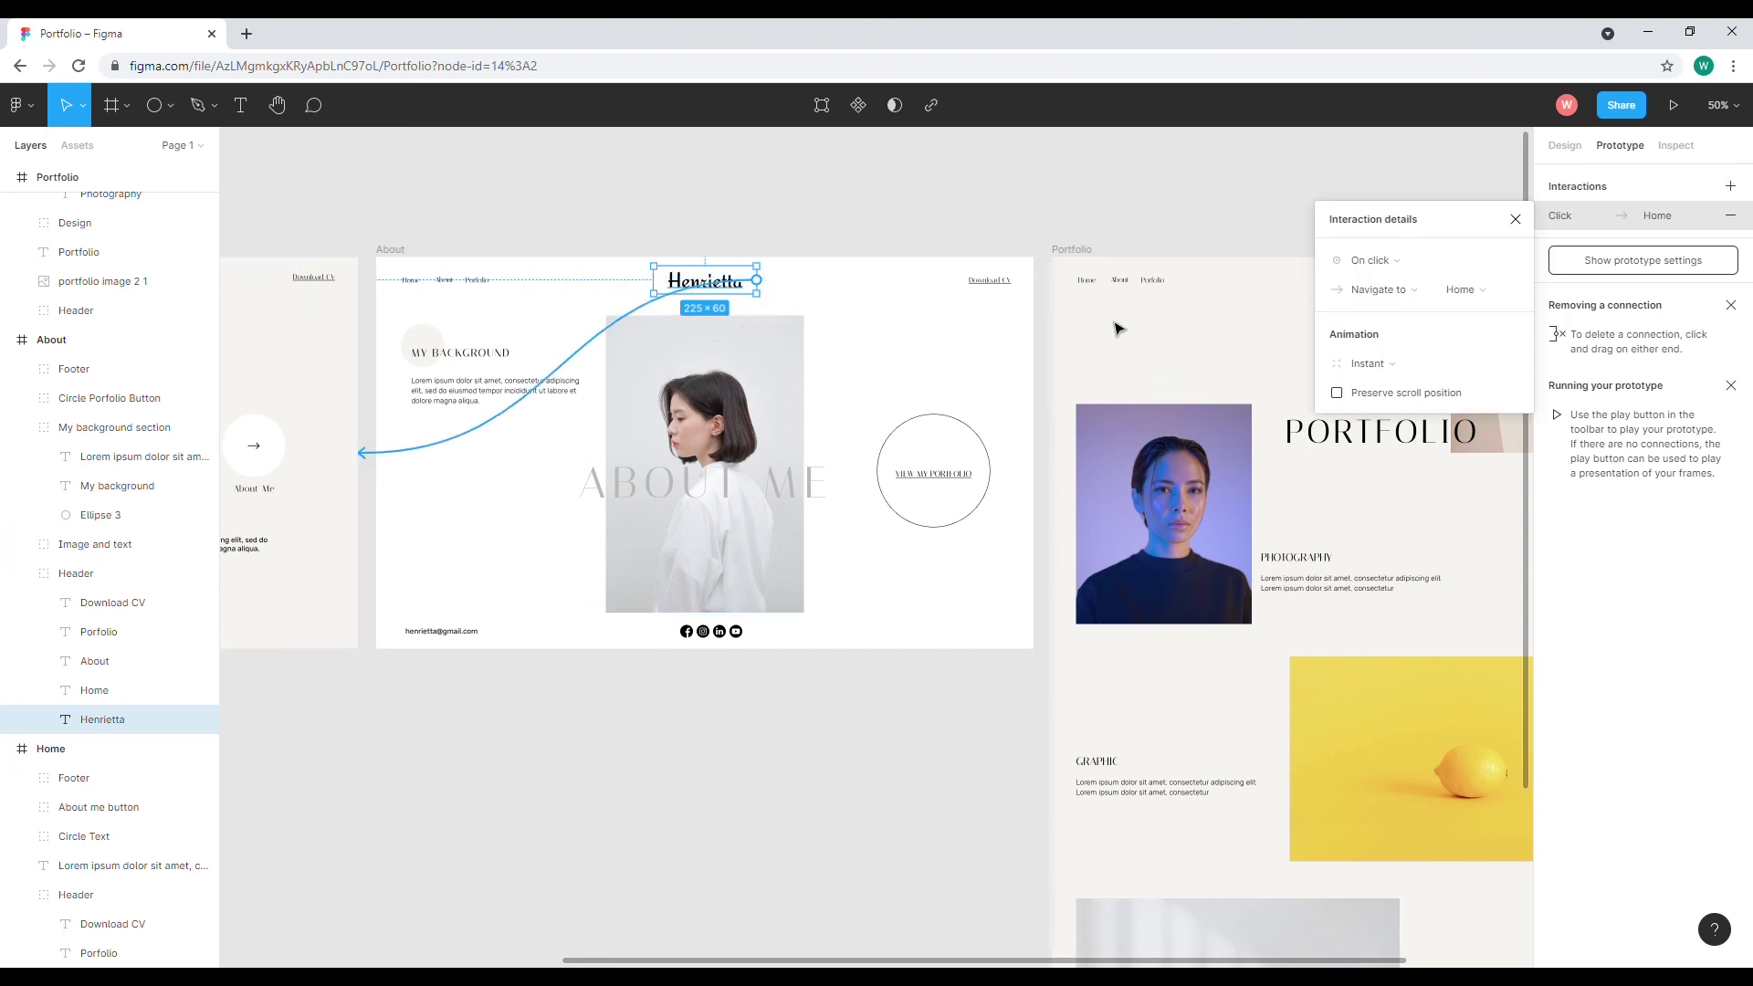
{"action": "left_click", "coordinate": [847, 838]}
{"action": "left_click_drag", "start_coordinate": [882, 960], "coordinate": [1123, 954]}
Link the Portfolio frame's Henrietta logo to the Home frame.
{"action": "left_click", "coordinate": [1046, 290]}
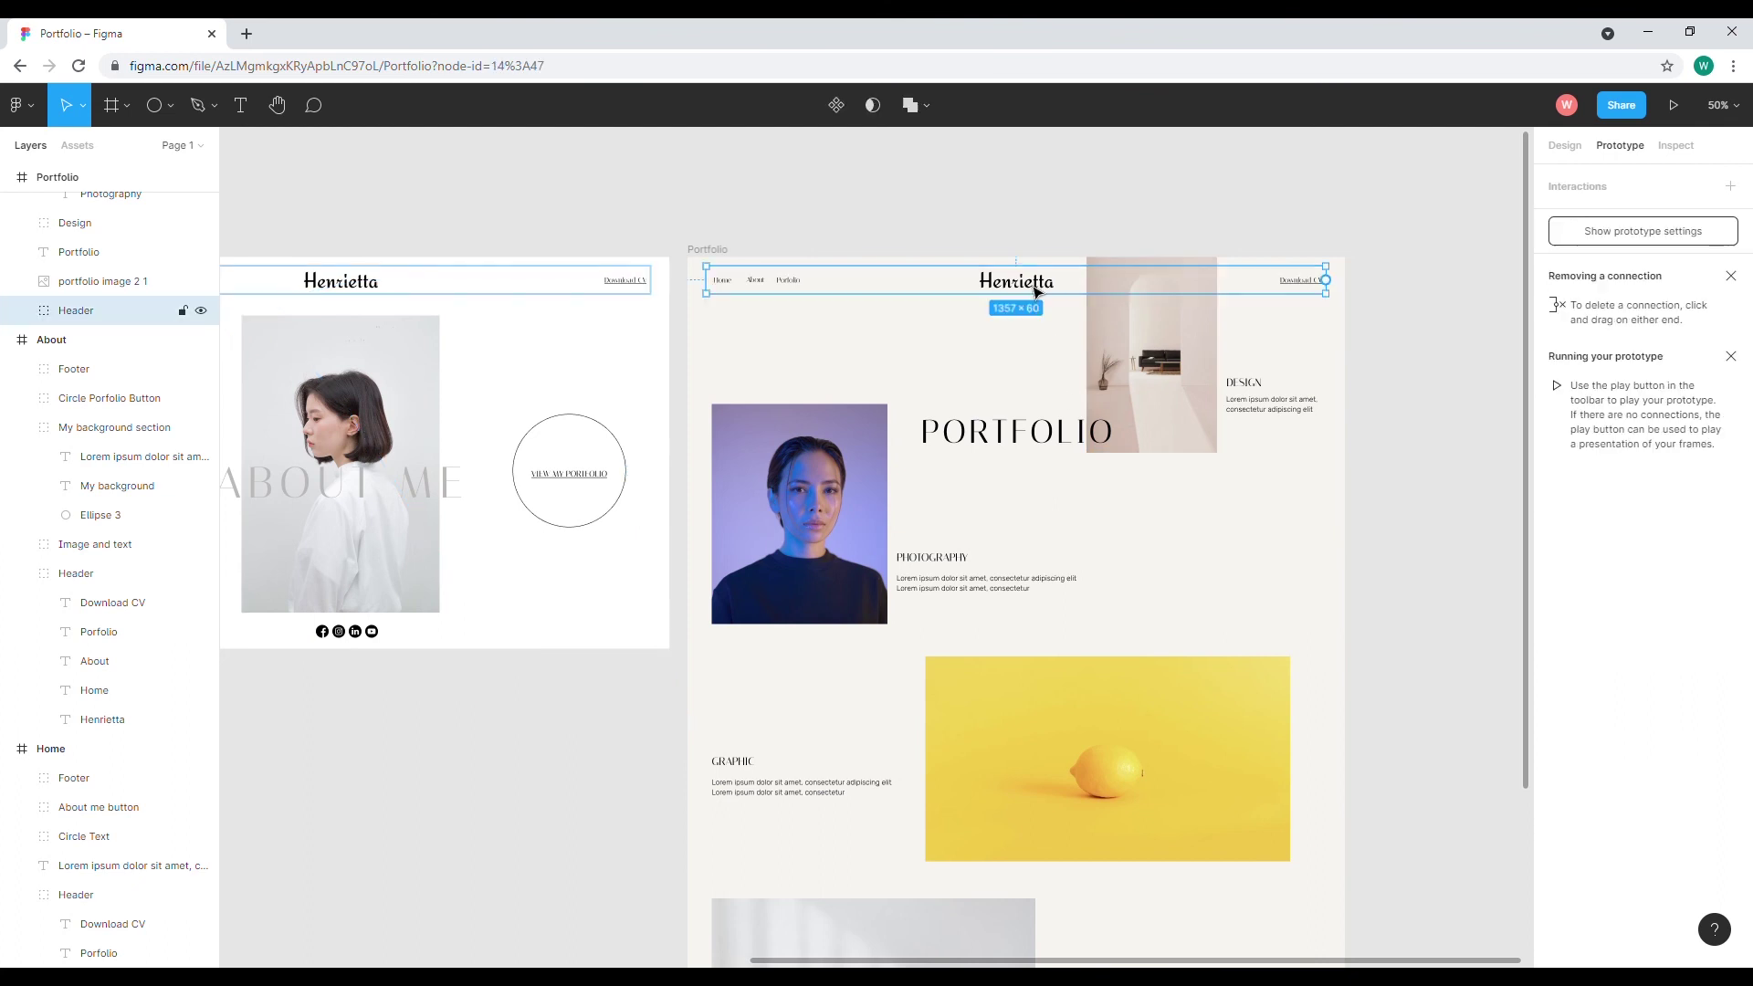
{"action": "left_click_drag", "start_coordinate": [1067, 281], "coordinate": [286, 450]}
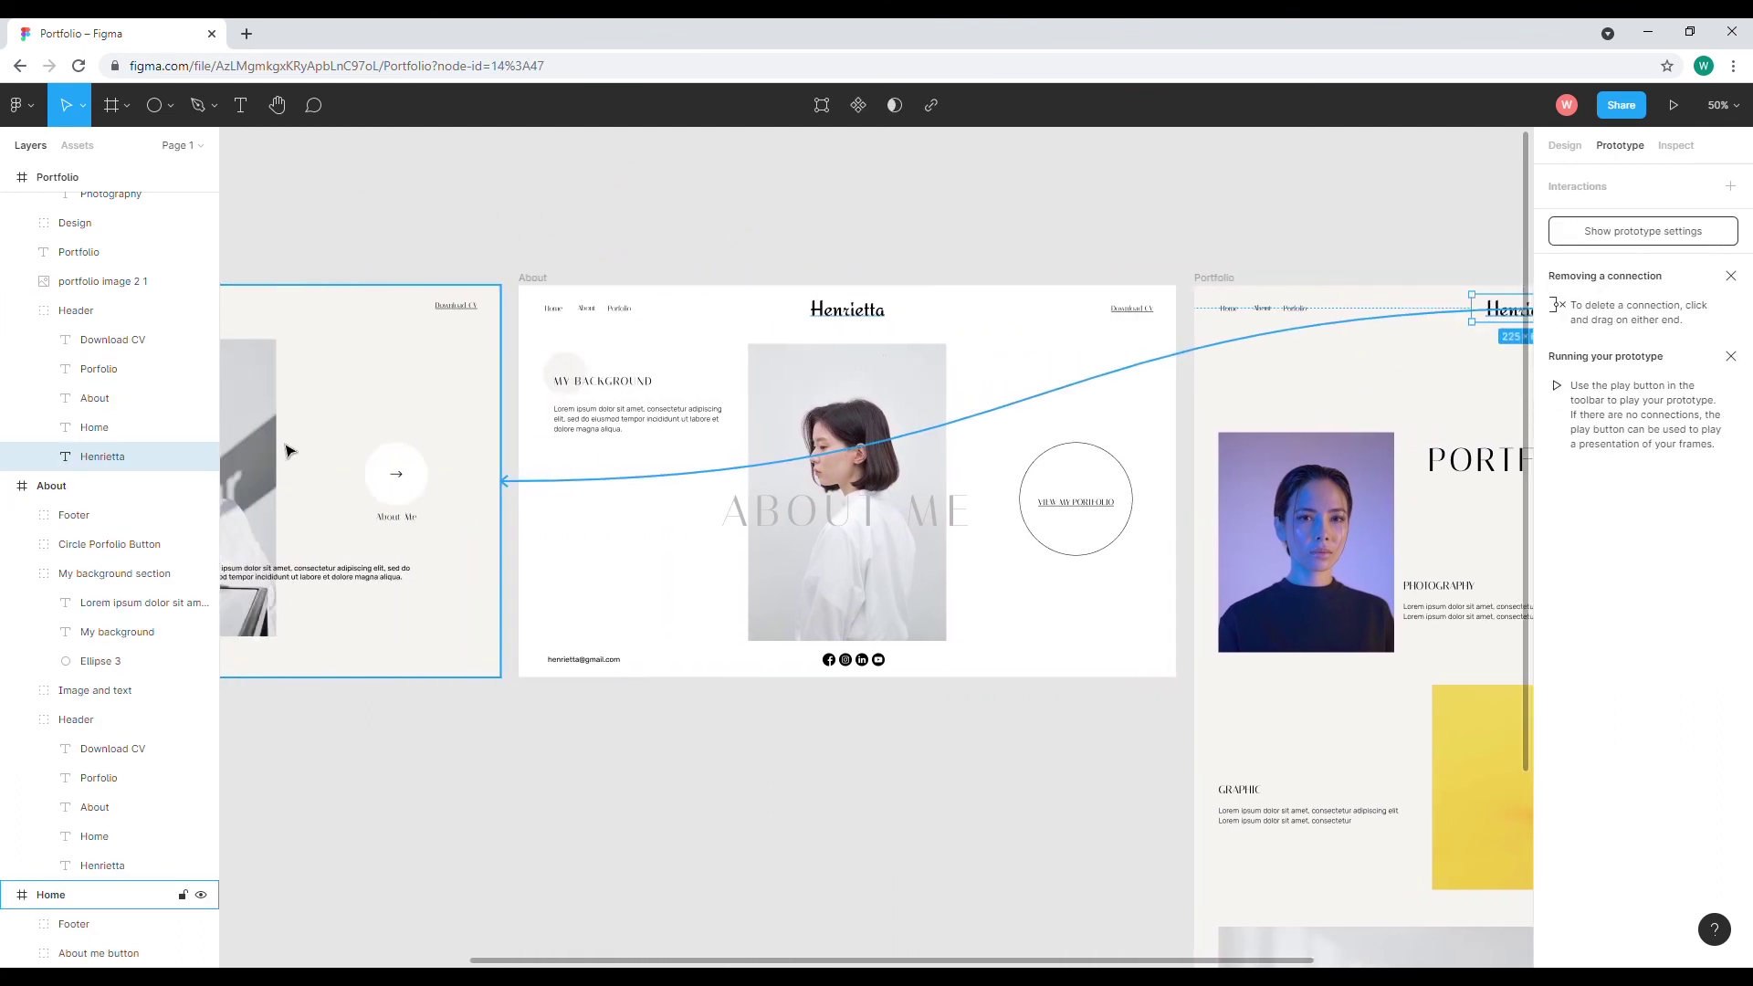
{"action": "left_click_drag", "start_coordinate": [1022, 957], "coordinate": [1198, 957]}
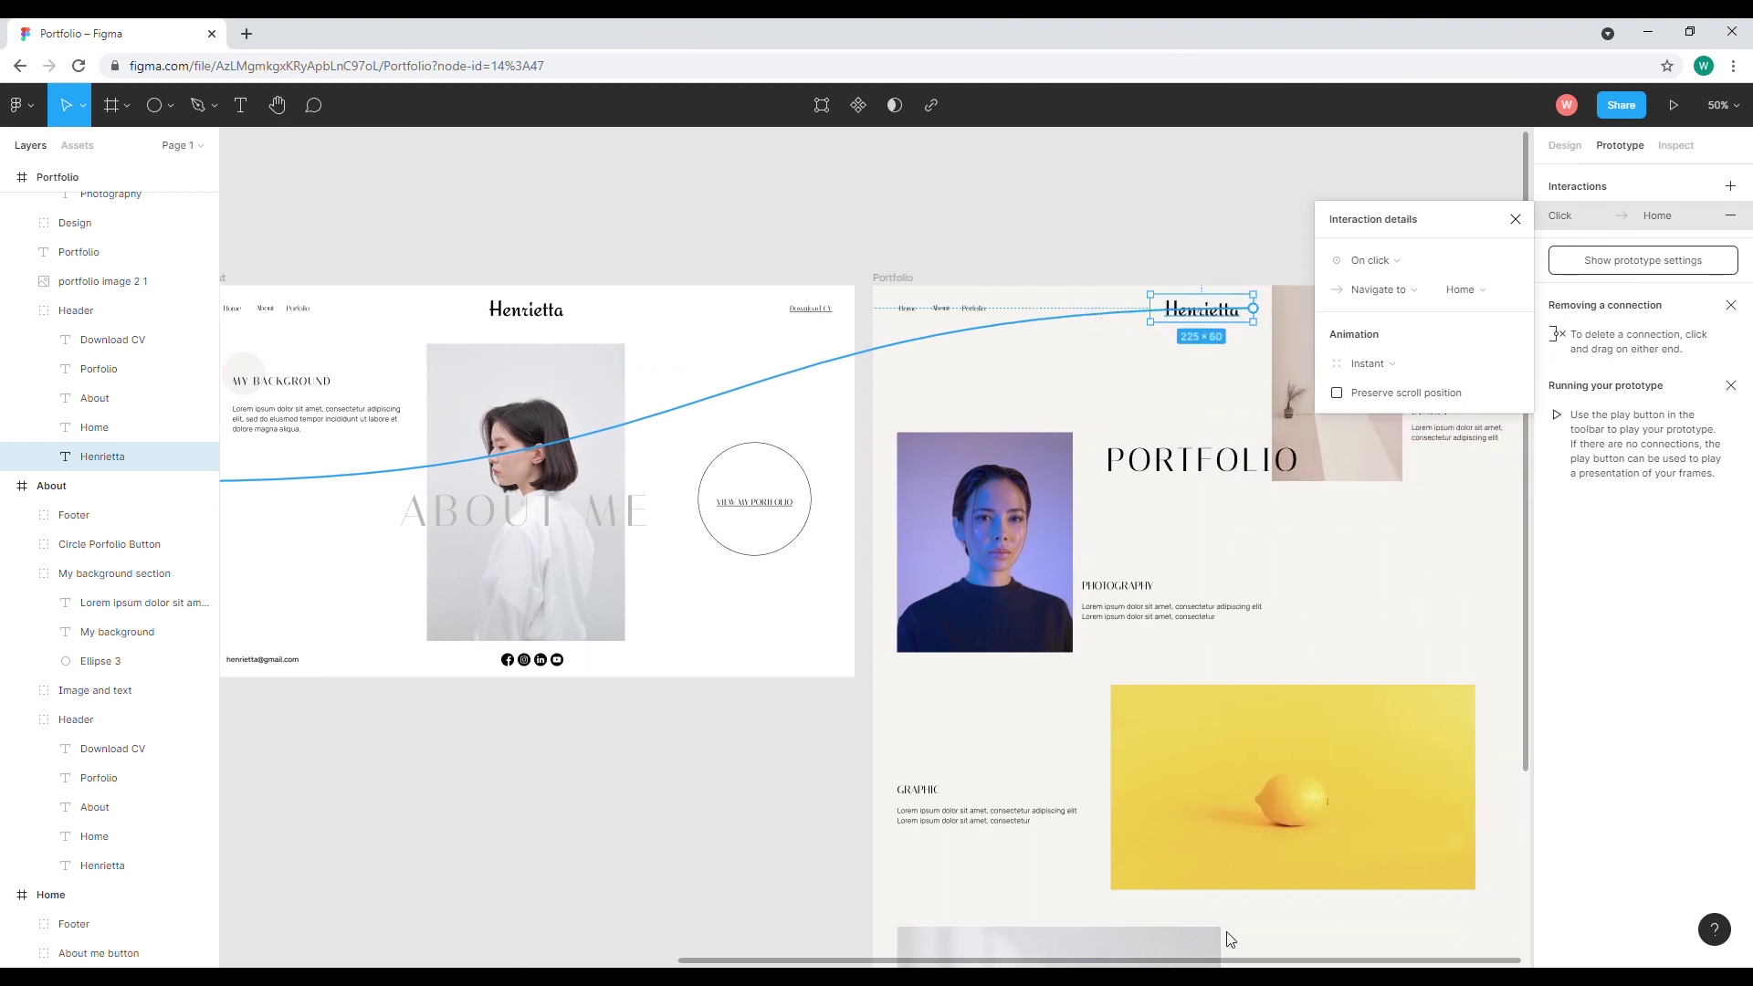
{"action": "left_click", "coordinate": [1112, 230]}
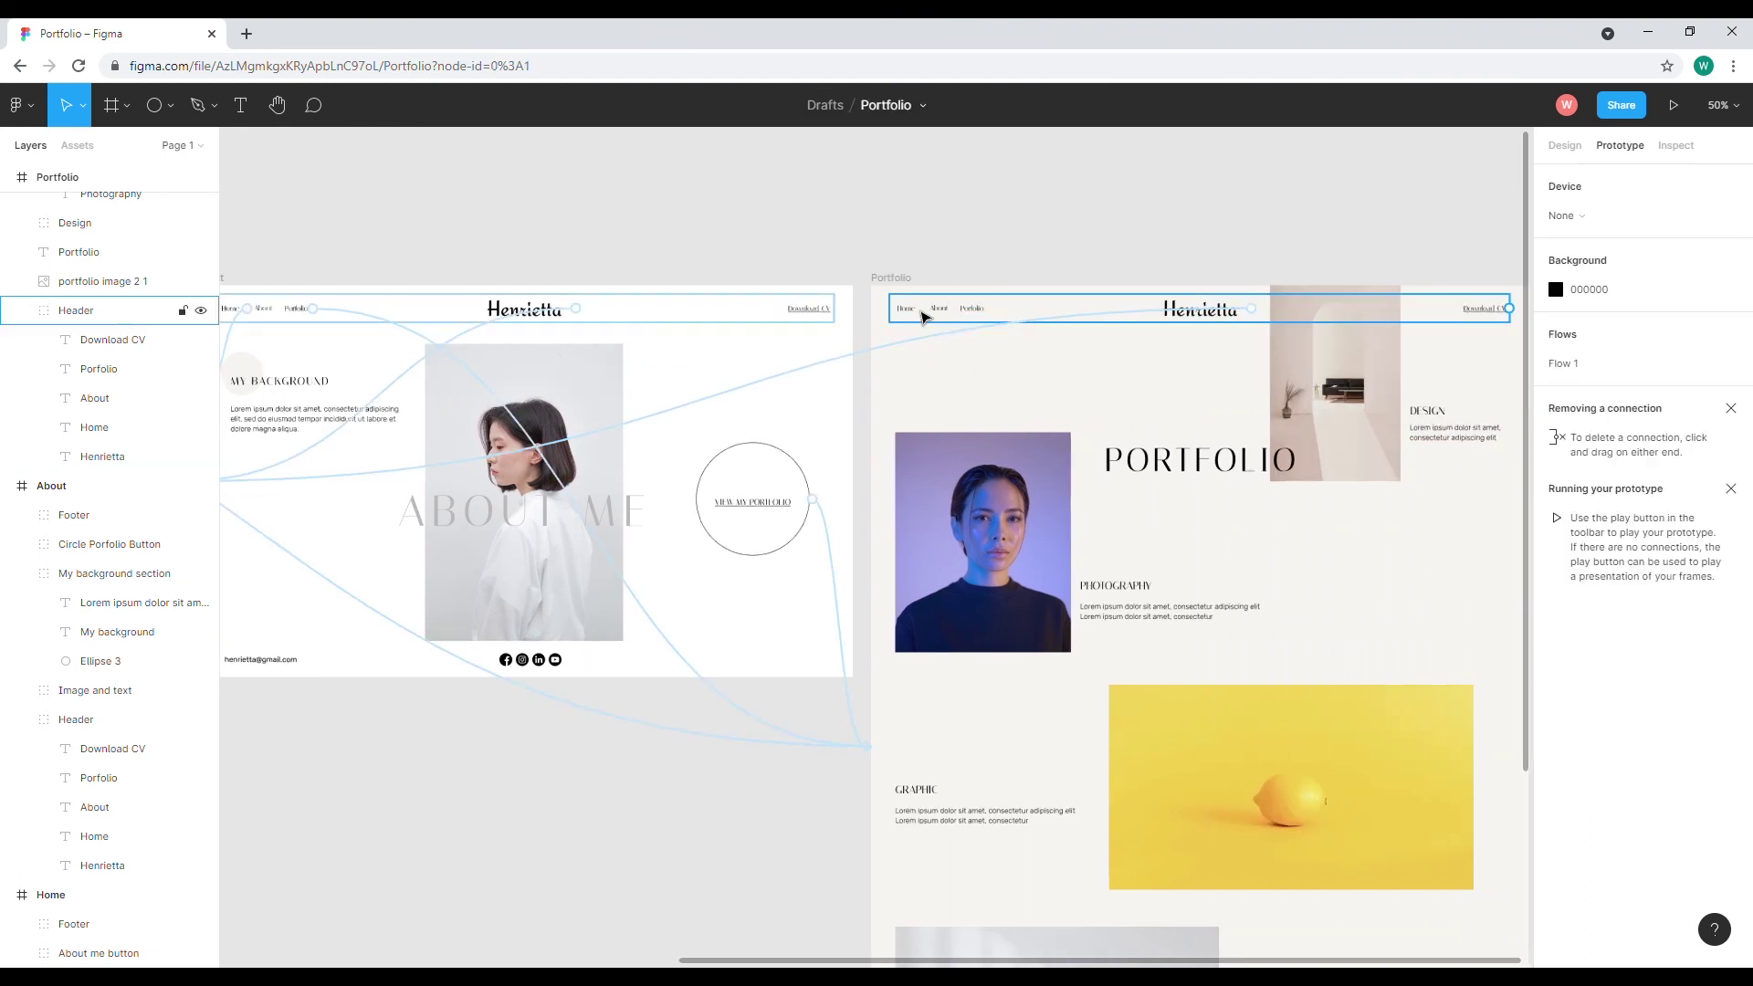
Link the Portfolio header's Home link to the Home frame.
{"action": "double_click", "coordinate": [915, 317]}
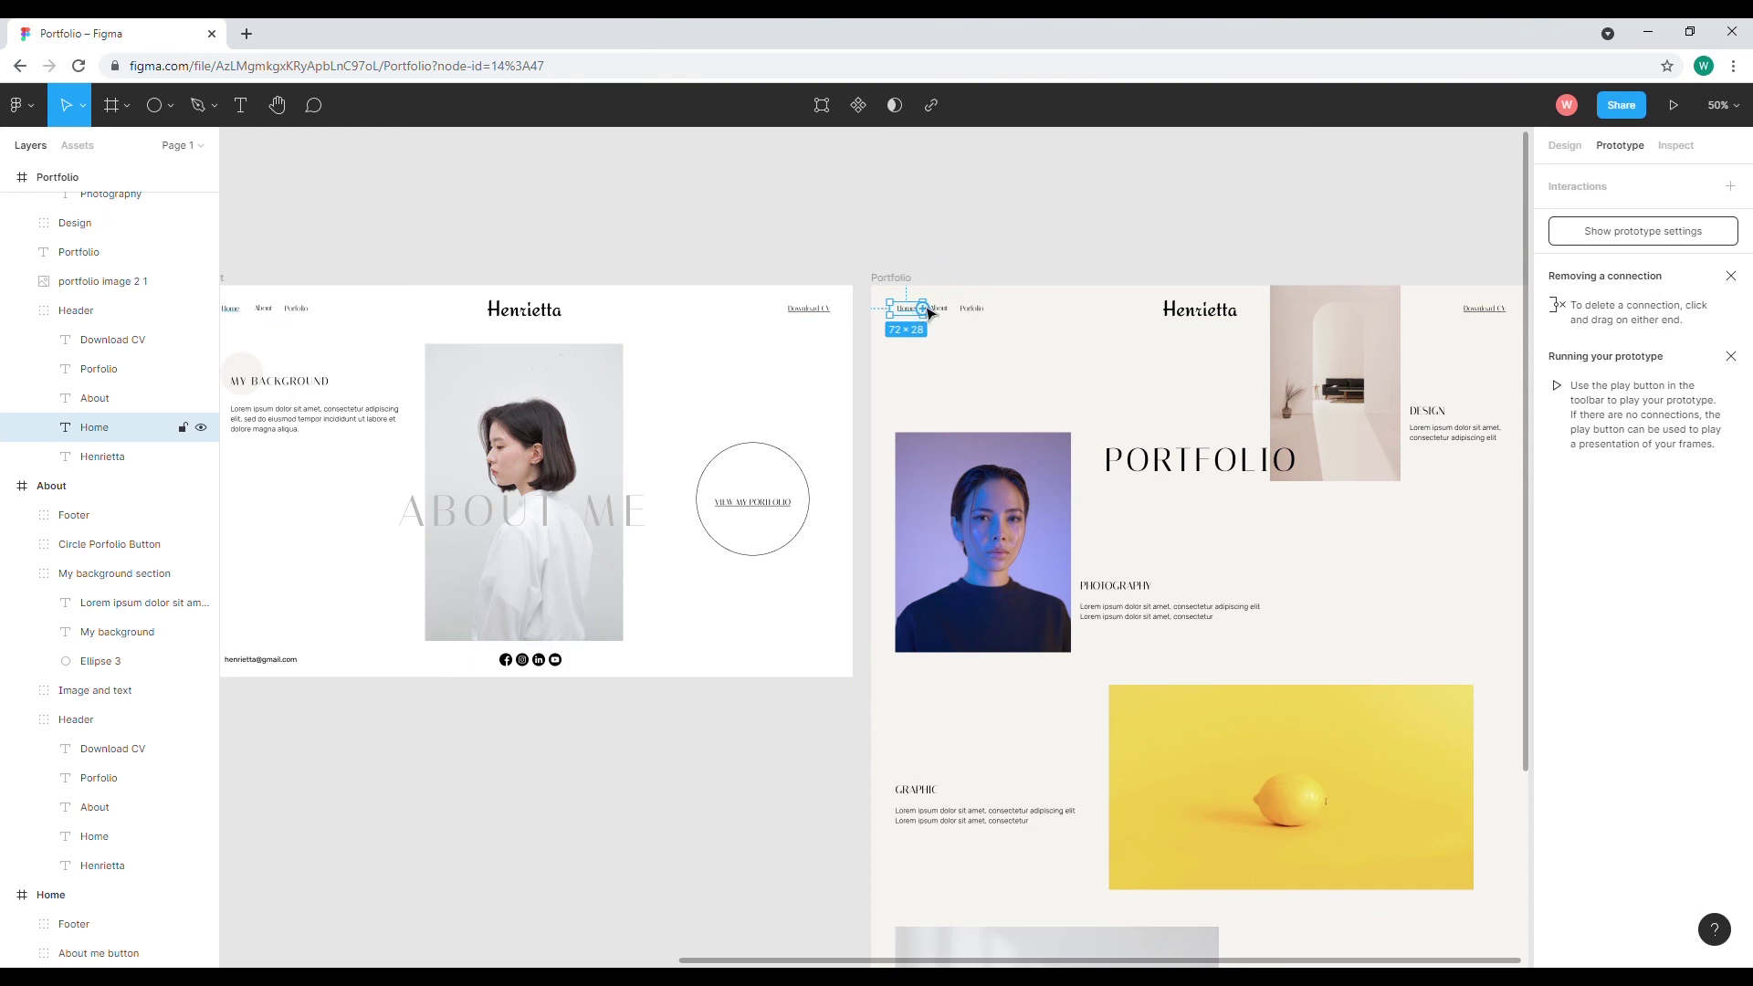
{"action": "left_click_drag", "start_coordinate": [923, 308], "coordinate": [387, 356]}
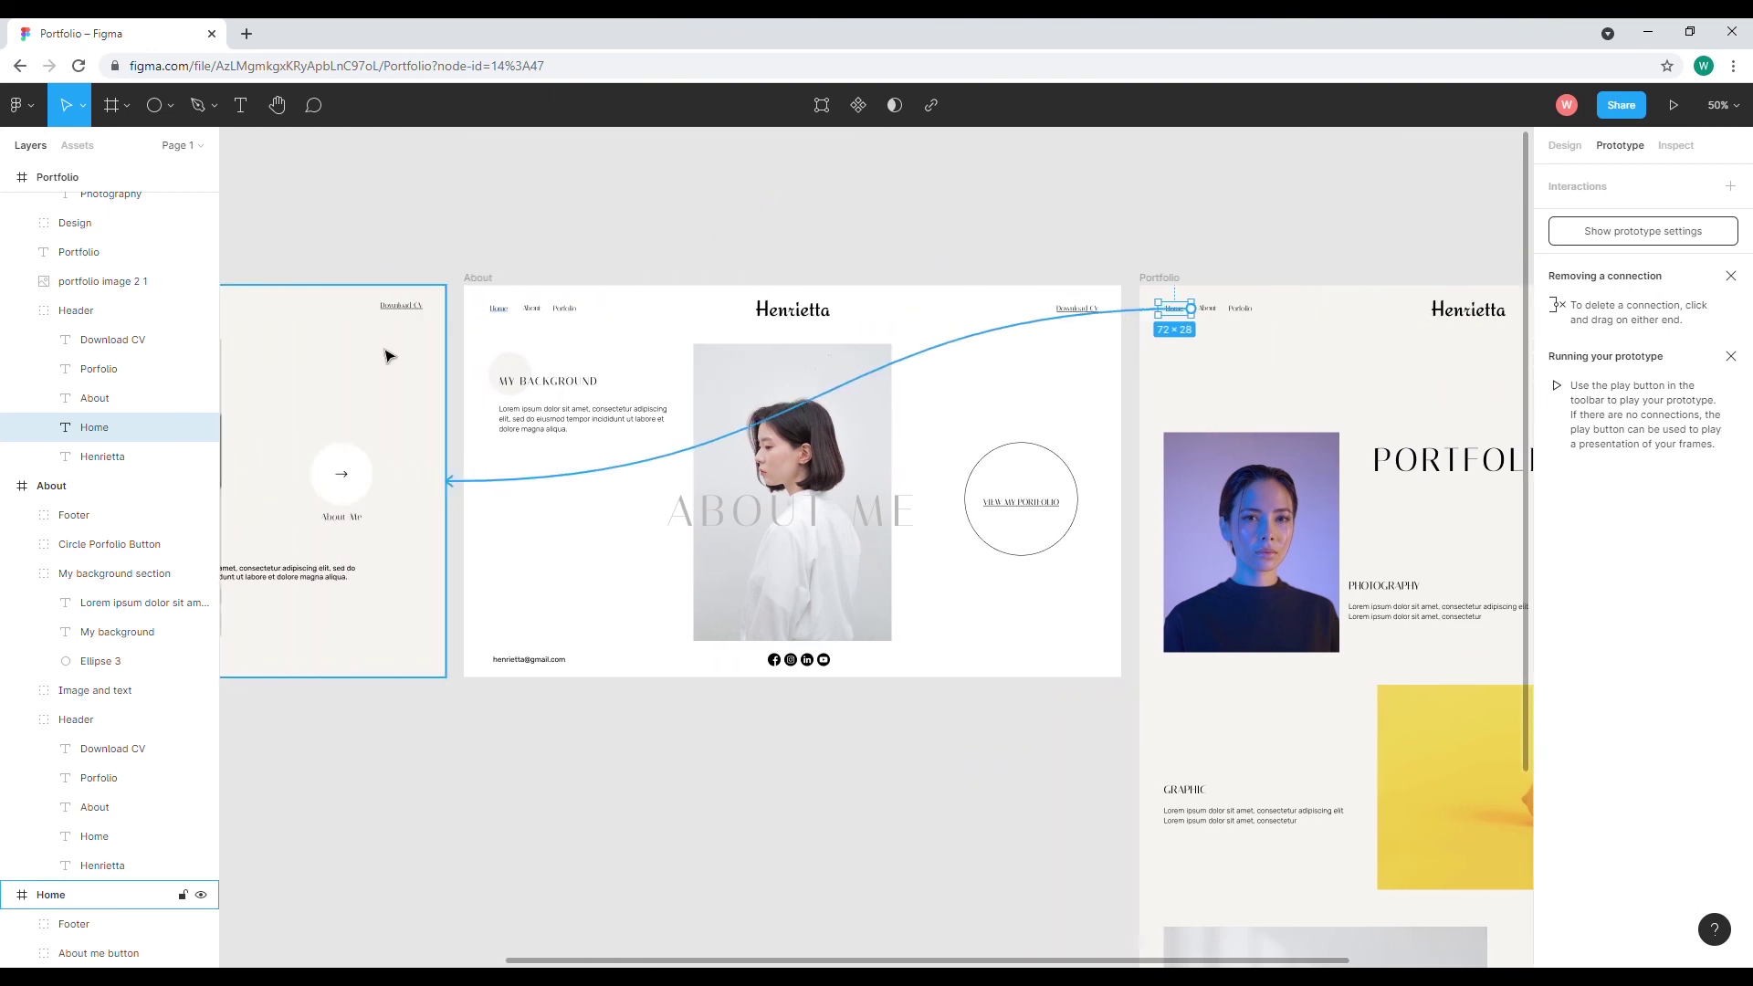
{"action": "left_click", "coordinate": [1138, 243]}
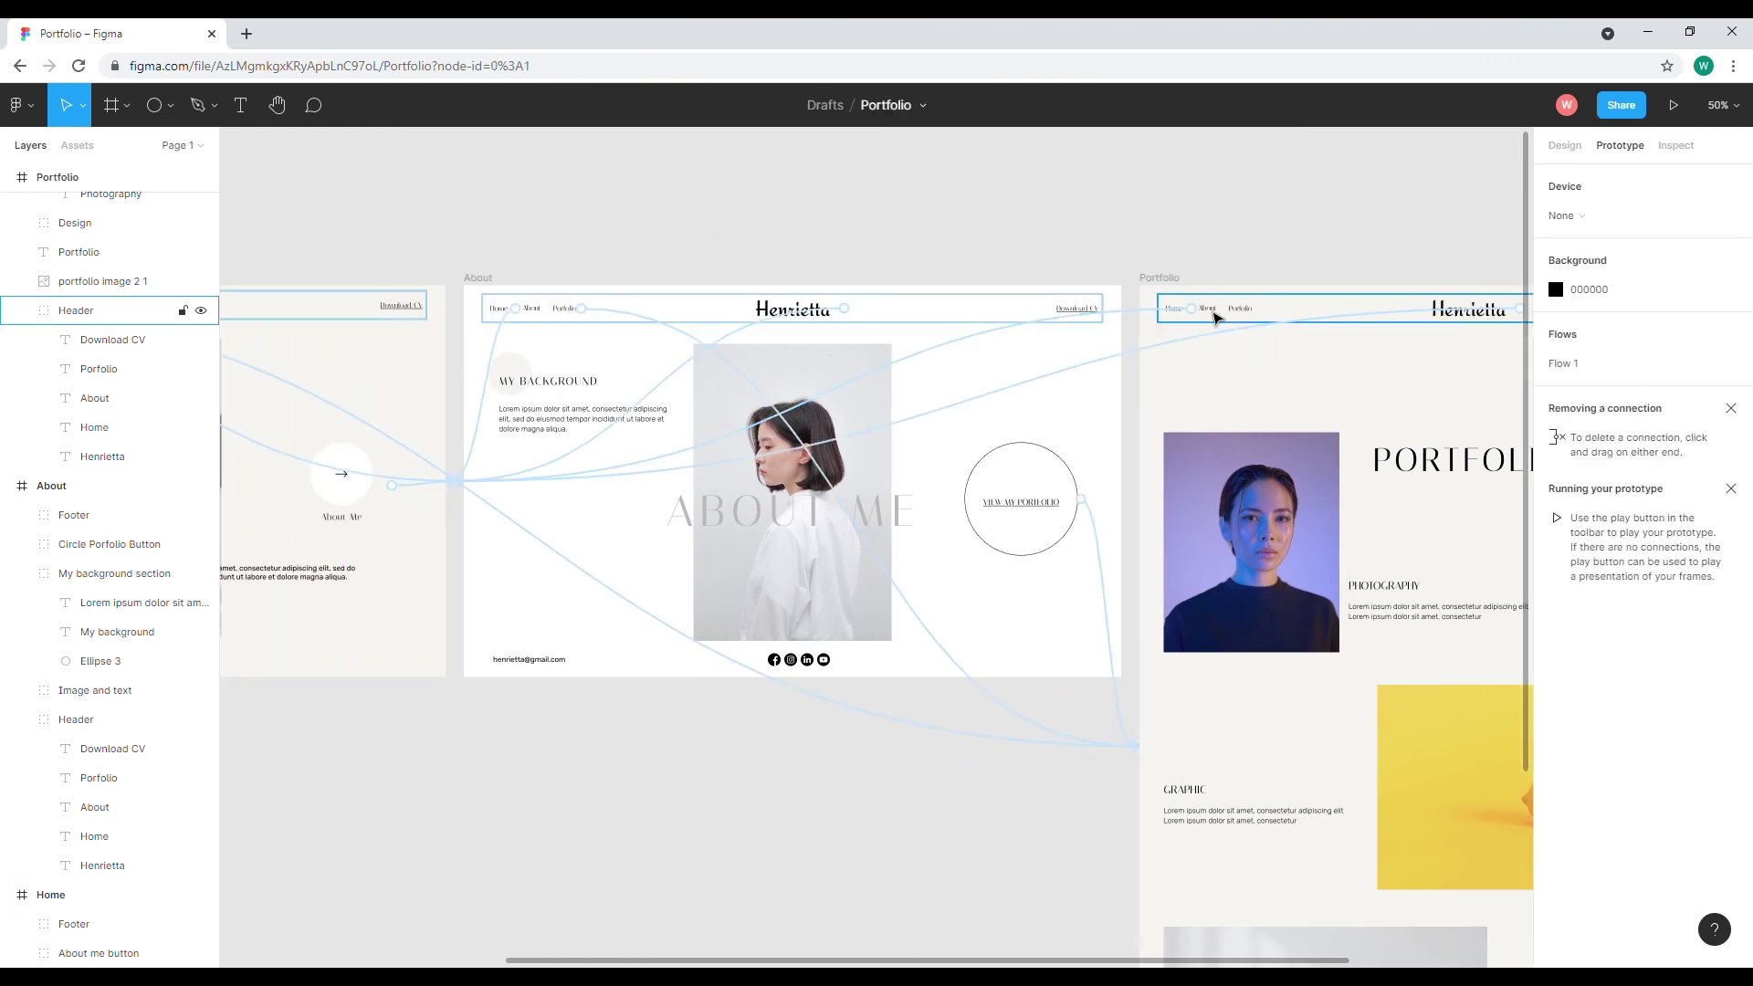
Link the Portfolio header's About link to the About frame, then zoom out to 25%.
{"action": "double_click", "coordinate": [1214, 317]}
{"action": "left_click_drag", "start_coordinate": [1224, 308], "coordinate": [881, 374]}
{"action": "left_click", "coordinate": [785, 230]}
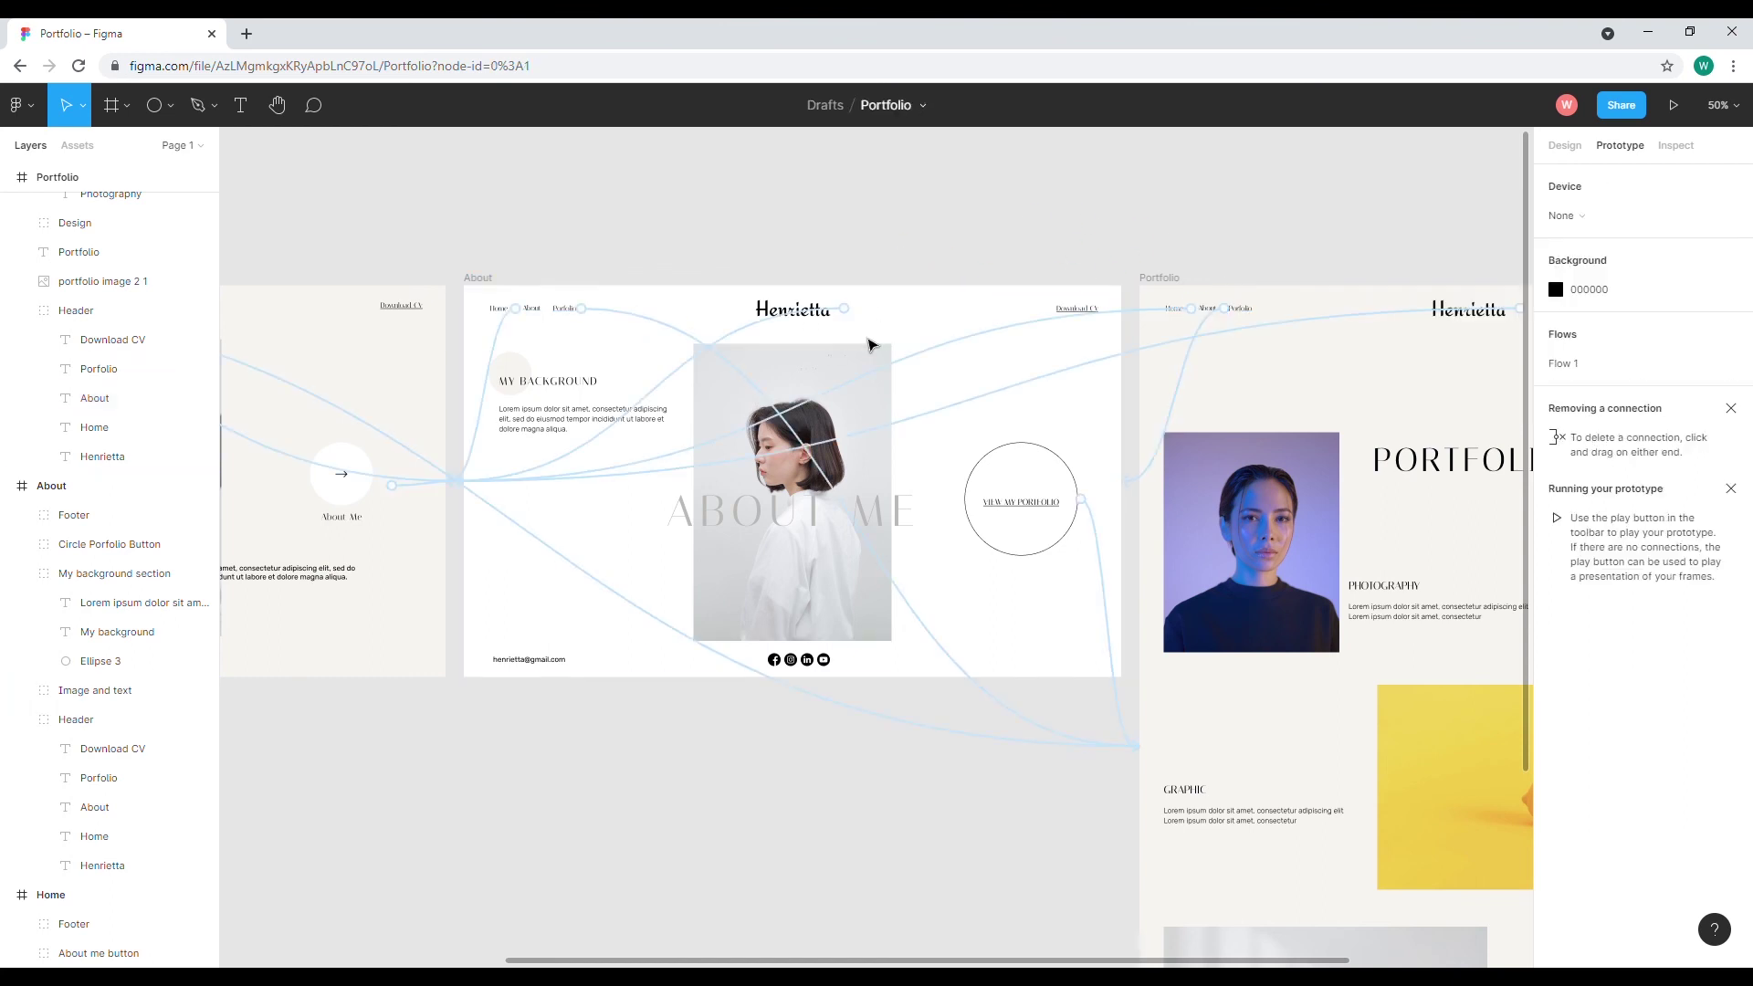
{"action": "key", "text": "minus"}
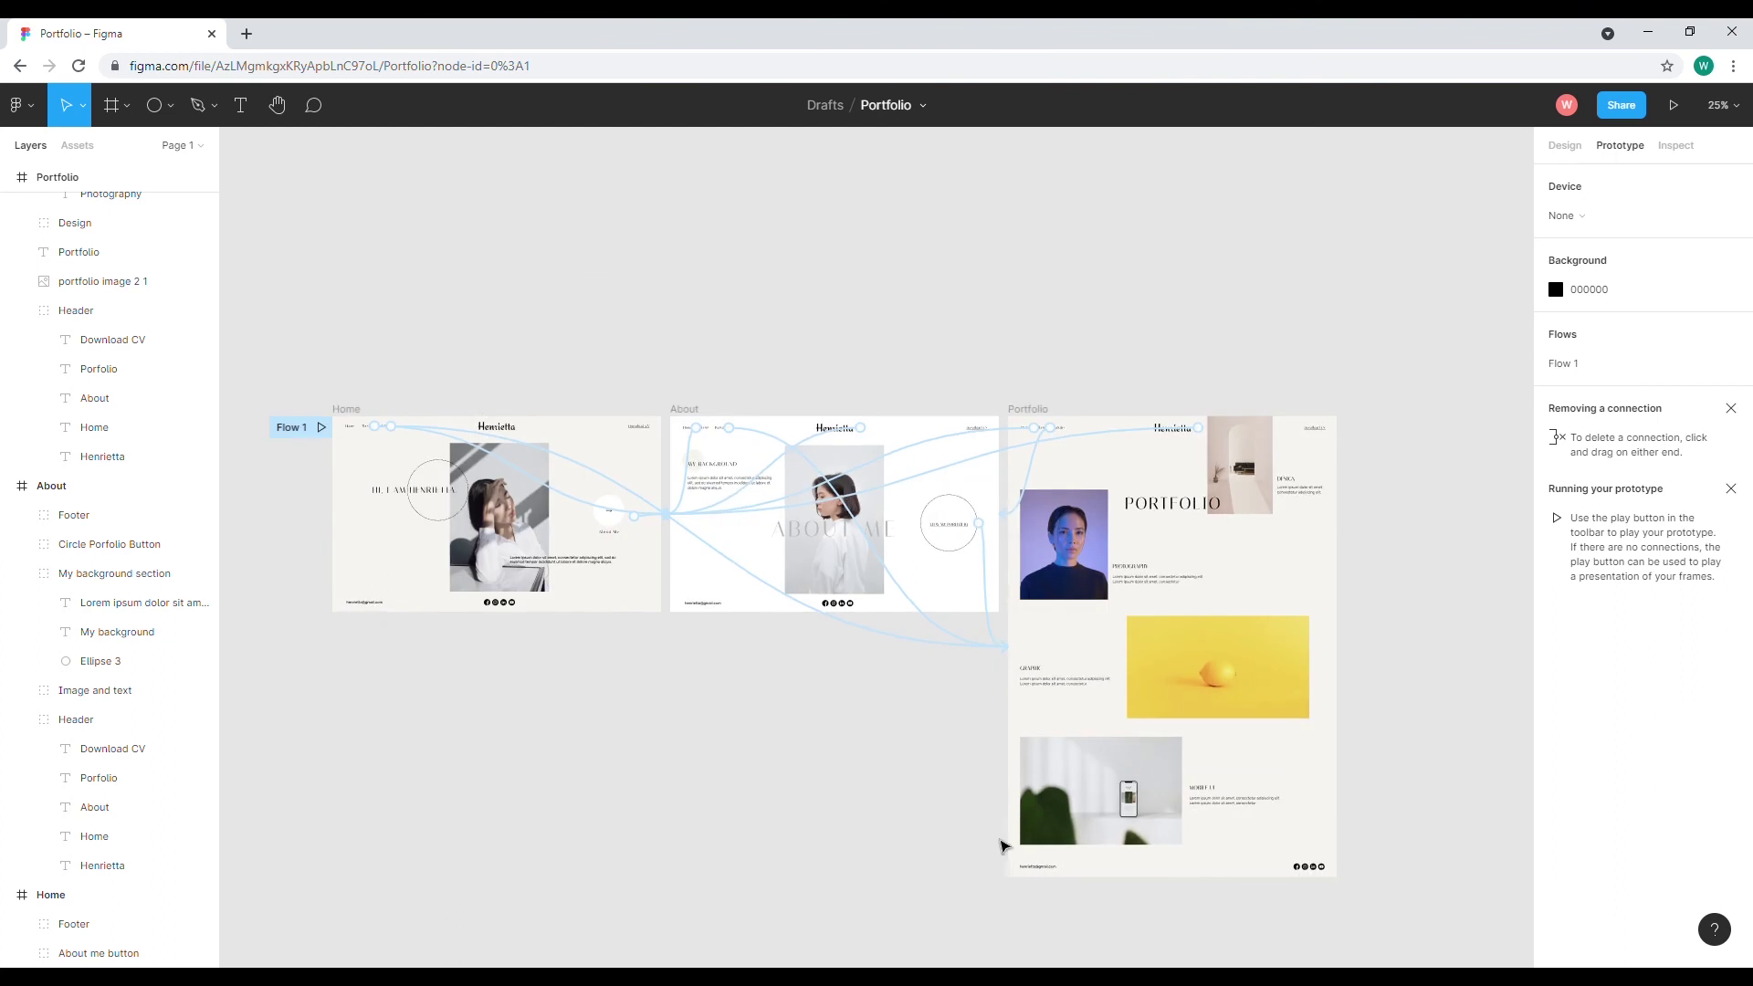
Play the prototype, reveal the hotspots, and follow the About link and back Home.
{"action": "left_click", "coordinate": [1675, 105]}
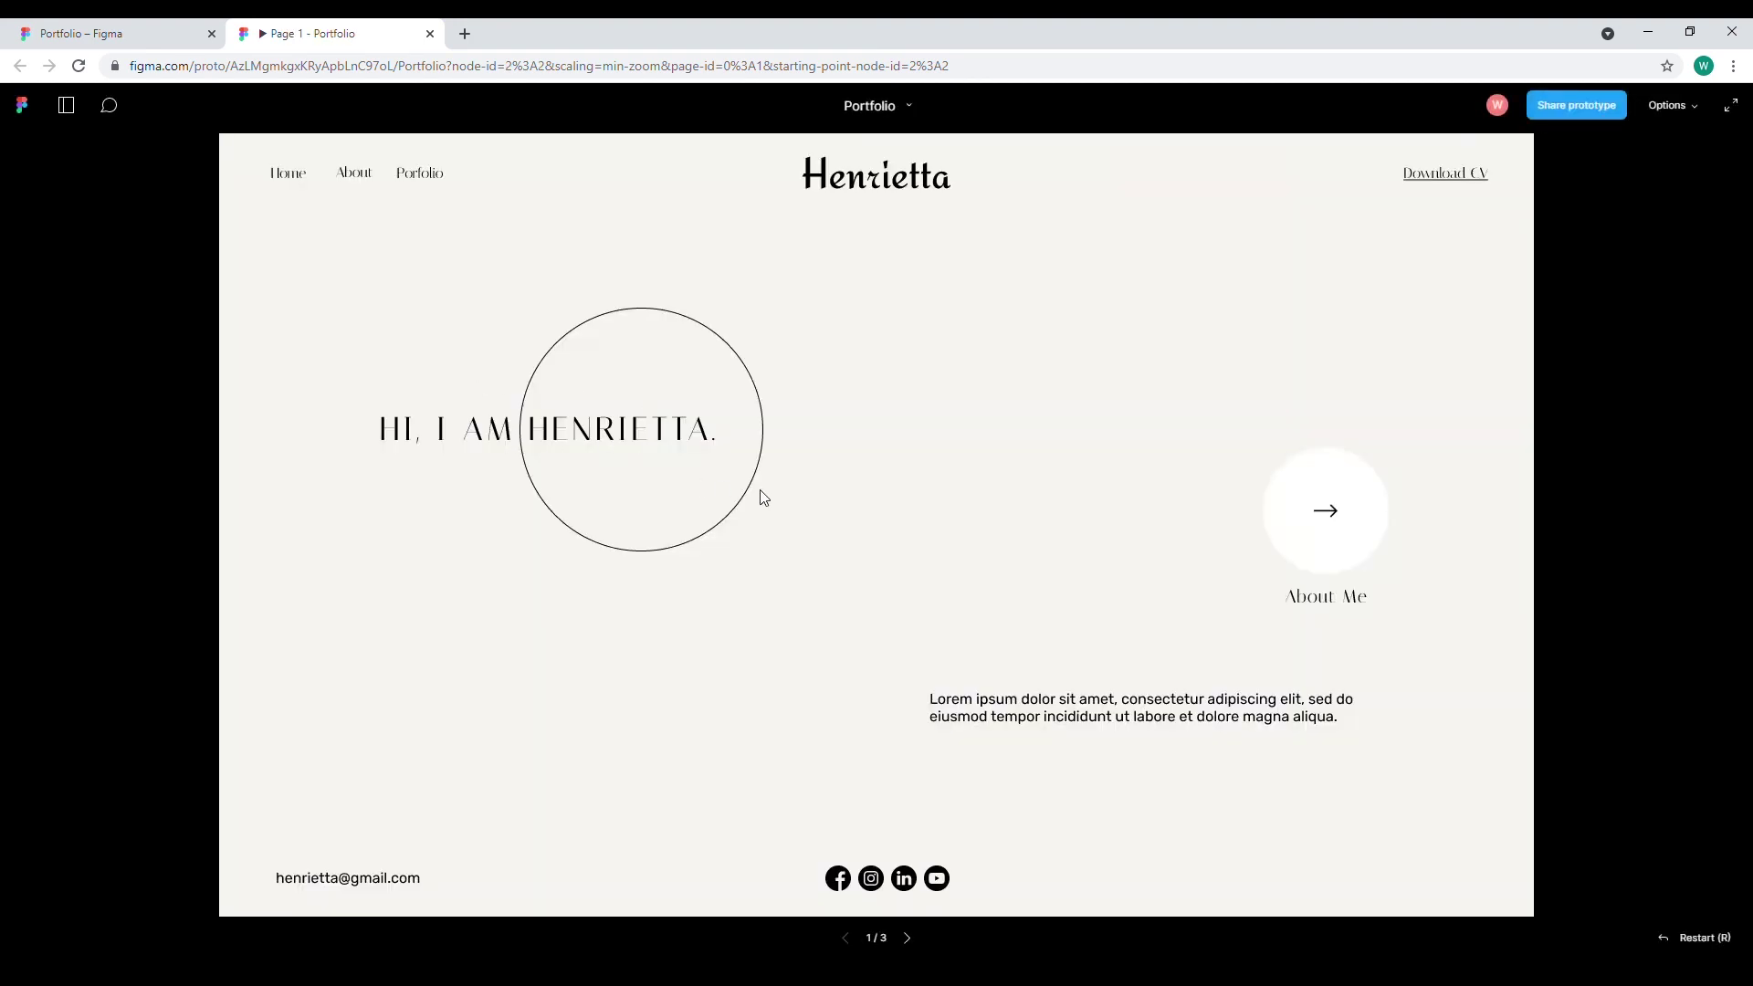
{"action": "left_click", "coordinate": [634, 258]}
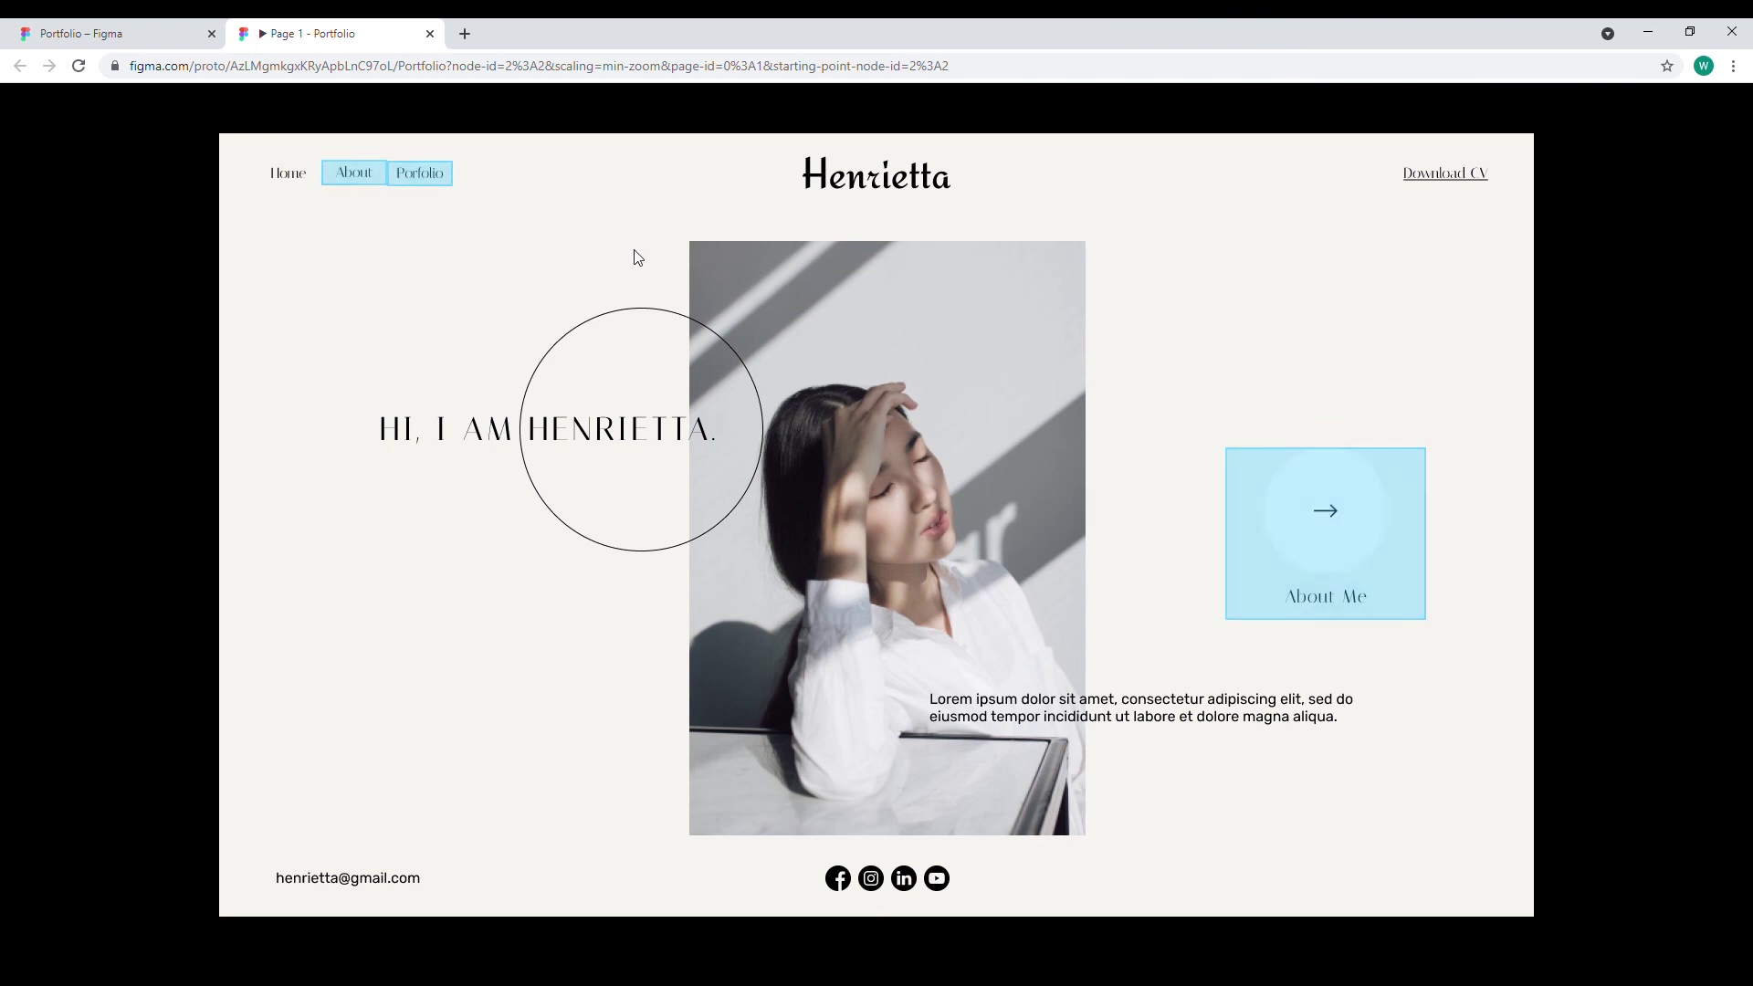
{"action": "left_click", "coordinate": [360, 181]}
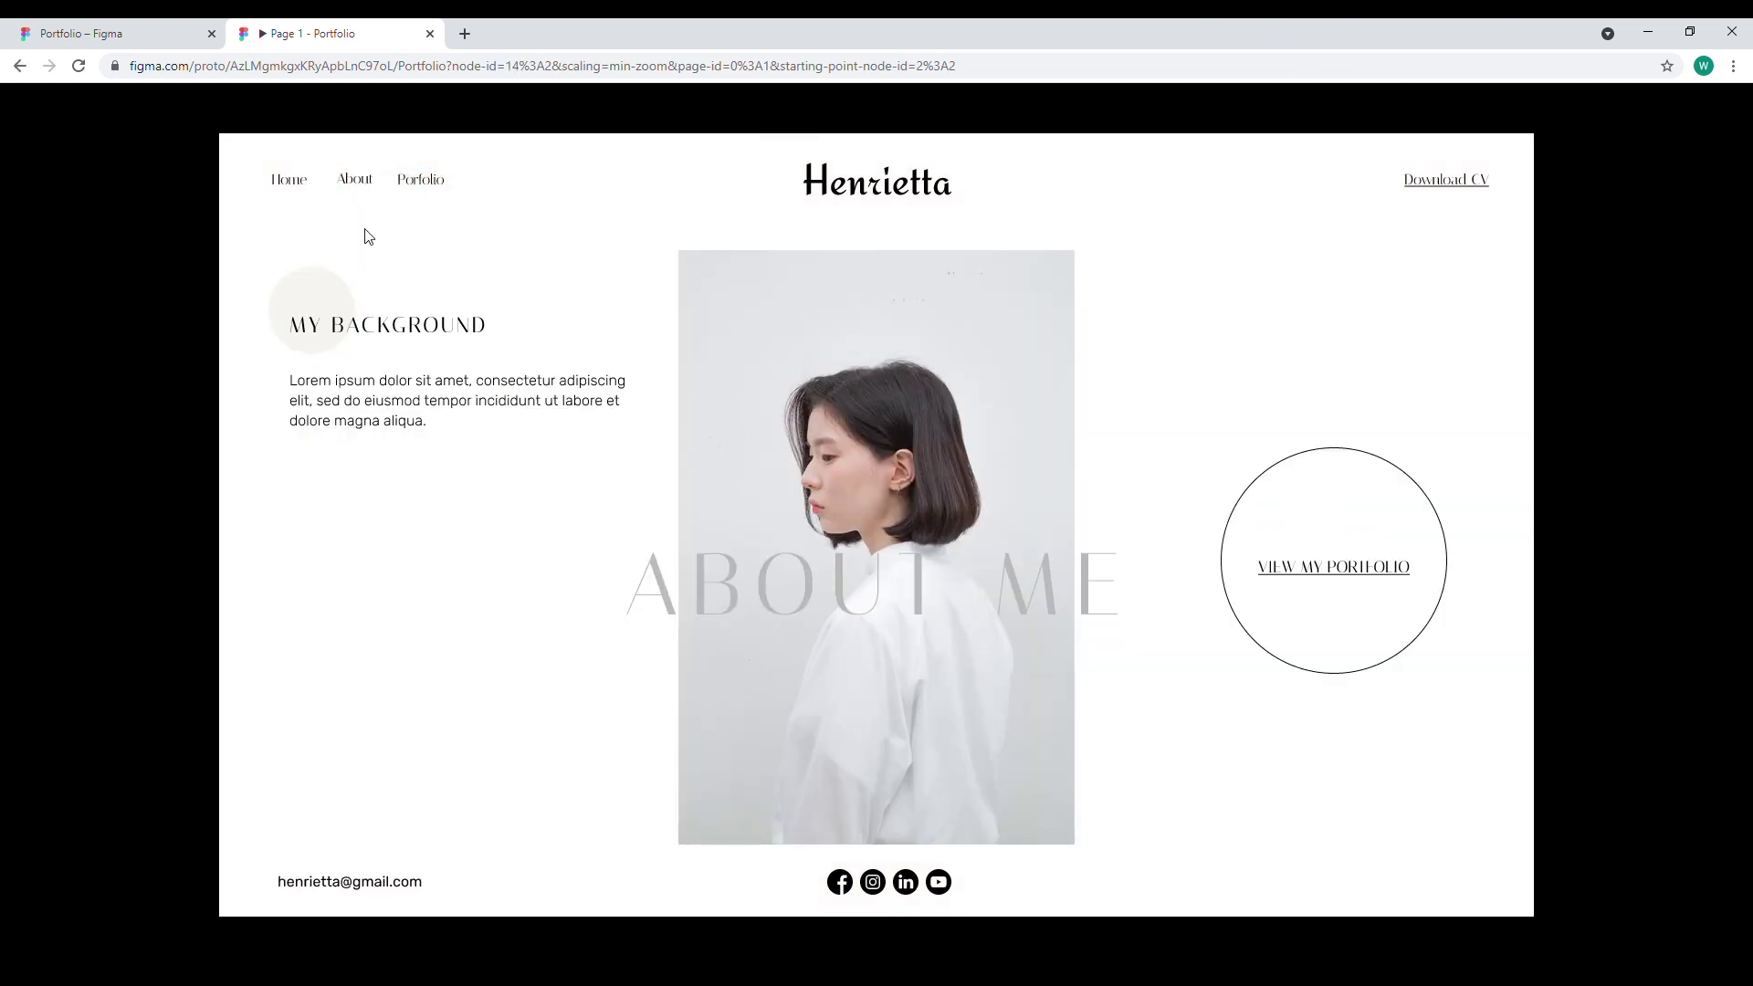
{"action": "left_click", "coordinate": [293, 191]}
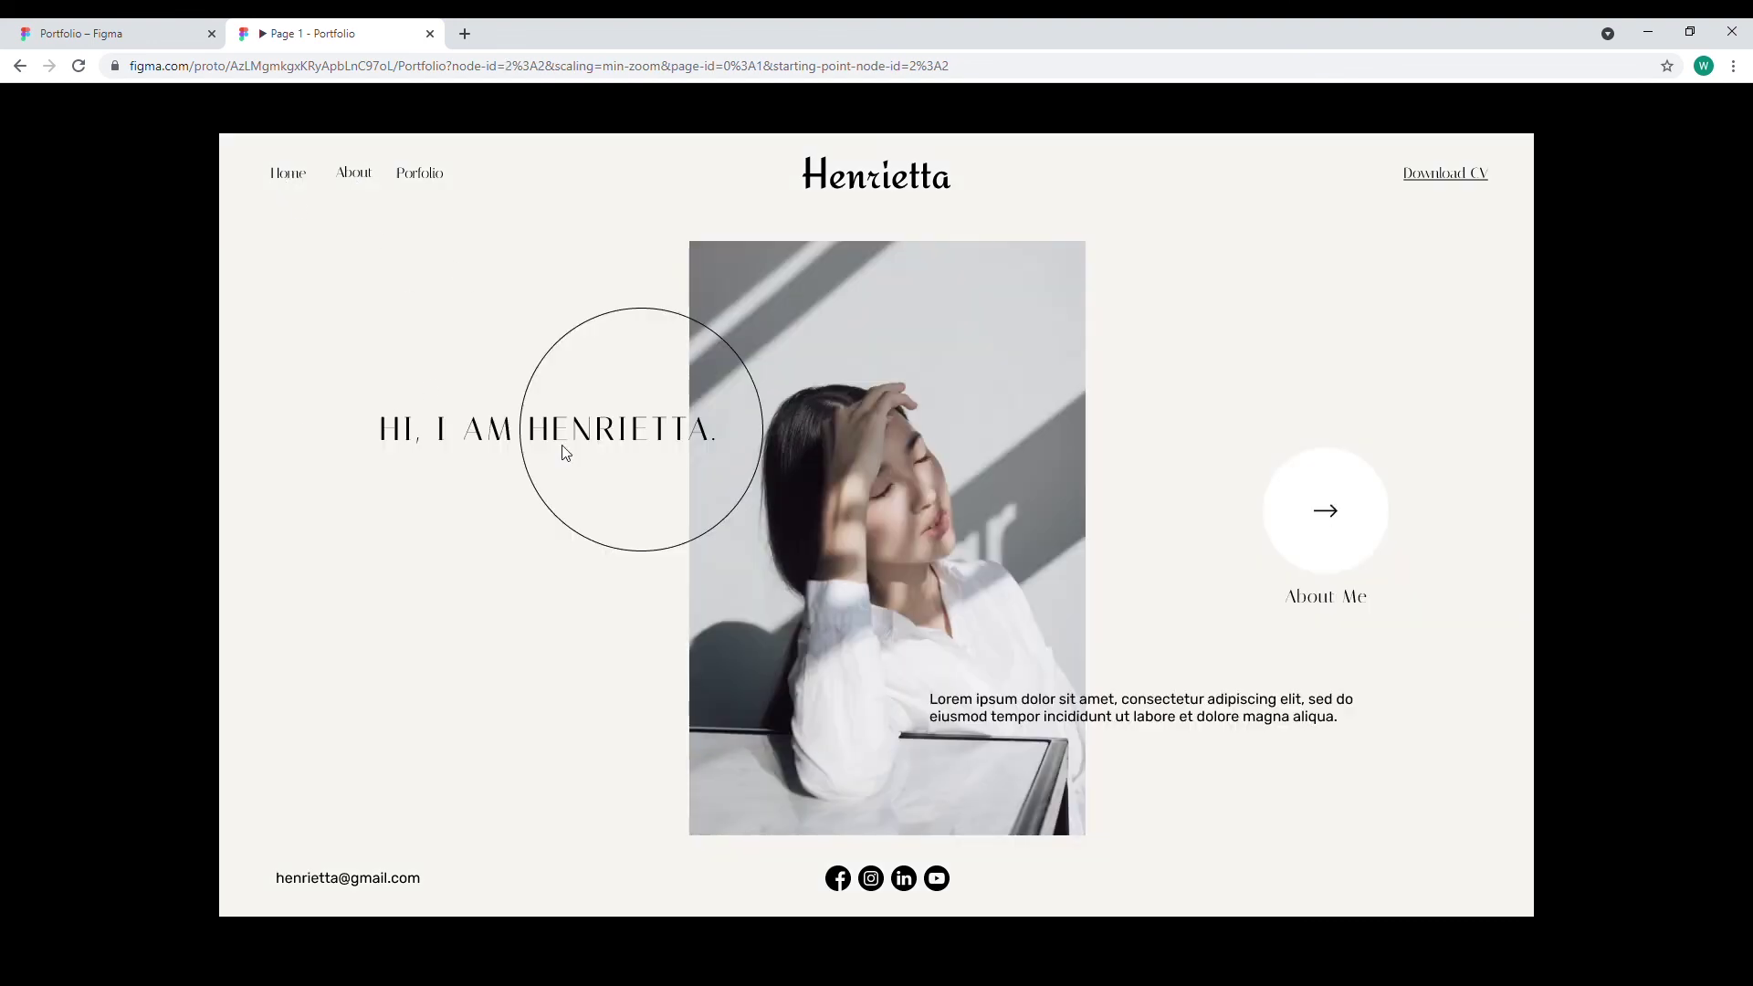
Test the About Me button, Portfolio link with page scrolling, and Henrietta logo returning Home.
{"action": "left_click", "coordinate": [1325, 520]}
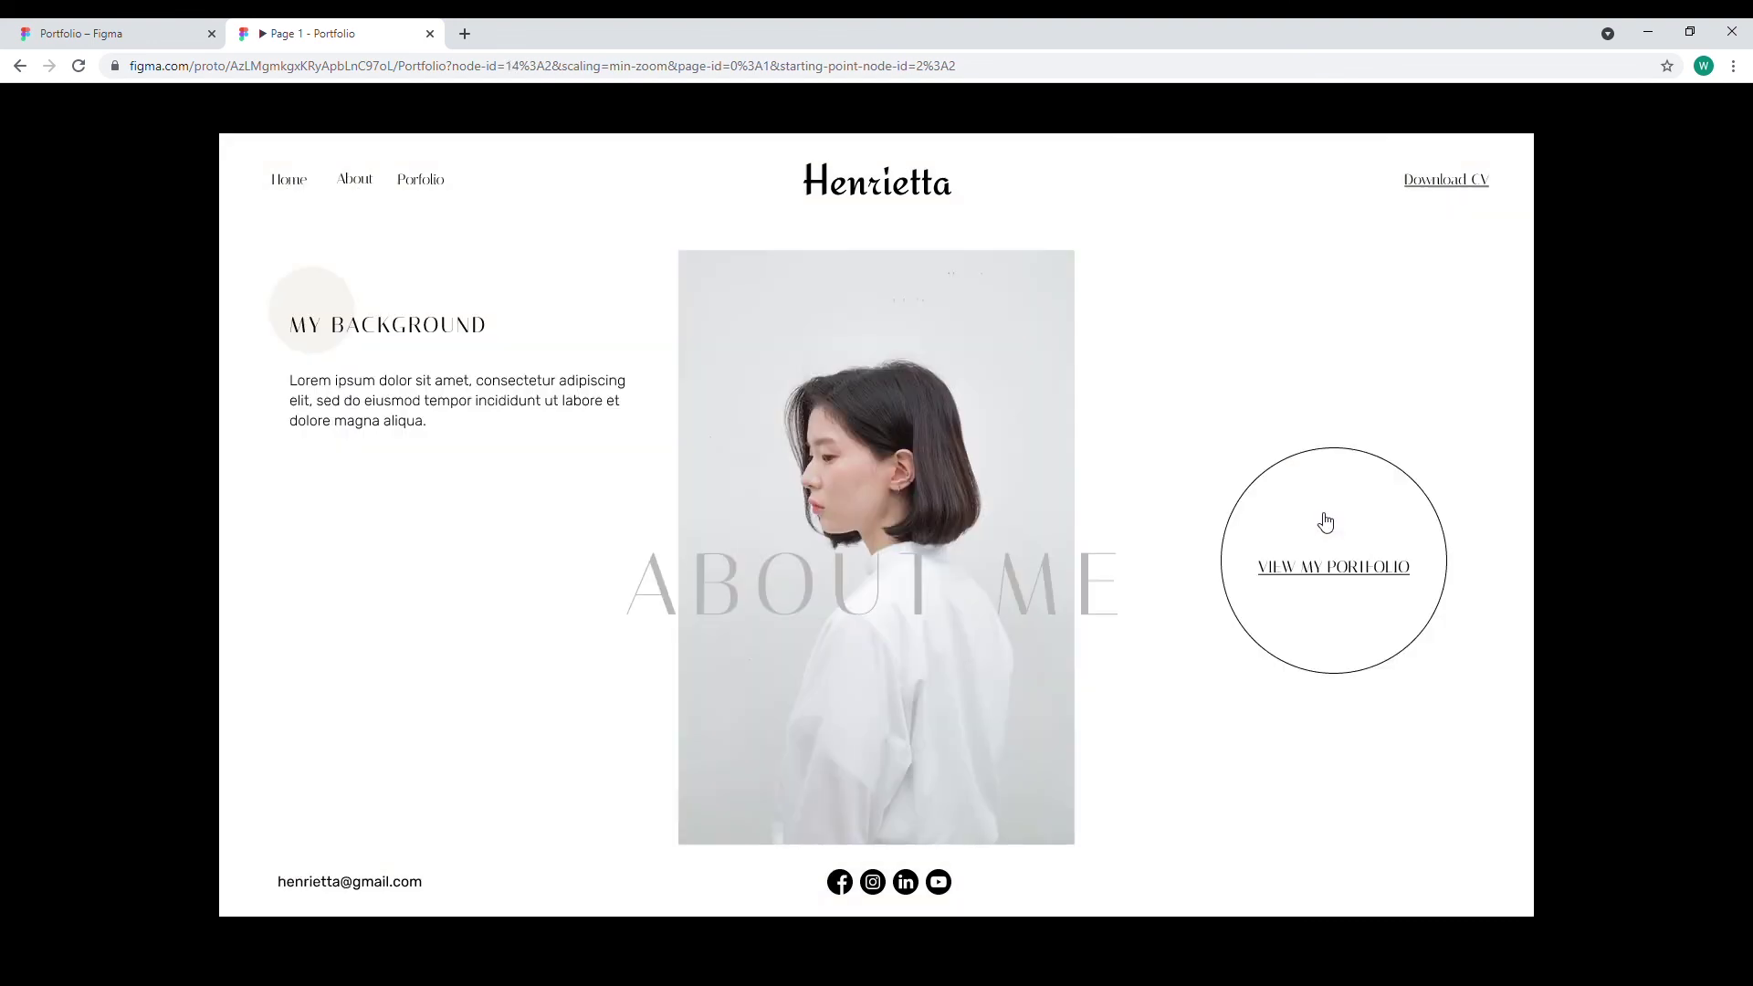
{"action": "left_click", "coordinate": [437, 187]}
{"action": "scroll", "coordinate": [744, 388], "scroll_direction": "down", "scroll_amount": 10}
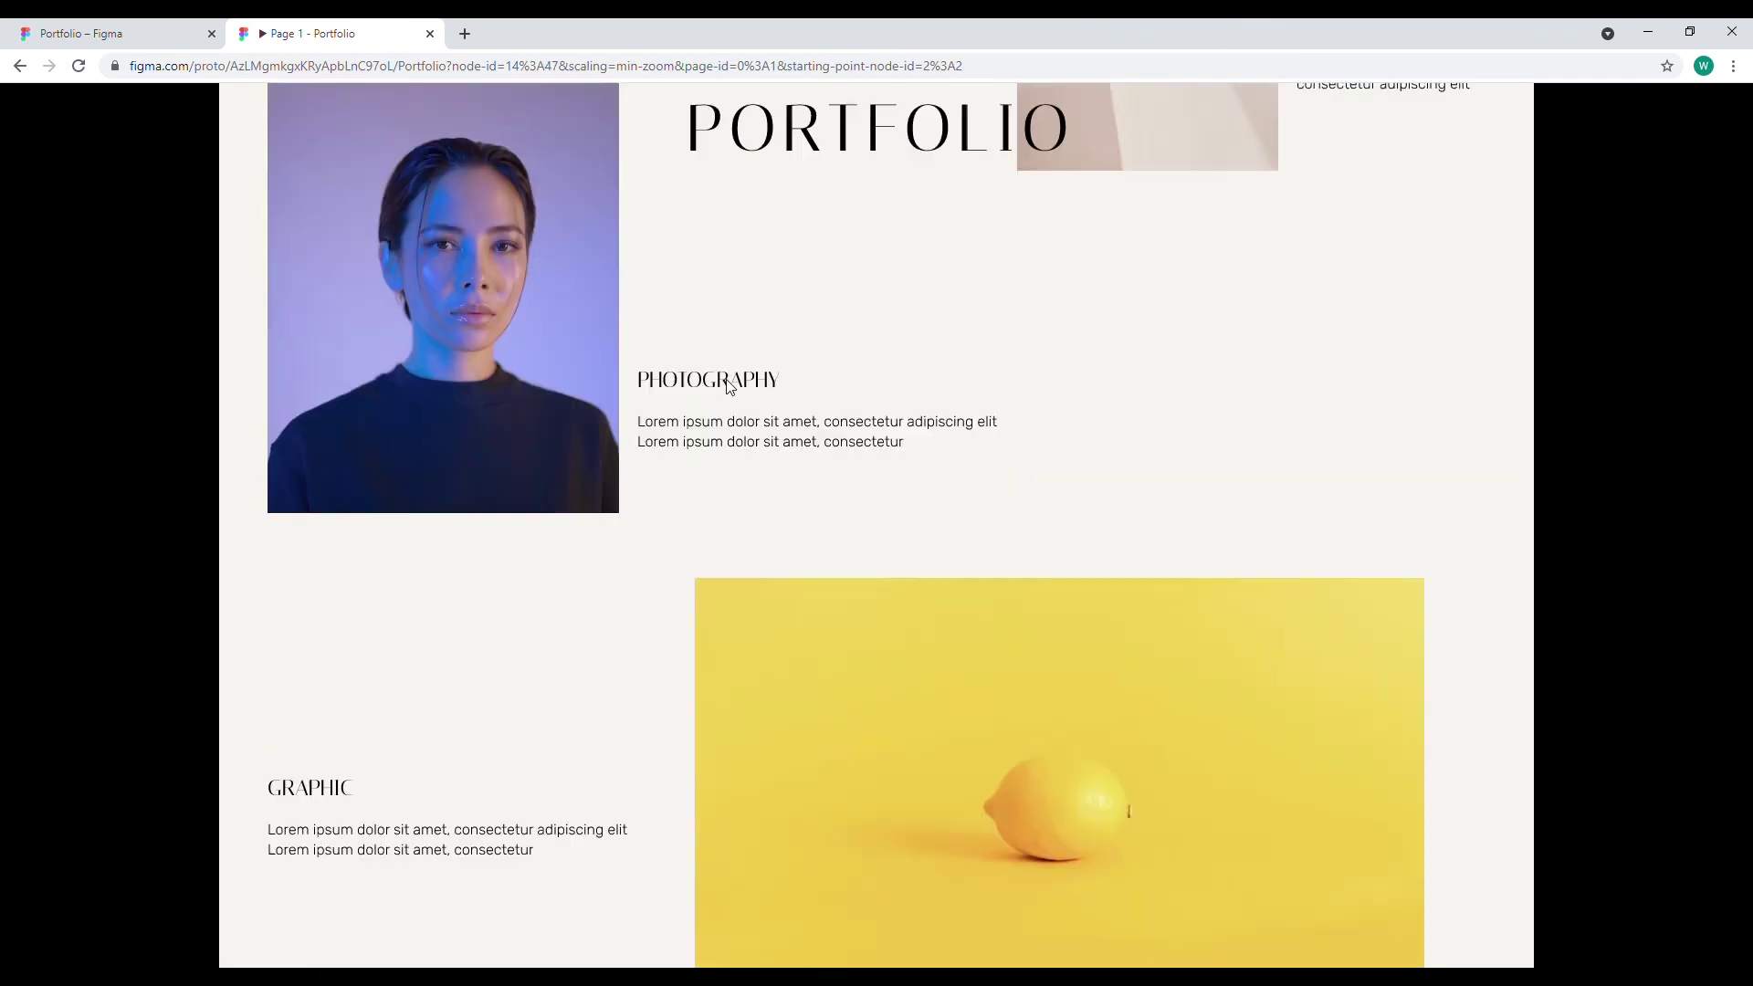
{"action": "scroll", "coordinate": [728, 382], "scroll_direction": "up", "scroll_amount": 10}
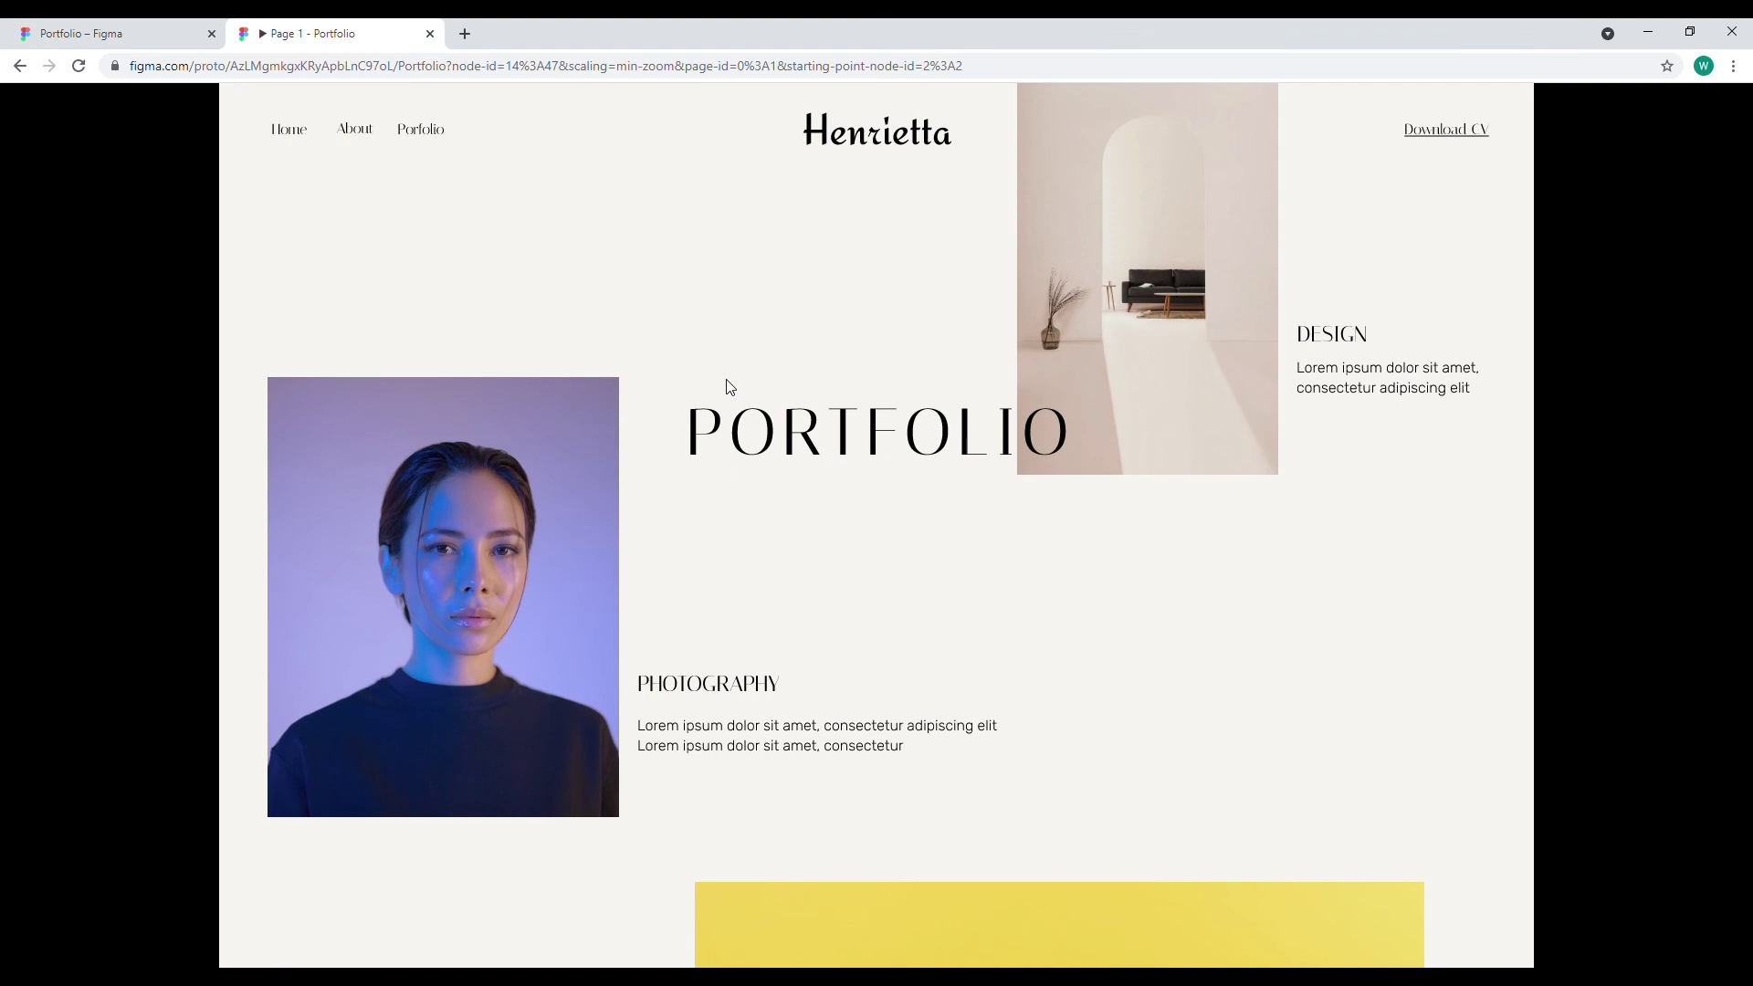
{"action": "left_click", "coordinate": [830, 148]}
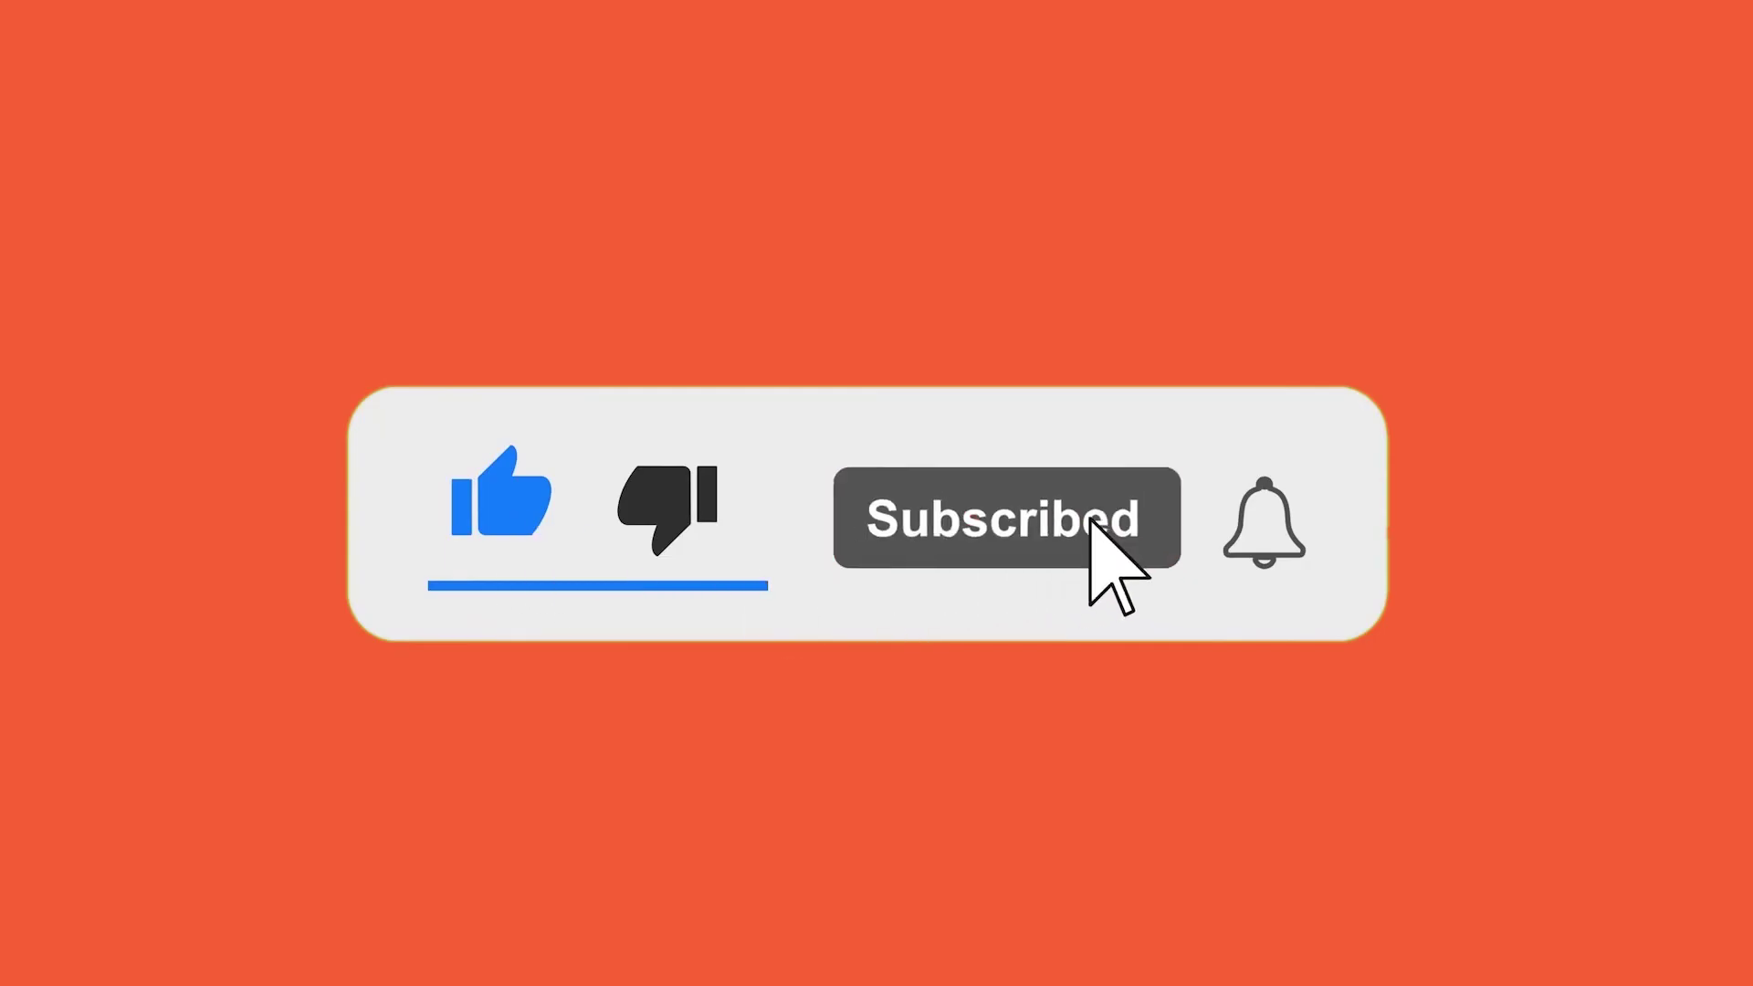